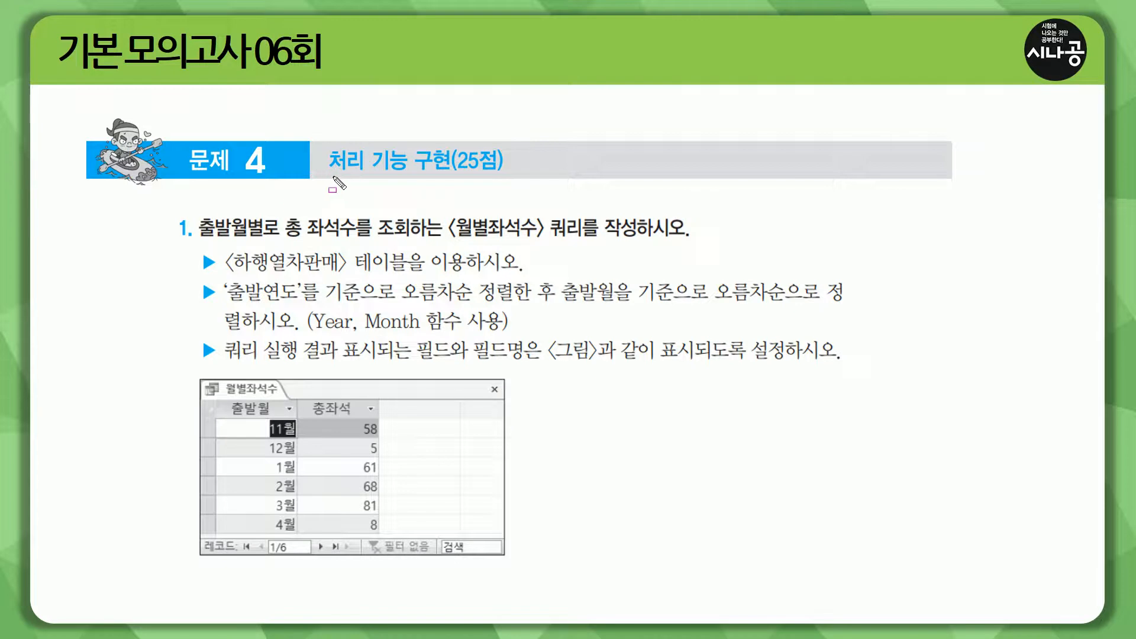
{"action": "left_click_drag", "start_coordinate": [325, 174], "coordinate": [513, 176]}
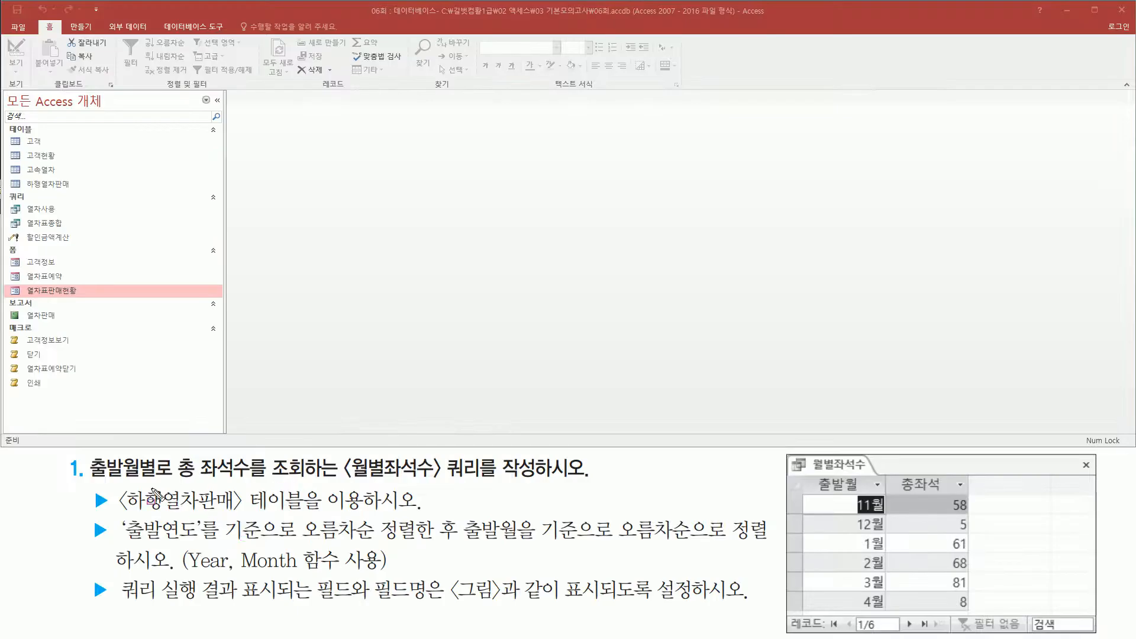
{"action": "left_click_drag", "start_coordinate": [88, 485], "coordinate": [628, 487]}
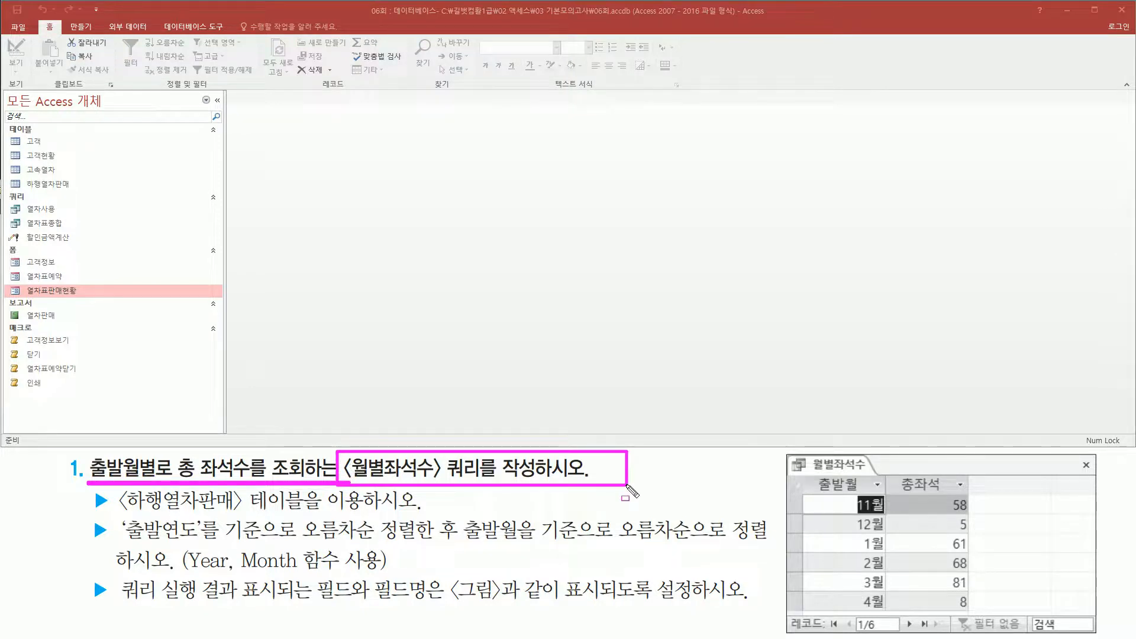
{"action": "left_click_drag", "start_coordinate": [786, 453], "coordinate": [1100, 634]}
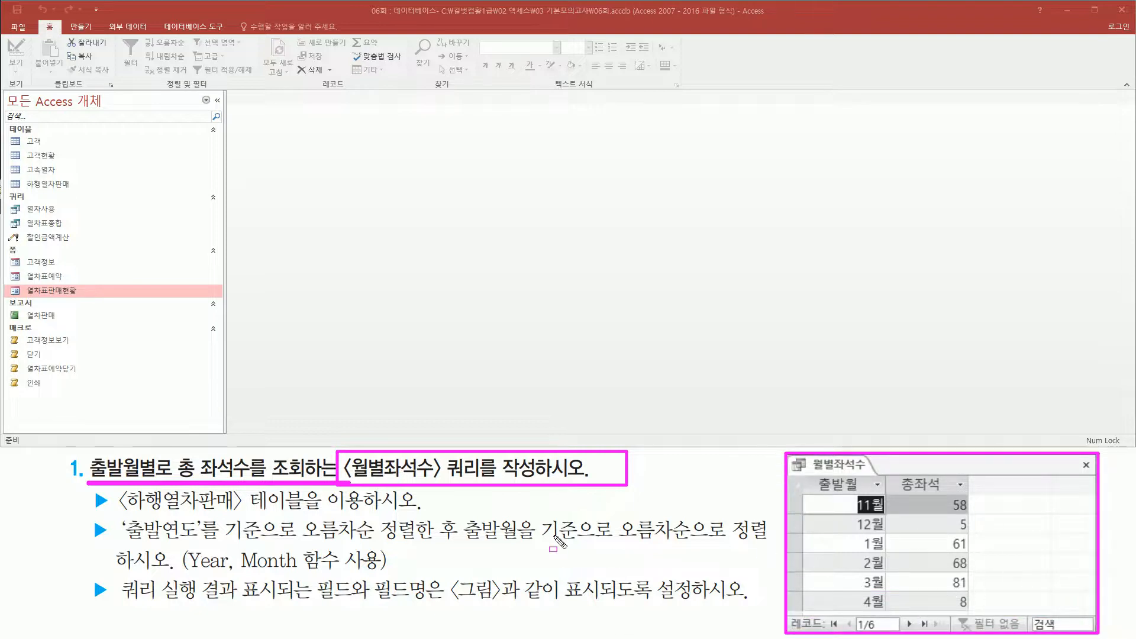
{"action": "key", "text": "Escape"}
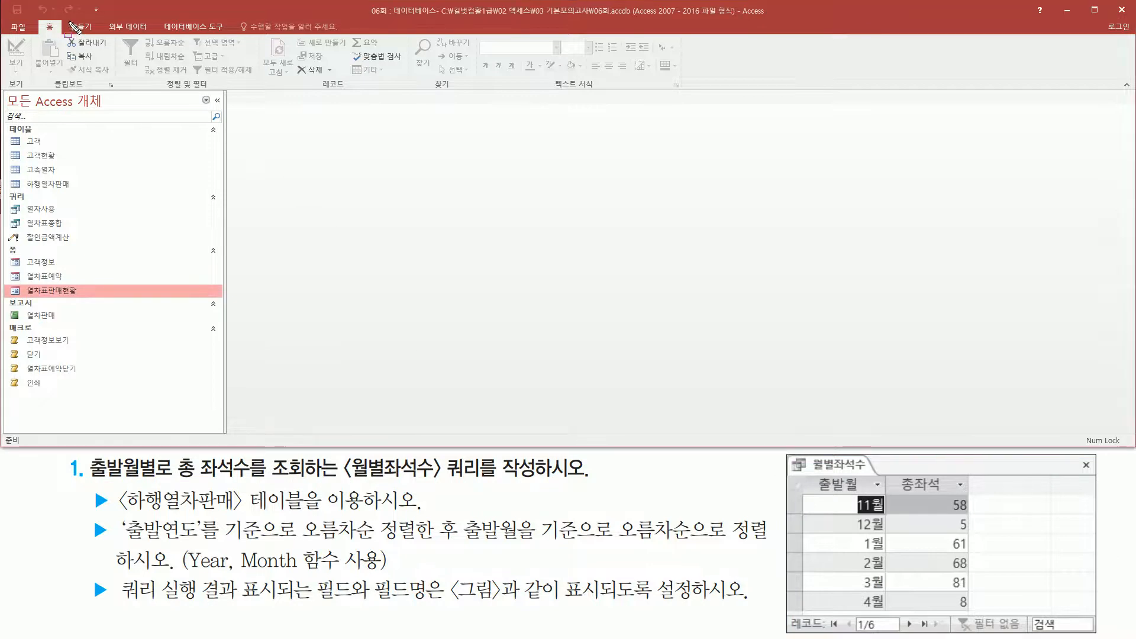
Create a new query in Design view.
{"action": "left_click_drag", "start_coordinate": [67, 19], "coordinate": [98, 36]}
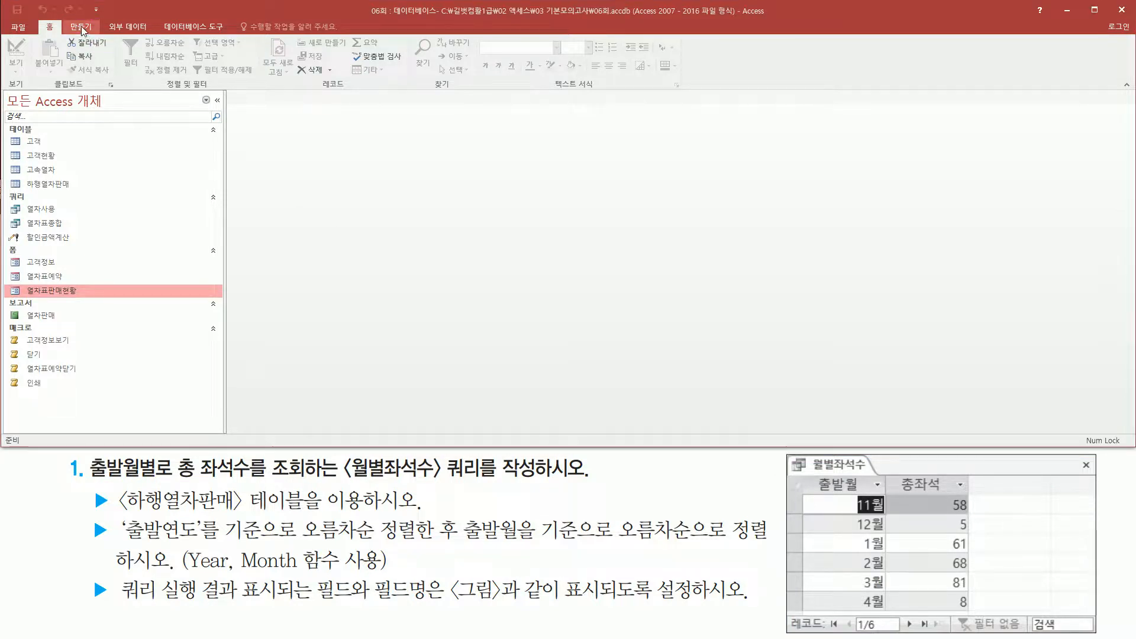
{"action": "left_click", "coordinate": [82, 28]}
{"action": "left_click_drag", "start_coordinate": [158, 91], "coordinate": [195, 90]}
{"action": "left_click_drag", "start_coordinate": [174, 37], "coordinate": [202, 80]}
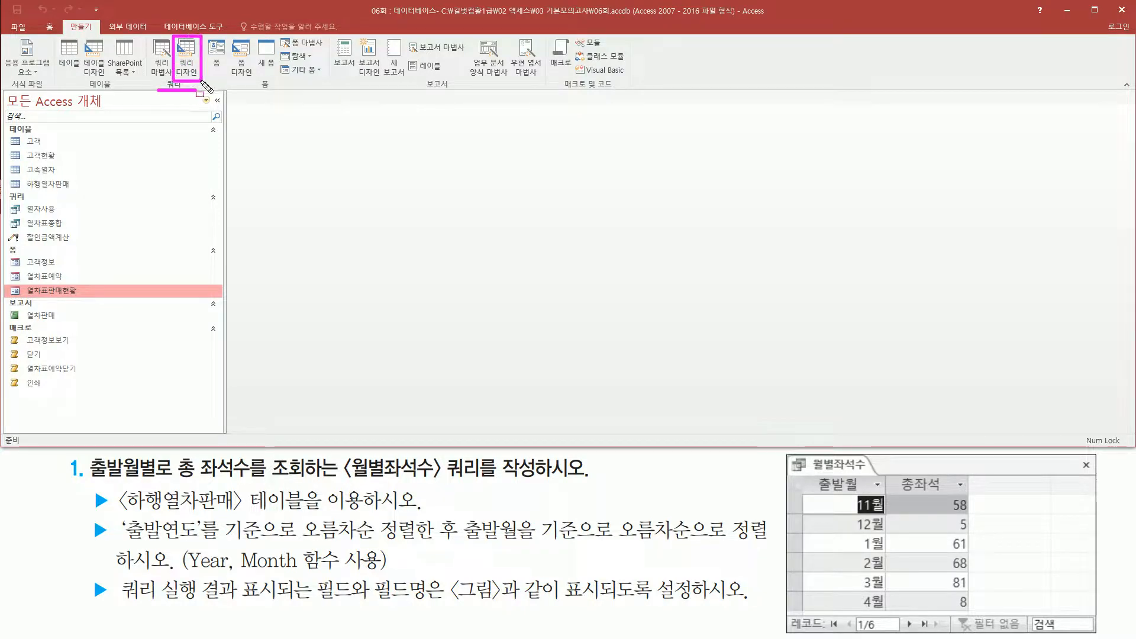
{"action": "key", "text": "Escape"}
{"action": "left_click", "coordinate": [188, 57]}
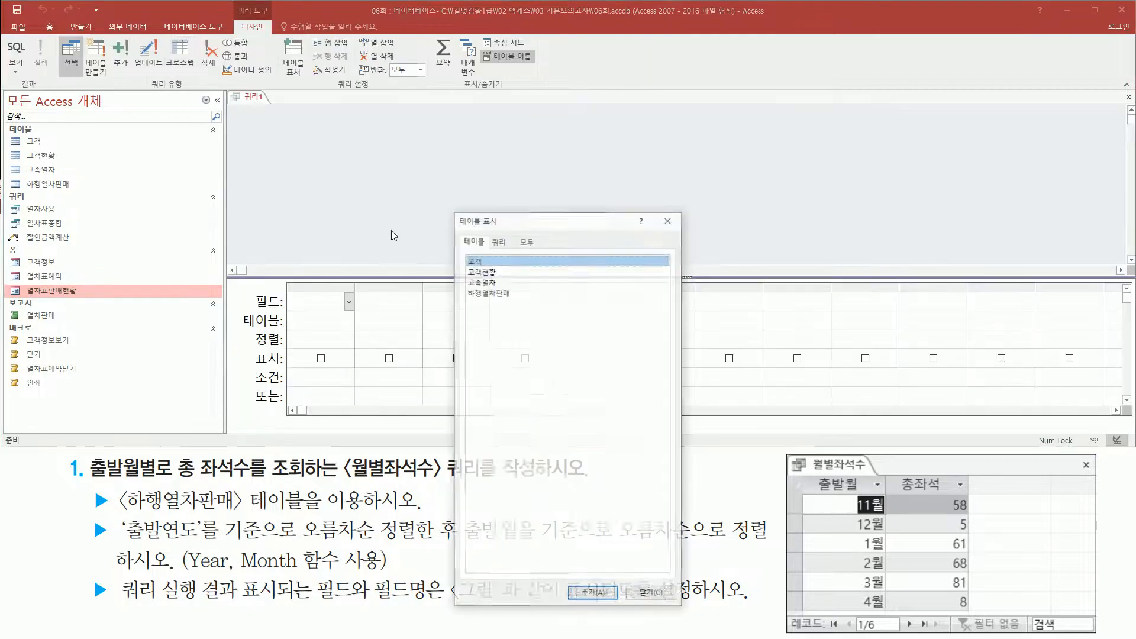
Add the 하행열차판매 table to the query and enlarge its field list to show more fields.
{"action": "left_click_drag", "start_coordinate": [504, 227], "coordinate": [517, 122]}
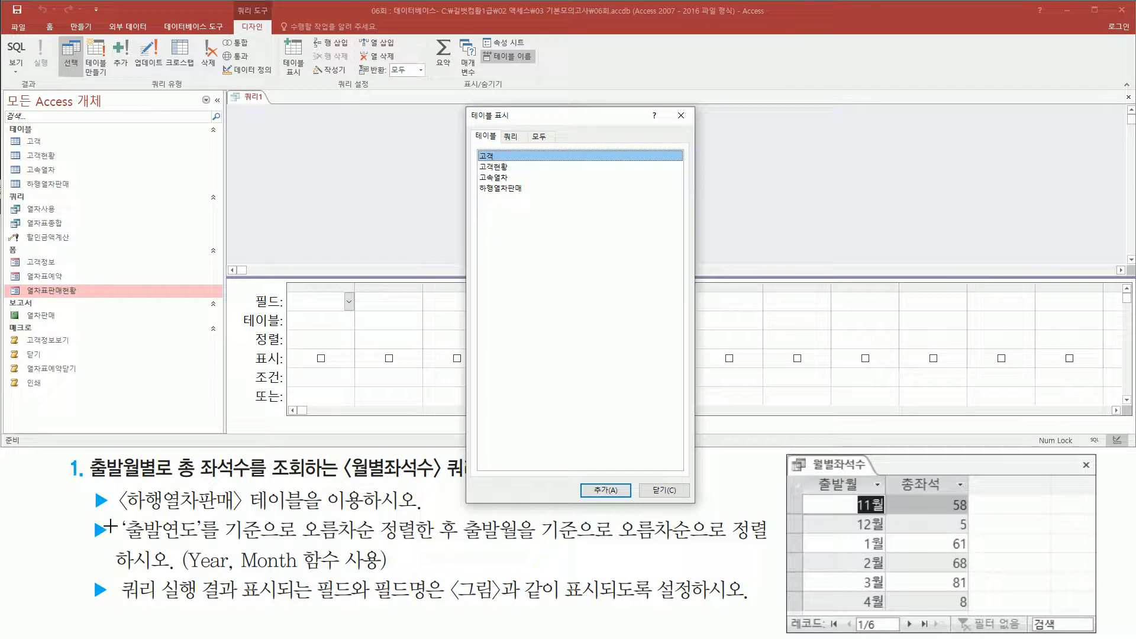
{"action": "left_click_drag", "start_coordinate": [119, 512], "coordinate": [366, 513]}
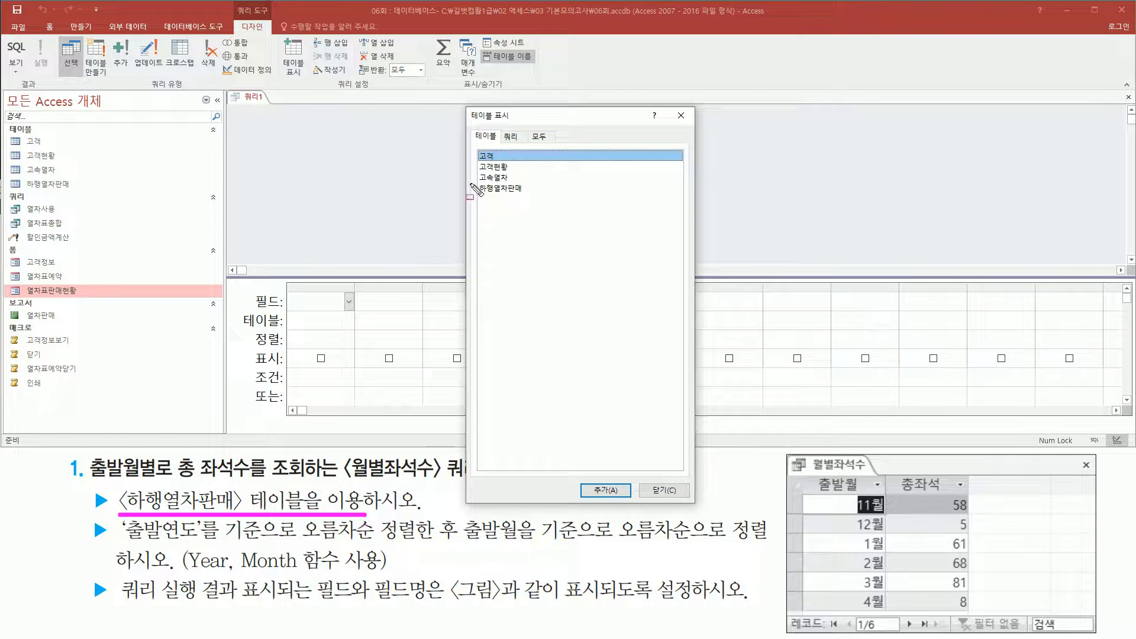
{"action": "left_click_drag", "start_coordinate": [474, 179], "coordinate": [544, 198]}
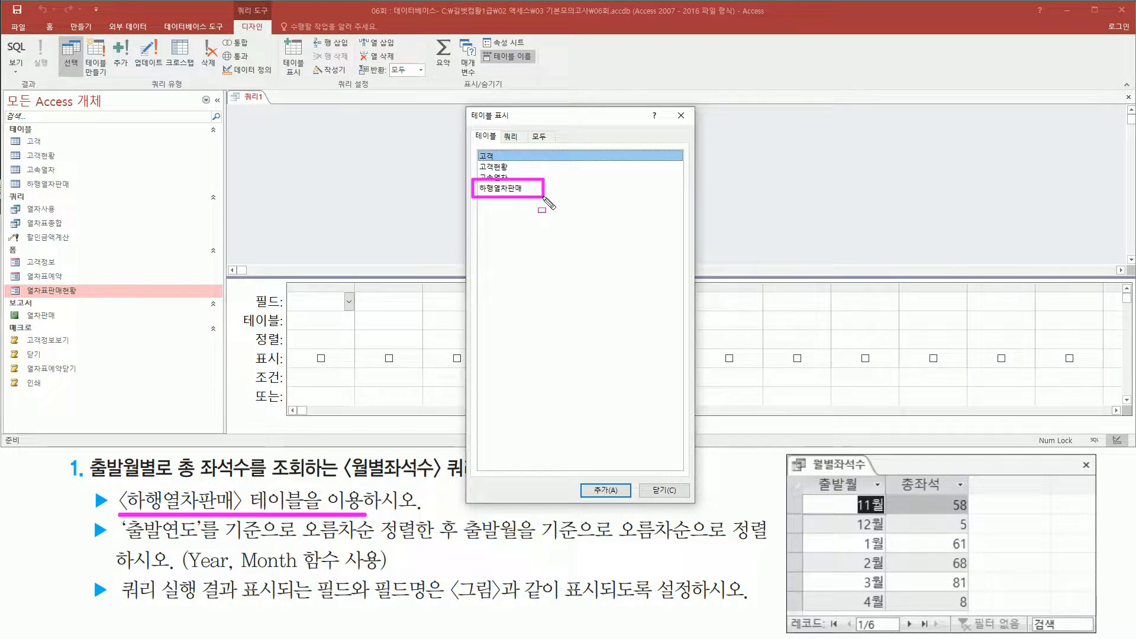
{"action": "key", "text": "Escape"}
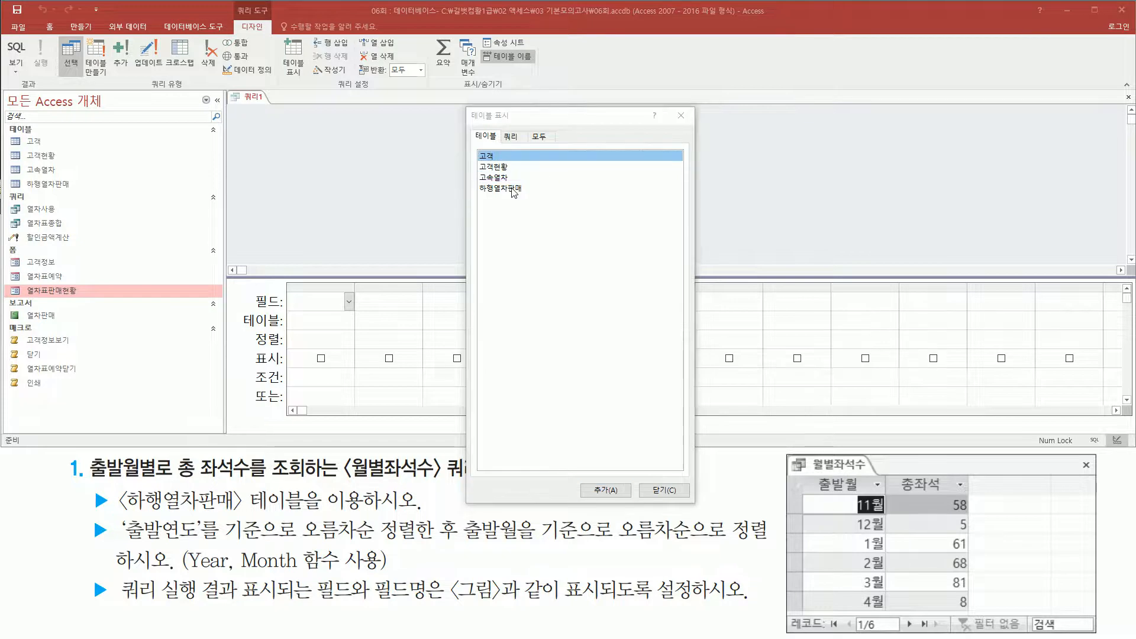
{"action": "double_click", "coordinate": [512, 188]}
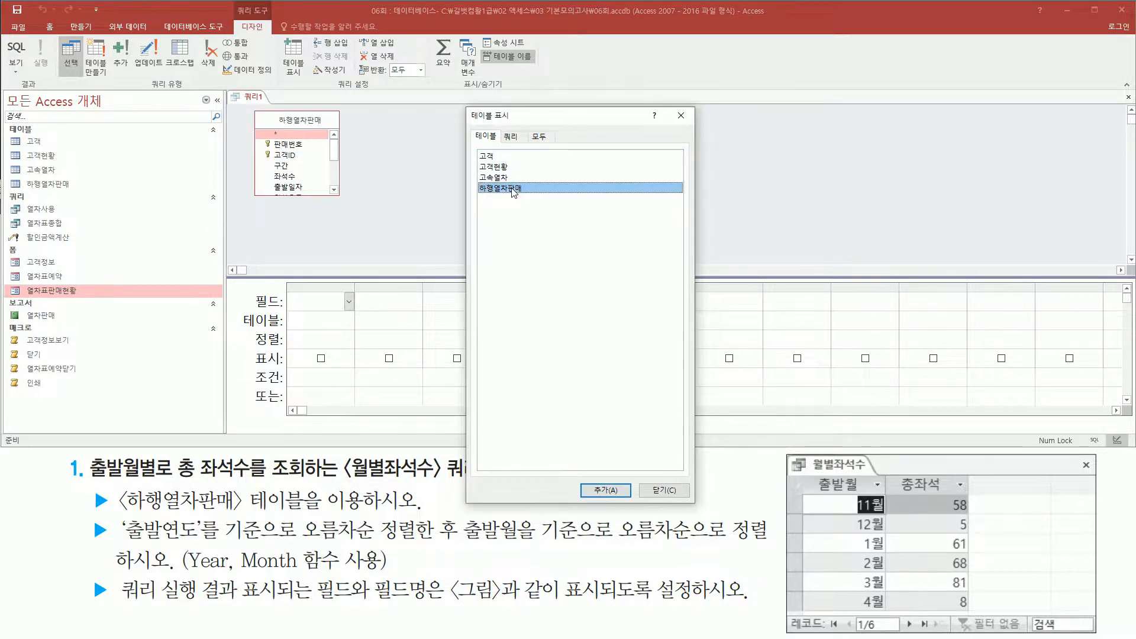
{"action": "key", "text": "ctrl+2"}
{"action": "left_click_drag", "start_coordinate": [246, 108], "coordinate": [344, 204]}
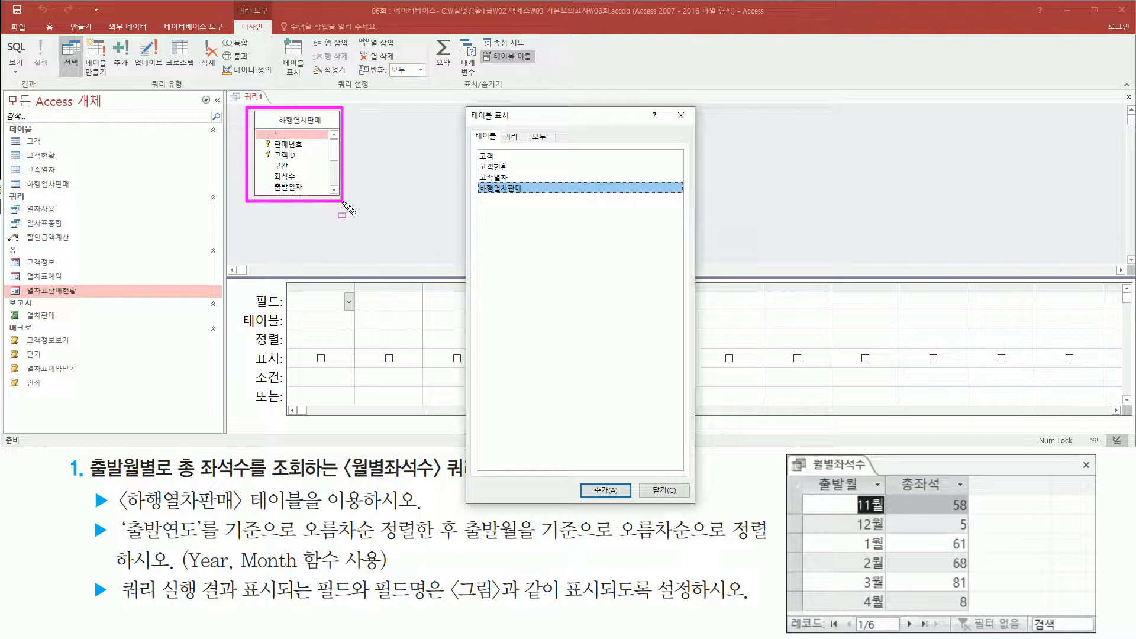
{"action": "left_click_drag", "start_coordinate": [669, 107], "coordinate": [694, 128]}
{"action": "key", "text": "Escape"}
{"action": "left_click", "coordinate": [682, 116]}
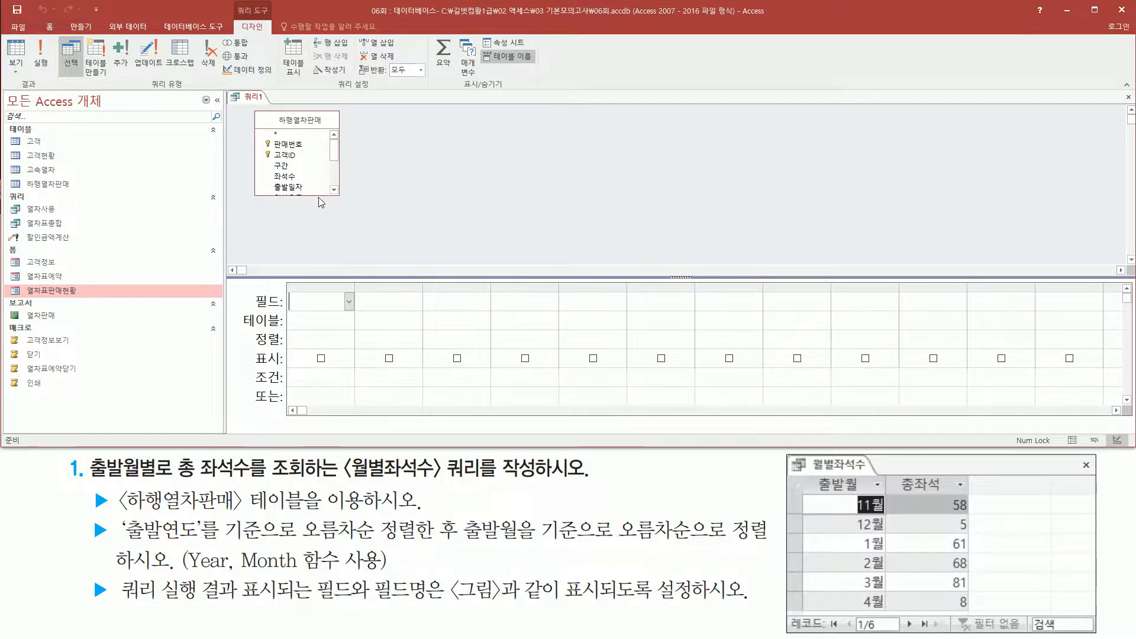
{"action": "left_click_drag", "start_coordinate": [336, 196], "coordinate": [352, 258]}
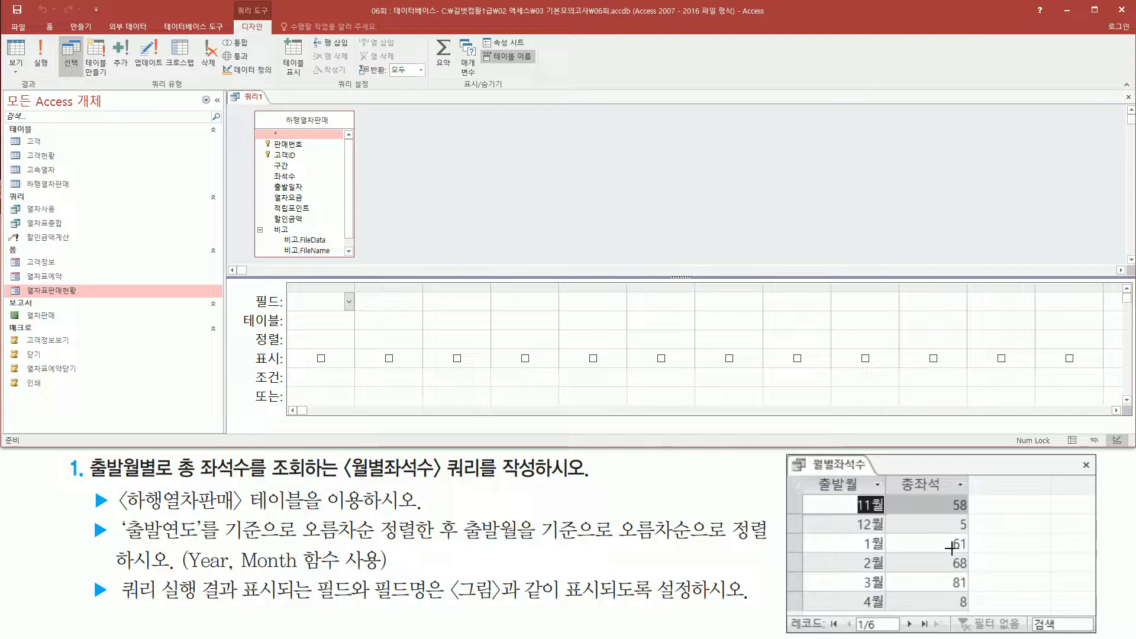
{"action": "mouse_move", "coordinate": [815, 477]}
{"action": "left_mouse_down"}
{"action": "mouse_move", "coordinate": [882, 504]}
{"action": "mouse_move", "coordinate": [968, 497]}
{"action": "left_mouse_up"}
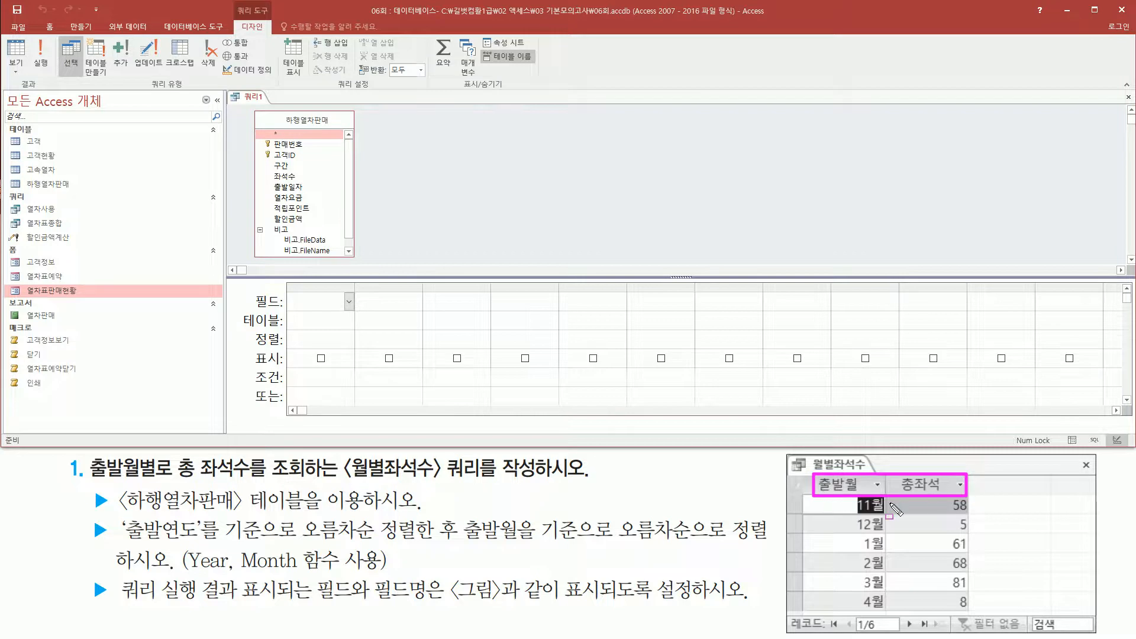
{"action": "mouse_move", "coordinate": [122, 543]}
{"action": "left_mouse_down"}
{"action": "mouse_move", "coordinate": [167, 558]}
{"action": "mouse_move", "coordinate": [287, 515]}
{"action": "mouse_move", "coordinate": [272, 515]}
{"action": "mouse_move", "coordinate": [460, 544]}
{"action": "mouse_move", "coordinate": [464, 511]}
{"action": "left_mouse_up"}
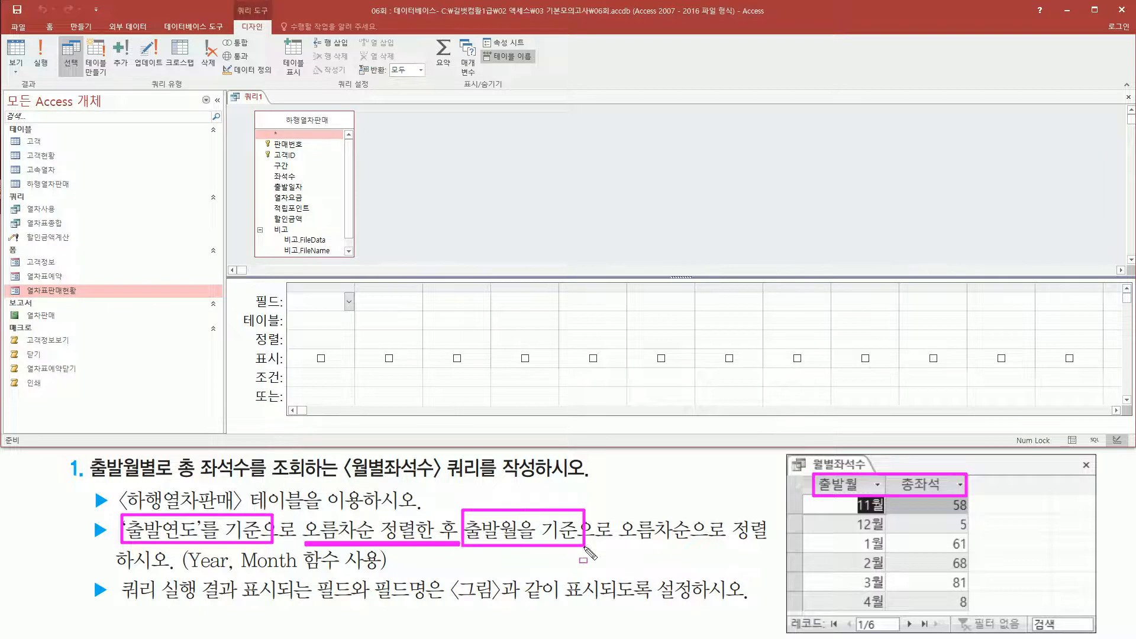
{"action": "left_click_drag", "start_coordinate": [586, 545], "coordinate": [767, 546]}
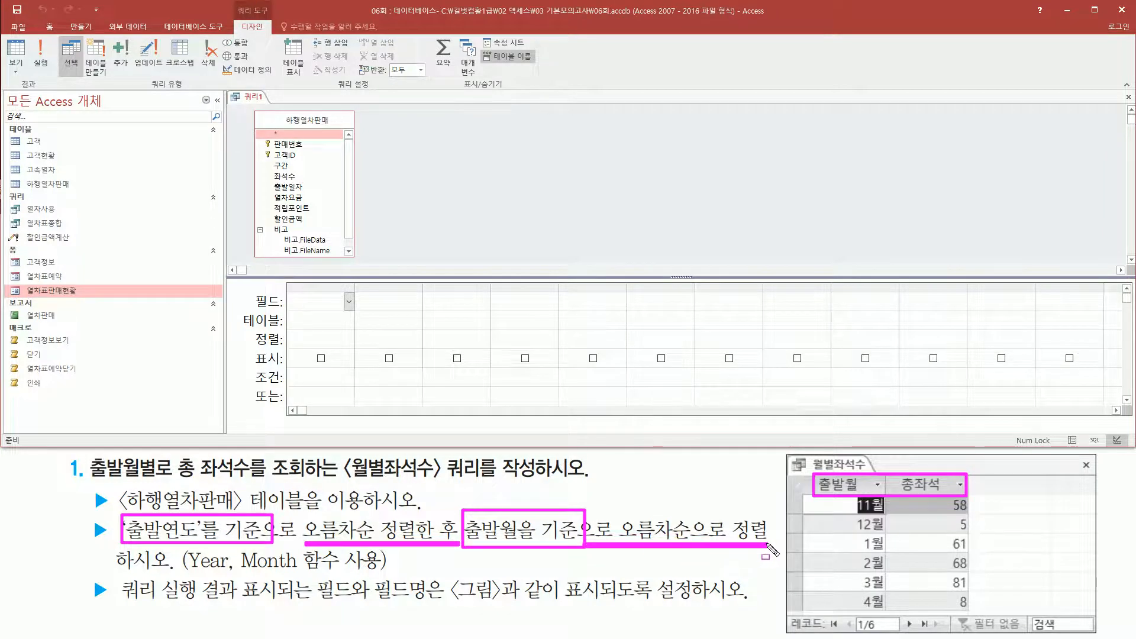
{"action": "left_click_drag", "start_coordinate": [187, 572], "coordinate": [382, 571]}
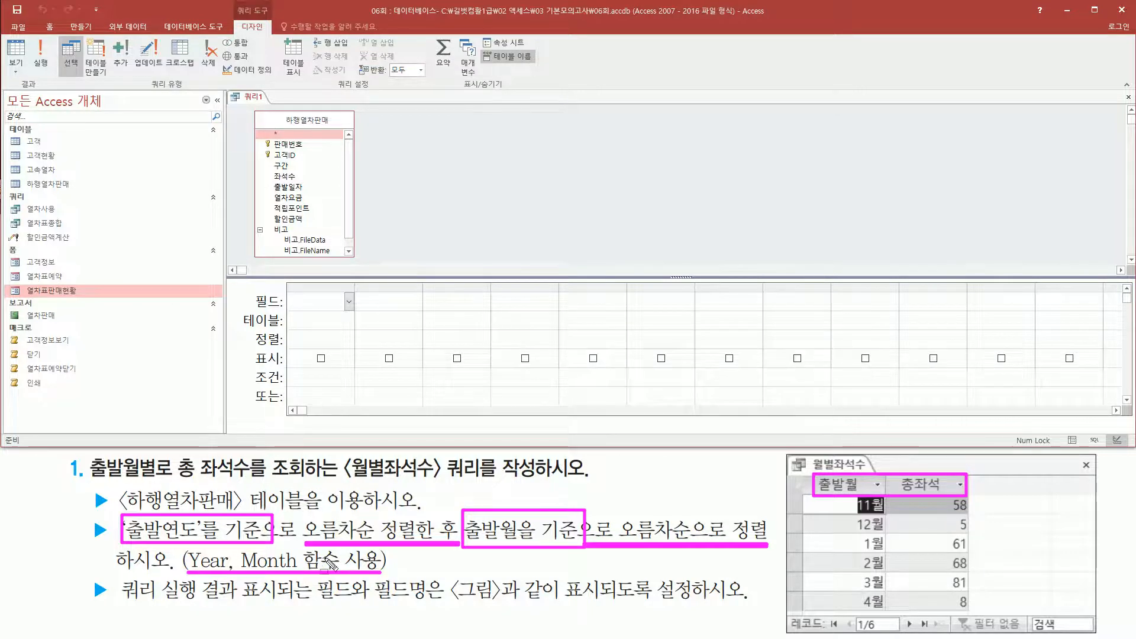
{"action": "mouse_move", "coordinate": [121, 599]}
{"action": "left_mouse_down"}
{"action": "mouse_move", "coordinate": [503, 618]}
{"action": "mouse_move", "coordinate": [737, 616]}
{"action": "mouse_move", "coordinate": [752, 605]}
{"action": "left_mouse_up"}
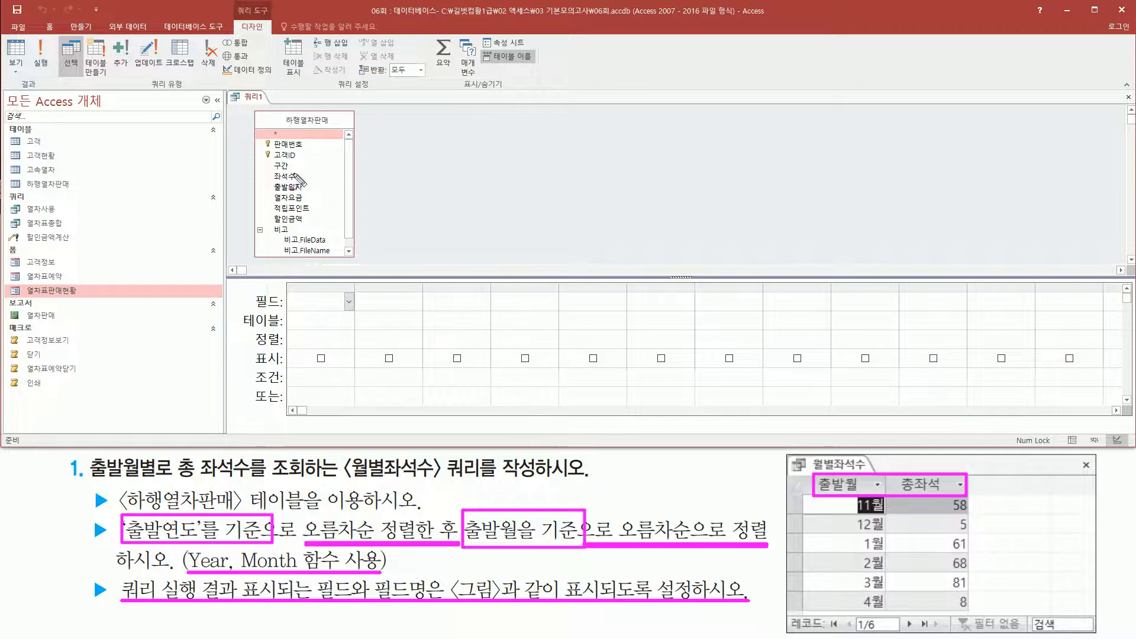
{"action": "left_click_drag", "start_coordinate": [268, 178], "coordinate": [314, 196]}
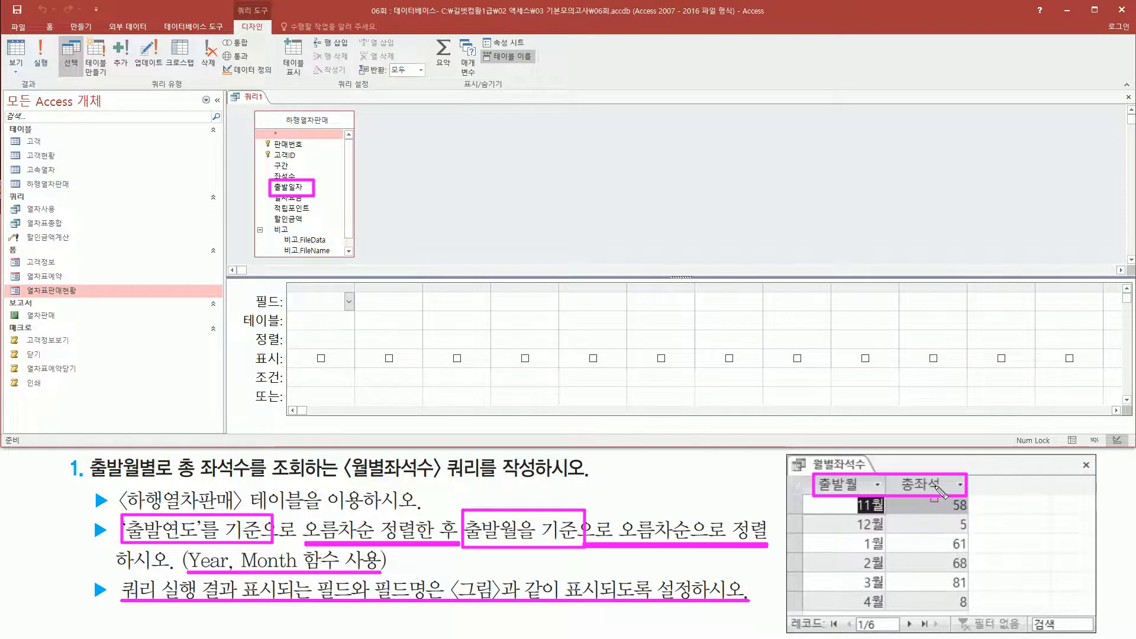
{"action": "mouse_move", "coordinate": [174, 484]}
{"action": "left_mouse_down"}
{"action": "mouse_move", "coordinate": [260, 503]}
{"action": "mouse_move", "coordinate": [273, 453]}
{"action": "mouse_move", "coordinate": [310, 457]}
{"action": "left_mouse_up"}
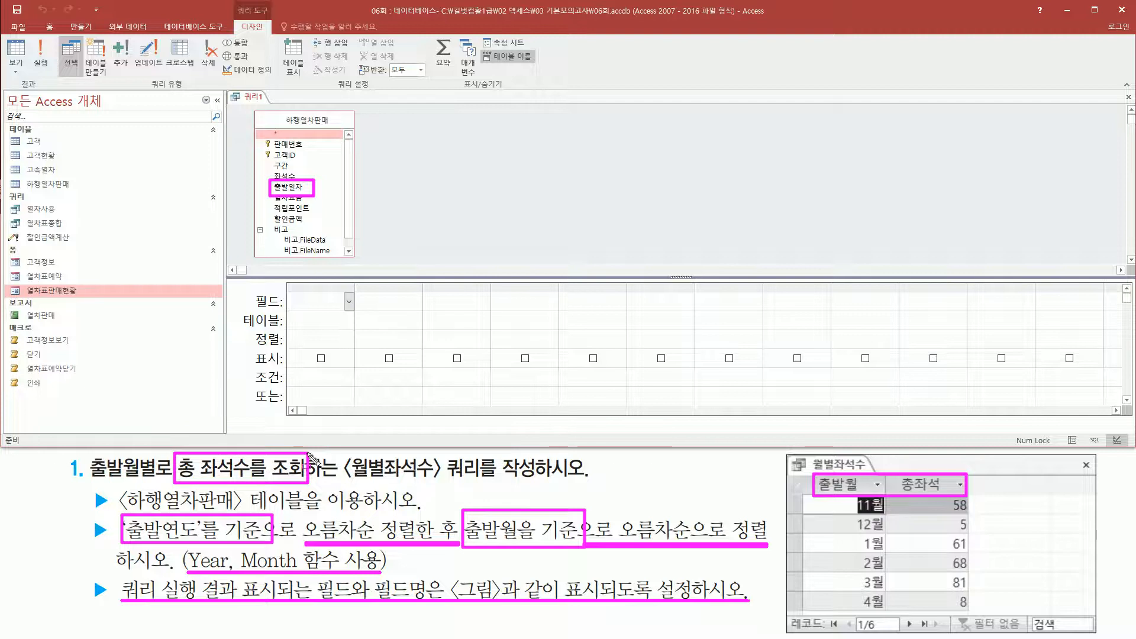
{"action": "key", "text": "Escape"}
Add the 출발일자 and 좌석수 fields from the 하행열차판매 table to the query grid.
{"action": "left_click", "coordinate": [301, 188]}
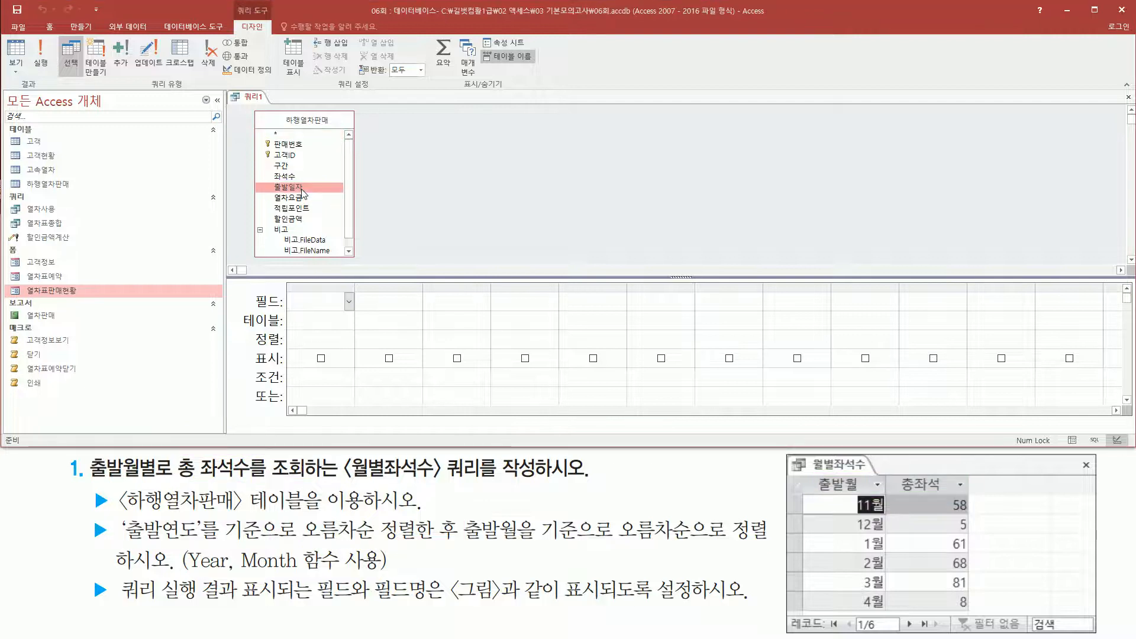
{"action": "double_click", "coordinate": [302, 188]}
{"action": "left_click", "coordinate": [298, 177]}
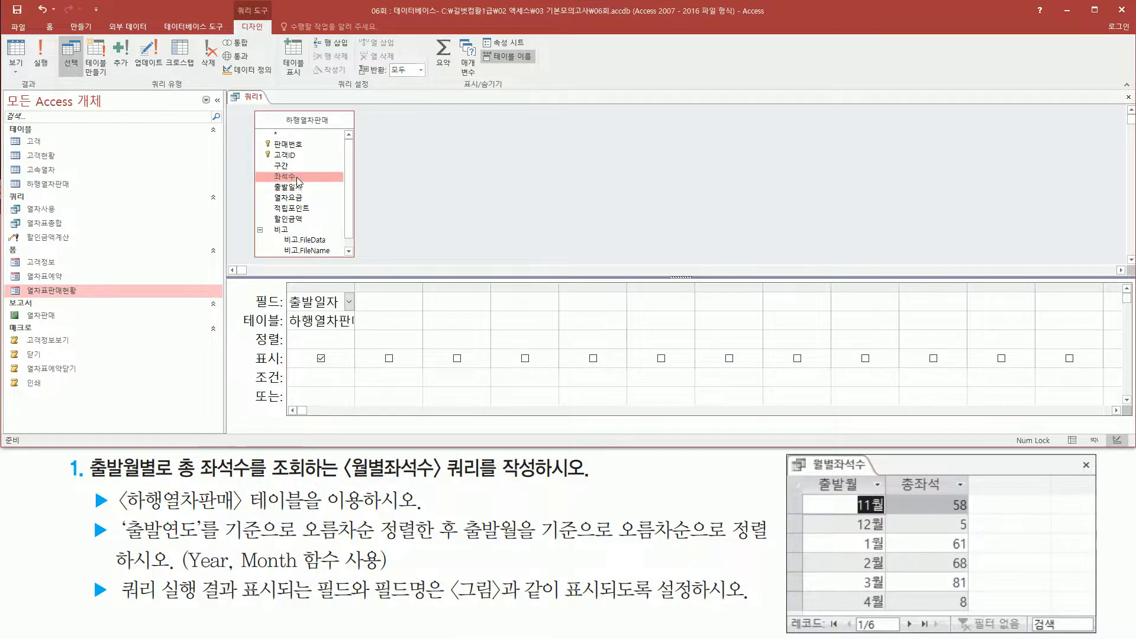
{"action": "double_click", "coordinate": [298, 177]}
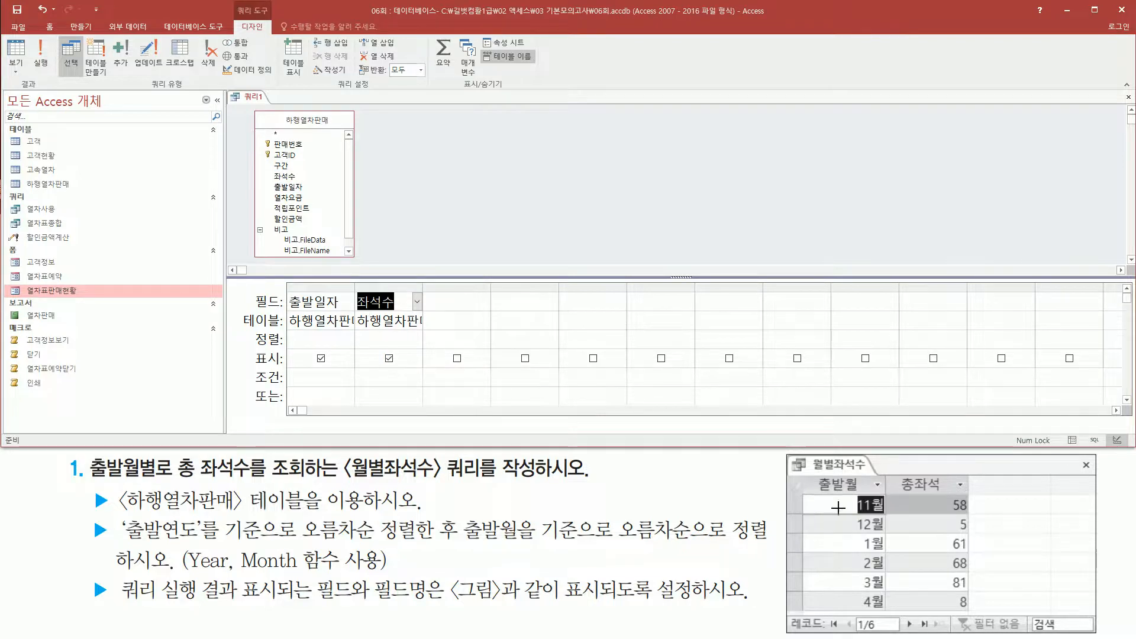
{"action": "mouse_move", "coordinate": [800, 472]}
{"action": "left_mouse_down"}
{"action": "mouse_move", "coordinate": [976, 513]}
{"action": "mouse_move", "coordinate": [982, 615]}
{"action": "left_mouse_up"}
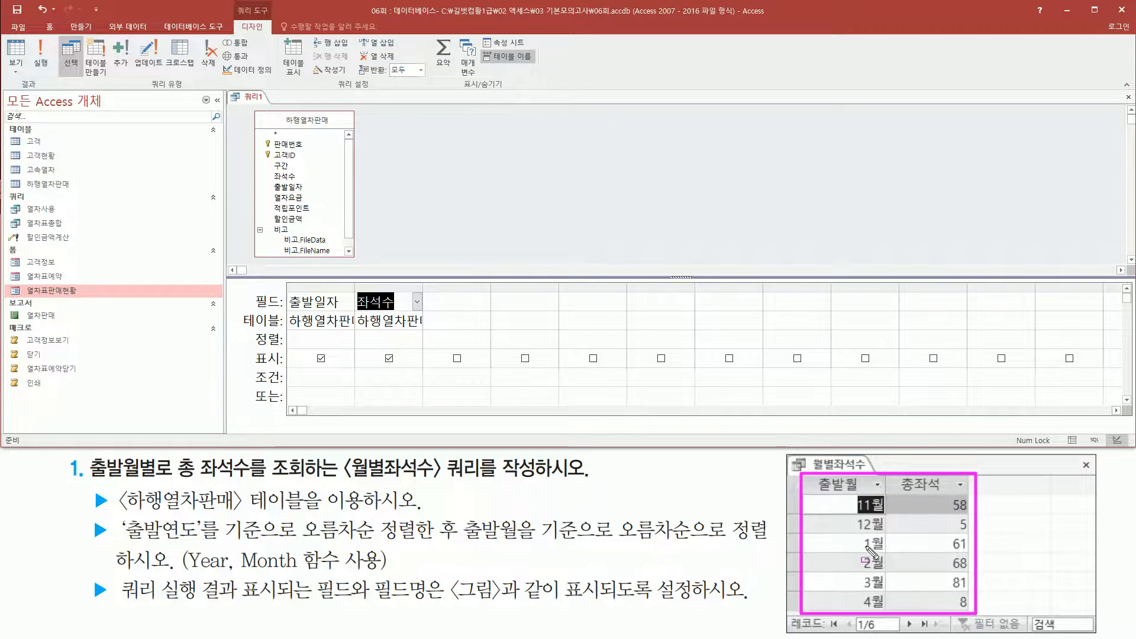
{"action": "key", "text": "e"}
{"action": "left_click_drag", "start_coordinate": [814, 475], "coordinate": [864, 494]}
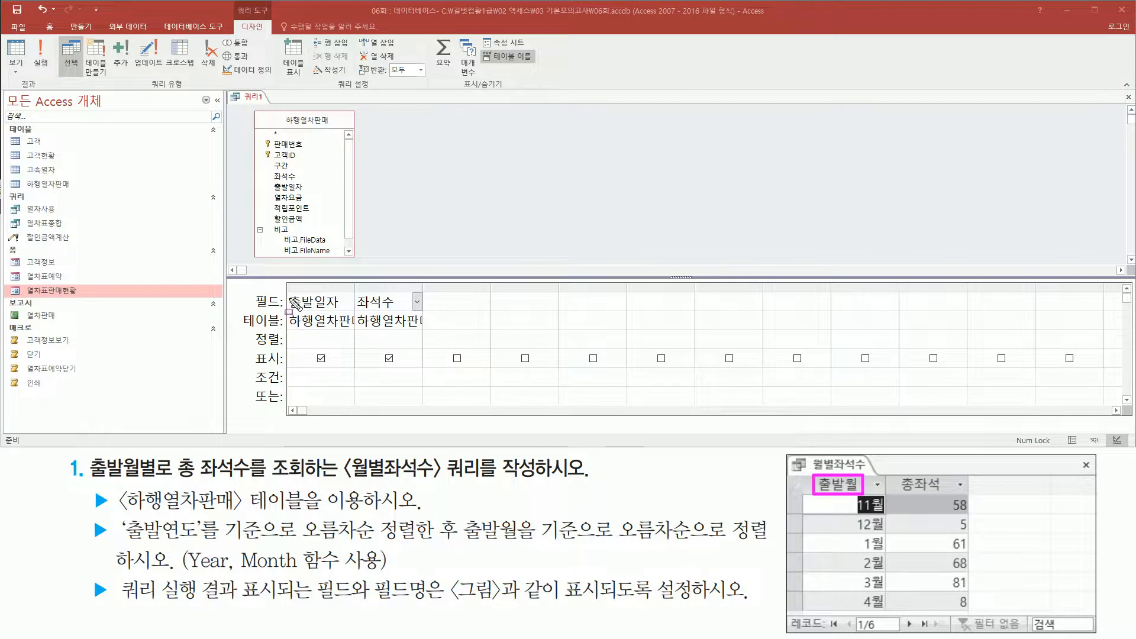
{"action": "left_click_drag", "start_coordinate": [284, 293], "coordinate": [345, 312]}
{"action": "key", "text": "Escape"}
{"action": "left_click", "coordinate": [397, 160]}
{"action": "right_click", "coordinate": [395, 157]}
{"action": "key", "text": "Escape"}
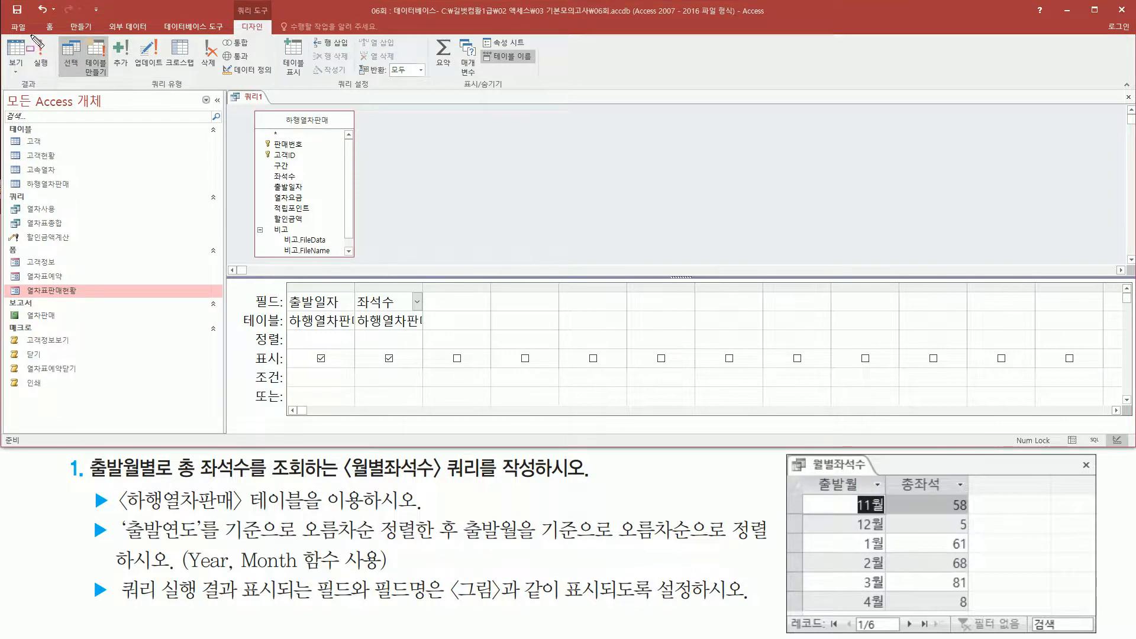
Run the query to check the 출발일자 and 좌석수 values and return to Design view.
{"action": "left_click", "coordinate": [41, 53]}
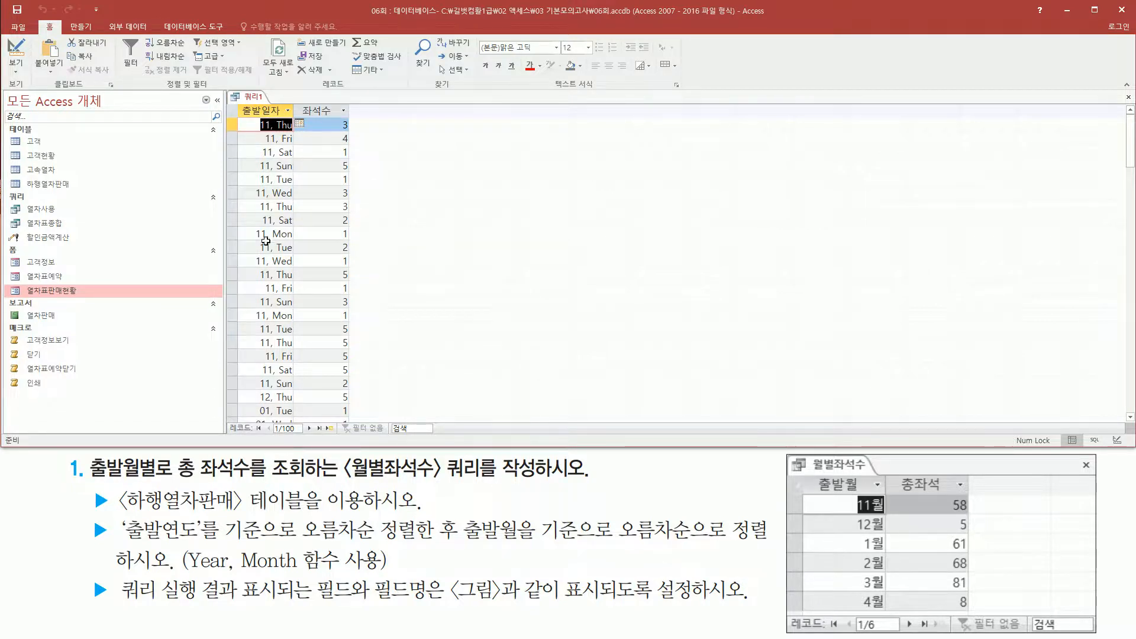
{"action": "right_click", "coordinate": [256, 101]}
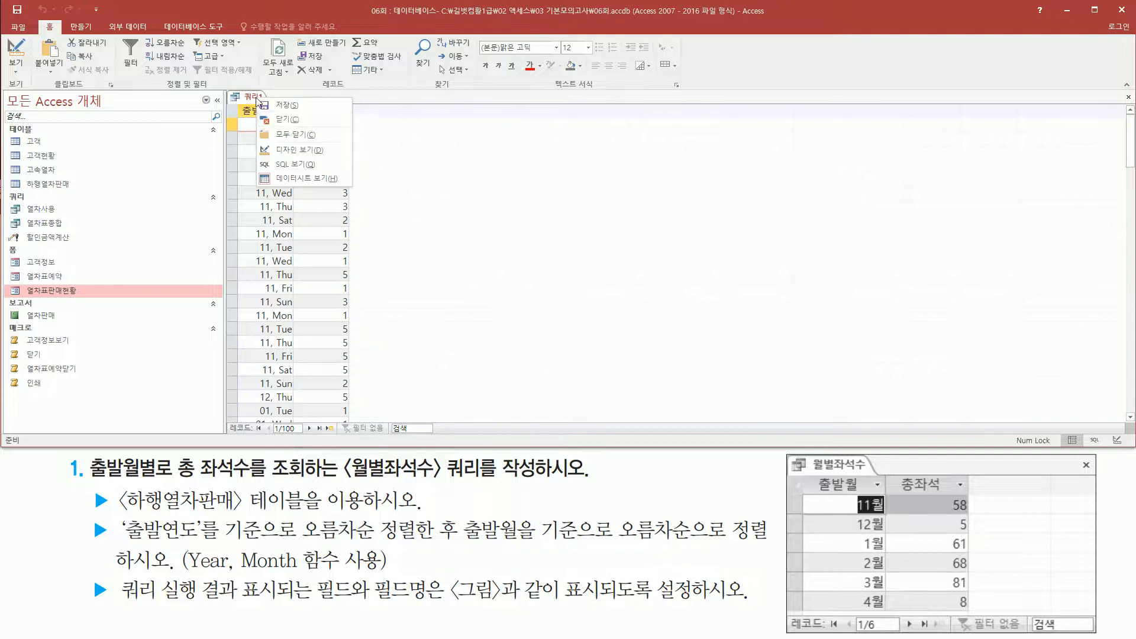
{"action": "left_click", "coordinate": [299, 151]}
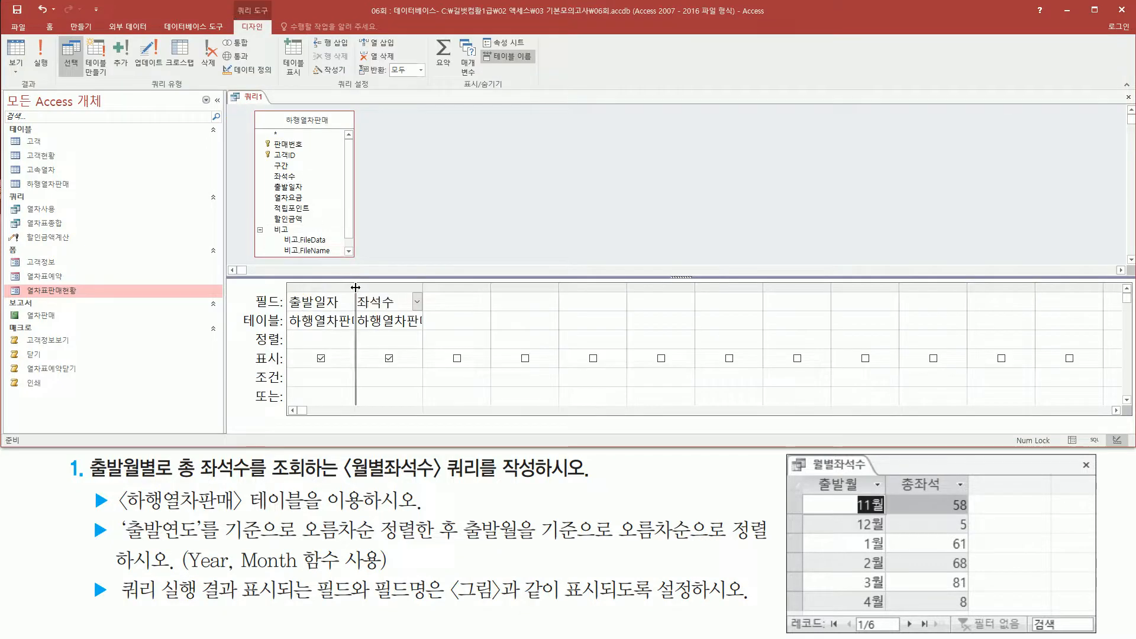
Widen the 출발일자 column in the query grid and change its field expression to month([출발일자]).
{"action": "left_click_drag", "start_coordinate": [354, 284], "coordinate": [474, 285]}
{"action": "left_click", "coordinate": [411, 302]}
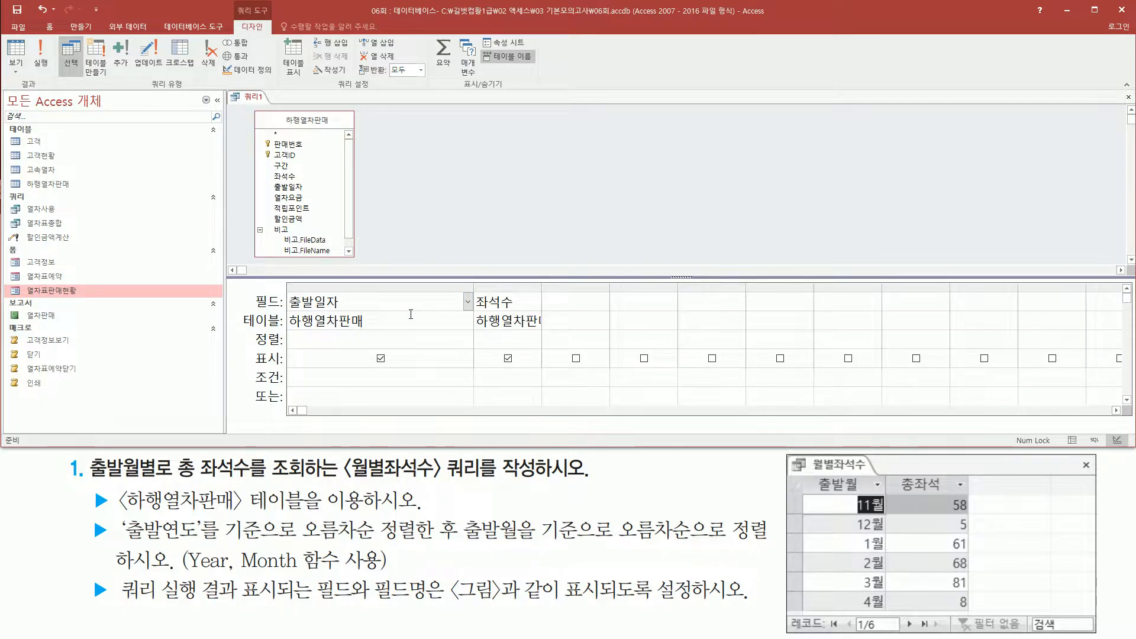
{"action": "type", "text": "month("}
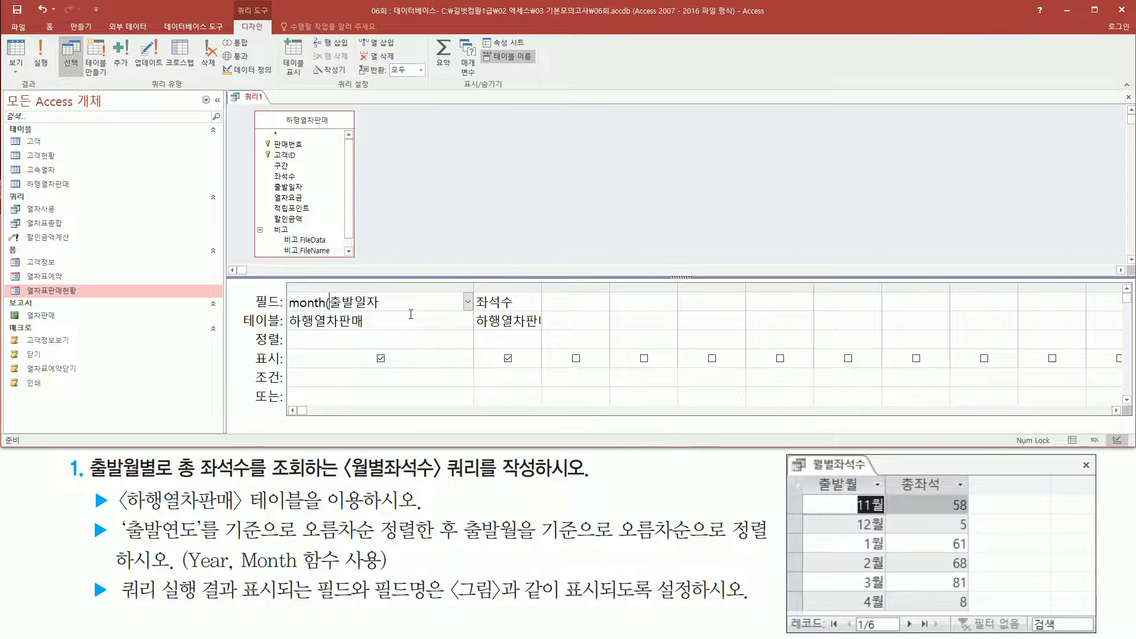
{"action": "type", "text": "[출발일자]"}
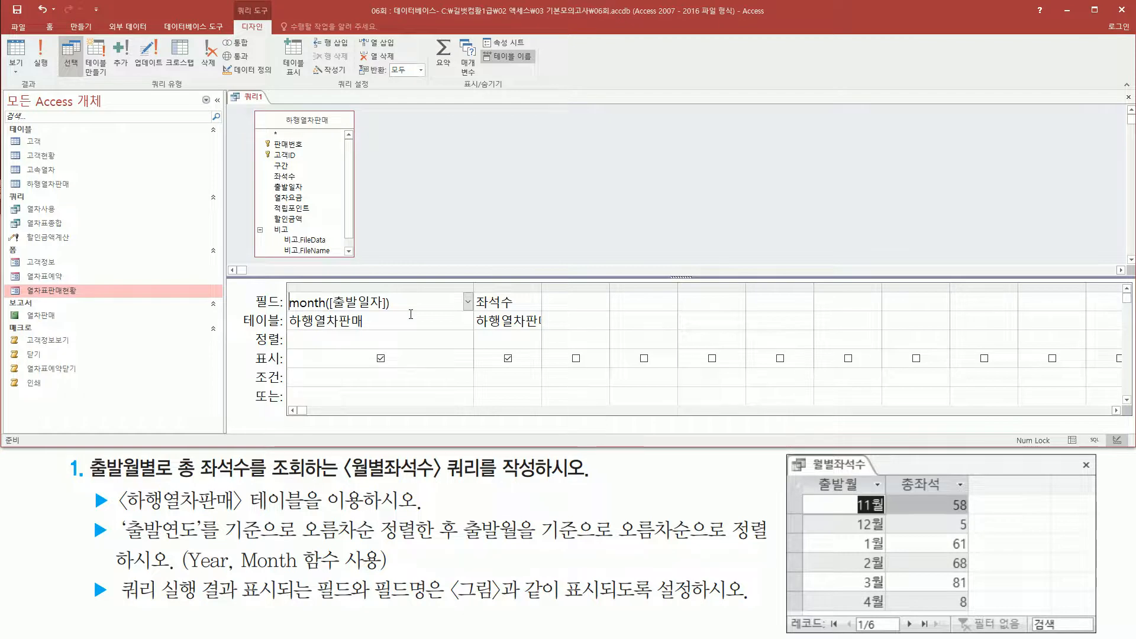
{"action": "left_click_drag", "start_coordinate": [813, 473], "coordinate": [862, 497]}
{"action": "key", "text": "Escape"}
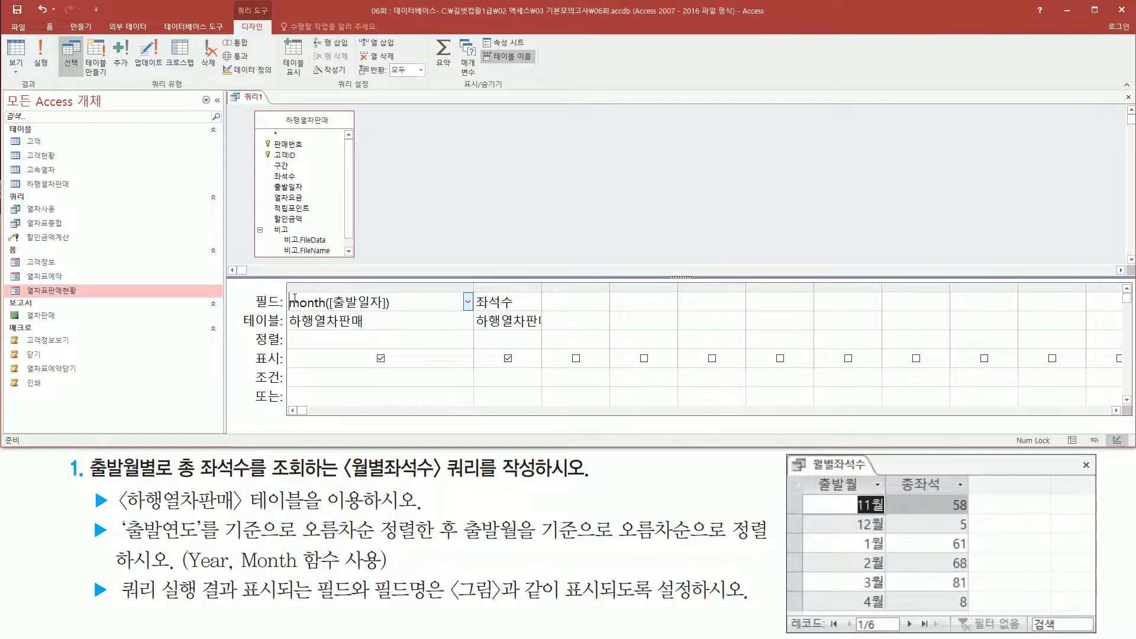
Give the month([출발일자]) column in the query grid the field name 출발월.
{"action": "left_click", "coordinate": [299, 303]}
{"action": "type", "text": "출발"}
{"action": "type", "text": "워"}
{"action": "type", "text": ":"}
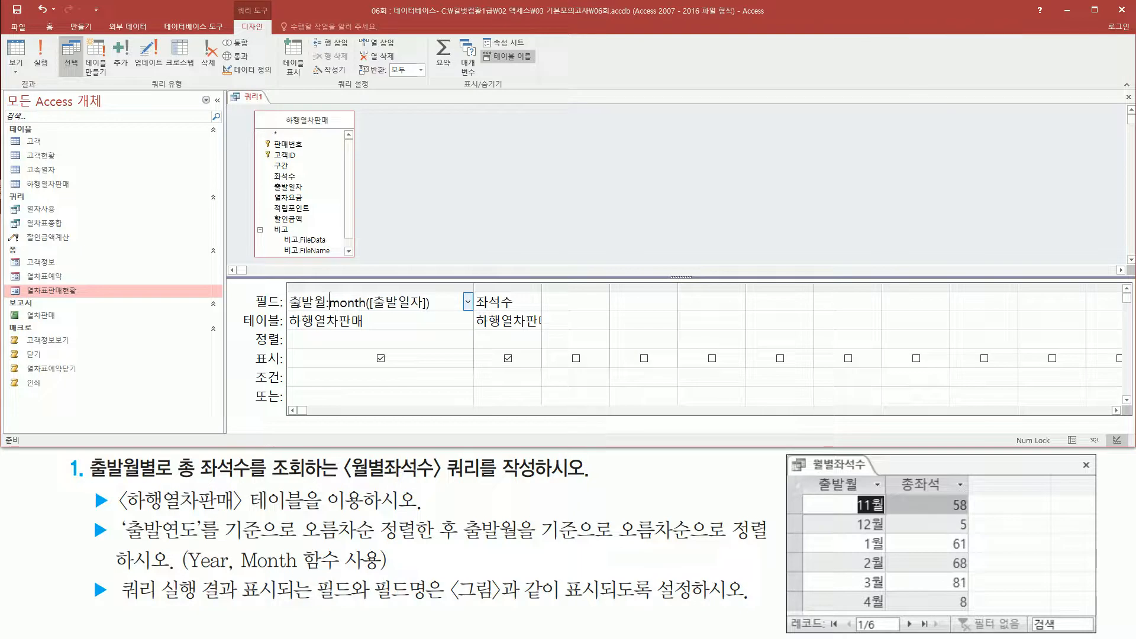
{"action": "key", "text": "ctrl+2"}
{"action": "left_click_drag", "start_coordinate": [287, 311], "coordinate": [430, 310]}
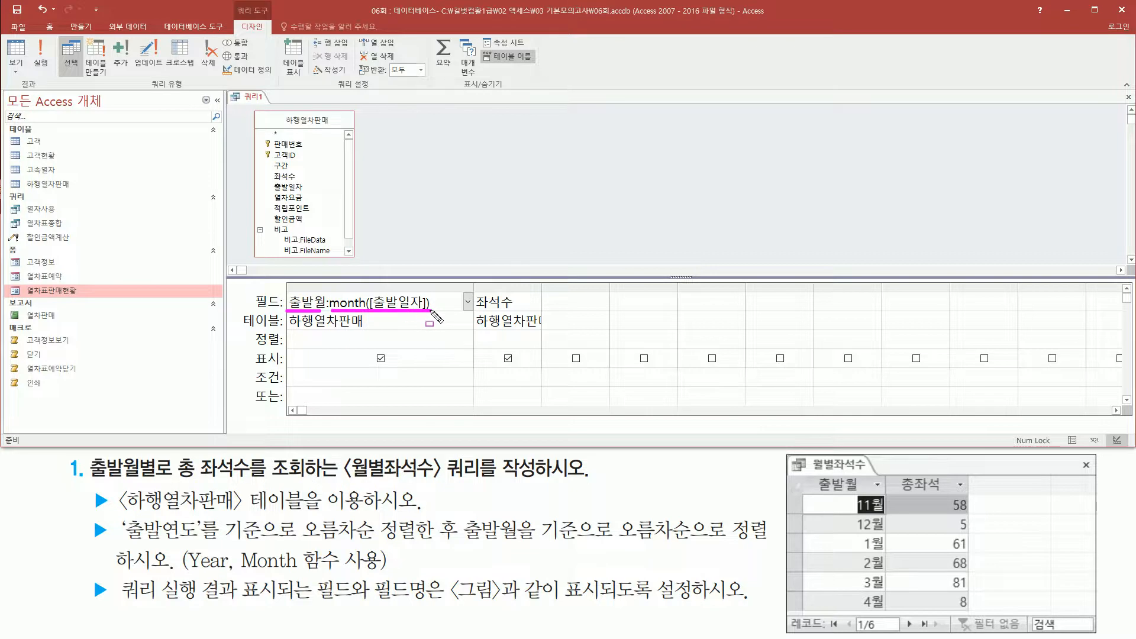
{"action": "left_click_drag", "start_coordinate": [895, 471], "coordinate": [957, 498]}
{"action": "key", "text": "Escape"}
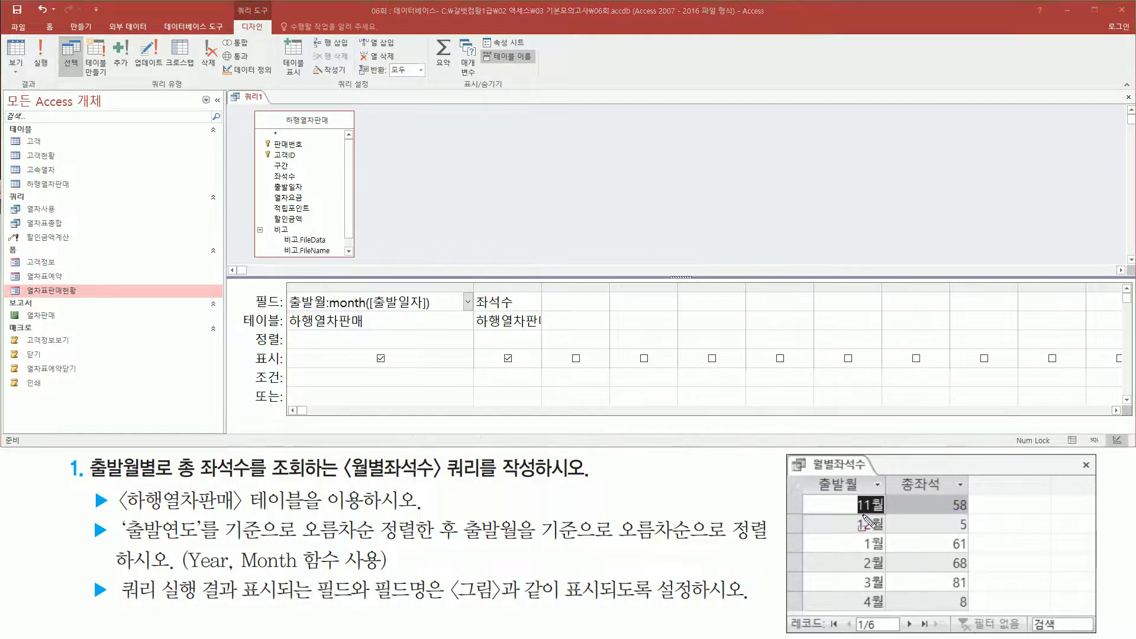
Turn on the 요약 (totals) row in the query grid.
{"action": "mouse_move", "coordinate": [857, 496]}
{"action": "left_mouse_down"}
{"action": "mouse_move", "coordinate": [889, 519]}
{"action": "mouse_move", "coordinate": [978, 516]}
{"action": "left_mouse_up"}
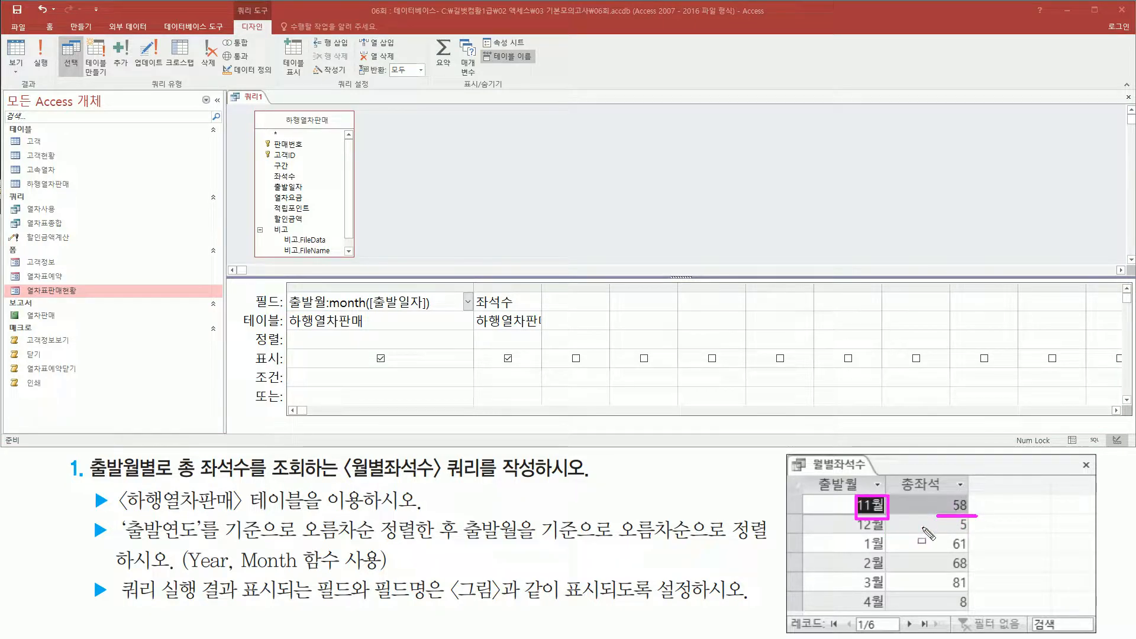
{"action": "left_click_drag", "start_coordinate": [429, 31], "coordinate": [471, 92]}
{"action": "key", "text": "Escape"}
{"action": "left_click", "coordinate": [444, 58]}
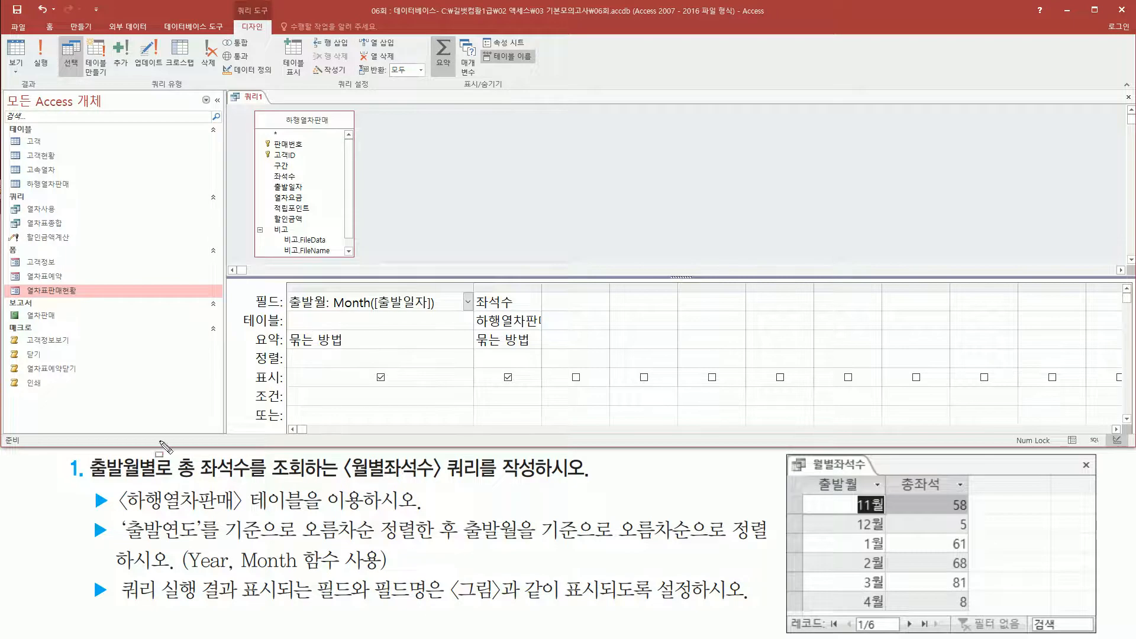
{"action": "left_click_drag", "start_coordinate": [83, 475], "coordinate": [172, 476]}
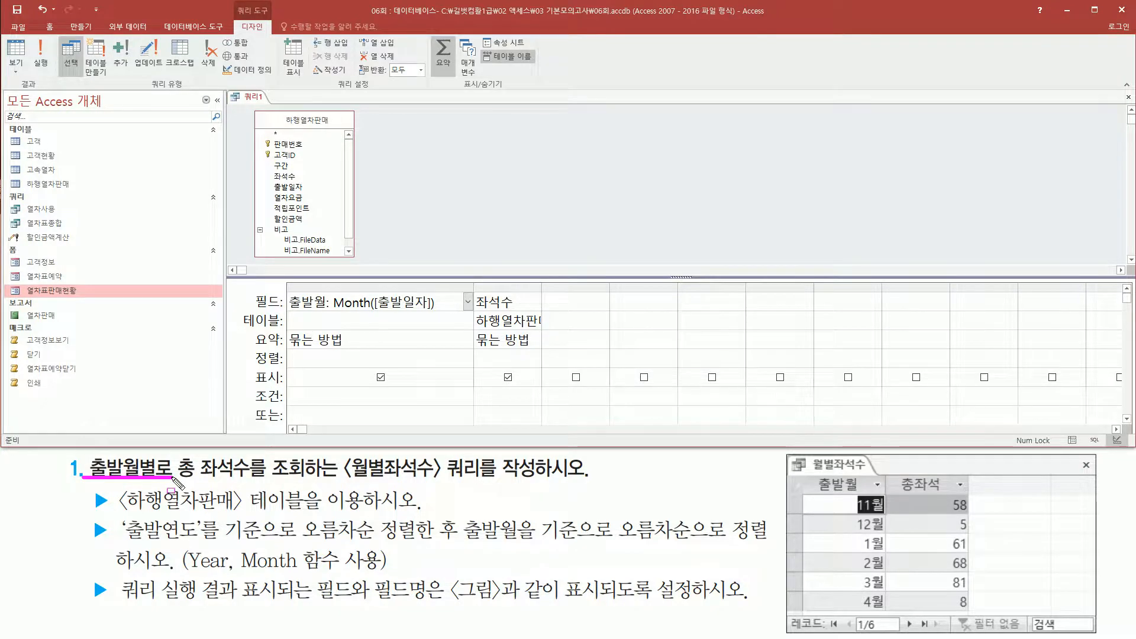
{"action": "mouse_move", "coordinate": [858, 491]}
{"action": "left_mouse_down"}
{"action": "mouse_move", "coordinate": [861, 513]}
{"action": "mouse_move", "coordinate": [887, 497]}
{"action": "mouse_move", "coordinate": [895, 621]}
{"action": "left_mouse_up"}
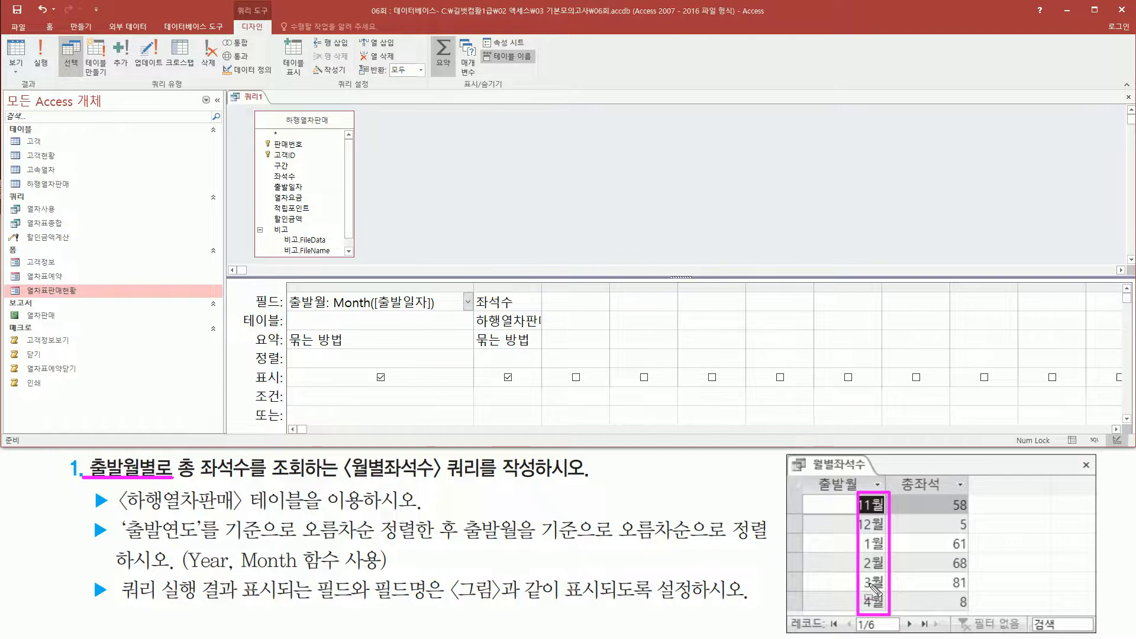
{"action": "left_click_drag", "start_coordinate": [285, 293], "coordinate": [442, 312]}
{"action": "left_click_drag", "start_coordinate": [288, 331], "coordinate": [362, 349]}
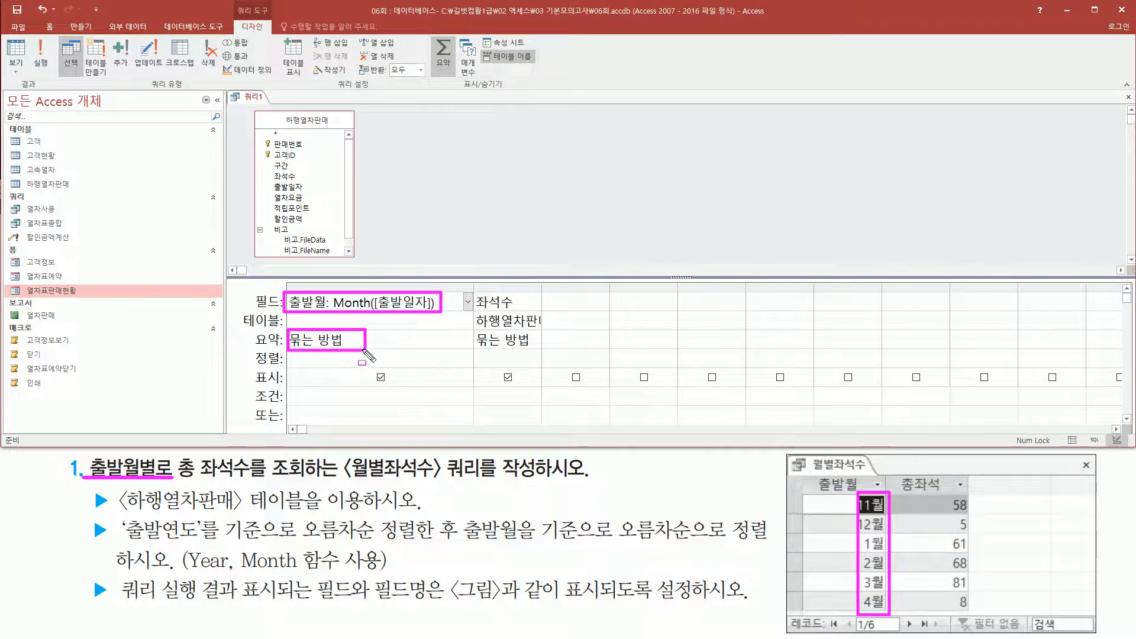
{"action": "left_click_drag", "start_coordinate": [898, 470], "coordinate": [949, 497]}
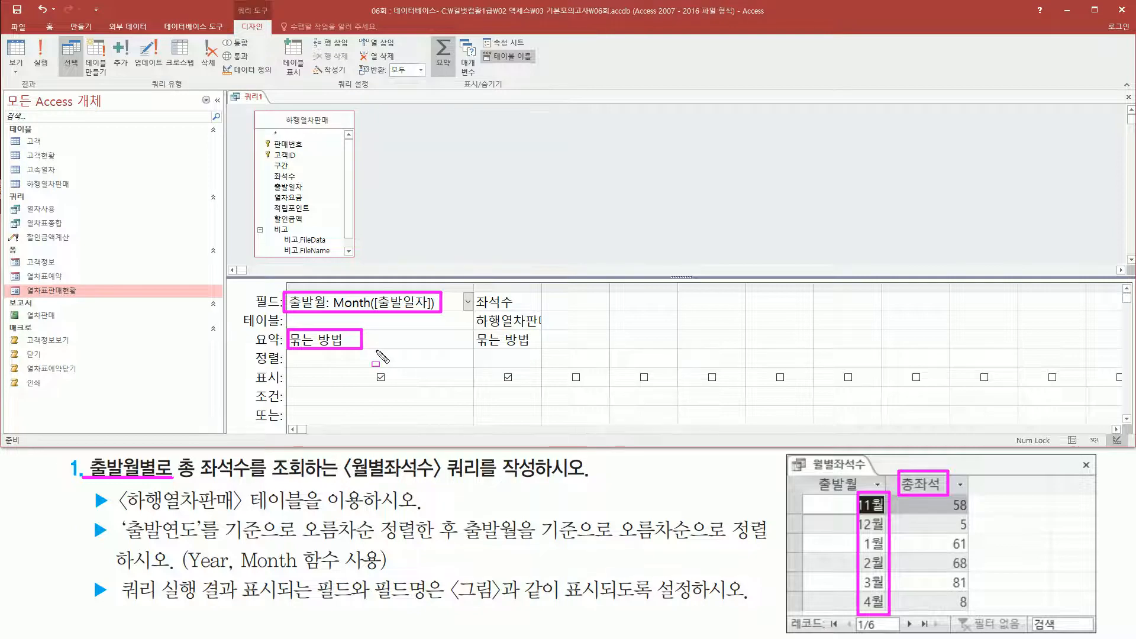
{"action": "key", "text": "Escape"}
Set the 요약 option of the 좌석수 column to 합계.
{"action": "left_click", "coordinate": [530, 341]}
{"action": "left_click", "coordinate": [537, 340]}
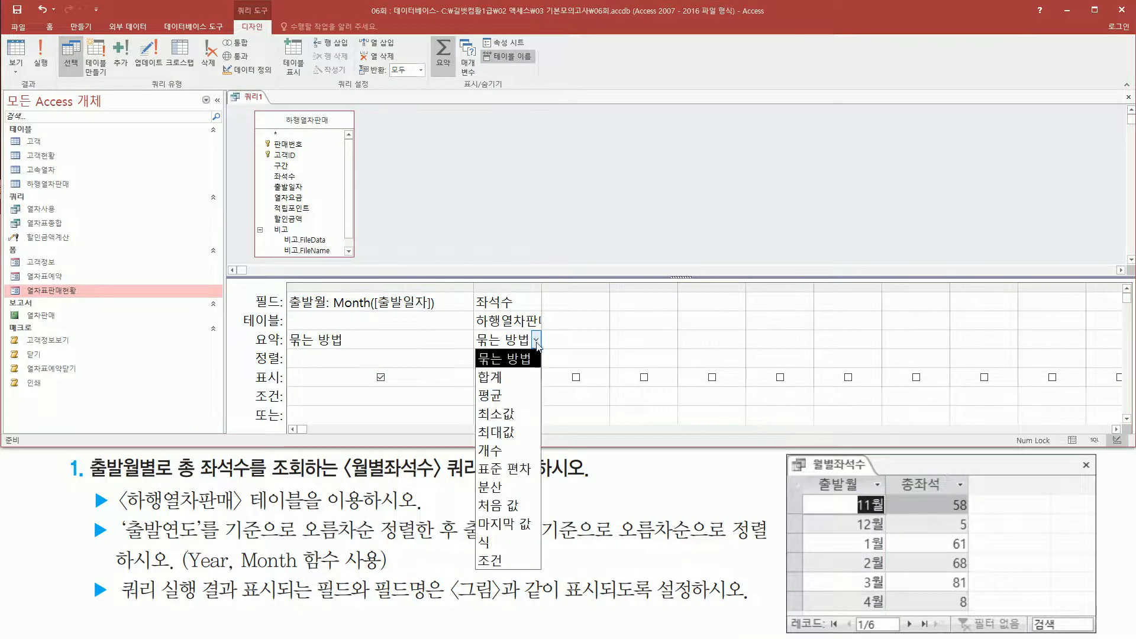
{"action": "left_click", "coordinate": [519, 379]}
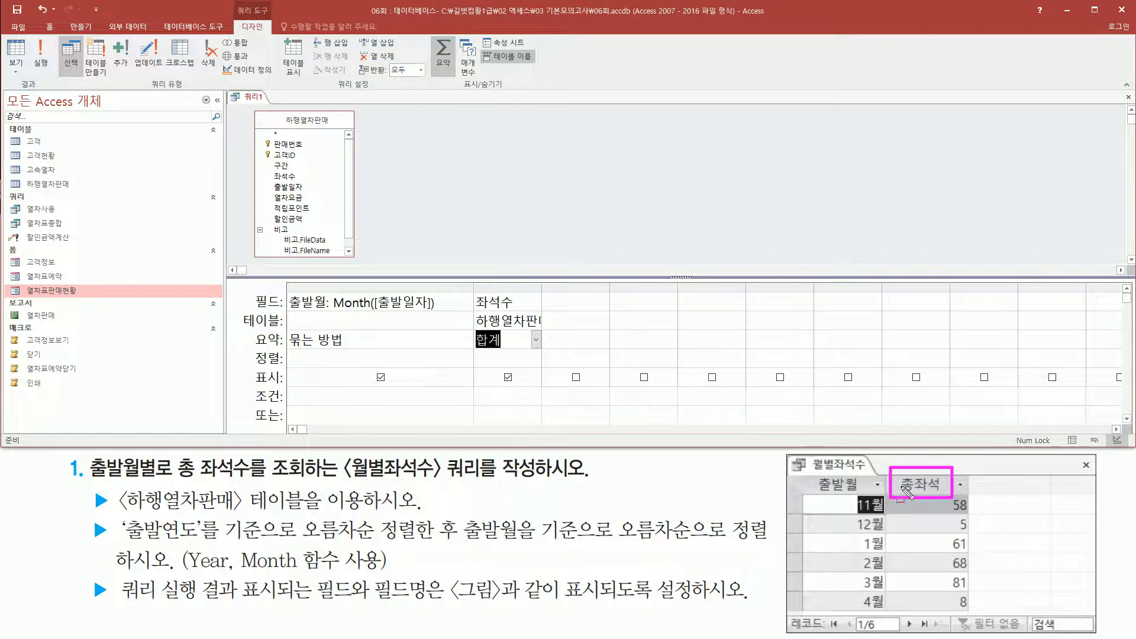
{"action": "key", "text": "Escape"}
Give the 좌석수 column the field name 총좌석 and widen the column.
{"action": "left_click", "coordinate": [480, 301]}
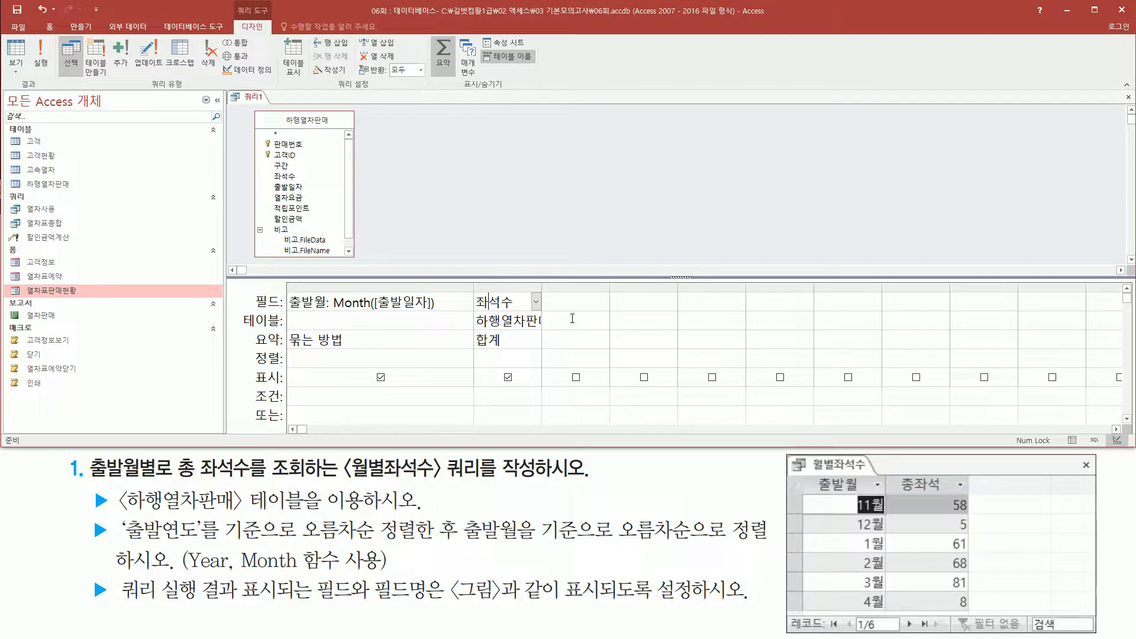
{"action": "type", "text": "총"}
{"action": "type", "text": "좌서"}
{"action": "left_click_drag", "start_coordinate": [543, 288], "coordinate": [629, 288]}
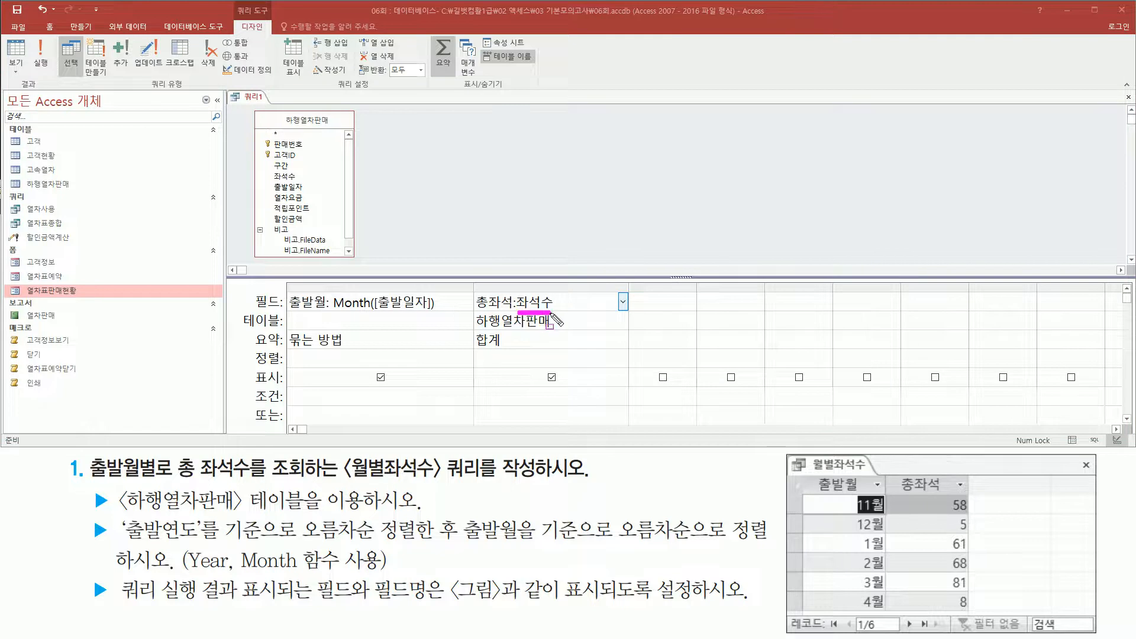
{"action": "left_click_drag", "start_coordinate": [474, 349], "coordinate": [516, 350]}
{"action": "left_click_drag", "start_coordinate": [476, 290], "coordinate": [516, 310]}
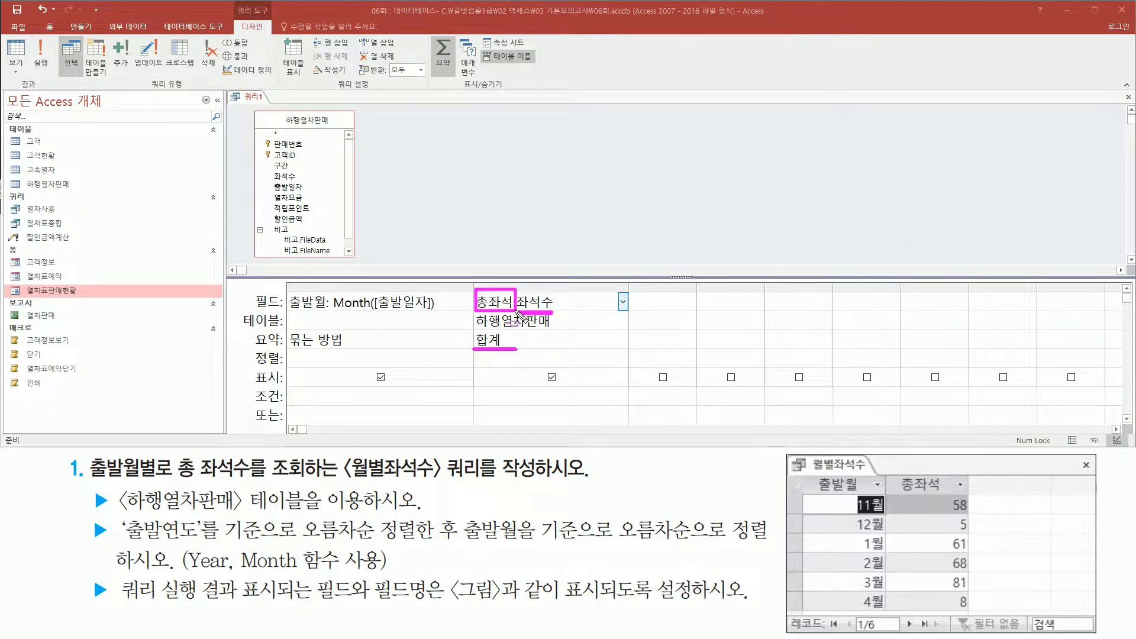
{"action": "left_click", "coordinate": [523, 338]}
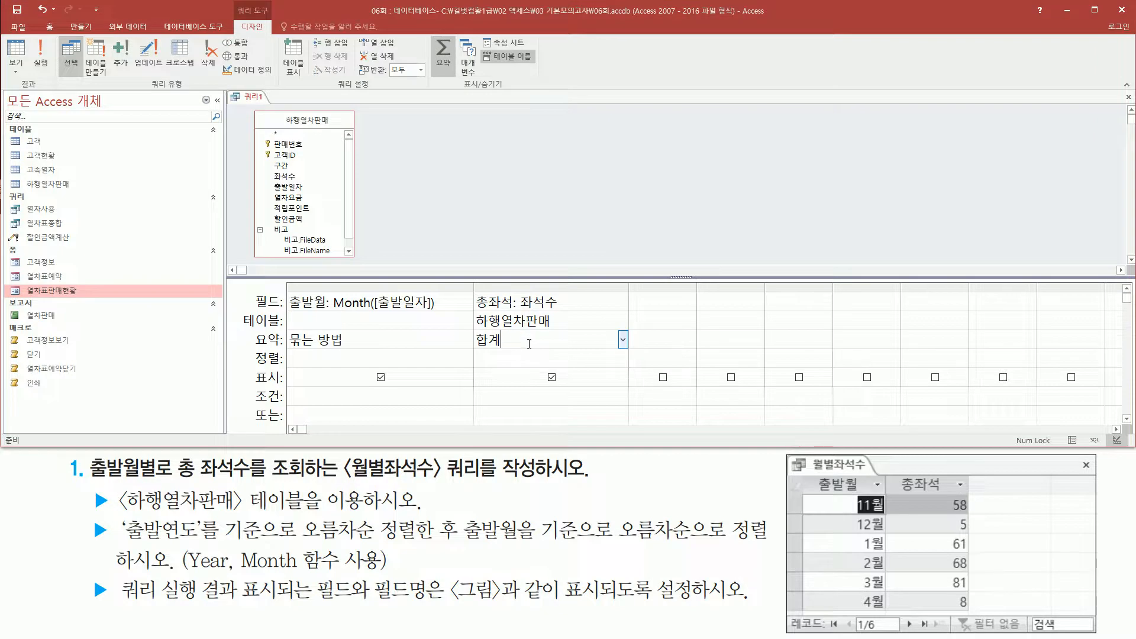
Run the query to check the seat totals per 출발월 and their order, and return to Design view.
{"action": "left_click", "coordinate": [37, 64]}
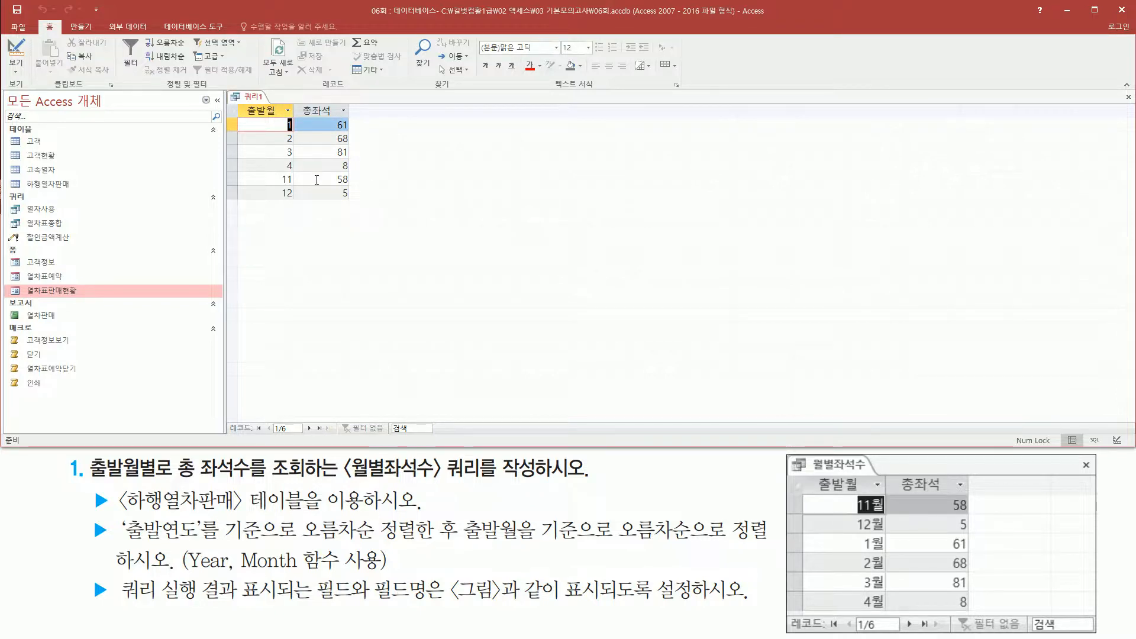
{"action": "left_click_drag", "start_coordinate": [86, 515], "coordinate": [113, 548]}
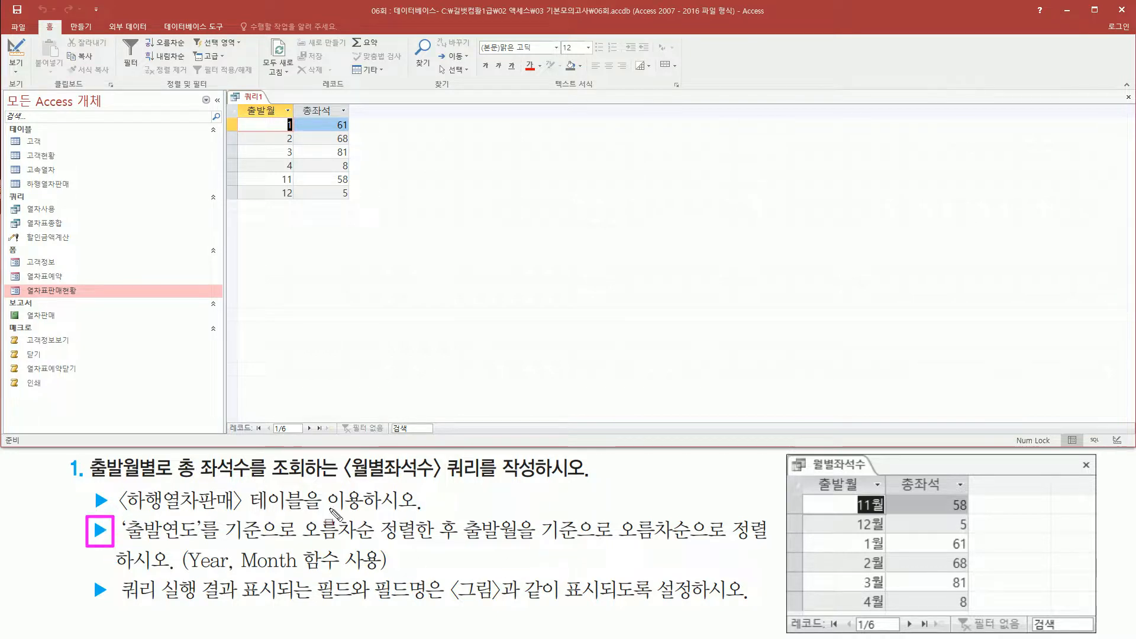
{"action": "key", "text": "Escape"}
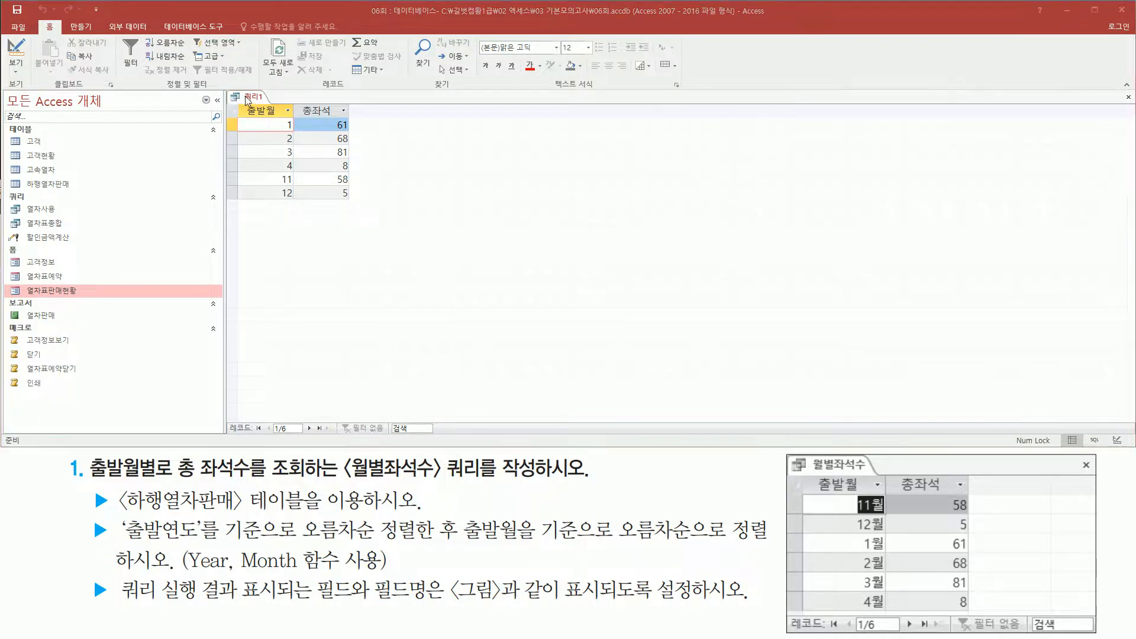
{"action": "right_click", "coordinate": [246, 100]}
{"action": "left_click", "coordinate": [282, 145]}
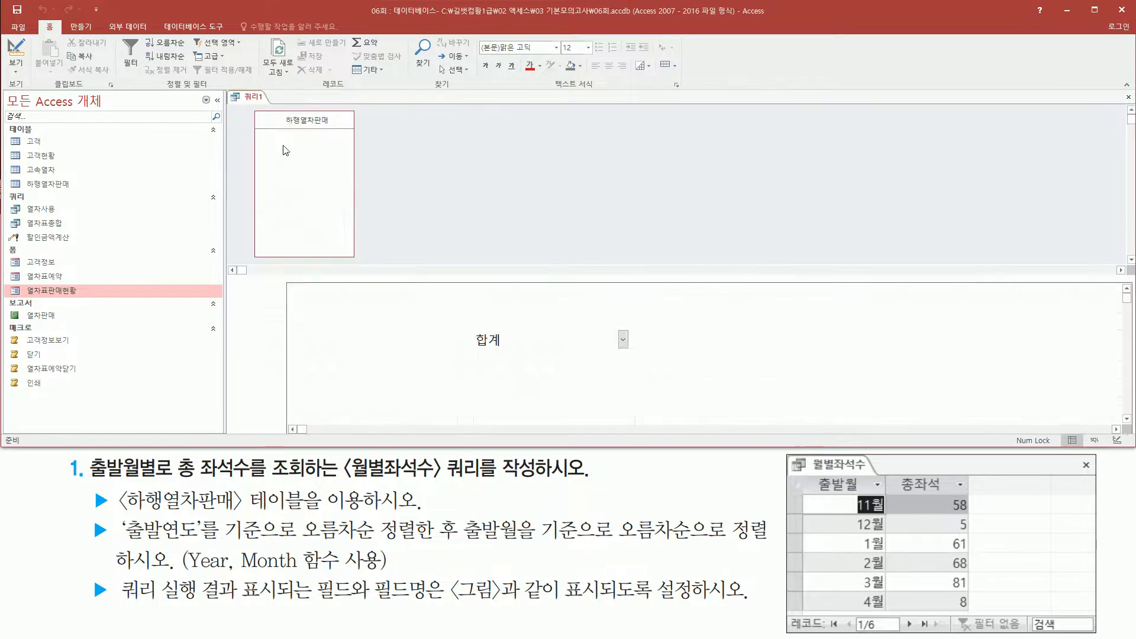
{"action": "left_click_drag", "start_coordinate": [118, 542], "coordinate": [456, 545]}
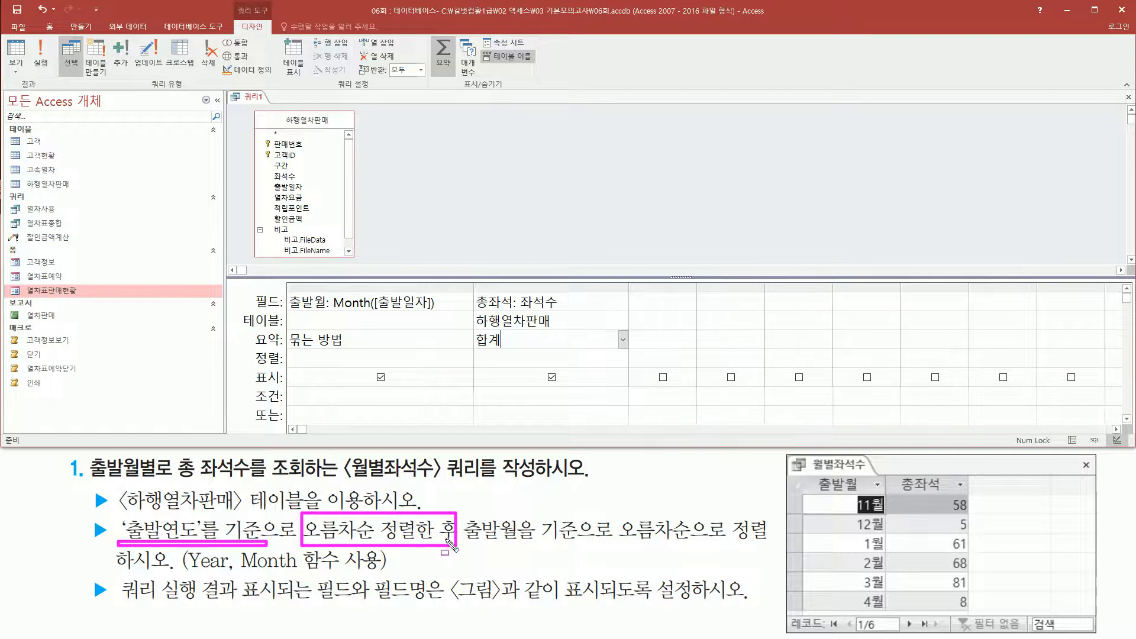
{"action": "left_click_drag", "start_coordinate": [466, 544], "coordinate": [701, 546]}
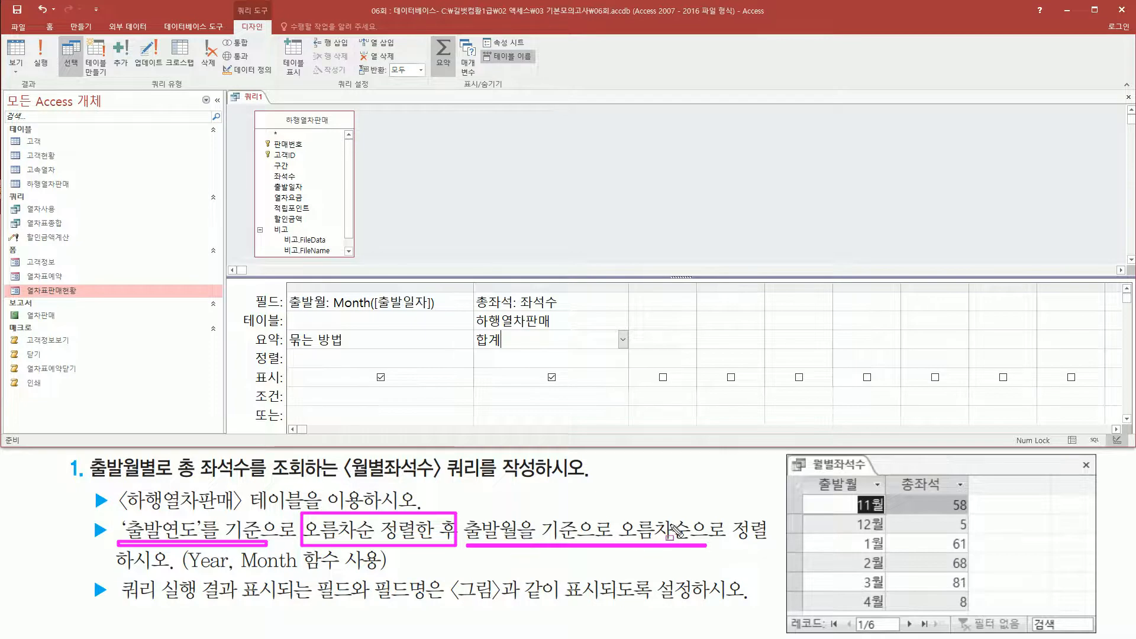
{"action": "key", "text": "Escape"}
{"action": "left_click", "coordinate": [651, 302]}
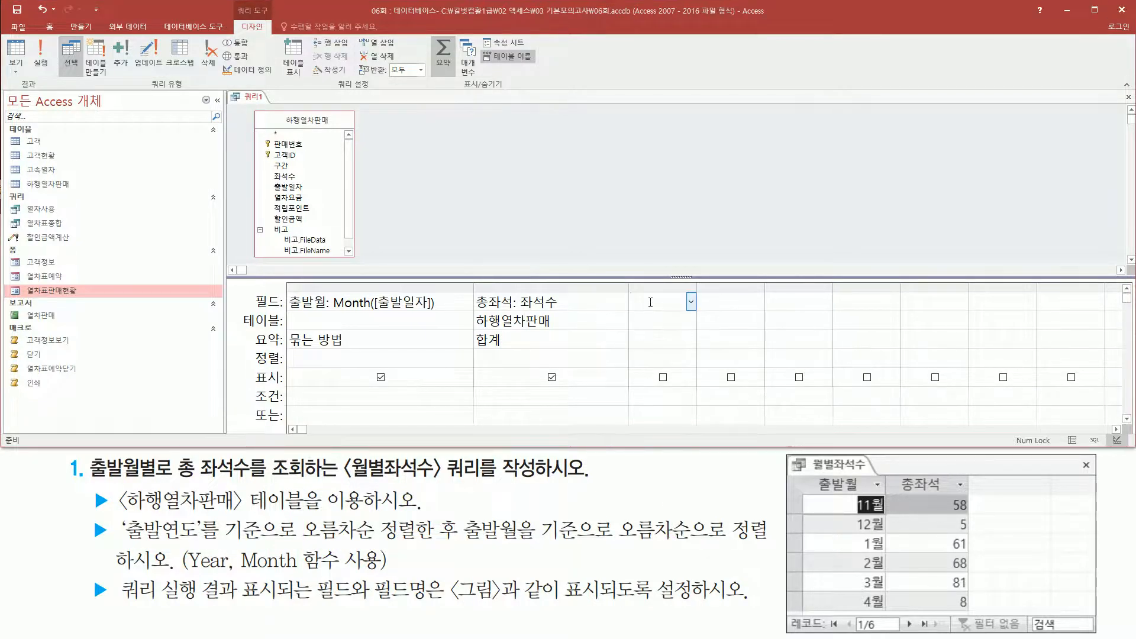
{"action": "left_click_drag", "start_coordinate": [111, 540], "coordinate": [208, 540]}
{"action": "key", "text": "Escape"}
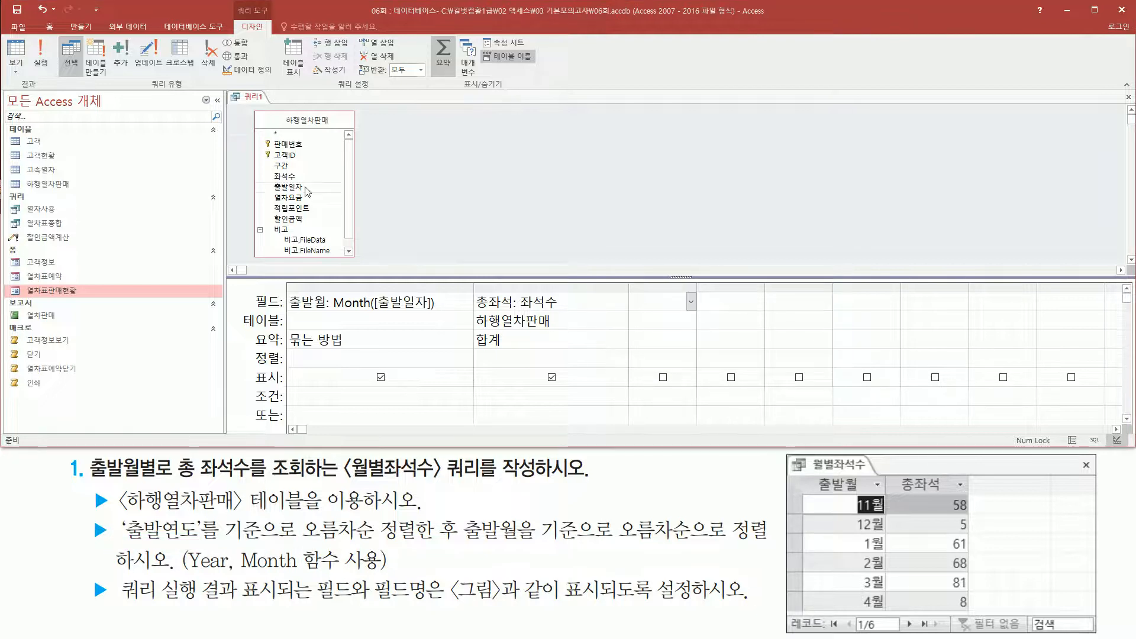
Add the 출발일자 field as a widened third column and change its expression to year([출발일자]).
{"action": "left_click_drag", "start_coordinate": [306, 188], "coordinate": [783, 286]}
{"action": "left_click", "coordinate": [710, 302]}
{"action": "key", "text": "Home"}
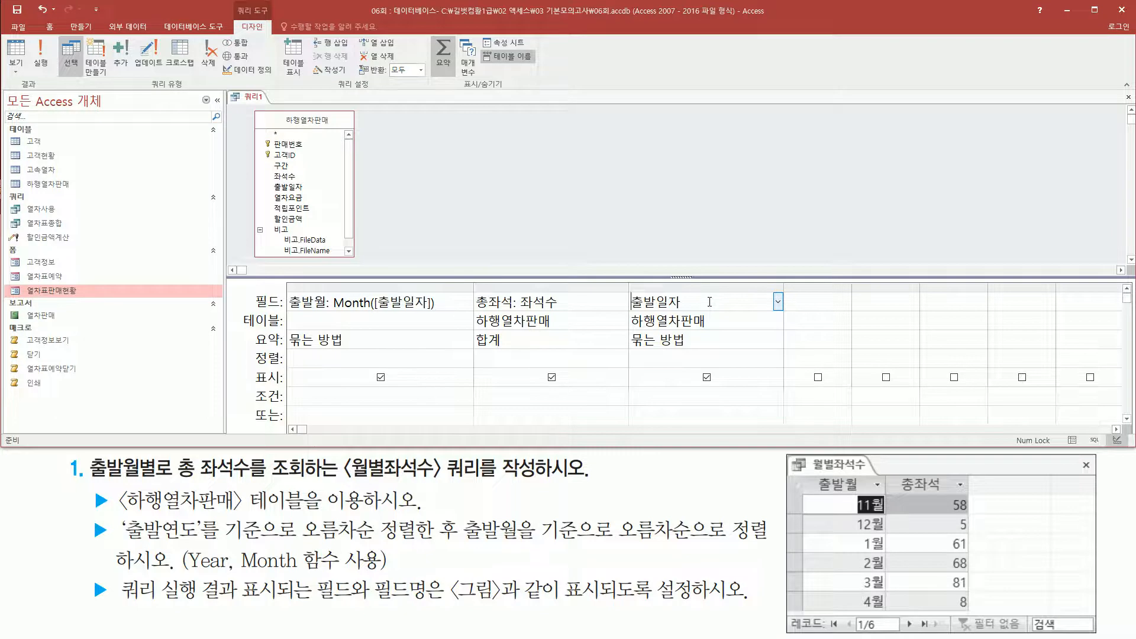
{"action": "type", "text": "h"}
{"action": "key", "text": "BackSpace"}
{"action": "type", "text": "year(["}
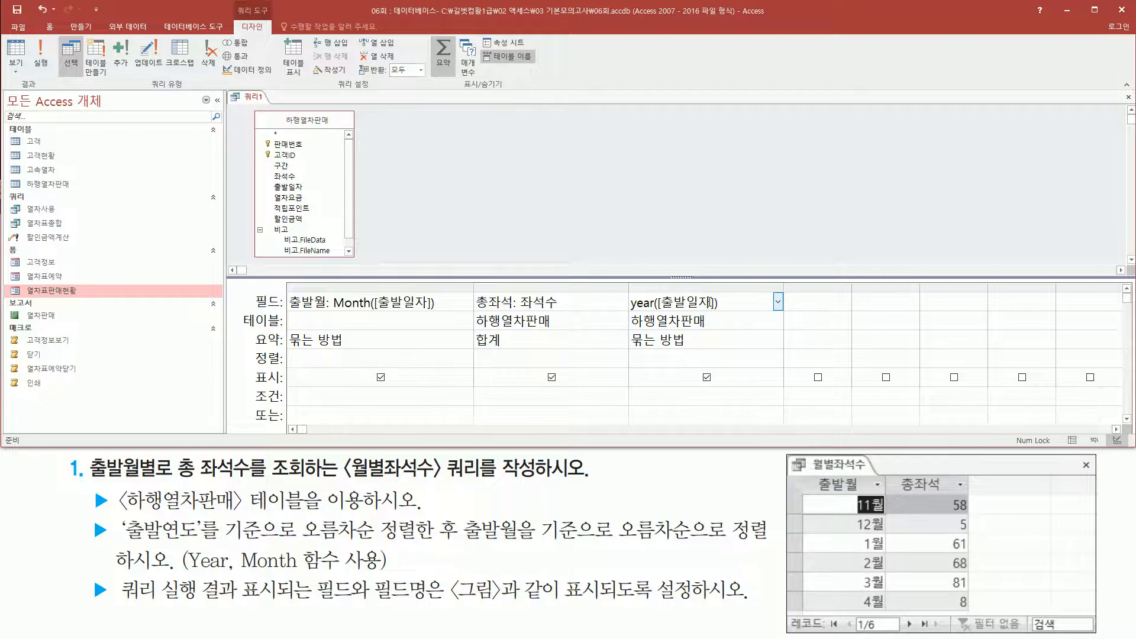
{"action": "key", "text": "Tab"}
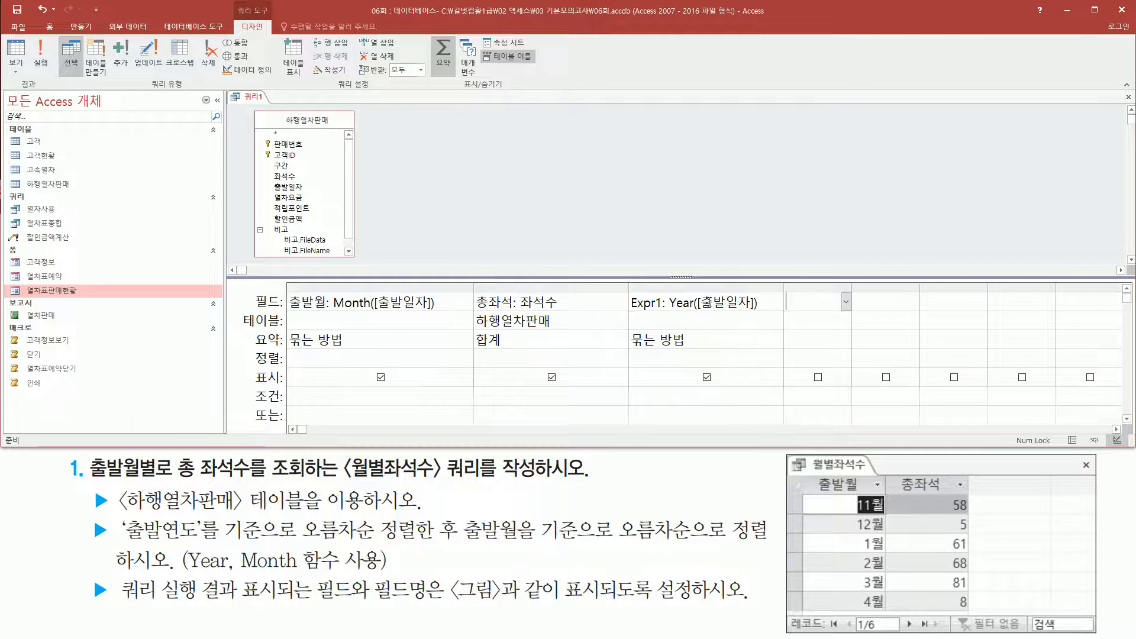
Sort the Year([출발일자]) column in ascending order (오름차순).
{"action": "left_click_drag", "start_coordinate": [666, 312], "coordinate": [761, 311]}
{"action": "left_click_drag", "start_coordinate": [120, 542], "coordinate": [437, 546]}
{"action": "left_click_drag", "start_coordinate": [241, 348], "coordinate": [288, 370]}
{"action": "mouse_move", "coordinate": [629, 348]}
{"action": "left_mouse_down"}
{"action": "mouse_move", "coordinate": [828, 378]}
{"action": "mouse_move", "coordinate": [785, 368]}
{"action": "left_mouse_up"}
{"action": "left_click", "coordinate": [777, 359]}
{"action": "left_click", "coordinate": [645, 373]}
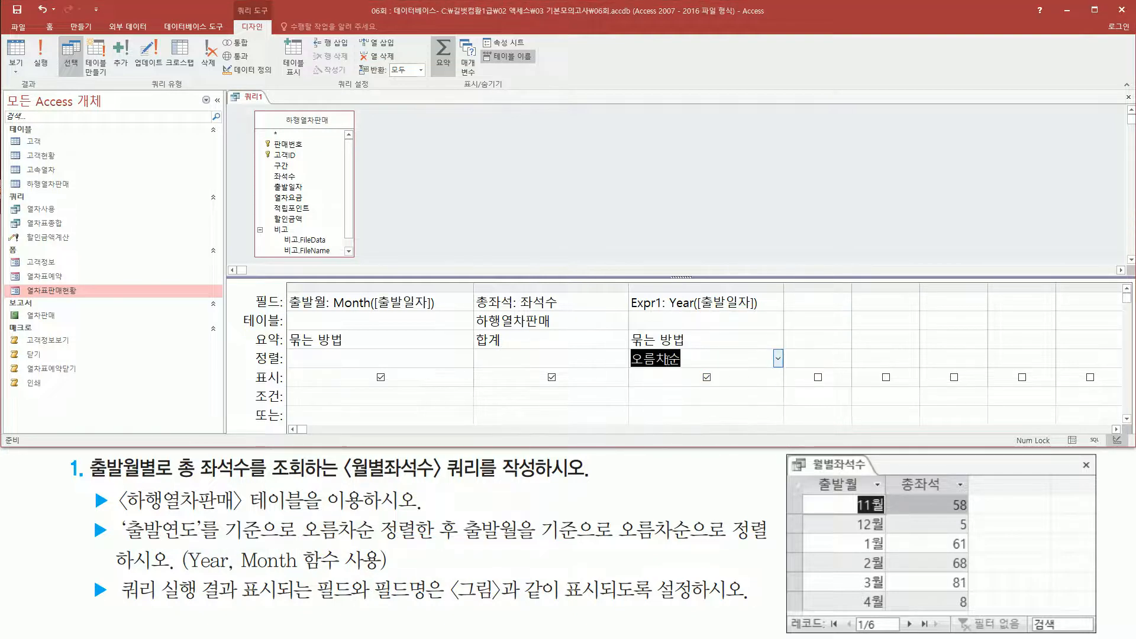
Run the query to check the order of the rows by year and month, and return to Design view.
{"action": "left_click", "coordinate": [40, 56]}
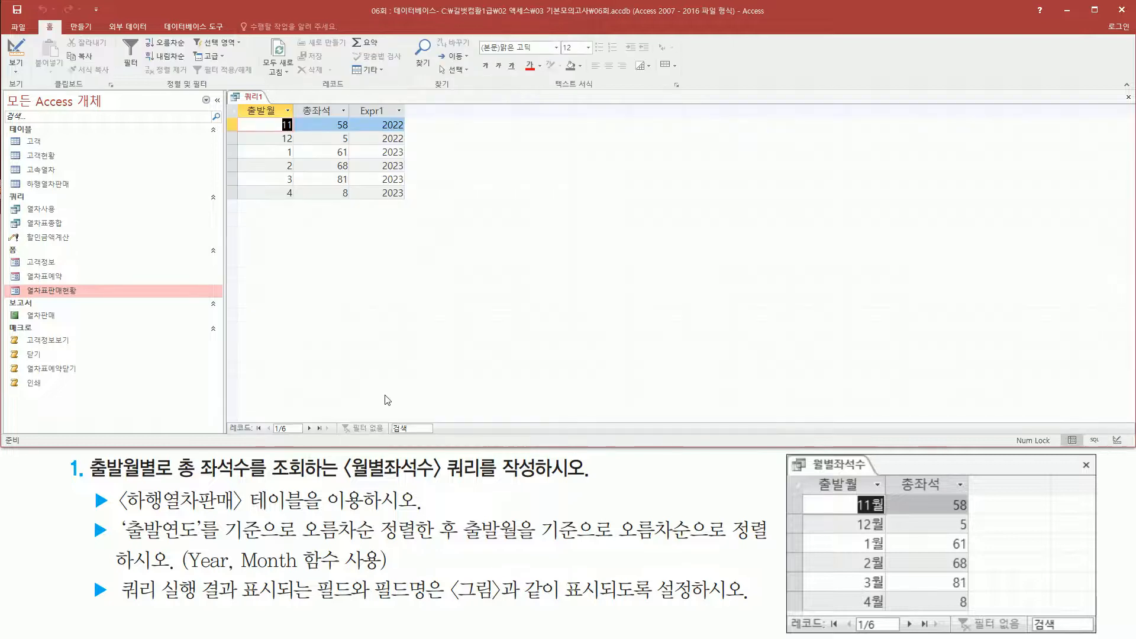
{"action": "mouse_move", "coordinate": [371, 113]}
{"action": "left_mouse_down"}
{"action": "mouse_move", "coordinate": [410, 146]}
{"action": "mouse_move", "coordinate": [379, 195]}
{"action": "mouse_move", "coordinate": [408, 199]}
{"action": "left_mouse_up"}
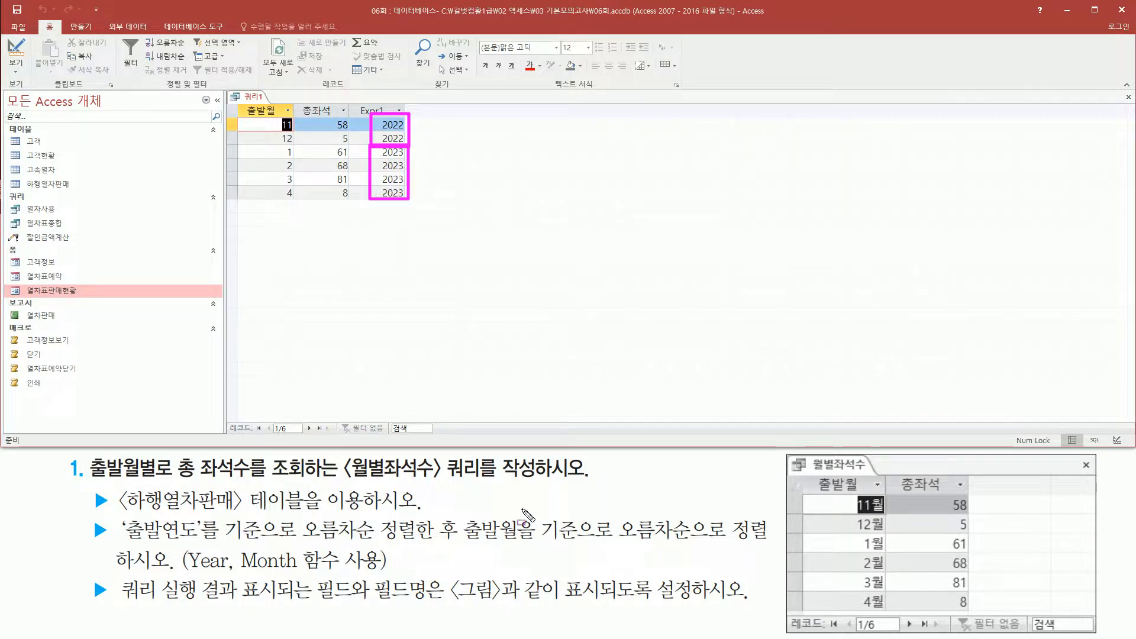
{"action": "mouse_move", "coordinate": [453, 507]}
{"action": "left_mouse_down"}
{"action": "mouse_move", "coordinate": [456, 573]}
{"action": "mouse_move", "coordinate": [602, 540]}
{"action": "mouse_move", "coordinate": [770, 542]}
{"action": "left_mouse_up"}
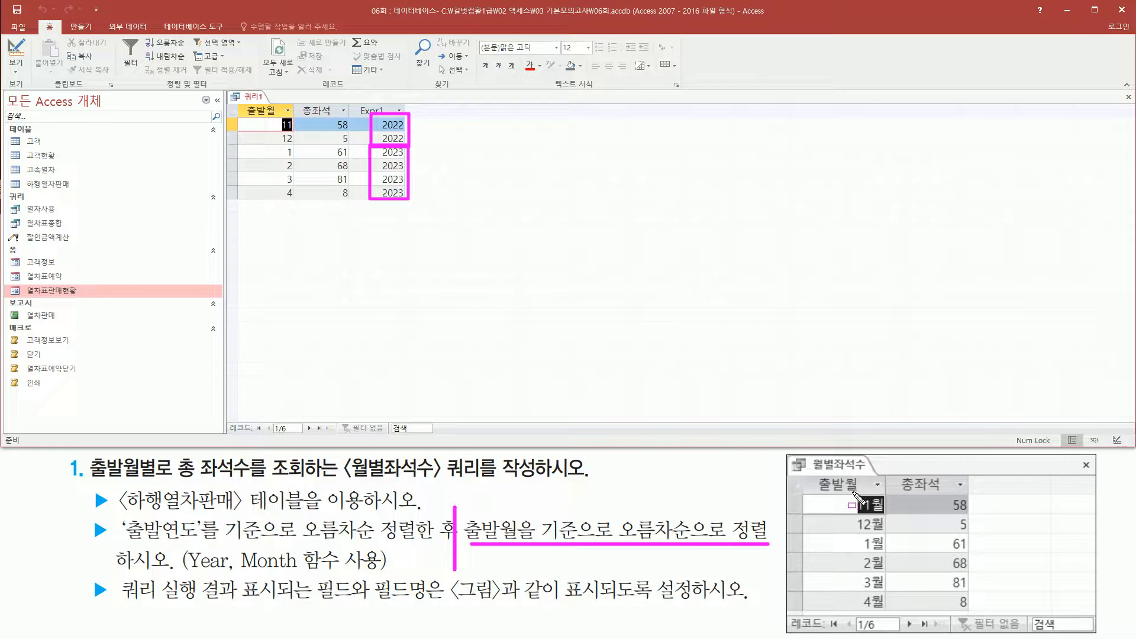
{"action": "mouse_move", "coordinate": [855, 493]}
{"action": "left_mouse_down"}
{"action": "mouse_move", "coordinate": [877, 517]}
{"action": "mouse_move", "coordinate": [878, 613]}
{"action": "left_mouse_up"}
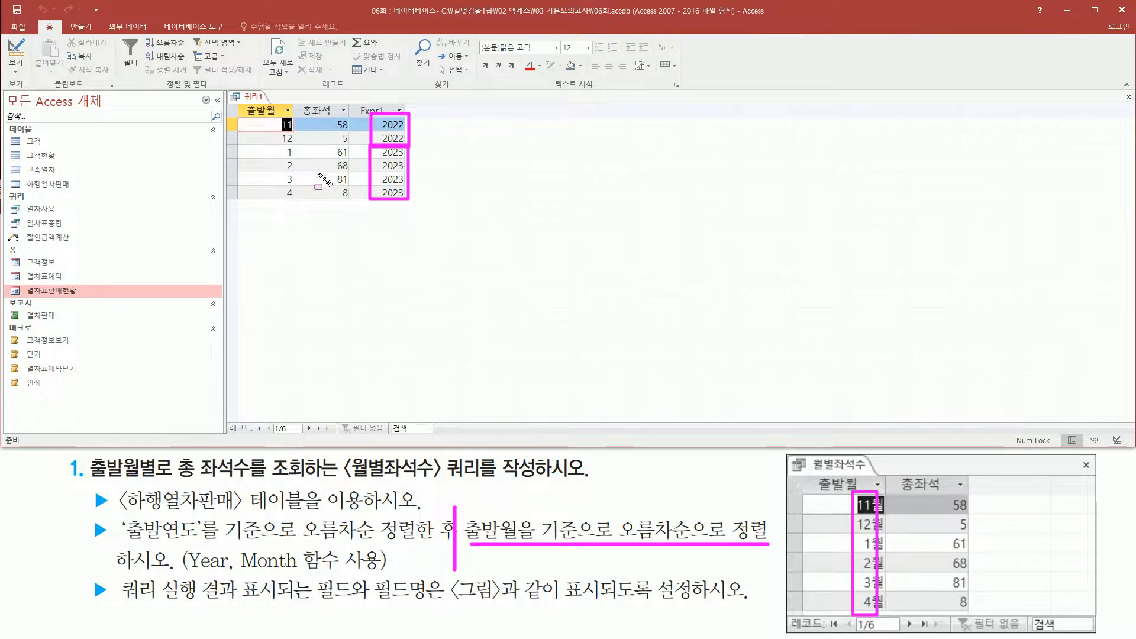
{"action": "left_click_drag", "start_coordinate": [273, 112], "coordinate": [298, 207]}
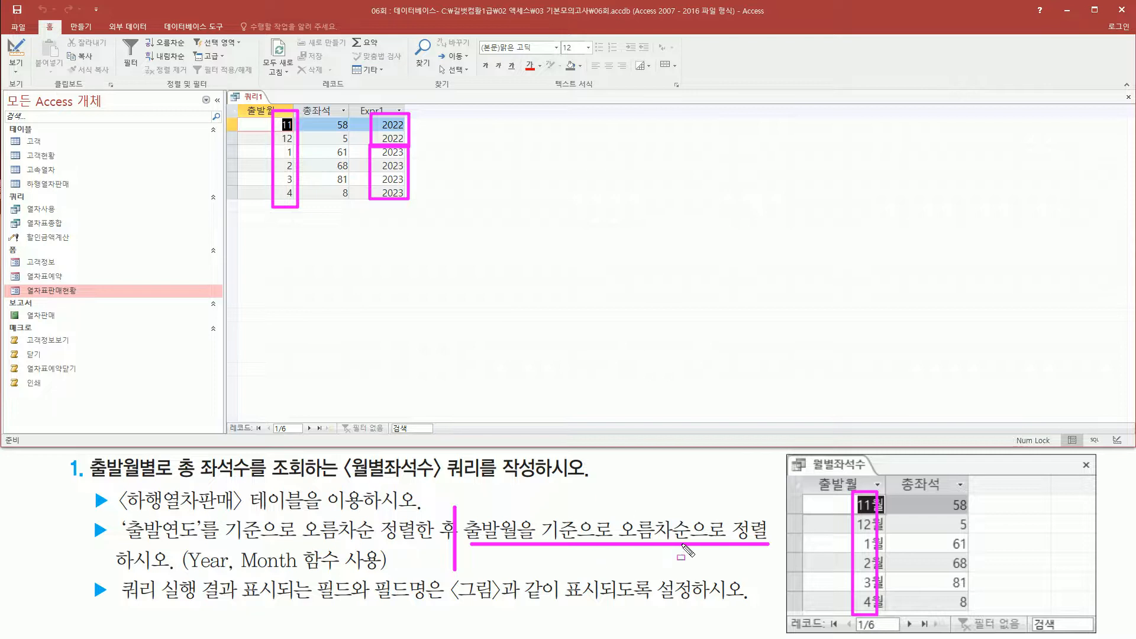
{"action": "key", "text": "Escape"}
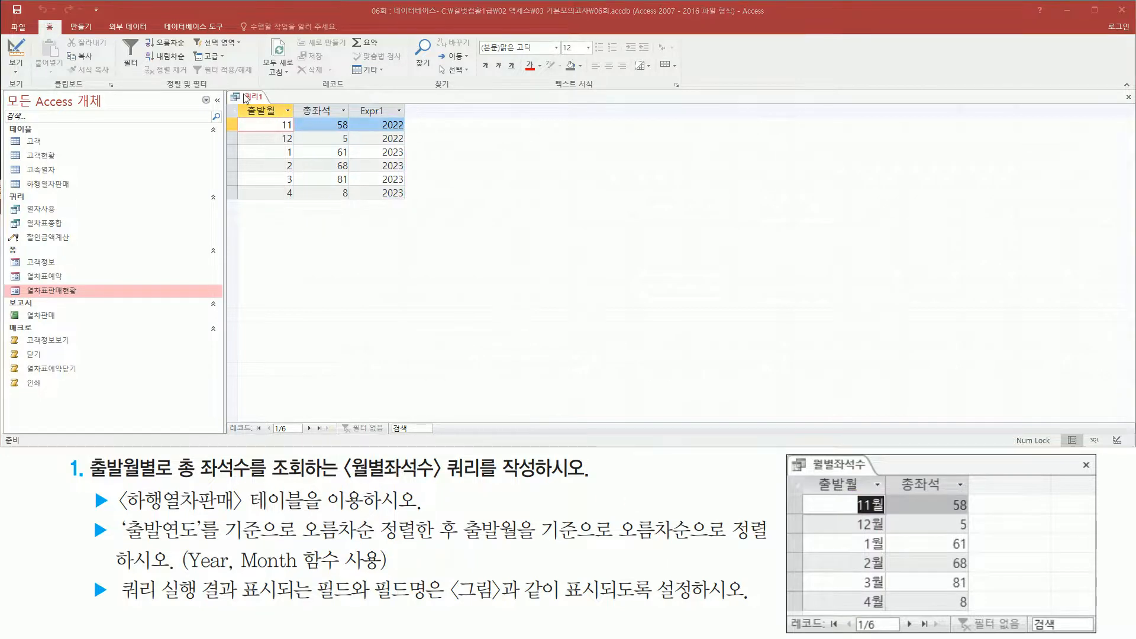
{"action": "right_click", "coordinate": [244, 96]}
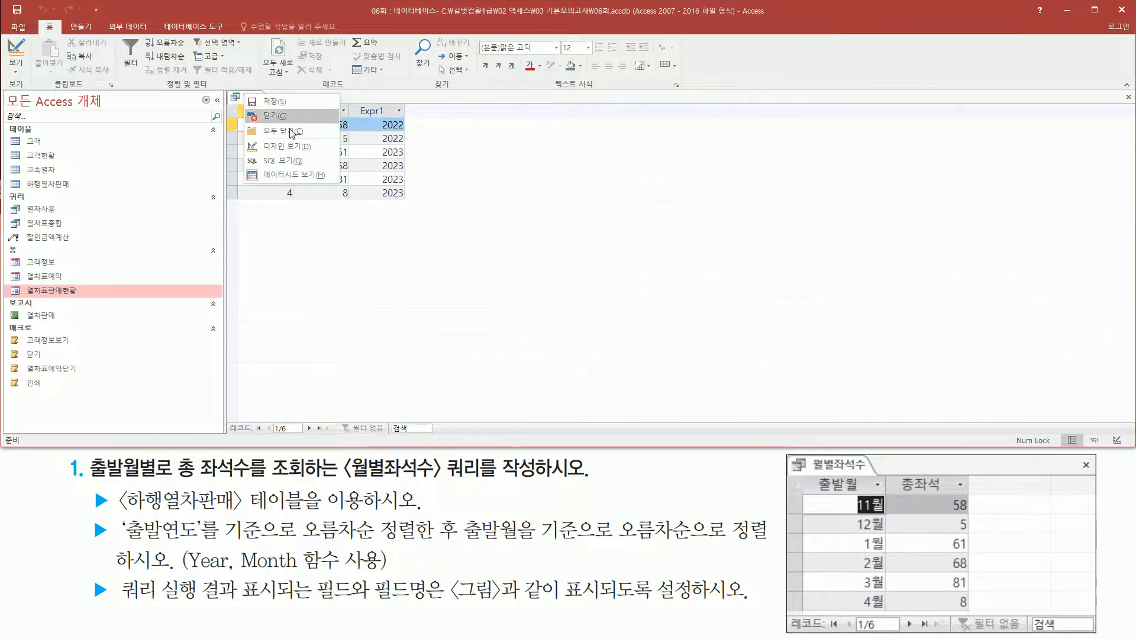
{"action": "left_click", "coordinate": [294, 143]}
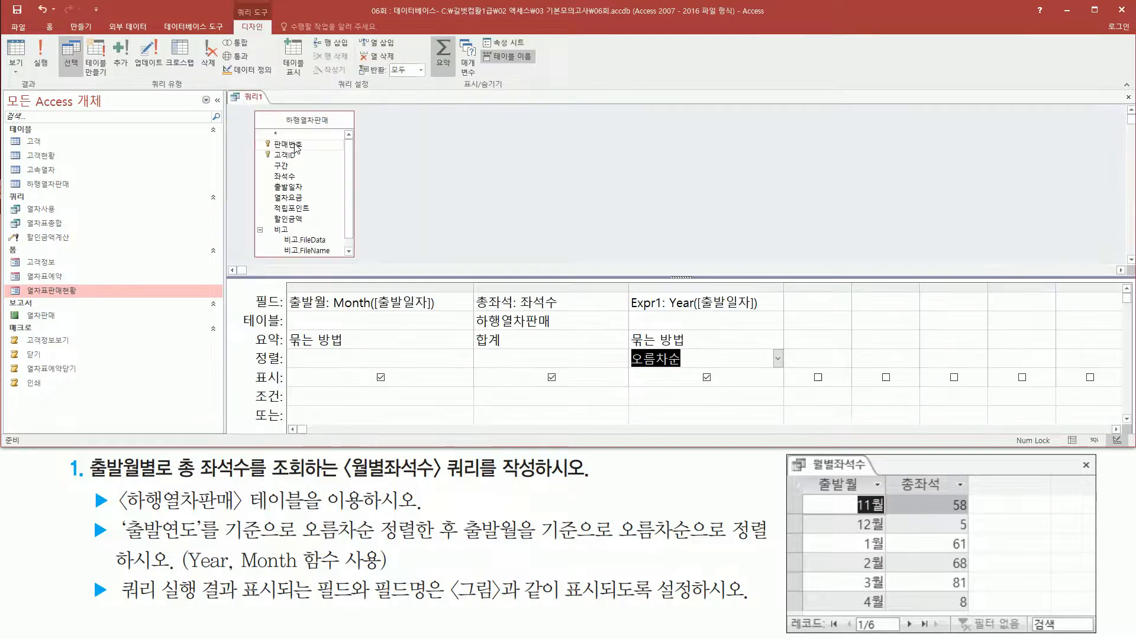
Try sorting the 출발월 column in ascending order (오름차순) alongside the Year([출발일자]) column.
{"action": "mouse_move", "coordinate": [286, 285]}
{"action": "left_mouse_down"}
{"action": "mouse_move", "coordinate": [437, 329]}
{"action": "mouse_move", "coordinate": [439, 315]}
{"action": "left_mouse_up"}
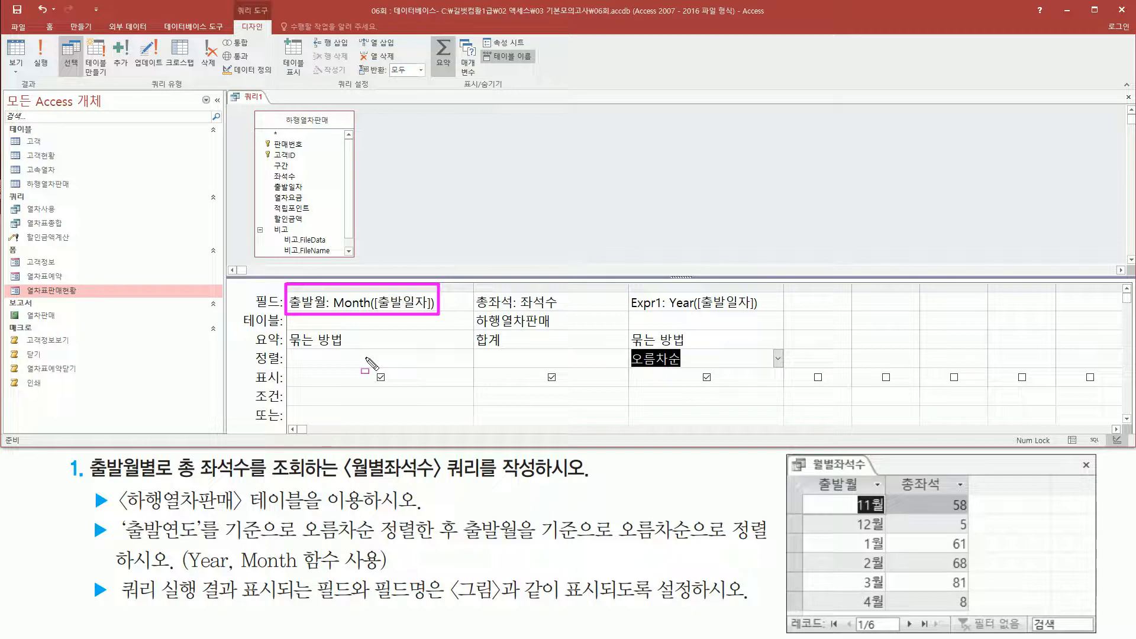
{"action": "left_click_drag", "start_coordinate": [286, 350], "coordinate": [440, 367]}
{"action": "key", "text": "Escape"}
{"action": "left_click", "coordinate": [465, 359]}
{"action": "left_click", "coordinate": [467, 358]}
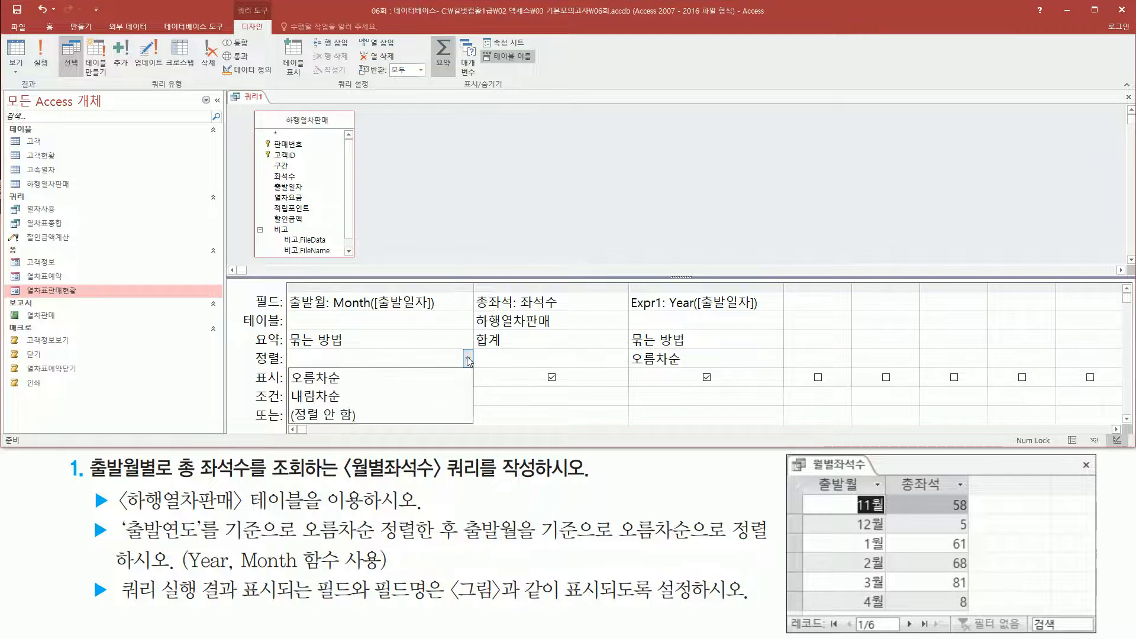
{"action": "left_click", "coordinate": [417, 379]}
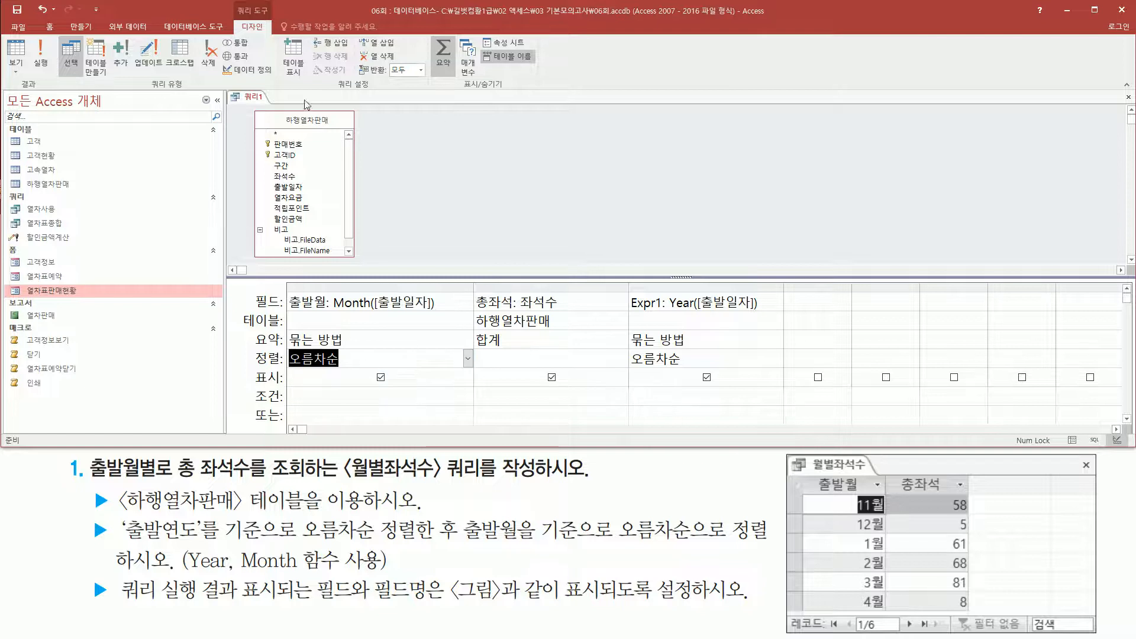
Run the query to check how the rows are ordered with both month and year sorted, and return to Design view.
{"action": "right_click", "coordinate": [256, 99]}
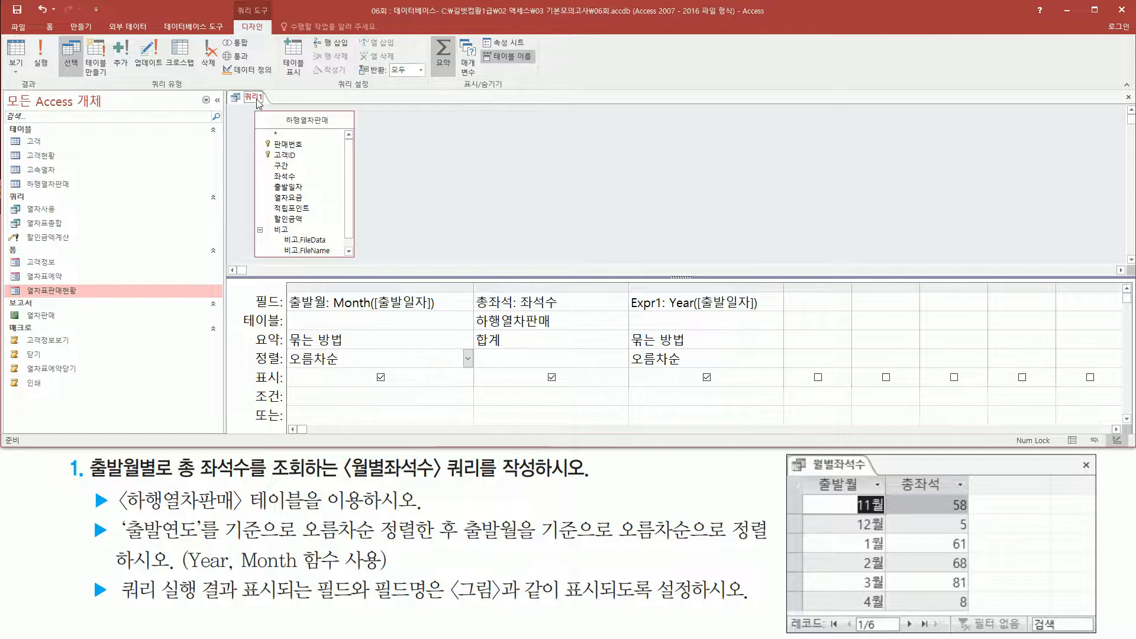
{"action": "left_click", "coordinate": [47, 63]}
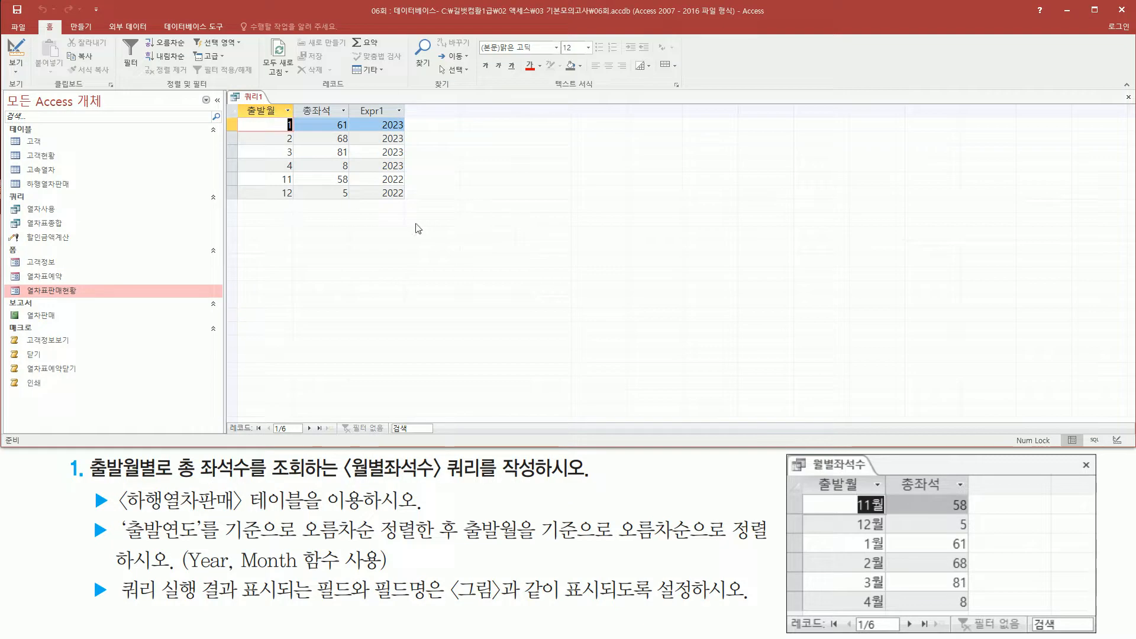
{"action": "mouse_move", "coordinate": [269, 115]}
{"action": "left_mouse_down"}
{"action": "mouse_move", "coordinate": [294, 134]}
{"action": "mouse_move", "coordinate": [299, 204]}
{"action": "left_mouse_up"}
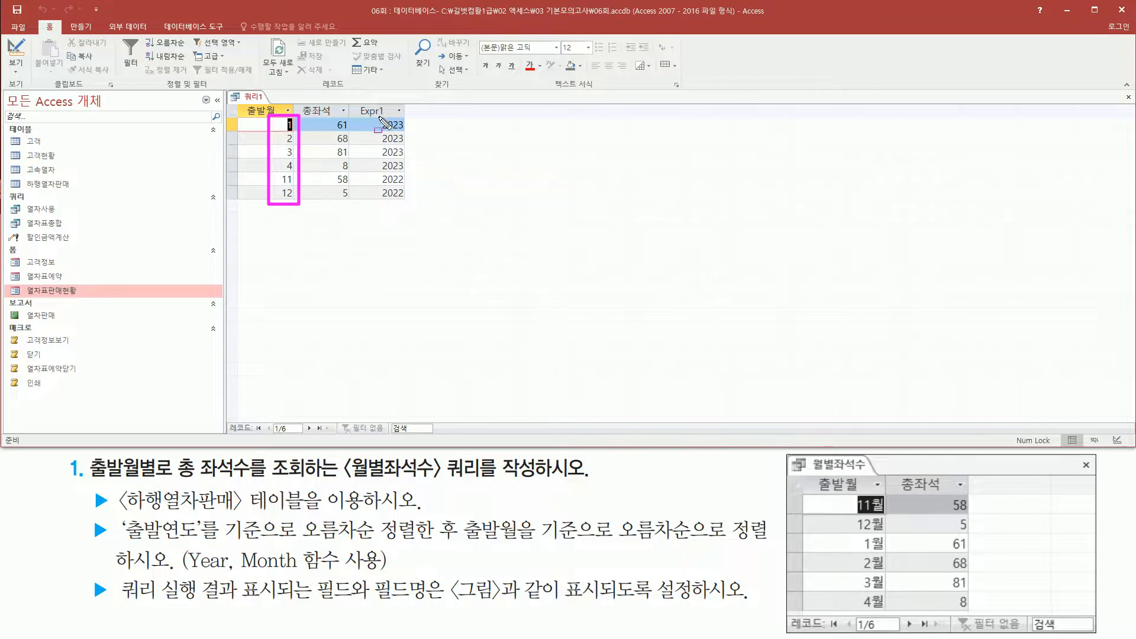
{"action": "mouse_move", "coordinate": [375, 116]}
{"action": "left_mouse_down"}
{"action": "mouse_move", "coordinate": [417, 177]}
{"action": "mouse_move", "coordinate": [417, 206]}
{"action": "left_mouse_up"}
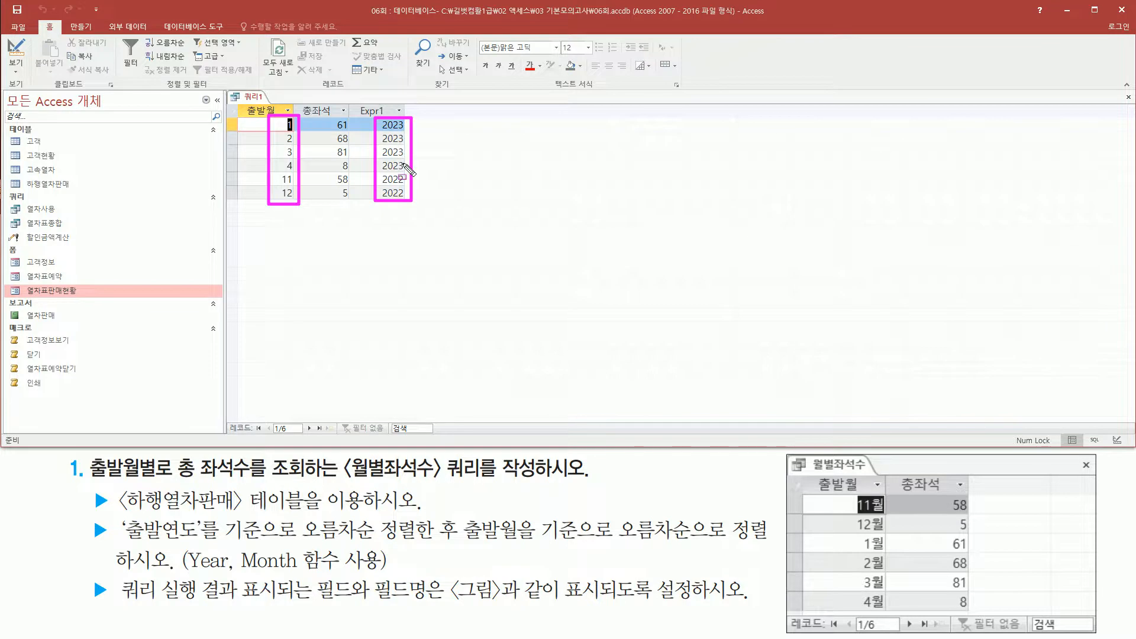
{"action": "key", "text": "Escape"}
{"action": "right_click", "coordinate": [259, 97]}
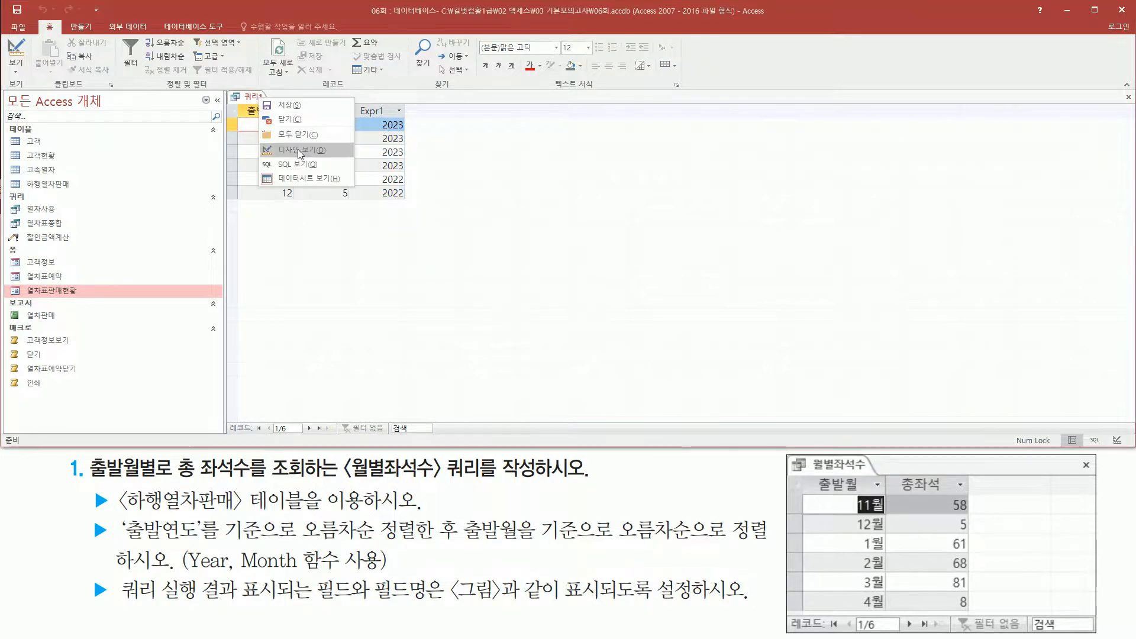
{"action": "left_click", "coordinate": [297, 149]}
{"action": "mouse_move", "coordinate": [284, 368]}
{"action": "left_mouse_down"}
{"action": "mouse_move", "coordinate": [355, 370]}
{"action": "mouse_move", "coordinate": [350, 350]}
{"action": "left_mouse_up"}
{"action": "mouse_move", "coordinate": [278, 288]}
{"action": "left_mouse_down"}
{"action": "mouse_move", "coordinate": [380, 285]}
{"action": "mouse_move", "coordinate": [443, 372]}
{"action": "left_mouse_up"}
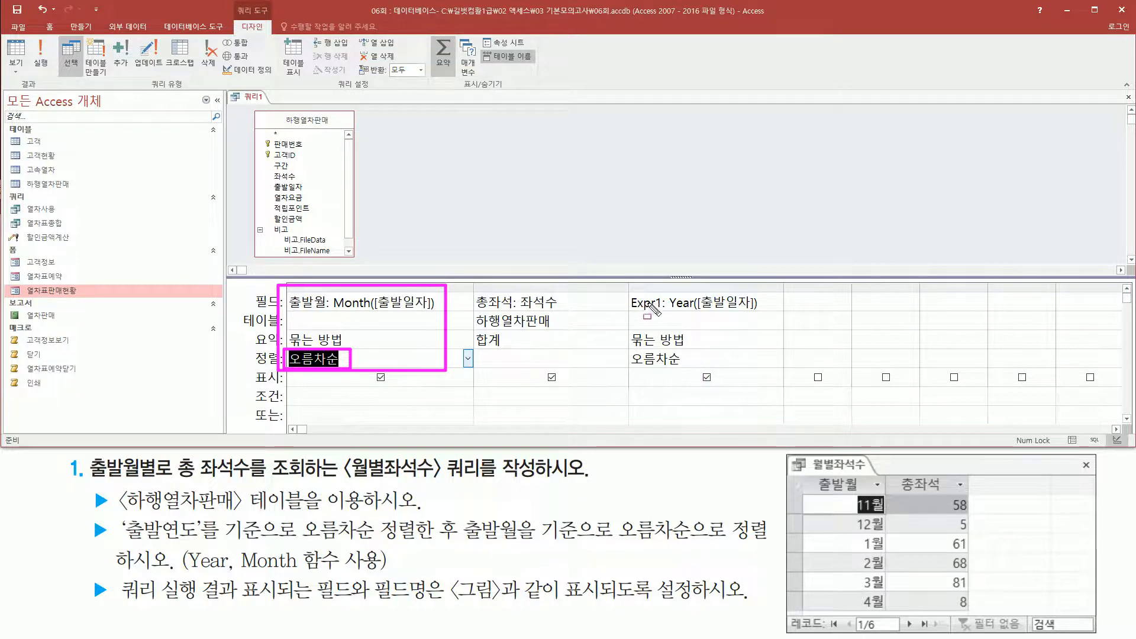
{"action": "mouse_move", "coordinate": [627, 290]}
{"action": "left_mouse_down"}
{"action": "mouse_move", "coordinate": [780, 312]}
{"action": "mouse_move", "coordinate": [784, 368]}
{"action": "left_mouse_up"}
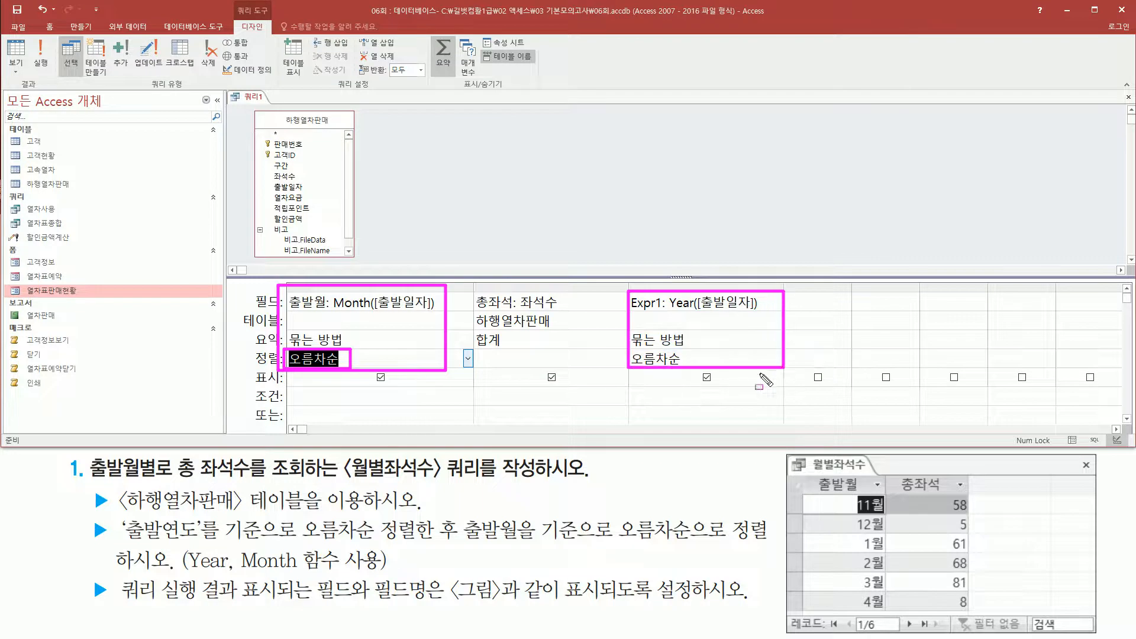
{"action": "left_click_drag", "start_coordinate": [389, 230], "coordinate": [383, 275]}
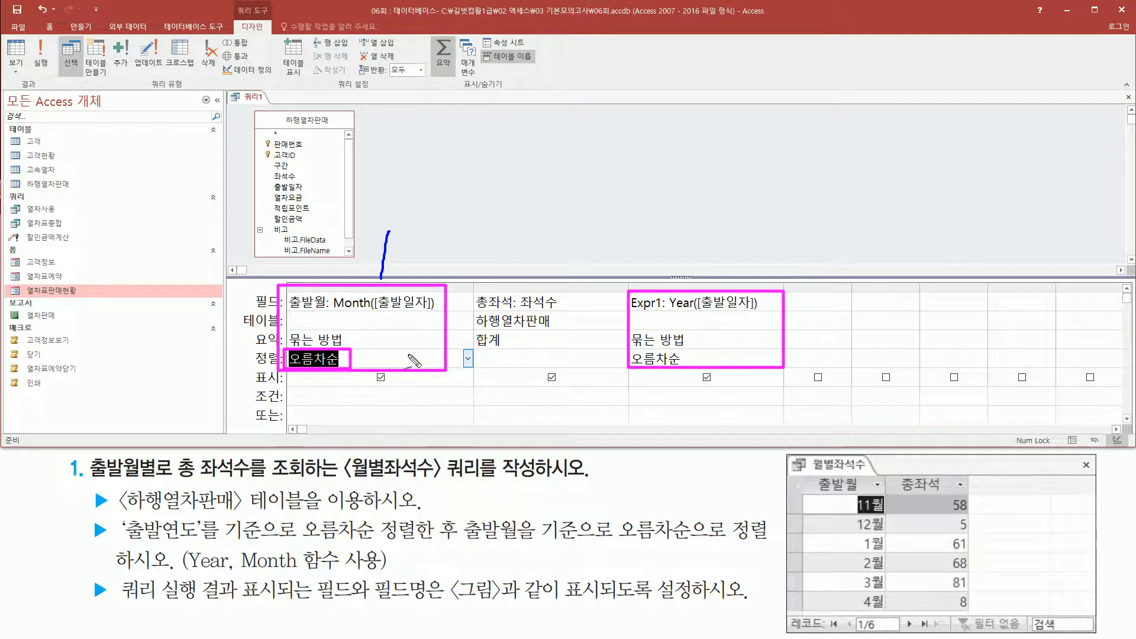
{"action": "mouse_move", "coordinate": [673, 246]}
{"action": "left_mouse_down"}
{"action": "mouse_move", "coordinate": [690, 239]}
{"action": "mouse_move", "coordinate": [666, 274]}
{"action": "mouse_move", "coordinate": [724, 273]}
{"action": "left_mouse_up"}
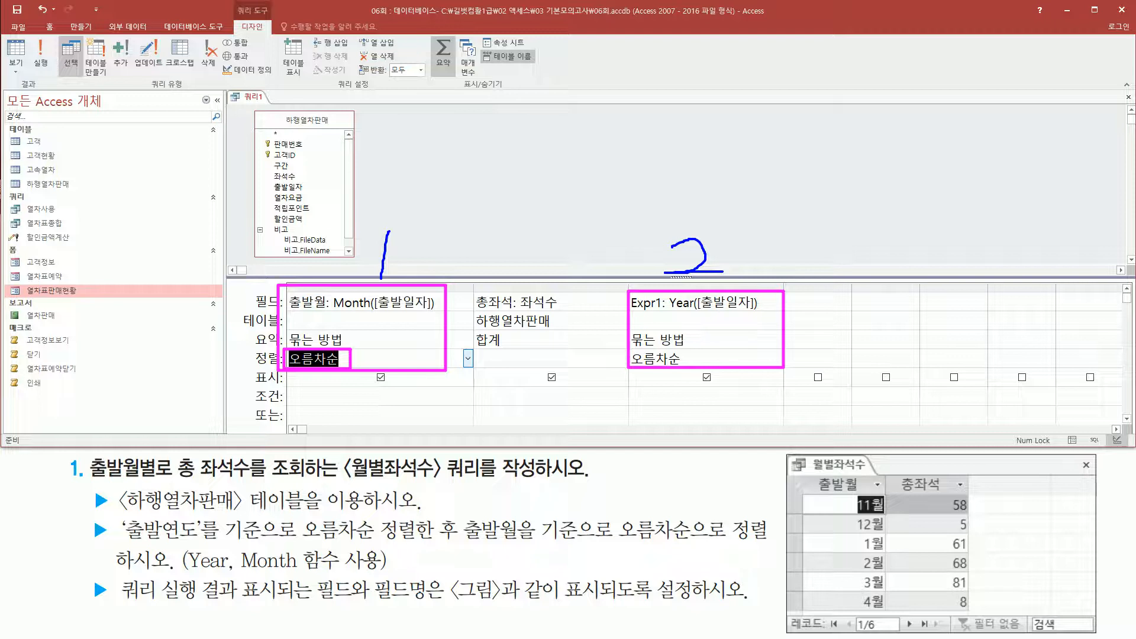
{"action": "left_click_drag", "start_coordinate": [118, 539], "coordinate": [465, 543]}
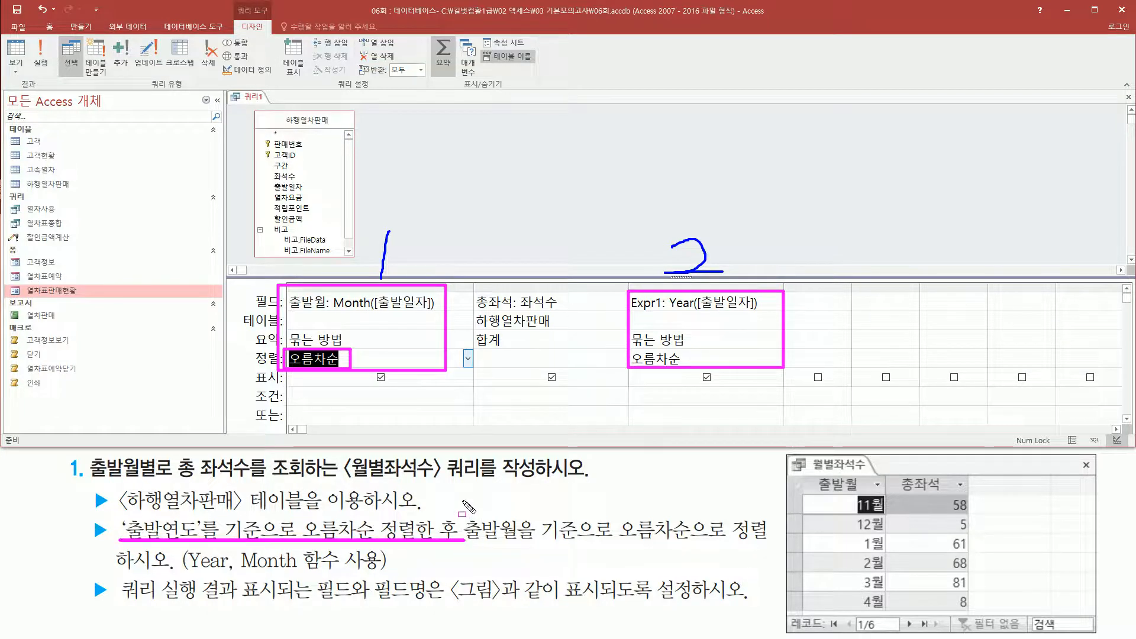
{"action": "mouse_move", "coordinate": [462, 503]}
{"action": "left_mouse_down"}
{"action": "mouse_move", "coordinate": [461, 574]}
{"action": "mouse_move", "coordinate": [636, 543]}
{"action": "mouse_move", "coordinate": [769, 543]}
{"action": "left_mouse_up"}
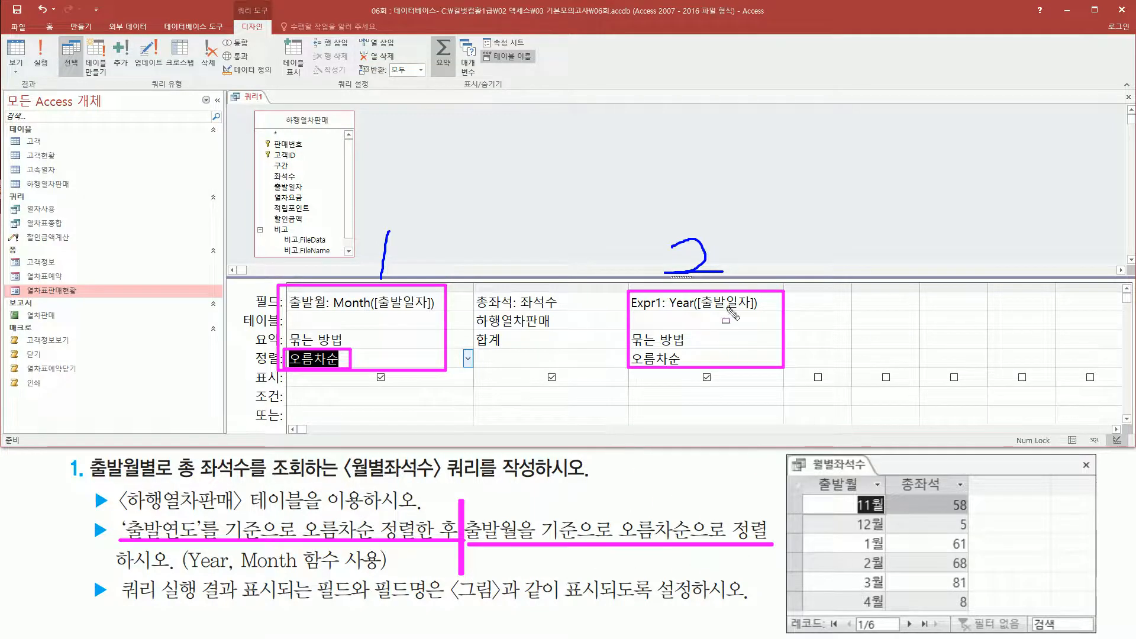
{"action": "mouse_move", "coordinate": [648, 296]}
{"action": "left_mouse_down"}
{"action": "mouse_move", "coordinate": [781, 372]}
{"action": "mouse_move", "coordinate": [763, 360]}
{"action": "left_mouse_up"}
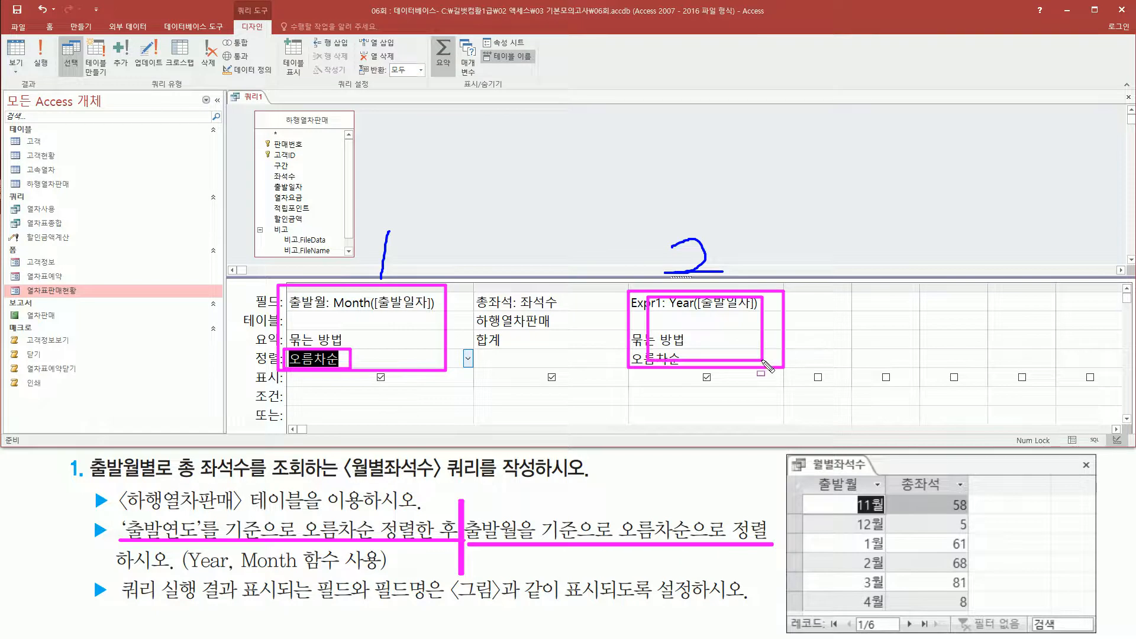
{"action": "left_click_drag", "start_coordinate": [788, 292], "coordinate": [851, 367]}
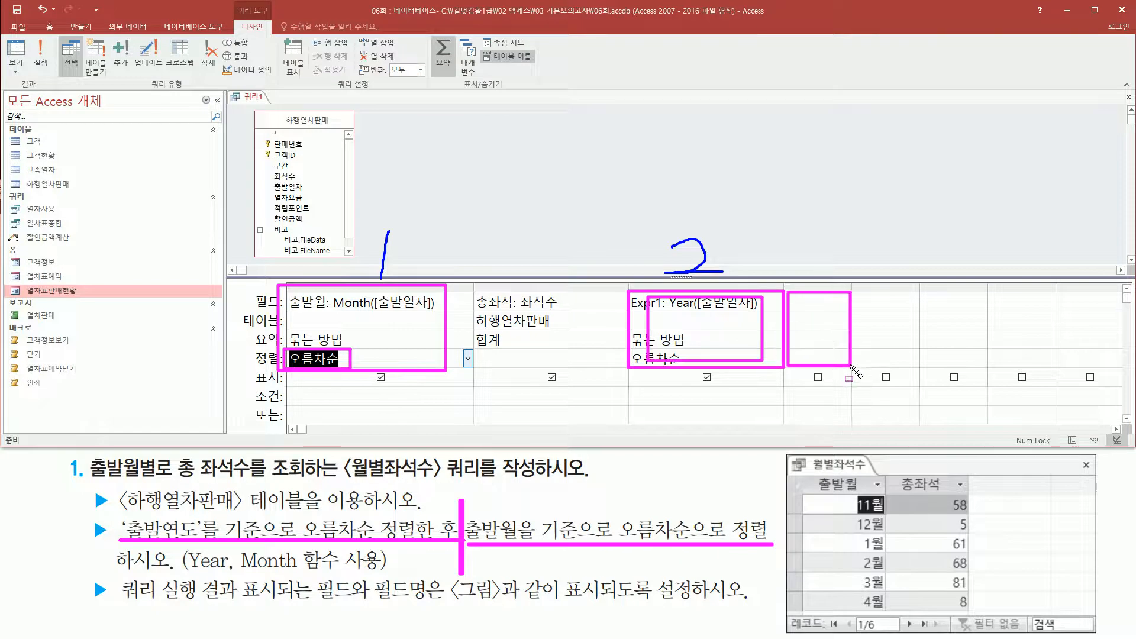
{"action": "key", "text": "Escape"}
Clear the sort setting of the 출발월 column.
{"action": "left_click", "coordinate": [396, 364]}
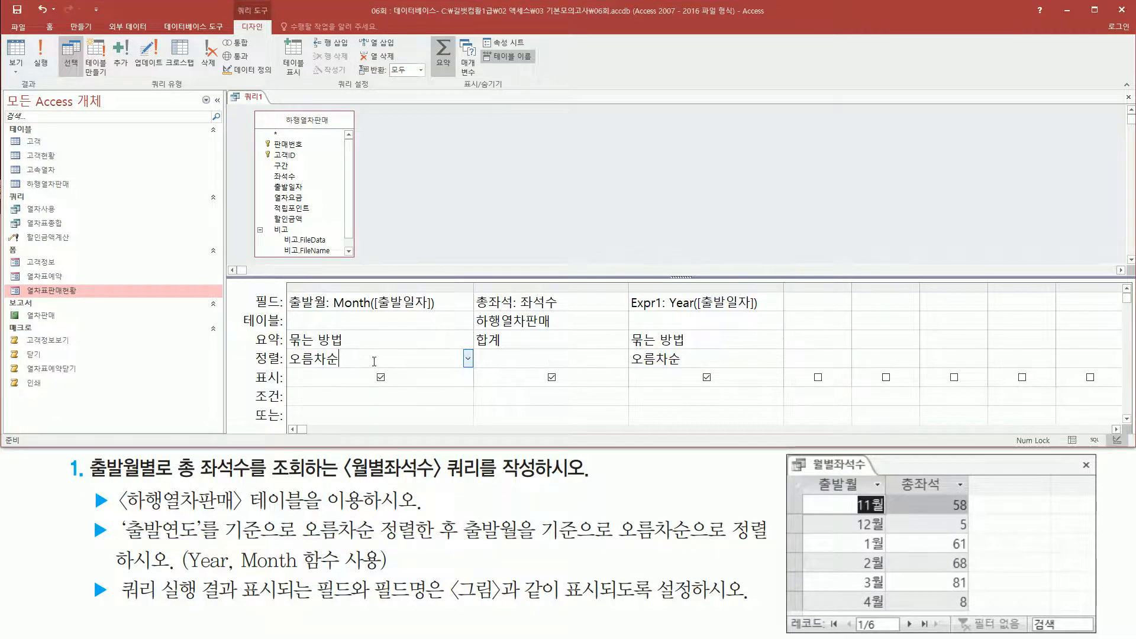
{"action": "double_click", "coordinate": [374, 361]}
{"action": "key", "text": "BackSpace"}
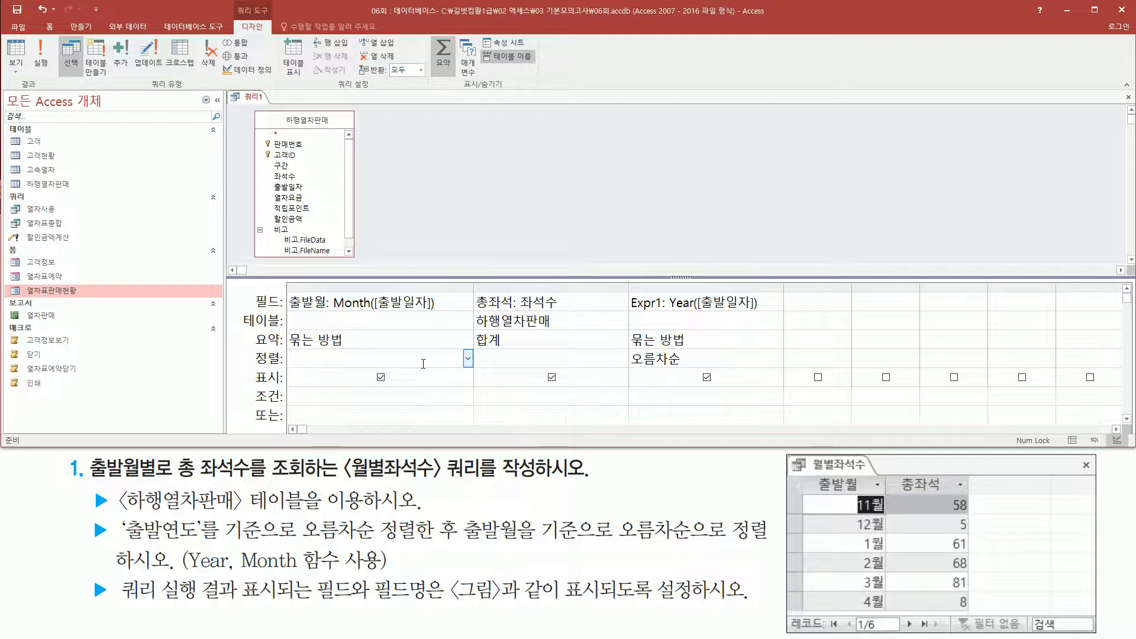
Add the expression month([출발일자]) as a fourth column after the year column and widen it to fit.
{"action": "left_click", "coordinate": [823, 301]}
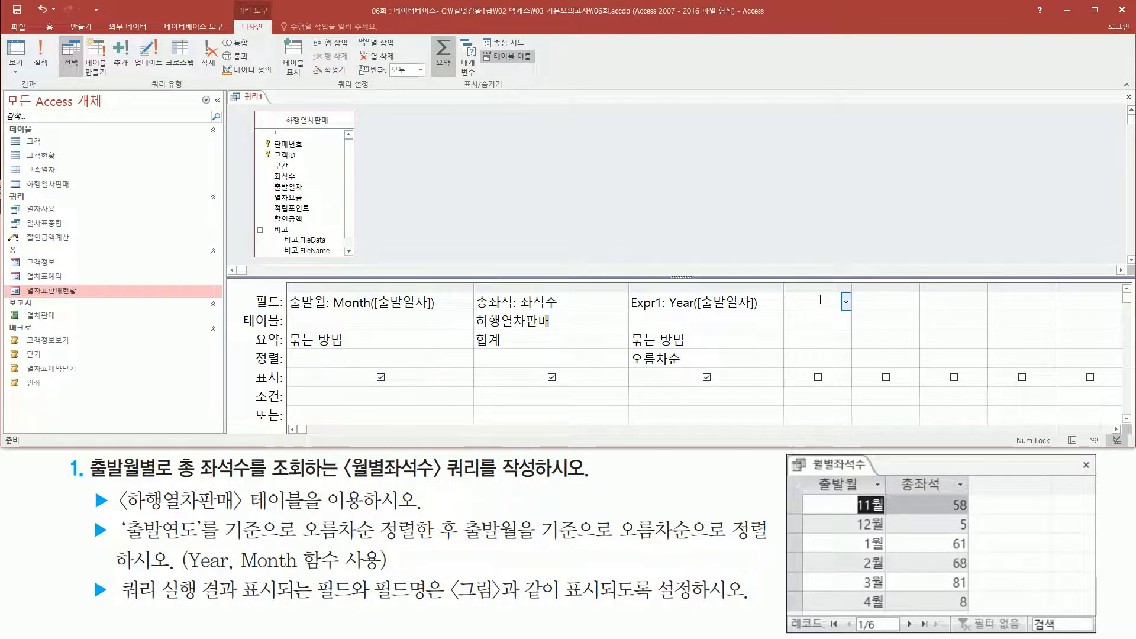
{"action": "type", "text": "month"}
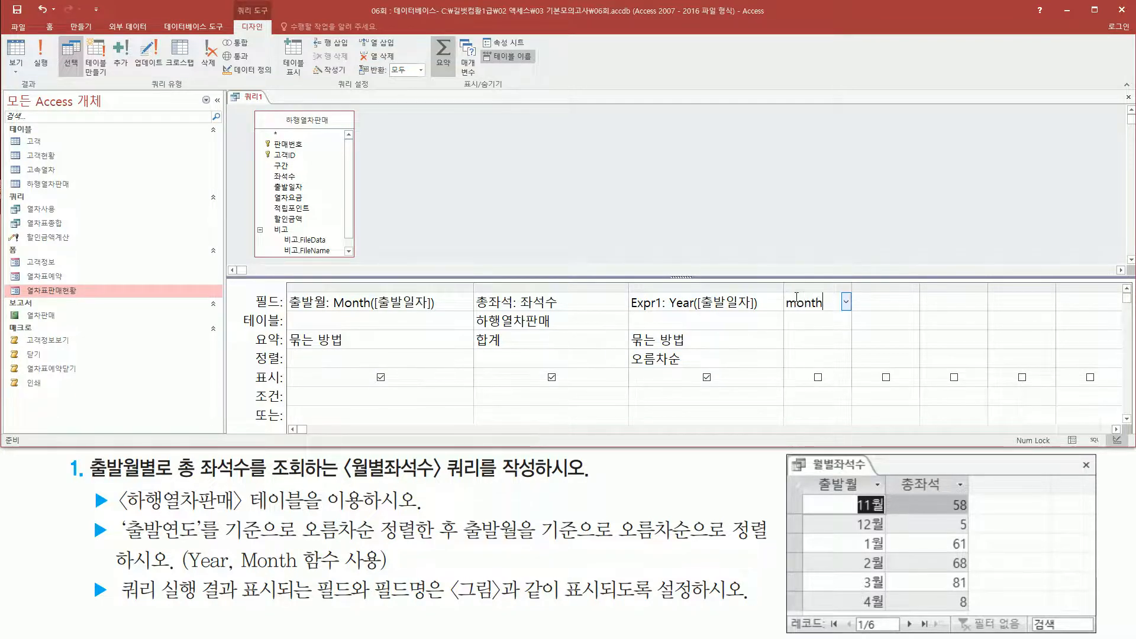
{"action": "type", "text": "([출"}
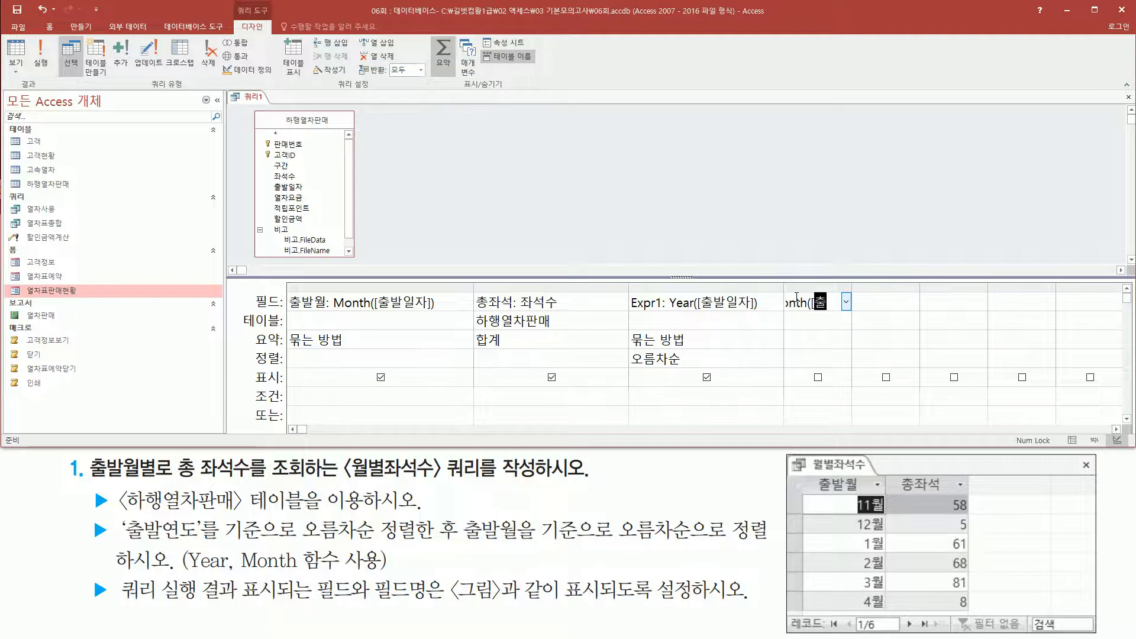
{"action": "type", "text": "발일자])"}
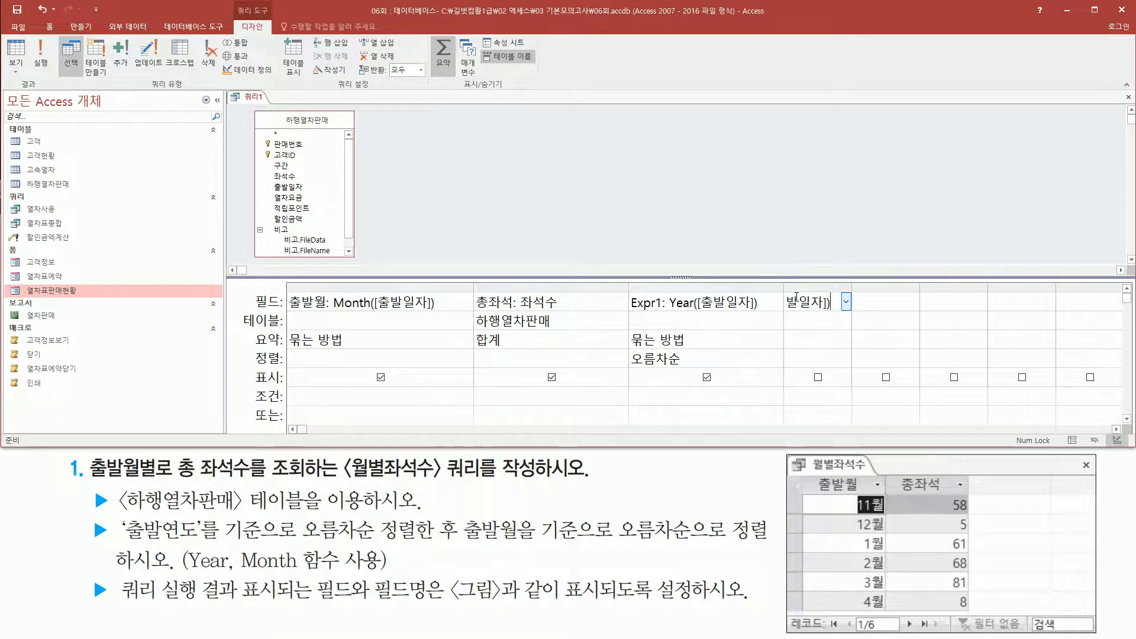
{"action": "key", "text": "Tab"}
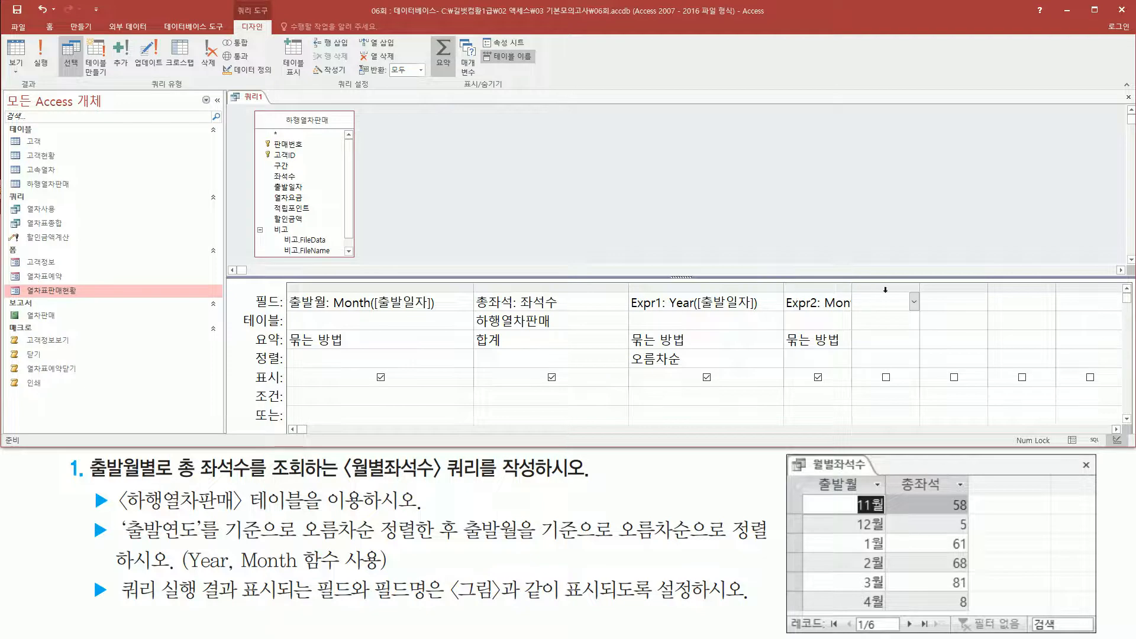
{"action": "double_click", "coordinate": [853, 288]}
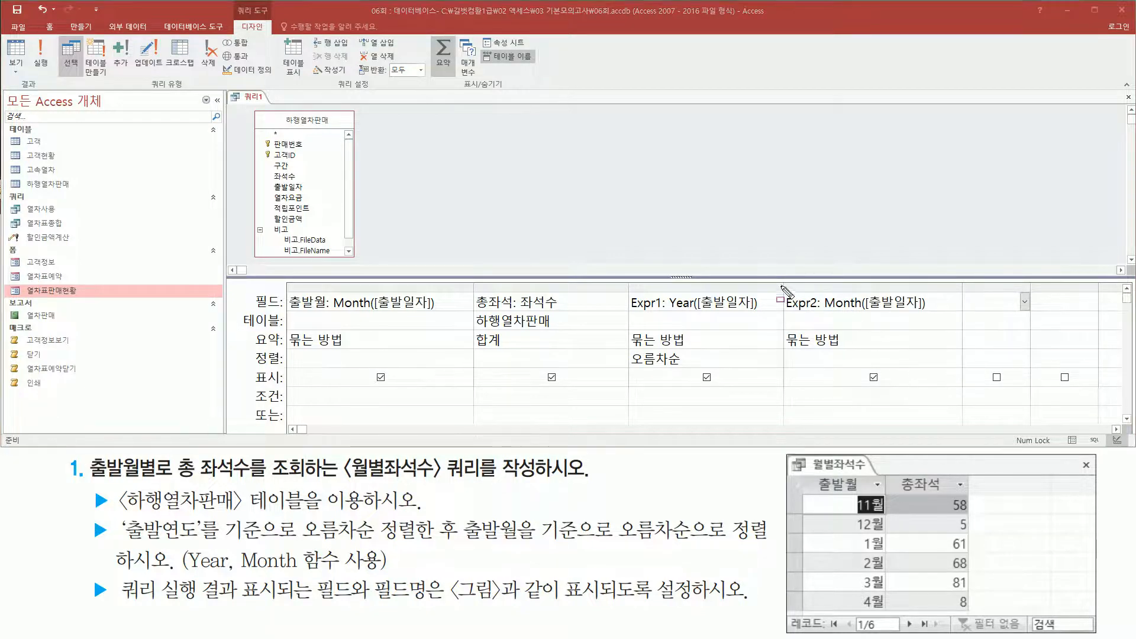
Sort the new fourth Month([출발일자]) column in ascending order (오름차순).
{"action": "left_click", "coordinate": [948, 359]}
{"action": "left_click", "coordinate": [956, 359]}
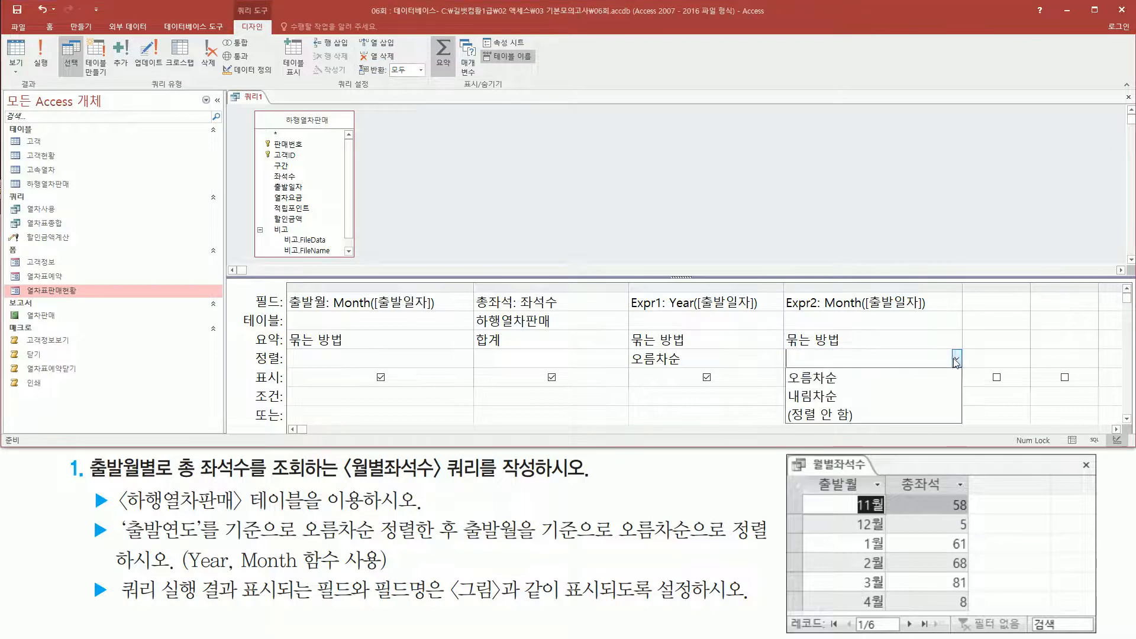
{"action": "left_click", "coordinate": [897, 386]}
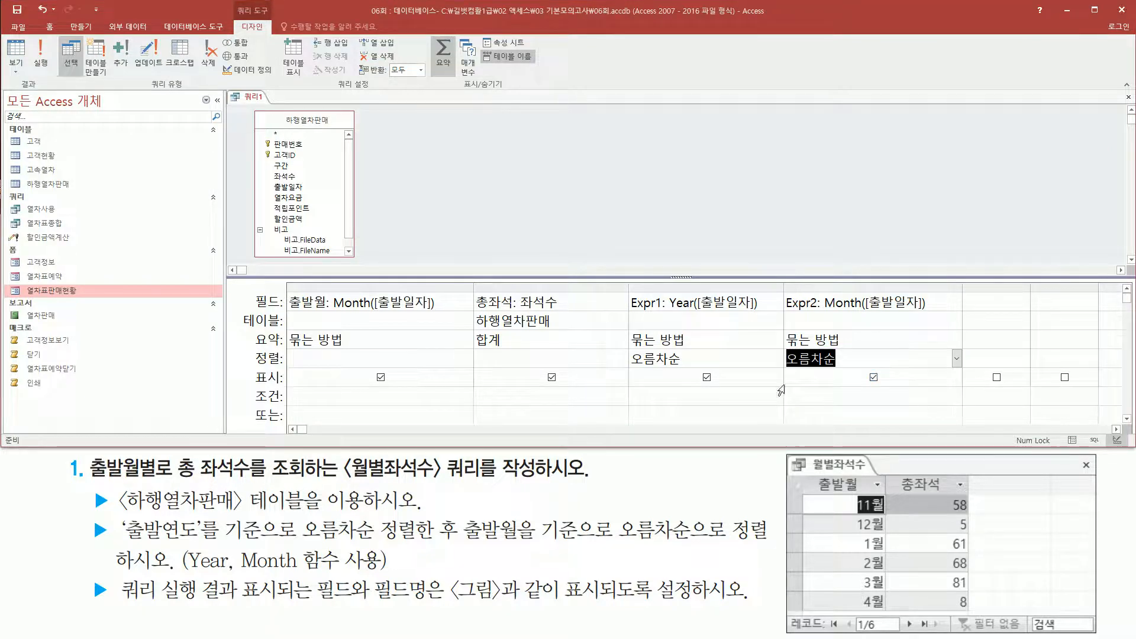
{"action": "left_click_drag", "start_coordinate": [627, 289], "coordinate": [773, 373]}
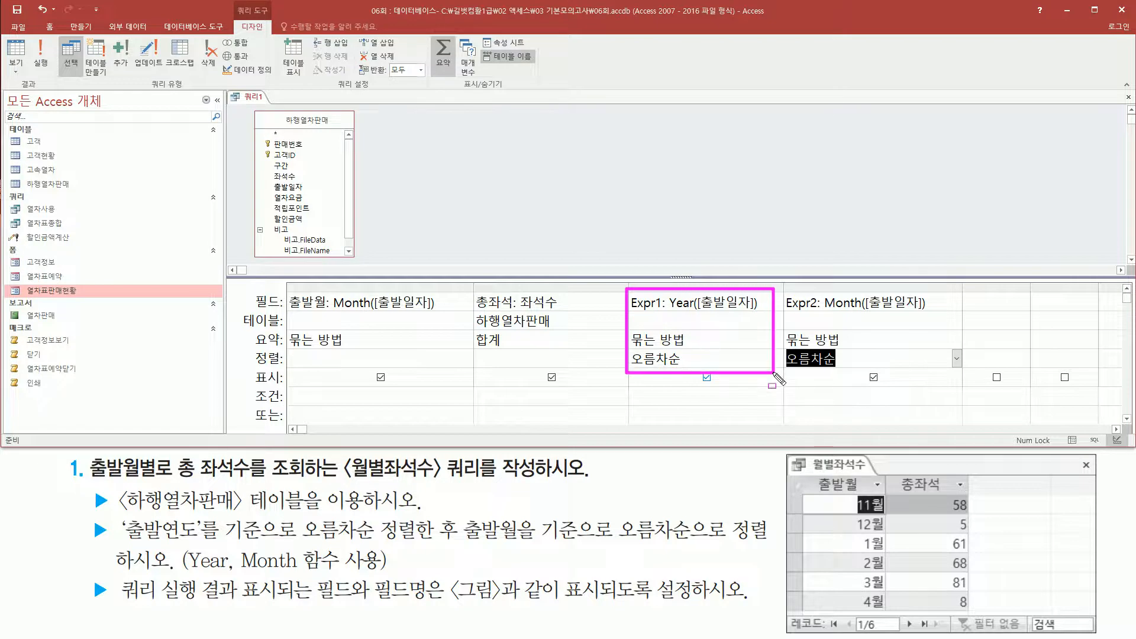
{"action": "mouse_move", "coordinate": [784, 290]}
{"action": "left_mouse_down"}
{"action": "mouse_move", "coordinate": [795, 355]}
{"action": "mouse_move", "coordinate": [957, 373]}
{"action": "left_mouse_up"}
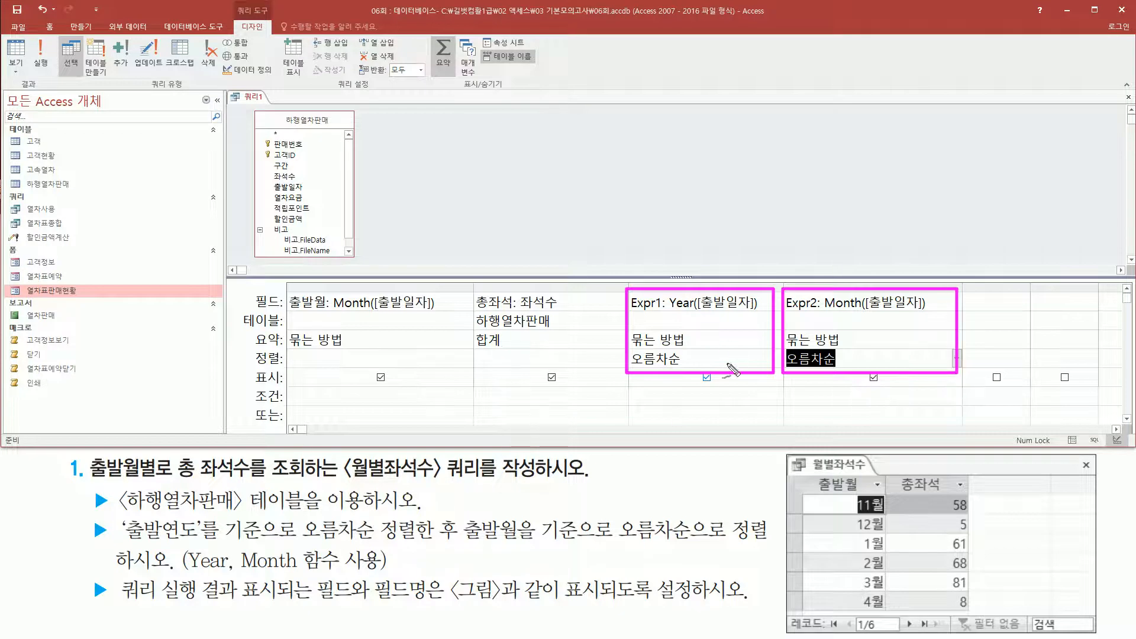
{"action": "left_click_drag", "start_coordinate": [700, 234], "coordinate": [689, 289]}
{"action": "mouse_move", "coordinate": [845, 243]}
{"action": "left_mouse_down"}
{"action": "mouse_move", "coordinate": [875, 252]}
{"action": "mouse_move", "coordinate": [852, 270]}
{"action": "mouse_move", "coordinate": [895, 268]}
{"action": "left_mouse_up"}
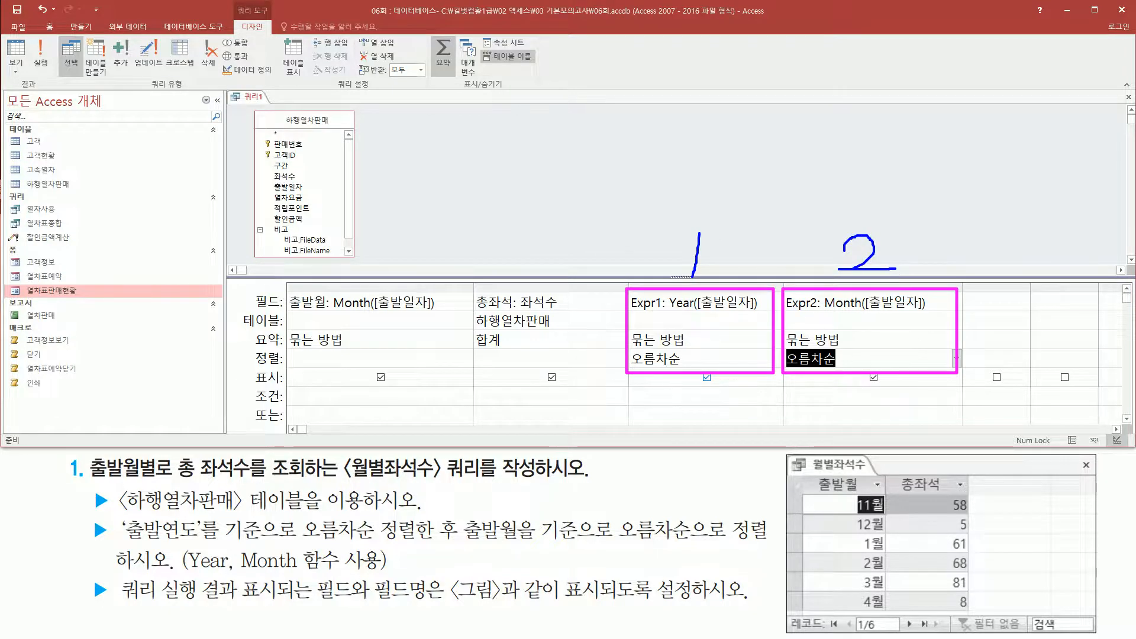
{"action": "mouse_move", "coordinate": [126, 543]}
{"action": "left_mouse_down"}
{"action": "mouse_move", "coordinate": [455, 543]}
{"action": "mouse_move", "coordinate": [461, 514]}
{"action": "left_mouse_up"}
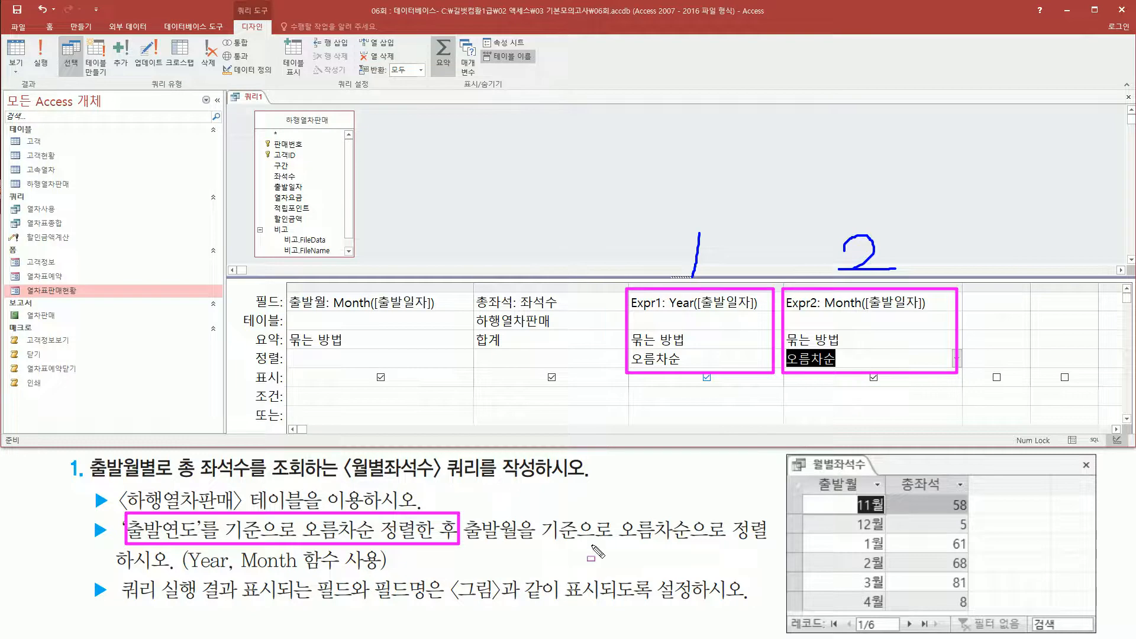
{"action": "left_click_drag", "start_coordinate": [466, 544], "coordinate": [768, 545]}
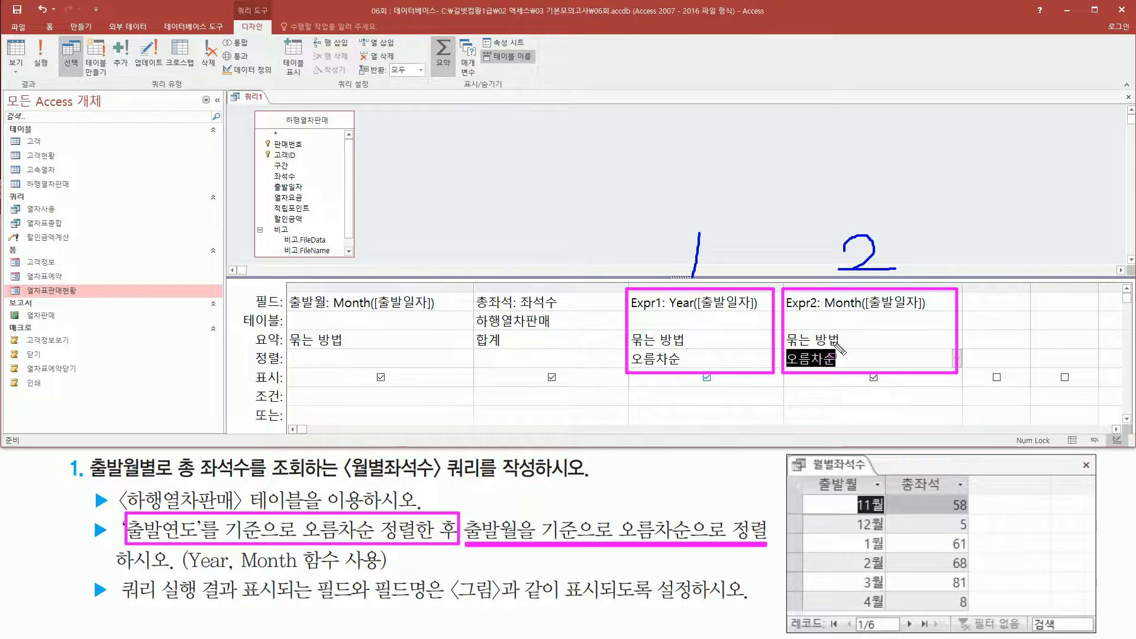
{"action": "left_click_drag", "start_coordinate": [289, 350], "coordinate": [414, 369]}
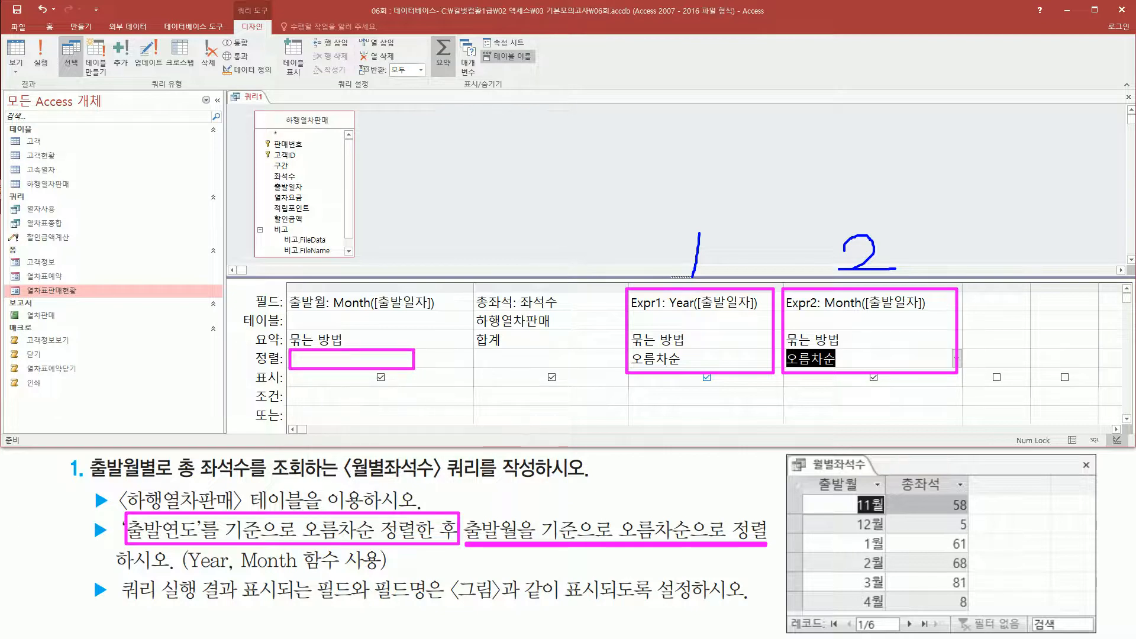
{"action": "left_click_drag", "start_coordinate": [372, 364], "coordinate": [382, 345]}
{"action": "left_click_drag", "start_coordinate": [380, 226], "coordinate": [369, 273]}
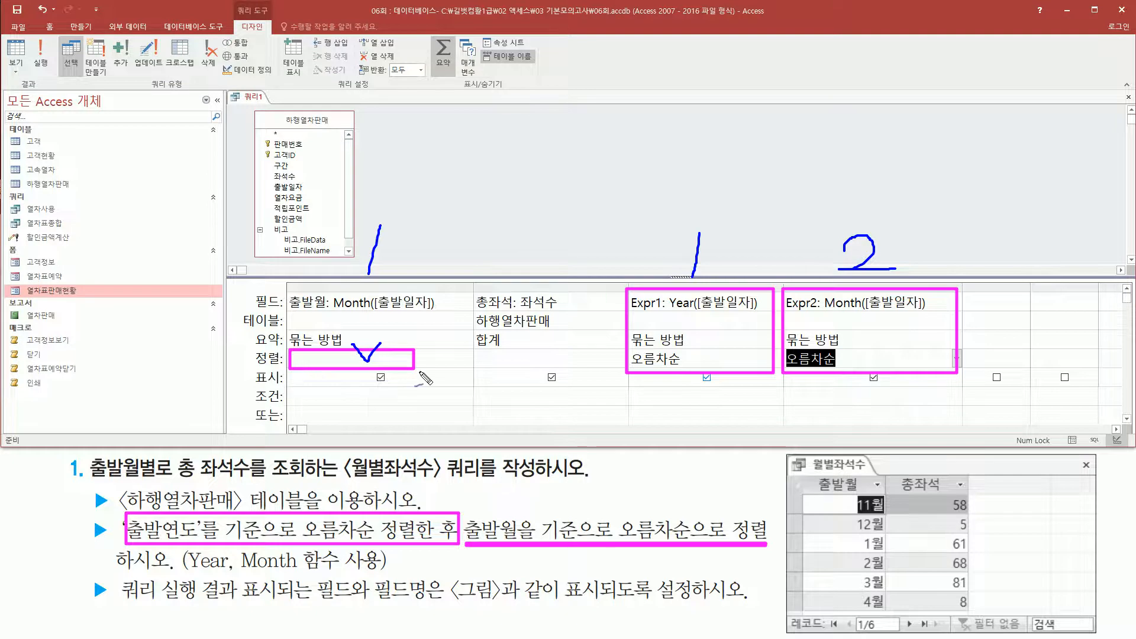
{"action": "key", "text": "Escape"}
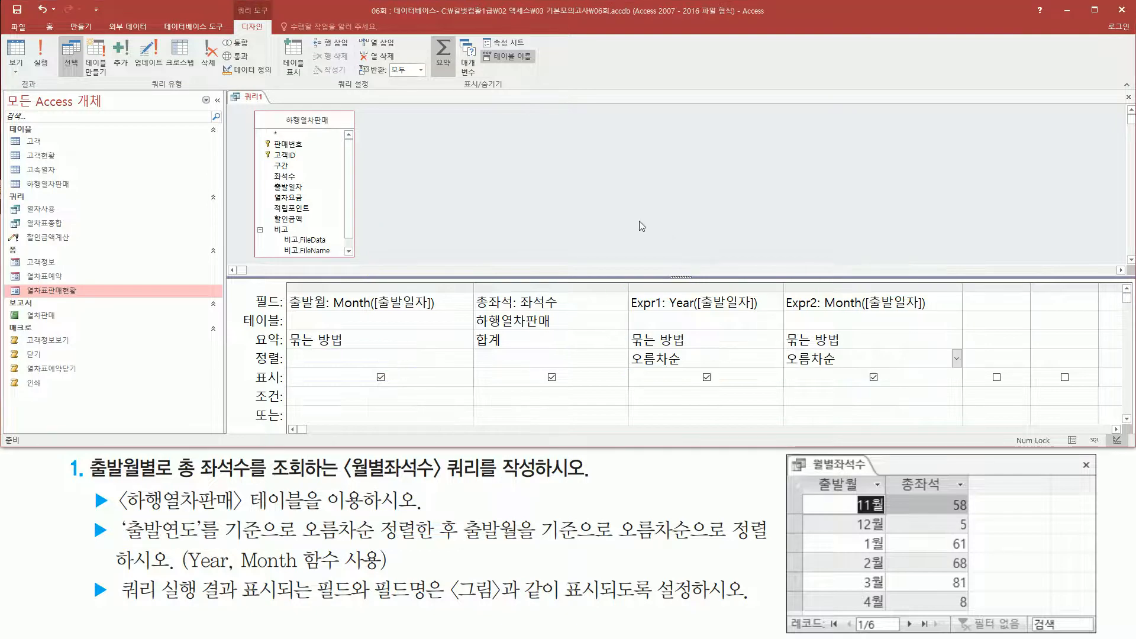
Run the query to check that the rows are ordered by year and by month within each year.
{"action": "left_click", "coordinate": [43, 64]}
{"action": "key", "text": "ctrl+2"}
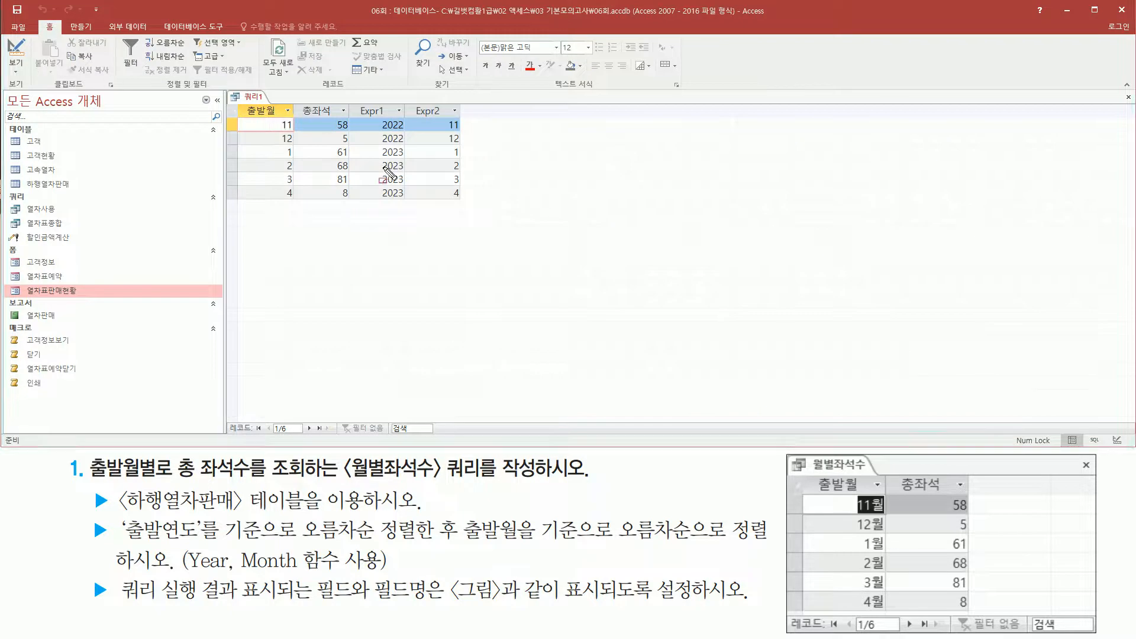
Compare the year and month ordering and the 출발월 values in the query result with the reference picture.
{"action": "mouse_move", "coordinate": [375, 114]}
{"action": "left_mouse_down"}
{"action": "mouse_move", "coordinate": [404, 145]}
{"action": "mouse_move", "coordinate": [406, 197]}
{"action": "left_mouse_up"}
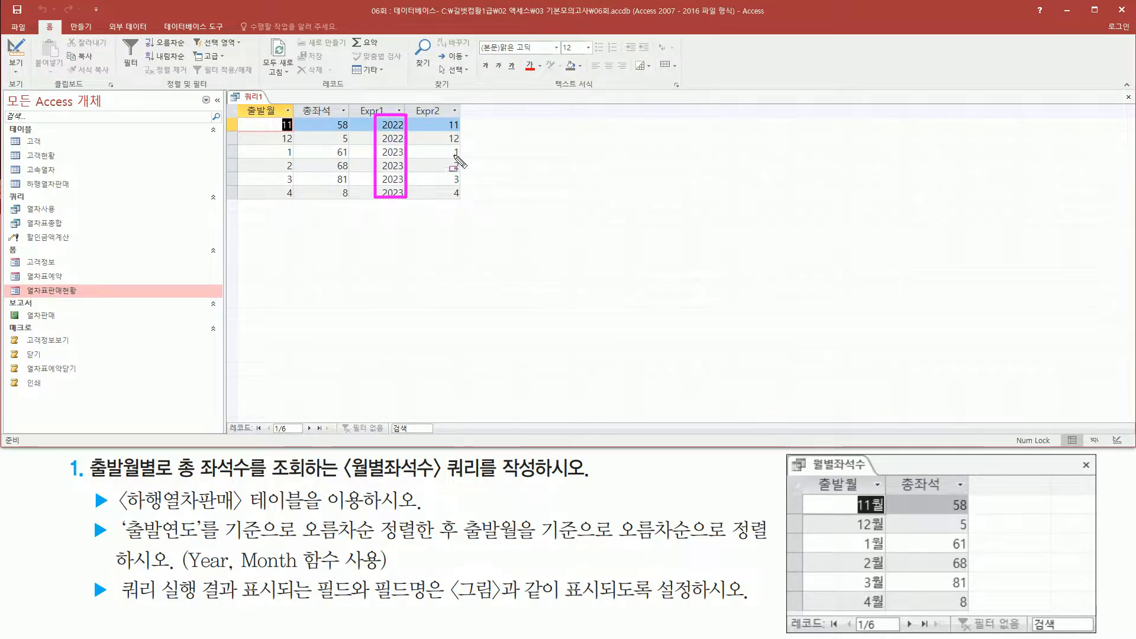
{"action": "mouse_move", "coordinate": [444, 117]}
{"action": "left_mouse_down"}
{"action": "mouse_move", "coordinate": [465, 145]}
{"action": "mouse_move", "coordinate": [468, 204]}
{"action": "left_mouse_up"}
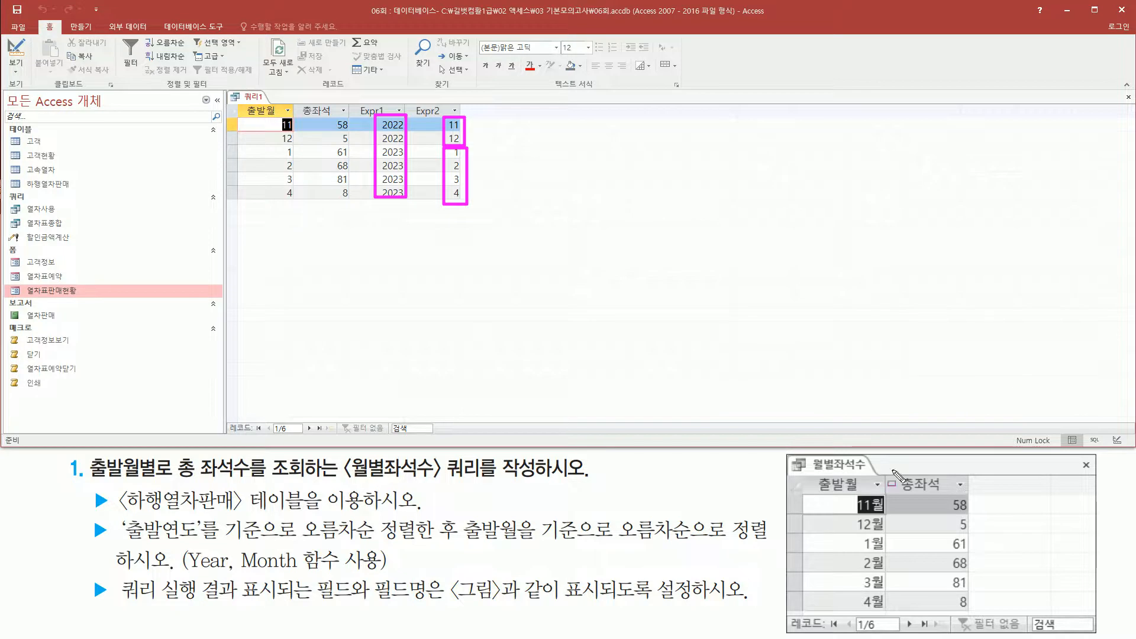
{"action": "left_click_drag", "start_coordinate": [835, 486], "coordinate": [889, 629]}
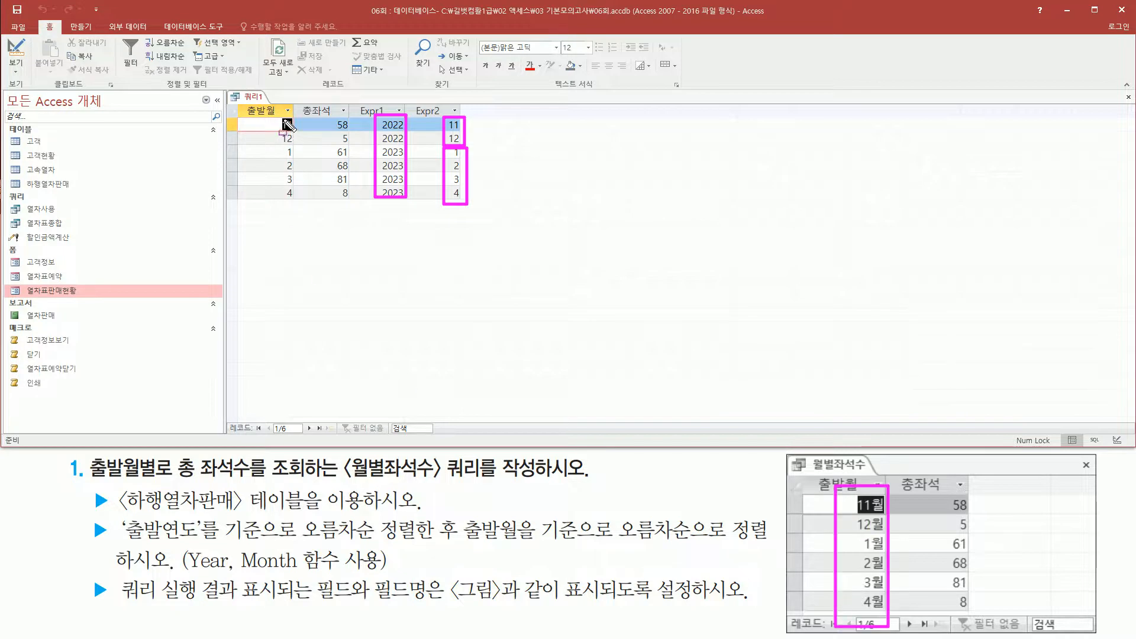
{"action": "left_click_drag", "start_coordinate": [247, 99], "coordinate": [301, 202]}
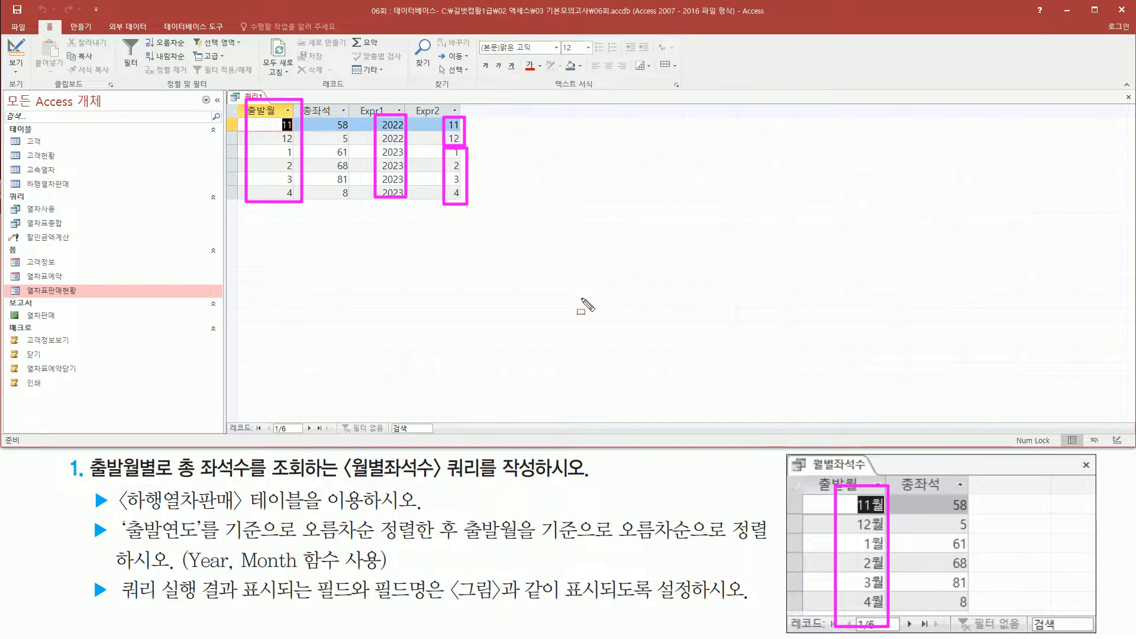
{"action": "key", "text": "Escape"}
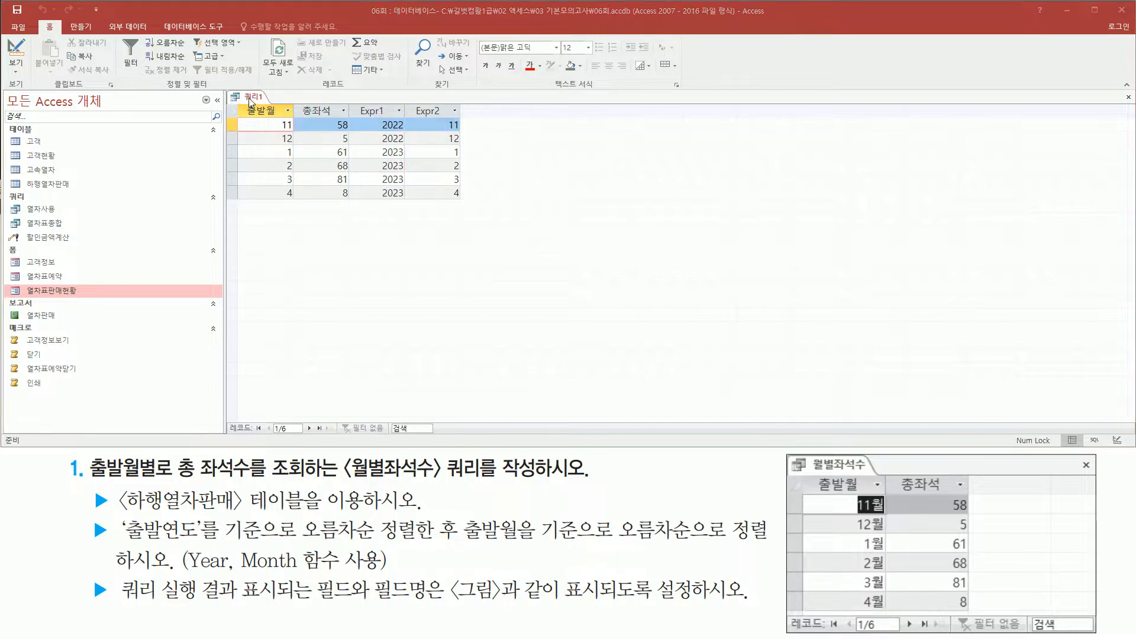
Return the query to design view and open the field properties of the 출발월 column.
{"action": "right_click", "coordinate": [250, 102]}
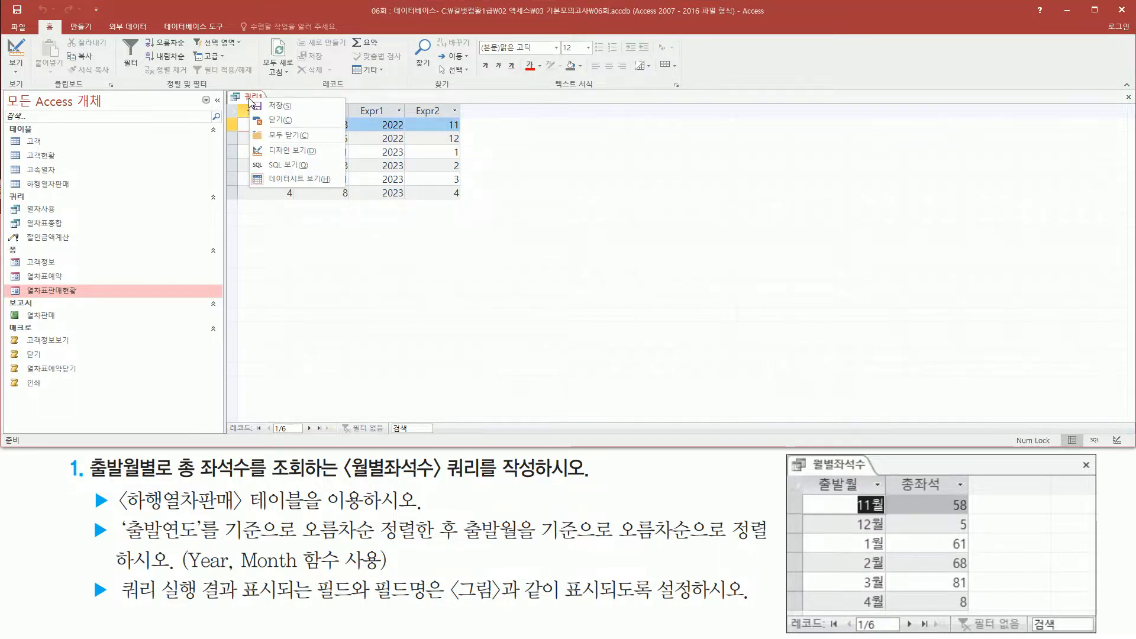
{"action": "left_click", "coordinate": [293, 151]}
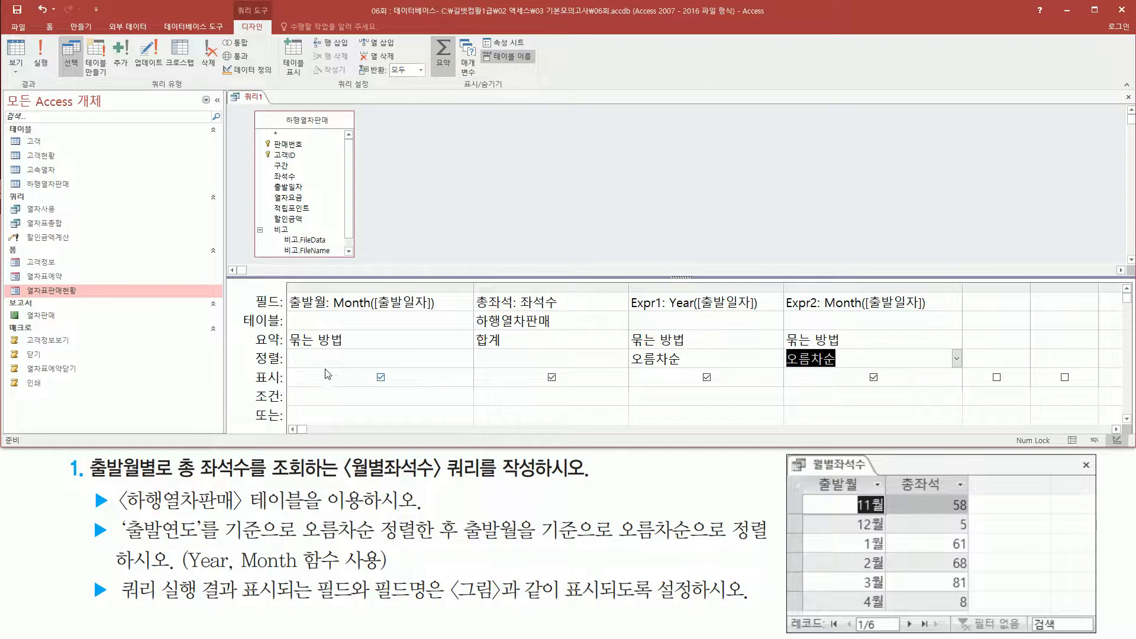
{"action": "left_click", "coordinate": [339, 289]}
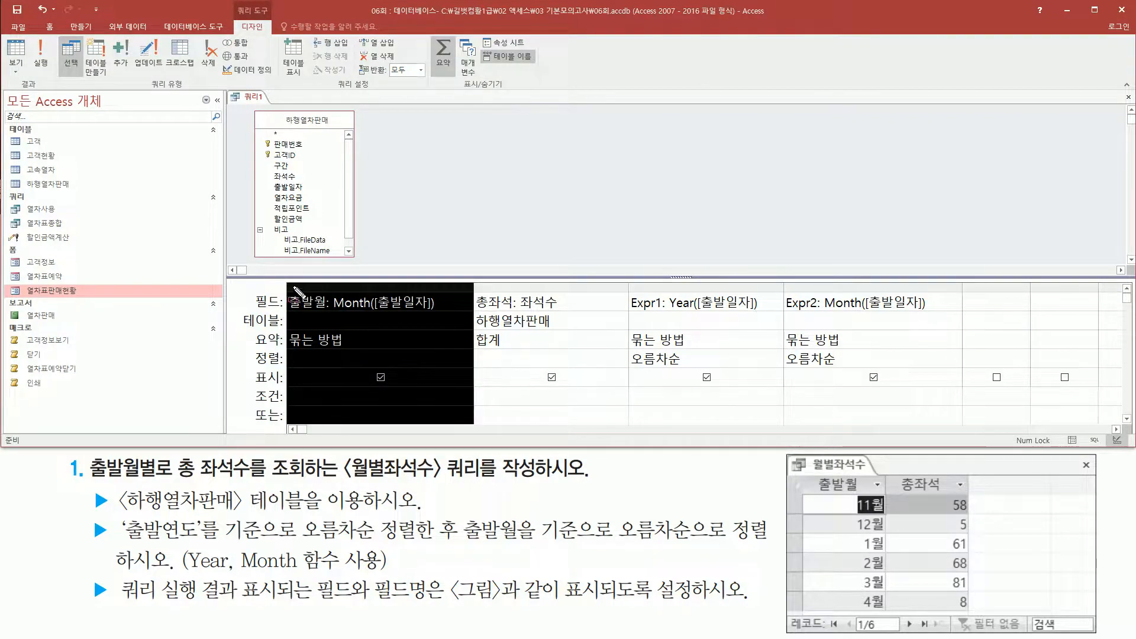
{"action": "left_click", "coordinate": [405, 301]}
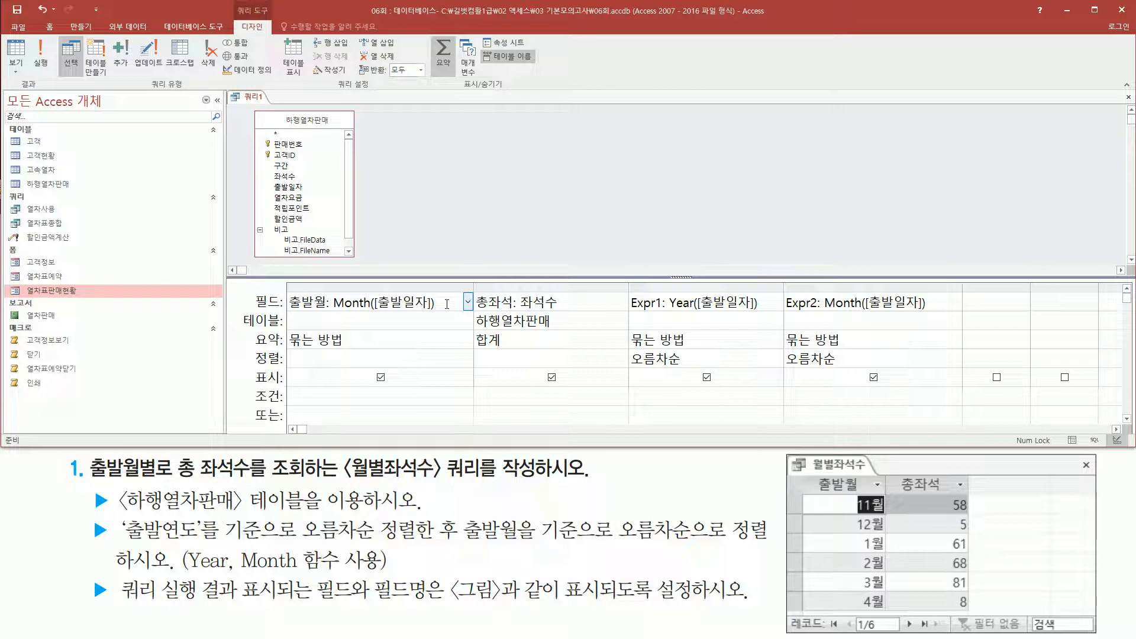
{"action": "left_click_drag", "start_coordinate": [294, 299], "coordinate": [438, 302]}
{"action": "left_click", "coordinate": [442, 300]}
{"action": "right_click", "coordinate": [443, 302]}
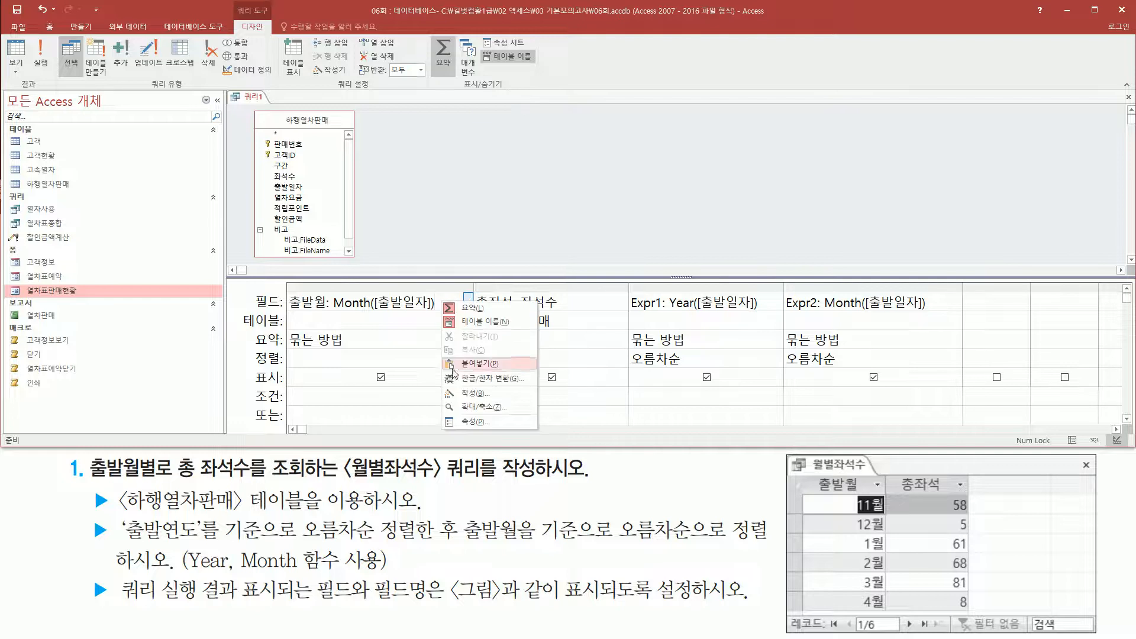
{"action": "left_click", "coordinate": [476, 422]}
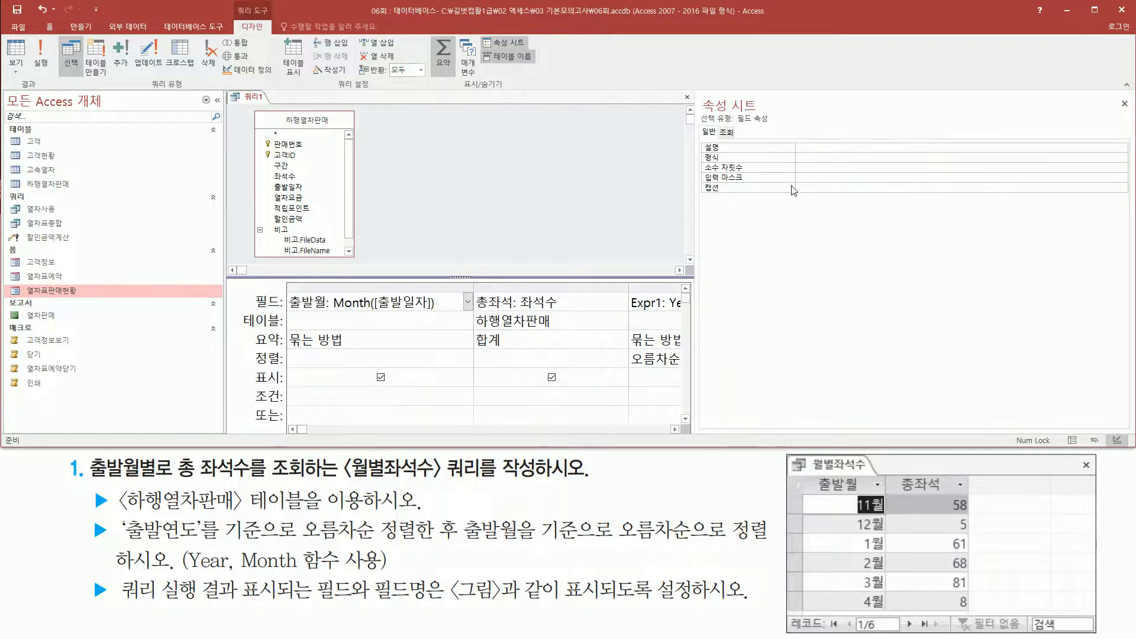
Set the format (형식) property of the 출발월 field to #월.
{"action": "mouse_move", "coordinate": [701, 89]}
{"action": "left_mouse_down"}
{"action": "mouse_move", "coordinate": [735, 169]}
{"action": "mouse_move", "coordinate": [817, 207]}
{"action": "left_mouse_up"}
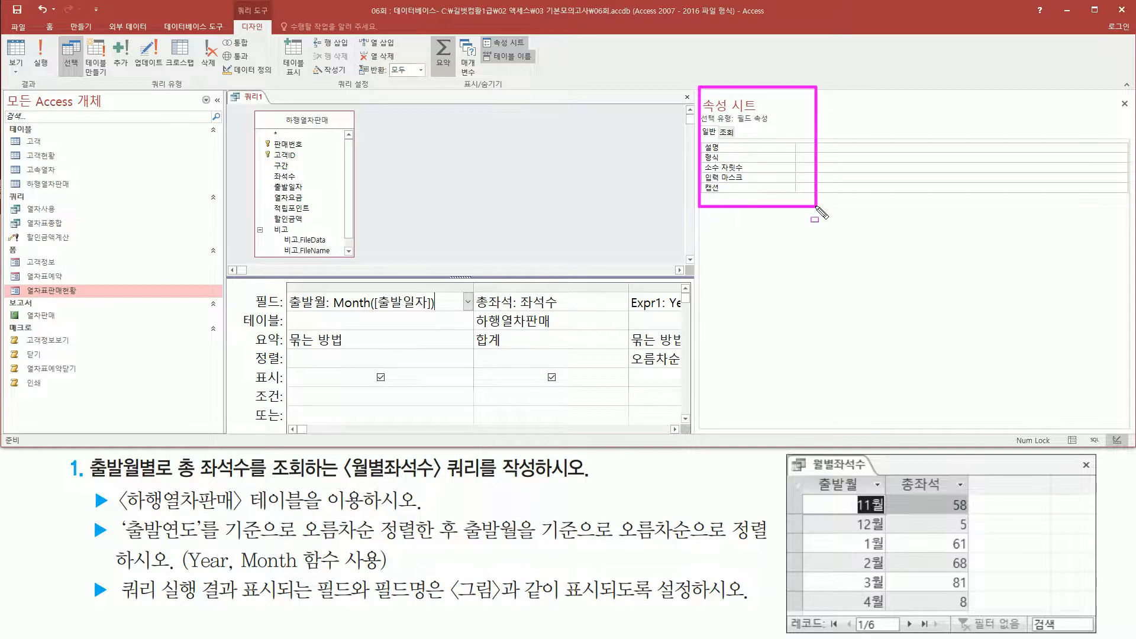
{"action": "mouse_move", "coordinate": [700, 150]}
{"action": "left_mouse_down"}
{"action": "mouse_move", "coordinate": [727, 163]}
{"action": "mouse_move", "coordinate": [719, 136]}
{"action": "left_mouse_up"}
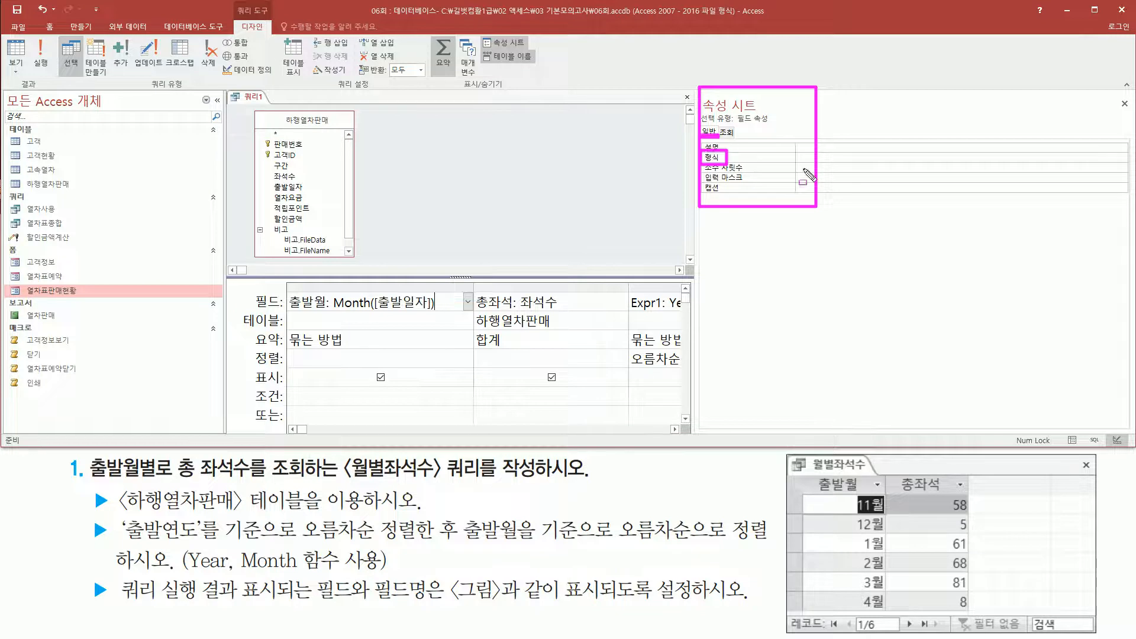
{"action": "key", "text": "Escape"}
{"action": "left_click", "coordinate": [817, 157]}
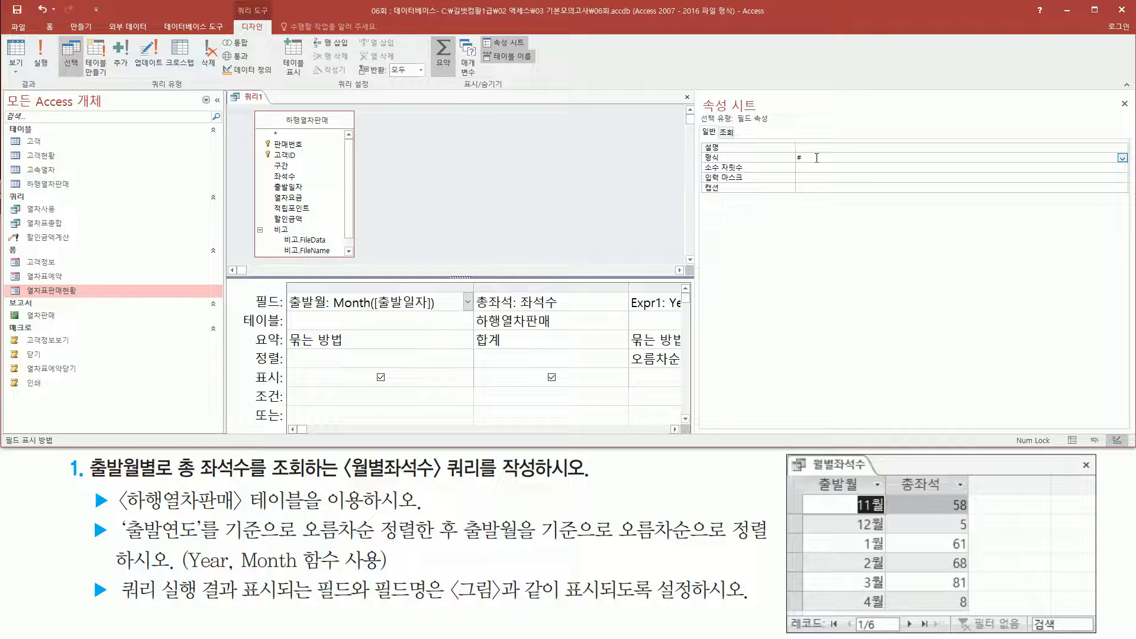
{"action": "type", "text": "#dn"}
{"action": "key", "text": "BackSpace"}
{"action": "key", "text": "BackSpace"}
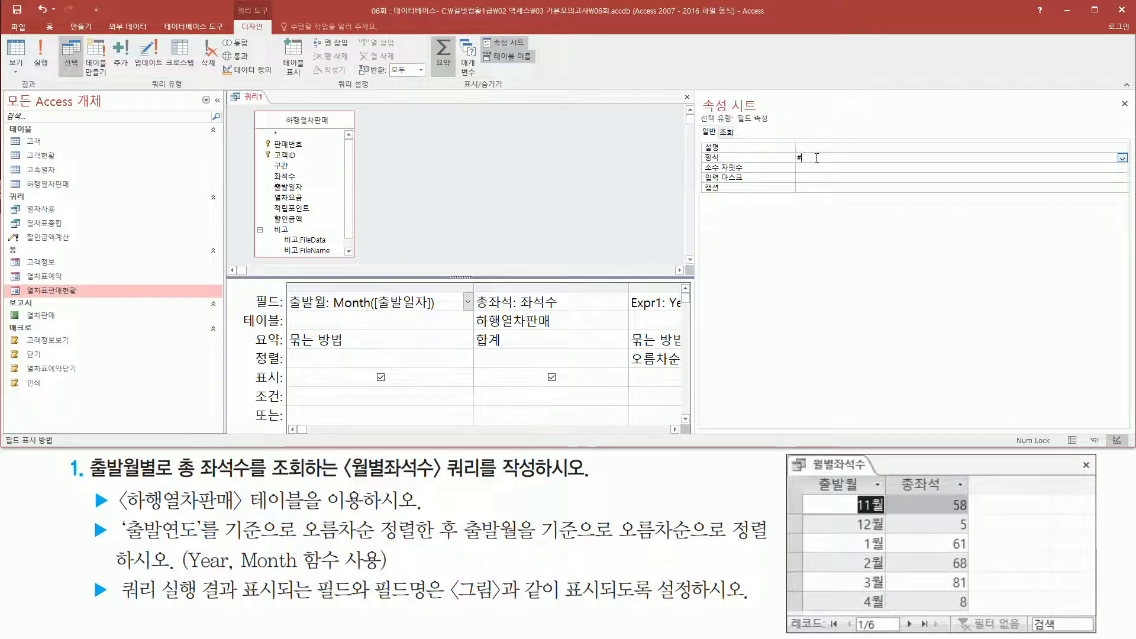
{"action": "type", "text": "월"}
{"action": "key", "text": "Return"}
{"action": "key", "text": "ctrl+s"}
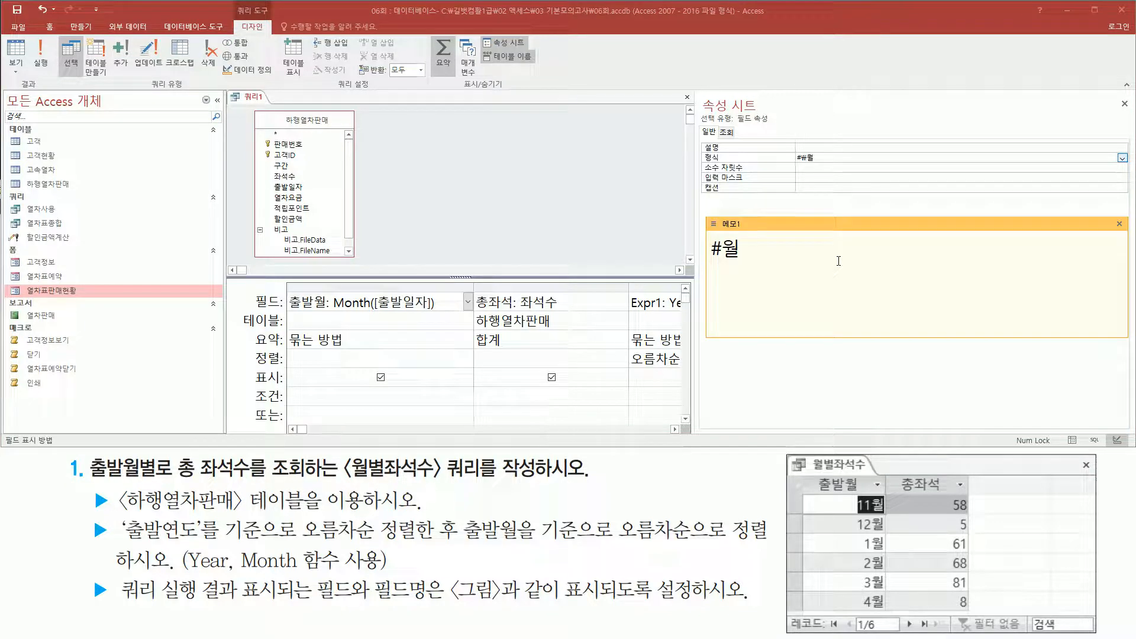
Close the property sheet of the 출발월 field and run the query.
{"action": "left_click_drag", "start_coordinate": [707, 264], "coordinate": [735, 265]}
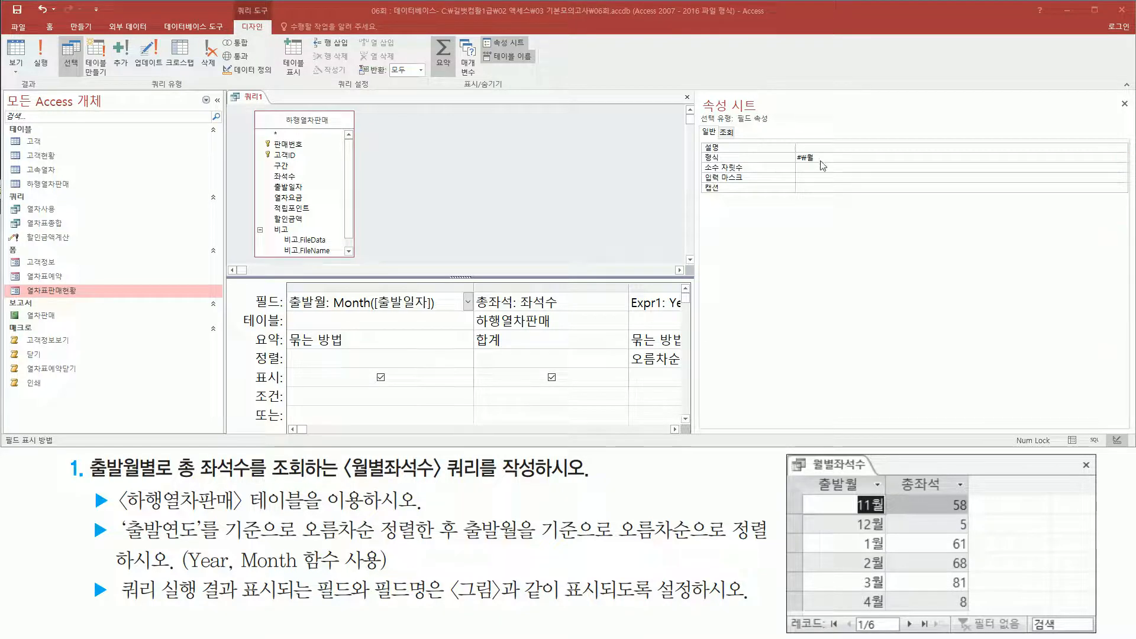
{"action": "left_click", "coordinate": [822, 169]}
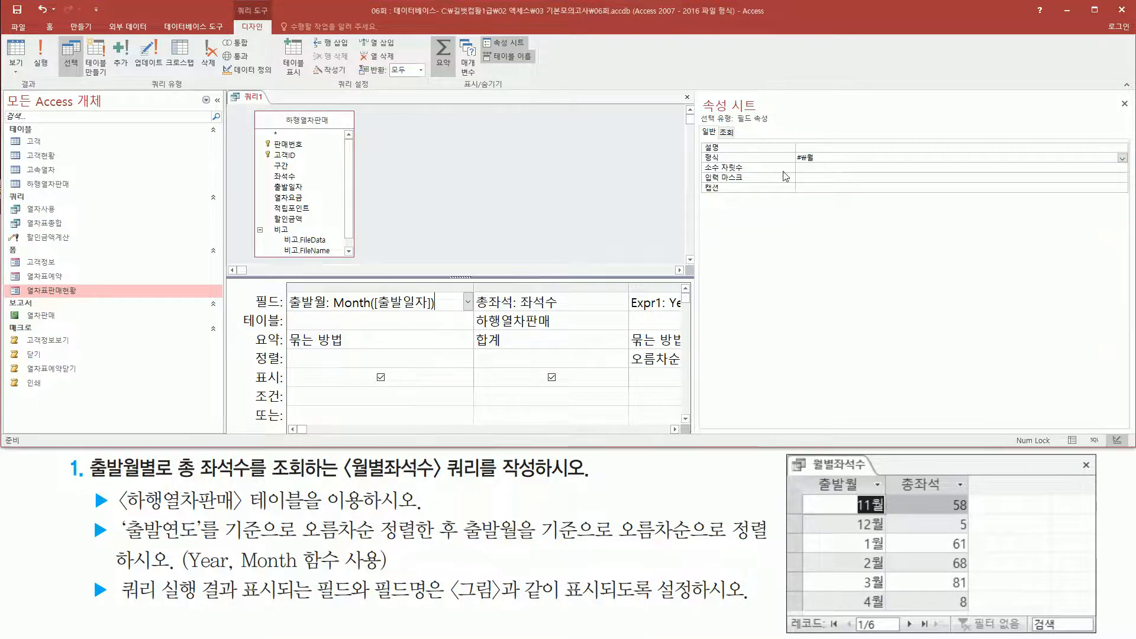
{"action": "left_click_drag", "start_coordinate": [794, 164], "coordinate": [820, 165]}
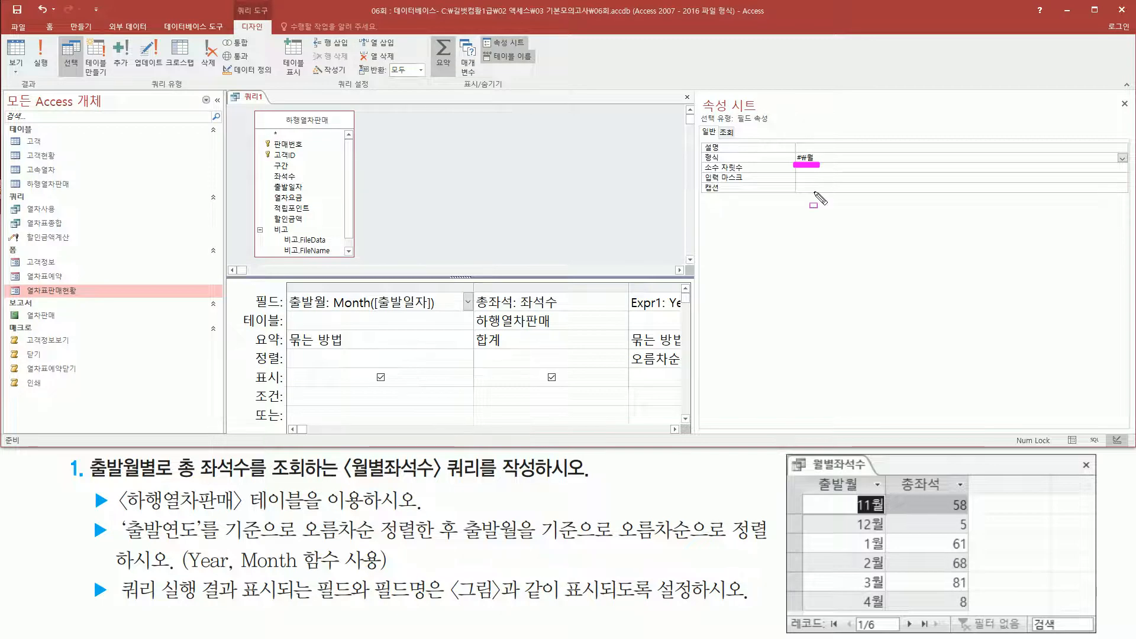
{"action": "left_click_drag", "start_coordinate": [1116, 94], "coordinate": [1133, 113]}
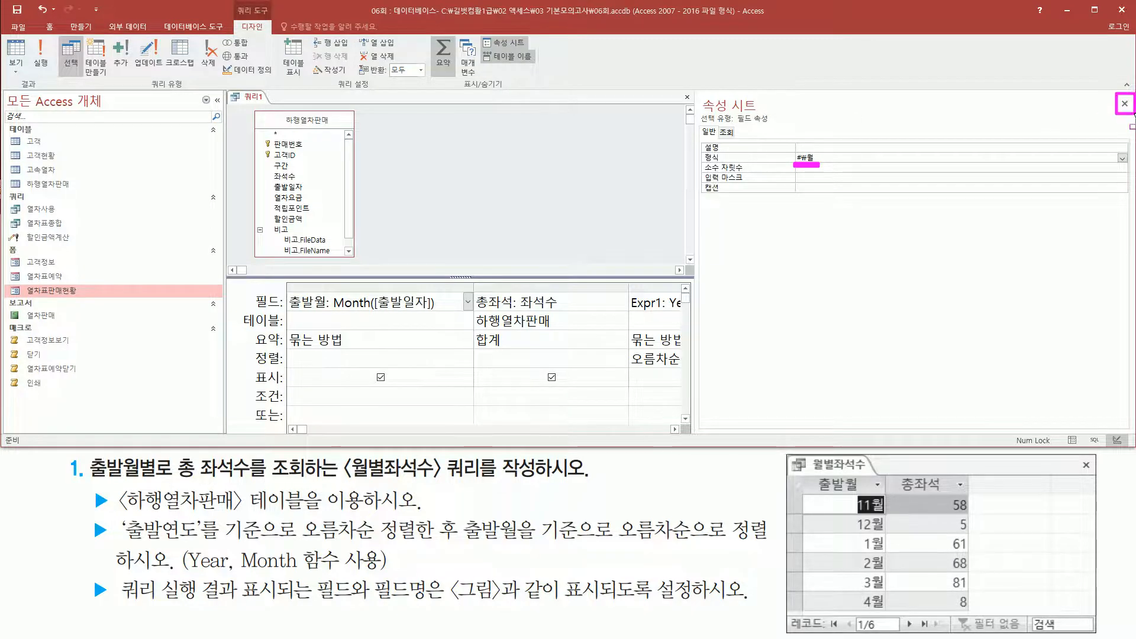
{"action": "key", "text": "Escape"}
{"action": "left_click", "coordinate": [1125, 103]}
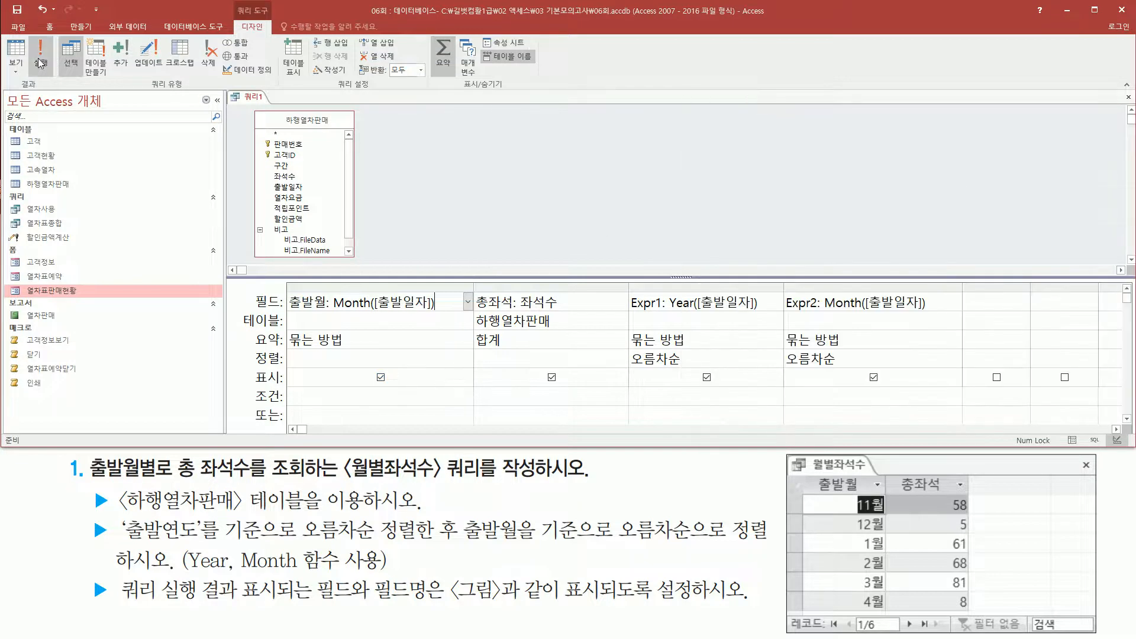
{"action": "left_click_drag", "start_coordinate": [26, 34], "coordinate": [53, 83]}
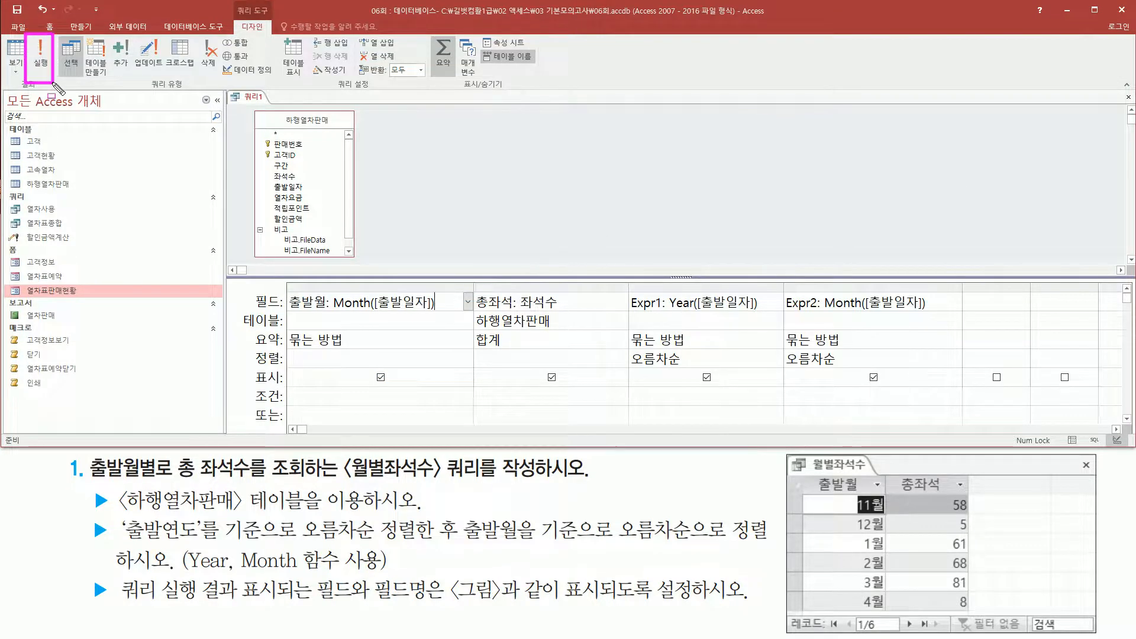
{"action": "key", "text": "Escape"}
{"action": "left_click", "coordinate": [41, 55]}
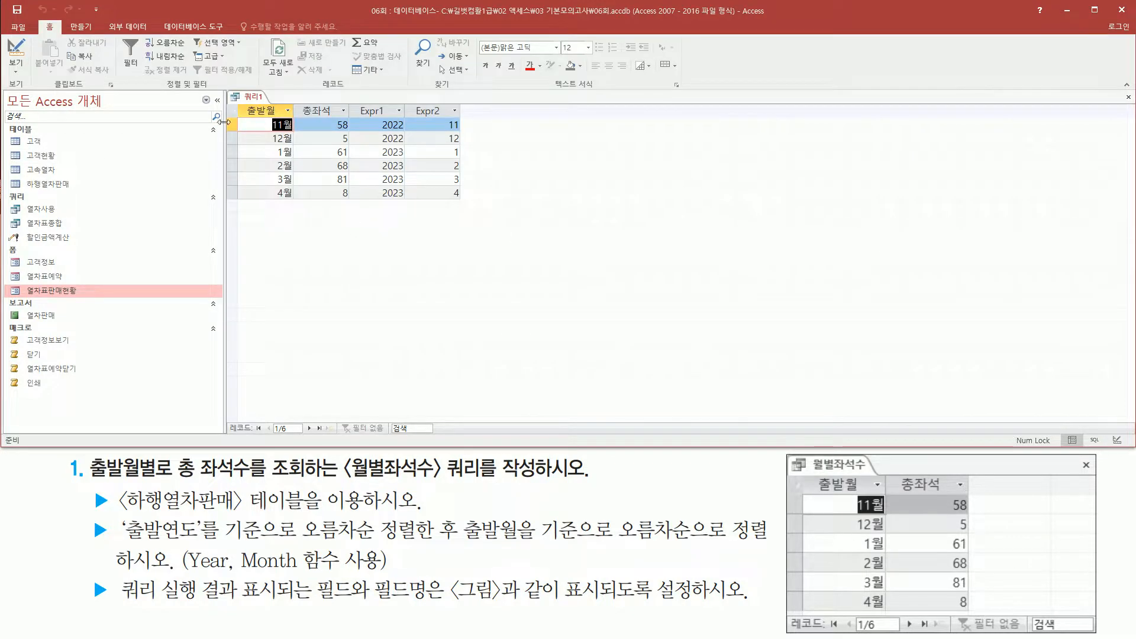
Compare the 출발월 and 총좌석 columns of the result with the reference picture and check for extra columns.
{"action": "mouse_move", "coordinate": [237, 101]}
{"action": "left_mouse_down"}
{"action": "mouse_move", "coordinate": [354, 153]}
{"action": "mouse_move", "coordinate": [355, 232]}
{"action": "mouse_move", "coordinate": [353, 205]}
{"action": "left_mouse_up"}
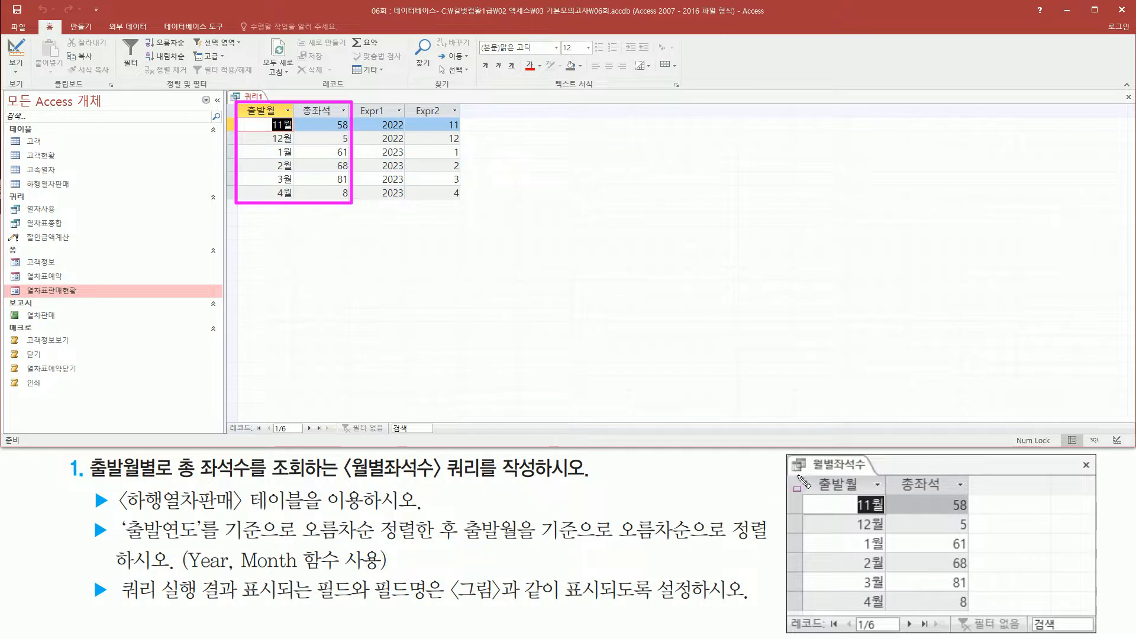
{"action": "mouse_move", "coordinate": [807, 478]}
{"action": "left_mouse_down"}
{"action": "mouse_move", "coordinate": [951, 590]}
{"action": "mouse_move", "coordinate": [987, 633]}
{"action": "mouse_move", "coordinate": [974, 614]}
{"action": "left_mouse_up"}
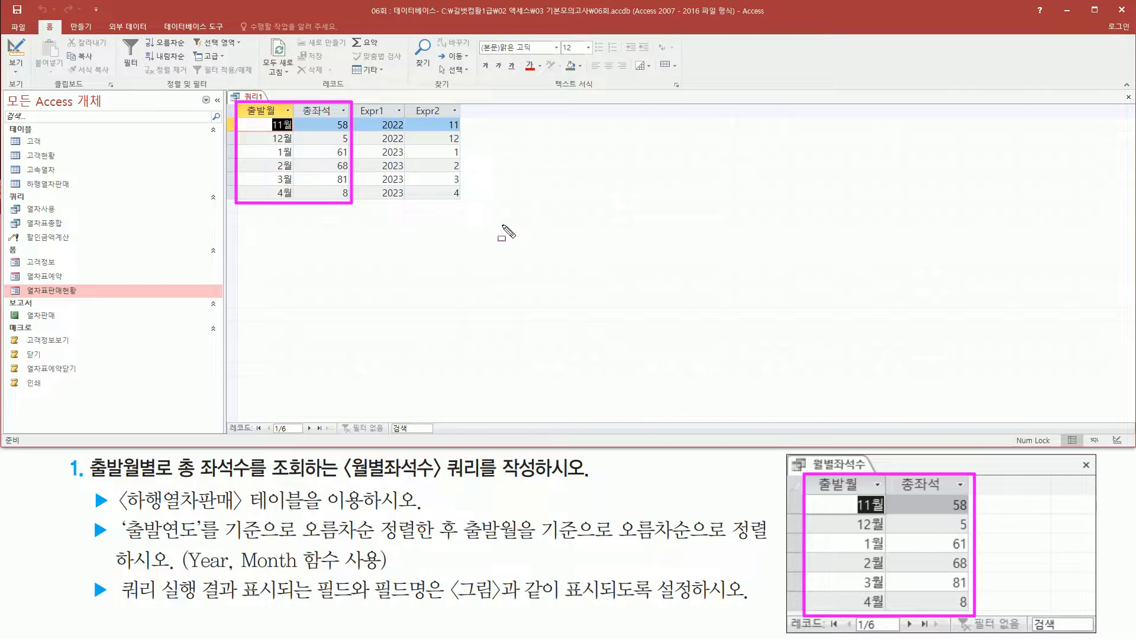
{"action": "left_click_drag", "start_coordinate": [818, 494], "coordinate": [963, 493]}
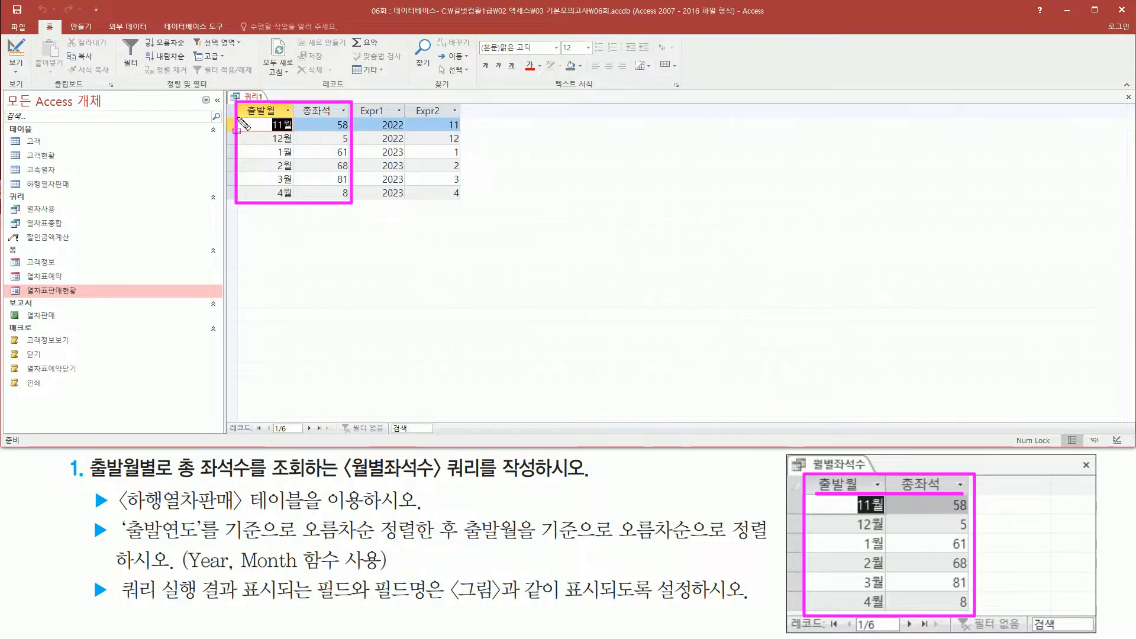
{"action": "mouse_move", "coordinate": [276, 127]}
{"action": "left_mouse_down"}
{"action": "mouse_move", "coordinate": [295, 204]}
{"action": "mouse_move", "coordinate": [268, 204]}
{"action": "left_mouse_up"}
{"action": "mouse_move", "coordinate": [860, 511]}
{"action": "left_mouse_down"}
{"action": "mouse_move", "coordinate": [852, 612]}
{"action": "mouse_move", "coordinate": [890, 616]}
{"action": "left_mouse_up"}
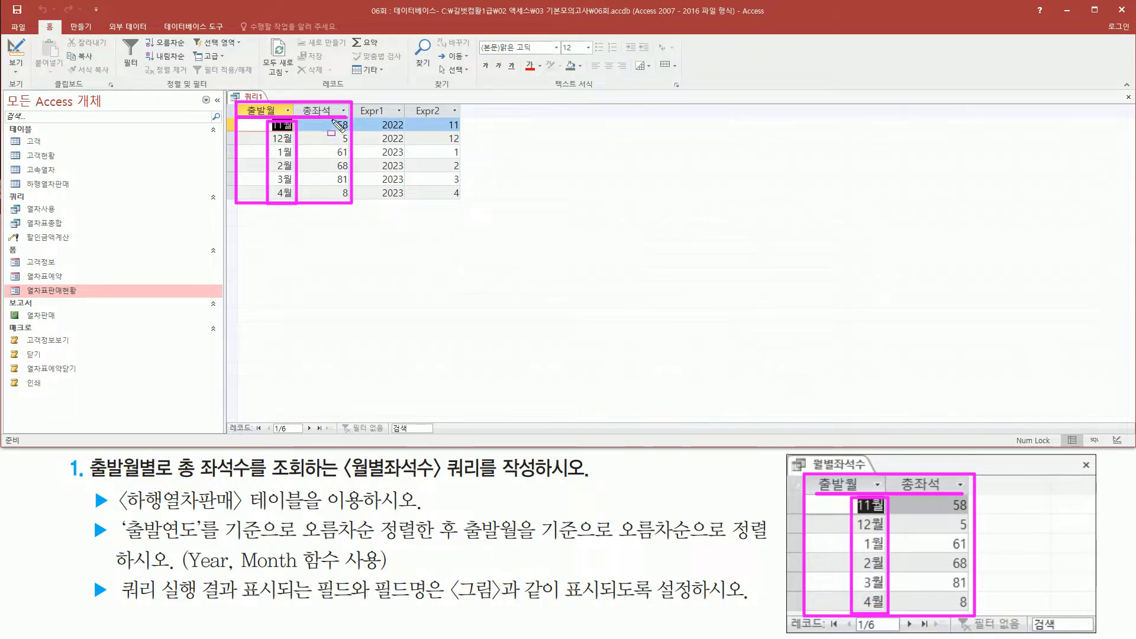
{"action": "mouse_move", "coordinate": [331, 118]}
{"action": "left_mouse_down"}
{"action": "mouse_move", "coordinate": [354, 142]}
{"action": "mouse_move", "coordinate": [354, 203]}
{"action": "left_mouse_up"}
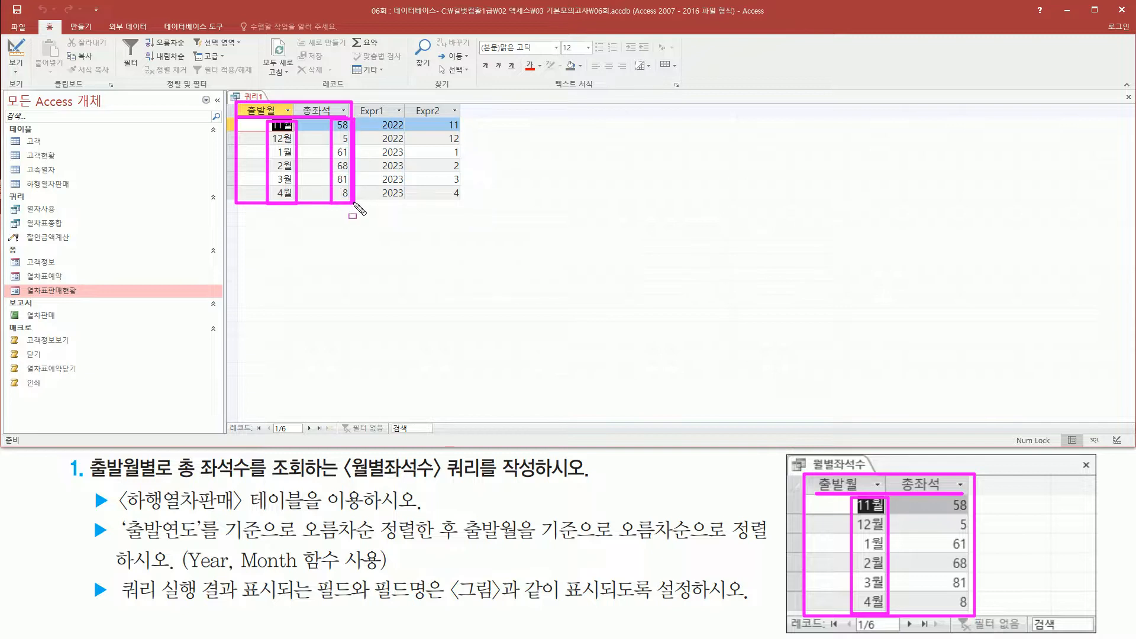
{"action": "mouse_move", "coordinate": [928, 488]}
{"action": "left_mouse_down"}
{"action": "mouse_move", "coordinate": [947, 615]}
{"action": "mouse_move", "coordinate": [989, 626]}
{"action": "left_mouse_up"}
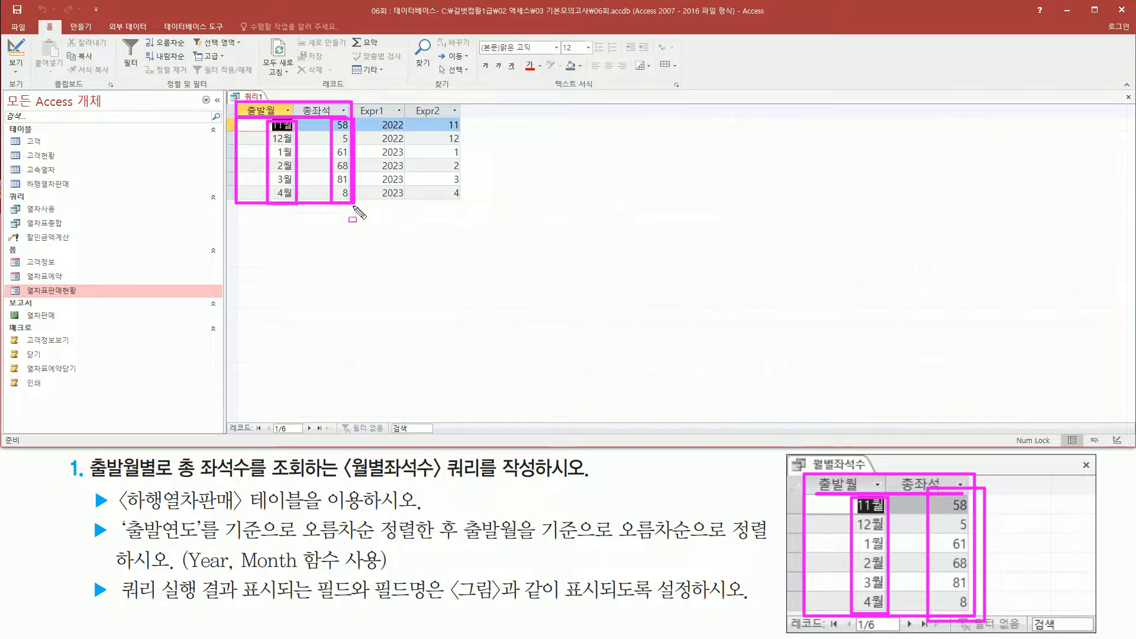
{"action": "key", "text": "Escape"}
{"action": "left_click_drag", "start_coordinate": [354, 100], "coordinate": [468, 206]}
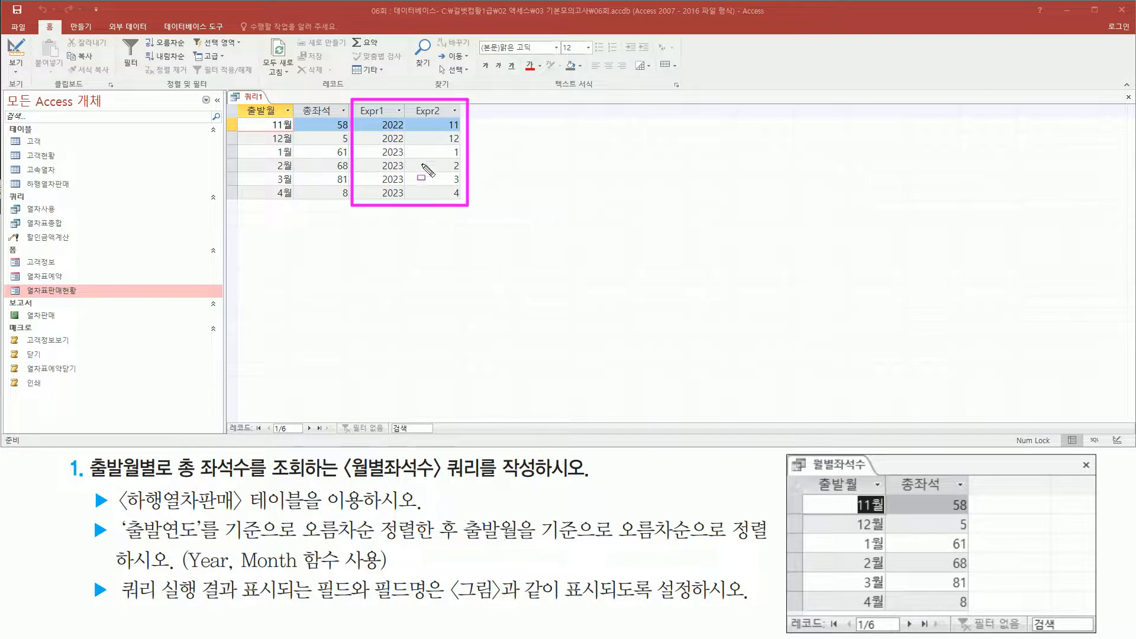
{"action": "key", "text": "Escape"}
Return to design view and hide the Year([출발일자]) and fourth-column Month([출발일자]) sort fields from the query output.
{"action": "right_click", "coordinate": [249, 100]}
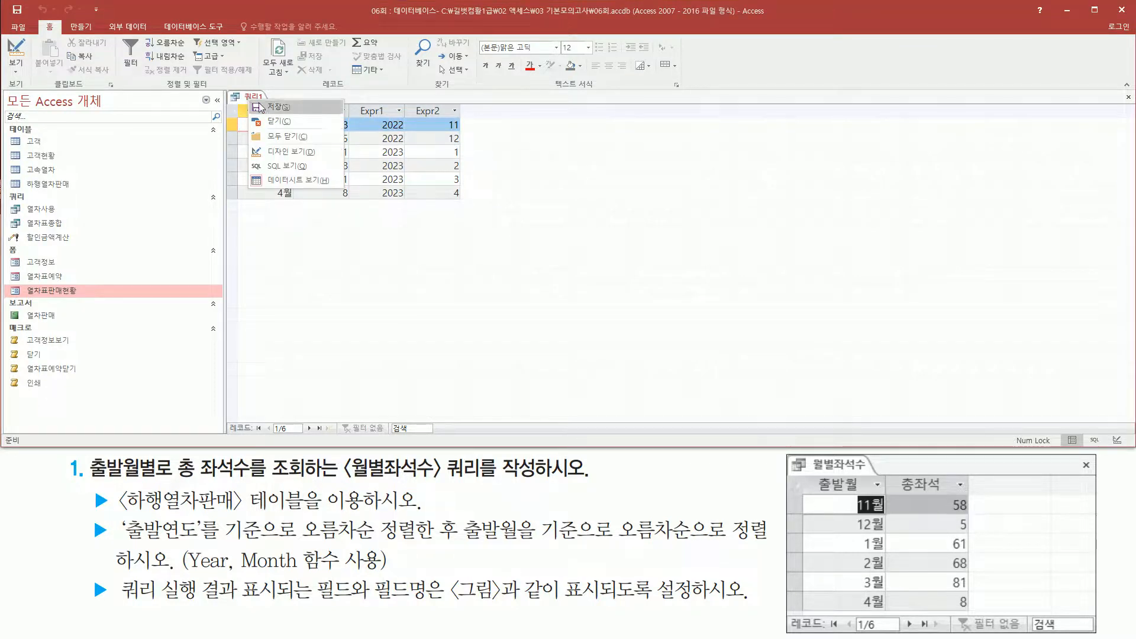
{"action": "left_click", "coordinate": [287, 153]}
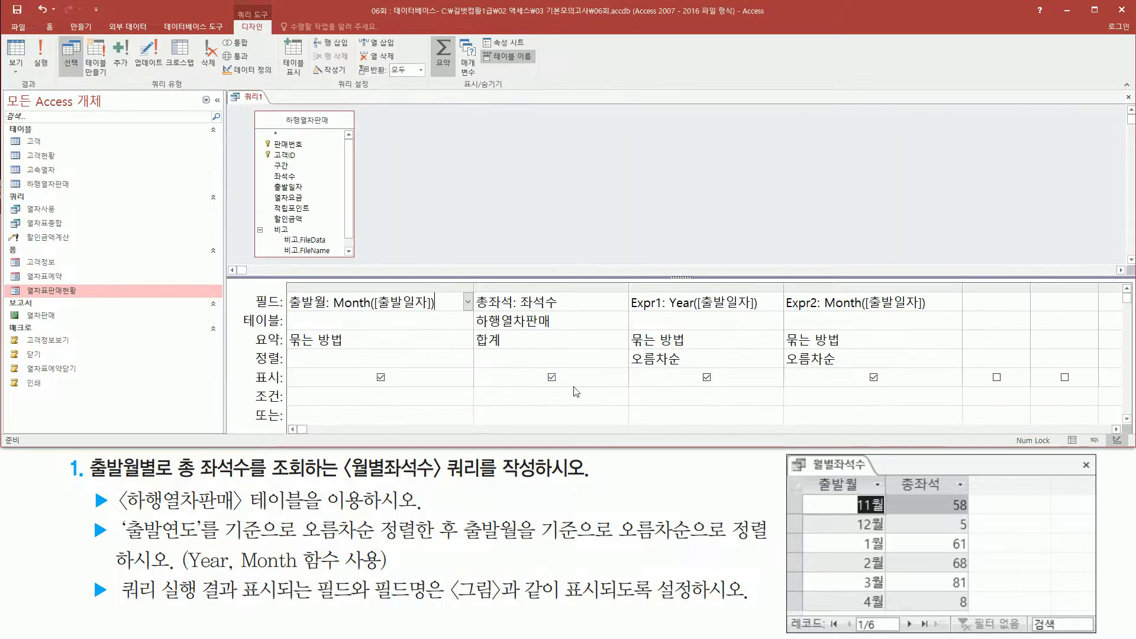
{"action": "left_click_drag", "start_coordinate": [249, 369], "coordinate": [294, 400]}
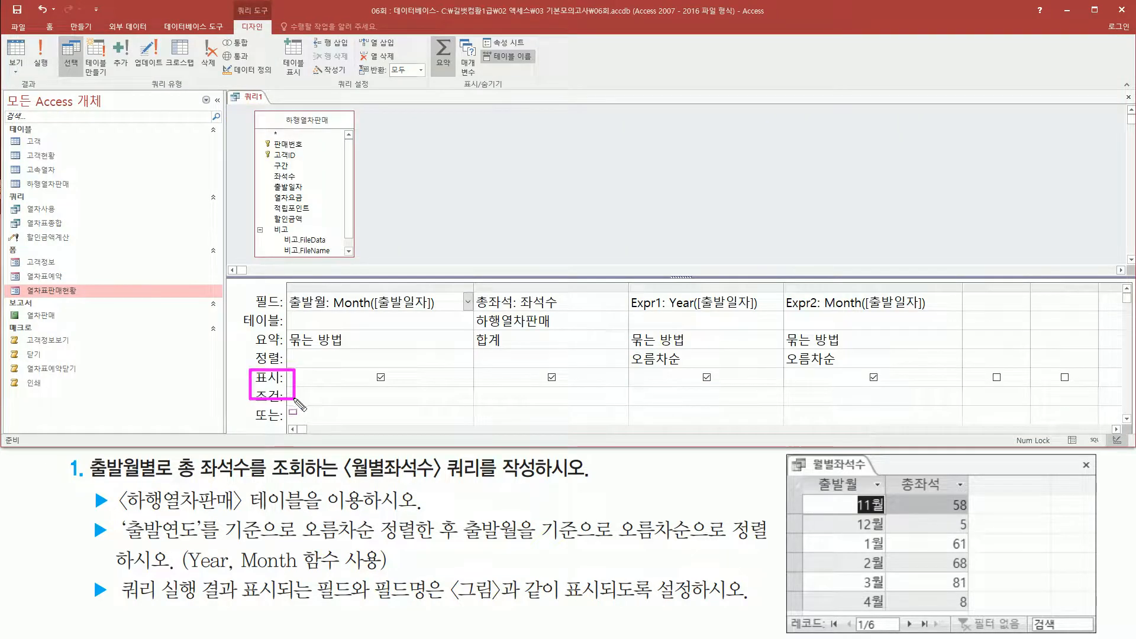
{"action": "left_click_drag", "start_coordinate": [695, 368], "coordinate": [721, 391]}
{"action": "left_click_drag", "start_coordinate": [863, 364], "coordinate": [888, 384]}
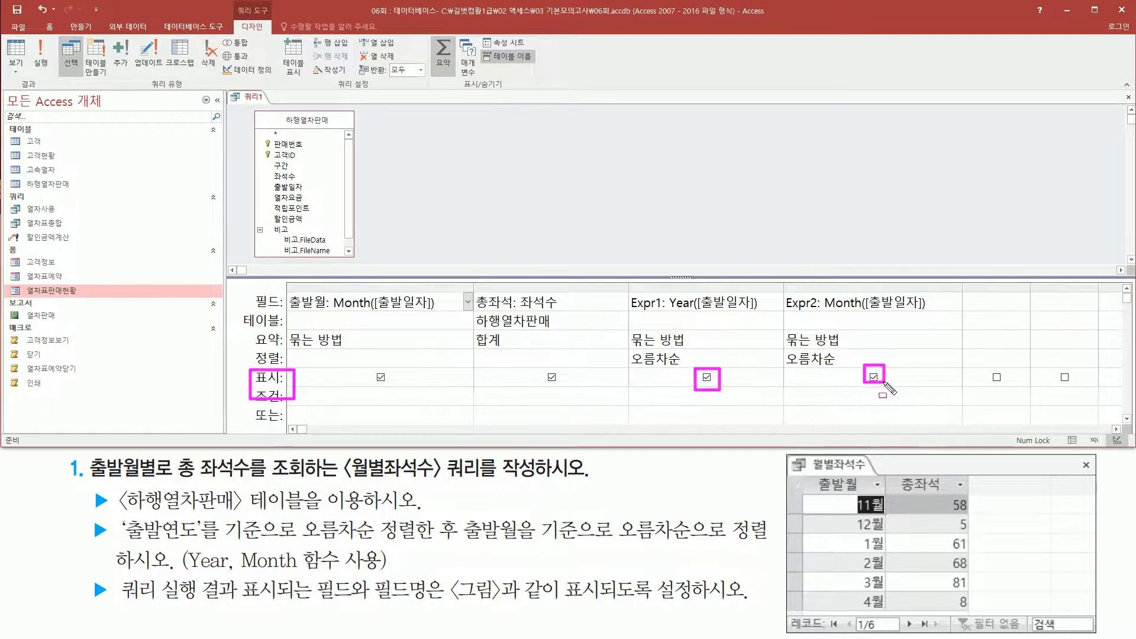
{"action": "key", "text": "Escape"}
{"action": "left_click", "coordinate": [708, 378]}
{"action": "left_click", "coordinate": [874, 378]}
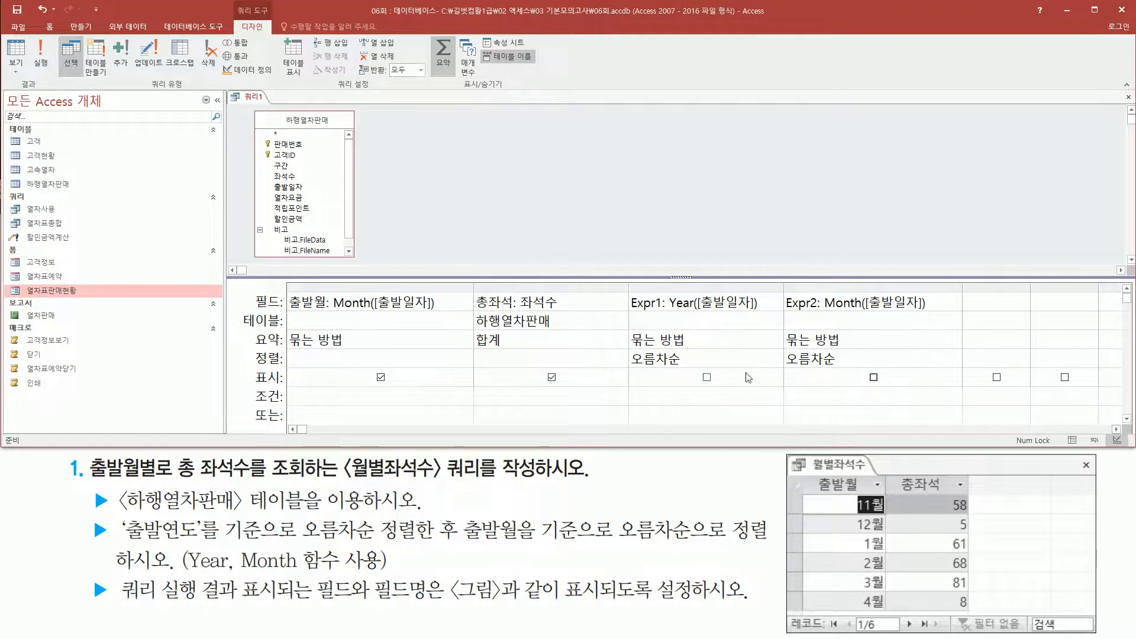
Check the ascending sort settings and column order of the hidden year and month fields in the design grid against the task's sorting requirement.
{"action": "key", "text": "ctrl+shift+d"}
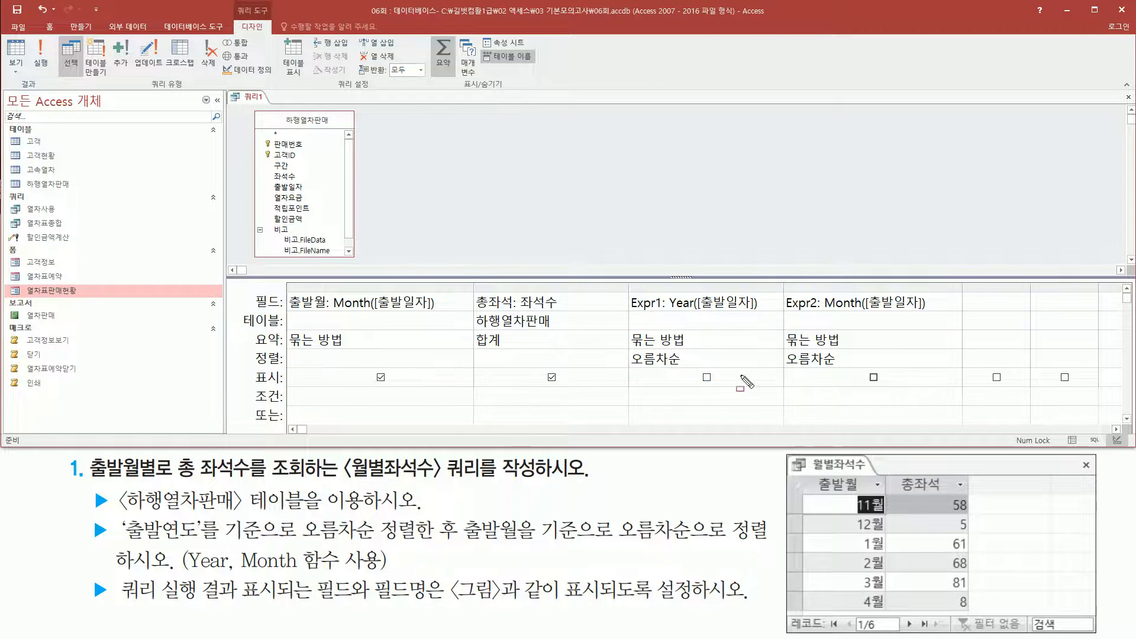
{"action": "left_click_drag", "start_coordinate": [627, 350], "coordinate": [697, 373]}
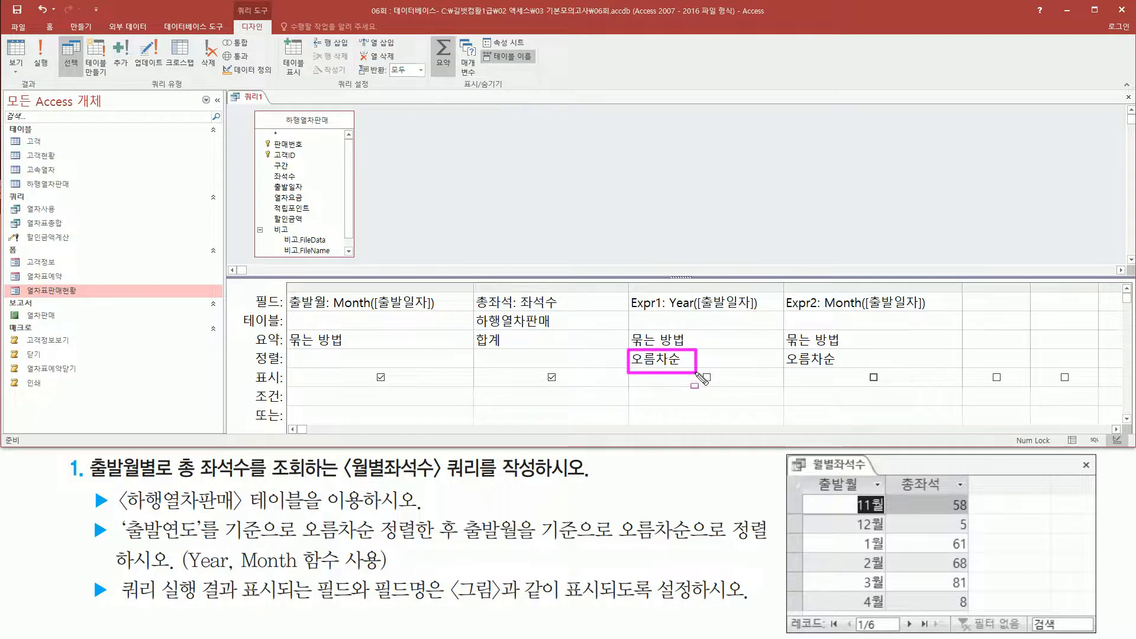
{"action": "left_click_drag", "start_coordinate": [782, 352], "coordinate": [858, 368]}
{"action": "left_click_drag", "start_coordinate": [622, 287], "coordinate": [774, 382]}
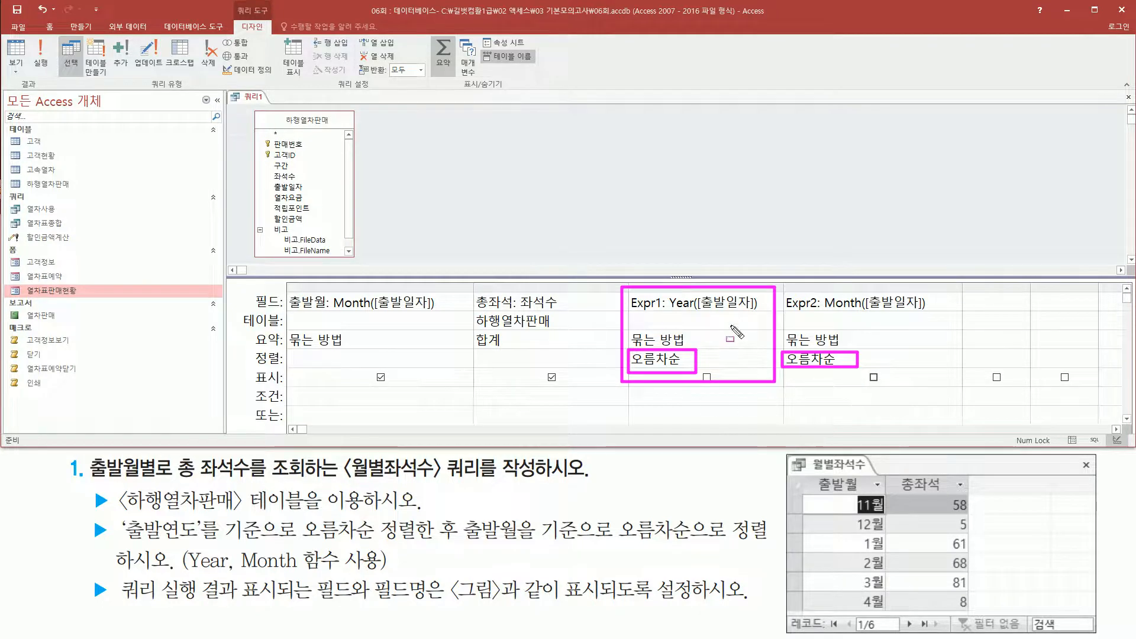
{"action": "mouse_move", "coordinate": [781, 287]}
{"action": "left_mouse_down"}
{"action": "mouse_move", "coordinate": [796, 320]}
{"action": "mouse_move", "coordinate": [880, 391]}
{"action": "mouse_move", "coordinate": [955, 377]}
{"action": "left_mouse_up"}
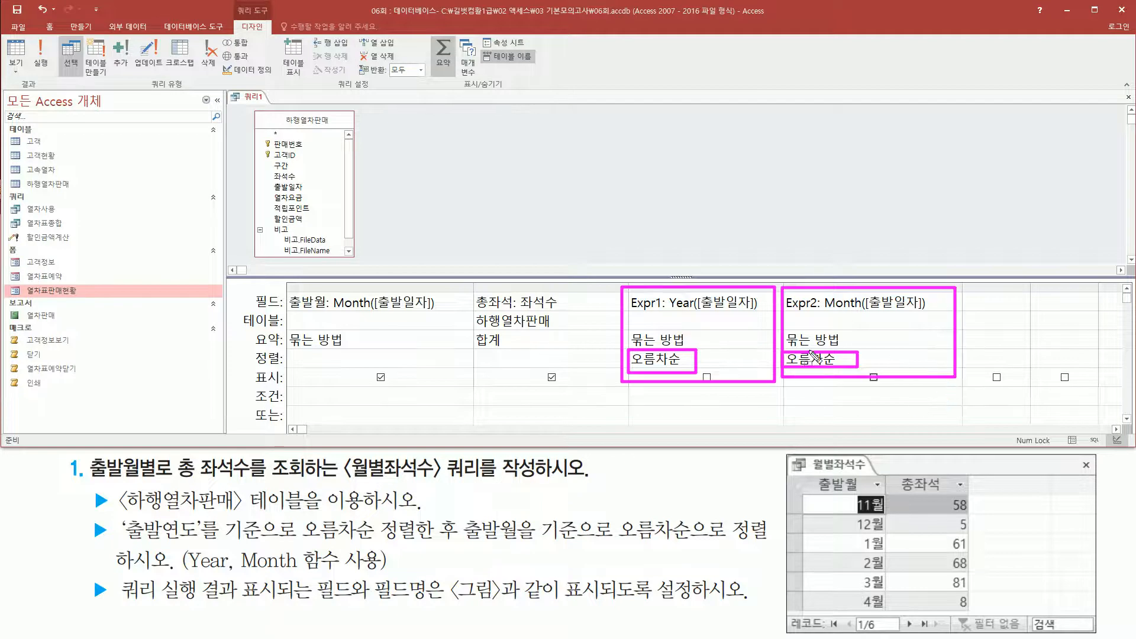
{"action": "left_click_drag", "start_coordinate": [333, 310], "coordinate": [440, 311]}
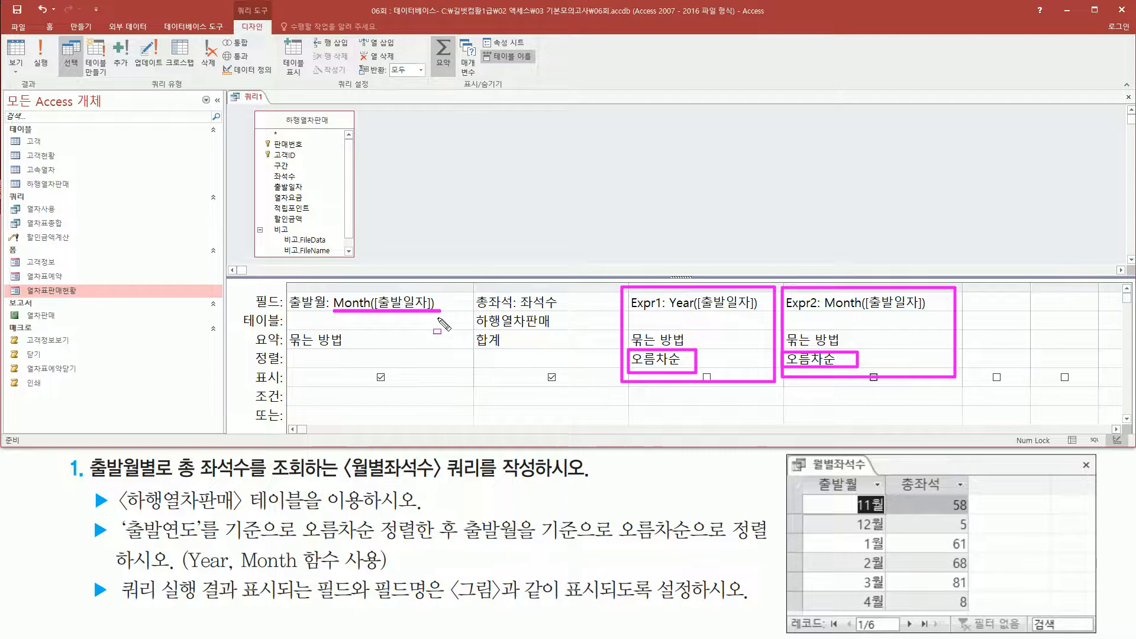
{"action": "left_click_drag", "start_coordinate": [303, 353], "coordinate": [400, 367]}
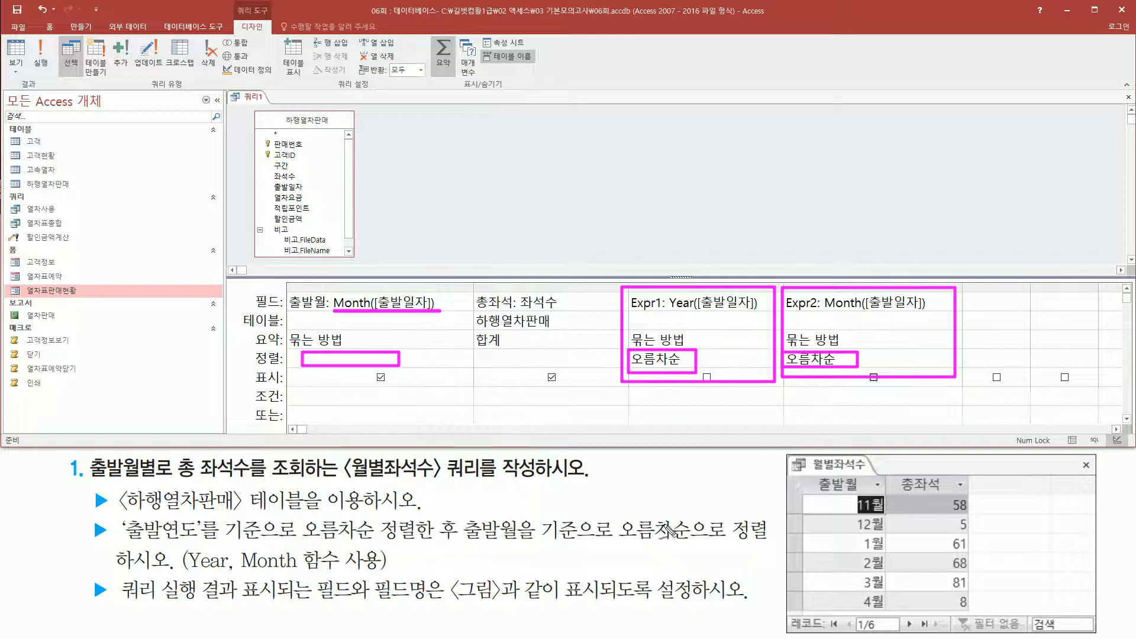
{"action": "left_click_drag", "start_coordinate": [716, 231], "coordinate": [686, 305]}
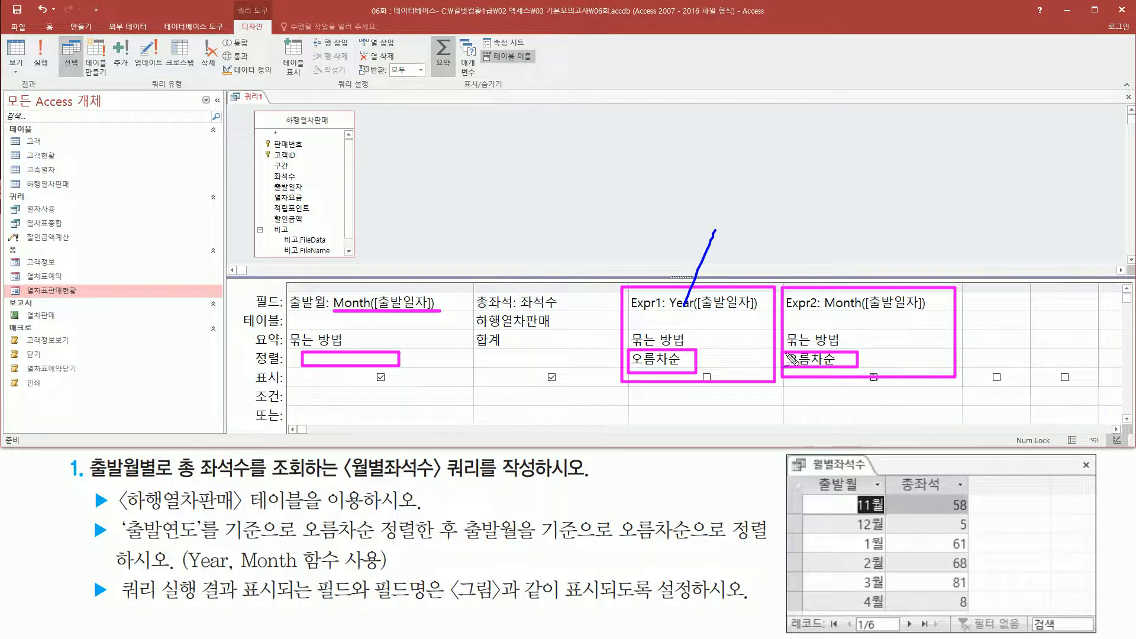
{"action": "mouse_move", "coordinate": [834, 253]}
{"action": "left_mouse_down"}
{"action": "mouse_move", "coordinate": [848, 260]}
{"action": "mouse_move", "coordinate": [826, 278]}
{"action": "mouse_move", "coordinate": [885, 275]}
{"action": "left_mouse_up"}
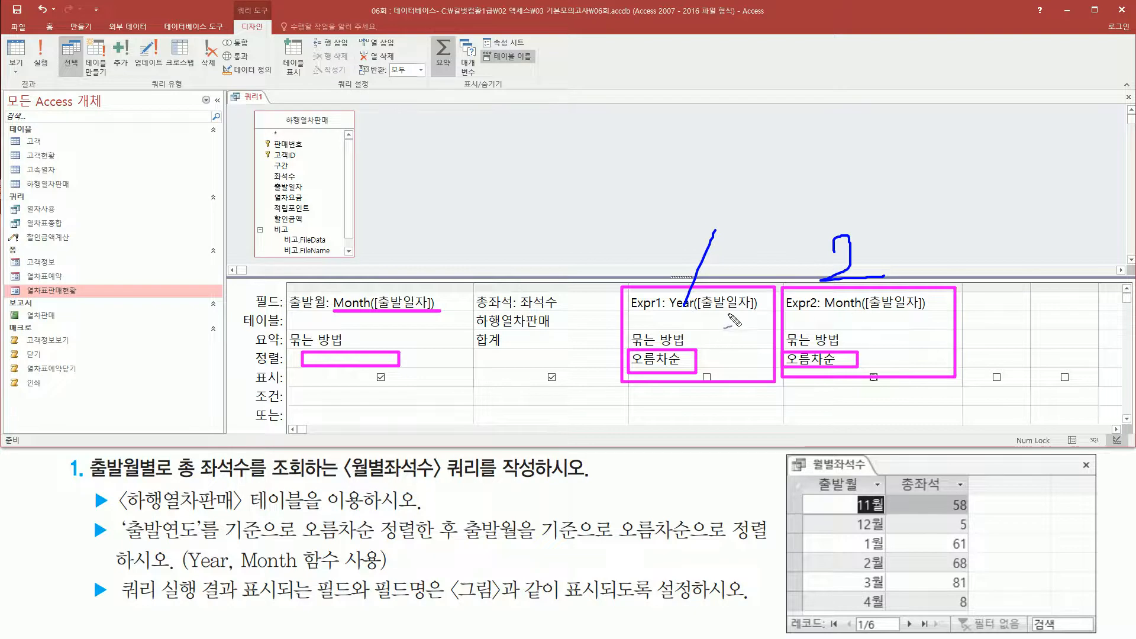
{"action": "mouse_move", "coordinate": [826, 307]}
{"action": "left_mouse_down"}
{"action": "mouse_move", "coordinate": [941, 306]}
{"action": "mouse_move", "coordinate": [834, 319]}
{"action": "left_mouse_up"}
{"action": "left_click_drag", "start_coordinate": [850, 363], "coordinate": [838, 374]}
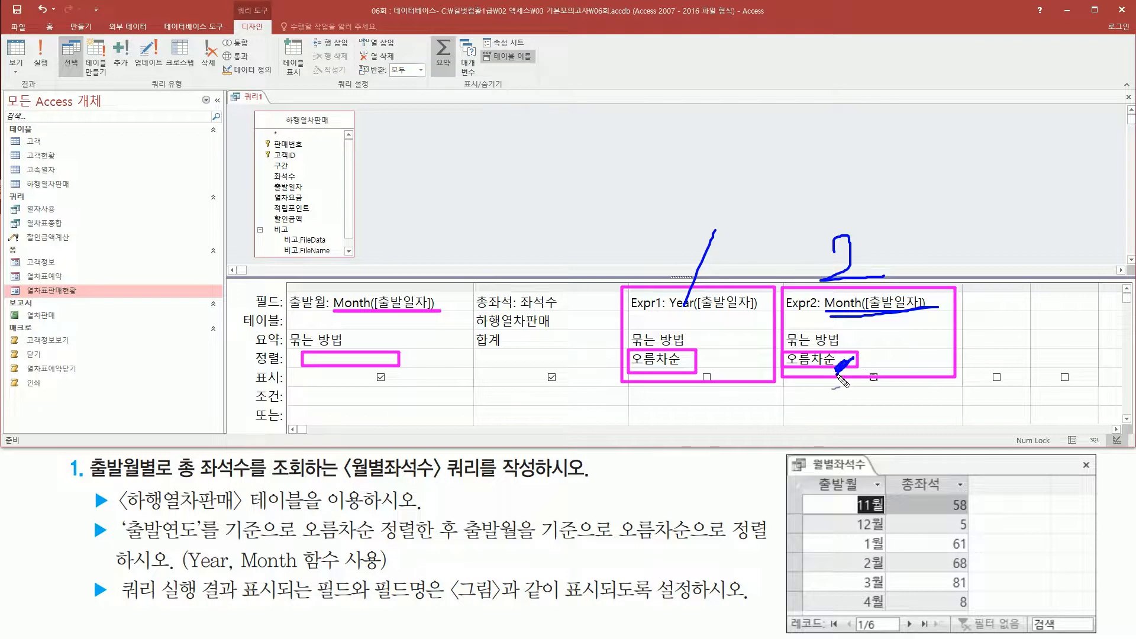
{"action": "left_click_drag", "start_coordinate": [352, 363], "coordinate": [385, 321]}
{"action": "left_click_drag", "start_coordinate": [399, 217], "coordinate": [387, 255]}
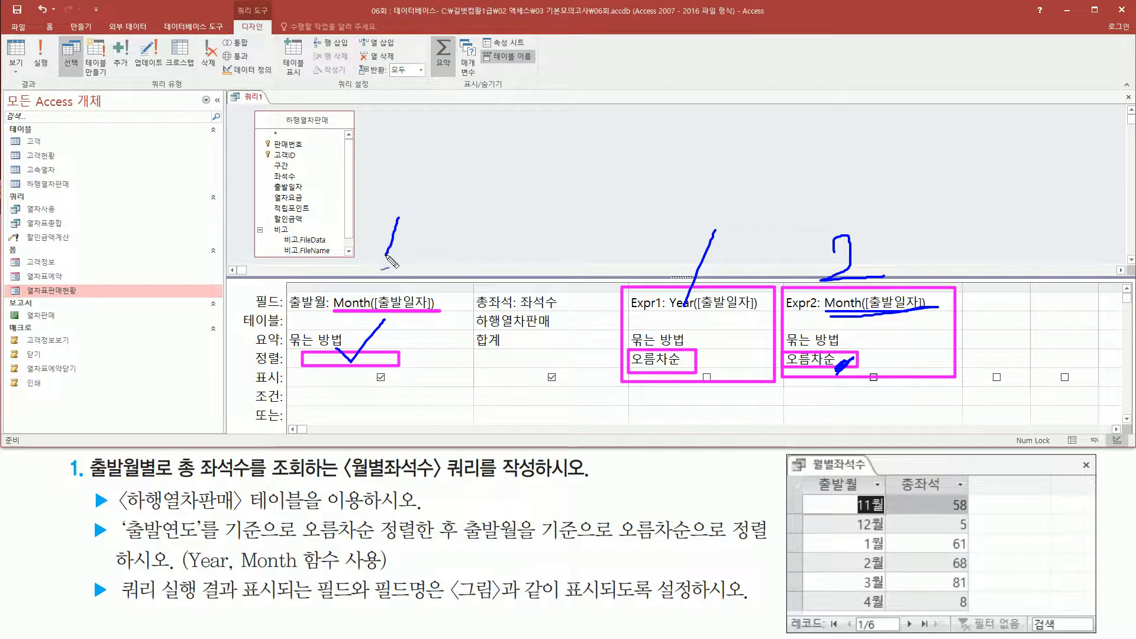
{"action": "mouse_move", "coordinate": [731, 379]}
{"action": "left_mouse_down"}
{"action": "mouse_move", "coordinate": [691, 399]}
{"action": "mouse_move", "coordinate": [689, 244]}
{"action": "mouse_move", "coordinate": [687, 405]}
{"action": "mouse_move", "coordinate": [663, 423]}
{"action": "left_mouse_up"}
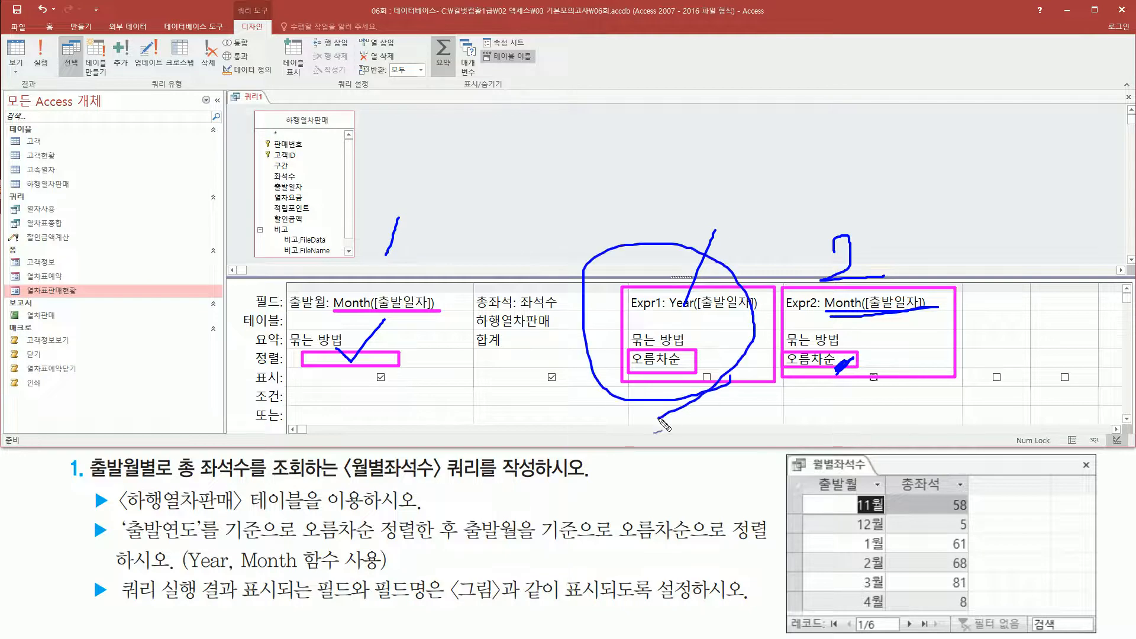
{"action": "mouse_move", "coordinate": [625, 225]}
{"action": "left_mouse_down"}
{"action": "mouse_move", "coordinate": [632, 214]}
{"action": "mouse_move", "coordinate": [648, 227]}
{"action": "mouse_move", "coordinate": [631, 244]}
{"action": "mouse_move", "coordinate": [685, 230]}
{"action": "left_mouse_up"}
{"action": "key", "text": "Escape"}
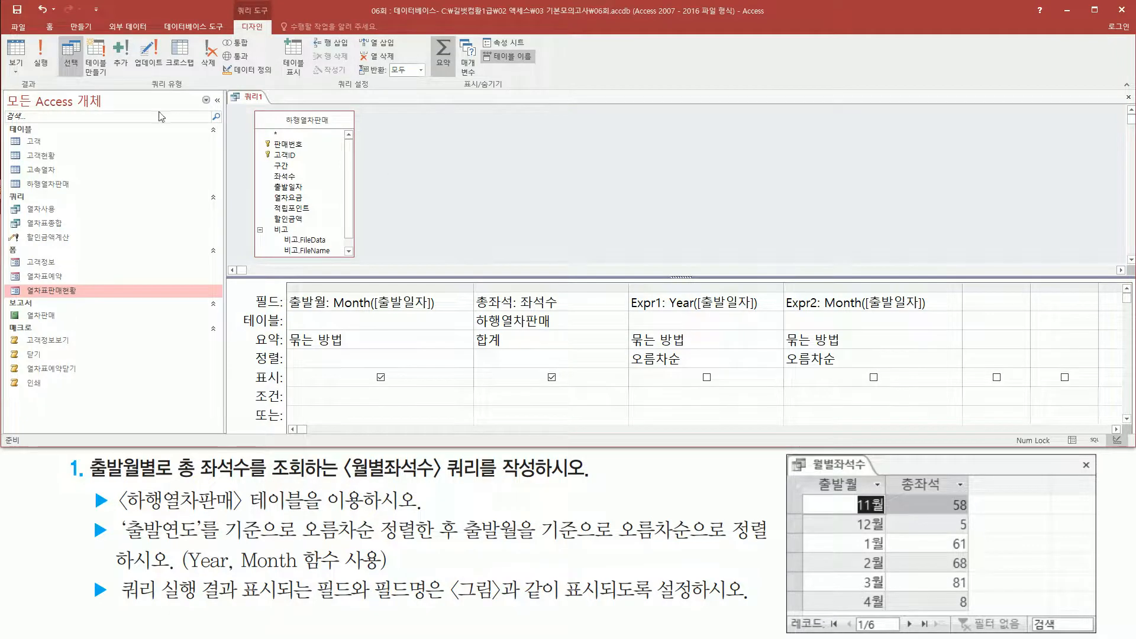
Run the query and compare its 출발월 and 총좌석 rows with the reference picture.
{"action": "left_click", "coordinate": [44, 64]}
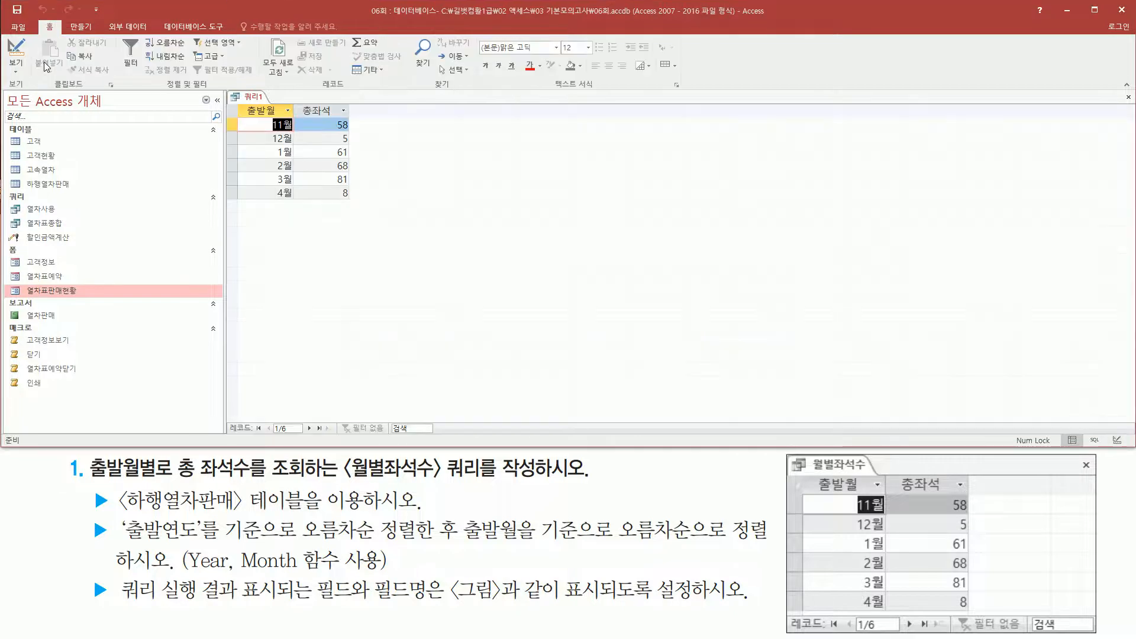
{"action": "mouse_move", "coordinate": [238, 102]}
{"action": "left_mouse_down"}
{"action": "mouse_move", "coordinate": [332, 203]}
{"action": "mouse_move", "coordinate": [356, 209]}
{"action": "left_mouse_up"}
{"action": "left_click_drag", "start_coordinate": [801, 470], "coordinate": [975, 617]}
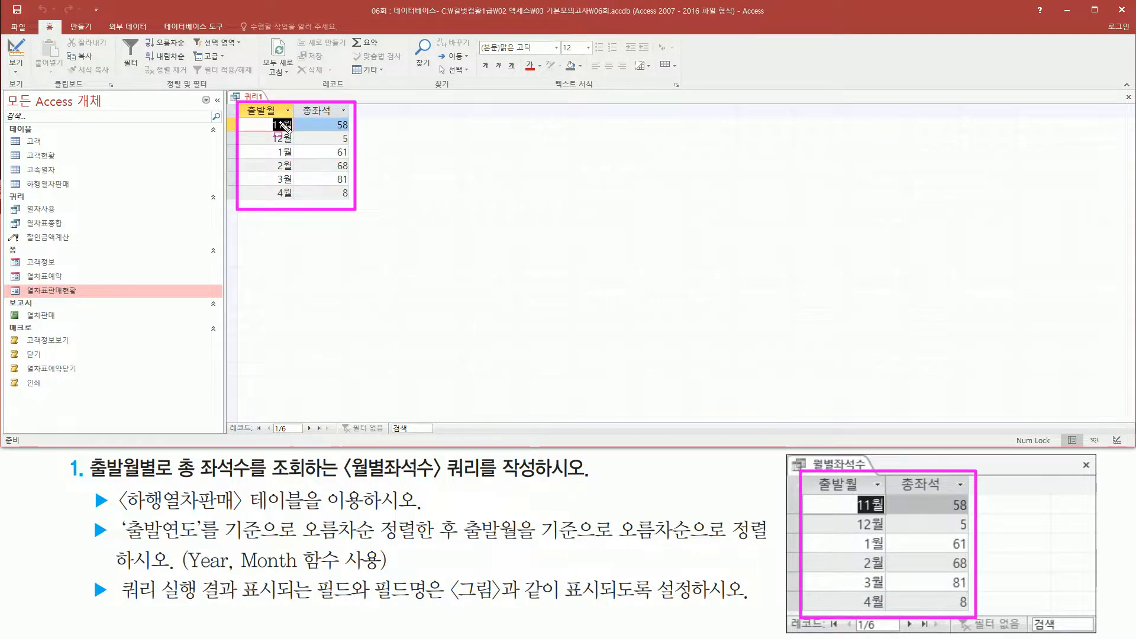
{"action": "key", "text": "Escape"}
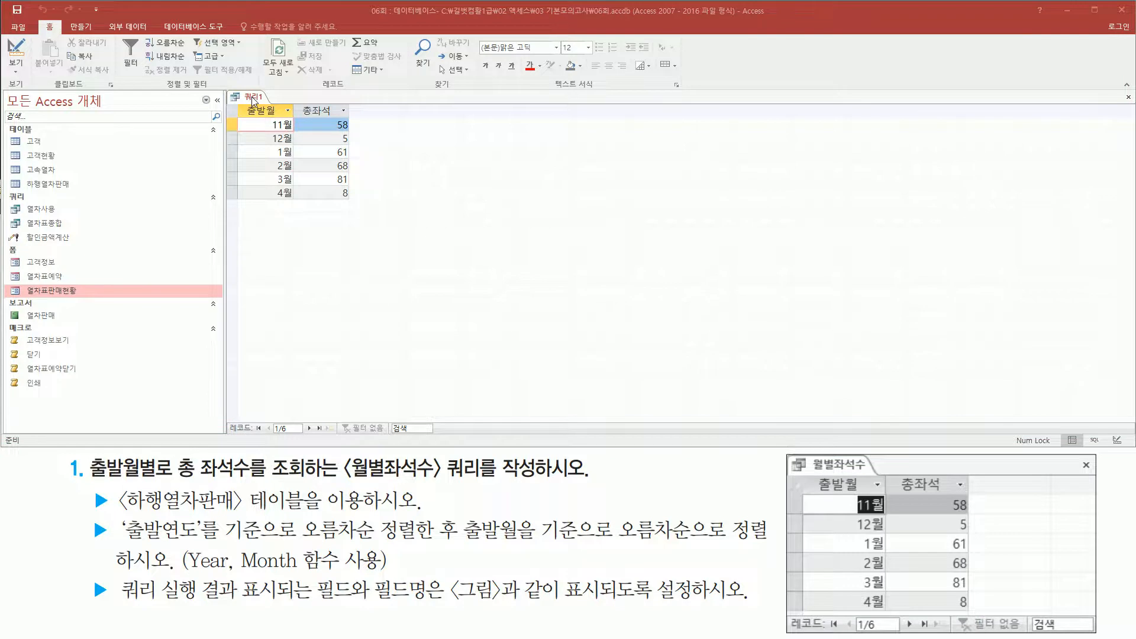
Close the query and save it under the name 월별좌석수.
{"action": "right_click", "coordinate": [254, 99]}
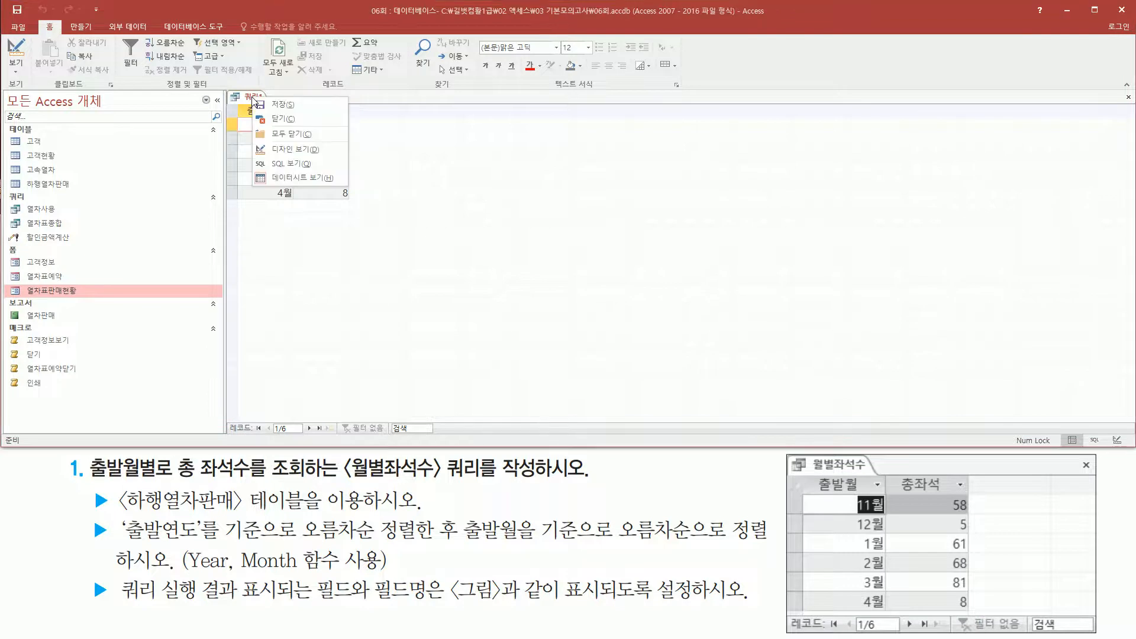
{"action": "left_click", "coordinate": [287, 120]}
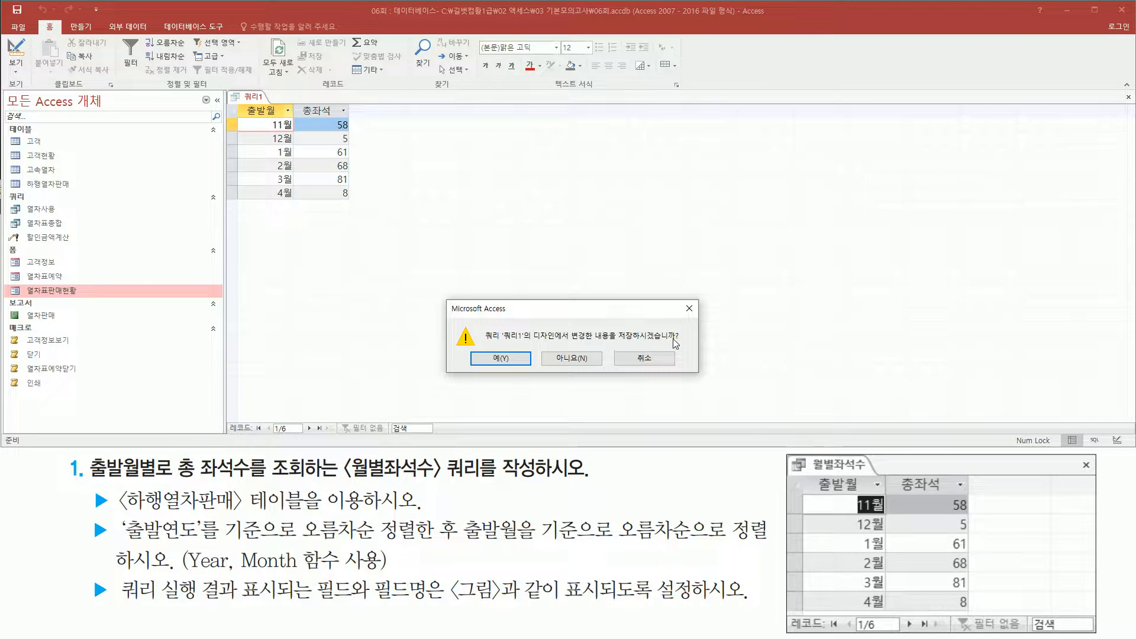
{"action": "left_click_drag", "start_coordinate": [477, 349], "coordinate": [524, 368]}
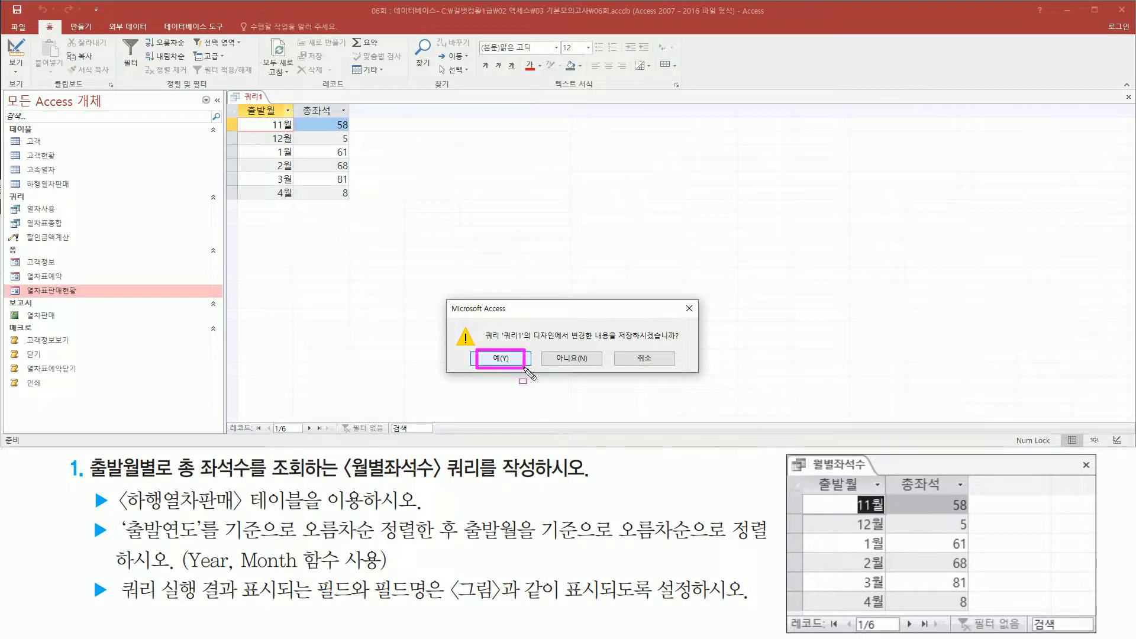
{"action": "key", "text": "Escape"}
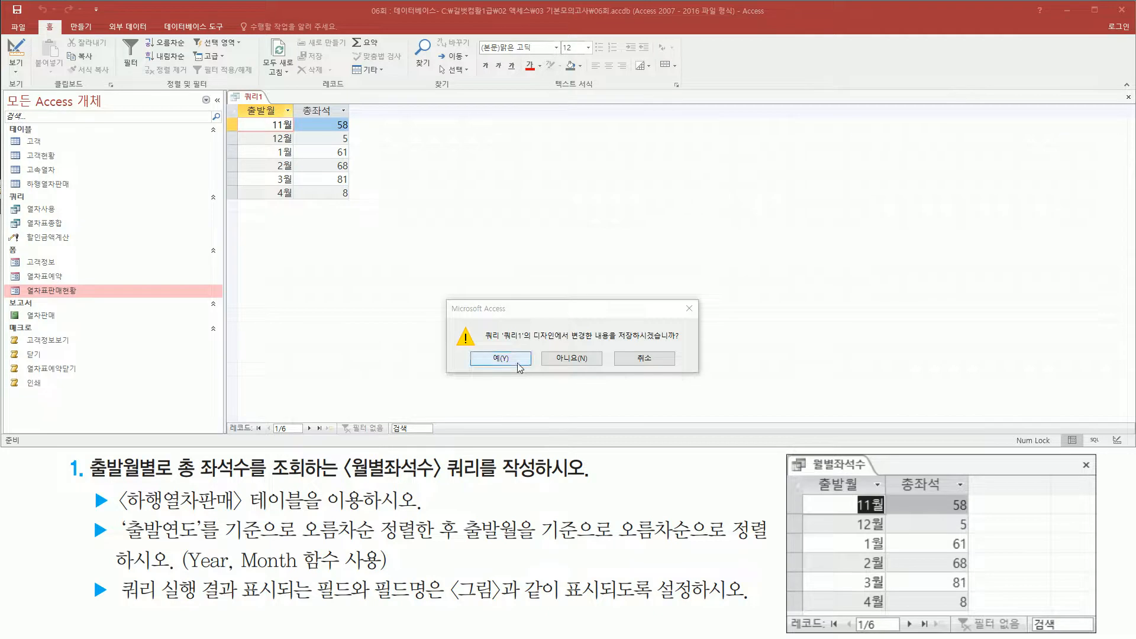
{"action": "left_click", "coordinate": [519, 363]}
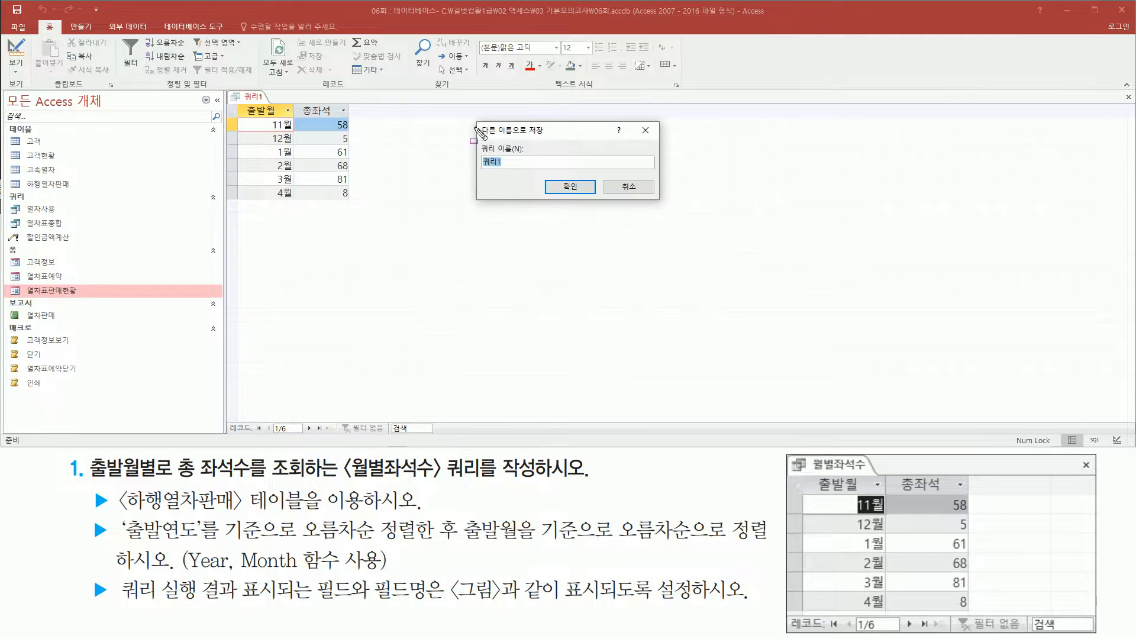
{"action": "left_click_drag", "start_coordinate": [476, 119], "coordinate": [665, 204]}
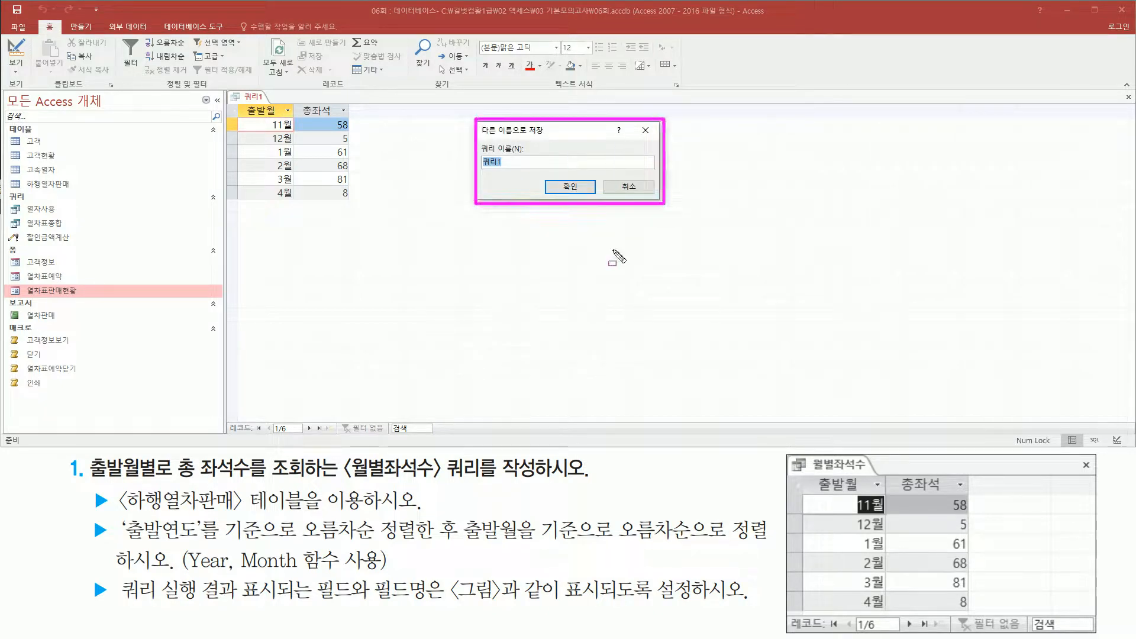
{"action": "left_click_drag", "start_coordinate": [351, 476], "coordinate": [539, 476]}
{"action": "key", "text": "Escape"}
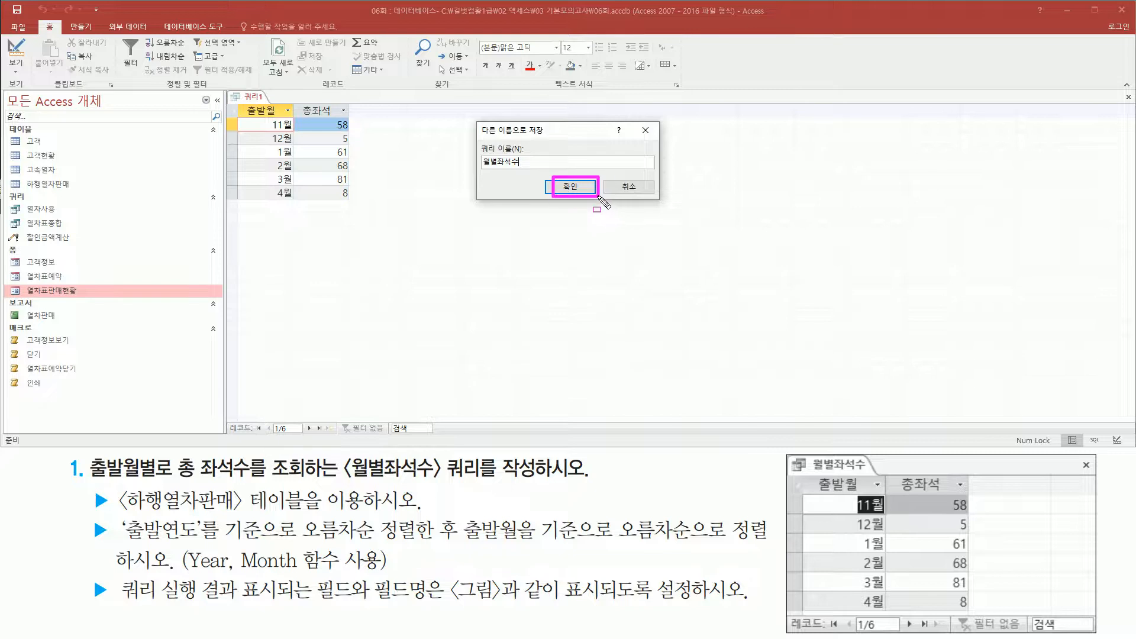
{"action": "left_click", "coordinate": [565, 187]}
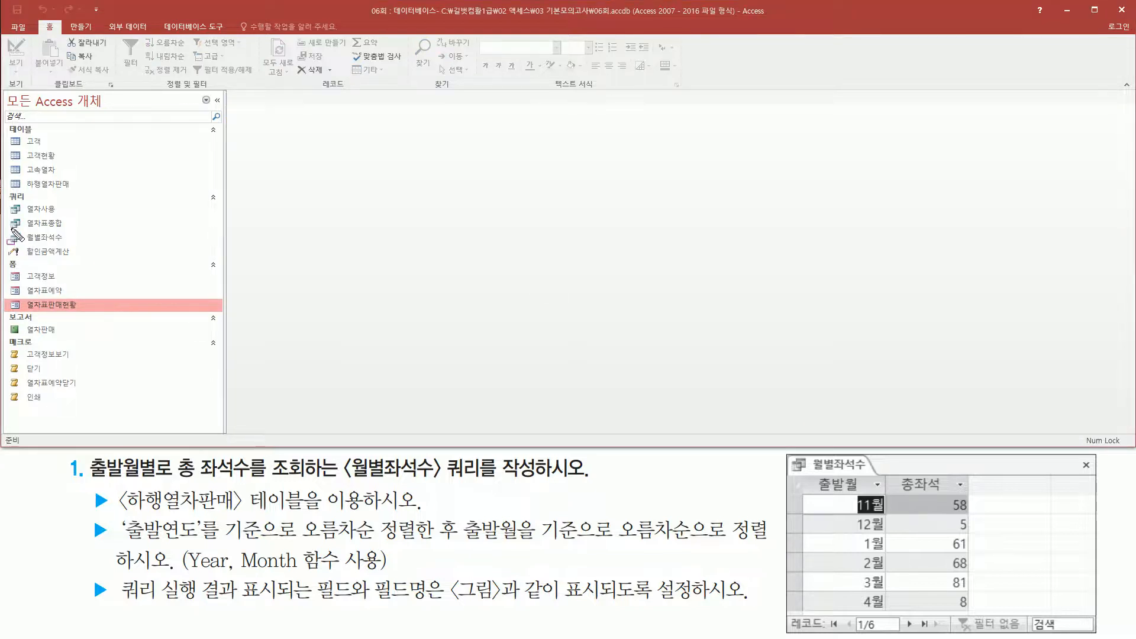
{"action": "left_click_drag", "start_coordinate": [9, 229], "coordinate": [70, 246]}
{"action": "key", "text": "Escape"}
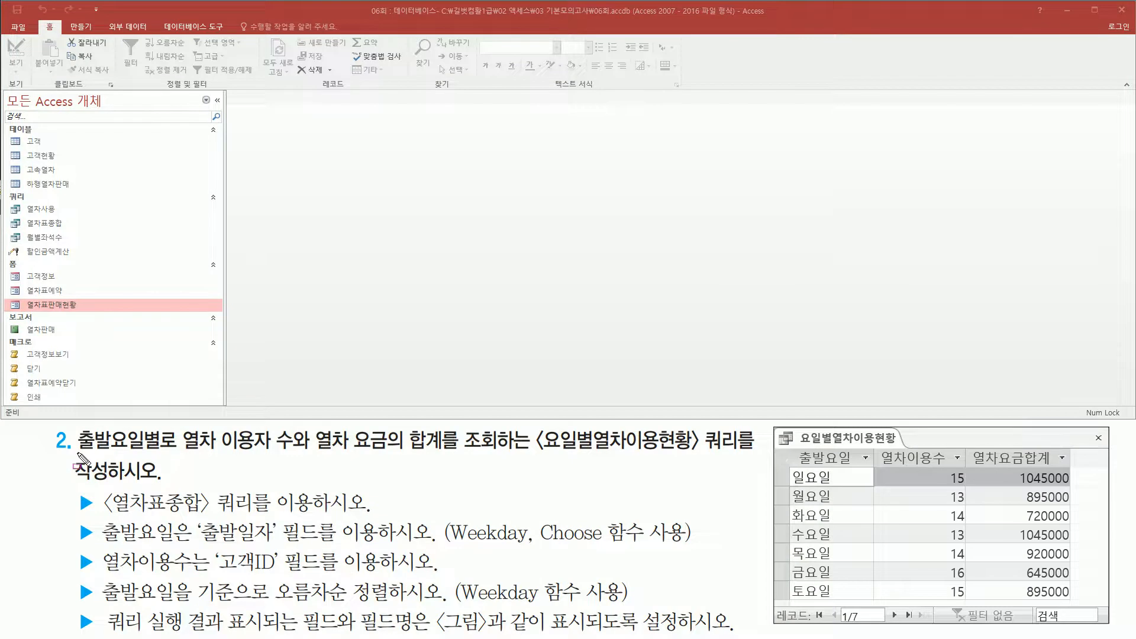
Read the second task's requirements for the 요일별열차이용현황 query, including its source query and the expected output columns.
{"action": "mouse_move", "coordinate": [78, 454]}
{"action": "left_mouse_down"}
{"action": "mouse_move", "coordinate": [155, 456]}
{"action": "mouse_move", "coordinate": [163, 427]}
{"action": "mouse_move", "coordinate": [261, 458]}
{"action": "mouse_move", "coordinate": [441, 454]}
{"action": "left_mouse_up"}
{"action": "left_click_drag", "start_coordinate": [537, 456], "coordinate": [696, 457]}
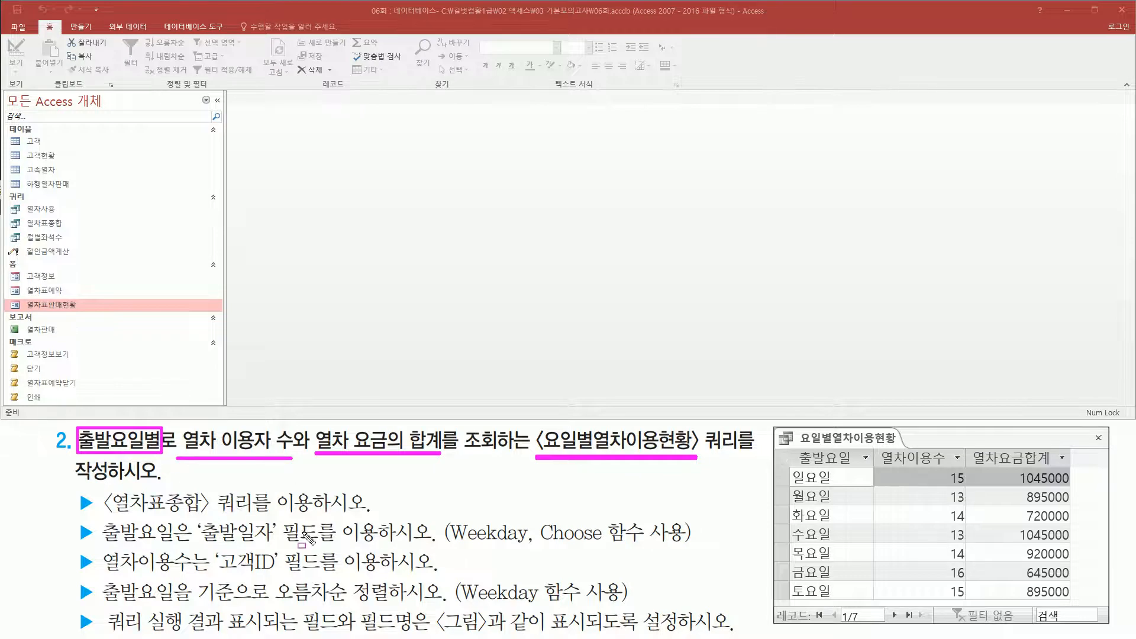
{"action": "left_click_drag", "start_coordinate": [790, 469], "coordinate": [836, 490]}
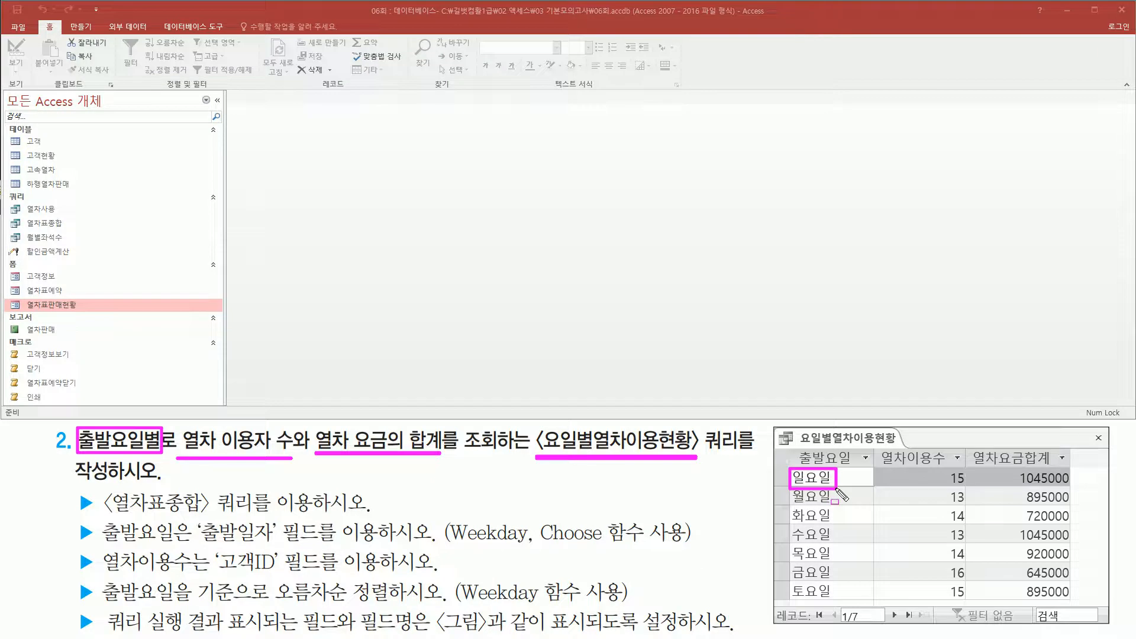
{"action": "left_click_drag", "start_coordinate": [894, 489], "coordinate": [1076, 489]}
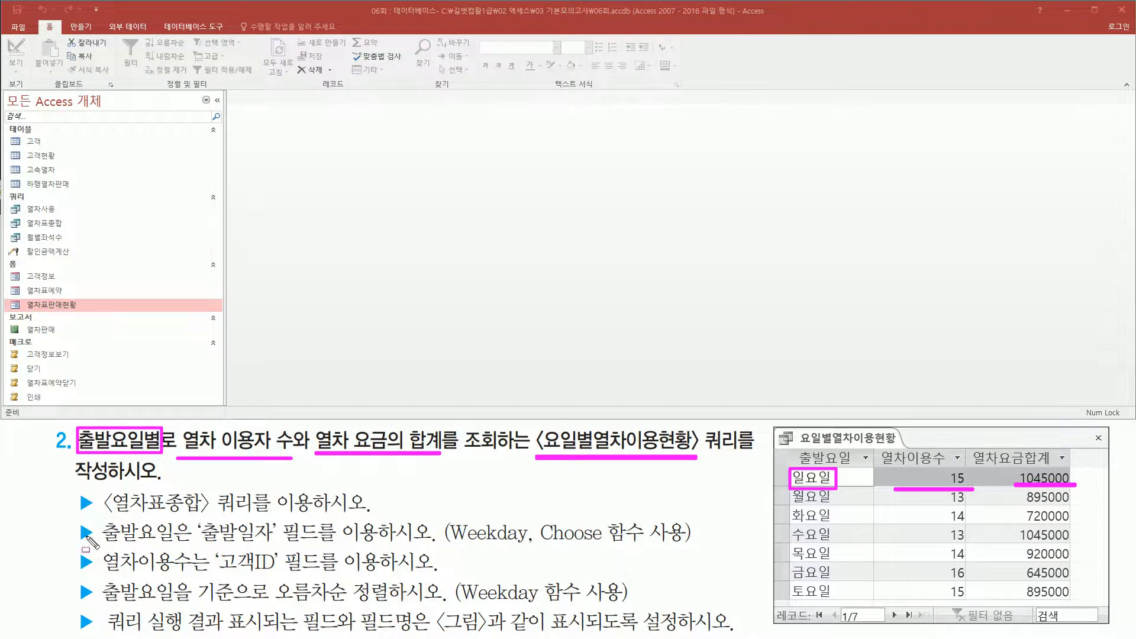
{"action": "left_click_drag", "start_coordinate": [107, 514], "coordinate": [255, 513]}
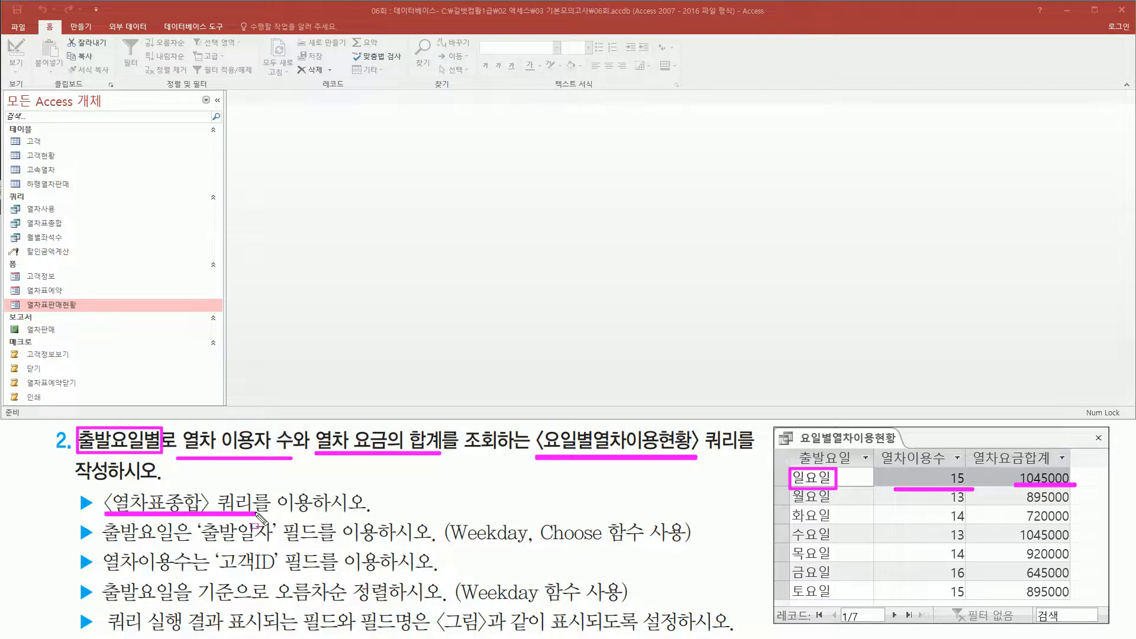
{"action": "key", "text": "Escape"}
{"action": "left_click", "coordinate": [402, 181]}
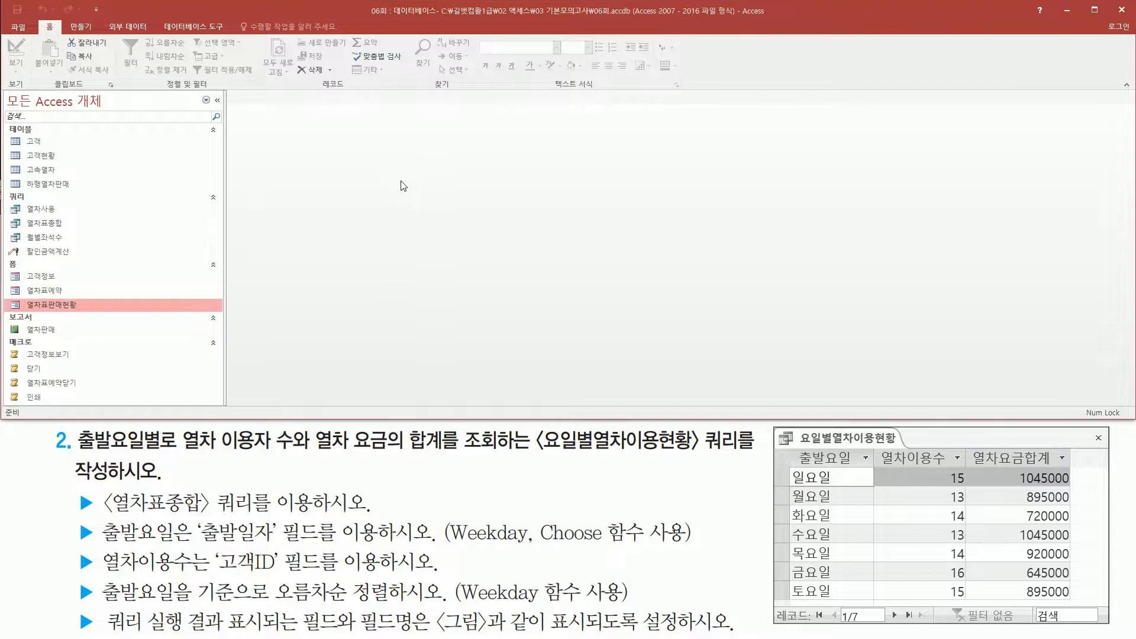
Create a new query in design view.
{"action": "key", "text": "ctrl+2"}
{"action": "left_click_drag", "start_coordinate": [64, 16], "coordinate": [90, 33]}
{"action": "key", "text": "Escape"}
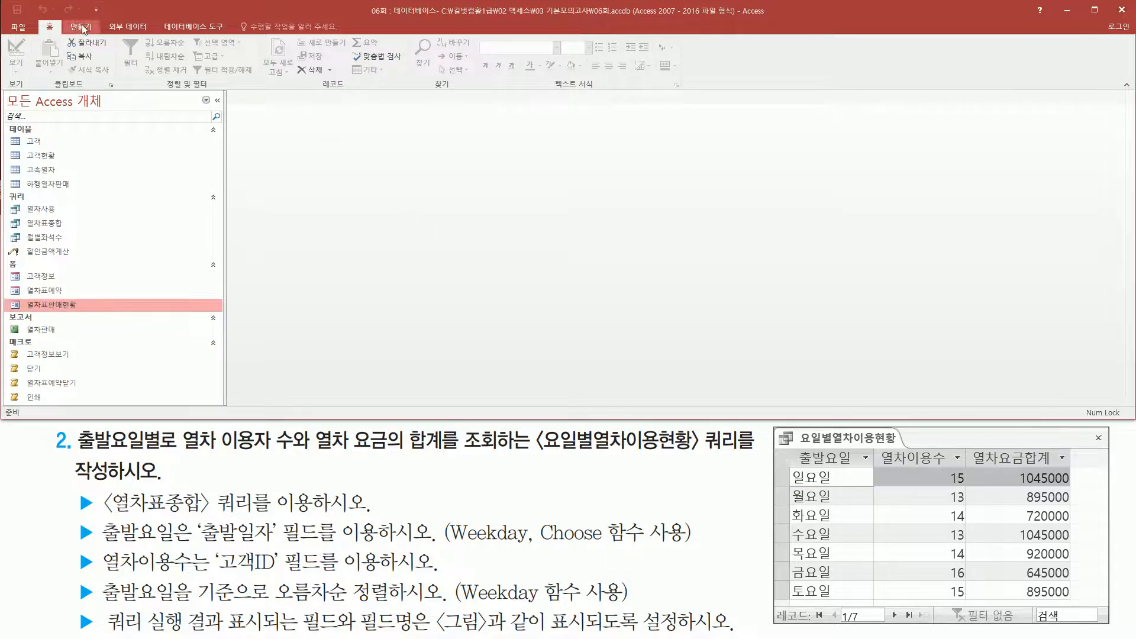
{"action": "left_click", "coordinate": [82, 27]}
{"action": "key", "text": "ctrl+2"}
{"action": "left_click_drag", "start_coordinate": [172, 35], "coordinate": [204, 84]}
{"action": "key", "text": "Escape"}
{"action": "left_click", "coordinate": [186, 56]}
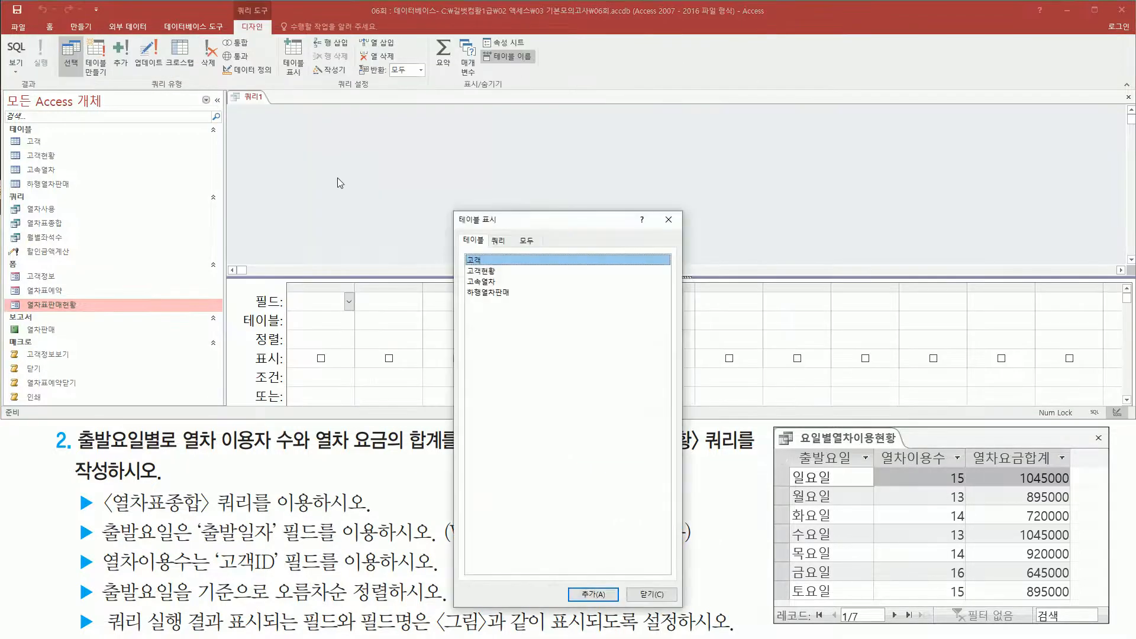
Add the 열차표종합 query as the data source of the new query and finish adding sources.
{"action": "left_click_drag", "start_coordinate": [535, 226], "coordinate": [561, 120]}
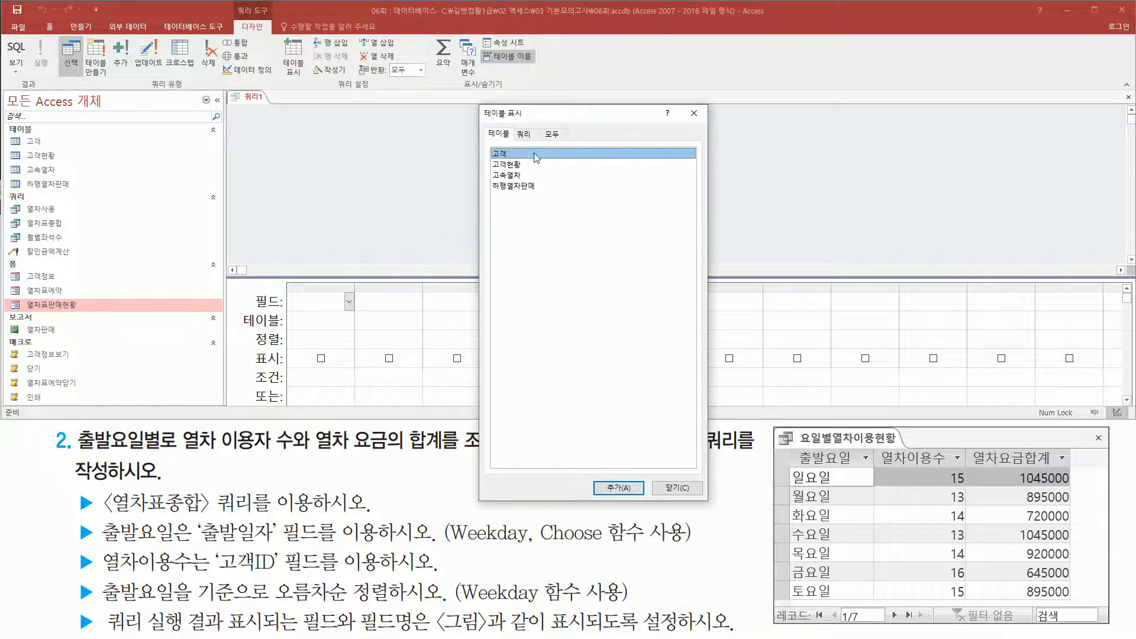
{"action": "mouse_move", "coordinate": [100, 485]}
{"action": "left_mouse_down"}
{"action": "mouse_move", "coordinate": [117, 519]}
{"action": "mouse_move", "coordinate": [258, 521]}
{"action": "left_mouse_up"}
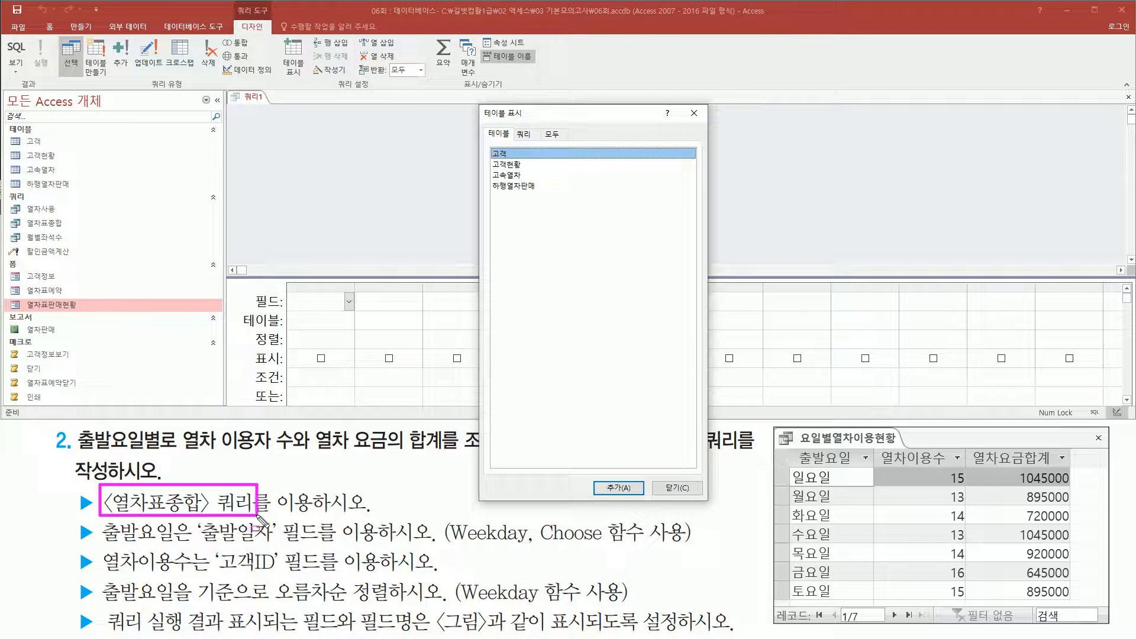
{"action": "left_click_drag", "start_coordinate": [516, 126], "coordinate": [538, 140]}
{"action": "left_click", "coordinate": [531, 136]}
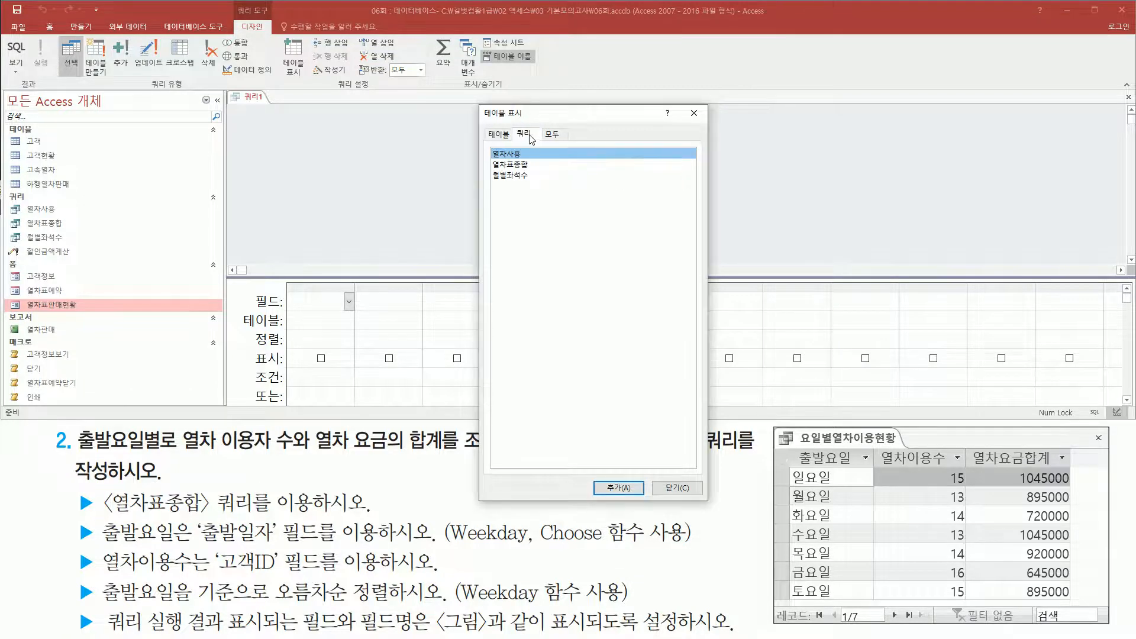
{"action": "left_click", "coordinate": [527, 165]}
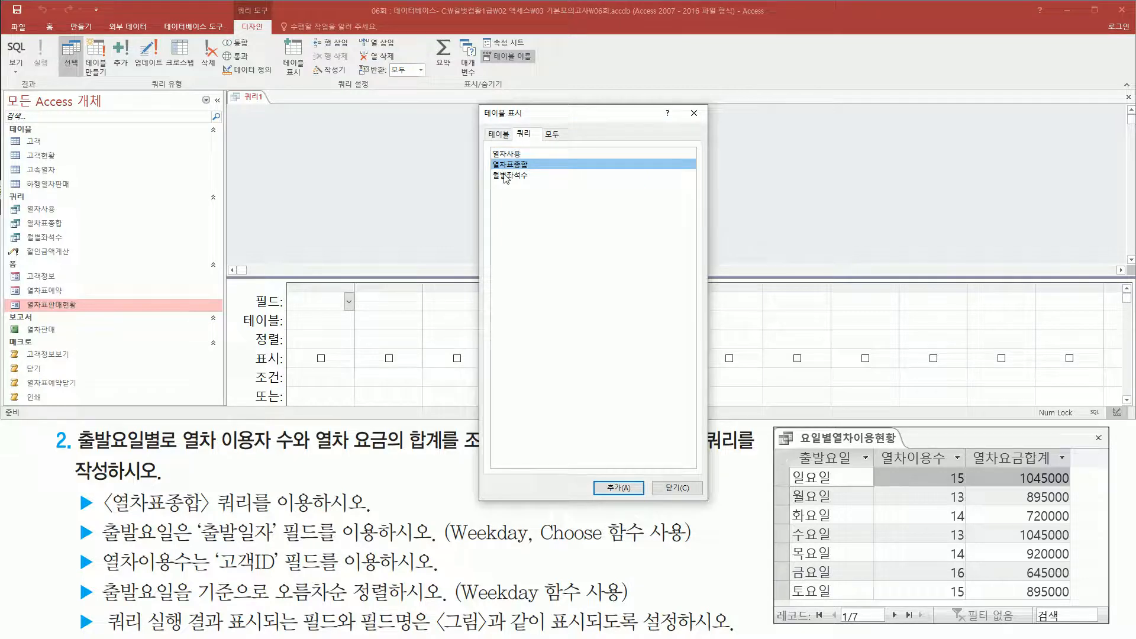
{"action": "double_click", "coordinate": [513, 167]}
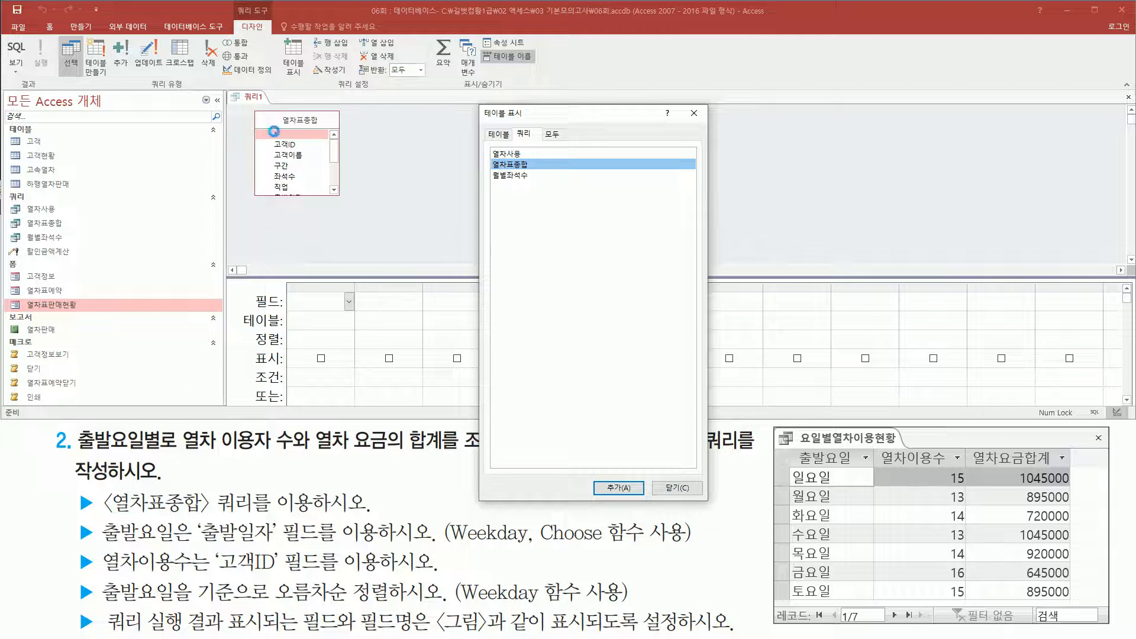
{"action": "mouse_move", "coordinate": [249, 107]}
{"action": "left_mouse_down"}
{"action": "mouse_move", "coordinate": [287, 188]}
{"action": "mouse_move", "coordinate": [353, 206]}
{"action": "left_mouse_up"}
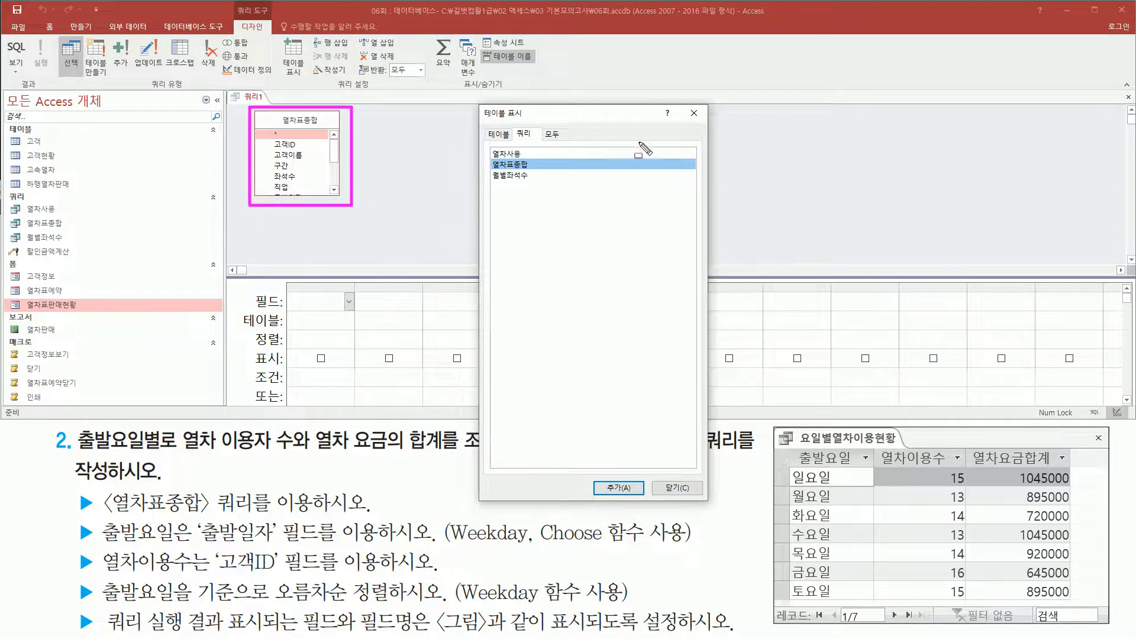
{"action": "left_click_drag", "start_coordinate": [682, 104], "coordinate": [706, 125]}
{"action": "key", "text": "Escape"}
{"action": "left_click", "coordinate": [694, 113]}
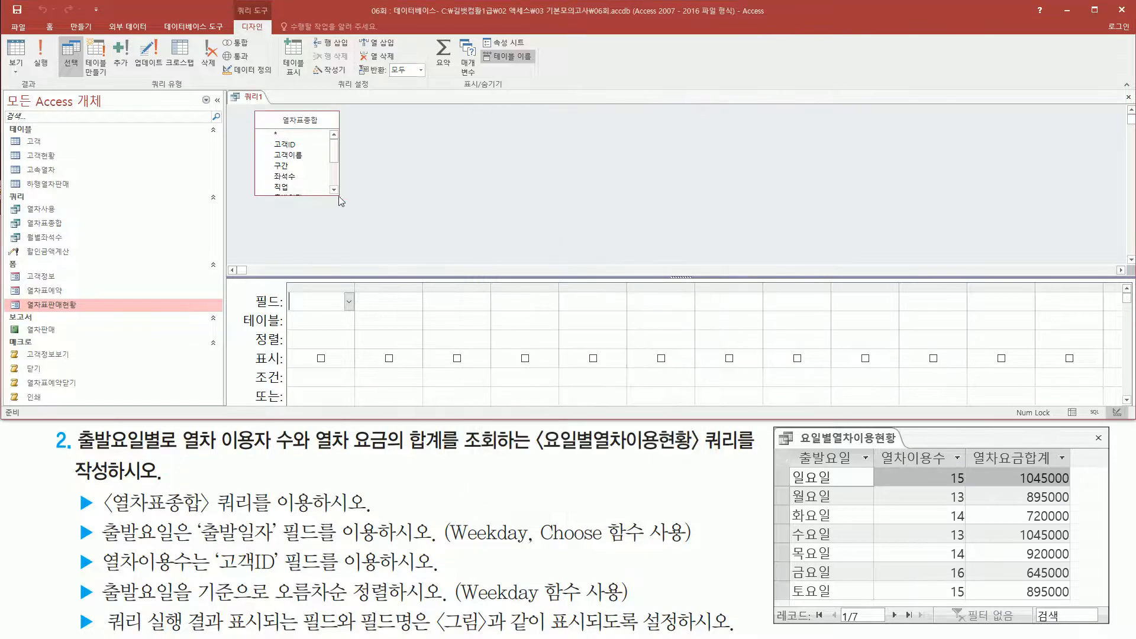
Enlarge the 열차표종합 field list to show all its fields and add 출발일자 as the first query column.
{"action": "left_click_drag", "start_coordinate": [339, 197], "coordinate": [347, 261]}
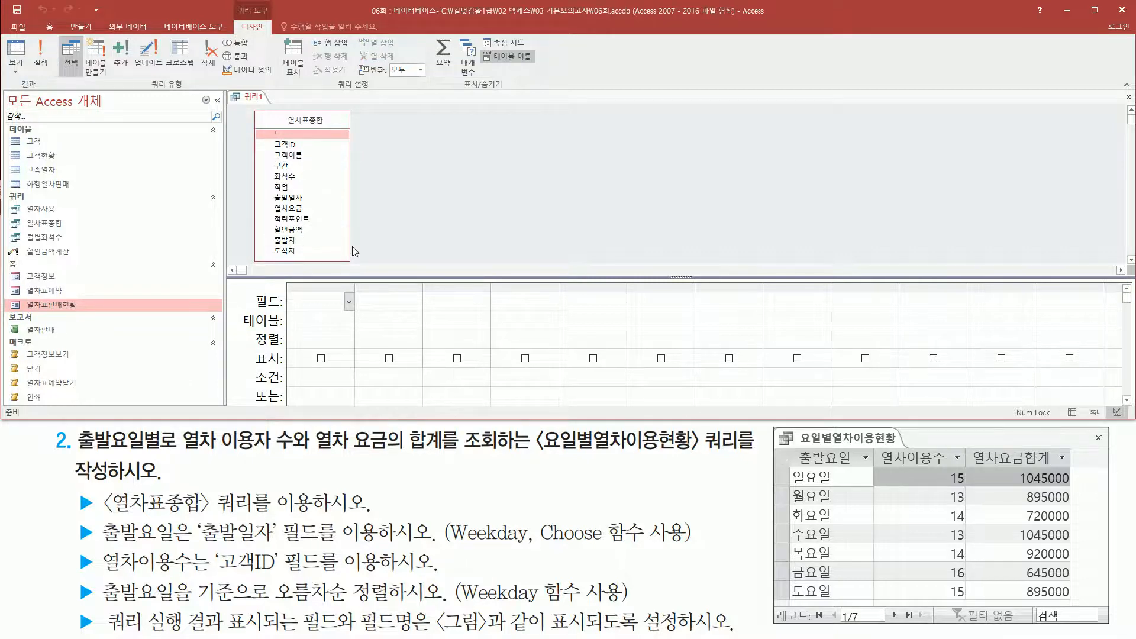
{"action": "mouse_move", "coordinate": [790, 447]}
{"action": "left_mouse_down"}
{"action": "mouse_move", "coordinate": [829, 573]}
{"action": "mouse_move", "coordinate": [859, 609]}
{"action": "mouse_move", "coordinate": [875, 599]}
{"action": "left_mouse_up"}
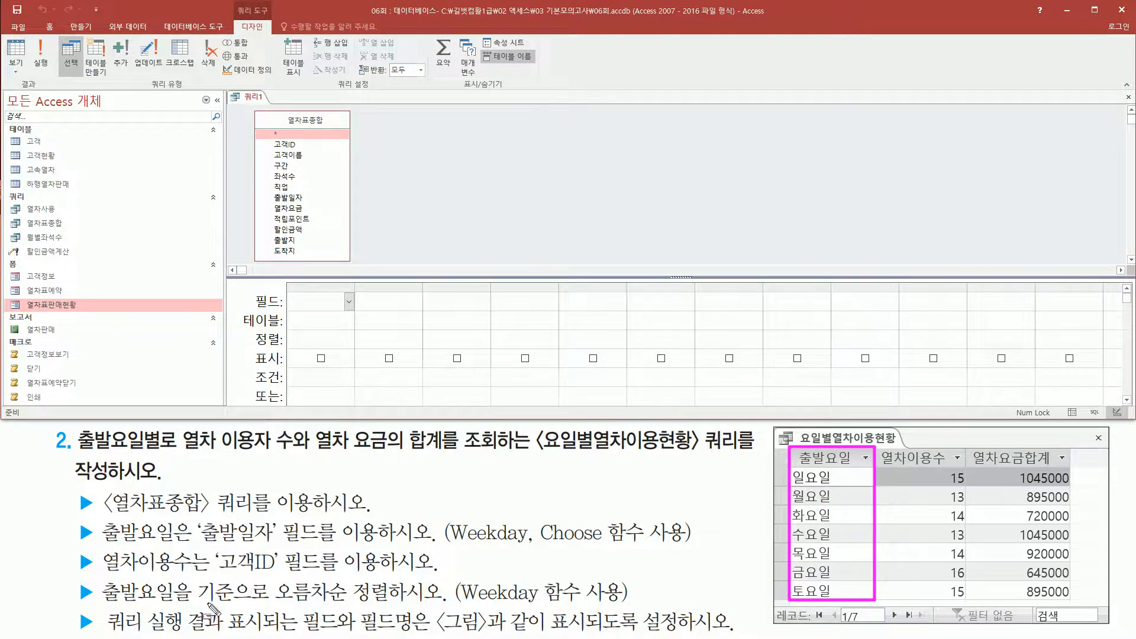
{"action": "left_click_drag", "start_coordinate": [100, 540], "coordinate": [684, 542]}
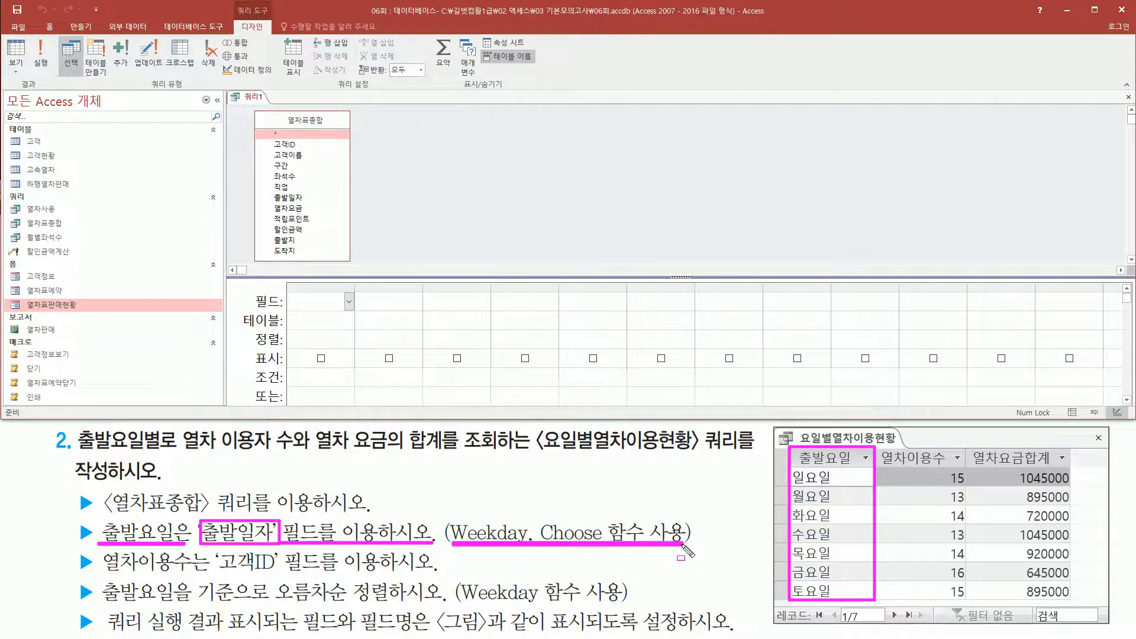
{"action": "mouse_move", "coordinate": [290, 197]}
{"action": "left_mouse_down"}
{"action": "mouse_move", "coordinate": [320, 204]}
{"action": "mouse_move", "coordinate": [340, 287]}
{"action": "left_mouse_up"}
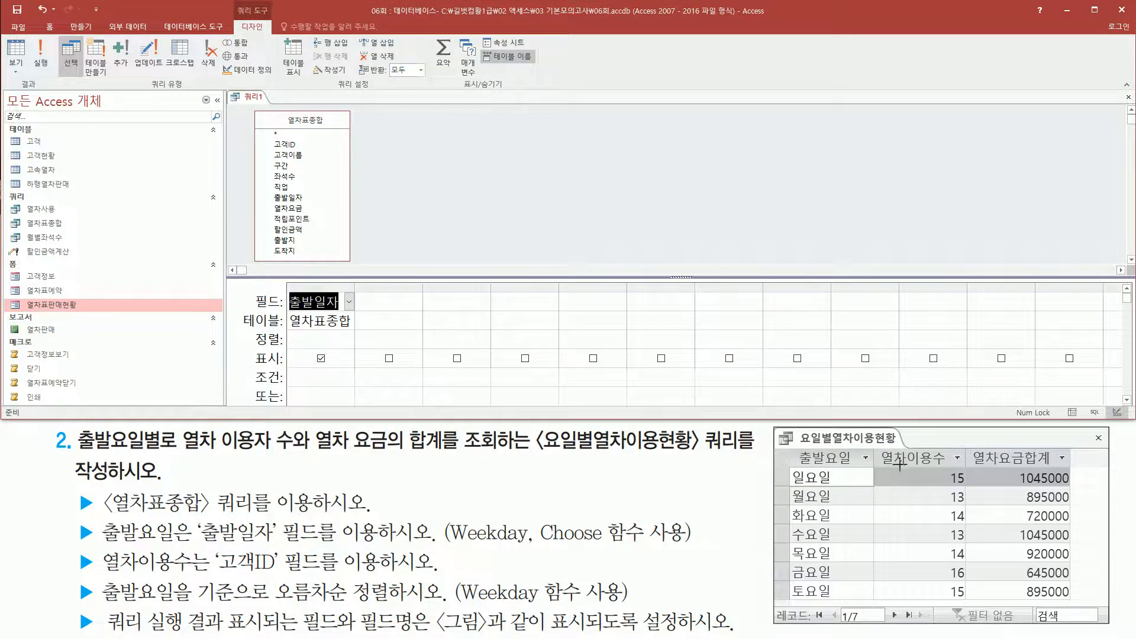
Add the 고객ID field as the second query column, the source for 열차이용수.
{"action": "left_click_drag", "start_coordinate": [876, 450], "coordinate": [953, 468]}
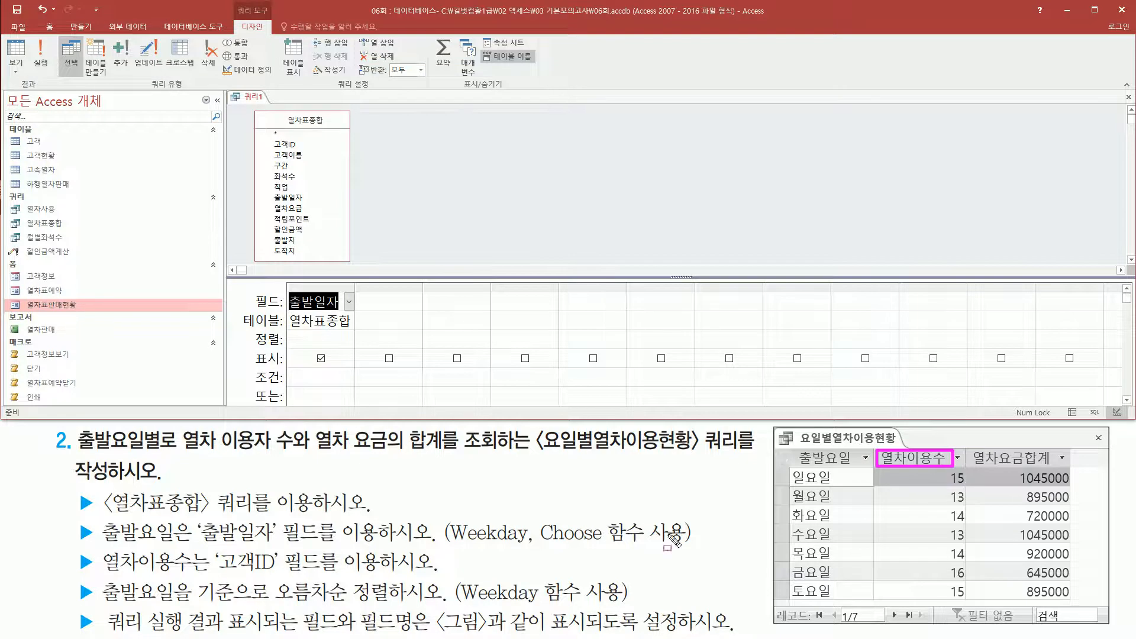
{"action": "left_click_drag", "start_coordinate": [101, 571], "coordinate": [282, 575]}
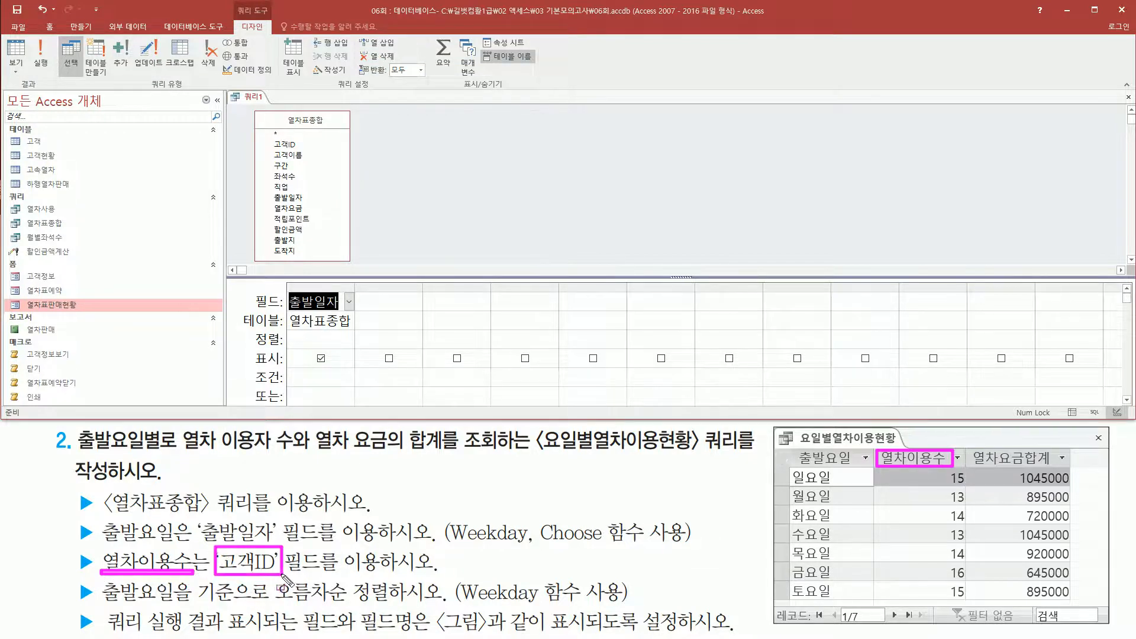
{"action": "key", "text": "Escape"}
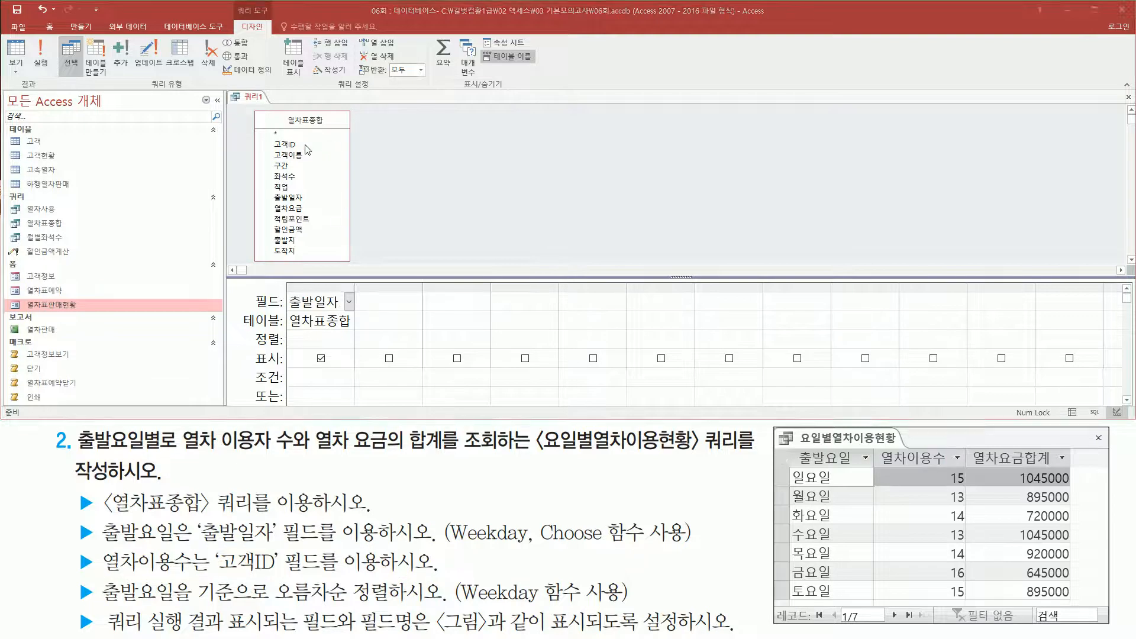
{"action": "left_click", "coordinate": [305, 144]}
{"action": "double_click", "coordinate": [304, 144]}
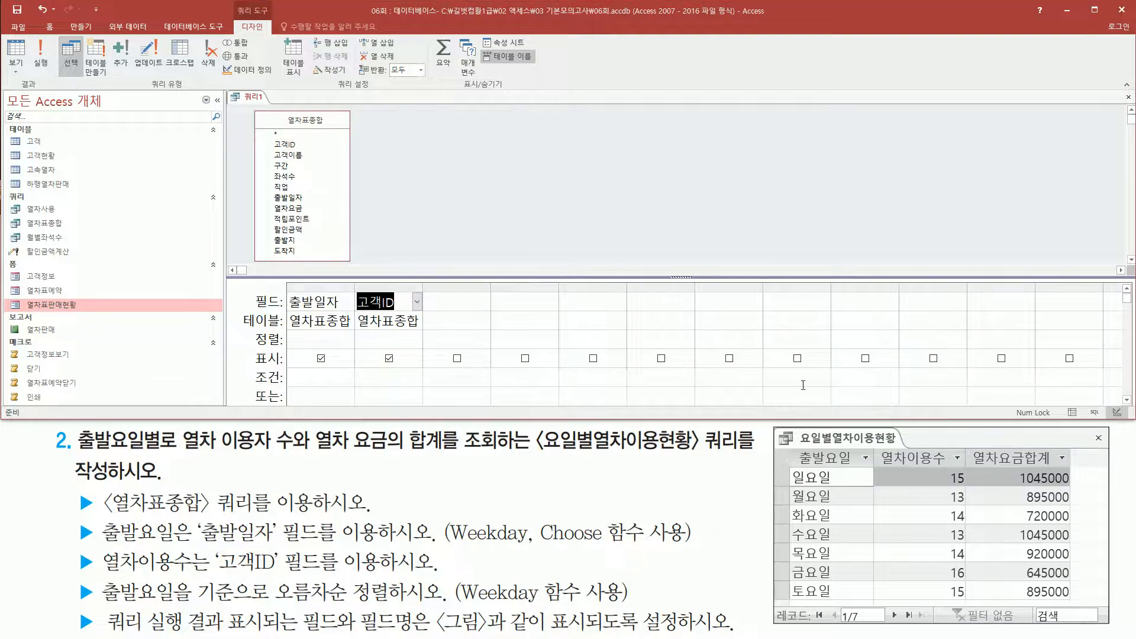
Add the 열차요금 field as the third query column, the source for 열차요금합계.
{"action": "mouse_move", "coordinate": [967, 443]}
{"action": "left_mouse_down"}
{"action": "mouse_move", "coordinate": [1076, 487]}
{"action": "mouse_move", "coordinate": [1077, 604]}
{"action": "left_mouse_up"}
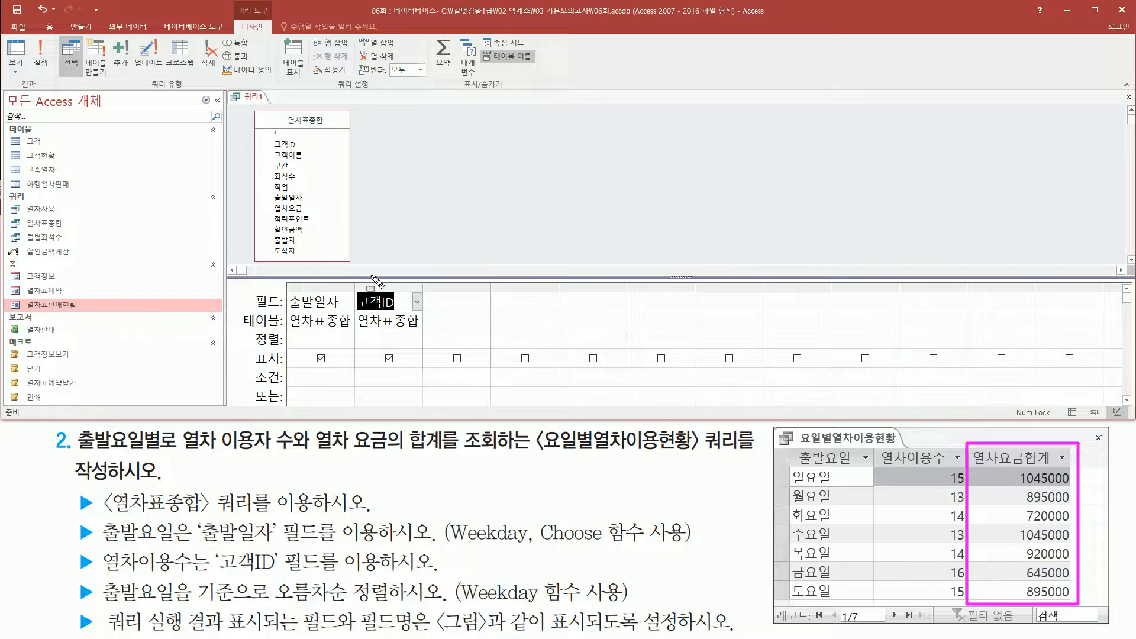
{"action": "left_click_drag", "start_coordinate": [272, 203], "coordinate": [314, 214]}
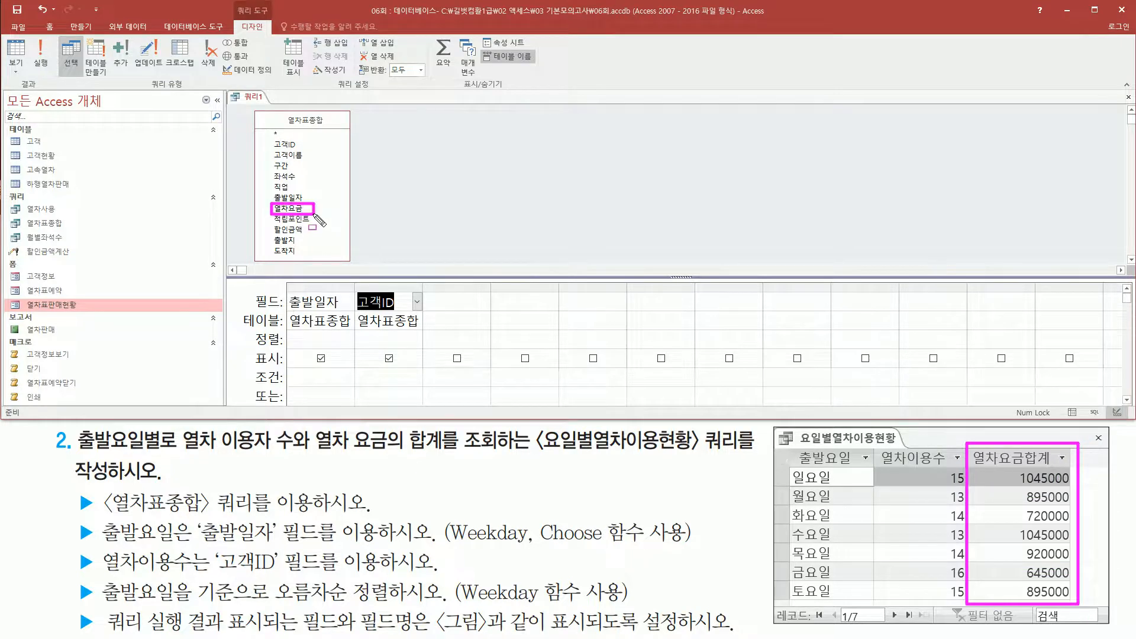
{"action": "key", "text": "Escape"}
{"action": "left_click", "coordinate": [296, 210]}
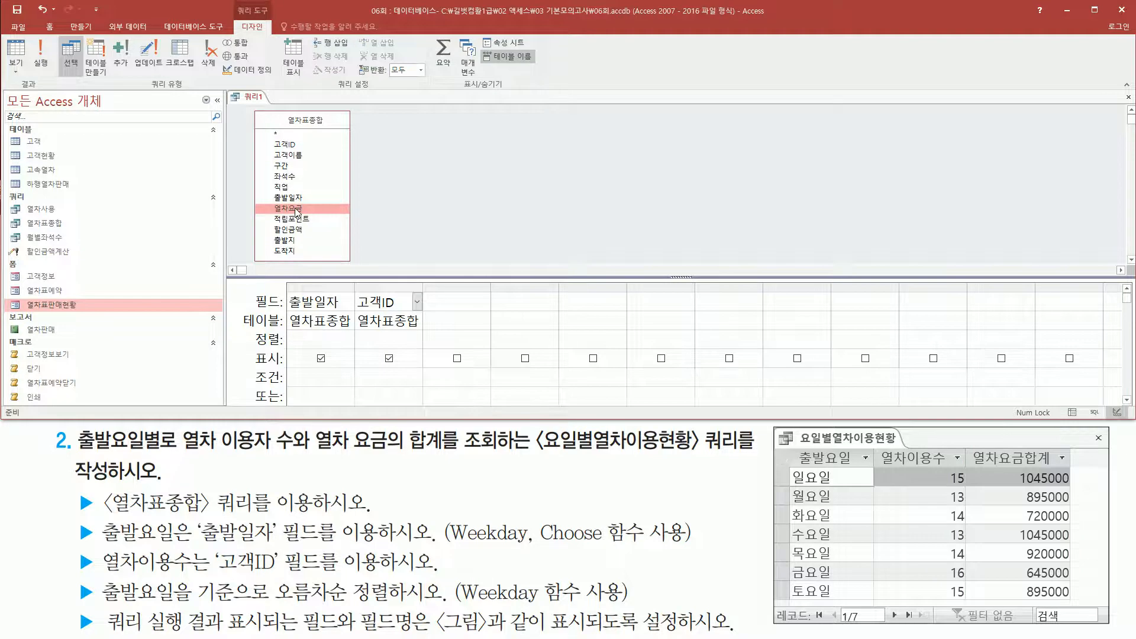
{"action": "double_click", "coordinate": [298, 210]}
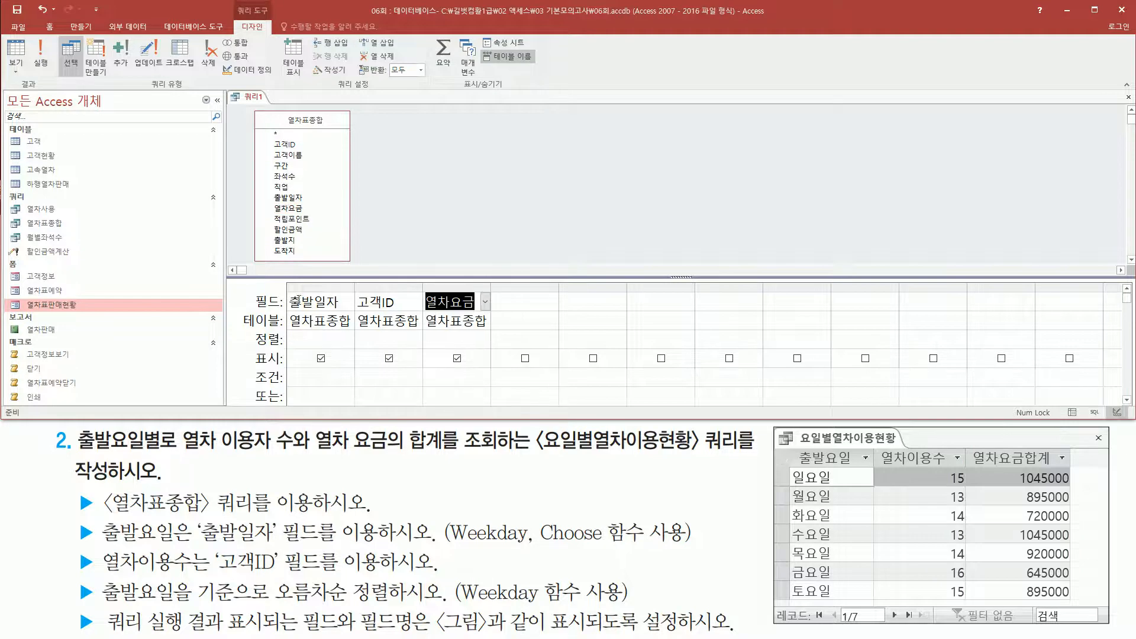
{"action": "left_click_drag", "start_coordinate": [283, 278], "coordinate": [491, 339]}
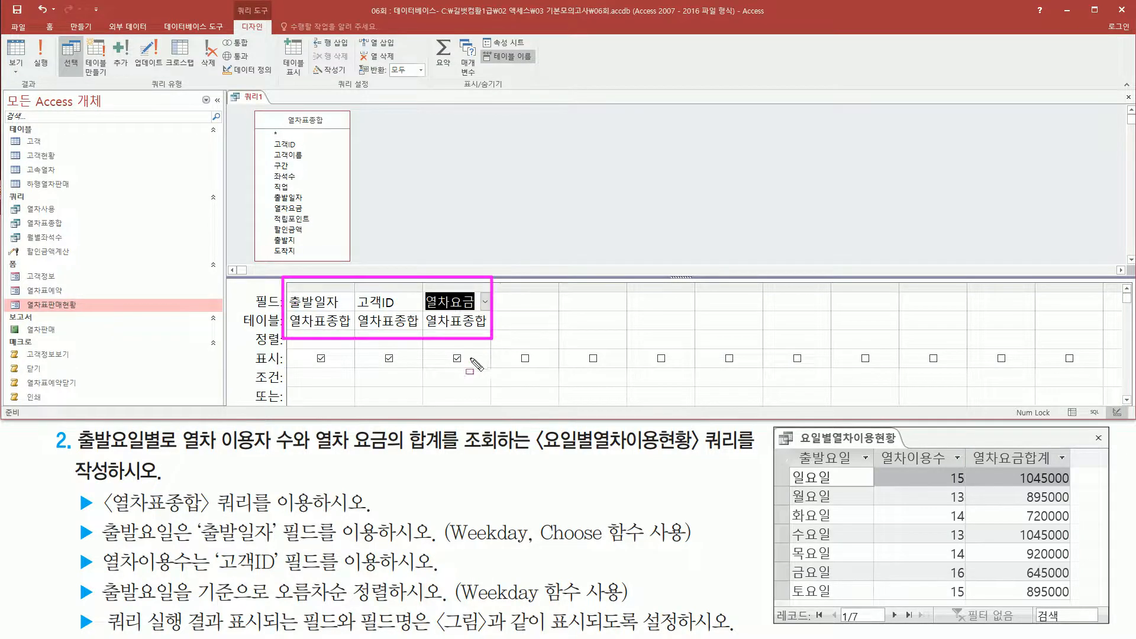
Write the function syntax "weekday( 날짜 , 옵션 )" on the first line of the memo note.
{"action": "mouse_move", "coordinate": [789, 449]}
{"action": "left_mouse_down"}
{"action": "mouse_move", "coordinate": [873, 579]}
{"action": "mouse_move", "coordinate": [1071, 605]}
{"action": "left_mouse_up"}
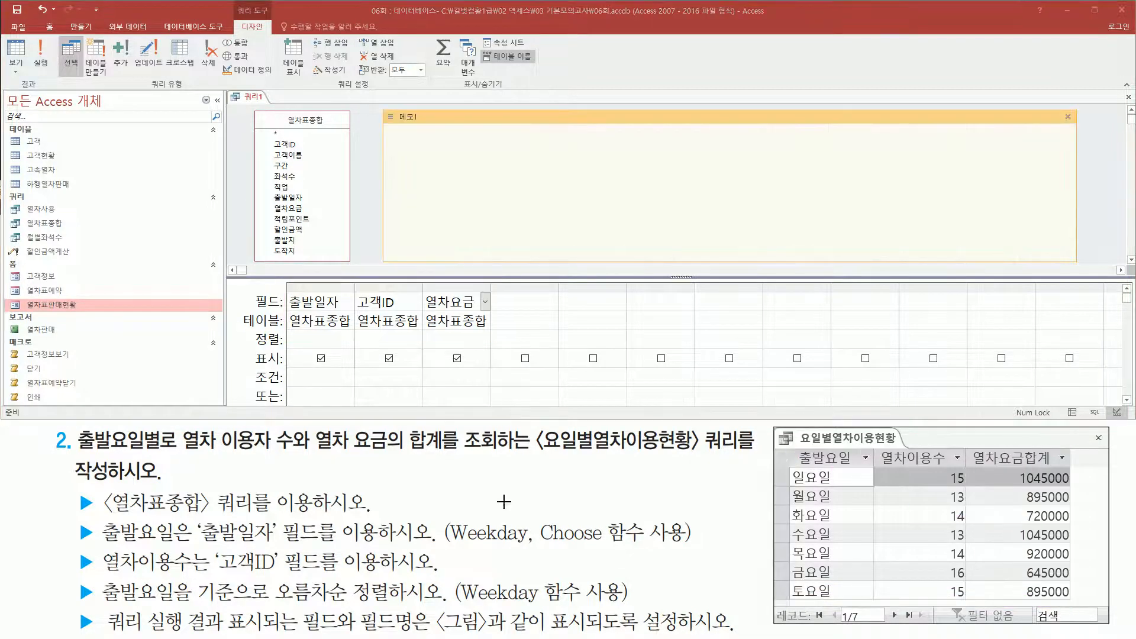
{"action": "left_click_drag", "start_coordinate": [457, 548], "coordinate": [621, 546]}
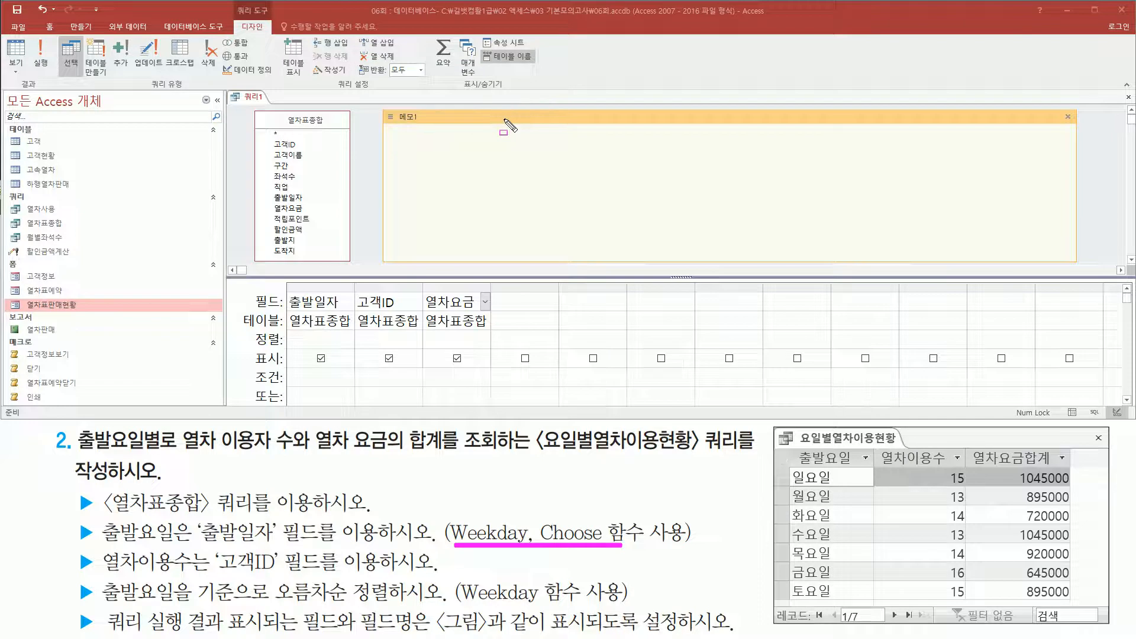
{"action": "key", "text": "Escape"}
{"action": "left_click", "coordinate": [491, 133]}
{"action": "type", "text": "ㅈㄷ"}
{"action": "key", "text": "BackSpace"}
{"action": "key", "text": "BackSpace"}
{"action": "key", "text": "Hangul"}
{"action": "type", "text": "weekday"}
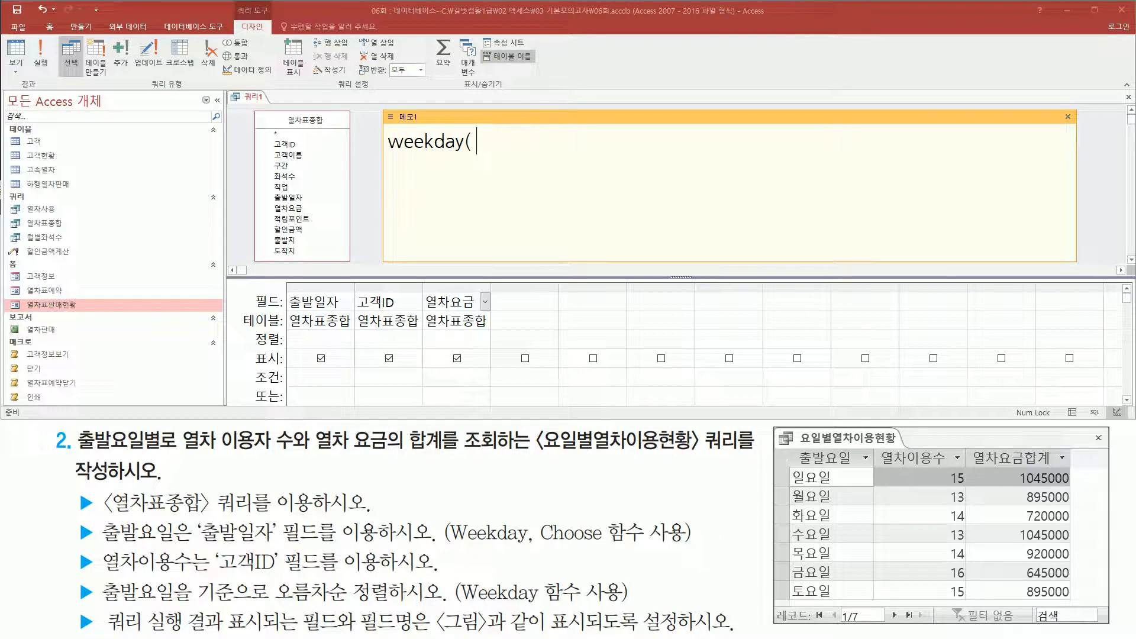
{"action": "type", "text": "( 날짜"}
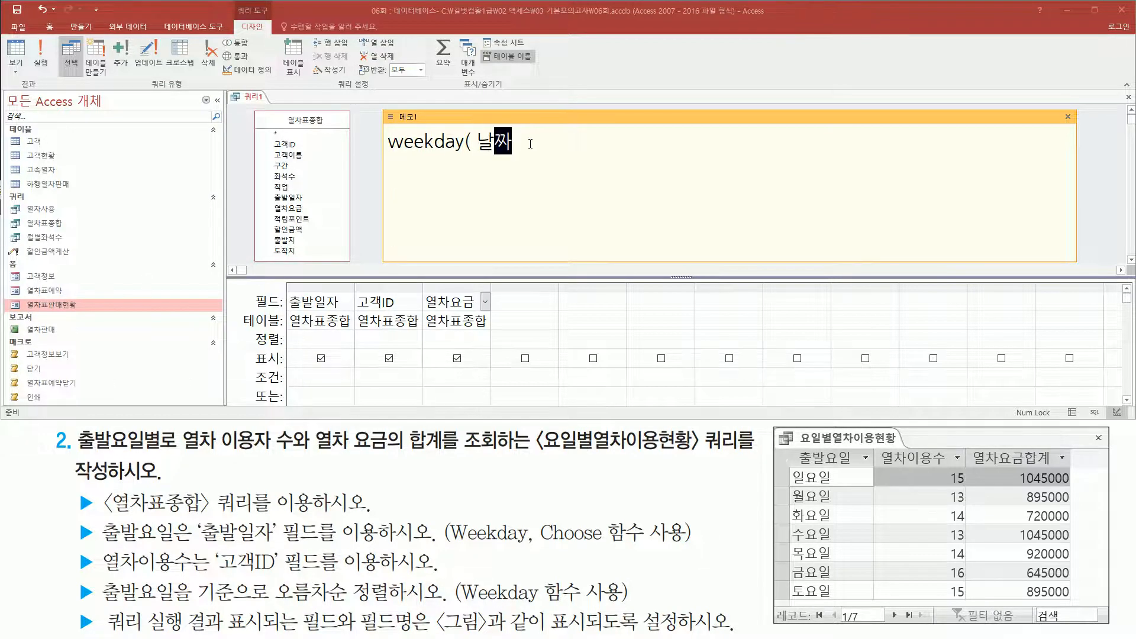
{"action": "type", "text": " , 옵션 )"}
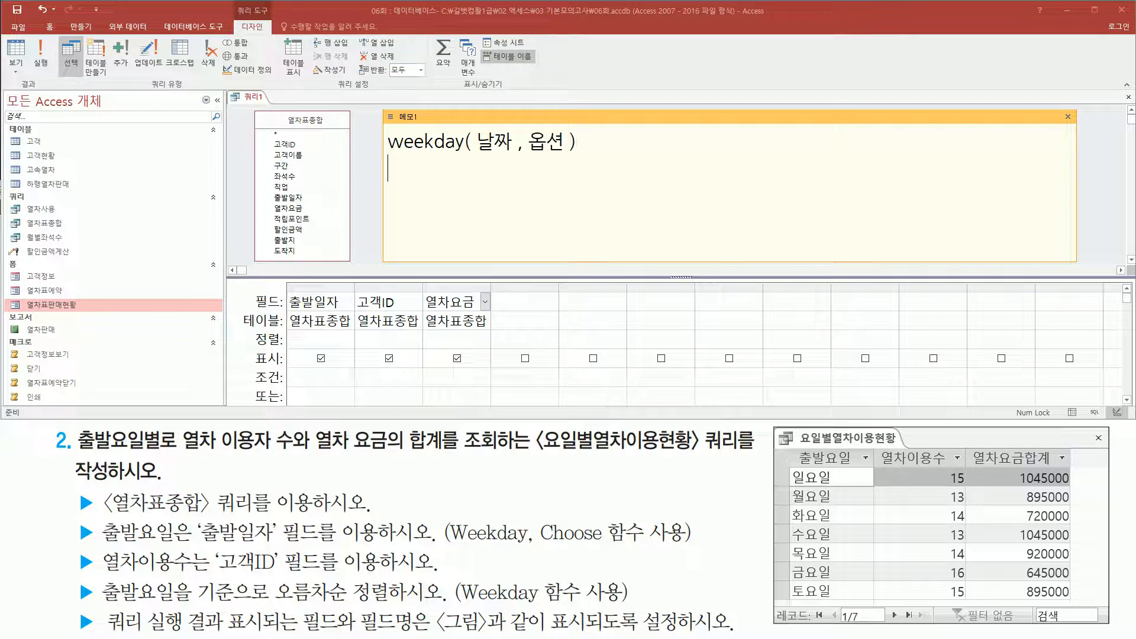
List the option numbers 1, 2 and 3 on separate lines below the weekday syntax in the memo.
{"action": "left_click_drag", "start_coordinate": [477, 155], "coordinate": [518, 156]}
{"action": "key", "text": "Escape"}
{"action": "left_click", "coordinate": [490, 158]}
{"action": "type", "text": "1"}
{"action": "key", "text": "Return"}
{"action": "type", "text": "2"}
{"action": "key", "text": "Return"}
{"action": "type", "text": "3"}
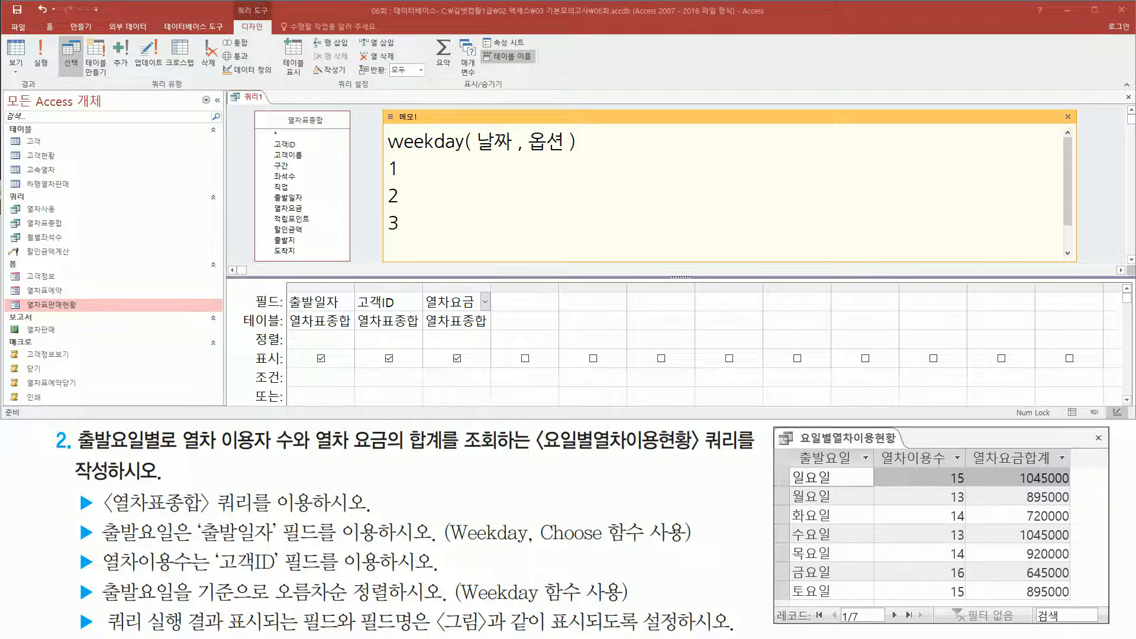
{"action": "type", "text": "(tod"}
Mark option 1 in the memo as omittable with "(생략)" and give its return range as 1~7.
{"action": "key", "text": "BackSpace"}
{"action": "key", "text": "BackSpace"}
{"action": "key", "text": "BackSpace"}
{"action": "key", "text": "Hangul"}
{"action": "type", "text": "새생략)"}
{"action": "type", "text": "1"}
Add the return range 1~7 to the lines for options 2 and 3 in the memo.
{"action": "left_click", "coordinate": [399, 196]}
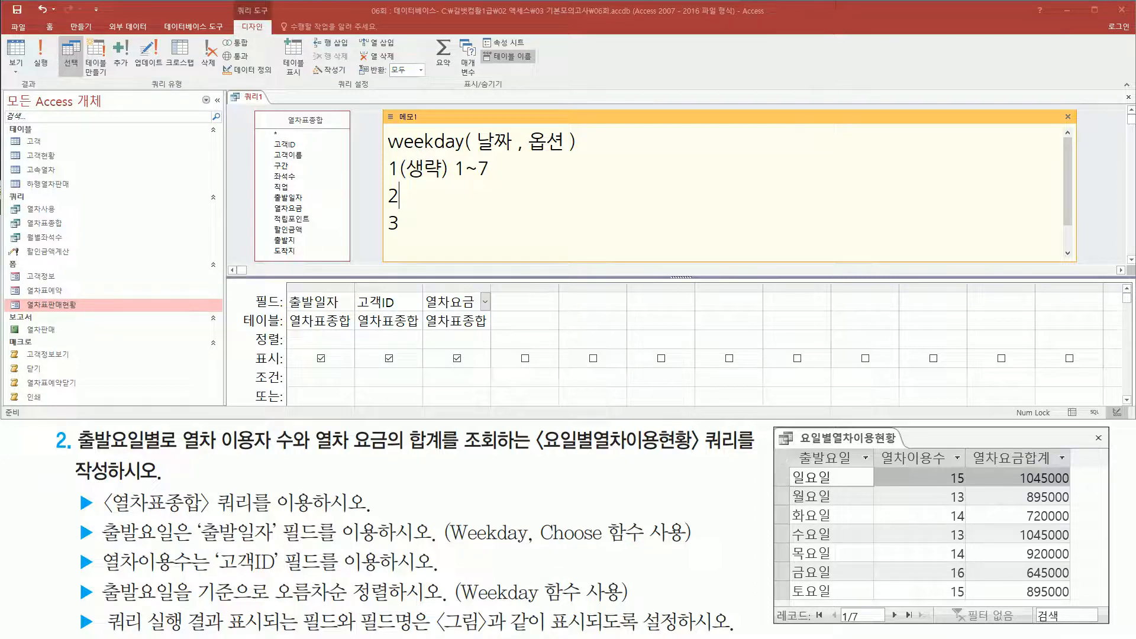
{"action": "type", "text": "~"}
{"action": "key", "text": "Left"}
{"action": "type", "text": "1~7"}
{"action": "key", "text": "shift+Left"}
{"action": "key", "text": "shift+Left"}
{"action": "key", "text": "shift+Left"}
{"action": "key", "text": "Down"}
{"action": "left_click", "coordinate": [439, 195]}
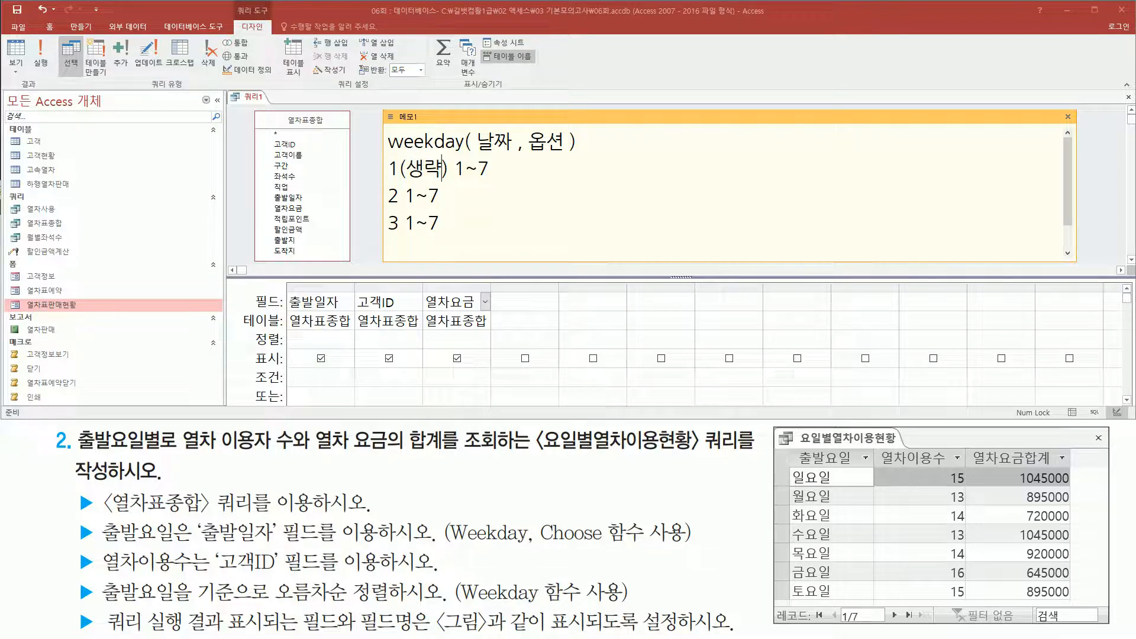
Label the memo's ranges with weekdays: 1일~7토 for option 1, 1월~7일 for option 2, 1화~7월 for option 3.
{"action": "left_click", "coordinate": [454, 169]}
{"action": "type", "text": "이"}
{"action": "left_click", "coordinate": [507, 169]}
{"action": "type", "text": "토 2 1"}
{"action": "type", "text": "월"}
{"action": "left_click", "coordinate": [456, 196]}
{"action": "type", "text": "이ㄹ"}
{"action": "left_click", "coordinate": [428, 224]}
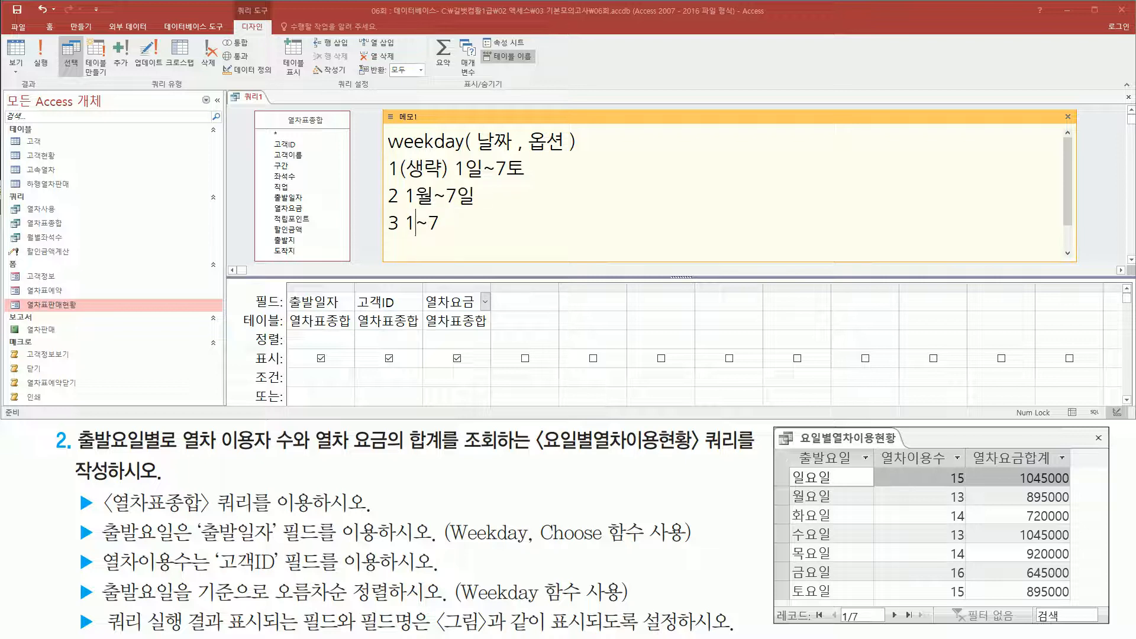
{"action": "type", "text": "화~7월"}
{"action": "left_click", "coordinate": [446, 224]}
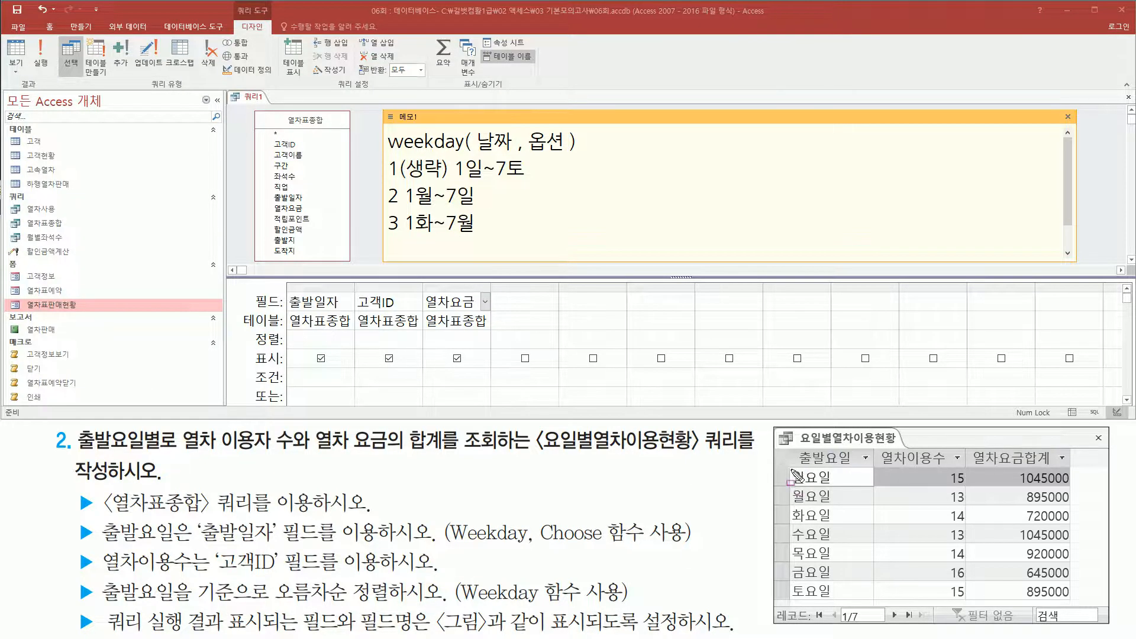
Compare the weekday order in the reference picture with the weekday option ranges noted in the memo.
{"action": "mouse_move", "coordinate": [791, 468]}
{"action": "left_mouse_down"}
{"action": "mouse_move", "coordinate": [853, 500]}
{"action": "mouse_move", "coordinate": [843, 493]}
{"action": "mouse_move", "coordinate": [841, 602]}
{"action": "left_mouse_up"}
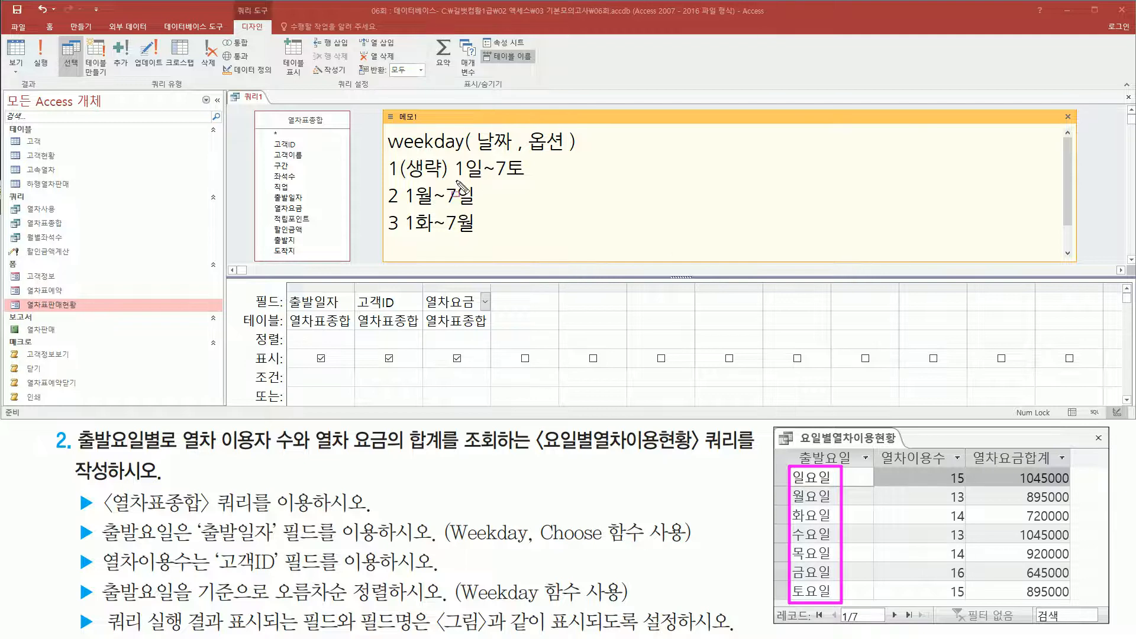
{"action": "left_click_drag", "start_coordinate": [456, 180], "coordinate": [529, 181]}
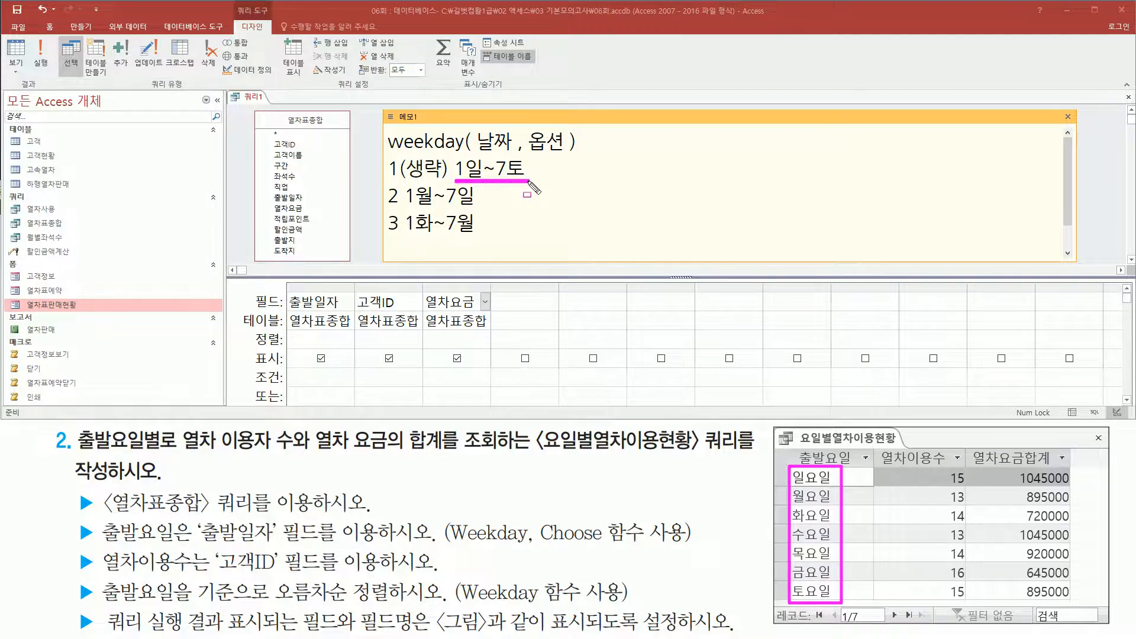
{"action": "mouse_move", "coordinate": [386, 155]}
{"action": "left_mouse_down"}
{"action": "mouse_move", "coordinate": [400, 183]}
{"action": "mouse_move", "coordinate": [445, 181]}
{"action": "left_mouse_up"}
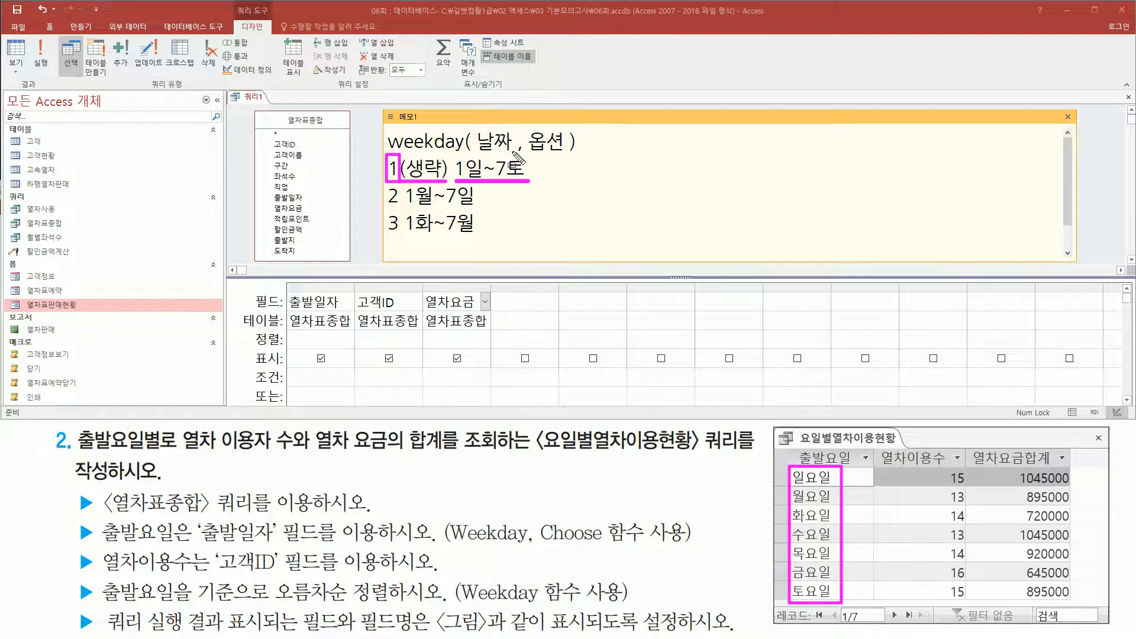
{"action": "mouse_move", "coordinate": [382, 206]}
{"action": "left_mouse_down"}
{"action": "mouse_move", "coordinate": [391, 236]}
{"action": "mouse_move", "coordinate": [486, 238]}
{"action": "left_mouse_up"}
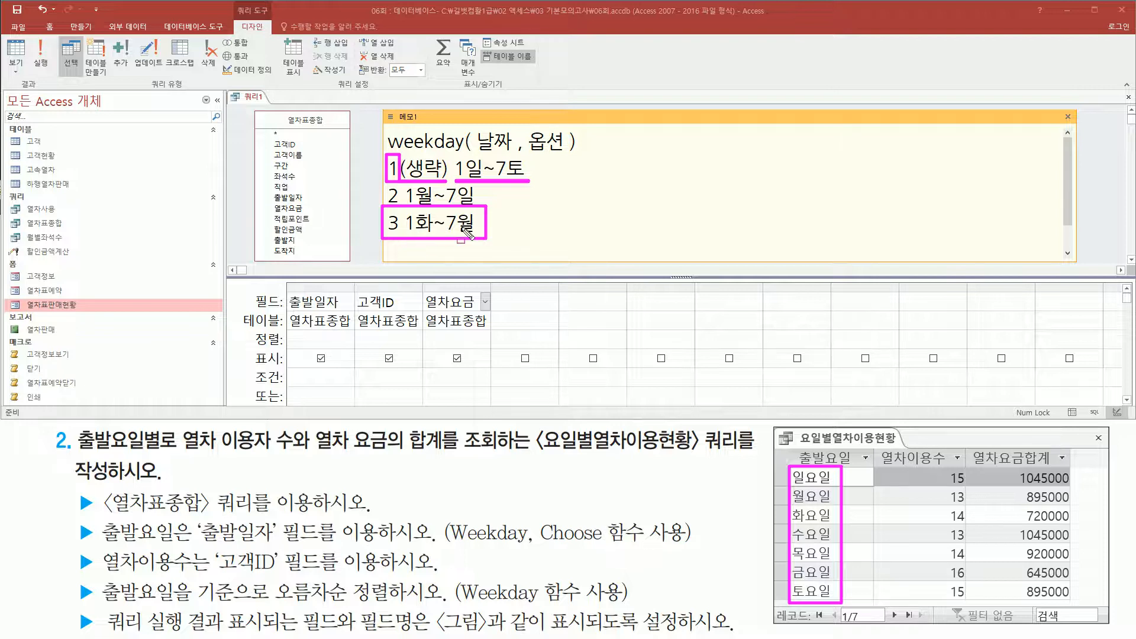
{"action": "key", "text": "Escape"}
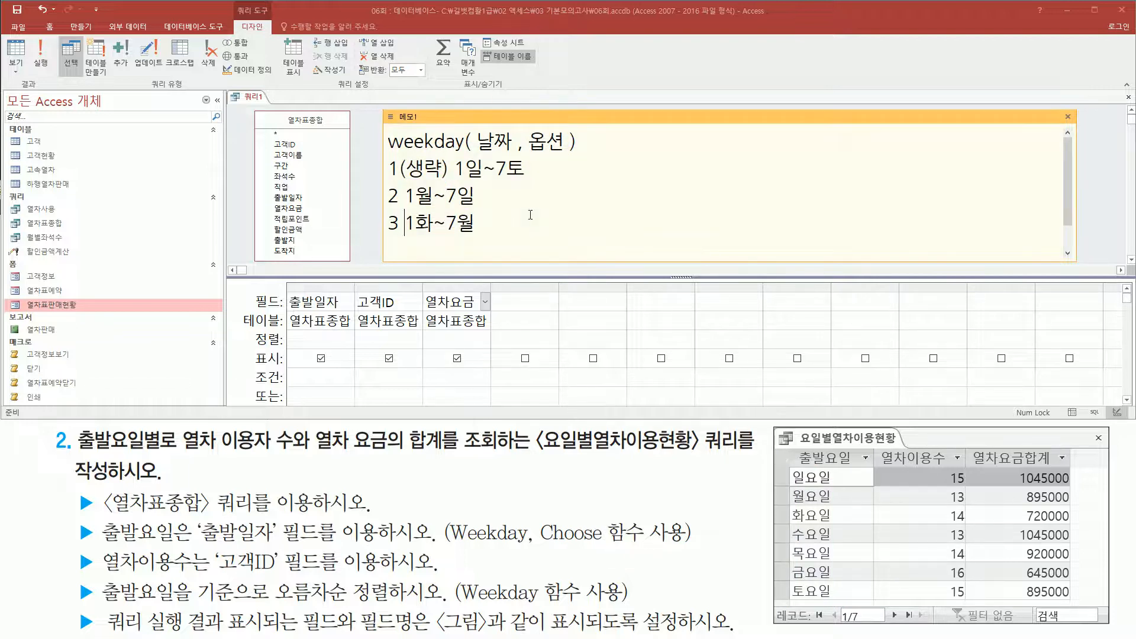
{"action": "key", "text": "ctrl+2"}
{"action": "mouse_move", "coordinate": [454, 156]}
{"action": "left_mouse_down"}
{"action": "mouse_move", "coordinate": [465, 180]}
{"action": "mouse_move", "coordinate": [418, 239]}
{"action": "left_mouse_up"}
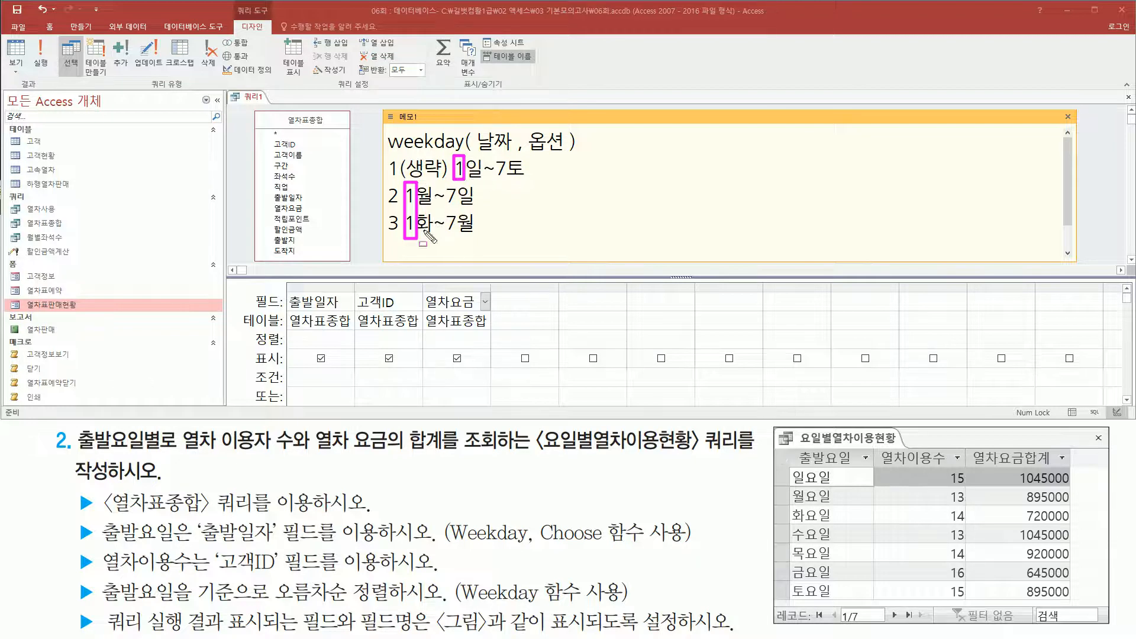
{"action": "key", "text": "Escape"}
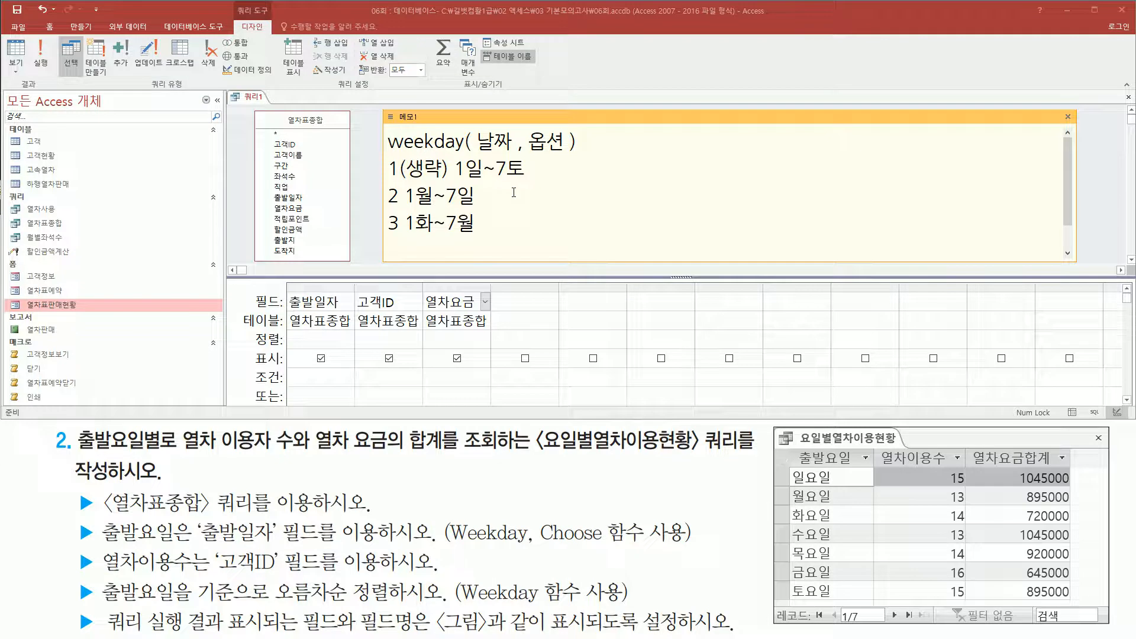
Add the Choose function syntax on a new memo line as choose( 인수 , "a" ,"b" ,"c" ).
{"action": "key", "text": "Return"}
{"action": "type", "text": "c"}
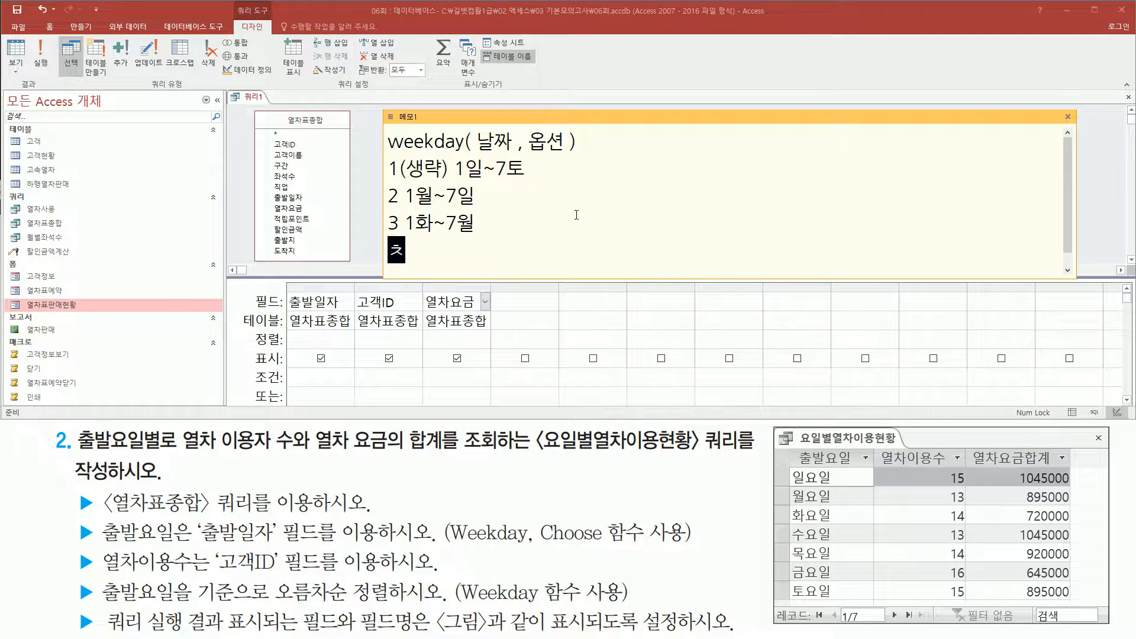
{"action": "type", "text": "hoose"}
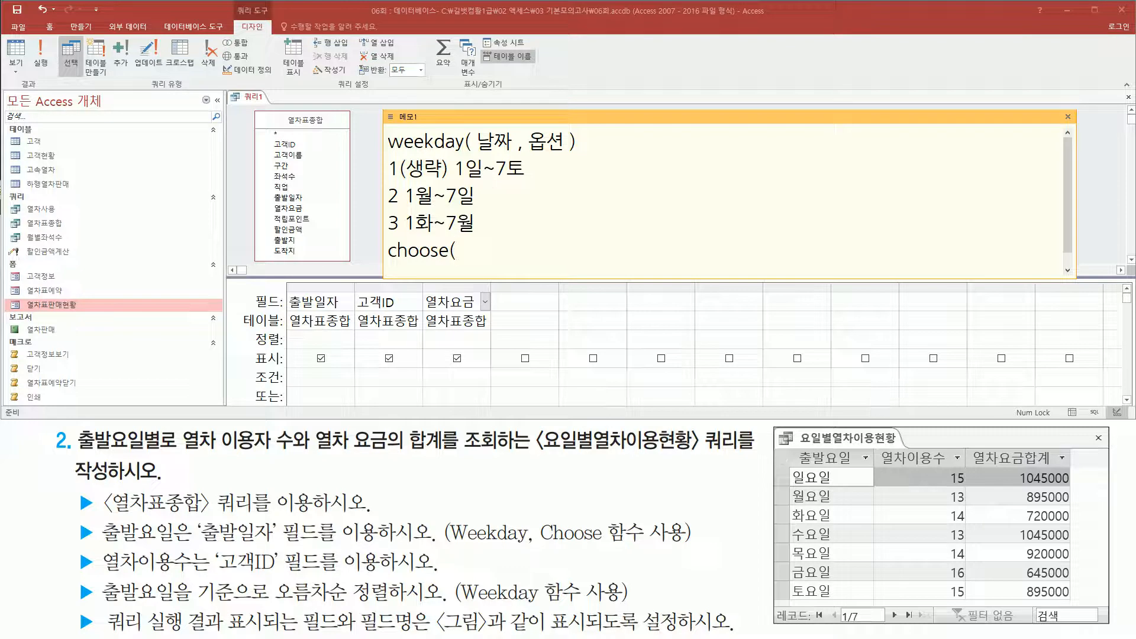
{"action": "type", "text": "( 인수 "}
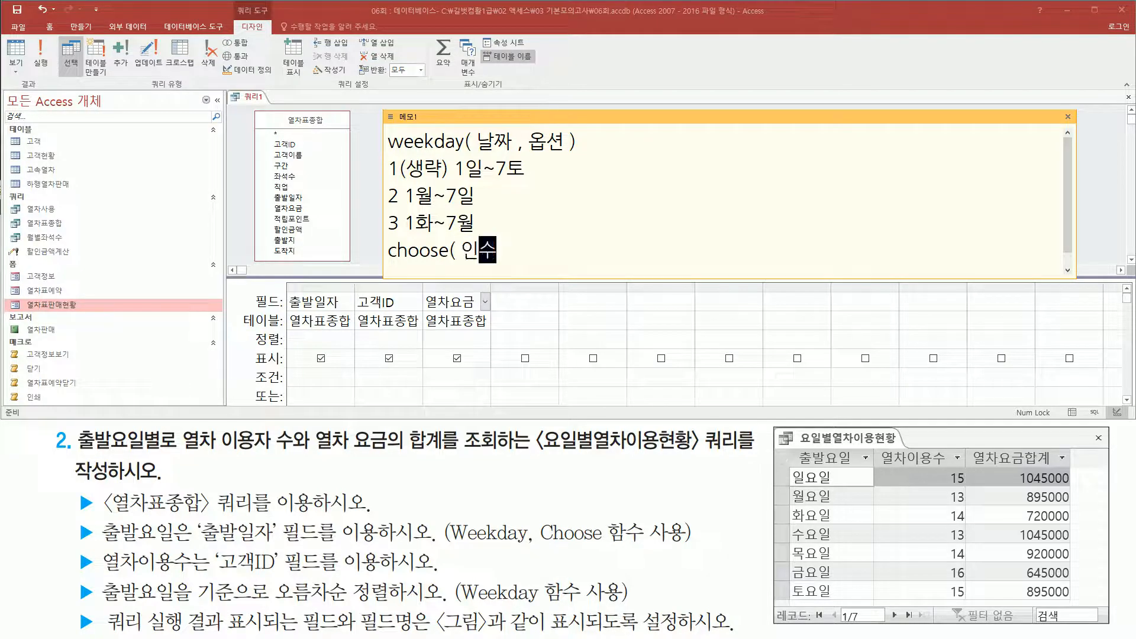
{"action": "type", "text": ", \"a\" ,\"b"}
{"action": "key", "text": "Left"}
{"action": "key", "text": "Left"}
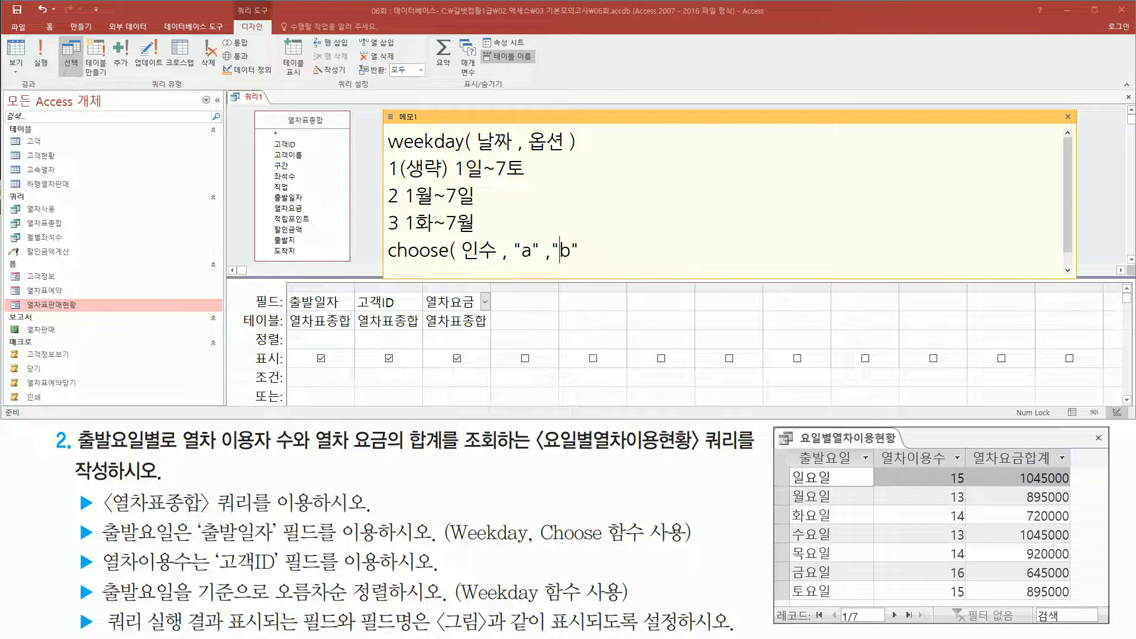
{"action": "type", "text": "\" ,\"c"}
Examine how Choose's 인수 selects among its values, and relate 출발일자 and the Weekday syntax to the reference picture's 출발요일 column.
{"action": "left_click_drag", "start_coordinate": [461, 264], "coordinate": [496, 264]}
{"action": "left_click_drag", "start_coordinate": [484, 233], "coordinate": [476, 256]}
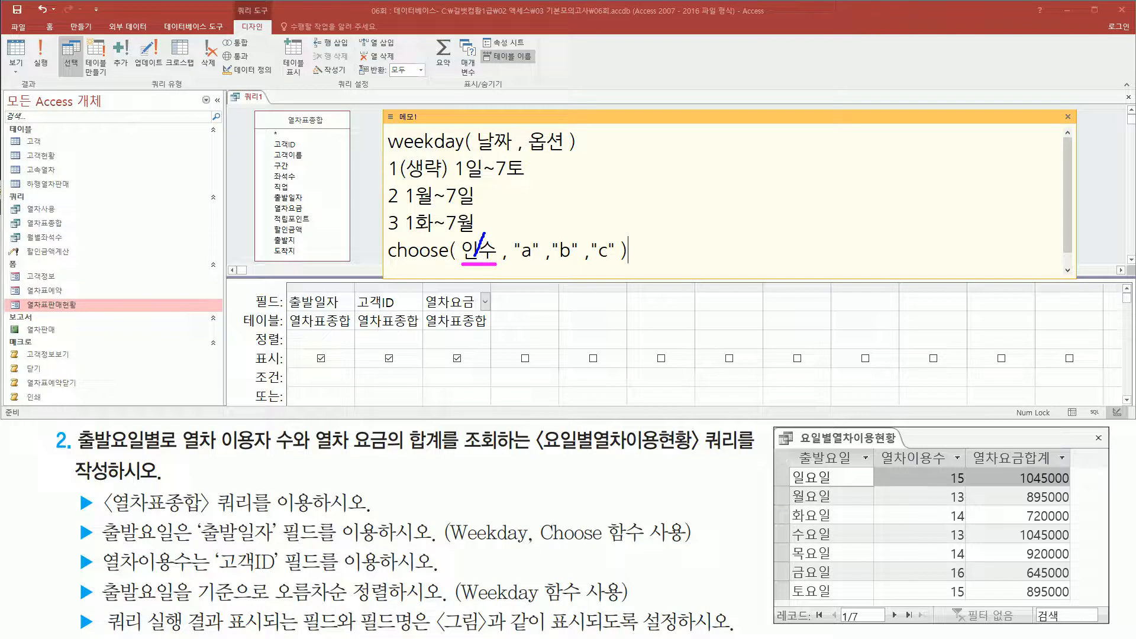
{"action": "left_click_drag", "start_coordinate": [516, 263], "coordinate": [616, 261]}
{"action": "mouse_move", "coordinate": [468, 238]}
{"action": "left_mouse_down"}
{"action": "mouse_move", "coordinate": [486, 234]}
{"action": "mouse_move", "coordinate": [489, 257]}
{"action": "left_mouse_up"}
{"action": "left_click_drag", "start_coordinate": [481, 251], "coordinate": [474, 269]}
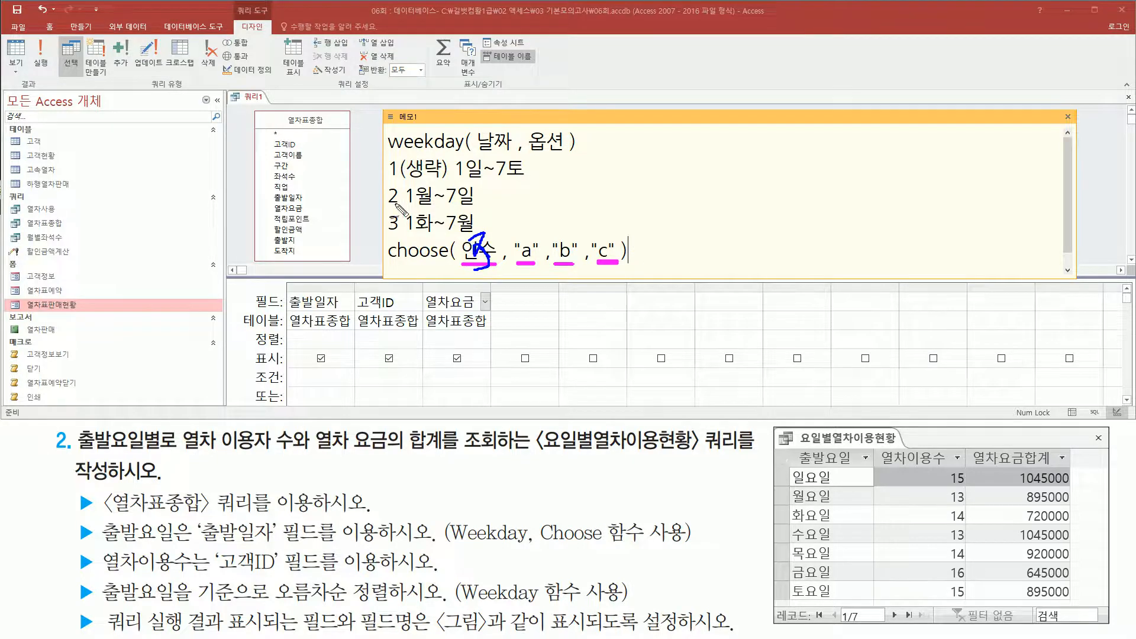
{"action": "left_click_drag", "start_coordinate": [378, 215], "coordinate": [394, 205]}
{"action": "left_click_drag", "start_coordinate": [284, 292], "coordinate": [351, 312]}
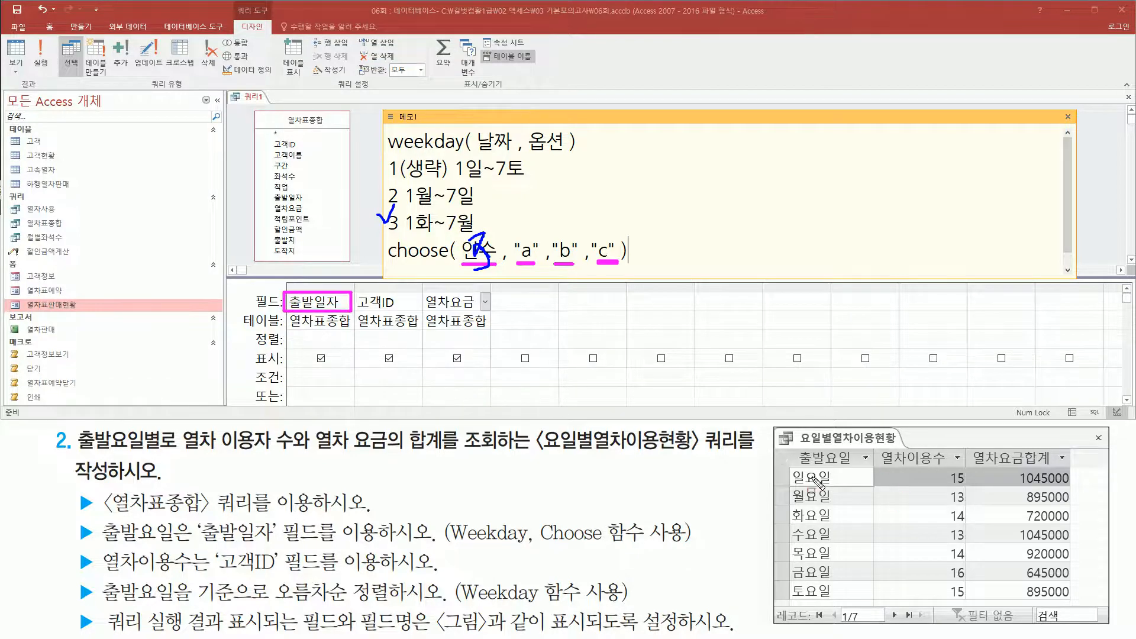
{"action": "mouse_move", "coordinate": [789, 446]}
{"action": "left_mouse_down"}
{"action": "mouse_move", "coordinate": [885, 619]}
{"action": "mouse_move", "coordinate": [874, 605]}
{"action": "left_mouse_up"}
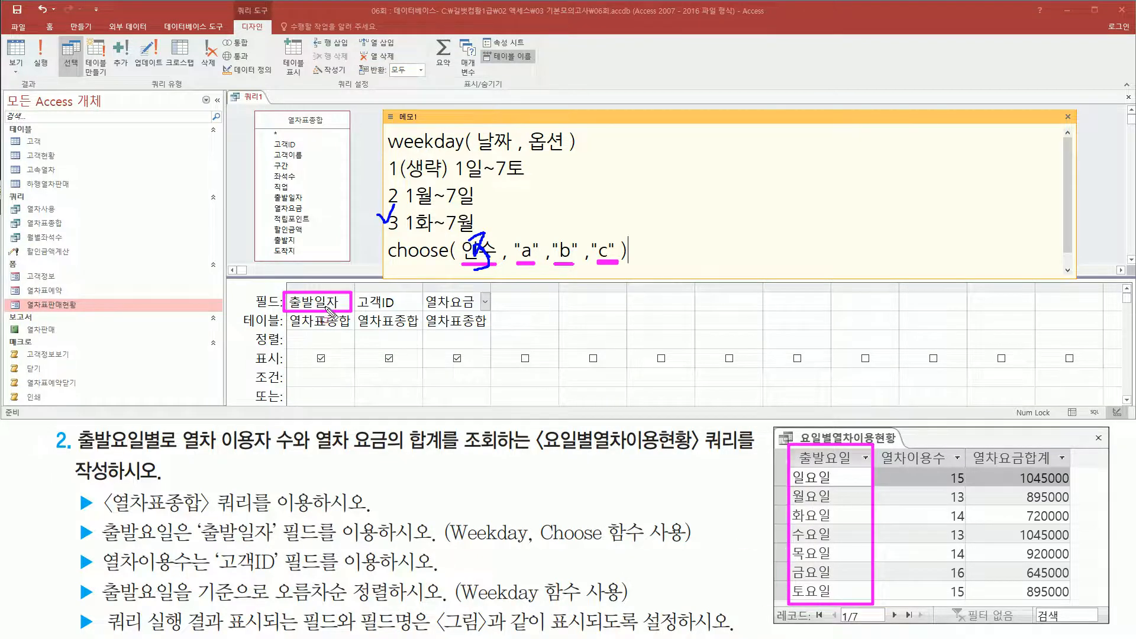
{"action": "mouse_move", "coordinate": [381, 126]}
{"action": "left_mouse_down"}
{"action": "mouse_move", "coordinate": [593, 170]}
{"action": "mouse_move", "coordinate": [588, 158]}
{"action": "left_mouse_up"}
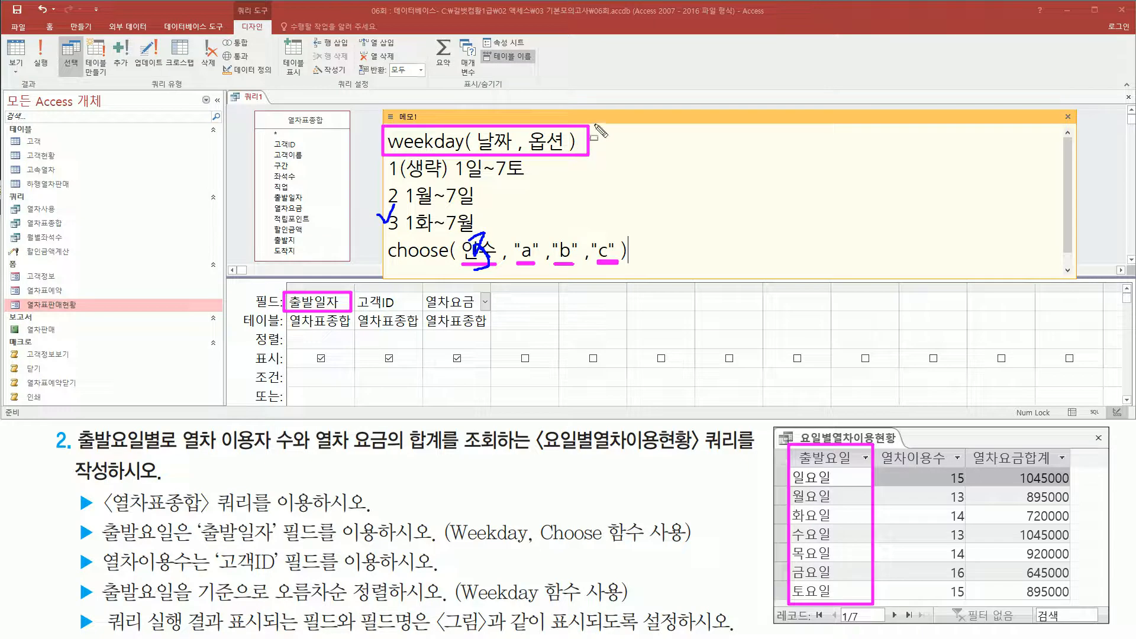
Widen the 출발일자 column in the query grid and wrap its field as weekday([출발일자]).
{"action": "left_click_drag", "start_coordinate": [354, 287], "coordinate": [815, 297]}
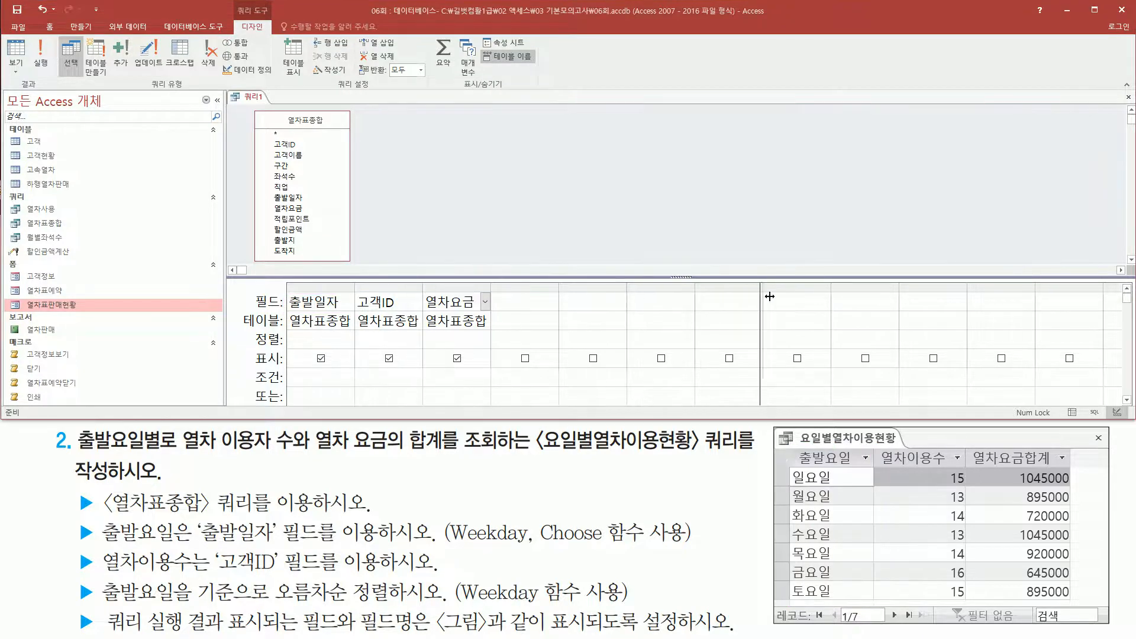
{"action": "left_click", "coordinate": [363, 305]}
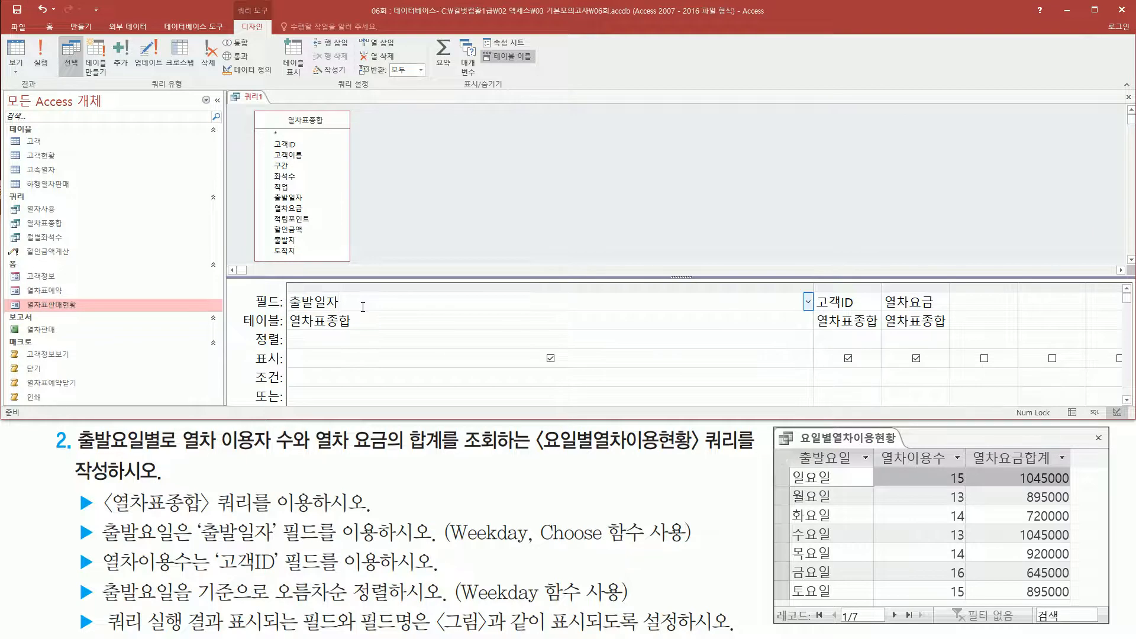
{"action": "type", "text": "wh"}
{"action": "key", "text": "BackSpace"}
{"action": "type", "text": "eek"}
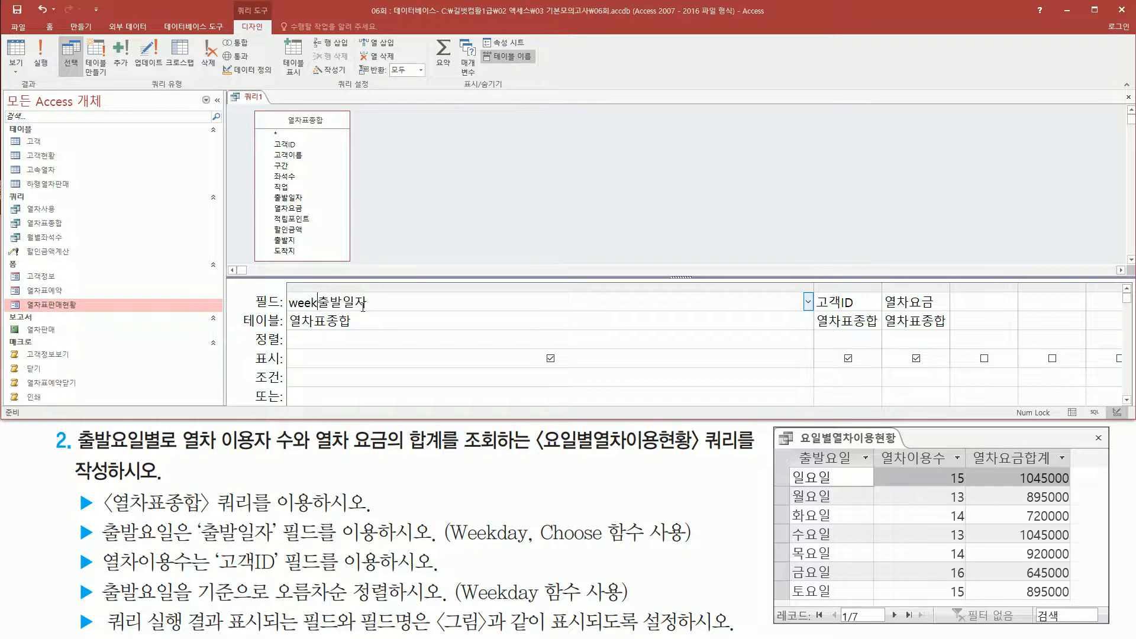
{"action": "type", "text": "day("}
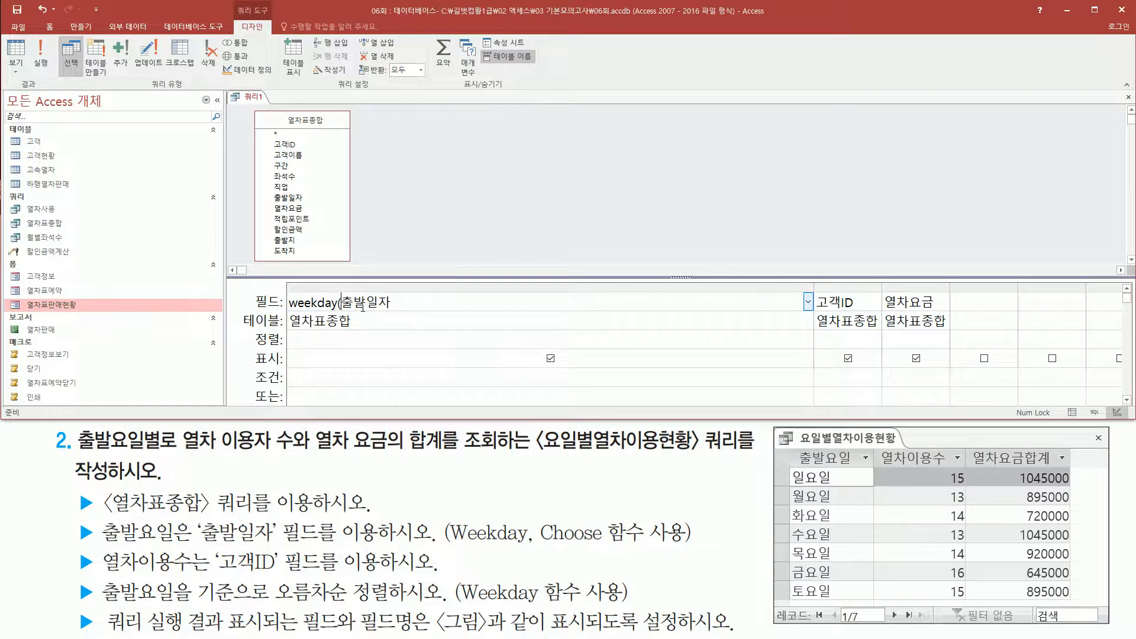
{"action": "type", "text": "["}
Rework the field expression so weekday([출발일자]) becomes the first argument of a choose function.
{"action": "double_click", "coordinate": [362, 306]}
{"action": "key", "text": "Delete"}
{"action": "type", "text": "choose"}
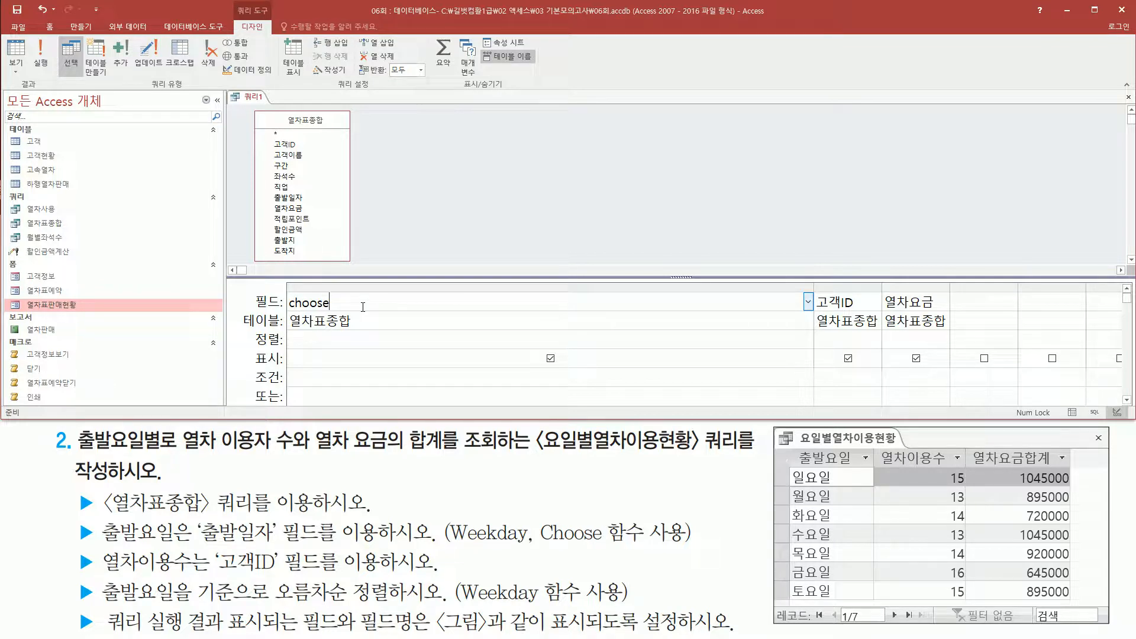
{"action": "type", "text": "( weekday([출발일자])"}
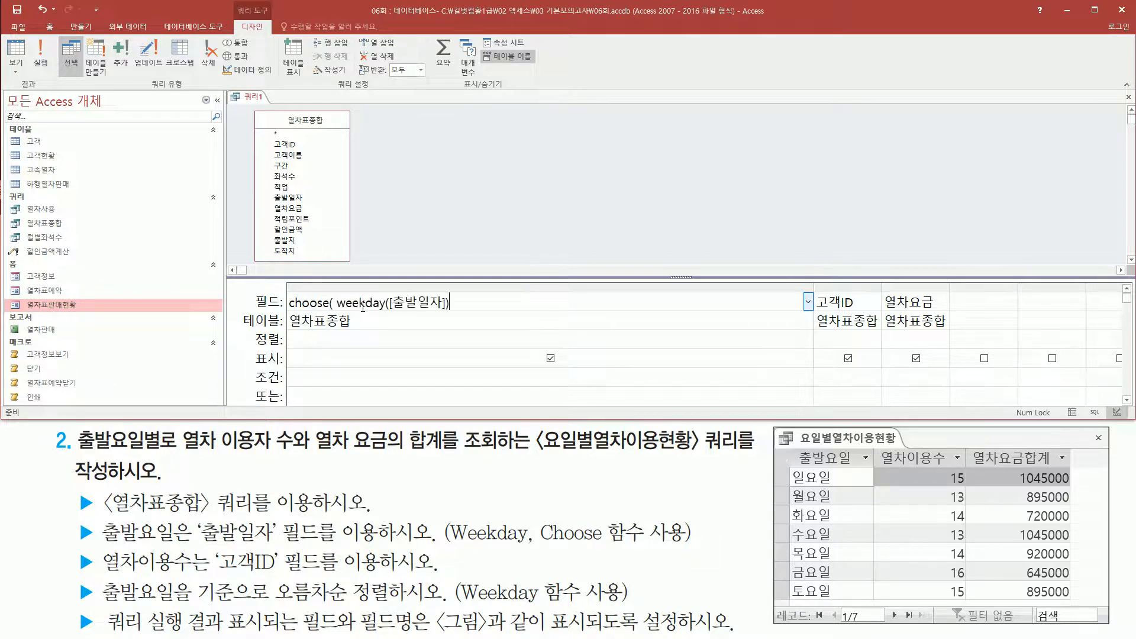
{"action": "key", "text": "shift+Left"}
{"action": "key", "text": "shift+Left"}
{"action": "key", "text": "shift+Left"}
{"action": "key", "text": "shift+Left"}
{"action": "key", "text": "shift+Left"}
{"action": "key", "text": "shift+Left"}
{"action": "key", "text": "shift+Left"}
{"action": "key", "text": "shift+Left"}
{"action": "key", "text": "shift+Left"}
{"action": "key", "text": "shift+Left"}
{"action": "key", "text": "shift+Left"}
{"action": "key", "text": "shift+Left"}
{"action": "key", "text": "shift+Left"}
{"action": "key", "text": "shift+Left"}
{"action": "key", "text": "shift+Left"}
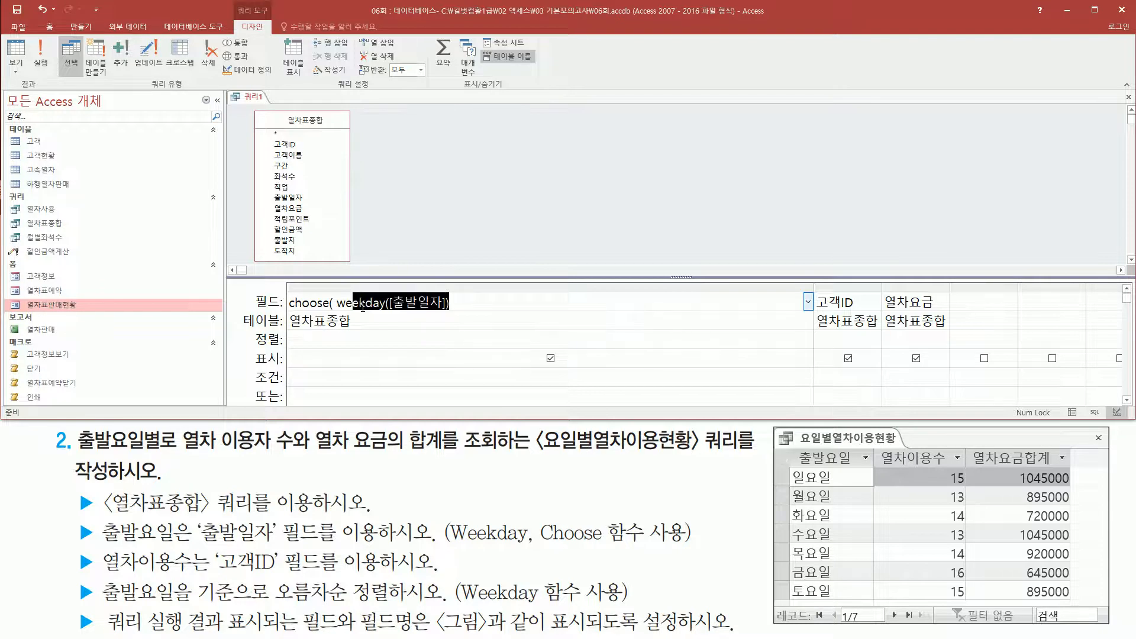
{"action": "key", "text": "End"}
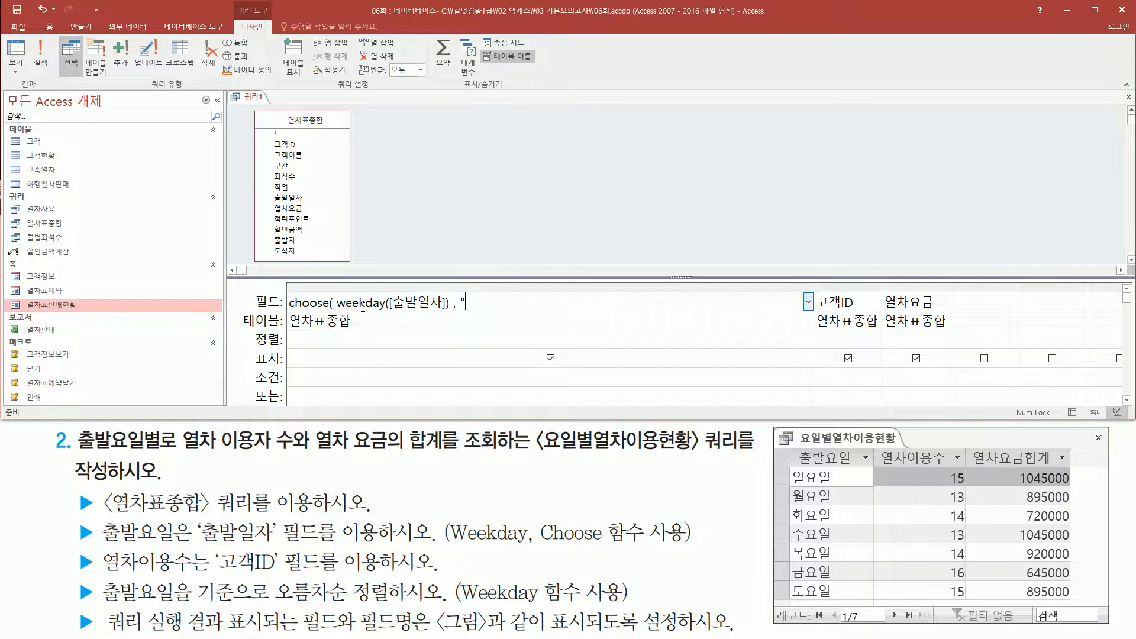
Add "일요일","월요일","화요일","수요일","목요일","금요일","토요일" as the choose values, close the function and widen the column to fit it.
{"action": "type", "text": ", \"일요일"}
{"action": "type", "text": "\", \"월용"}
{"action": "type", "text": "이"}
{"action": "type", "text": "\""}
{"action": "type", "text": ",\"화요이"}
{"action": "type", "text": "\""}
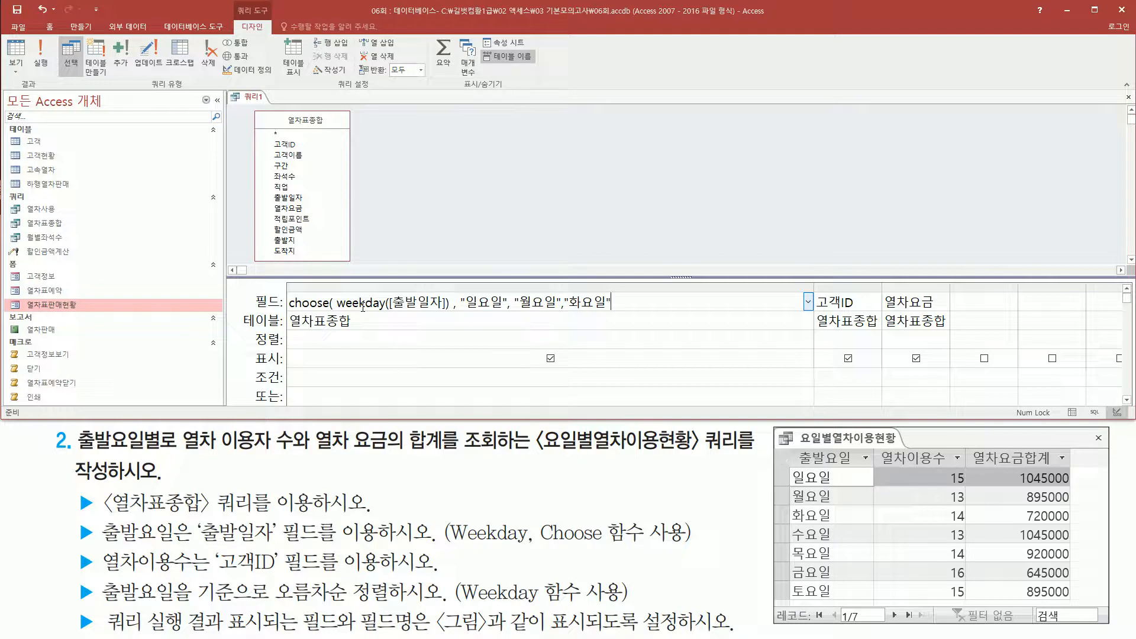
{"action": "type", "text": ",\"수요일\",\"목요일\",\"금요일"}
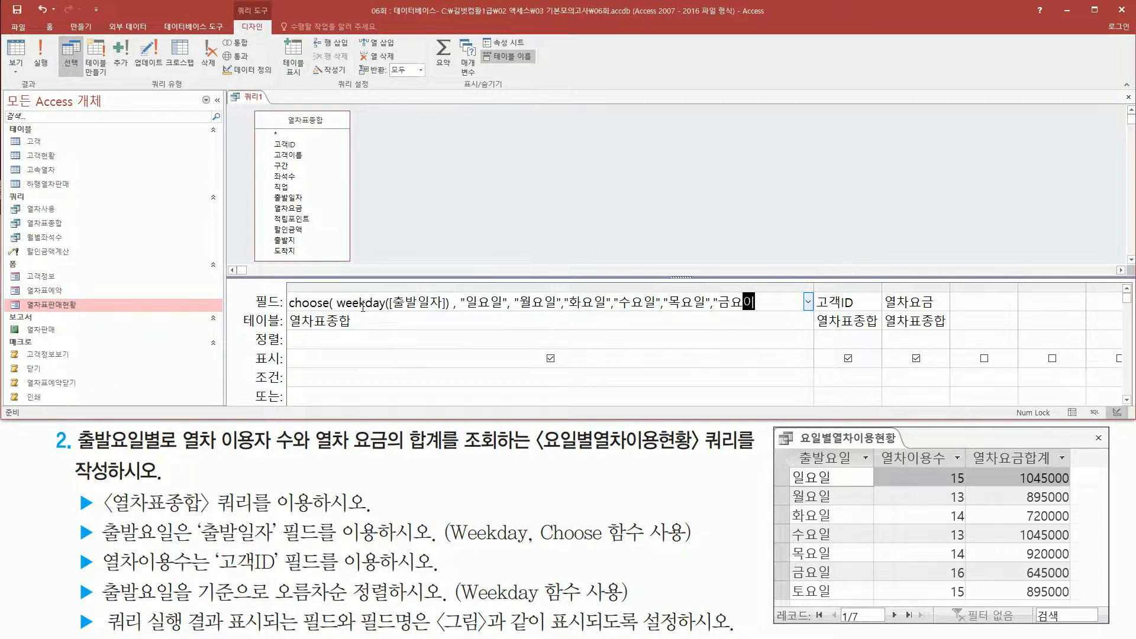
{"action": "type", "text": "\",\"토요일"}
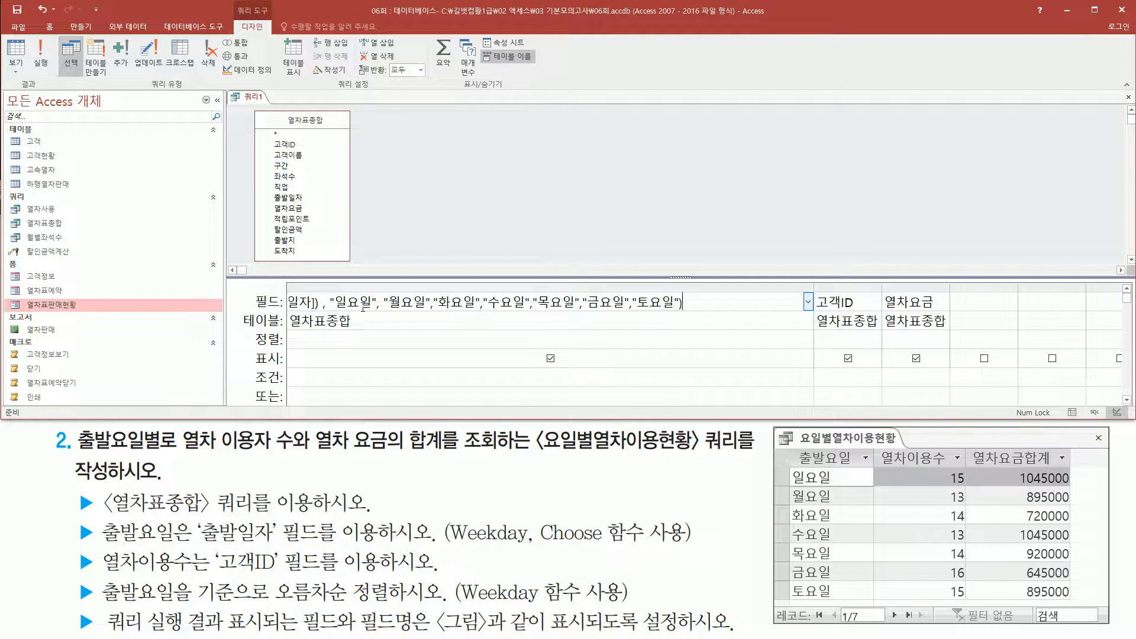
{"action": "left_click_drag", "start_coordinate": [815, 288], "coordinate": [850, 289]}
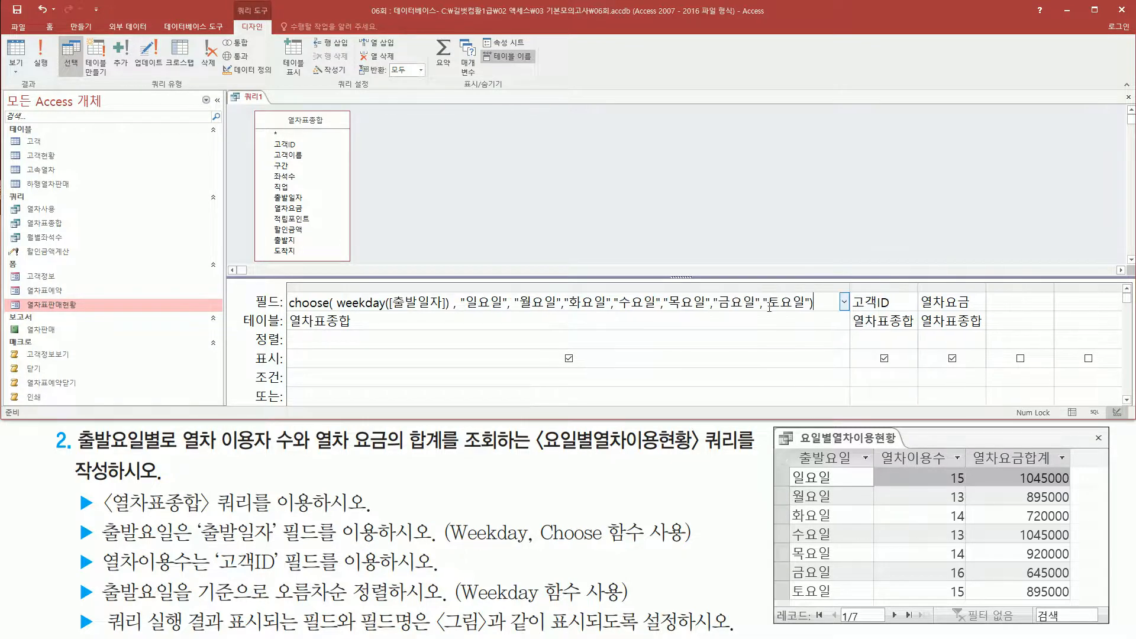
Match the weekday numbers 1 to 7 to the choose values and name the expression column 출발요일.
{"action": "mouse_move", "coordinate": [341, 314]}
{"action": "left_mouse_down"}
{"action": "mouse_move", "coordinate": [446, 313]}
{"action": "mouse_move", "coordinate": [446, 302]}
{"action": "mouse_move", "coordinate": [339, 289]}
{"action": "mouse_move", "coordinate": [339, 313]}
{"action": "left_mouse_up"}
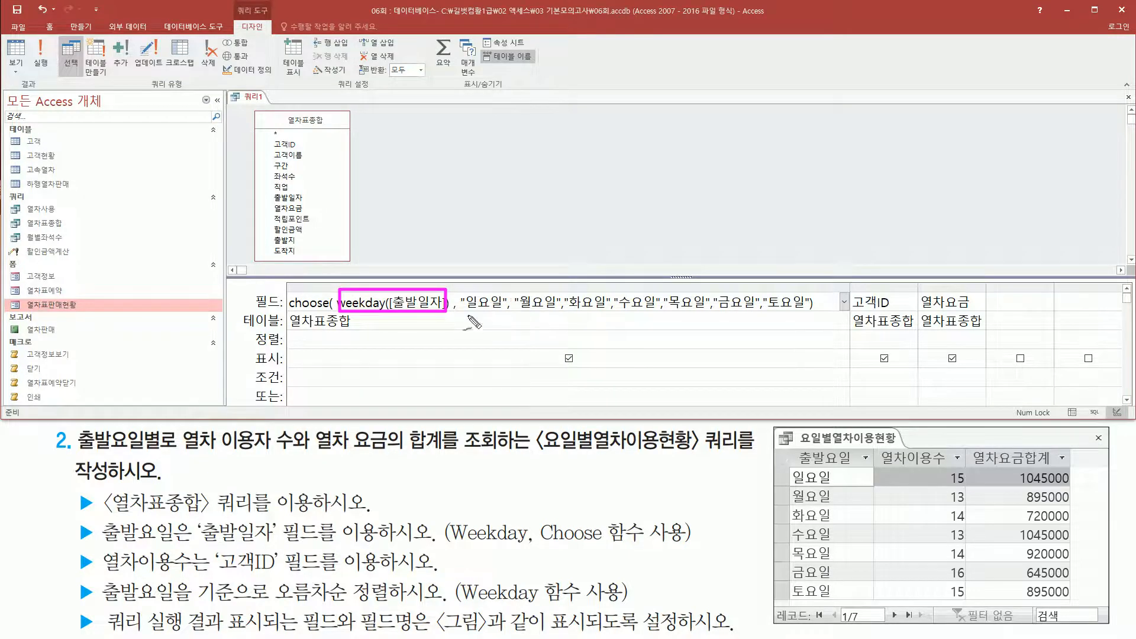
{"action": "mouse_move", "coordinate": [485, 275]}
{"action": "left_mouse_down"}
{"action": "mouse_move", "coordinate": [485, 291]}
{"action": "mouse_move", "coordinate": [650, 286]}
{"action": "mouse_move", "coordinate": [636, 293]}
{"action": "mouse_move", "coordinate": [697, 276]}
{"action": "mouse_move", "coordinate": [740, 292]}
{"action": "mouse_move", "coordinate": [779, 283]}
{"action": "mouse_move", "coordinate": [786, 296]}
{"action": "left_mouse_up"}
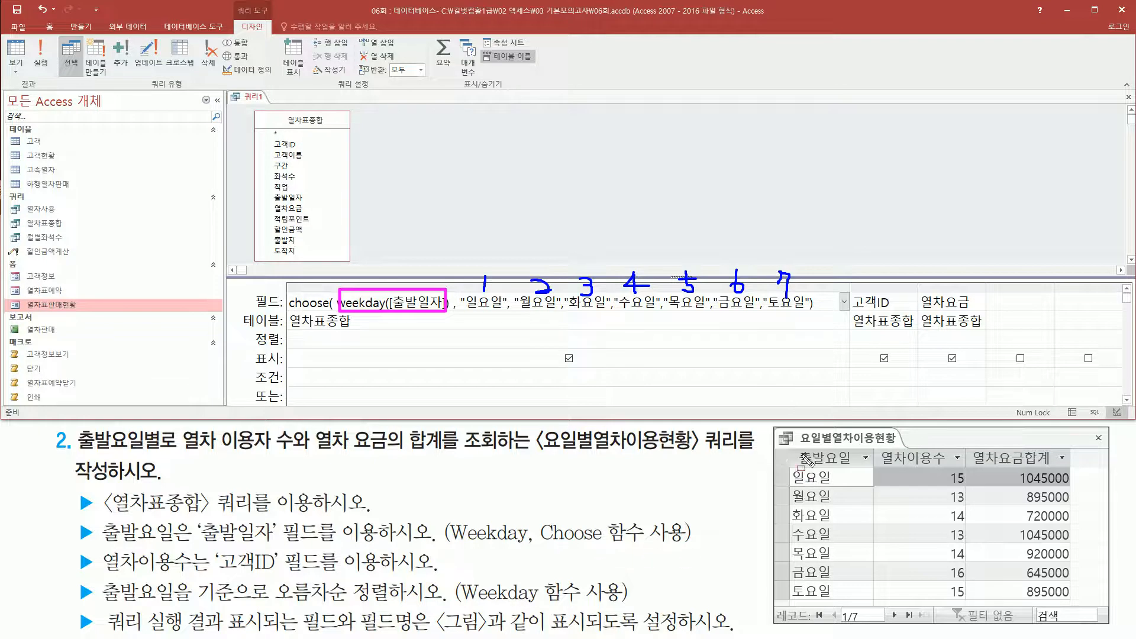
{"action": "left_click_drag", "start_coordinate": [795, 447], "coordinate": [865, 469]}
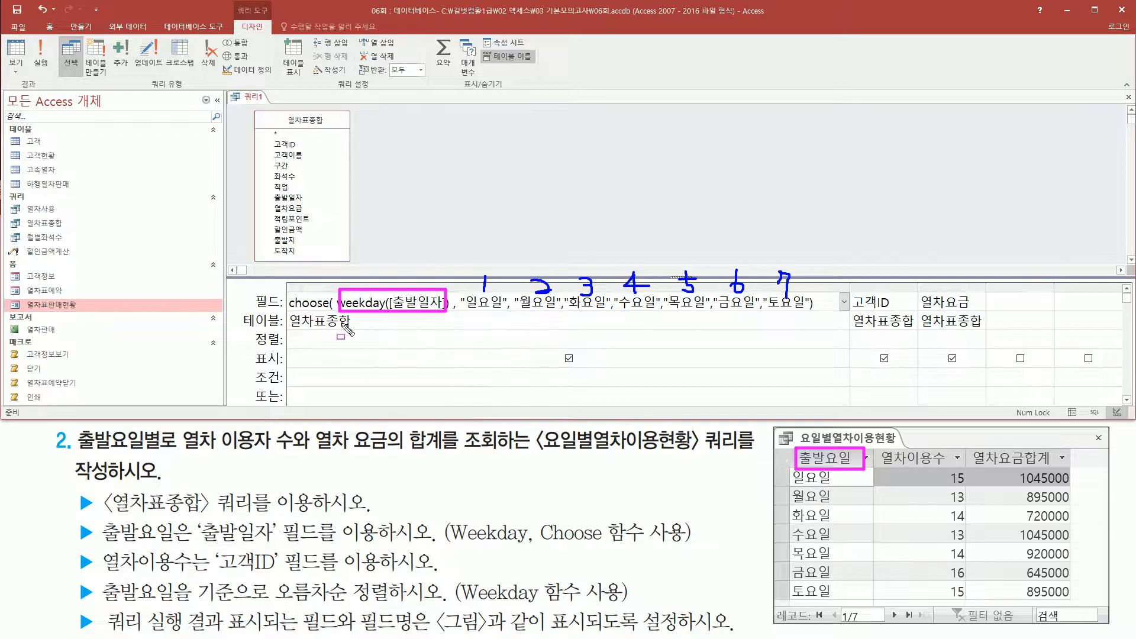
{"action": "key", "text": "Escape"}
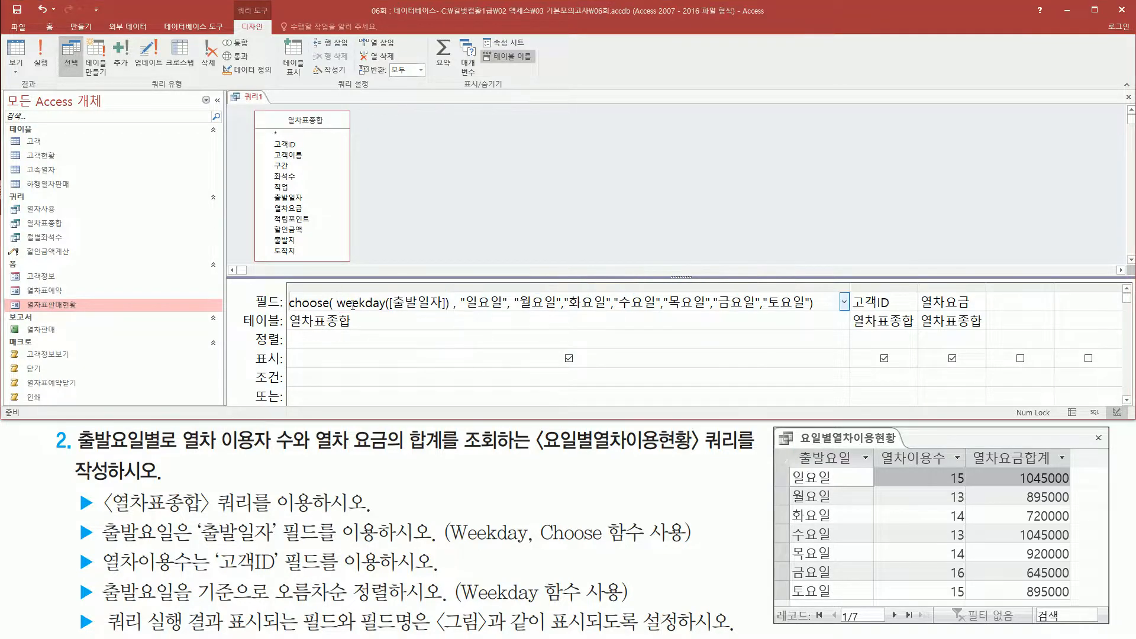
{"action": "type", "text": "출발용"}
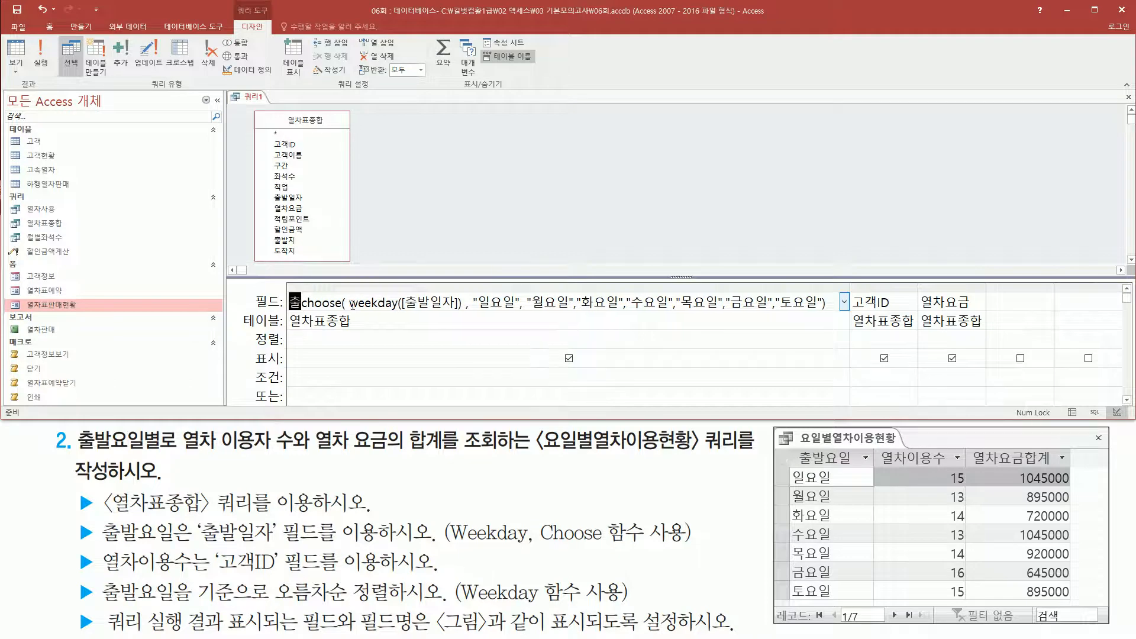
{"action": "type", "text": "일:"}
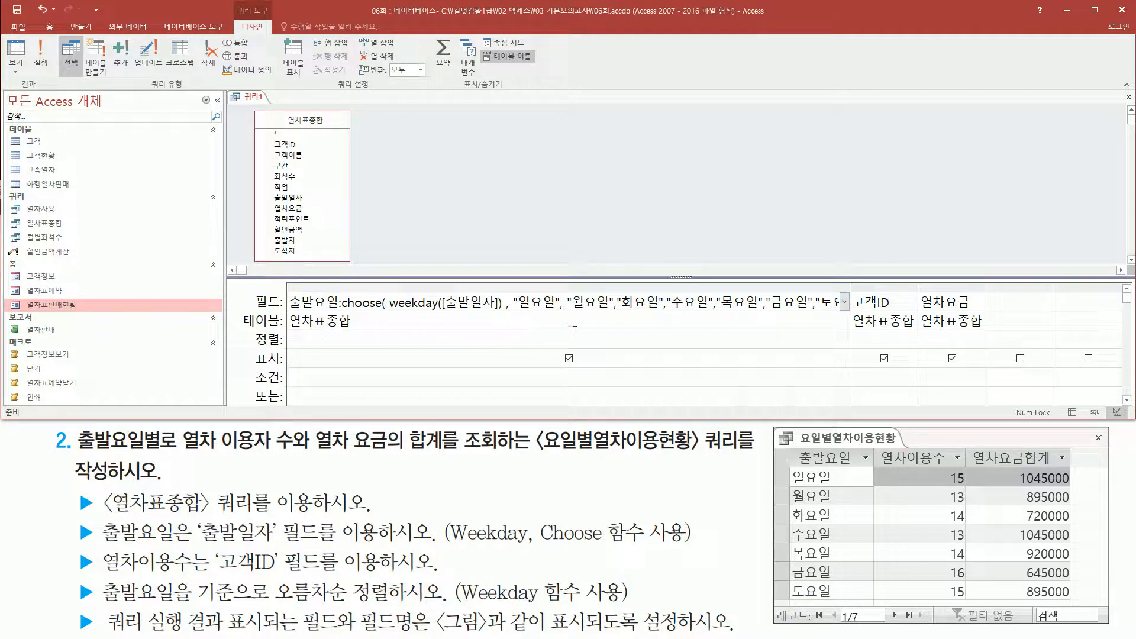
Run the query and relate its 출발요일, 고객ID and 열차요금 columns to the task text and the reference picture's columns.
{"action": "left_click", "coordinate": [40, 54]}
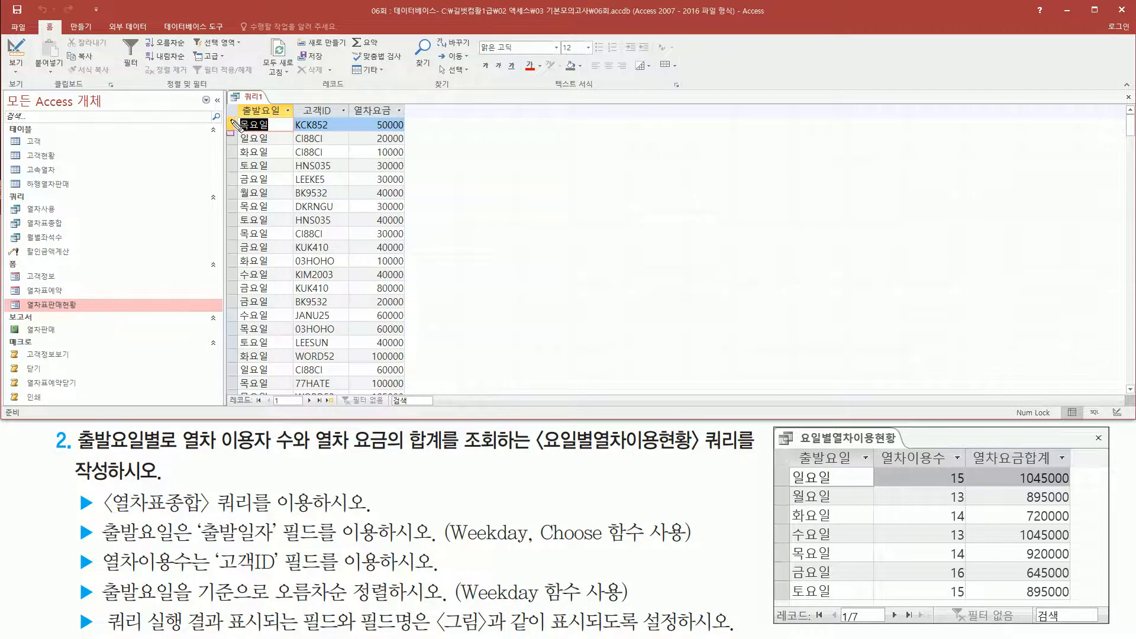
{"action": "mouse_move", "coordinate": [236, 118]}
{"action": "left_mouse_down"}
{"action": "mouse_move", "coordinate": [254, 287]}
{"action": "mouse_move", "coordinate": [287, 391]}
{"action": "left_mouse_up"}
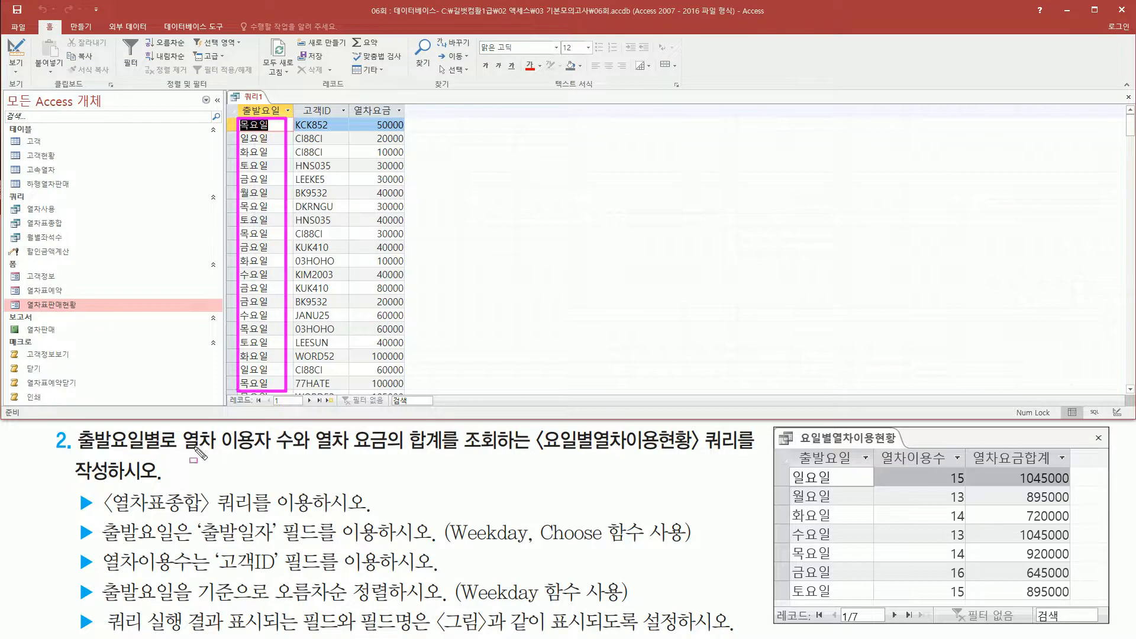
{"action": "mouse_move", "coordinate": [70, 457]}
{"action": "left_mouse_down"}
{"action": "mouse_move", "coordinate": [142, 468]}
{"action": "mouse_move", "coordinate": [181, 427]}
{"action": "left_mouse_up"}
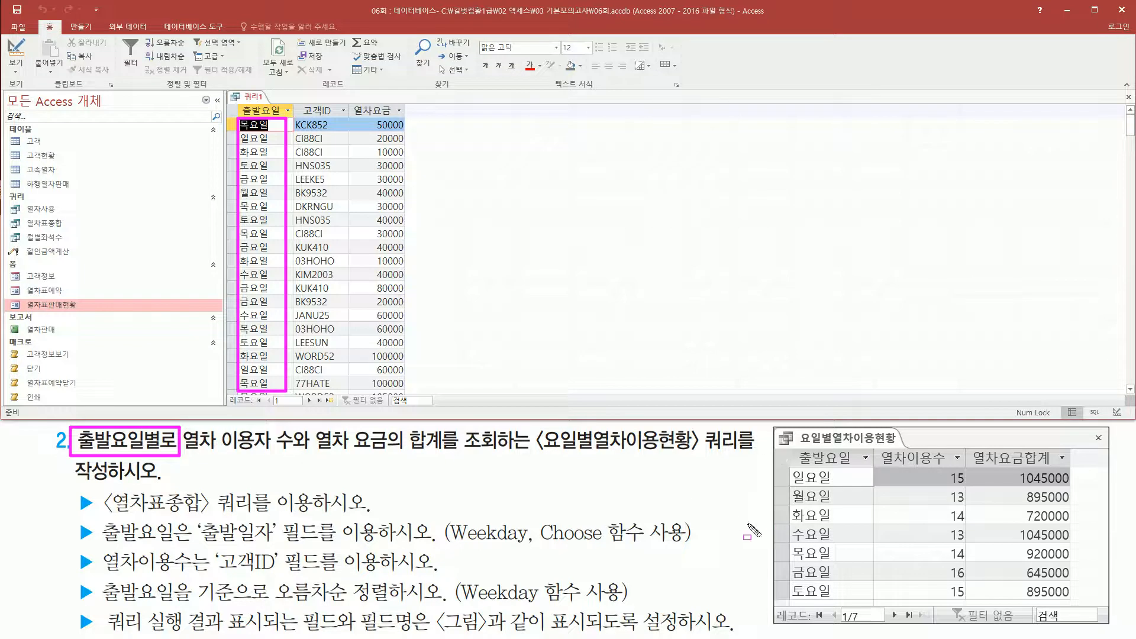
{"action": "mouse_move", "coordinate": [300, 104]}
{"action": "left_mouse_down"}
{"action": "mouse_move", "coordinate": [349, 126]}
{"action": "mouse_move", "coordinate": [340, 117]}
{"action": "left_mouse_up"}
{"action": "mouse_move", "coordinate": [875, 448]}
{"action": "left_mouse_down"}
{"action": "mouse_move", "coordinate": [961, 467]}
{"action": "mouse_move", "coordinate": [951, 570]}
{"action": "mouse_move", "coordinate": [971, 604]}
{"action": "left_mouse_up"}
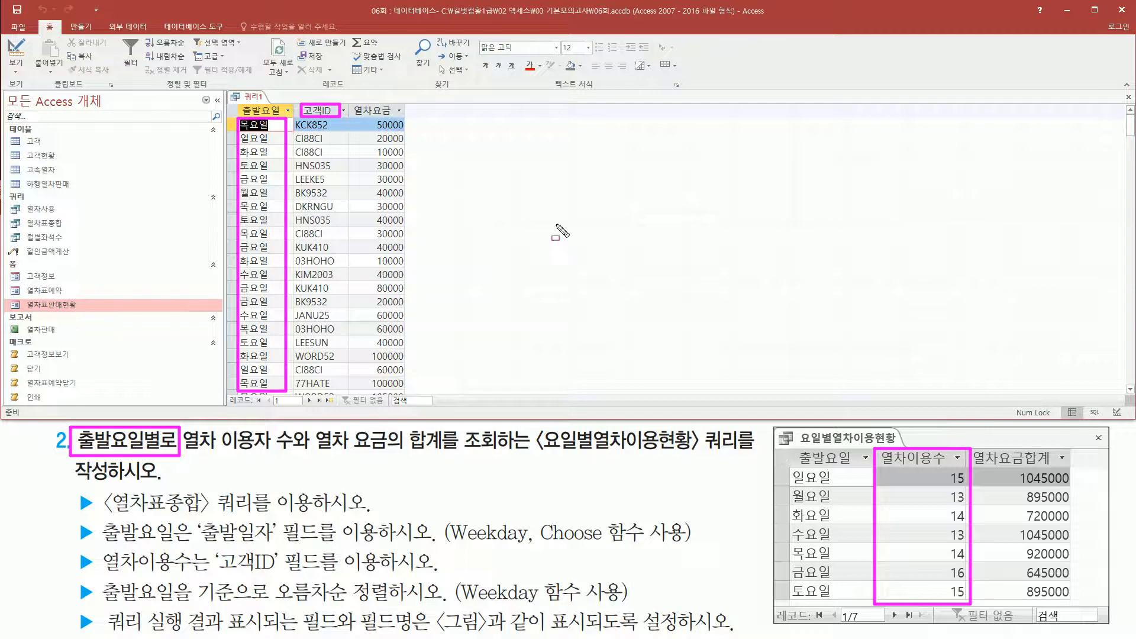
{"action": "left_click_drag", "start_coordinate": [353, 101], "coordinate": [398, 116]}
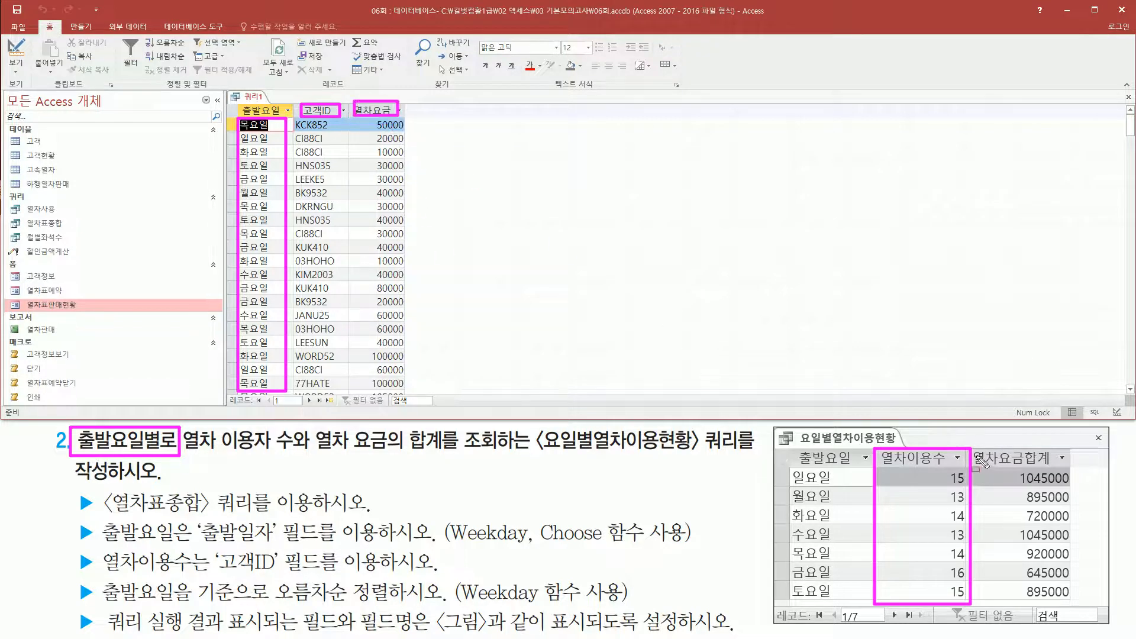
{"action": "mouse_move", "coordinate": [974, 448]}
{"action": "left_mouse_down"}
{"action": "mouse_move", "coordinate": [1072, 491]}
{"action": "mouse_move", "coordinate": [1073, 603]}
{"action": "left_mouse_up"}
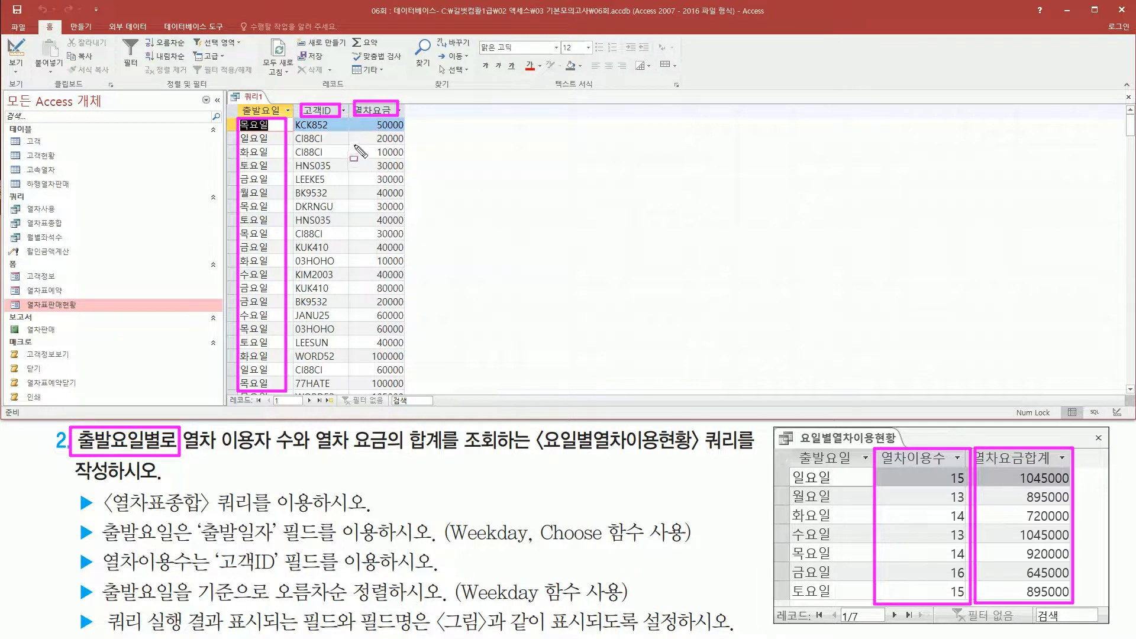
{"action": "key", "text": "Escape"}
Return to the query design with a narrower 출발요일 column and add the 요약 row to the grid.
{"action": "right_click", "coordinate": [259, 99]}
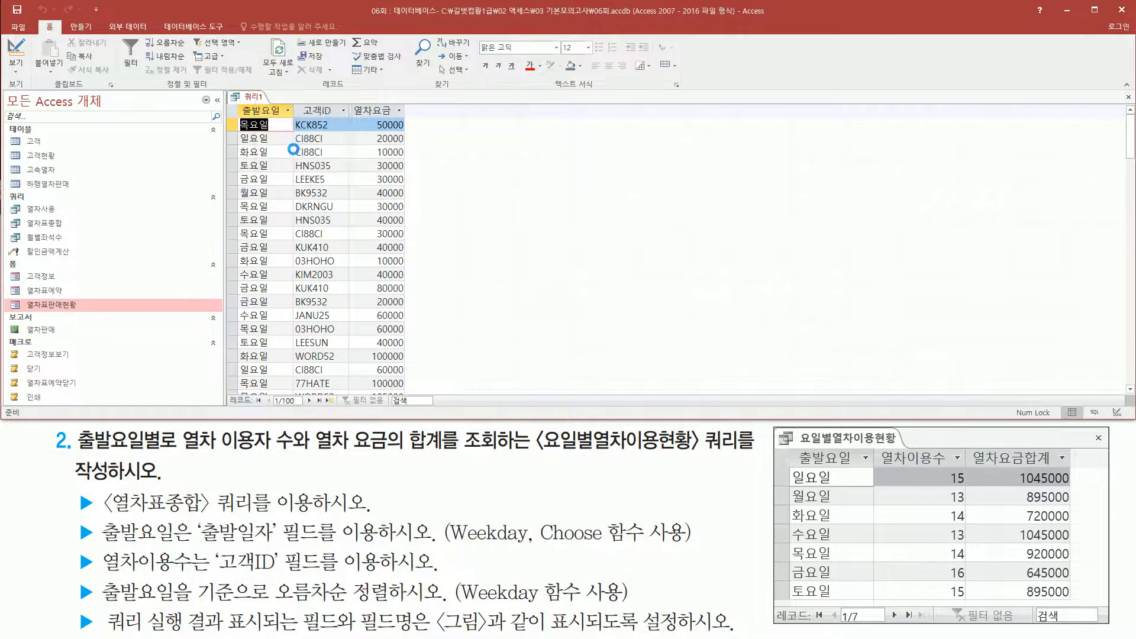
{"action": "left_click", "coordinate": [294, 149]}
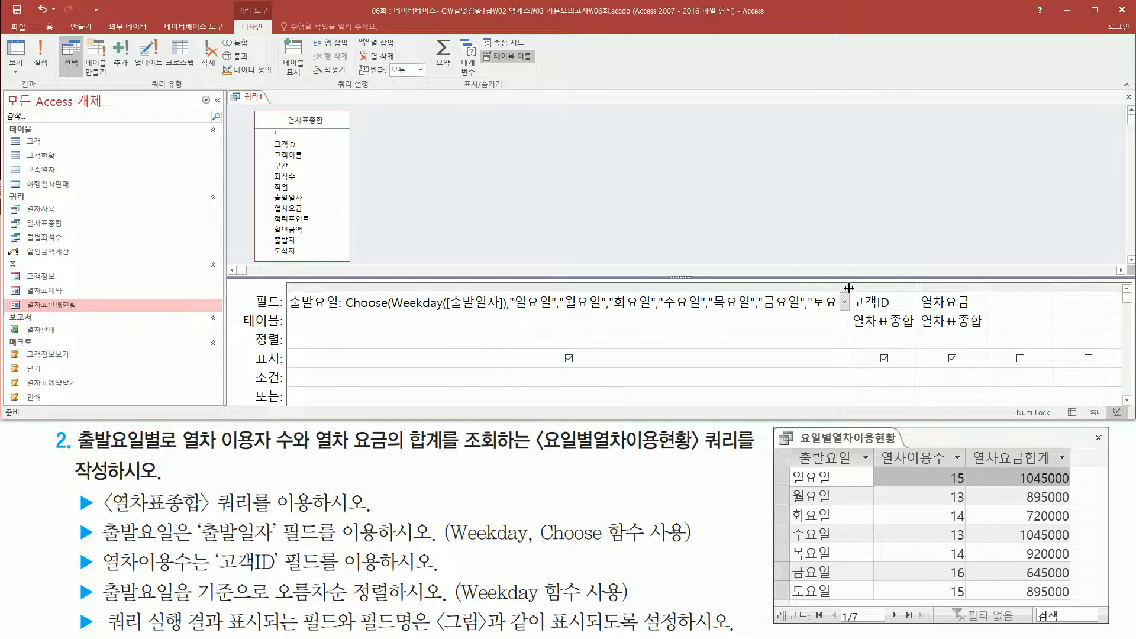
{"action": "left_click_drag", "start_coordinate": [304, 303], "coordinate": [494, 296]}
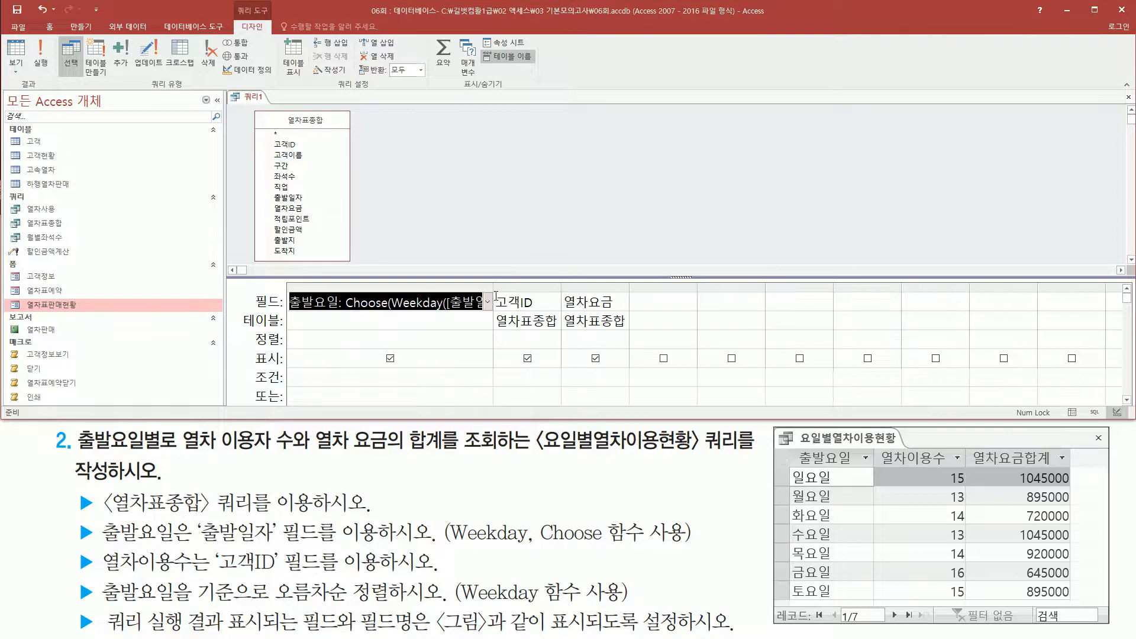
{"action": "left_click", "coordinate": [531, 302]}
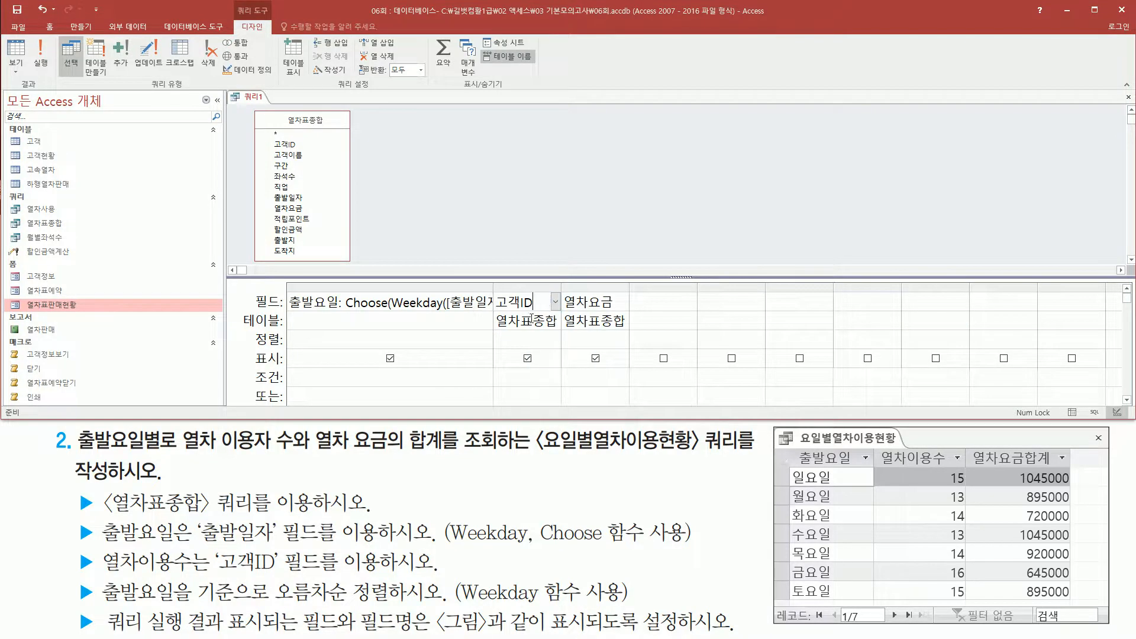
{"action": "left_click", "coordinate": [596, 304]}
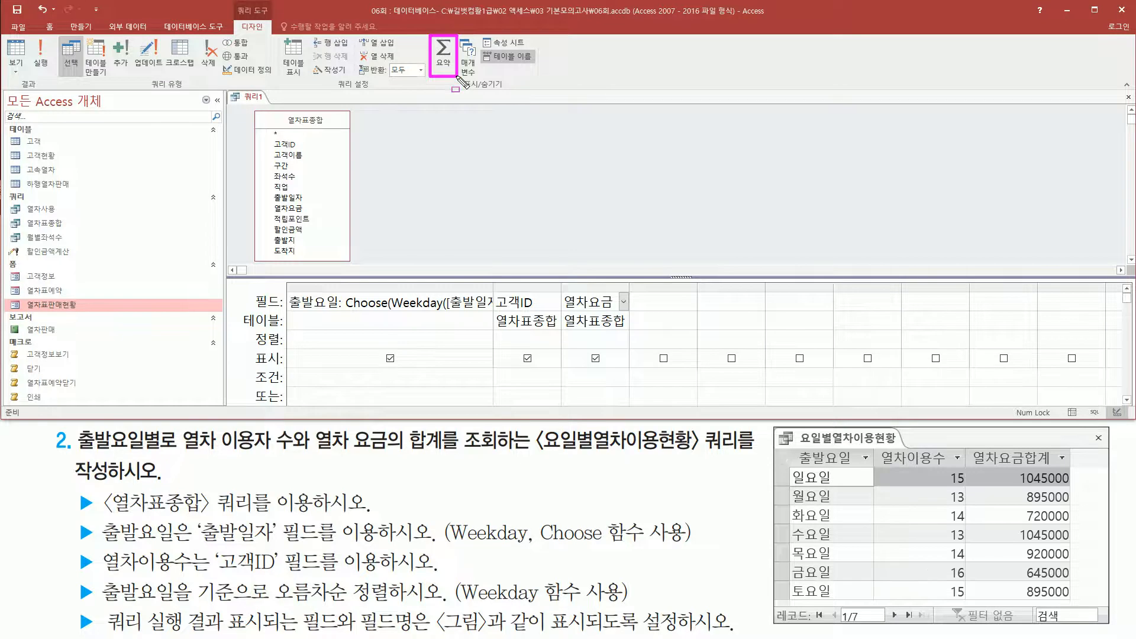
{"action": "left_click", "coordinate": [444, 54]}
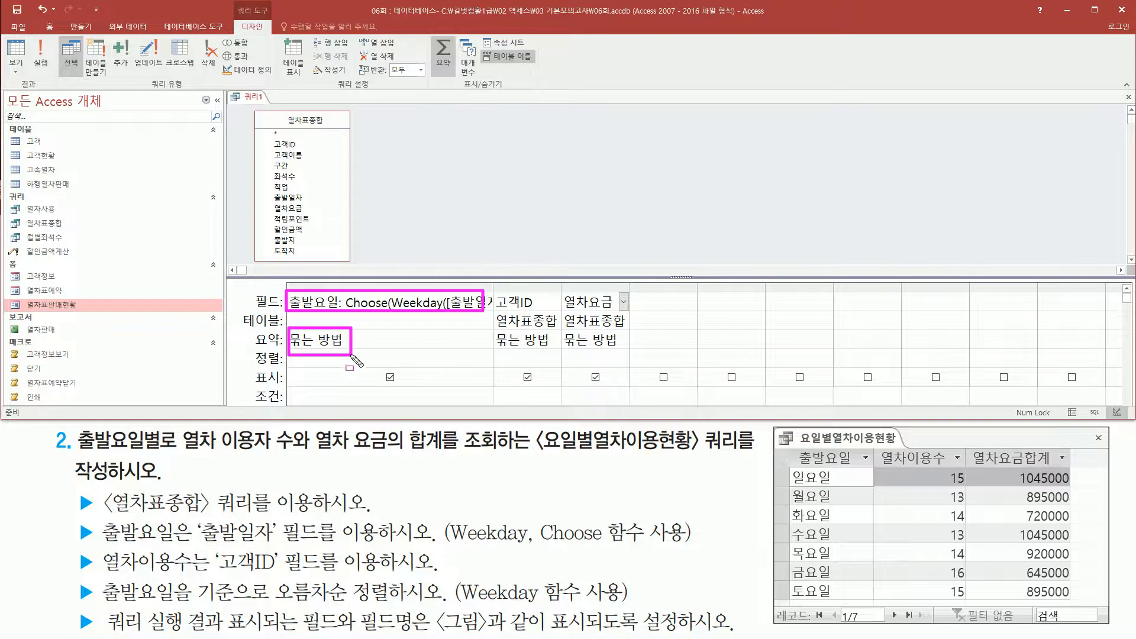
Set the summary of 고객ID to 개수 and the summary of 열차요금 to 합계.
{"action": "left_click", "coordinate": [527, 340]}
{"action": "left_click", "coordinate": [556, 340]}
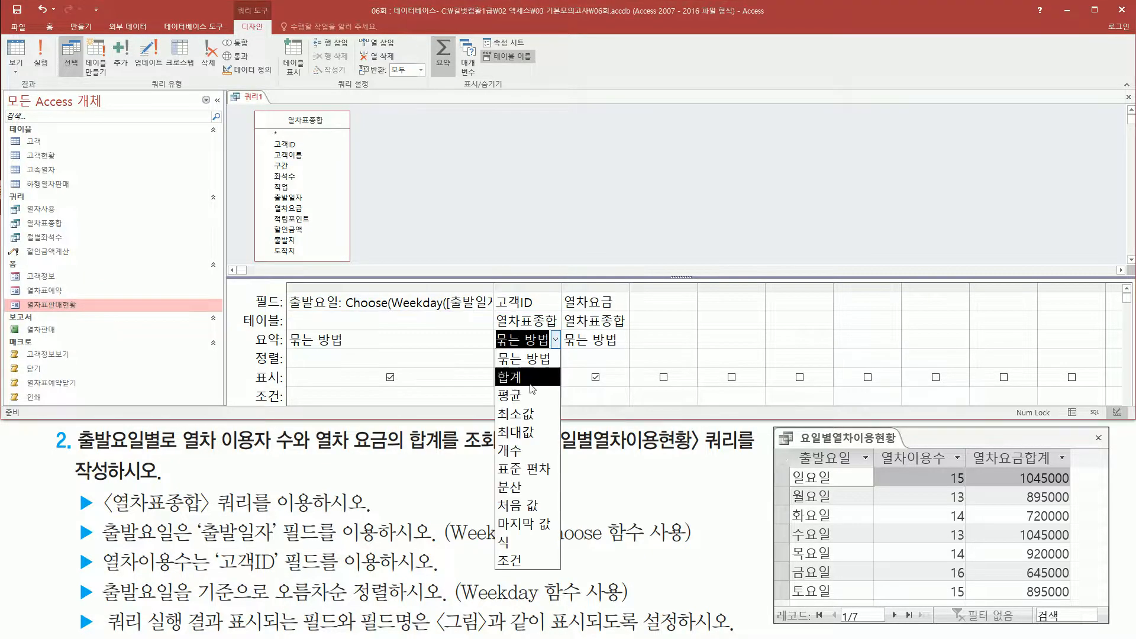
{"action": "left_click", "coordinate": [534, 451]}
{"action": "left_click", "coordinate": [617, 303]}
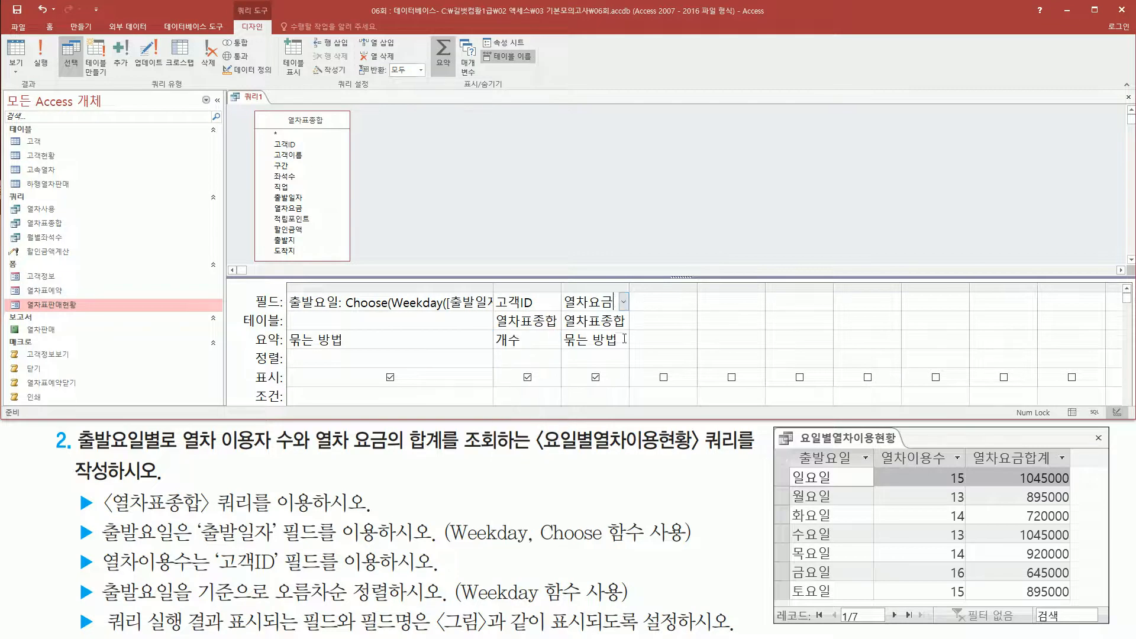
{"action": "left_click", "coordinate": [624, 340]}
{"action": "left_click", "coordinate": [624, 340]}
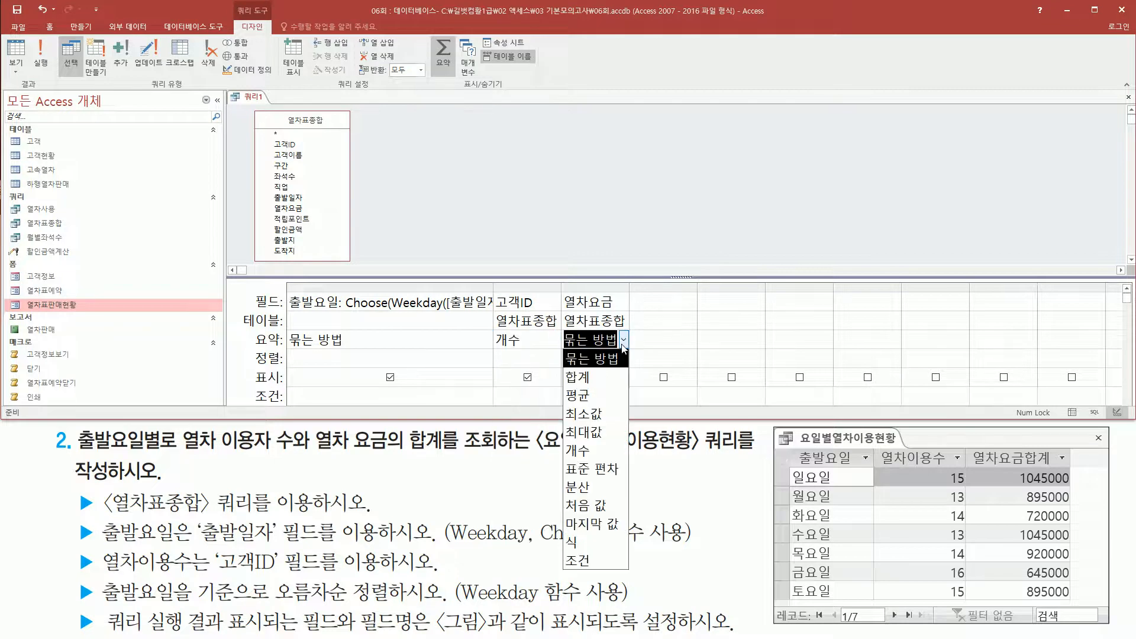
{"action": "left_click", "coordinate": [603, 382]}
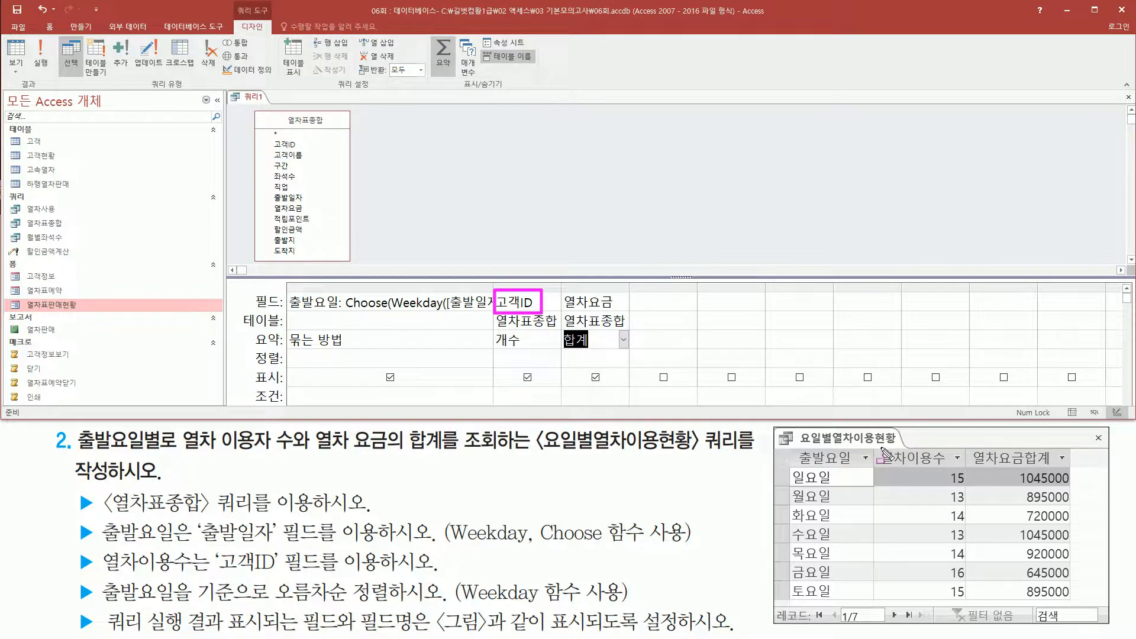
Name the 고객ID count column 열차이용수, following the heading in the reference picture.
{"action": "left_click_drag", "start_coordinate": [879, 449], "coordinate": [960, 471]}
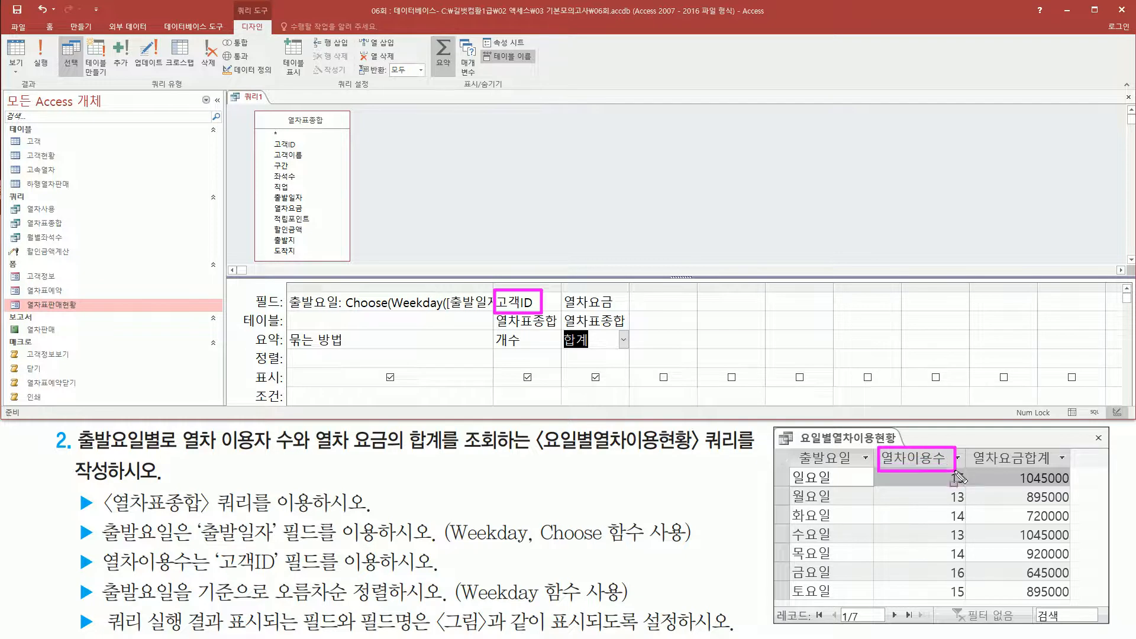
{"action": "key", "text": "Escape"}
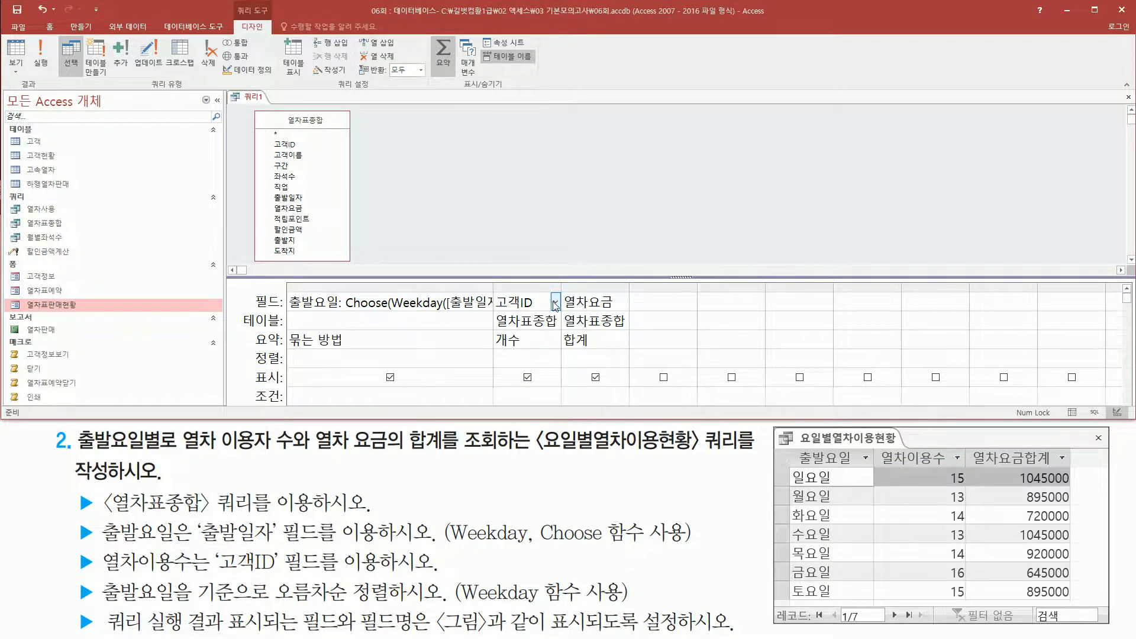
{"action": "type", "text": "열"}
{"action": "type", "text": "차이용수:고"}
Widen the summary columns in the query design and name the 열차요금 total column 열차요금합계.
{"action": "left_click_drag", "start_coordinate": [561, 288], "coordinate": [808, 287]}
{"action": "left_click", "coordinate": [756, 304]}
{"action": "type", "text": "열차요금ㅎㅏㅂㄱㅖ:"}
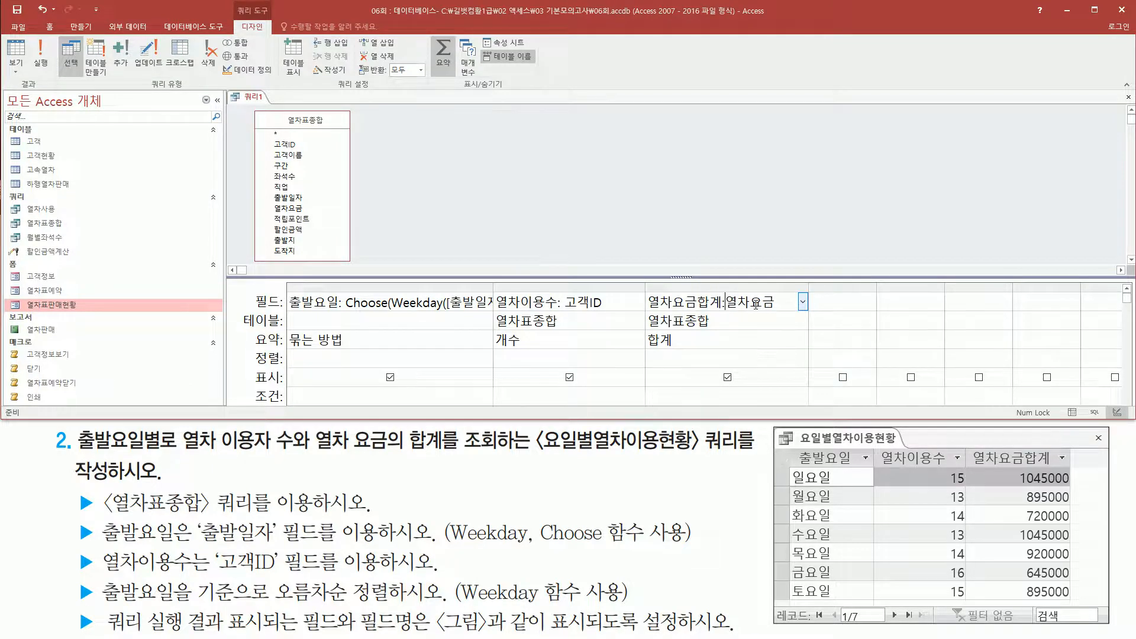
{"action": "key", "text": "Tab"}
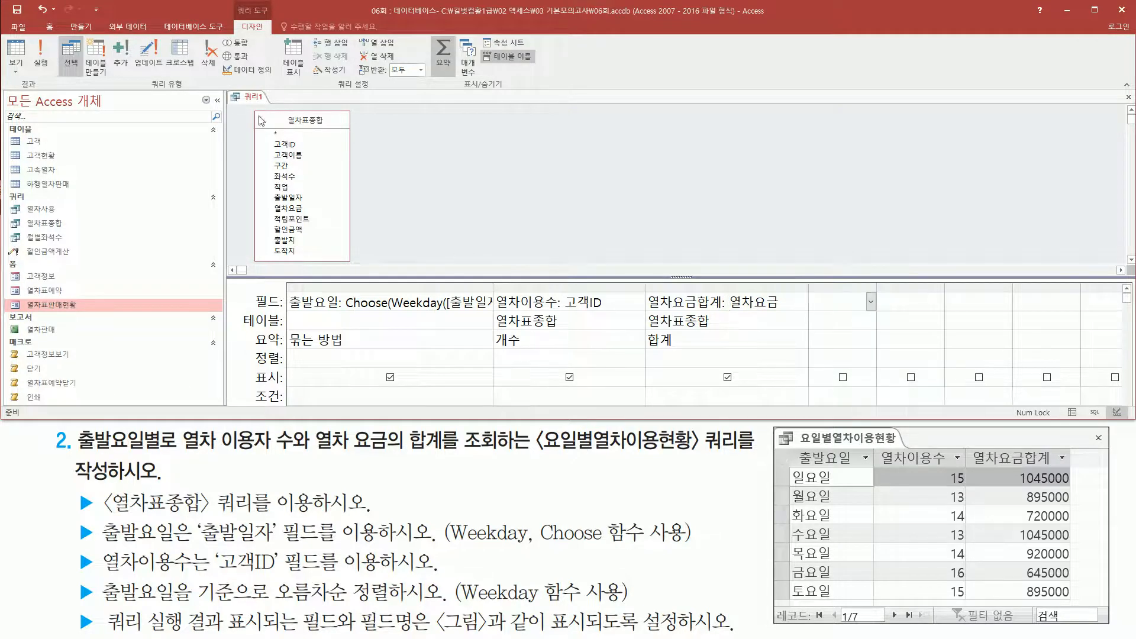
Run the query and review the 출발요일, 열차이용수 and 열차요금합계 columns against the task's first requirements.
{"action": "left_click", "coordinate": [39, 52]}
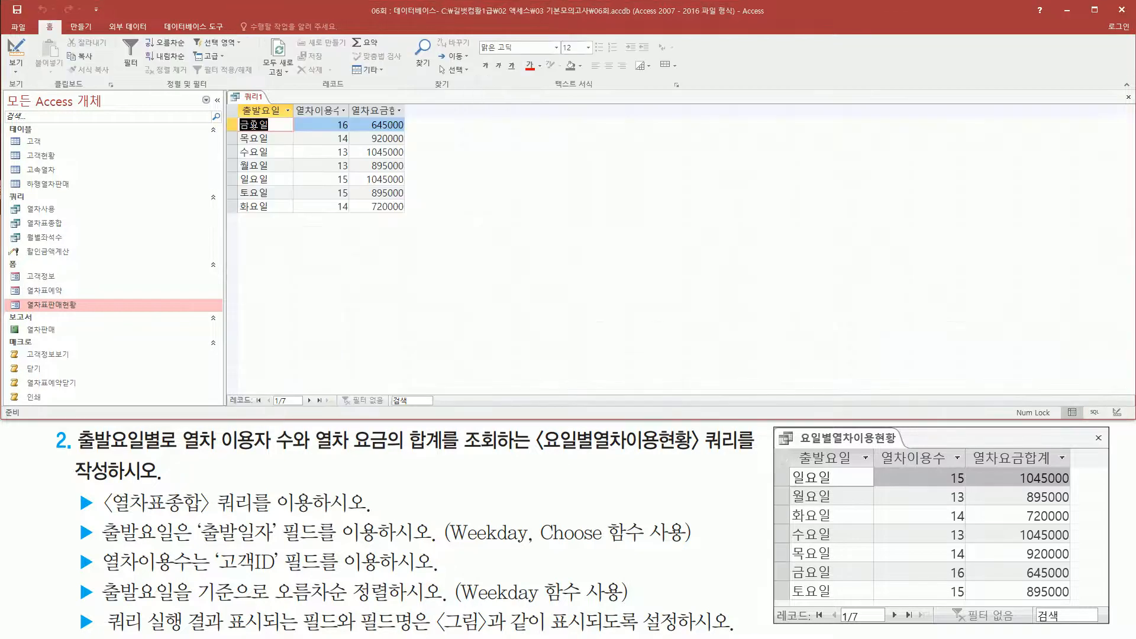
{"action": "left_click_drag", "start_coordinate": [237, 114], "coordinate": [277, 222]}
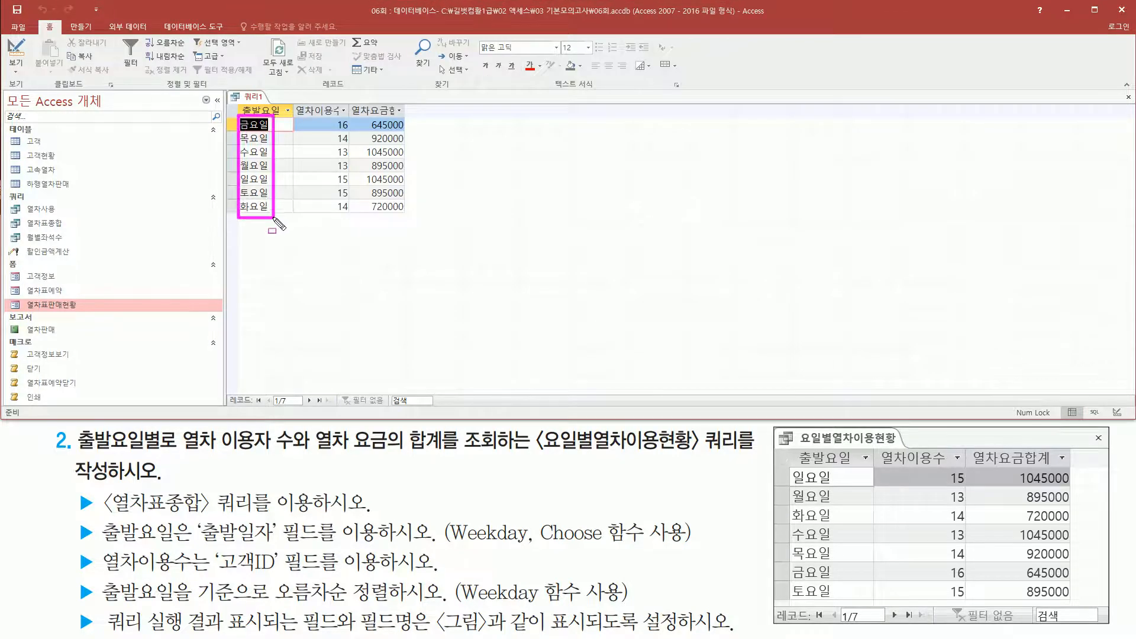
{"action": "left_click_drag", "start_coordinate": [329, 115], "coordinate": [352, 218]}
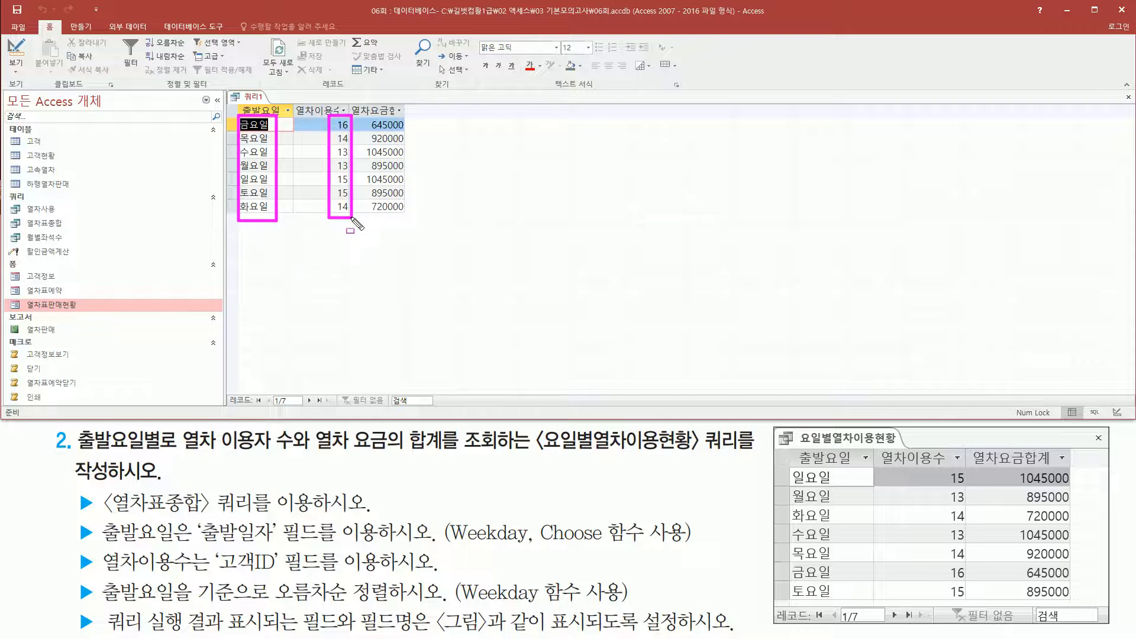
{"action": "left_click_drag", "start_coordinate": [362, 112], "coordinate": [409, 219]}
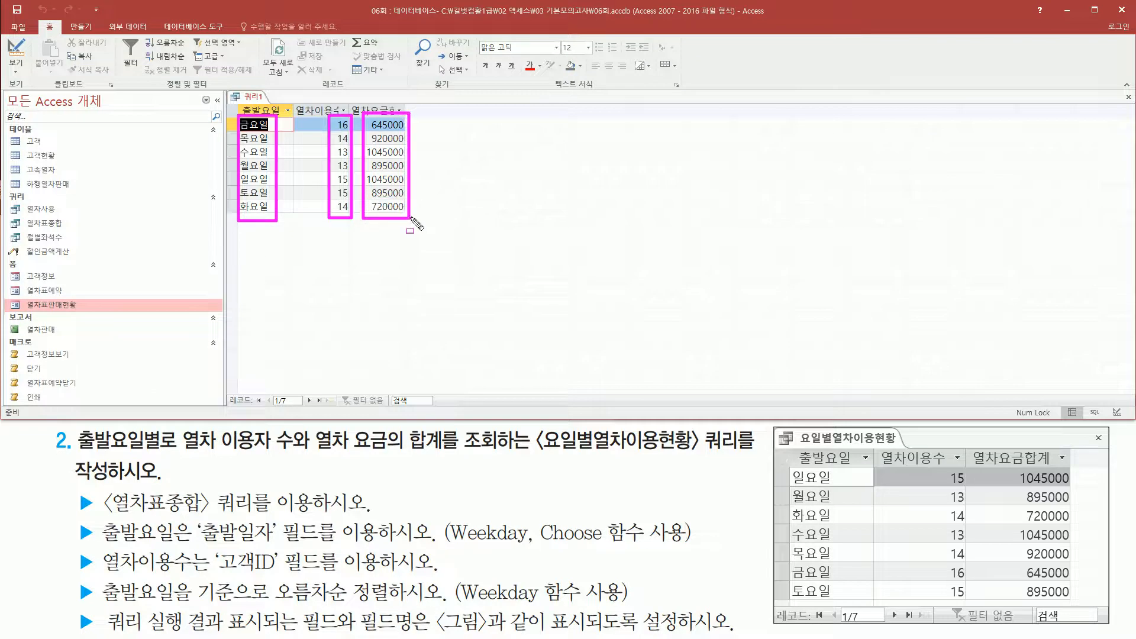
{"action": "left_click_drag", "start_coordinate": [65, 574], "coordinate": [722, 575]}
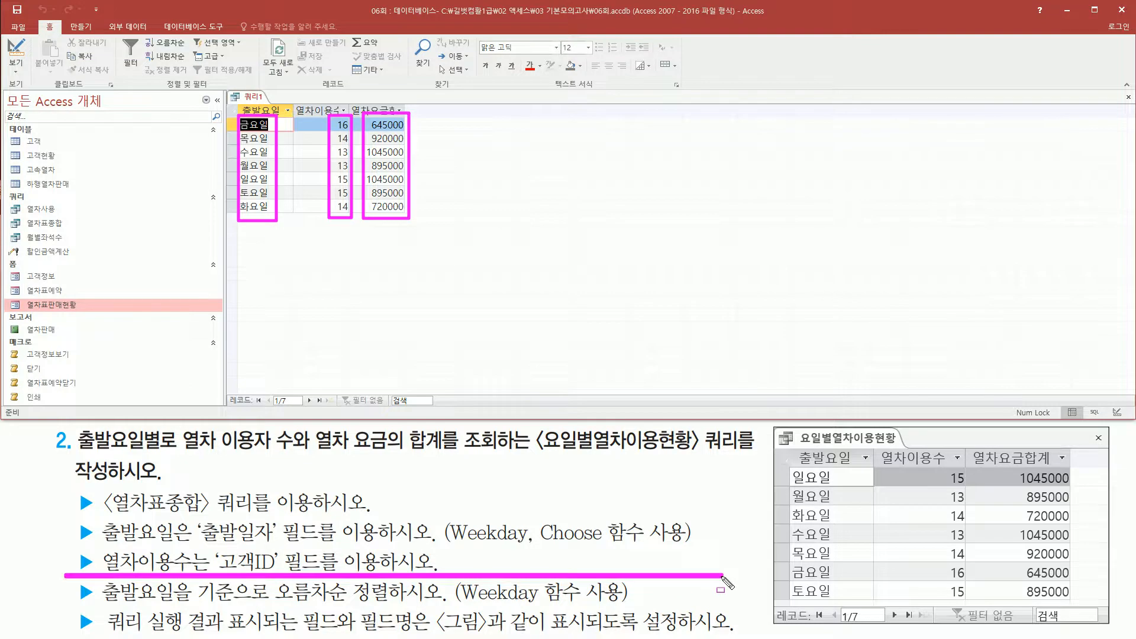
{"action": "key", "text": "Escape"}
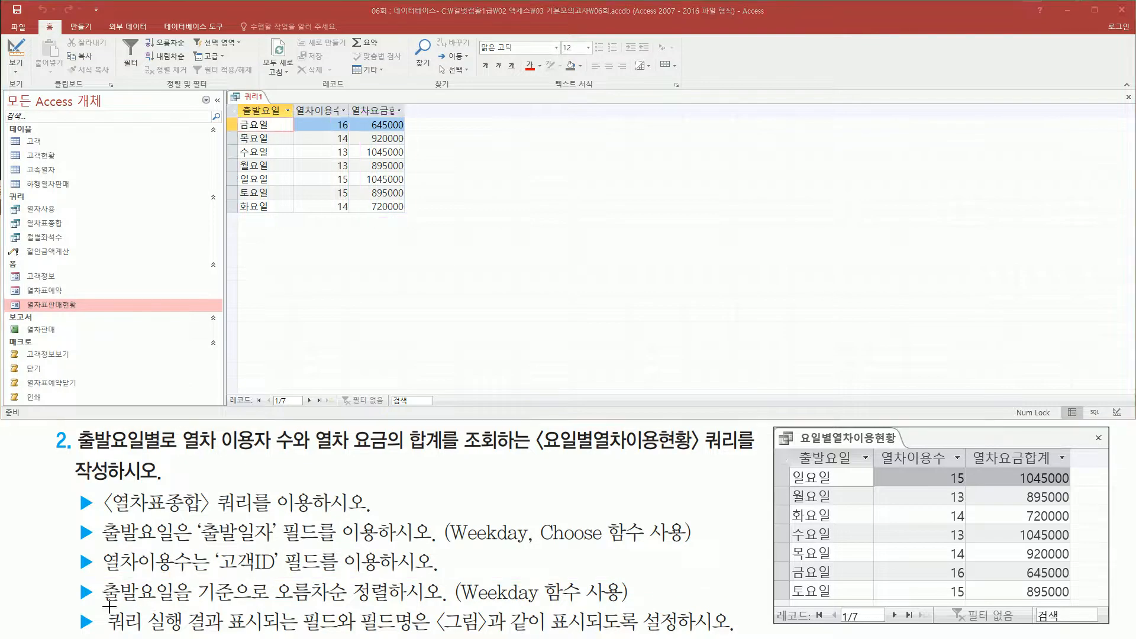
Compare the row order of 출발요일 with the task's requirement to sort ascending by departure weekday.
{"action": "mouse_move", "coordinate": [100, 575]}
{"action": "left_mouse_down"}
{"action": "mouse_move", "coordinate": [157, 613]}
{"action": "mouse_move", "coordinate": [445, 607]}
{"action": "left_mouse_up"}
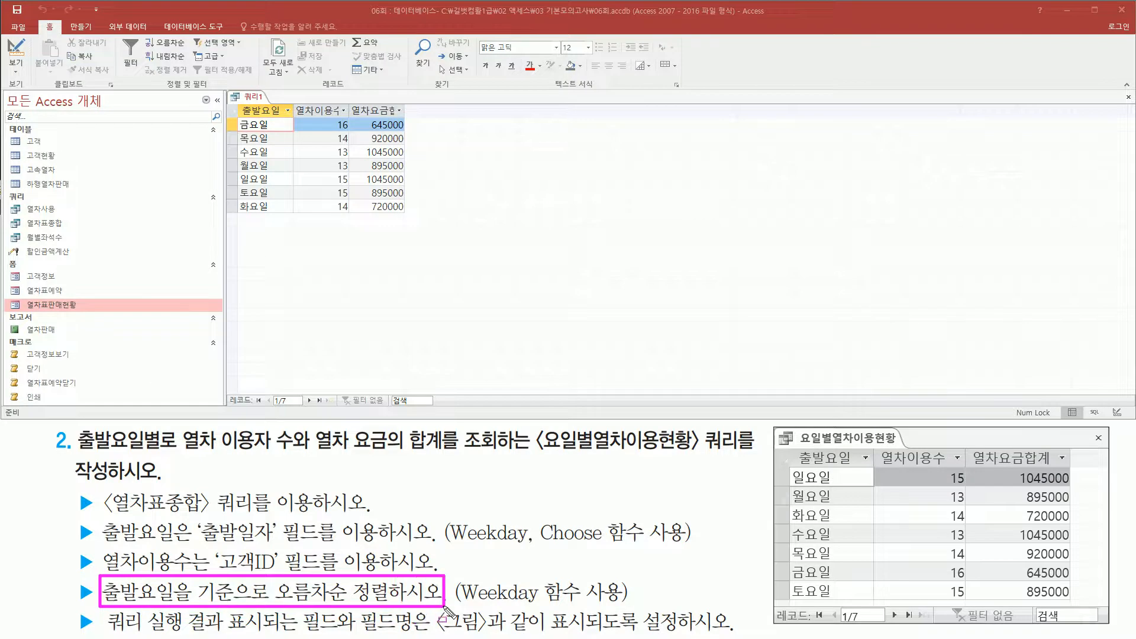
{"action": "key", "text": "Escape"}
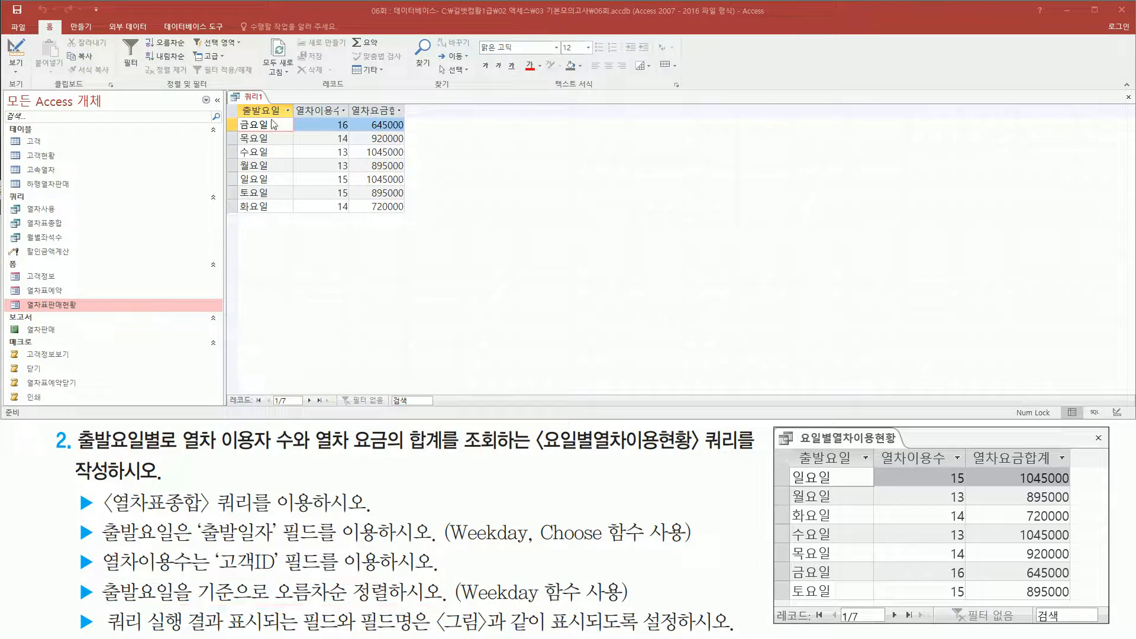
{"action": "left_click_drag", "start_coordinate": [237, 112], "coordinate": [284, 219]}
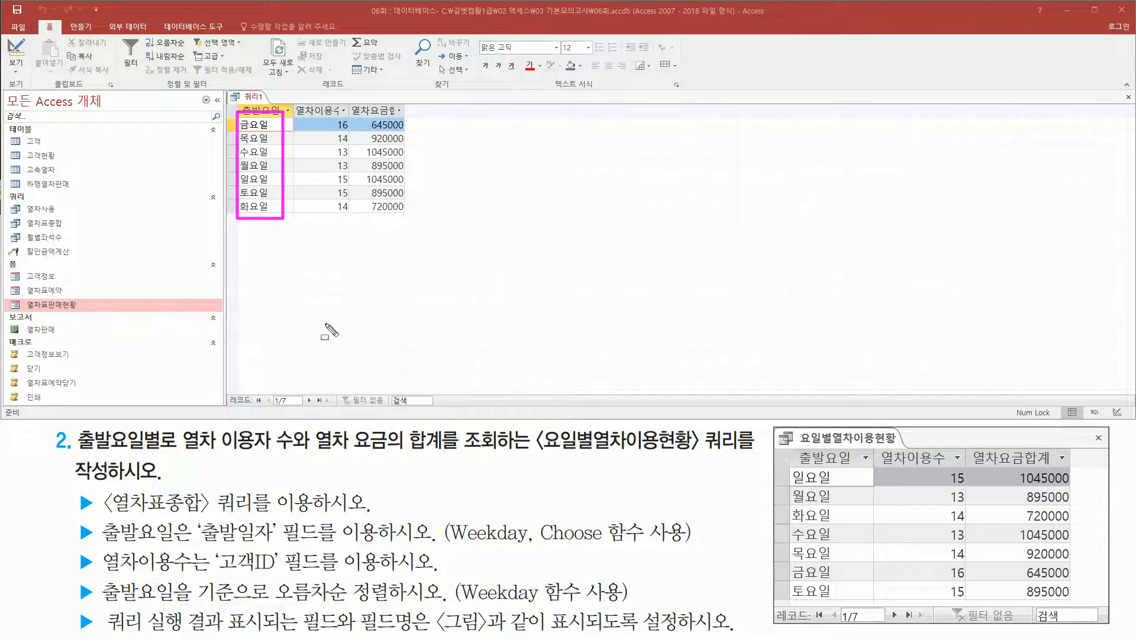
{"action": "key", "text": "Escape"}
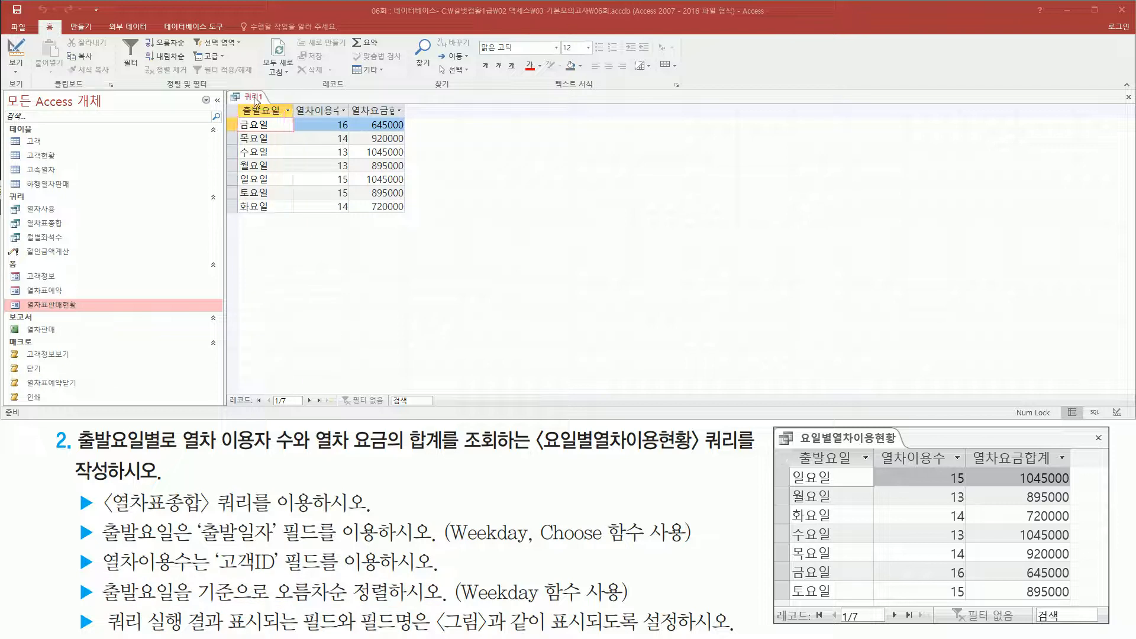
Try to sort the 출발요일 column itself with 오름차순 in the query design to match the reference picture's weekday order.
{"action": "right_click", "coordinate": [255, 101]}
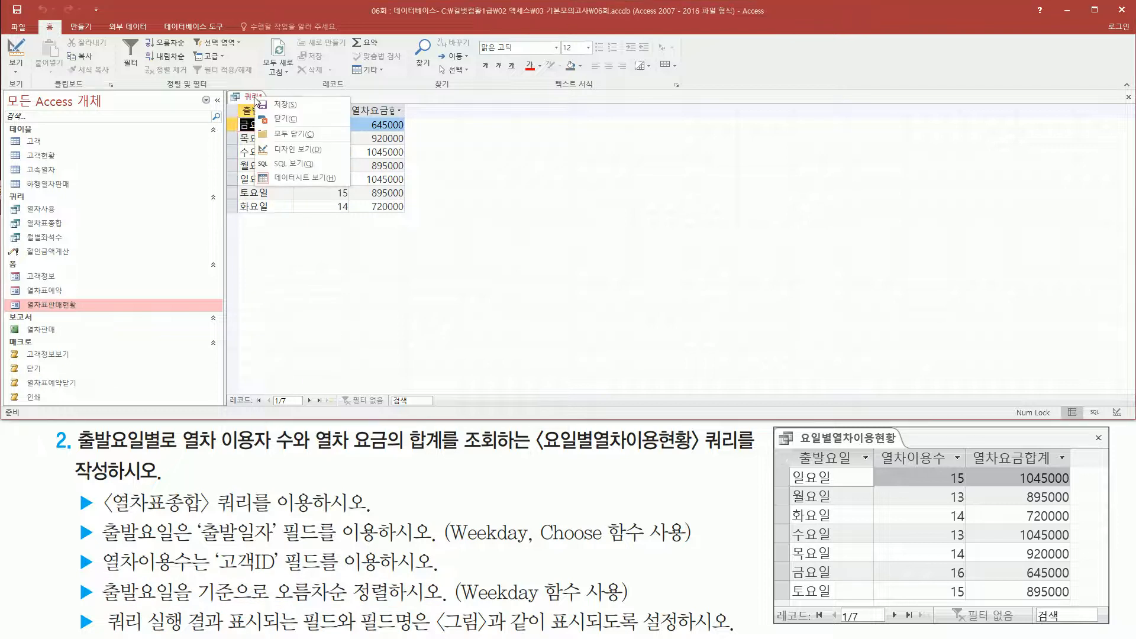
{"action": "left_click", "coordinate": [290, 150]}
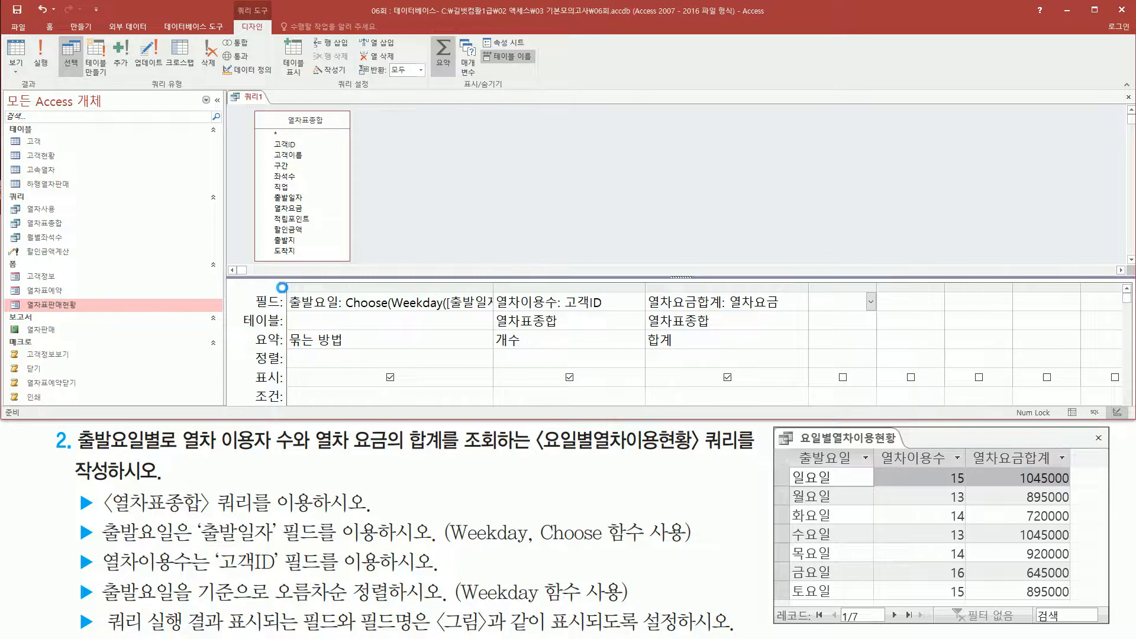
{"action": "mouse_move", "coordinate": [284, 287]}
{"action": "left_mouse_down"}
{"action": "mouse_move", "coordinate": [473, 357]}
{"action": "mouse_move", "coordinate": [499, 378]}
{"action": "left_mouse_up"}
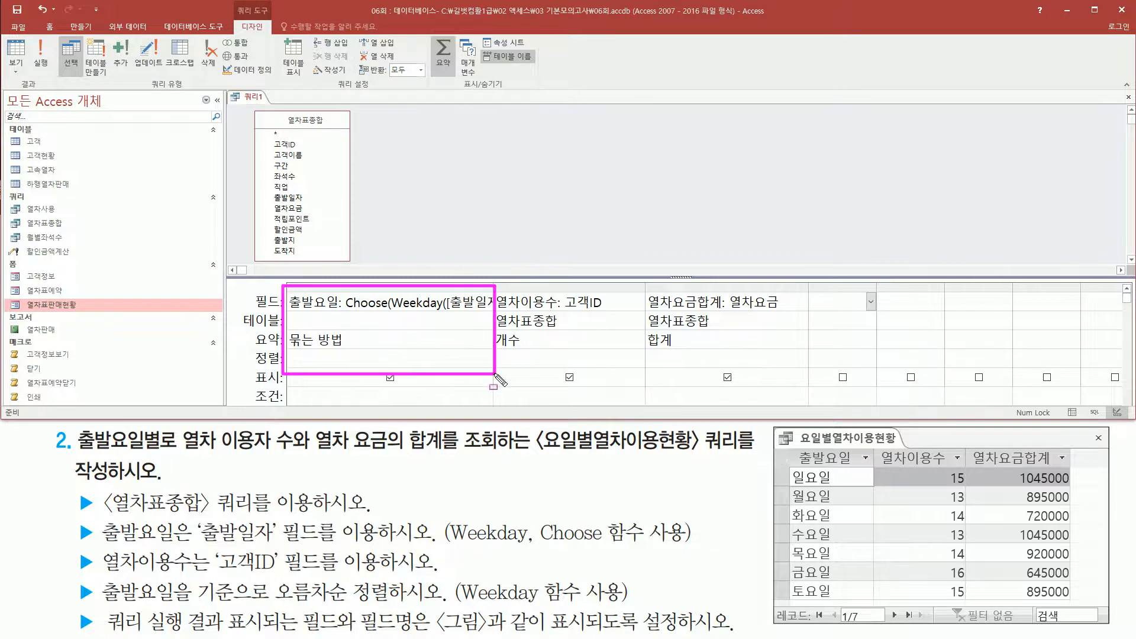
{"action": "left_click", "coordinate": [343, 358]}
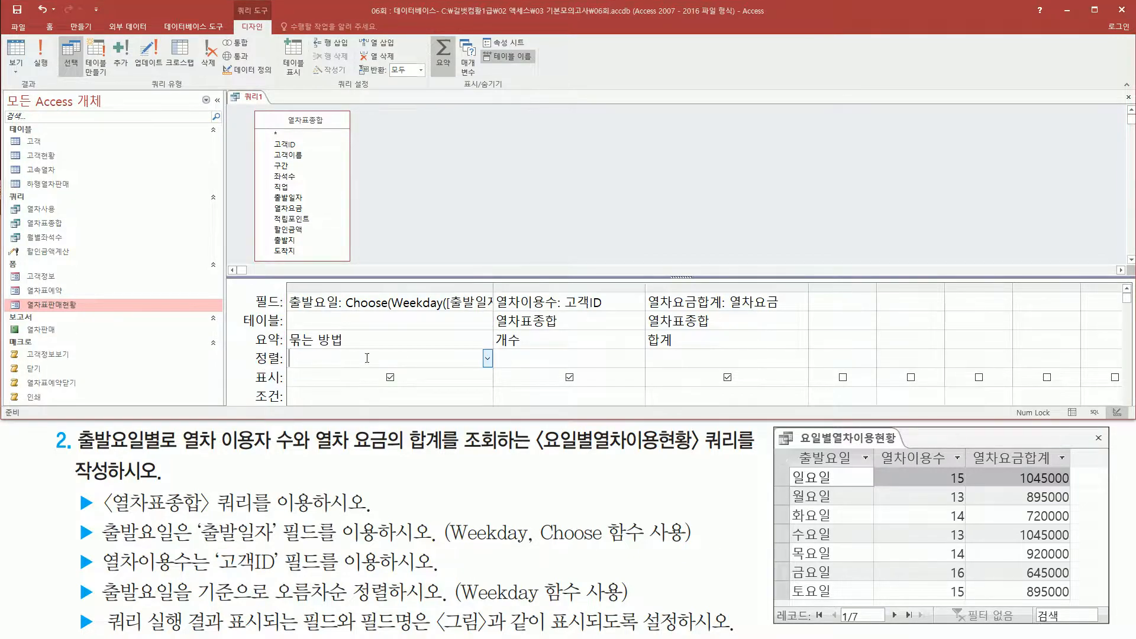
{"action": "left_click", "coordinate": [487, 359]}
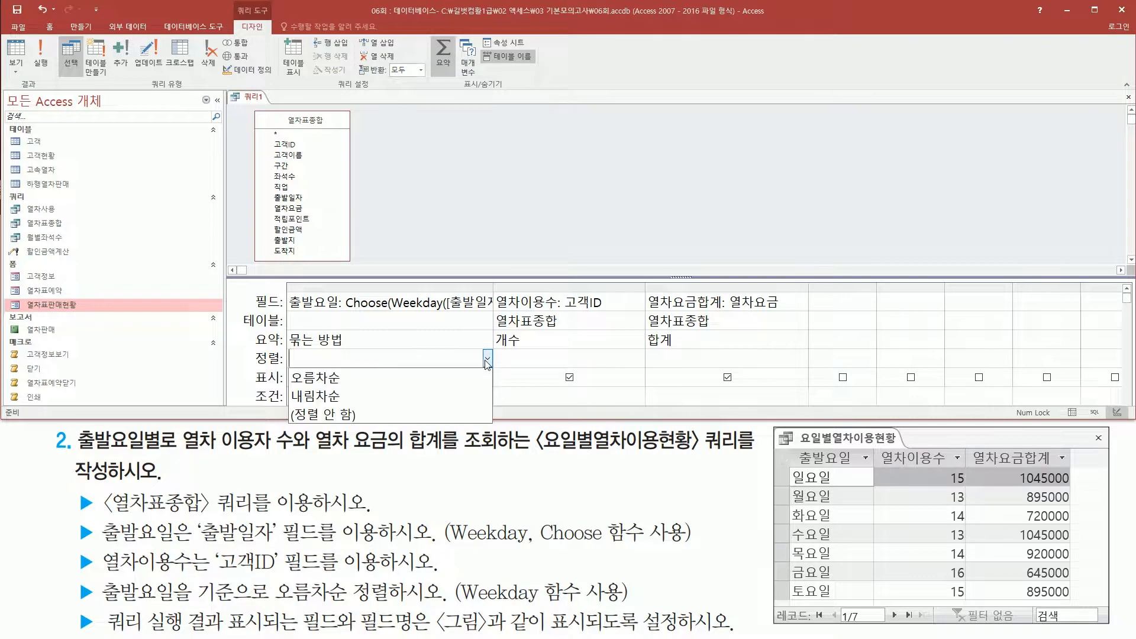
{"action": "left_click", "coordinate": [431, 376]}
{"action": "left_click_drag", "start_coordinate": [285, 347], "coordinate": [355, 373]}
{"action": "left_click_drag", "start_coordinate": [789, 465], "coordinate": [859, 606]}
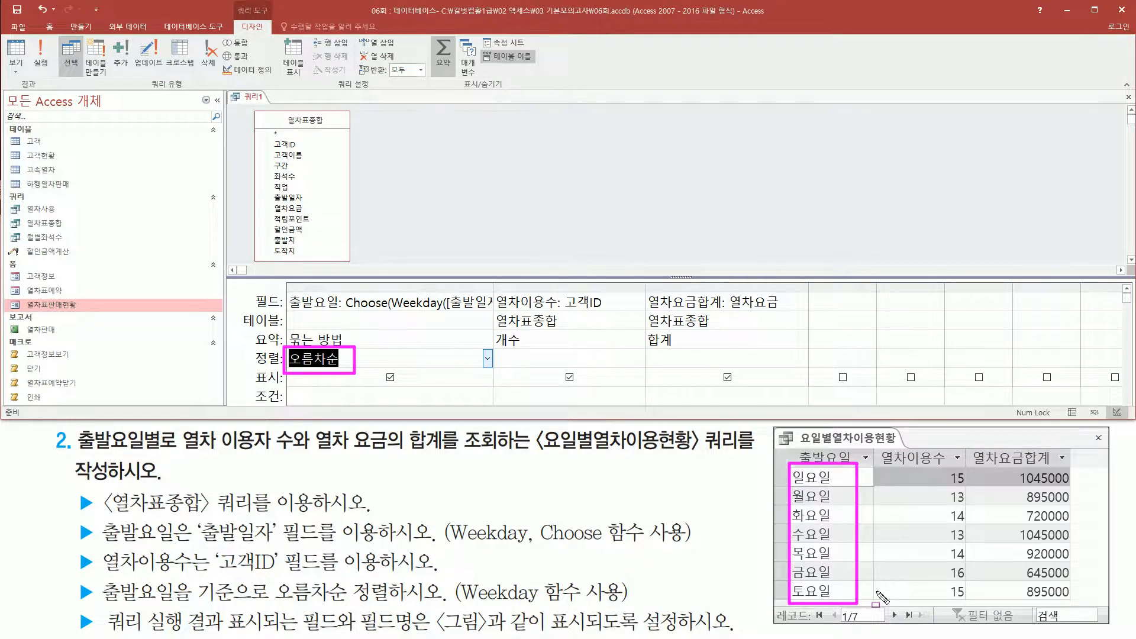
{"action": "key", "text": "Escape"}
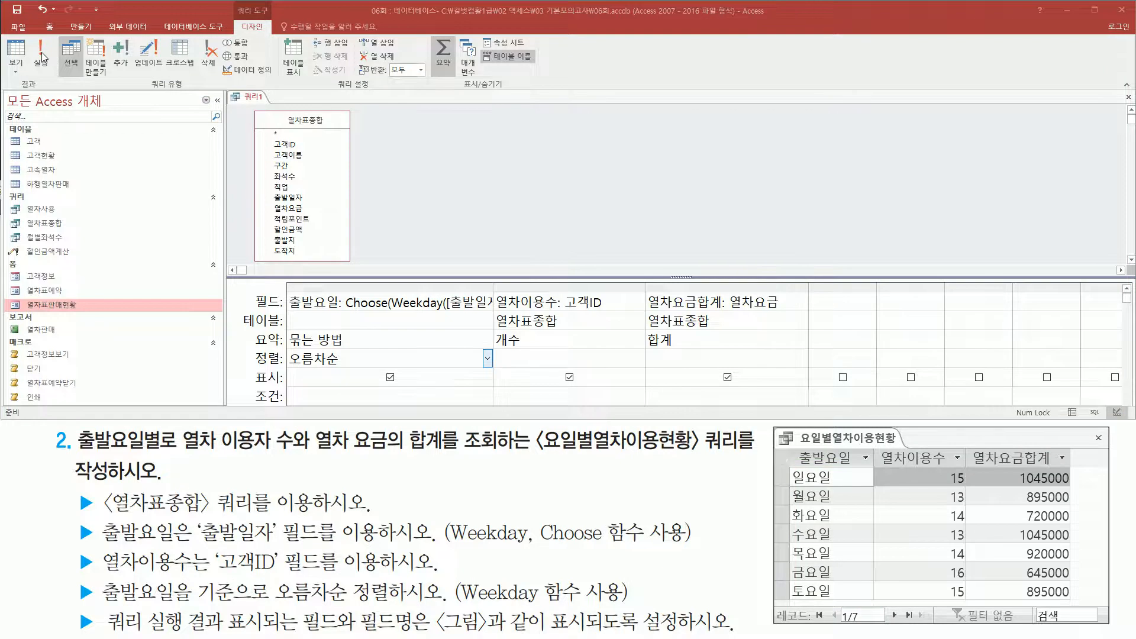
Run the query and compare its weekday order with the reference picture, relating 일요일 to 토요일 to the Weekday numbers 1 to 7.
{"action": "left_click", "coordinate": [41, 54]}
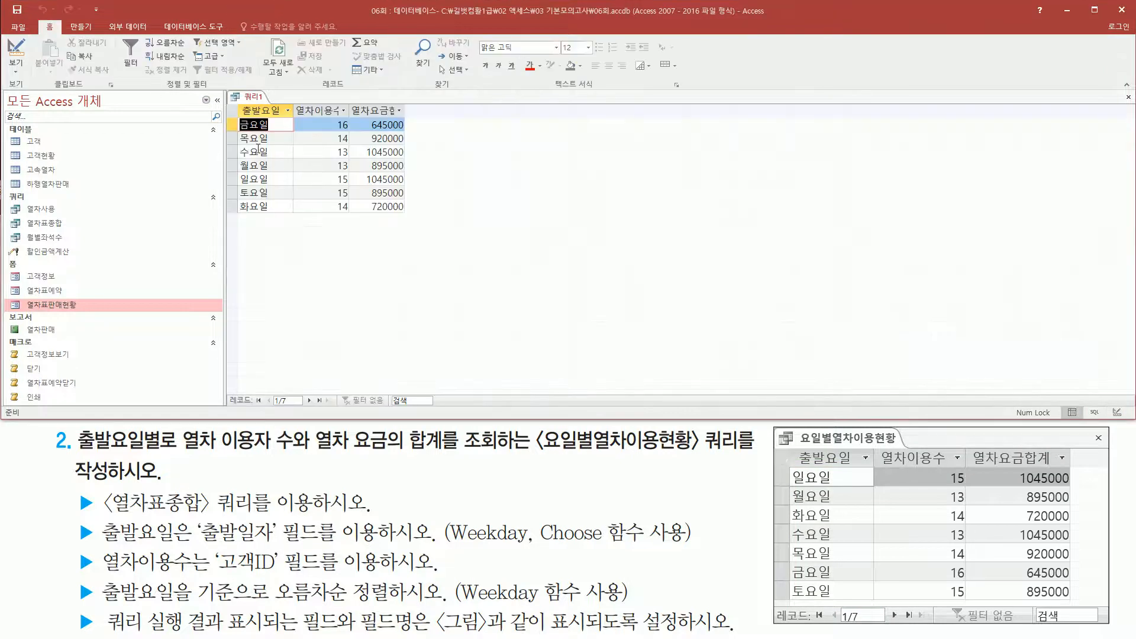
{"action": "mouse_move", "coordinate": [233, 115]}
{"action": "left_mouse_down"}
{"action": "mouse_move", "coordinate": [254, 148]}
{"action": "mouse_move", "coordinate": [256, 216]}
{"action": "left_mouse_up"}
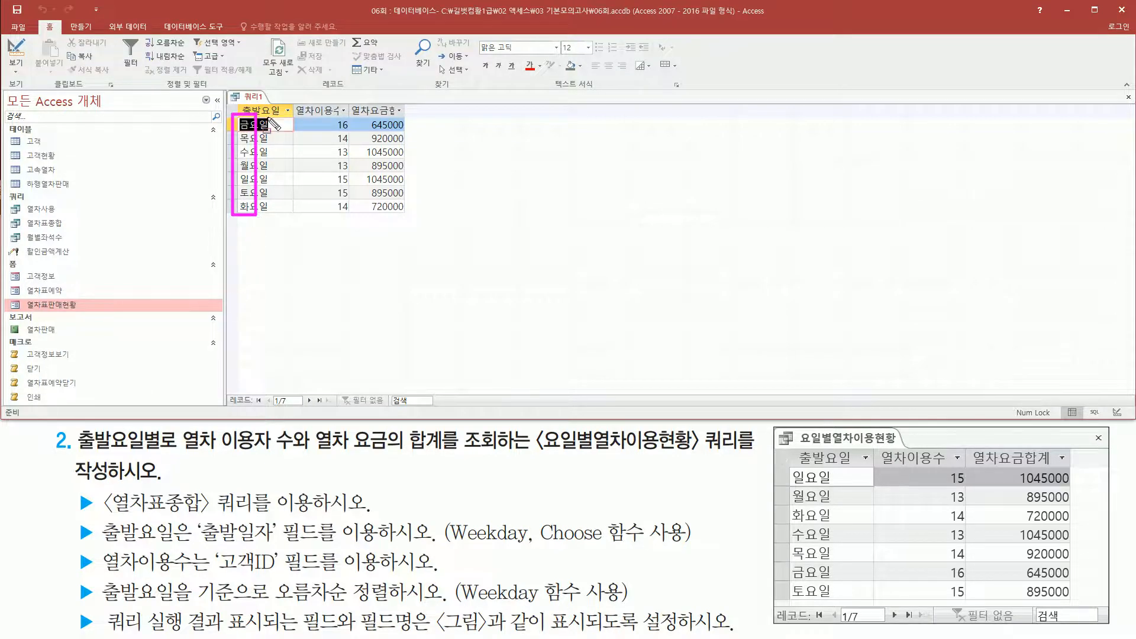
{"action": "left_click_drag", "start_coordinate": [235, 100], "coordinate": [292, 116]}
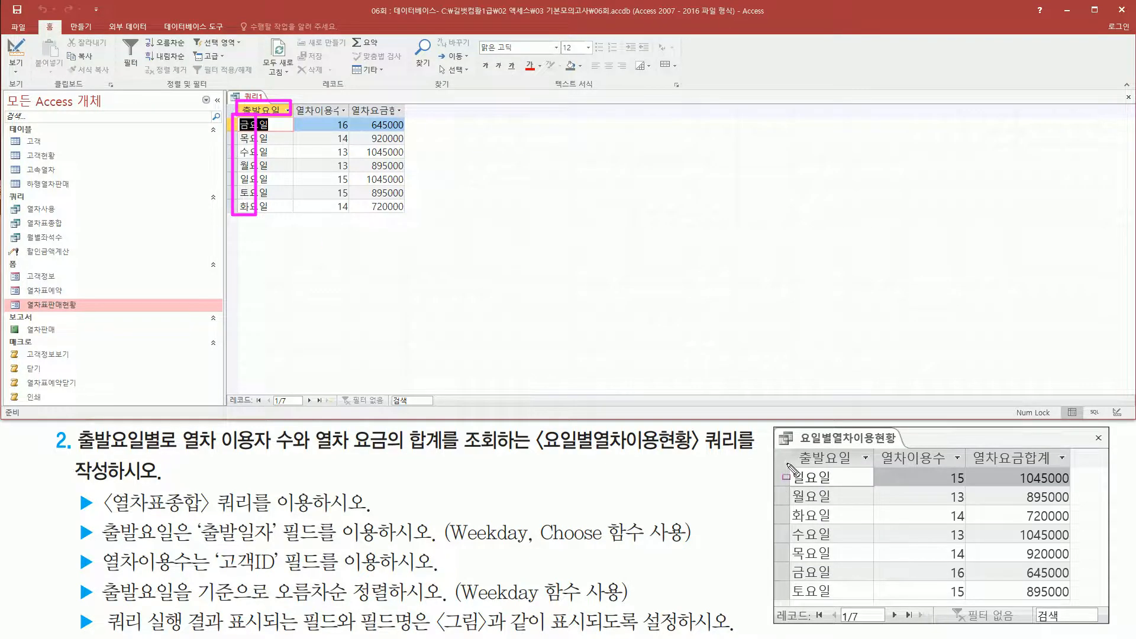
{"action": "mouse_move", "coordinate": [791, 464]}
{"action": "left_mouse_down"}
{"action": "mouse_move", "coordinate": [820, 583]}
{"action": "mouse_move", "coordinate": [859, 607]}
{"action": "left_mouse_up"}
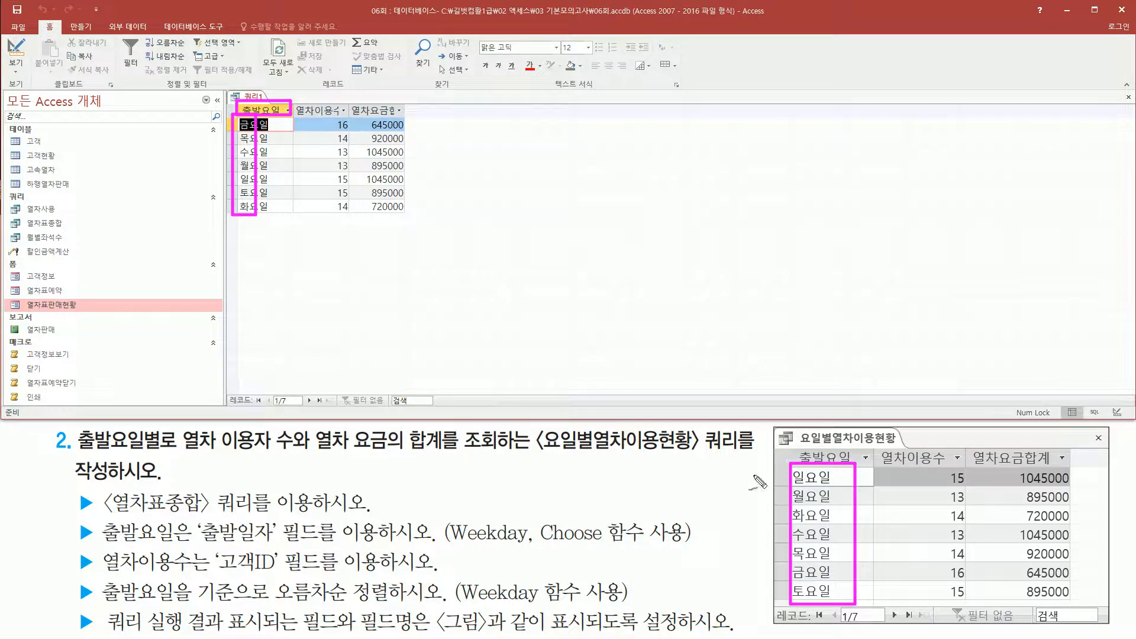
{"action": "left_click_drag", "start_coordinate": [467, 603], "coordinate": [538, 604]}
{"action": "left_click_drag", "start_coordinate": [836, 476], "coordinate": [846, 474]}
{"action": "mouse_move", "coordinate": [780, 485]}
{"action": "left_mouse_down"}
{"action": "mouse_move", "coordinate": [790, 497]}
{"action": "mouse_move", "coordinate": [776, 522]}
{"action": "mouse_move", "coordinate": [788, 536]}
{"action": "mouse_move", "coordinate": [780, 604]}
{"action": "left_mouse_up"}
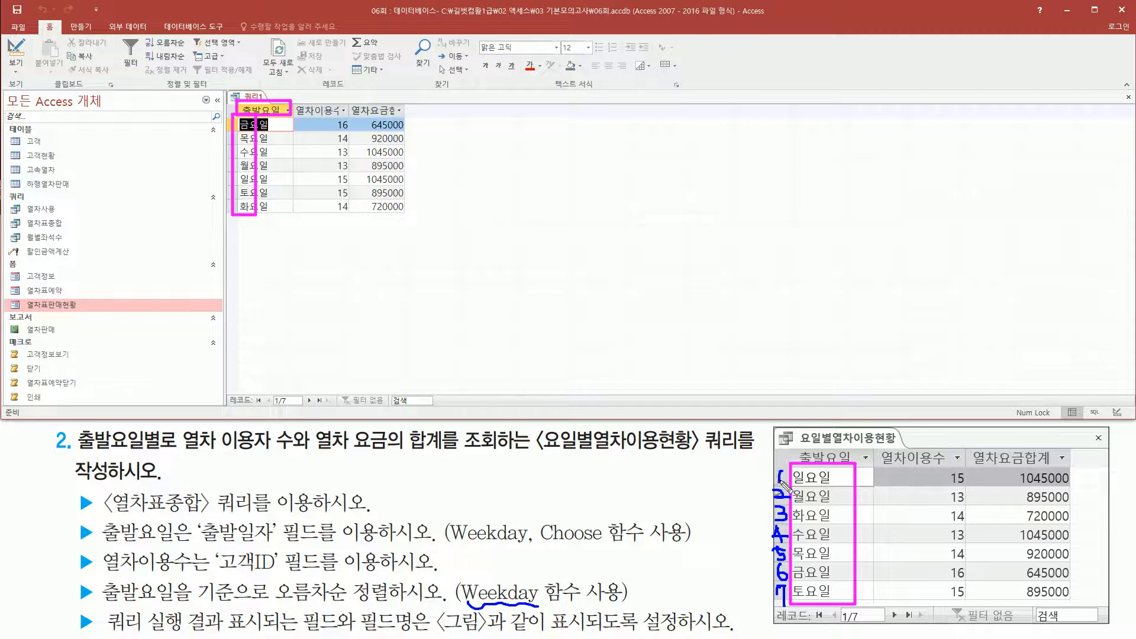
{"action": "left_click_drag", "start_coordinate": [782, 588], "coordinate": [780, 598]}
{"action": "key", "text": "Escape"}
Return to the query design and clear the sort setting of the 출발요일 column.
{"action": "right_click", "coordinate": [254, 98]}
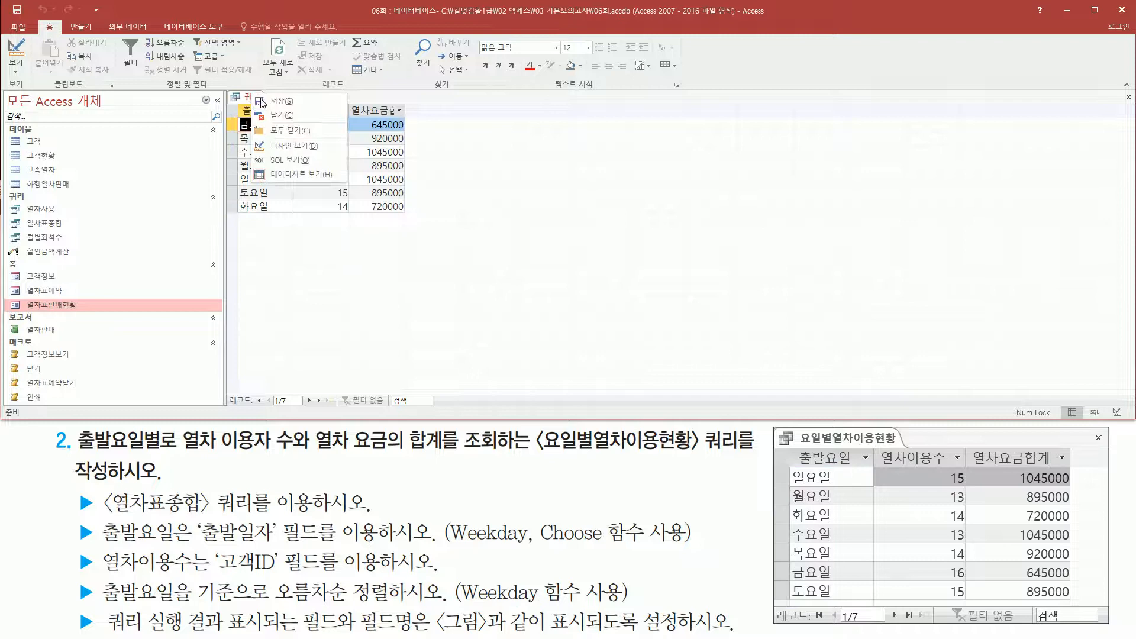
{"action": "left_click", "coordinate": [287, 145]}
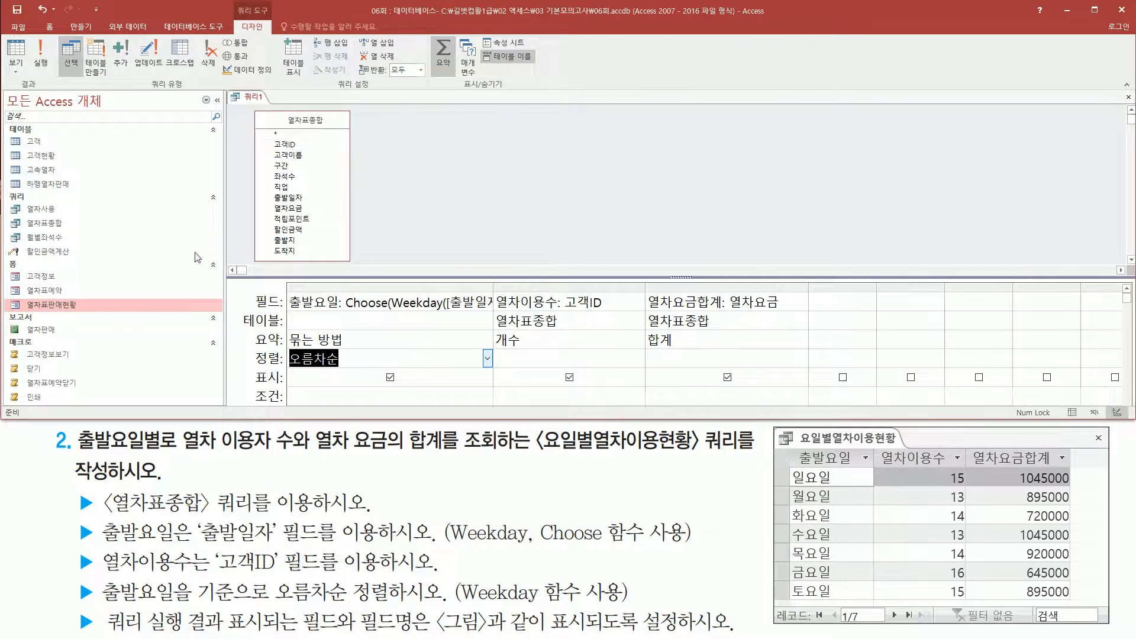
{"action": "key", "text": "Delete"}
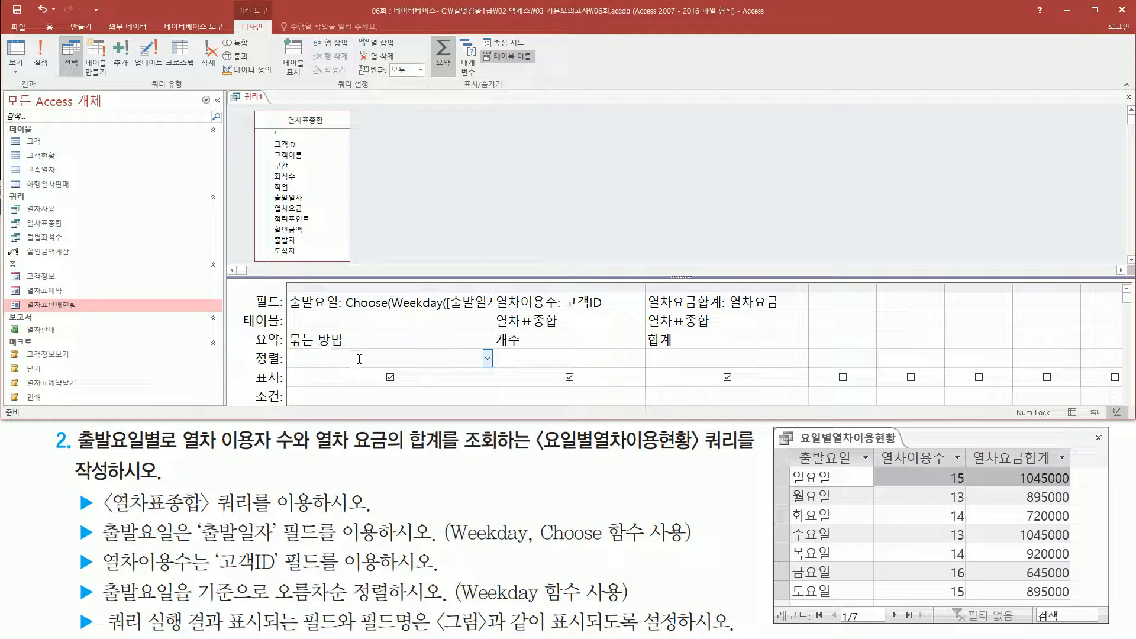
Add a Weekday([출발일자]) expression in the first empty query column and widen that column to show it fully.
{"action": "left_click", "coordinate": [837, 300]}
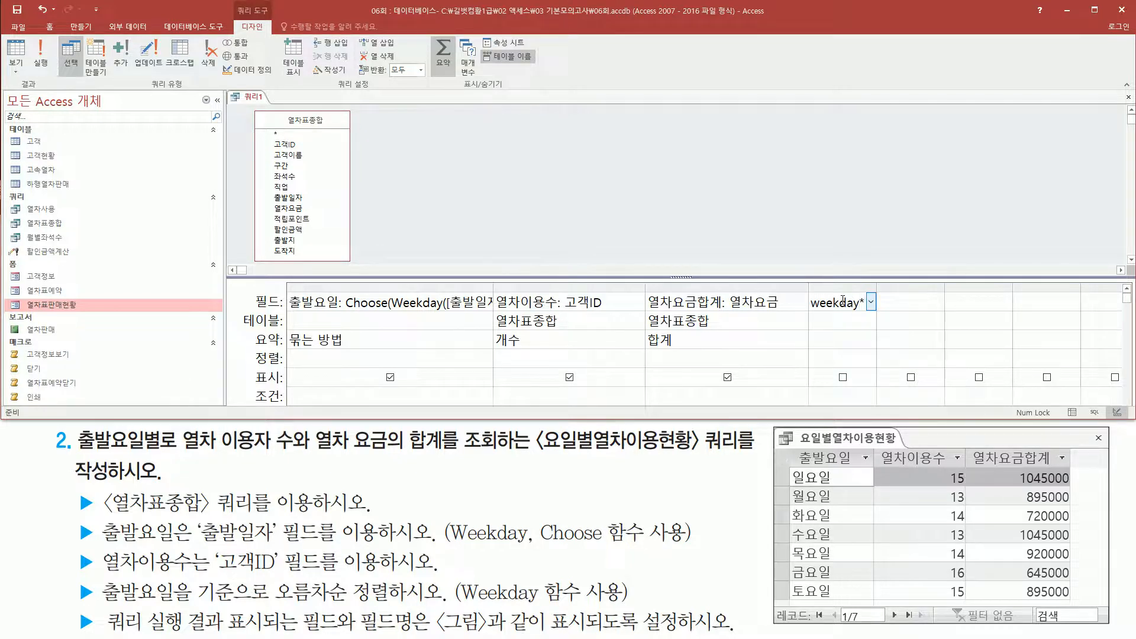
{"action": "type", "text": "weekday(추"}
{"action": "type", "text": "발일자"}
{"action": "type", "text": ")"}
{"action": "key", "text": "Tab"}
{"action": "left_click_drag", "start_coordinate": [878, 288], "coordinate": [1024, 287]}
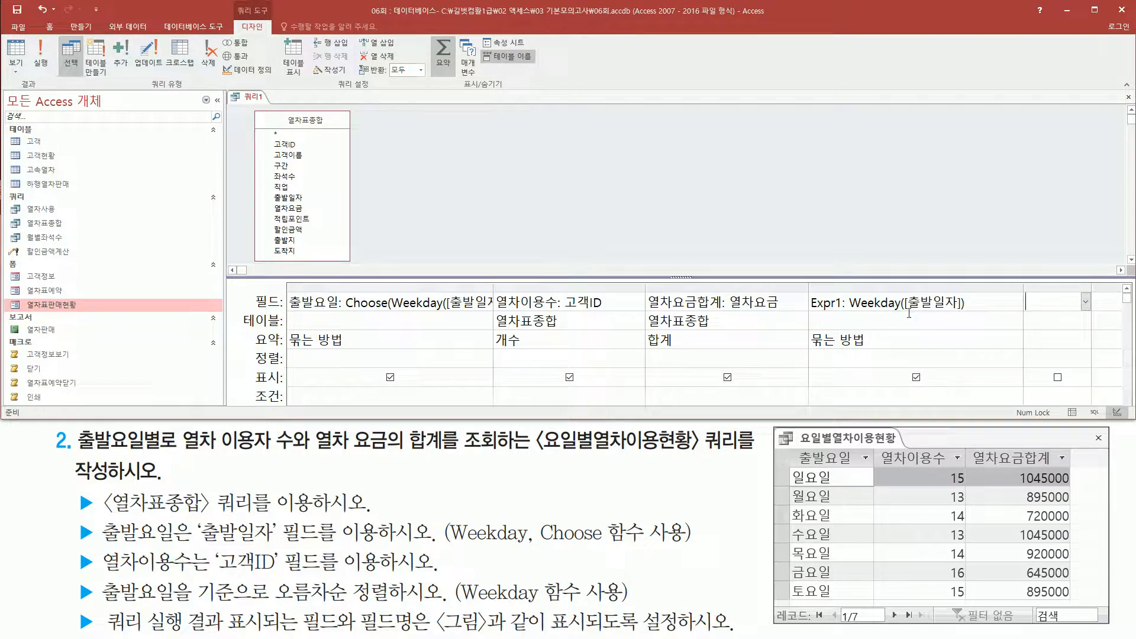
{"action": "left_click_drag", "start_coordinate": [908, 313], "coordinate": [962, 313]}
{"action": "mouse_move", "coordinate": [848, 289]}
{"action": "left_mouse_down"}
{"action": "mouse_move", "coordinate": [870, 314]}
{"action": "mouse_move", "coordinate": [982, 323]}
{"action": "left_mouse_up"}
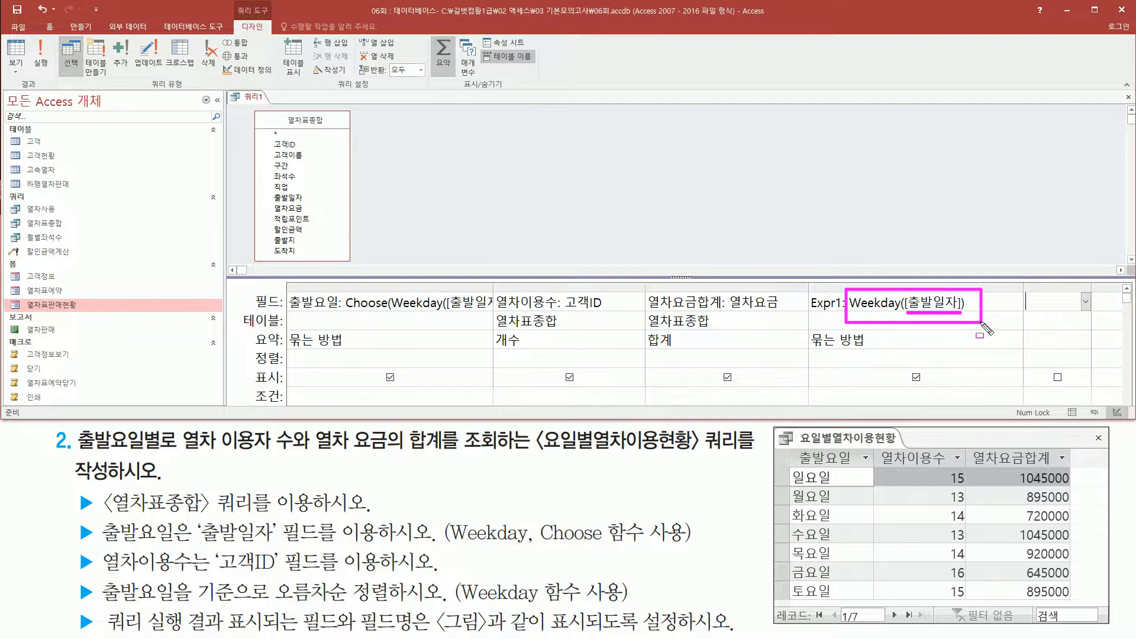
{"action": "key", "text": "Escape"}
Run the query and examine the weekday numbers in the added expression column.
{"action": "left_click", "coordinate": [41, 59]}
{"action": "key", "text": "ctrl+shift+d"}
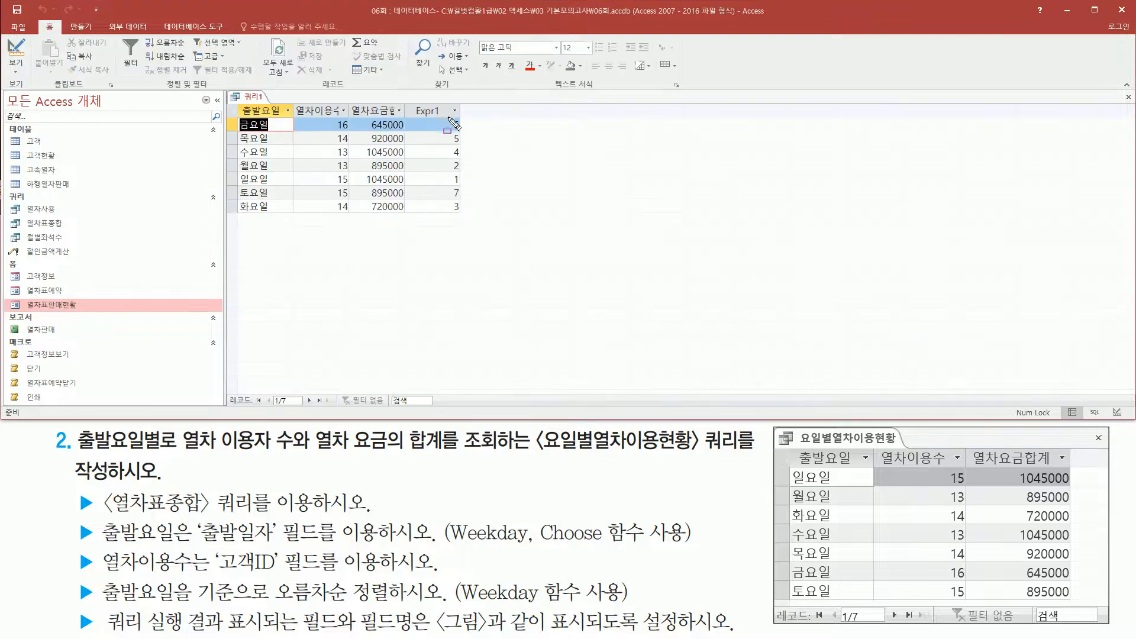
{"action": "left_click_drag", "start_coordinate": [448, 115], "coordinate": [468, 216]}
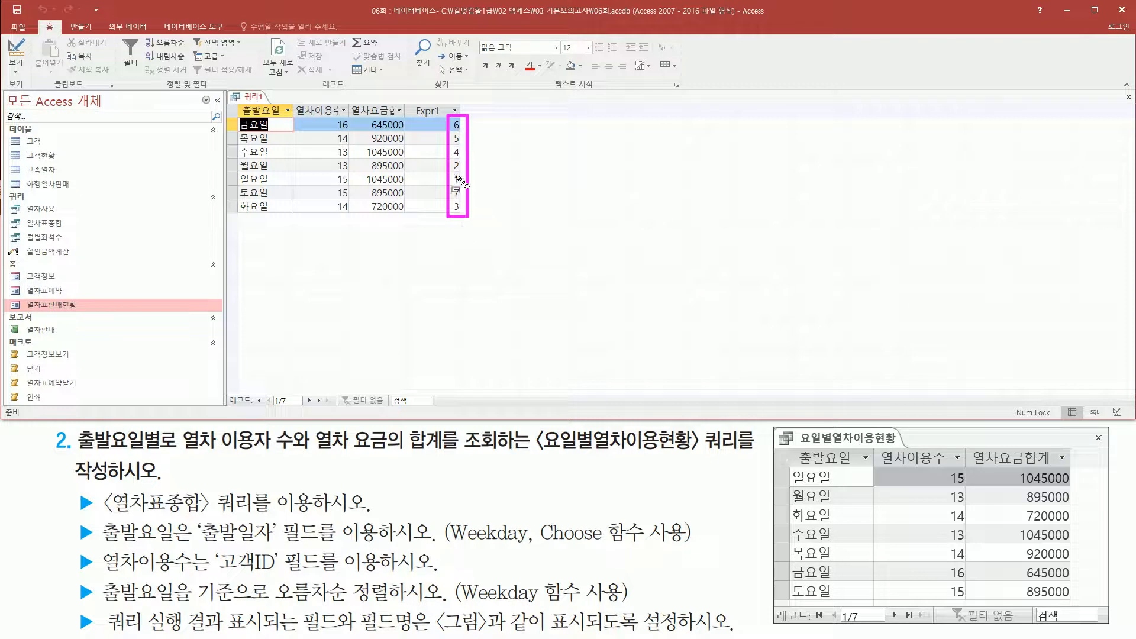
{"action": "key", "text": "Escape"}
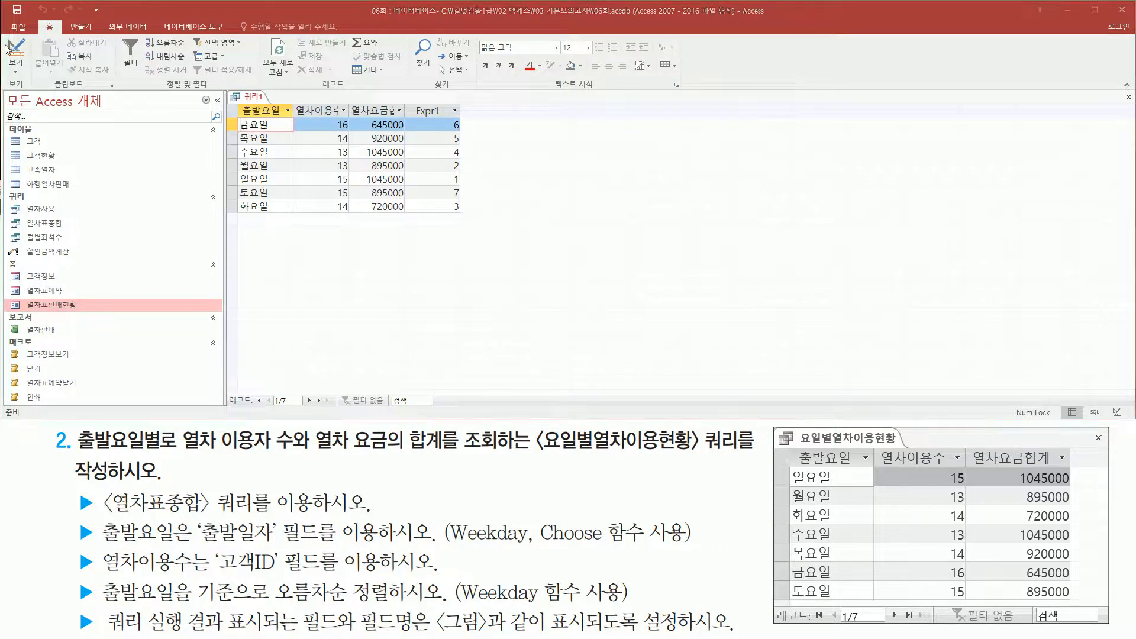
Return to the query design and set the Weekday([출발일자]) expression column to sort in ascending order.
{"action": "left_click", "coordinate": [8, 50]}
{"action": "left_click", "coordinate": [896, 358]}
{"action": "left_click", "coordinate": [1018, 358]}
{"action": "left_click", "coordinate": [872, 375]}
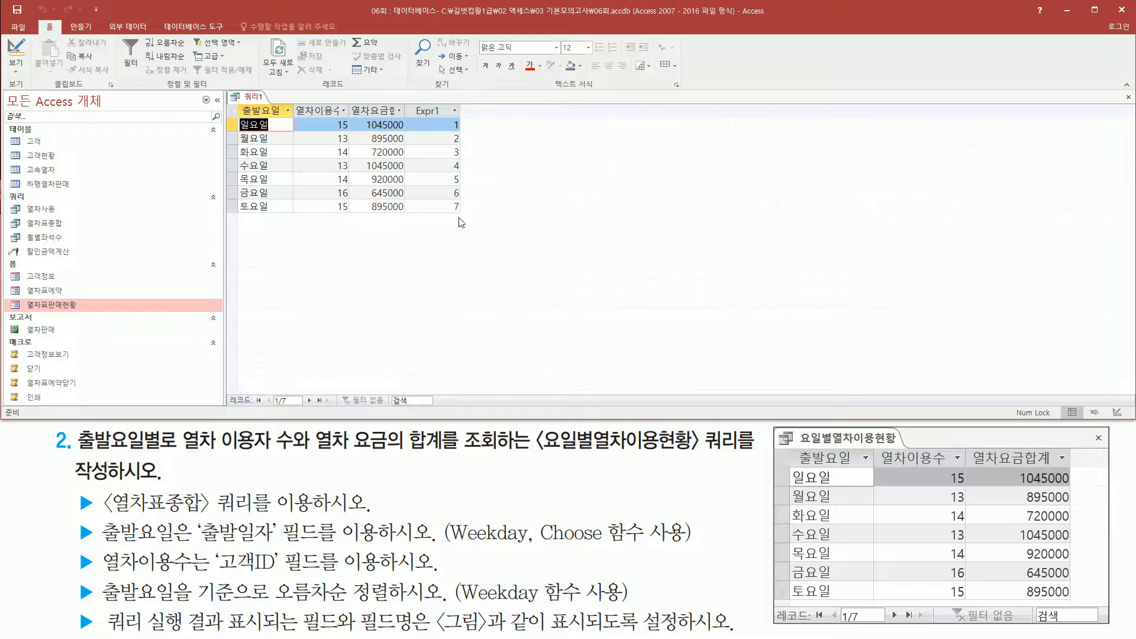
Run the query and compare its weekday order and Weekday numbers with the reference picture and the sorting requirement.
{"action": "left_click_drag", "start_coordinate": [447, 117], "coordinate": [468, 219]}
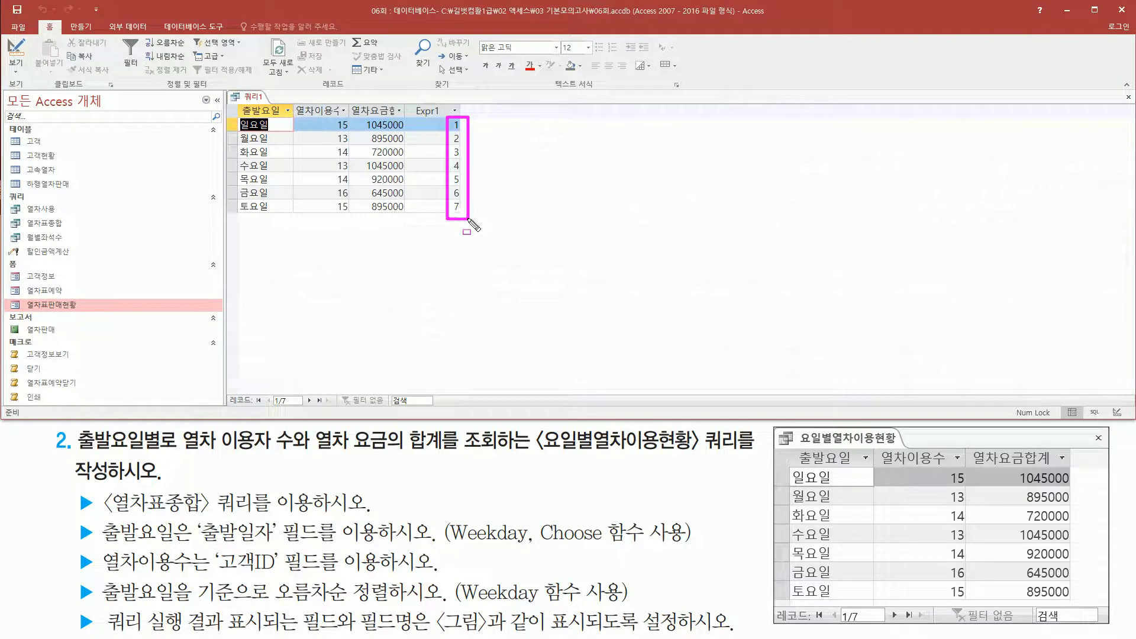
{"action": "left_click_drag", "start_coordinate": [233, 102], "coordinate": [299, 220]}
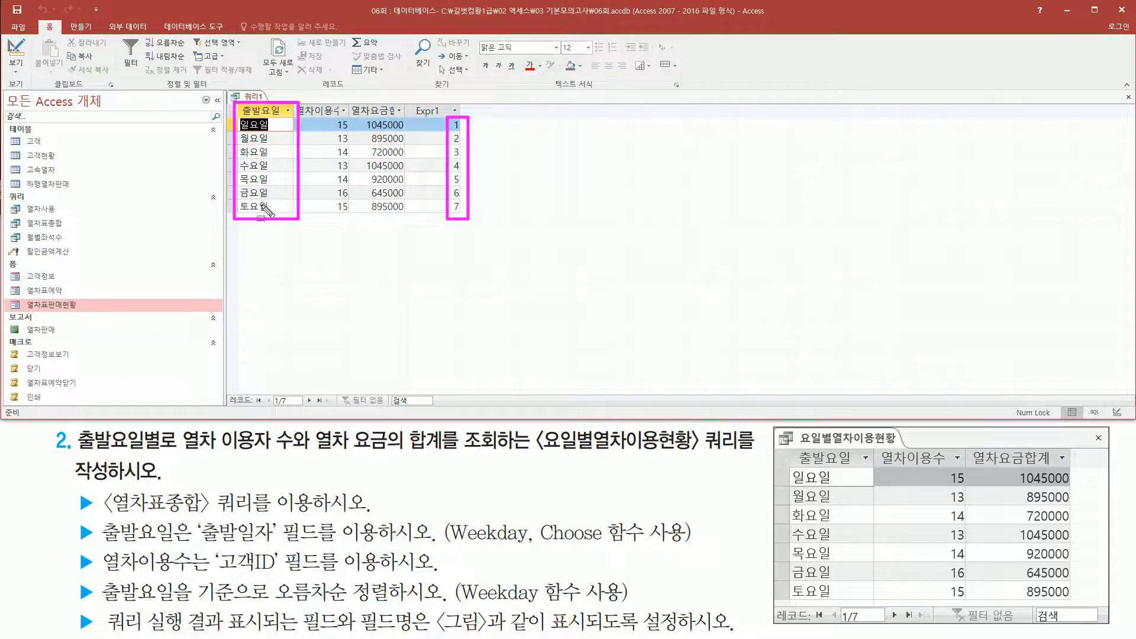
{"action": "mouse_move", "coordinate": [790, 463]}
{"action": "left_mouse_down"}
{"action": "mouse_move", "coordinate": [830, 599]}
{"action": "mouse_move", "coordinate": [845, 609]}
{"action": "left_mouse_up"}
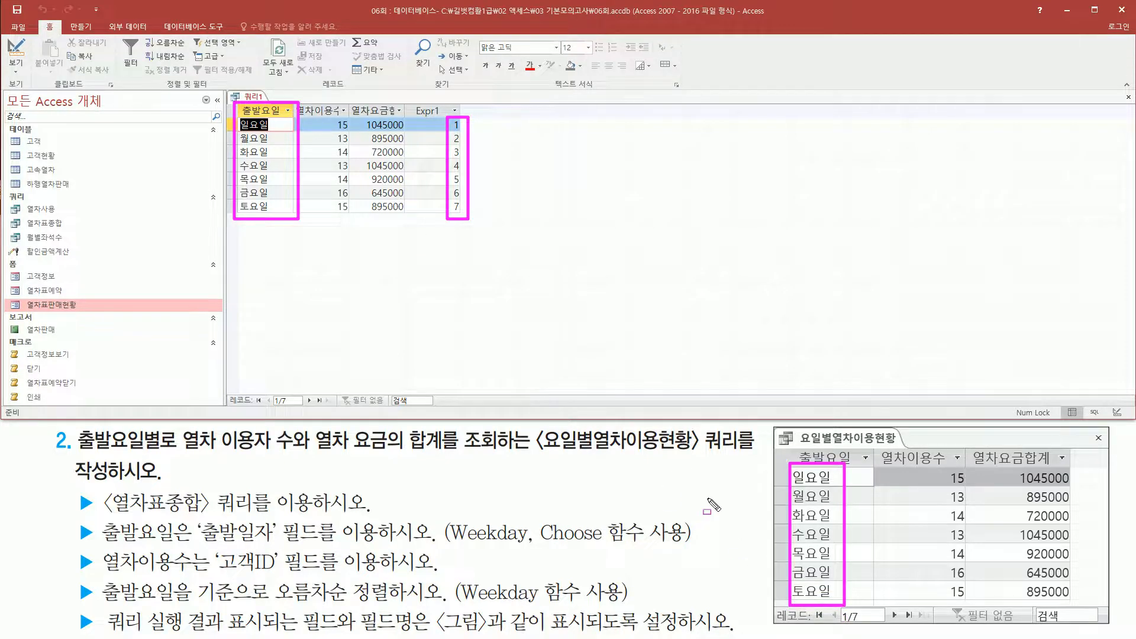
{"action": "left_click_drag", "start_coordinate": [61, 603], "coordinate": [654, 604]}
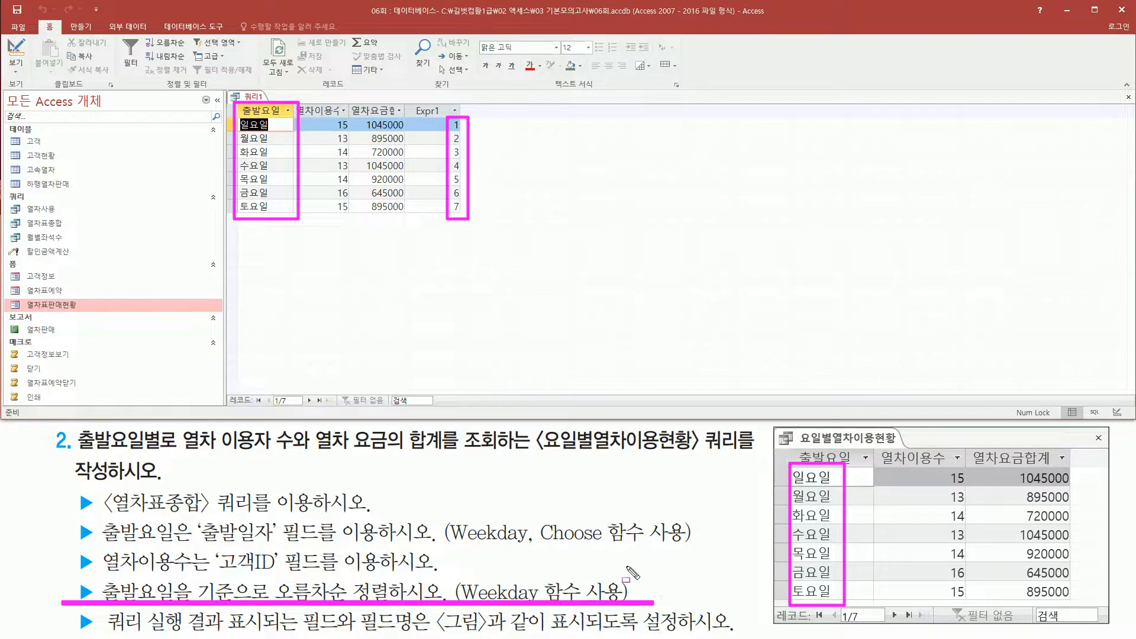
{"action": "key", "text": "Escape"}
Widen the 열차이용수 and 열차요금합계 columns of the query result to fit their full headings.
{"action": "mouse_move", "coordinate": [294, 99]}
{"action": "left_mouse_down"}
{"action": "mouse_move", "coordinate": [362, 123]}
{"action": "mouse_move", "coordinate": [418, 123]}
{"action": "left_mouse_up"}
{"action": "key", "text": "Escape"}
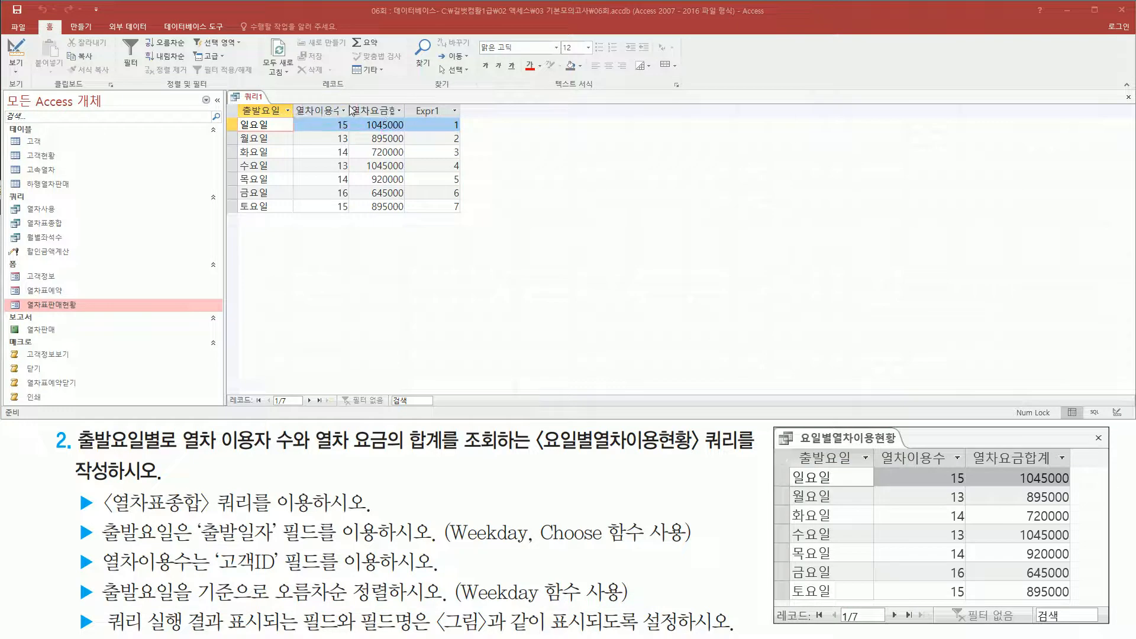
{"action": "mouse_move", "coordinate": [348, 100]}
{"action": "left_mouse_down"}
{"action": "mouse_move", "coordinate": [350, 121]}
{"action": "mouse_move", "coordinate": [407, 116]}
{"action": "left_mouse_up"}
{"action": "key", "text": "Escape"}
{"action": "double_click", "coordinate": [349, 110]}
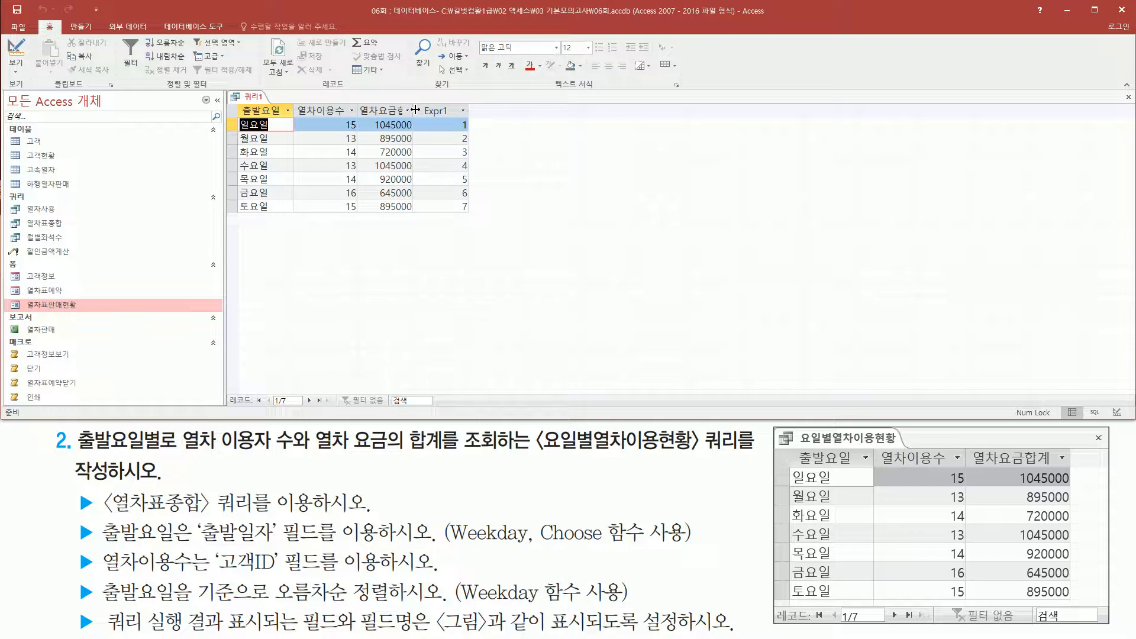
{"action": "double_click", "coordinate": [415, 110]}
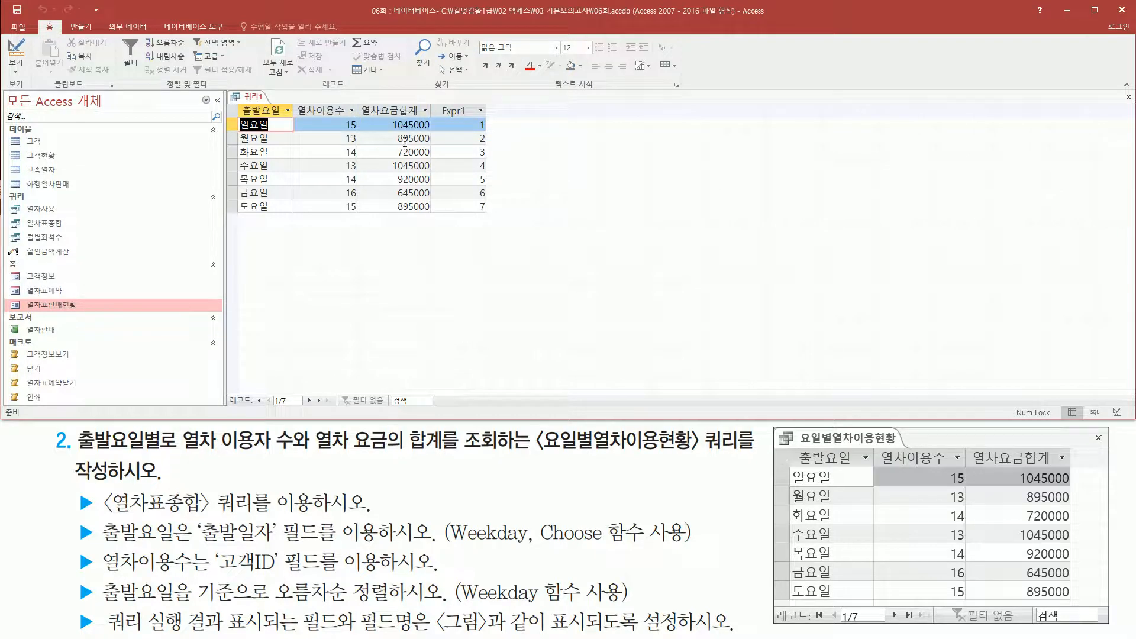
Compare the result's headings, weekdays, user counts and fare totals with the reference picture, and check for any extra column.
{"action": "mouse_move", "coordinate": [239, 100]}
{"action": "left_mouse_down"}
{"action": "mouse_move", "coordinate": [255, 116]}
{"action": "mouse_move", "coordinate": [435, 121]}
{"action": "left_mouse_up"}
{"action": "mouse_move", "coordinate": [793, 443]}
{"action": "left_mouse_down"}
{"action": "mouse_move", "coordinate": [812, 471]}
{"action": "mouse_move", "coordinate": [1077, 469]}
{"action": "left_mouse_up"}
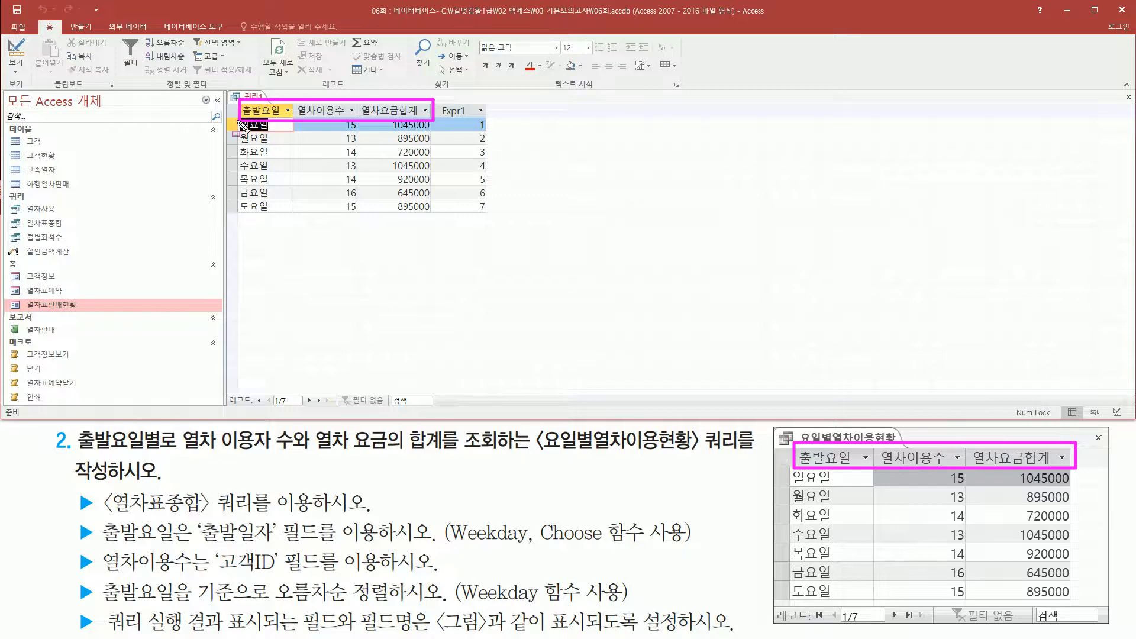
{"action": "left_click_drag", "start_coordinate": [237, 119], "coordinate": [284, 220]}
{"action": "mouse_move", "coordinate": [788, 469]}
{"action": "left_mouse_down"}
{"action": "mouse_move", "coordinate": [853, 622]}
{"action": "mouse_move", "coordinate": [848, 608]}
{"action": "left_mouse_up"}
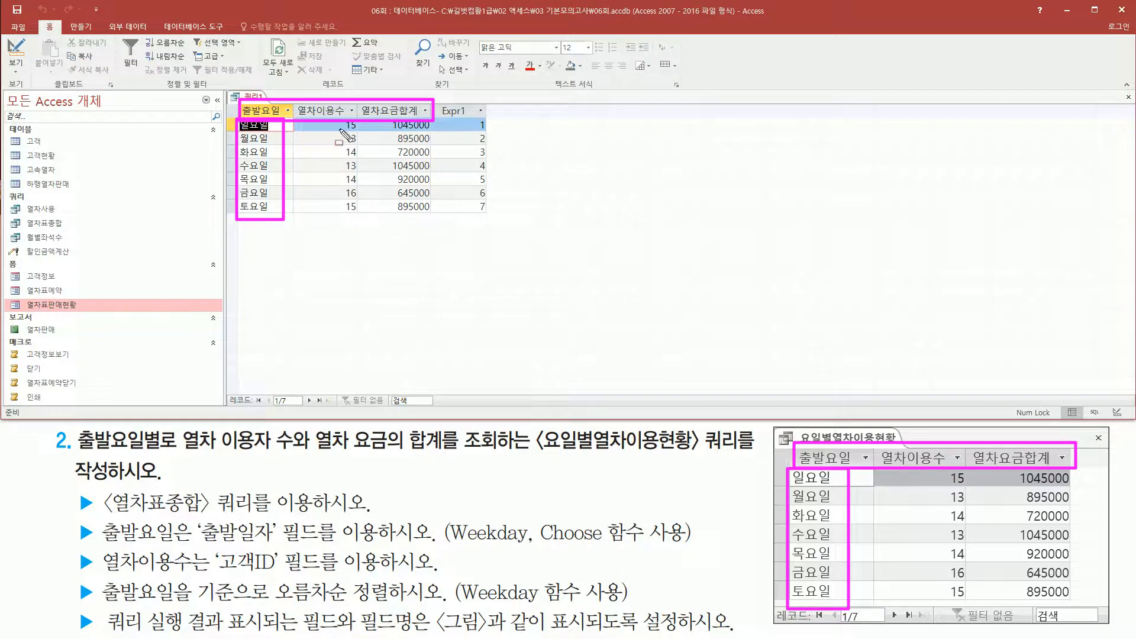
{"action": "mouse_move", "coordinate": [340, 118]}
{"action": "left_mouse_down"}
{"action": "mouse_move", "coordinate": [361, 148]}
{"action": "mouse_move", "coordinate": [367, 221]}
{"action": "left_mouse_up"}
{"action": "left_click_drag", "start_coordinate": [939, 463], "coordinate": [972, 605]}
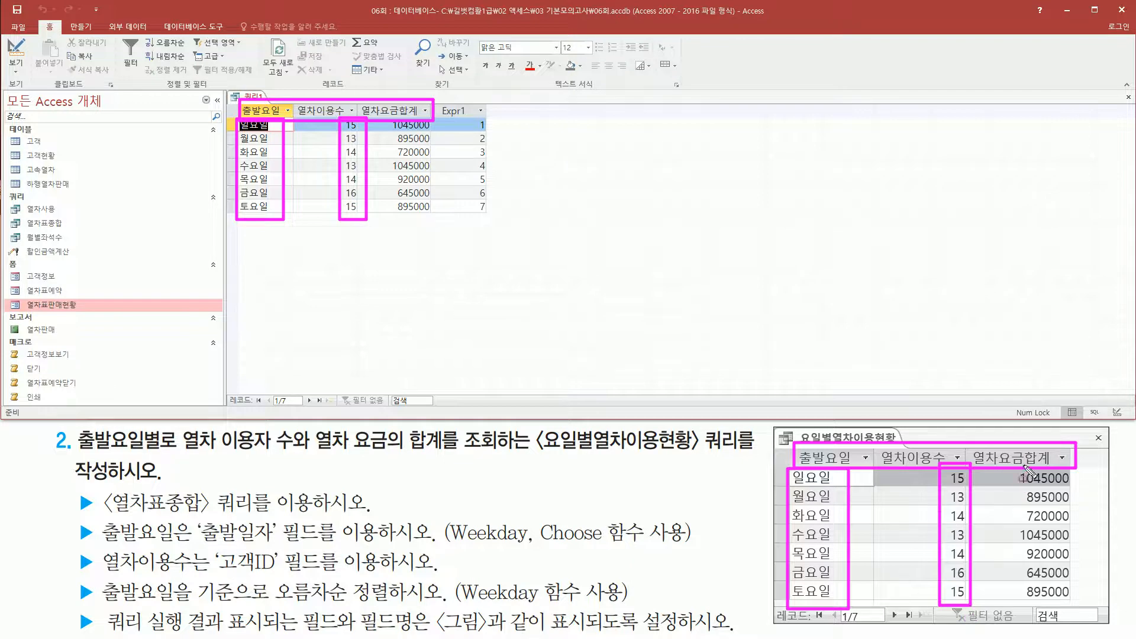
{"action": "mouse_move", "coordinate": [1019, 470]}
{"action": "left_mouse_down"}
{"action": "mouse_move", "coordinate": [1029, 533]}
{"action": "mouse_move", "coordinate": [1075, 603]}
{"action": "left_mouse_up"}
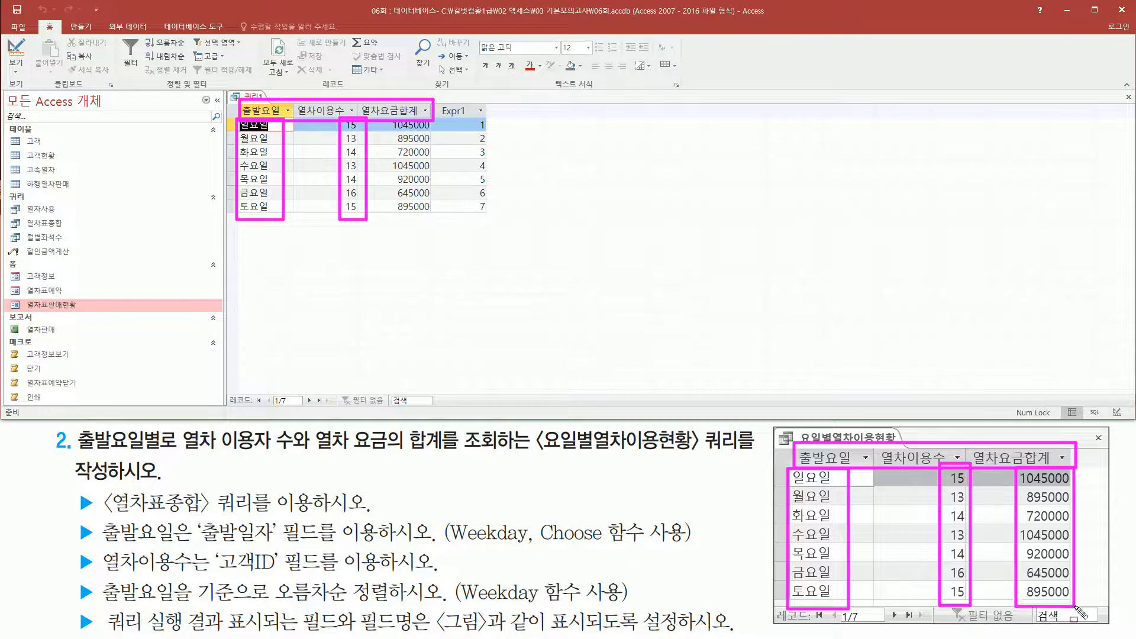
{"action": "left_click_drag", "start_coordinate": [386, 119], "coordinate": [436, 220]}
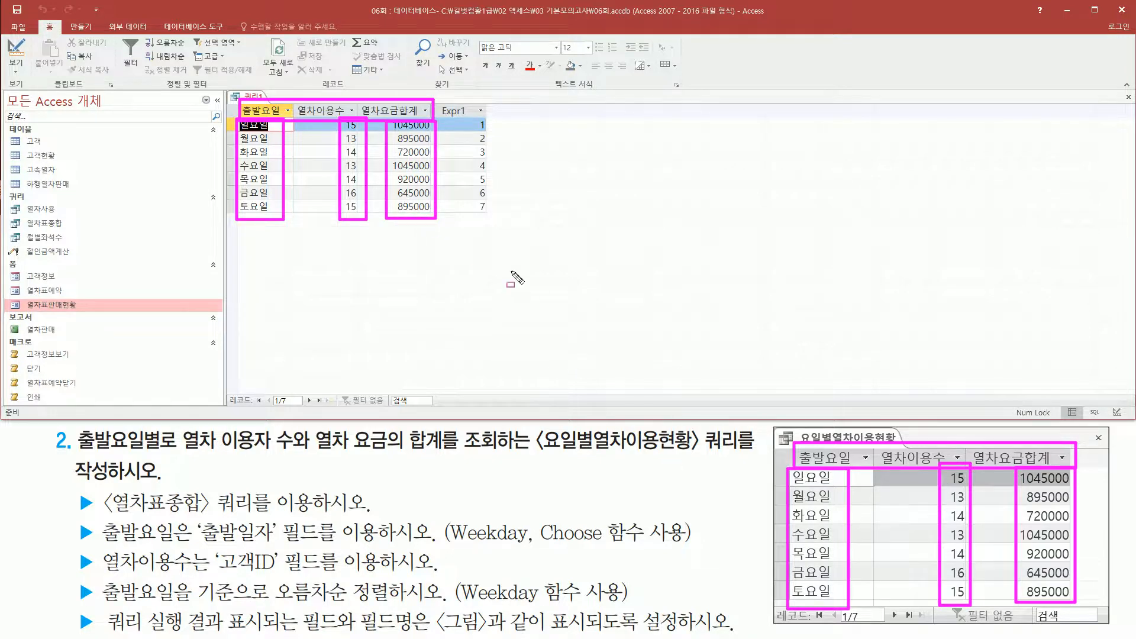
{"action": "key", "text": "Escape"}
{"action": "left_click_drag", "start_coordinate": [437, 99], "coordinate": [494, 219]}
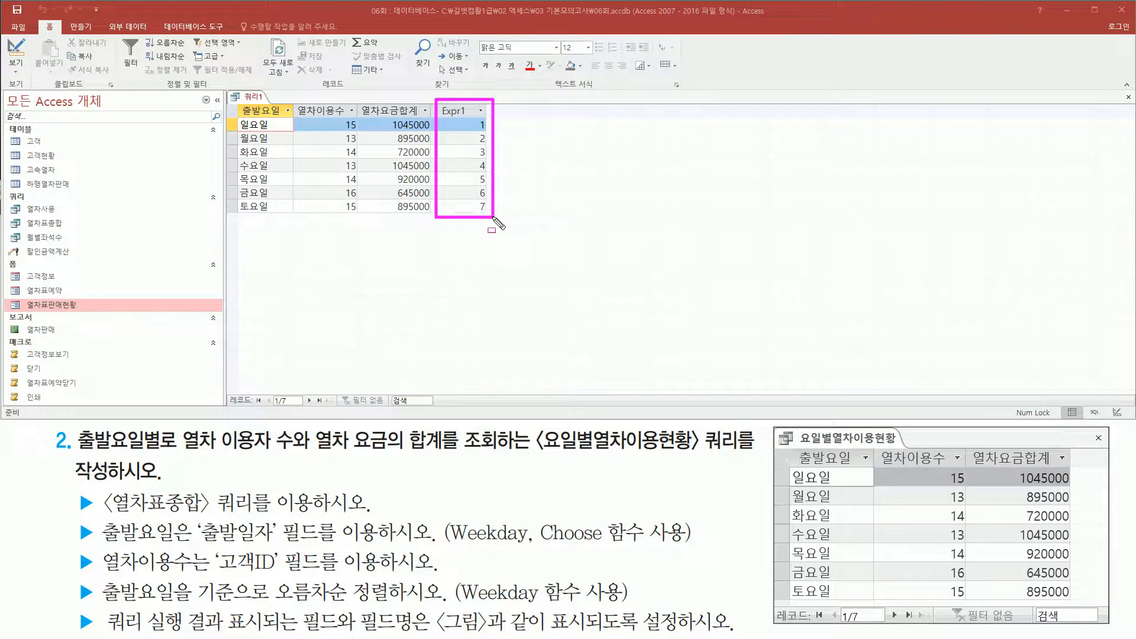
{"action": "key", "text": "Escape"}
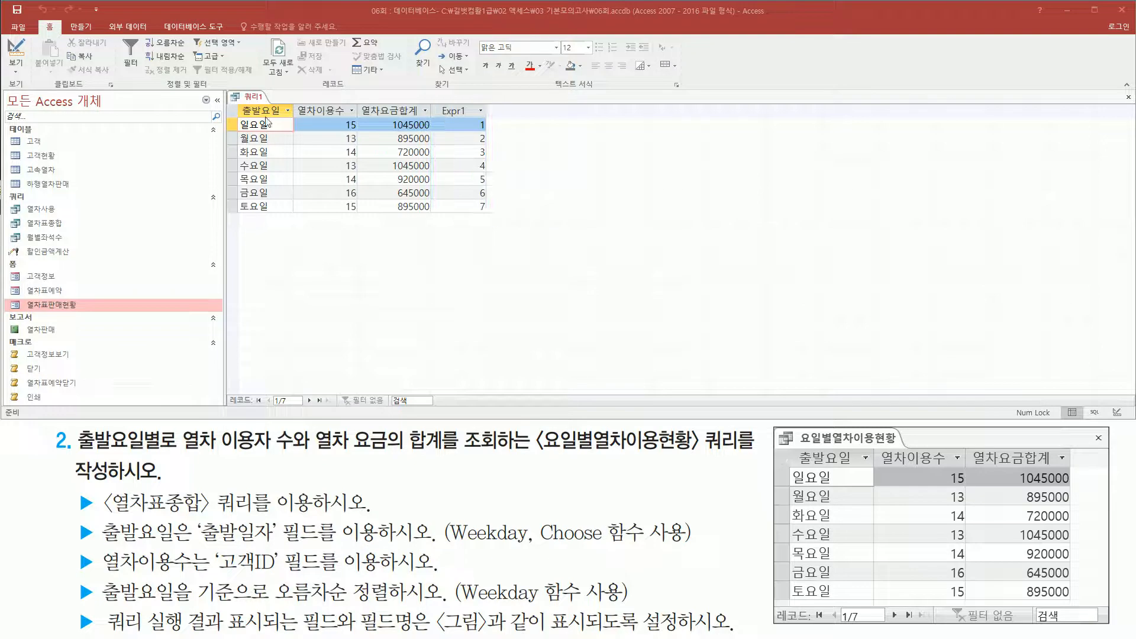
Return to the query design and turn off the display of the Weekday([출발일자]) expression column.
{"action": "right_click", "coordinate": [257, 98]}
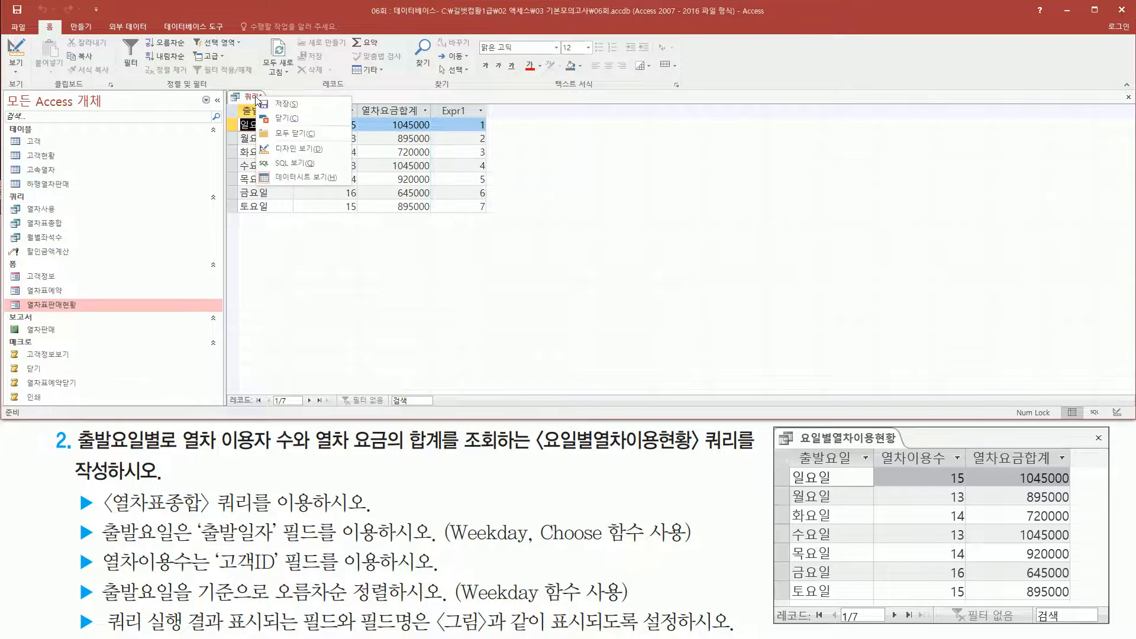
{"action": "left_click", "coordinate": [293, 150]}
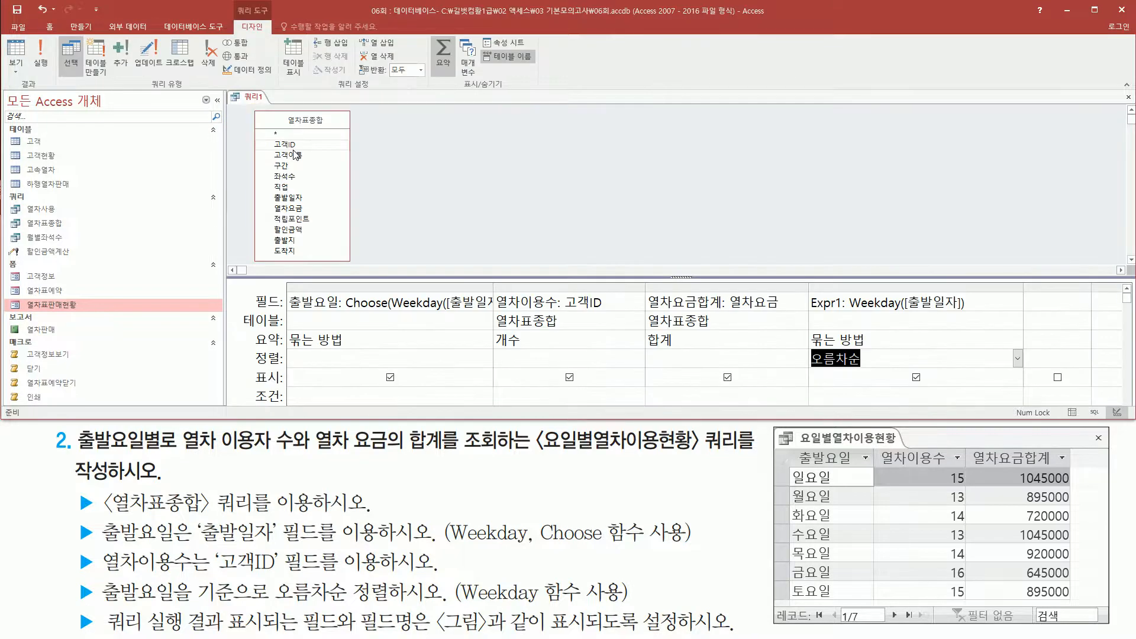
{"action": "mouse_move", "coordinate": [807, 285]}
{"action": "left_mouse_down"}
{"action": "mouse_move", "coordinate": [941, 376]}
{"action": "mouse_move", "coordinate": [1045, 416]}
{"action": "mouse_move", "coordinate": [1032, 406]}
{"action": "left_mouse_up"}
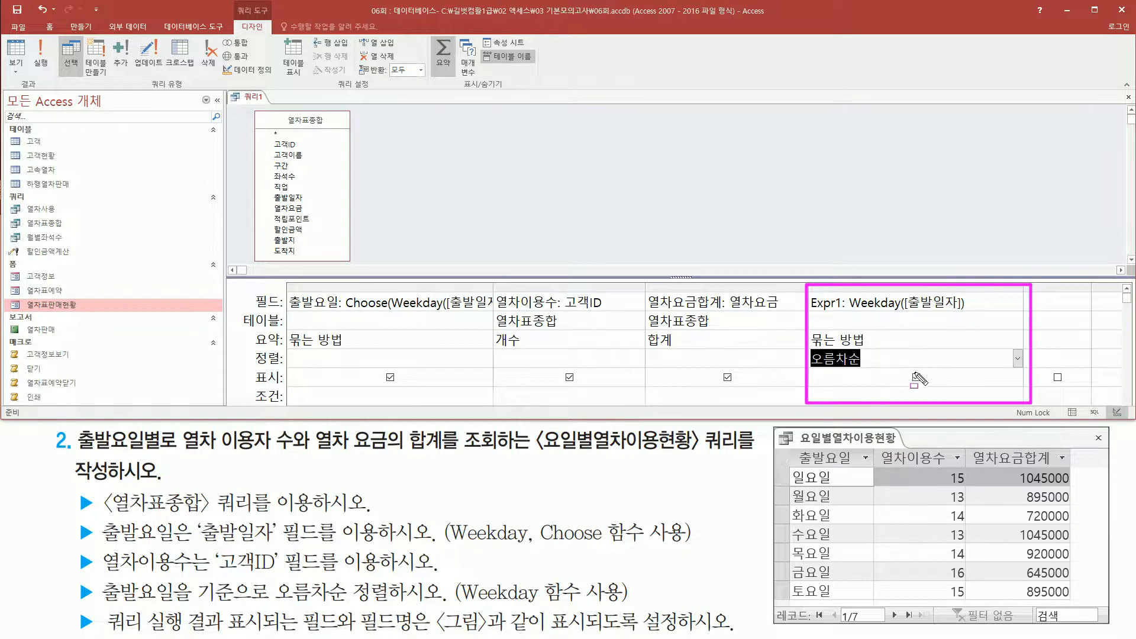
{"action": "left_click_drag", "start_coordinate": [909, 370], "coordinate": [927, 388]}
{"action": "key", "text": "Escape"}
{"action": "left_click", "coordinate": [916, 378]}
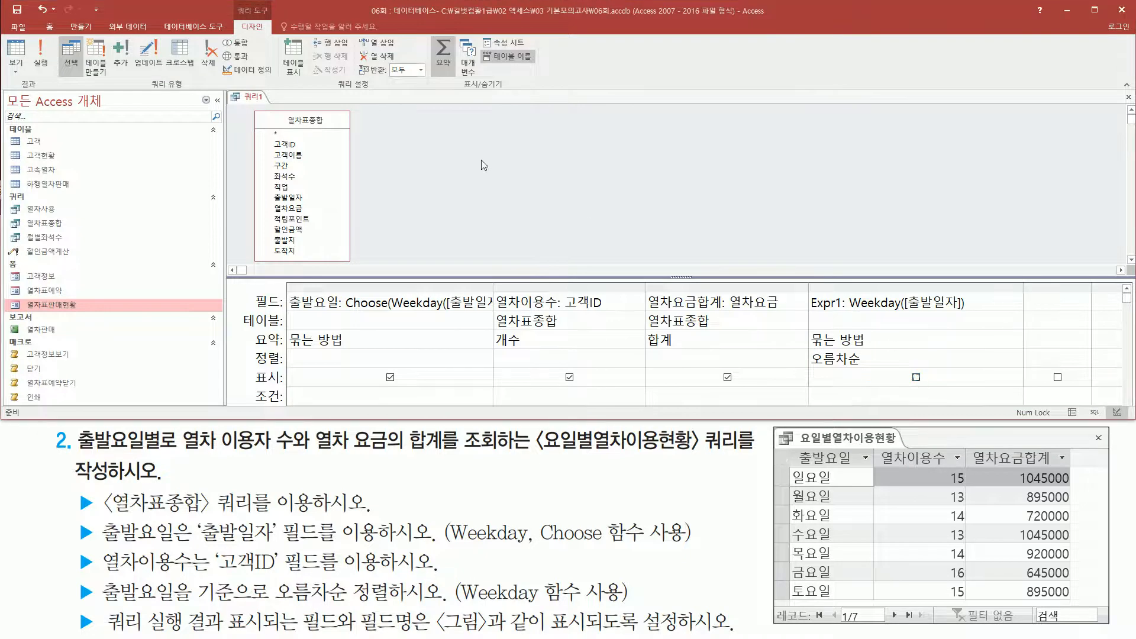
Run the query and compare the whole result table with the reference picture.
{"action": "left_click", "coordinate": [40, 55]}
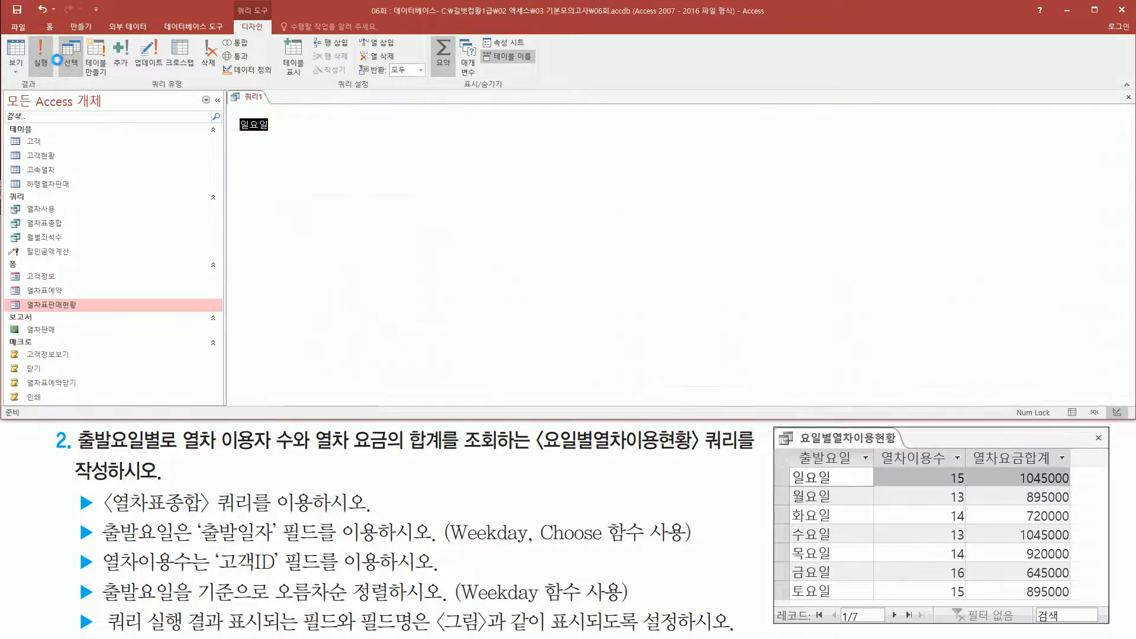
{"action": "key", "text": "ctrl+2"}
{"action": "mouse_move", "coordinate": [228, 99]}
{"action": "left_mouse_down"}
{"action": "mouse_move", "coordinate": [407, 222]}
{"action": "mouse_move", "coordinate": [439, 221]}
{"action": "left_mouse_up"}
{"action": "left_click_drag", "start_coordinate": [784, 448], "coordinate": [1071, 609]}
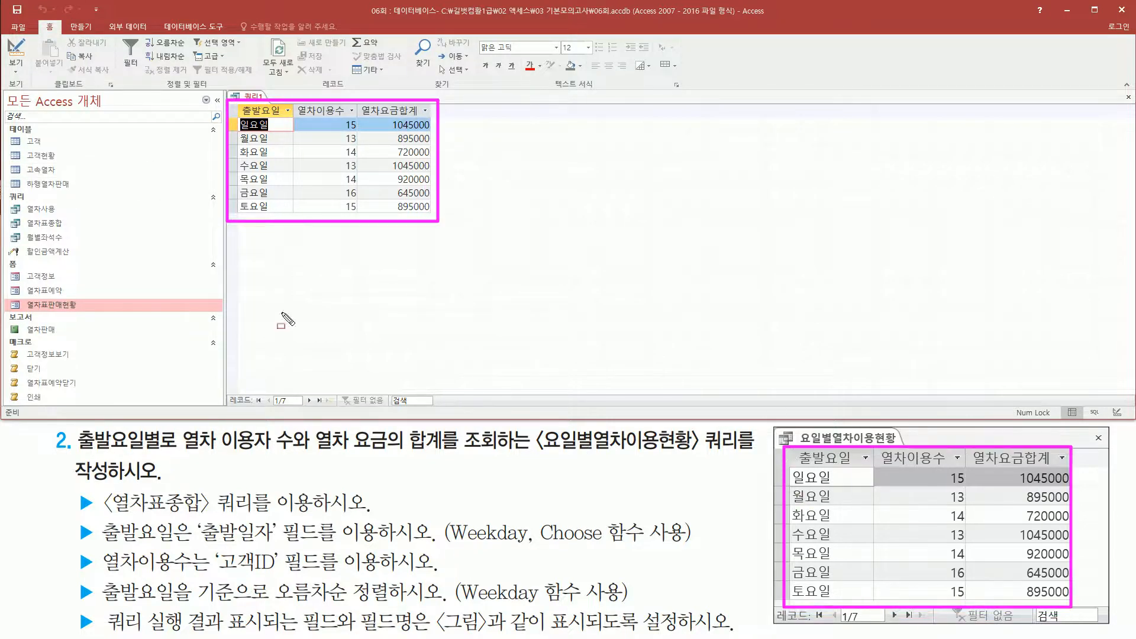
{"action": "key", "text": "Escape"}
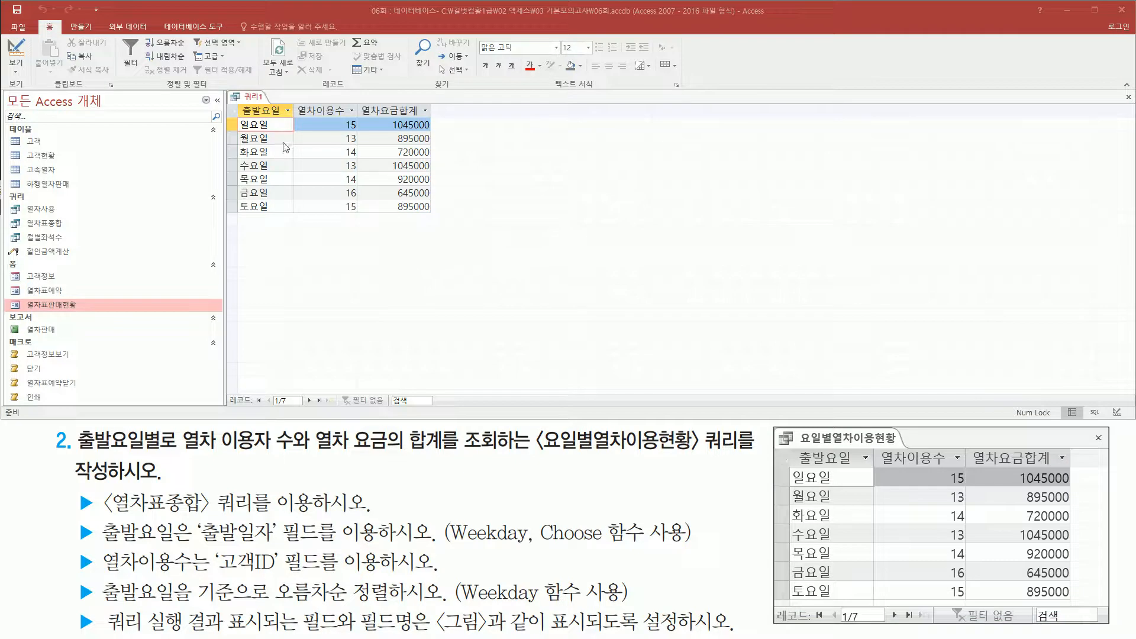
Close the query and agree to save its design changes.
{"action": "right_click", "coordinate": [259, 99]}
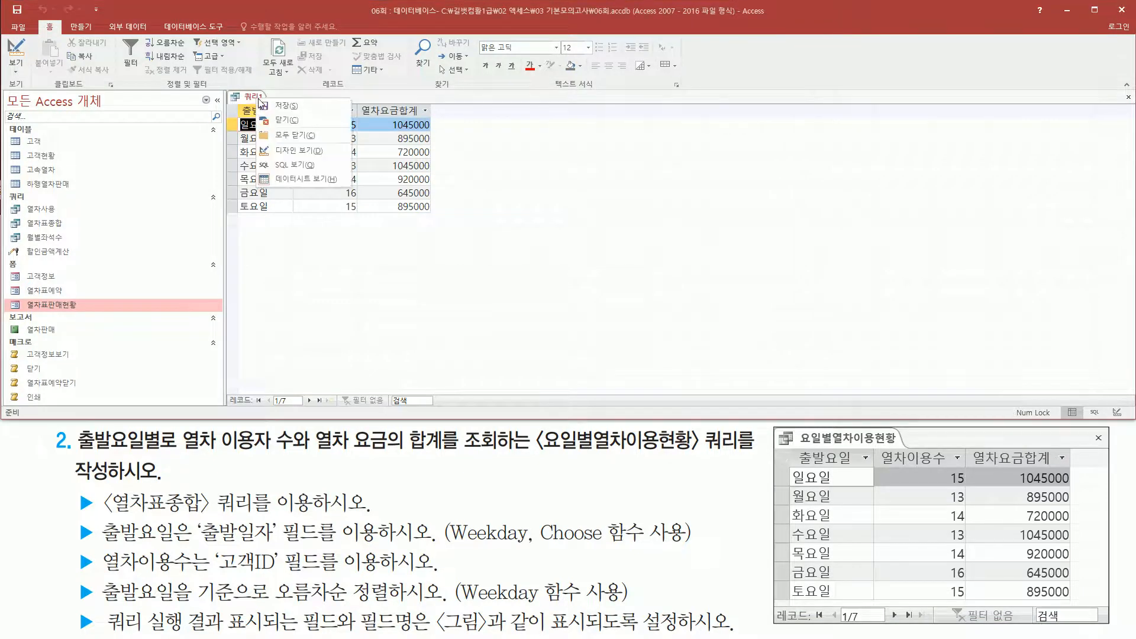
{"action": "left_click", "coordinate": [293, 122]}
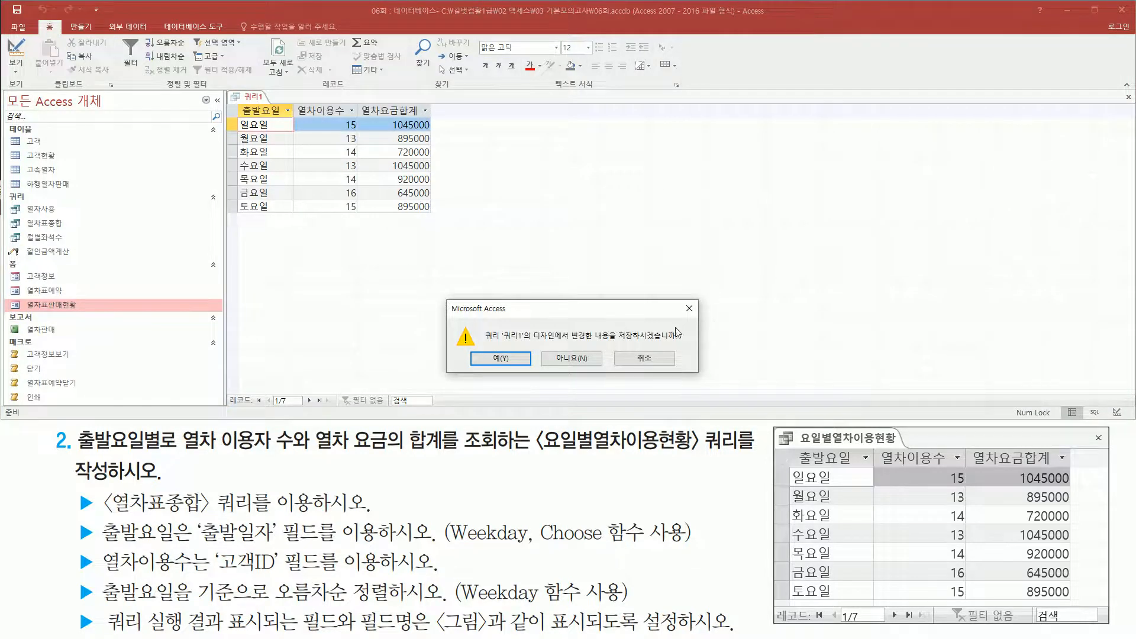
{"action": "left_click_drag", "start_coordinate": [473, 348], "coordinate": [525, 374]}
{"action": "key", "text": "Escape"}
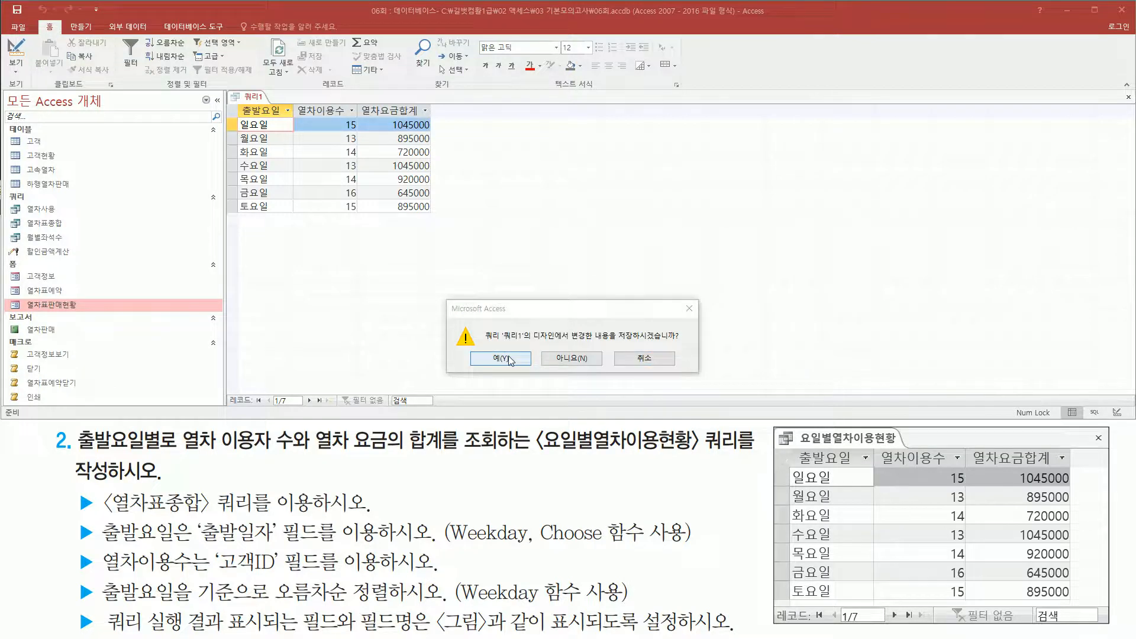
{"action": "left_click", "coordinate": [507, 358]}
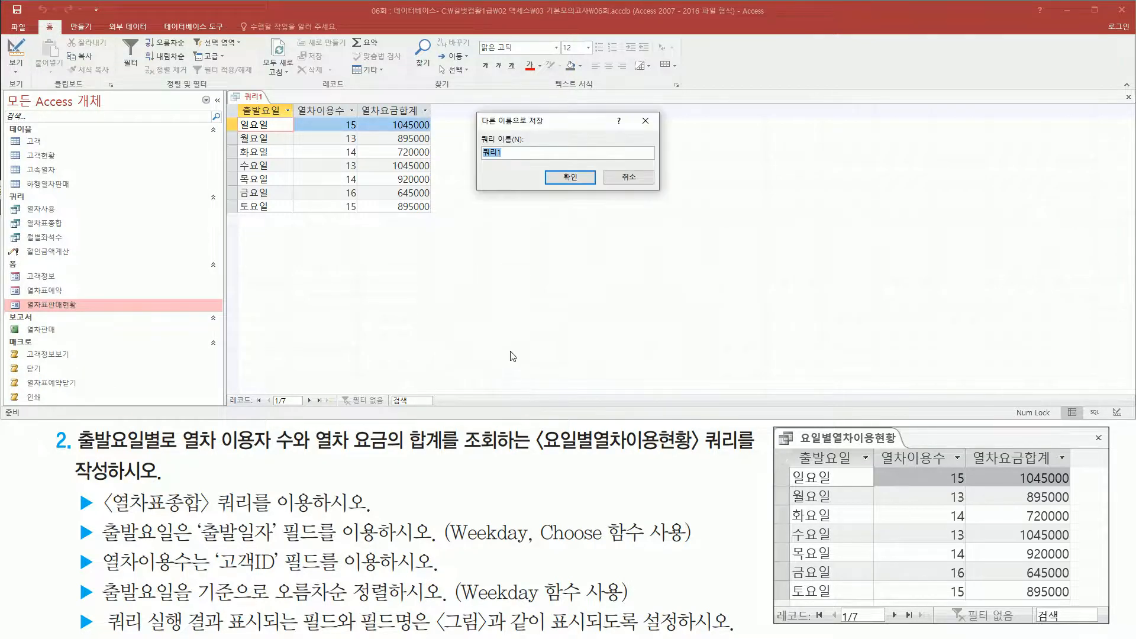
Save the query under the name 요일별열차이용현황 and check its entry in the query list.
{"action": "mouse_move", "coordinate": [469, 131]}
{"action": "left_mouse_down"}
{"action": "mouse_move", "coordinate": [542, 172]}
{"action": "mouse_move", "coordinate": [556, 166]}
{"action": "left_mouse_up"}
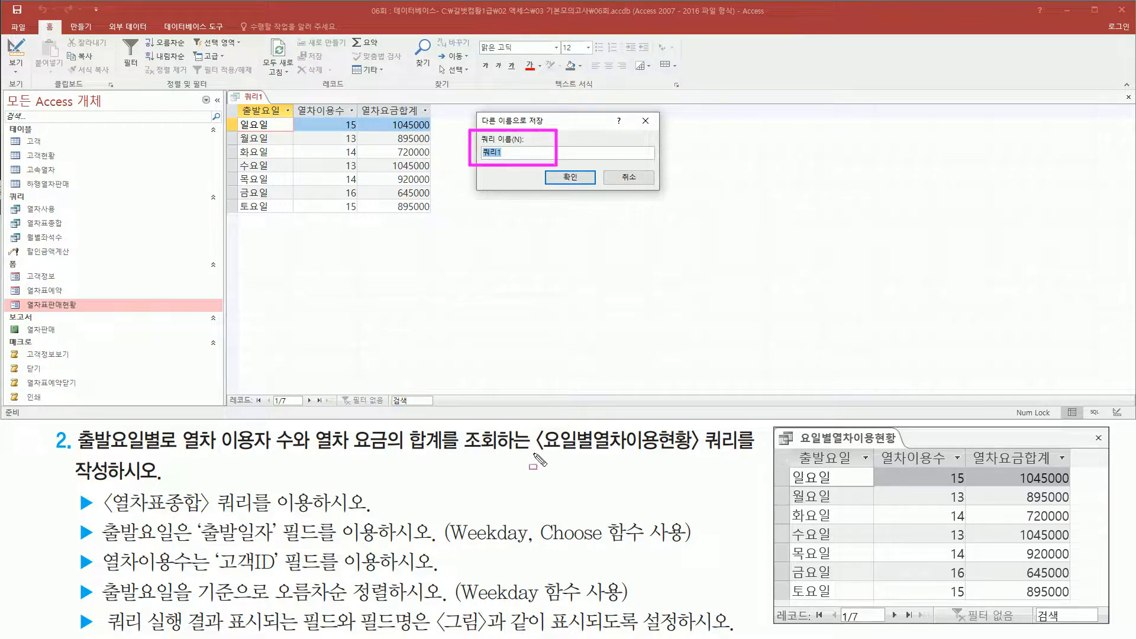
{"action": "left_click_drag", "start_coordinate": [535, 453], "coordinate": [710, 454]}
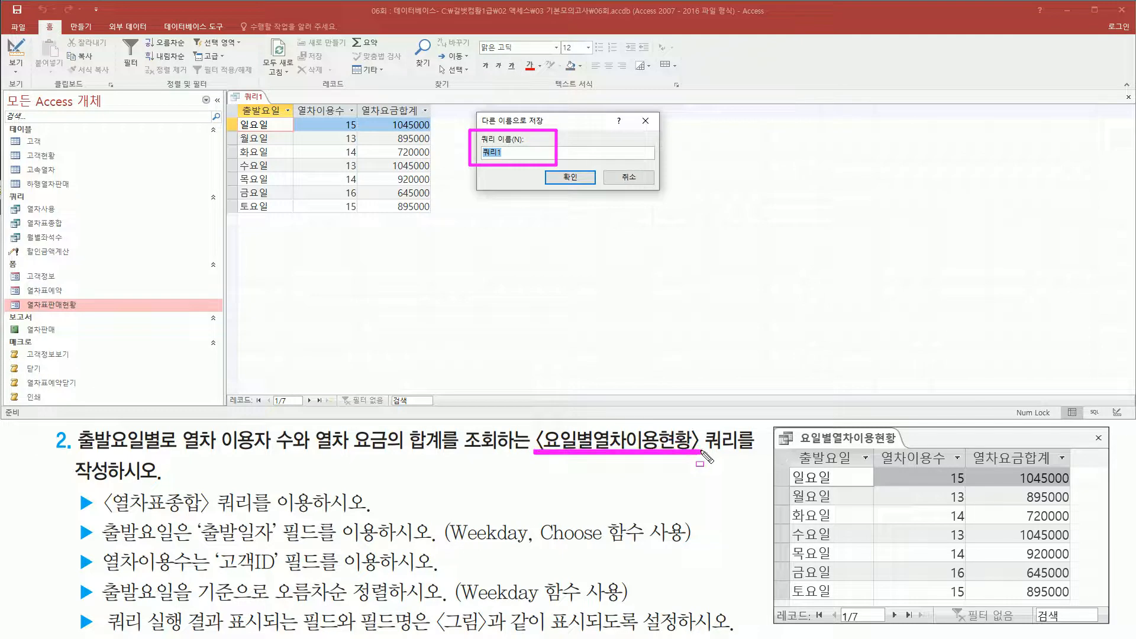
{"action": "key", "text": "Escape"}
{"action": "left_click", "coordinate": [547, 123]}
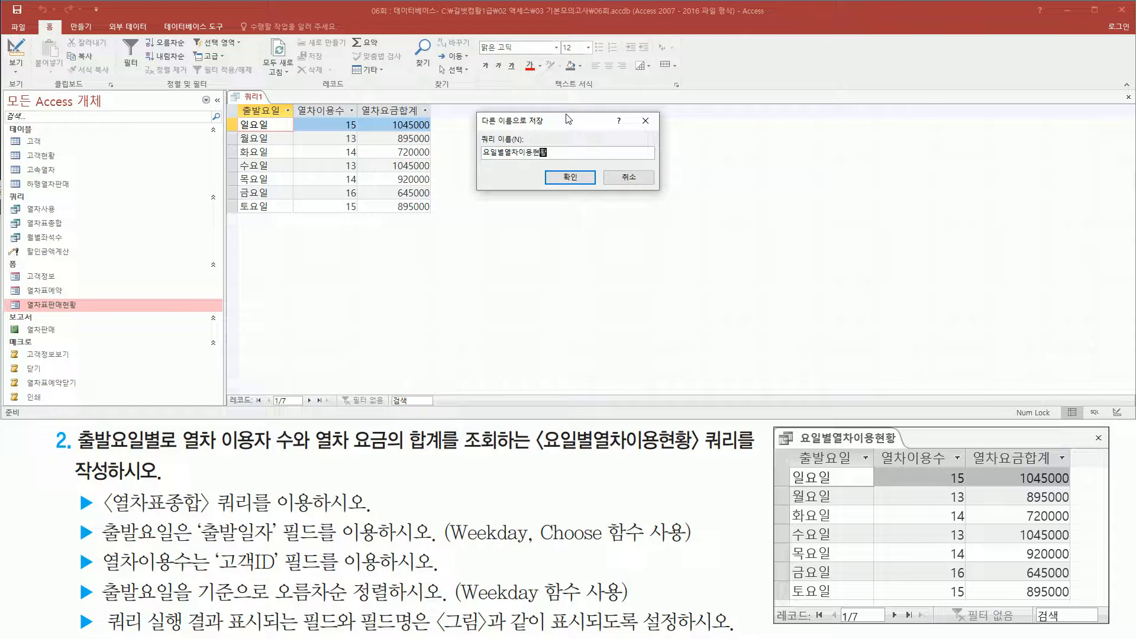
{"action": "key", "text": "Return"}
{"action": "left_click", "coordinate": [569, 149]}
{"action": "left_click_drag", "start_coordinate": [552, 169], "coordinate": [599, 188]}
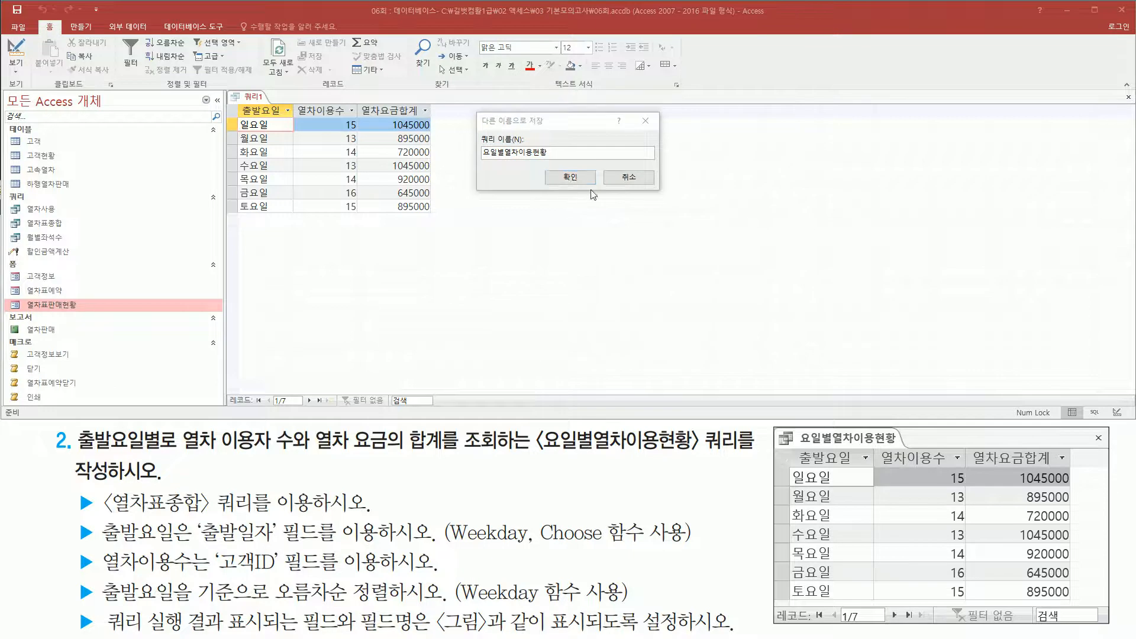
{"action": "left_click", "coordinate": [569, 177]}
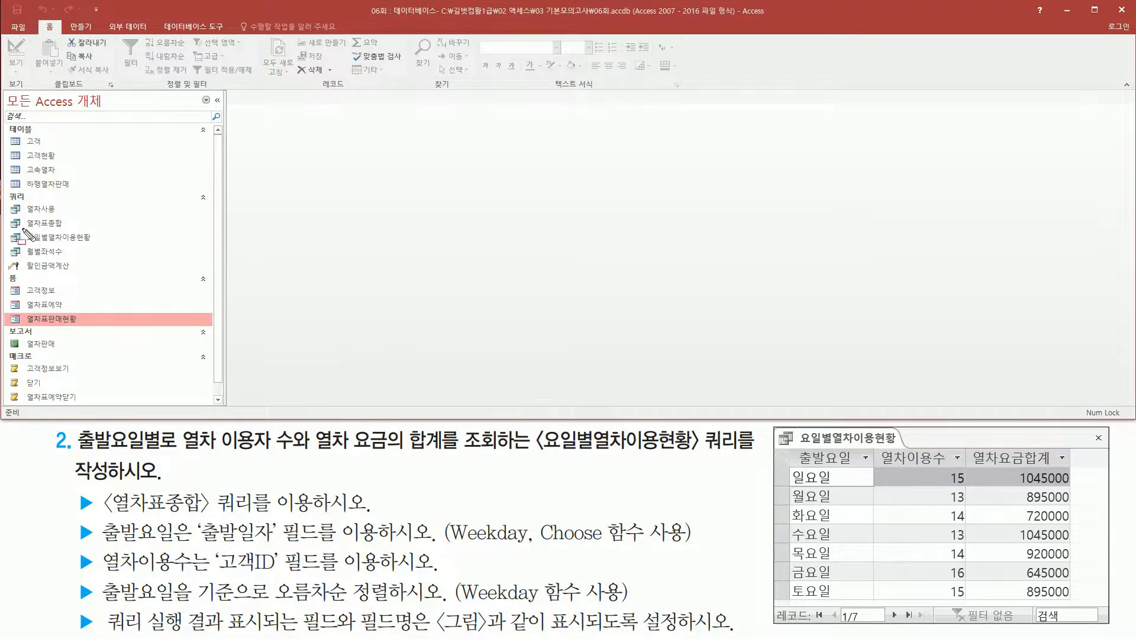
{"action": "left_click_drag", "start_coordinate": [24, 225], "coordinate": [101, 247]}
{"action": "key", "text": "Escape"}
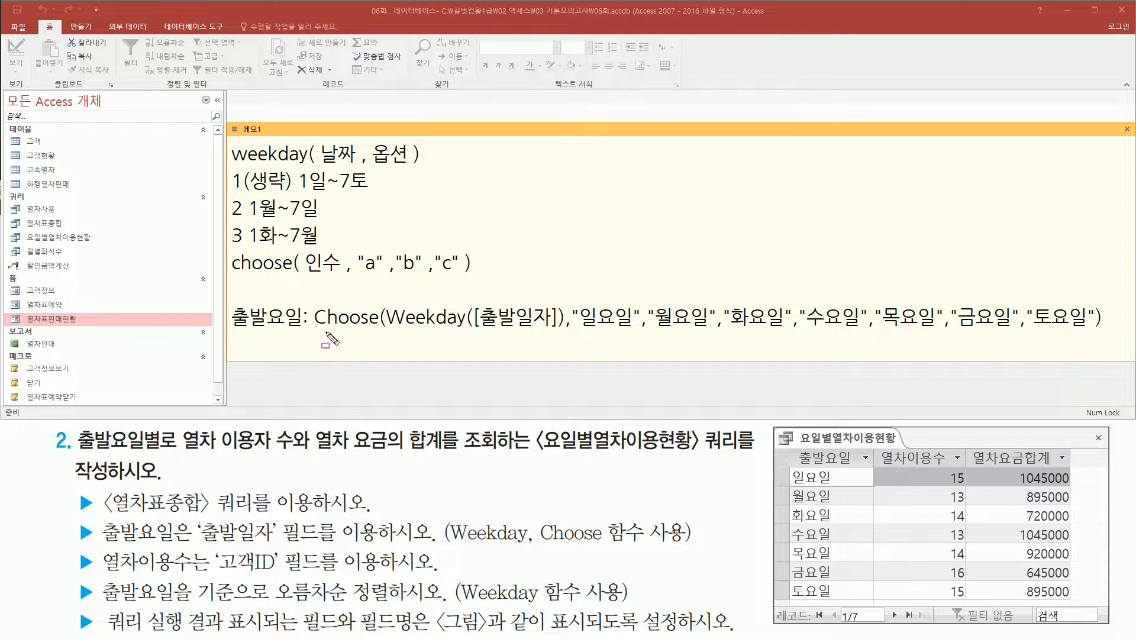
Review how the Choose(Weekday([출발일자])) expression in the memo maps to 일요일 through 토요일 in the reference picture.
{"action": "mouse_move", "coordinate": [391, 332]}
{"action": "left_mouse_down"}
{"action": "mouse_move", "coordinate": [562, 333]}
{"action": "mouse_move", "coordinate": [562, 297]}
{"action": "left_mouse_up"}
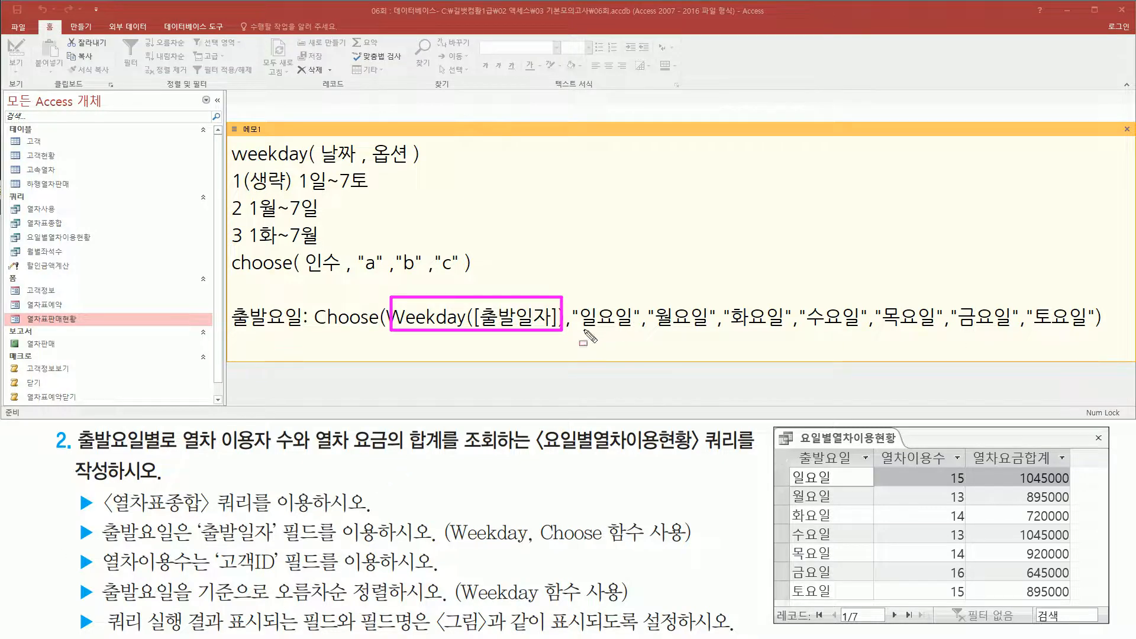
{"action": "left_click_drag", "start_coordinate": [581, 331], "coordinate": [1092, 331]}
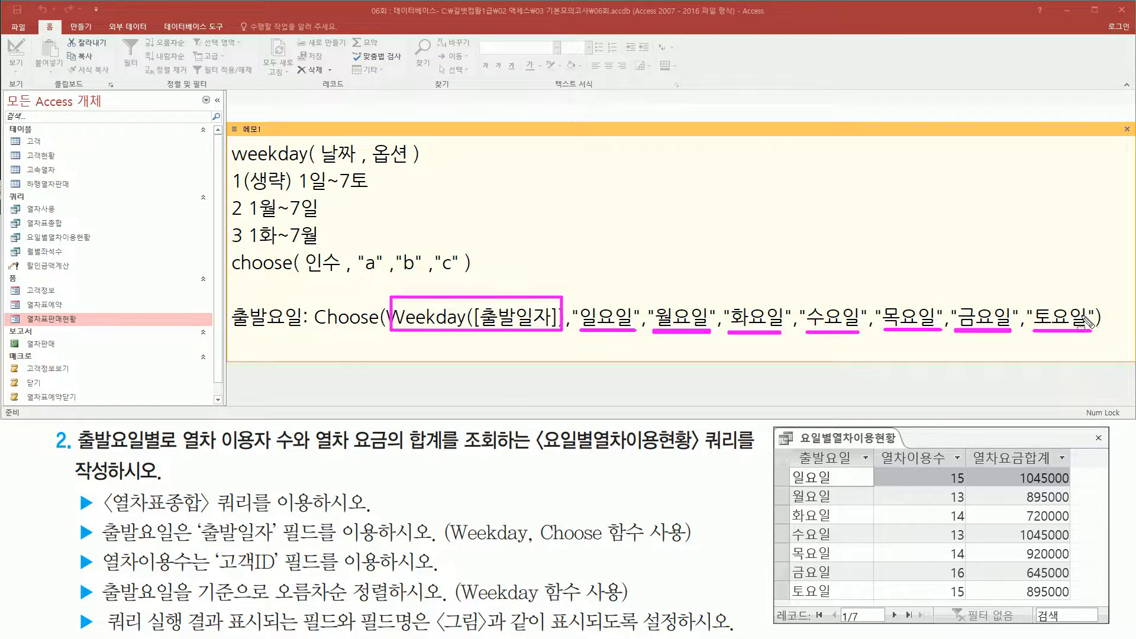
{"action": "left_click_drag", "start_coordinate": [789, 466], "coordinate": [846, 600]}
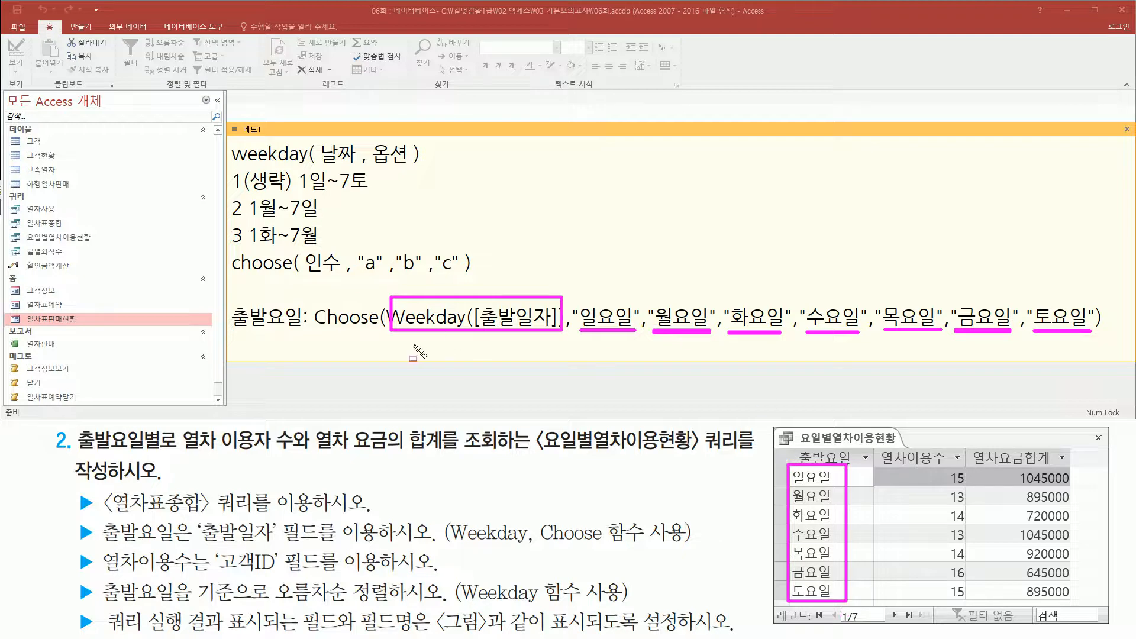
Review the weekday and choose syntax in the memo and read what task 3 asks of the A구간고객정보 query.
{"action": "mouse_move", "coordinate": [227, 142]}
{"action": "left_mouse_down"}
{"action": "mouse_move", "coordinate": [264, 237]}
{"action": "mouse_move", "coordinate": [450, 251]}
{"action": "left_mouse_up"}
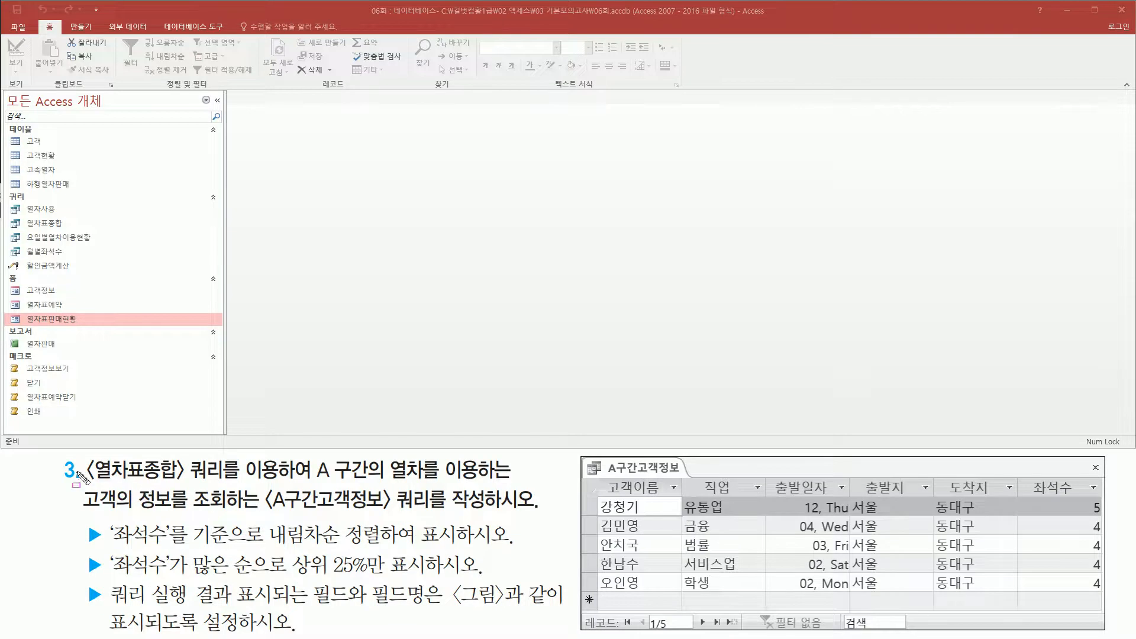
{"action": "mouse_move", "coordinate": [82, 455]}
{"action": "left_mouse_down"}
{"action": "mouse_move", "coordinate": [218, 494]}
{"action": "mouse_move", "coordinate": [245, 485]}
{"action": "mouse_move", "coordinate": [309, 498]}
{"action": "mouse_move", "coordinate": [415, 480]}
{"action": "mouse_move", "coordinate": [507, 481]}
{"action": "left_mouse_up"}
{"action": "left_click_drag", "start_coordinate": [73, 514], "coordinate": [493, 513]}
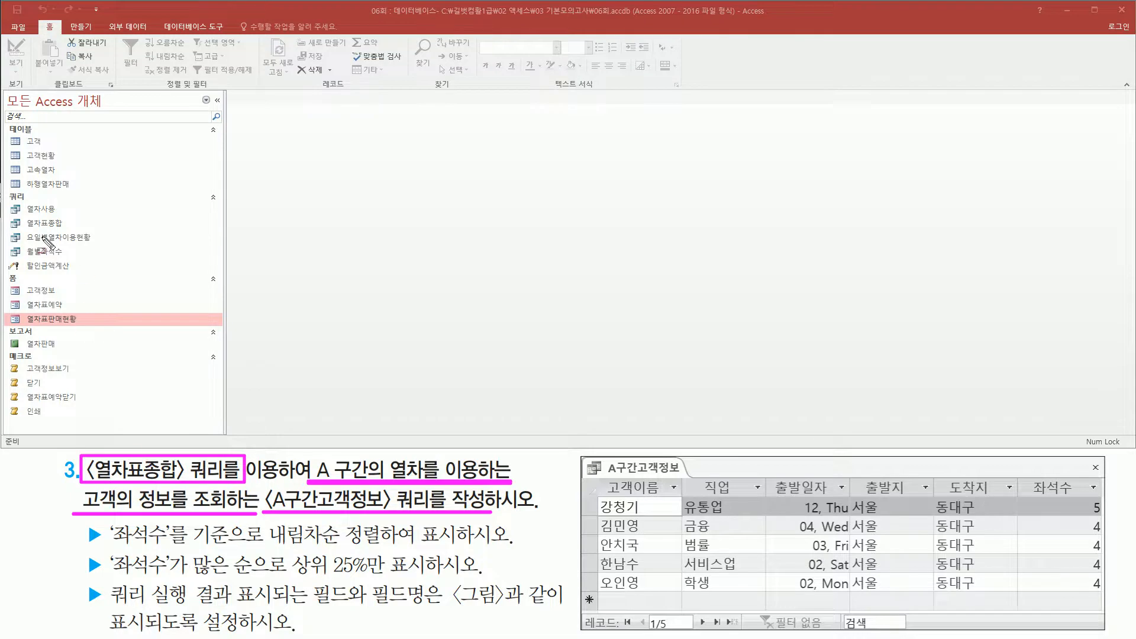
Open the 열차표종합 query and examine its field headings against the A-section requirement in task 3.
{"action": "left_click_drag", "start_coordinate": [22, 216], "coordinate": [71, 231]}
{"action": "key", "text": "Escape"}
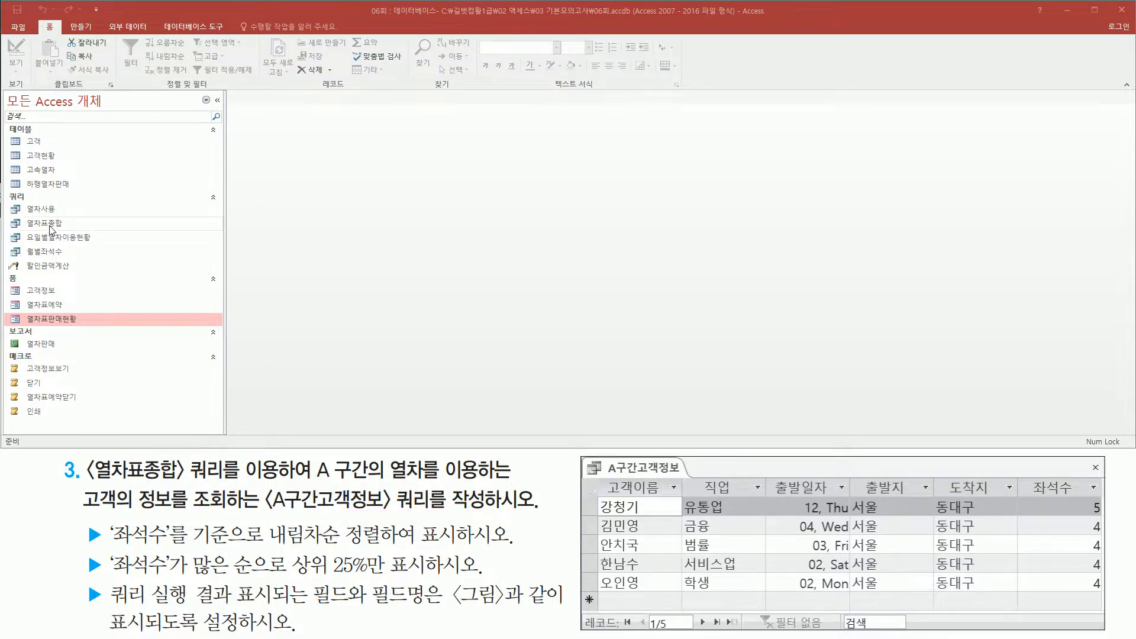
{"action": "left_click", "coordinate": [63, 224]}
{"action": "double_click", "coordinate": [62, 223]}
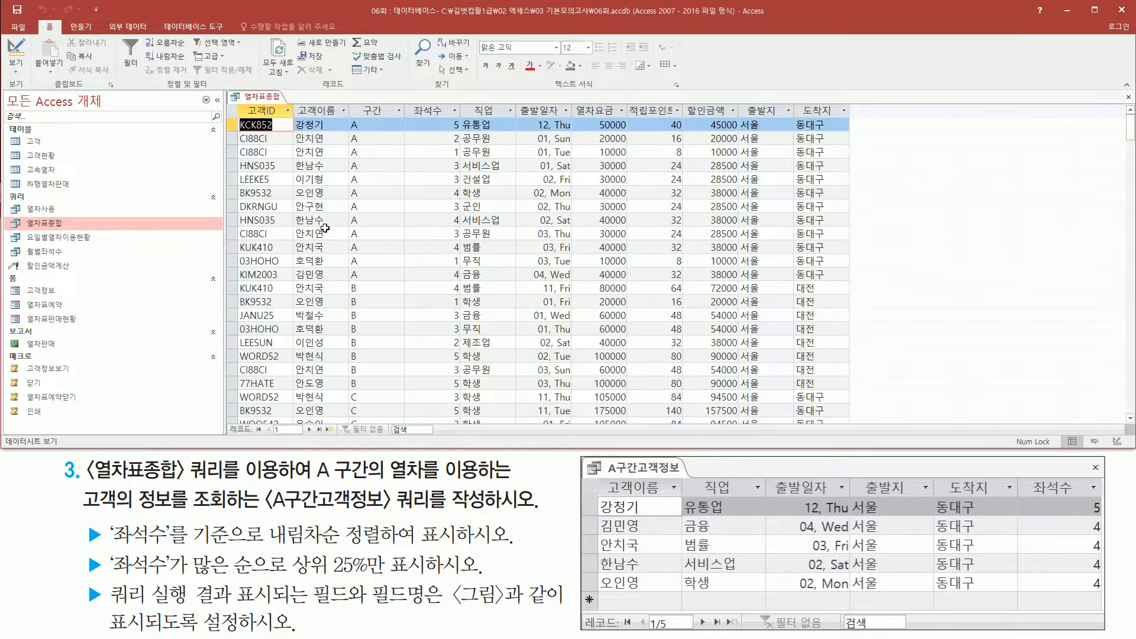
{"action": "mouse_move", "coordinate": [237, 102]}
{"action": "left_mouse_down"}
{"action": "mouse_move", "coordinate": [285, 122]}
{"action": "mouse_move", "coordinate": [864, 121]}
{"action": "mouse_move", "coordinate": [854, 136]}
{"action": "mouse_move", "coordinate": [855, 120]}
{"action": "left_mouse_up"}
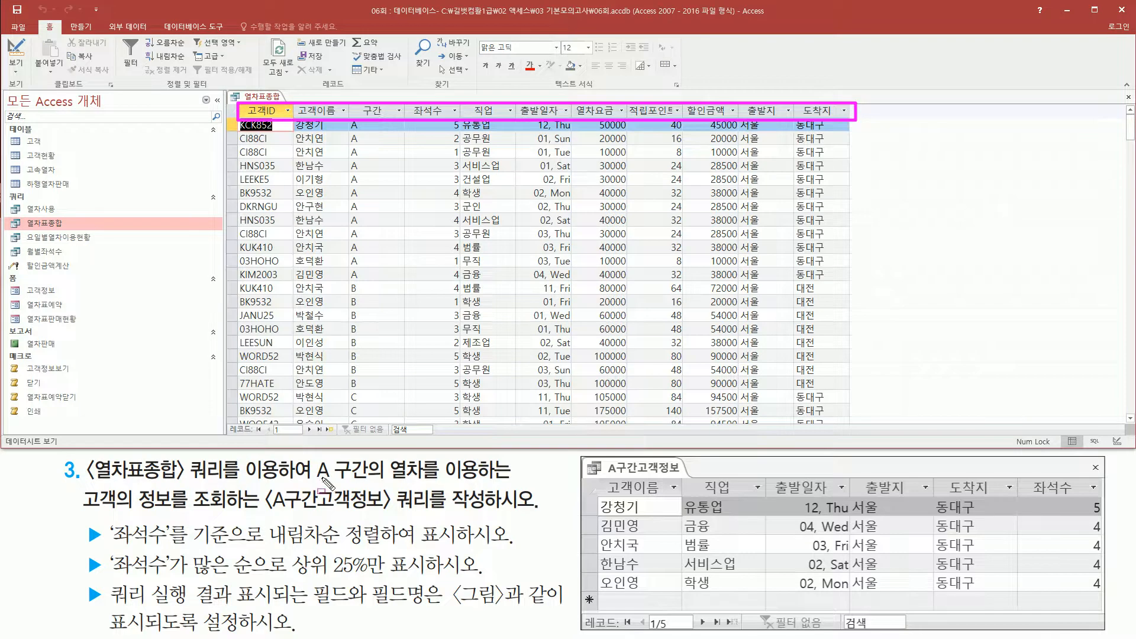
{"action": "left_click_drag", "start_coordinate": [309, 483], "coordinate": [482, 481]}
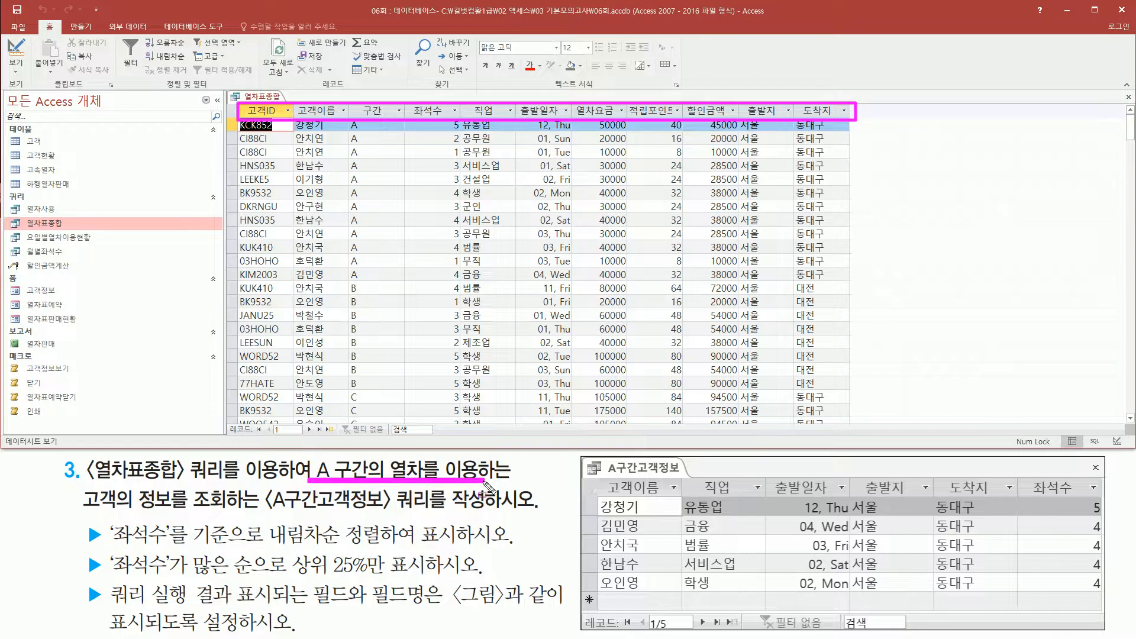
Look through the 구간 column for the rows with section A and close the 열차표종합 query.
{"action": "mouse_move", "coordinate": [355, 104]}
{"action": "left_mouse_down"}
{"action": "mouse_move", "coordinate": [391, 123]}
{"action": "mouse_move", "coordinate": [362, 183]}
{"action": "mouse_move", "coordinate": [372, 279]}
{"action": "mouse_move", "coordinate": [359, 405]}
{"action": "left_mouse_up"}
{"action": "scroll", "coordinate": [389, 365], "scroll_direction": "down", "scroll_amount": 12}
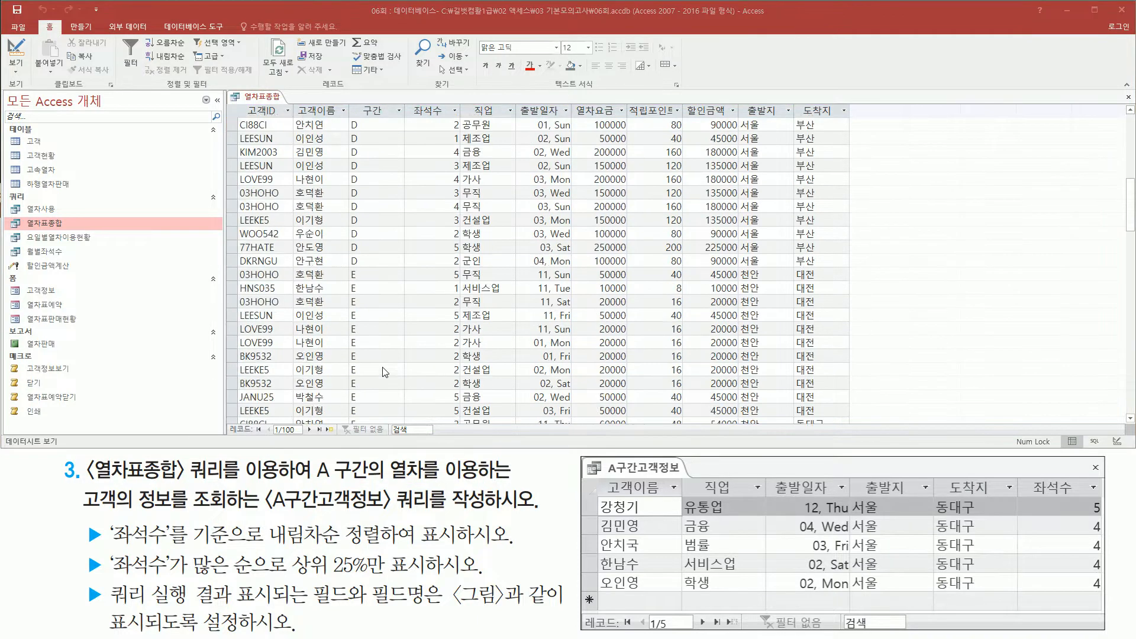
{"action": "scroll", "coordinate": [389, 365], "scroll_direction": "down", "scroll_amount": 3}
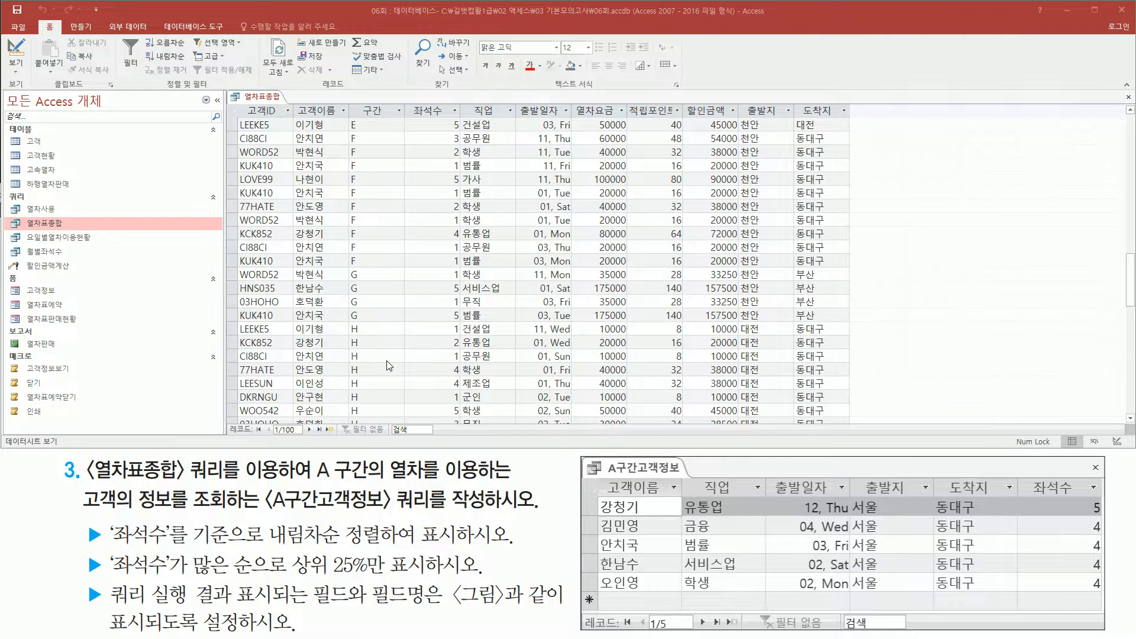
{"action": "scroll", "coordinate": [389, 365], "scroll_direction": "up", "scroll_amount": 15}
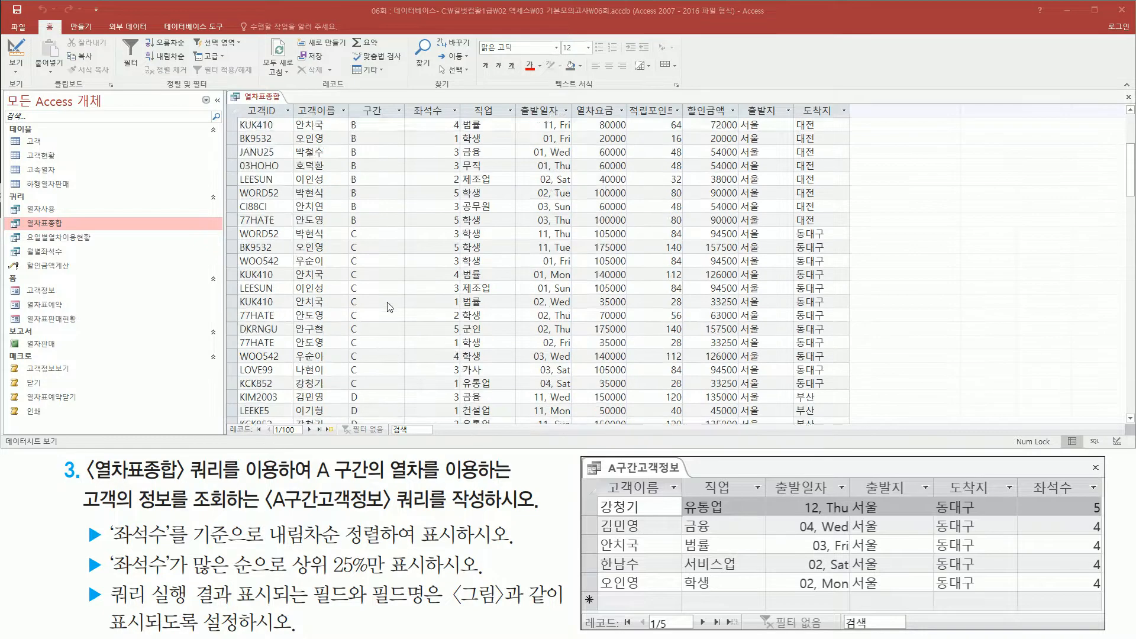
{"action": "left_click_drag", "start_coordinate": [349, 115], "coordinate": [379, 282]}
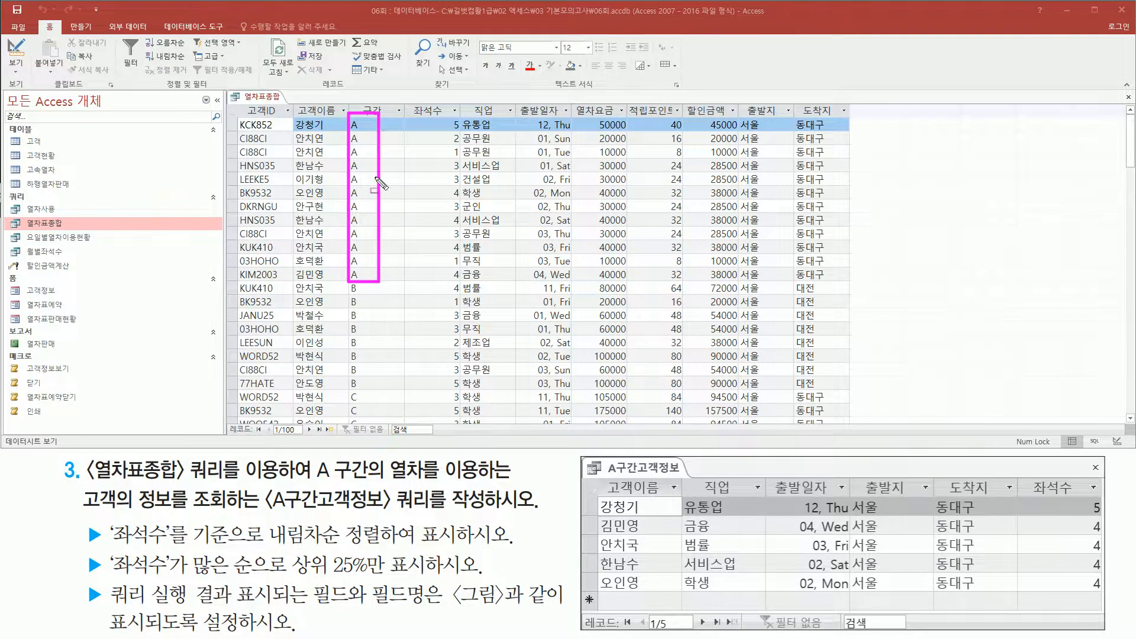
{"action": "key", "text": "Escape"}
{"action": "right_click", "coordinate": [274, 99]}
{"action": "right_click", "coordinate": [274, 100]}
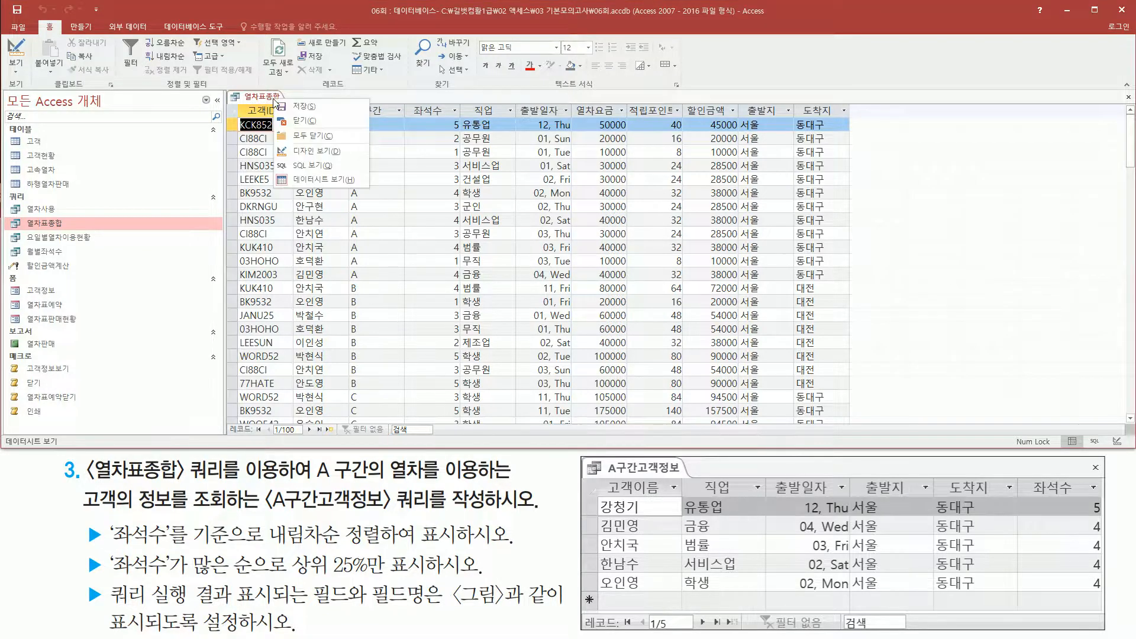
{"action": "left_click", "coordinate": [291, 121]}
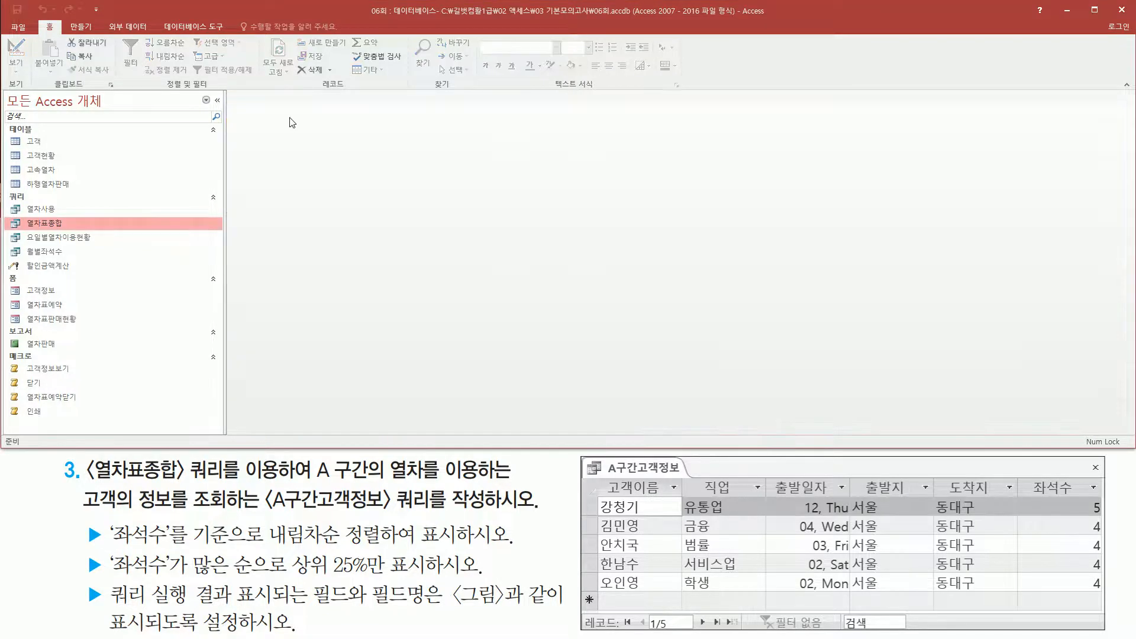
Start a new query in design view based on the 열차표종합 query and enlarge its field list to show every field.
{"action": "left_click", "coordinate": [80, 27]}
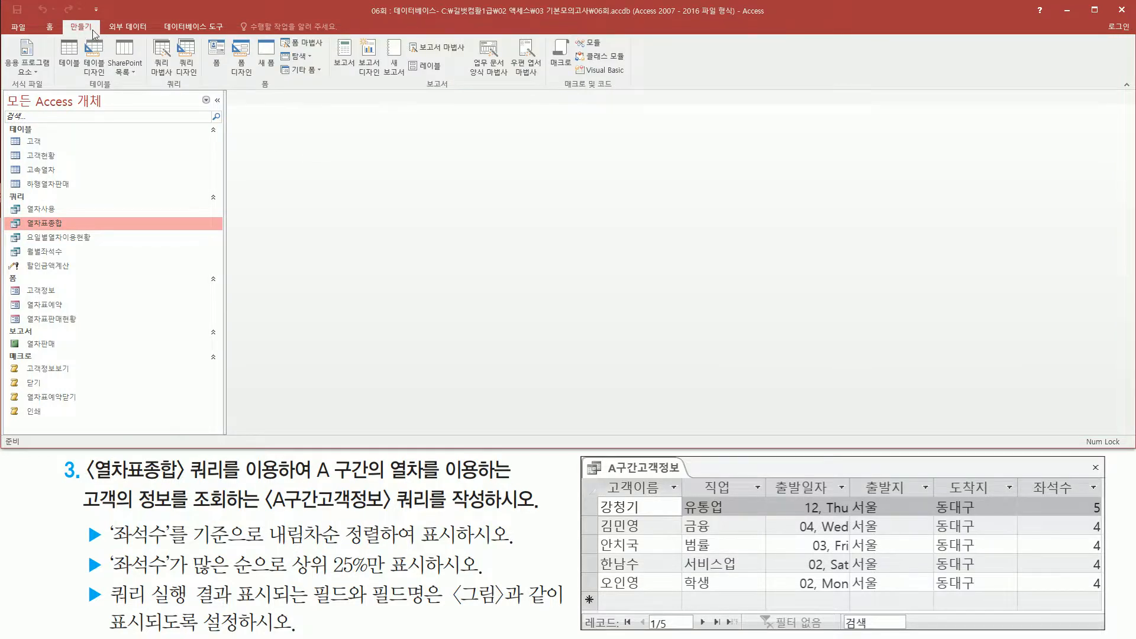
{"action": "left_click_drag", "start_coordinate": [168, 35], "coordinate": [202, 80]}
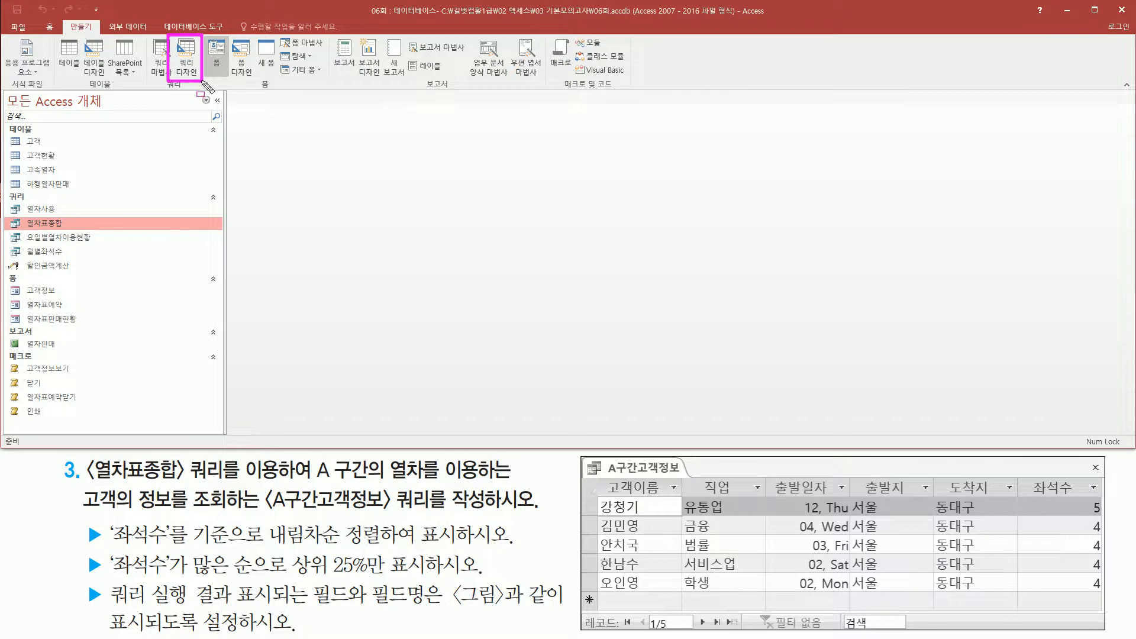
{"action": "left_click", "coordinate": [186, 56]}
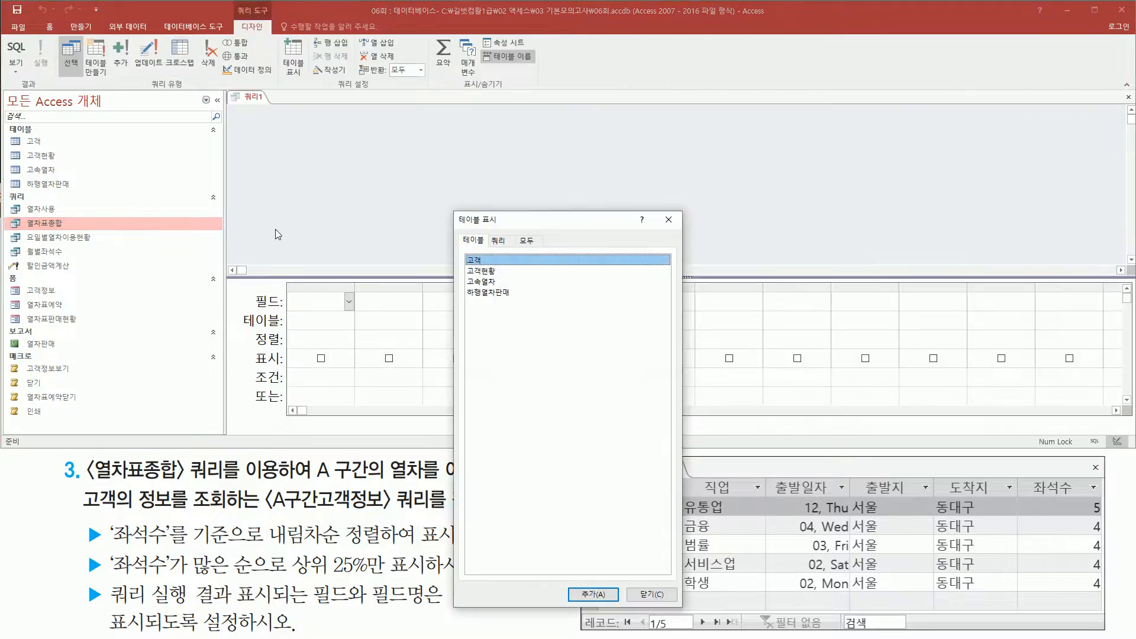
{"action": "left_click_drag", "start_coordinate": [496, 238], "coordinate": [509, 254]}
{"action": "left_click", "coordinate": [500, 240]}
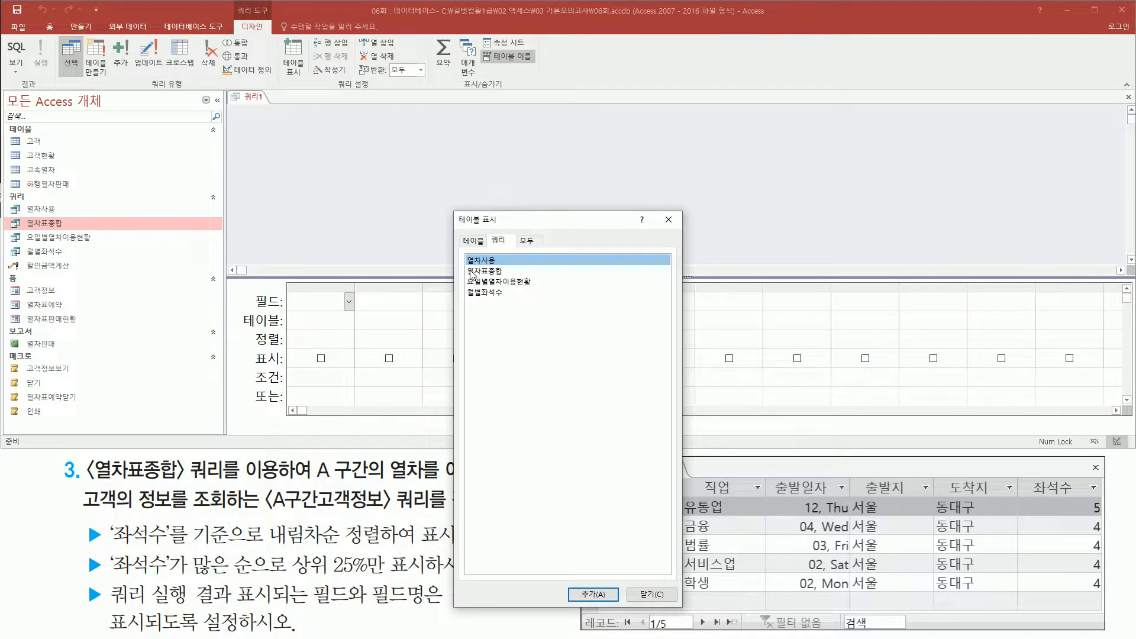
{"action": "left_click_drag", "start_coordinate": [461, 262], "coordinate": [517, 277]}
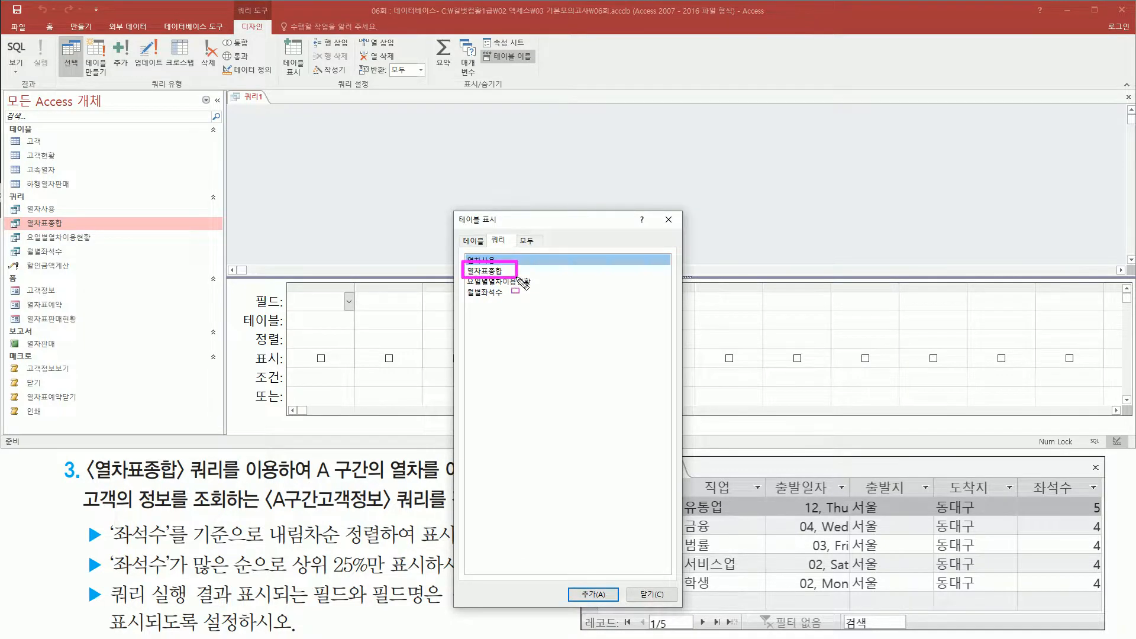
{"action": "double_click", "coordinate": [499, 273]}
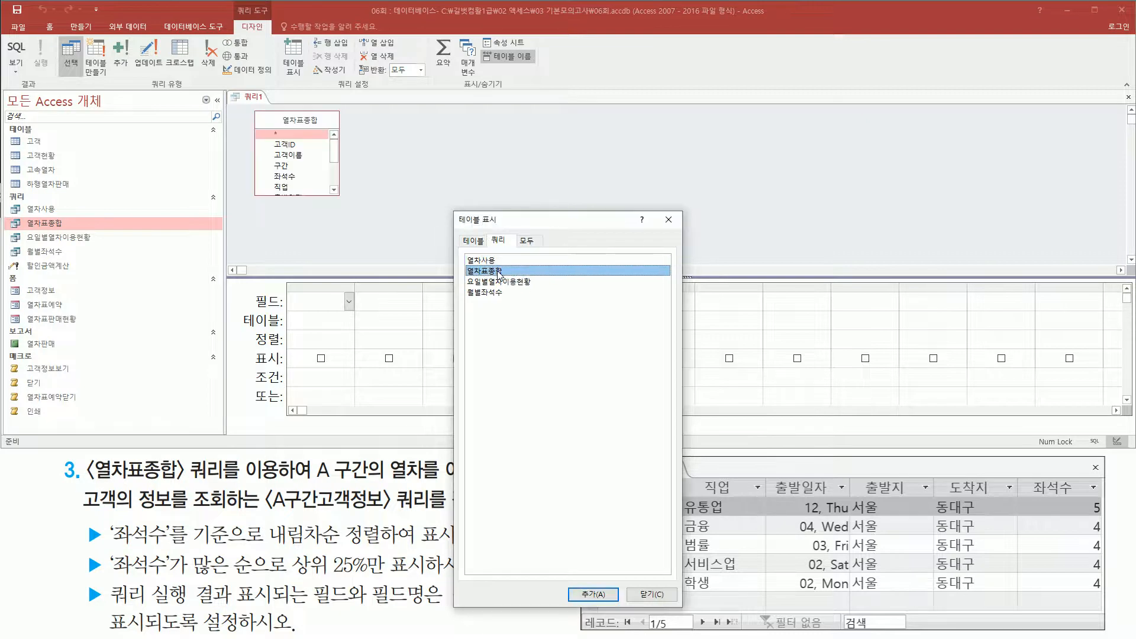
{"action": "left_click_drag", "start_coordinate": [660, 210], "coordinate": [677, 231]}
{"action": "left_click", "coordinate": [670, 223]}
{"action": "left_click_drag", "start_coordinate": [339, 197], "coordinate": [353, 259]}
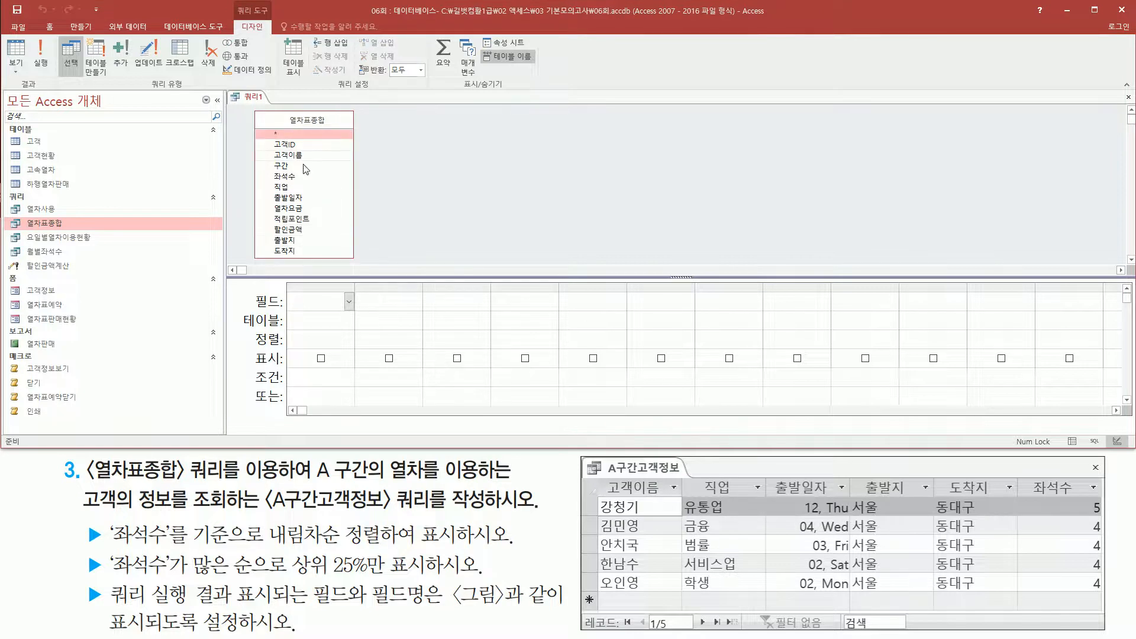
Following the reference picture's column order, add the fields 고객이름, 직업 and 출발일자 to the query grid.
{"action": "mouse_move", "coordinate": [598, 477]}
{"action": "left_mouse_down"}
{"action": "mouse_move", "coordinate": [618, 495]}
{"action": "mouse_move", "coordinate": [685, 508]}
{"action": "mouse_move", "coordinate": [750, 495]}
{"action": "mouse_move", "coordinate": [1105, 504]}
{"action": "left_mouse_up"}
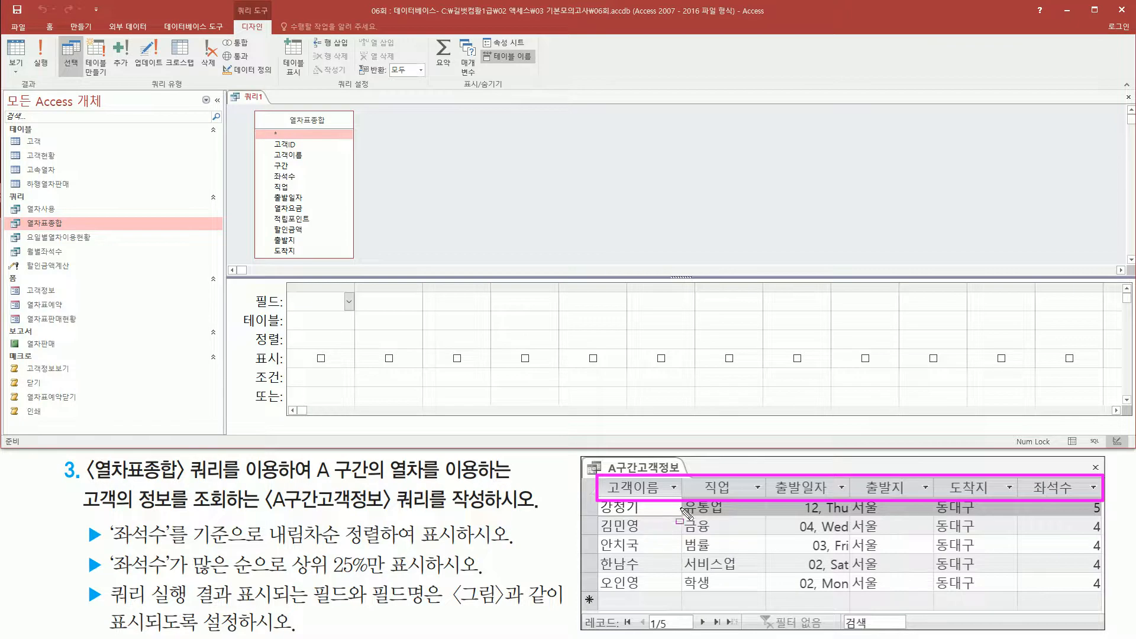
{"action": "key", "text": "Escape"}
{"action": "left_click", "coordinate": [303, 156]}
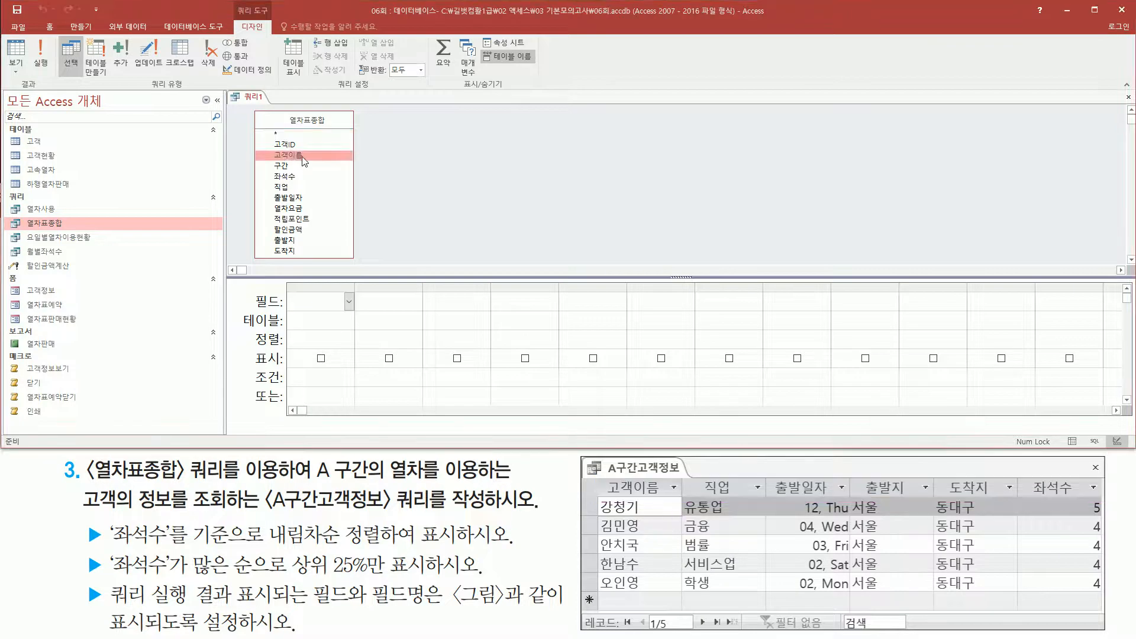
{"action": "double_click", "coordinate": [299, 157]}
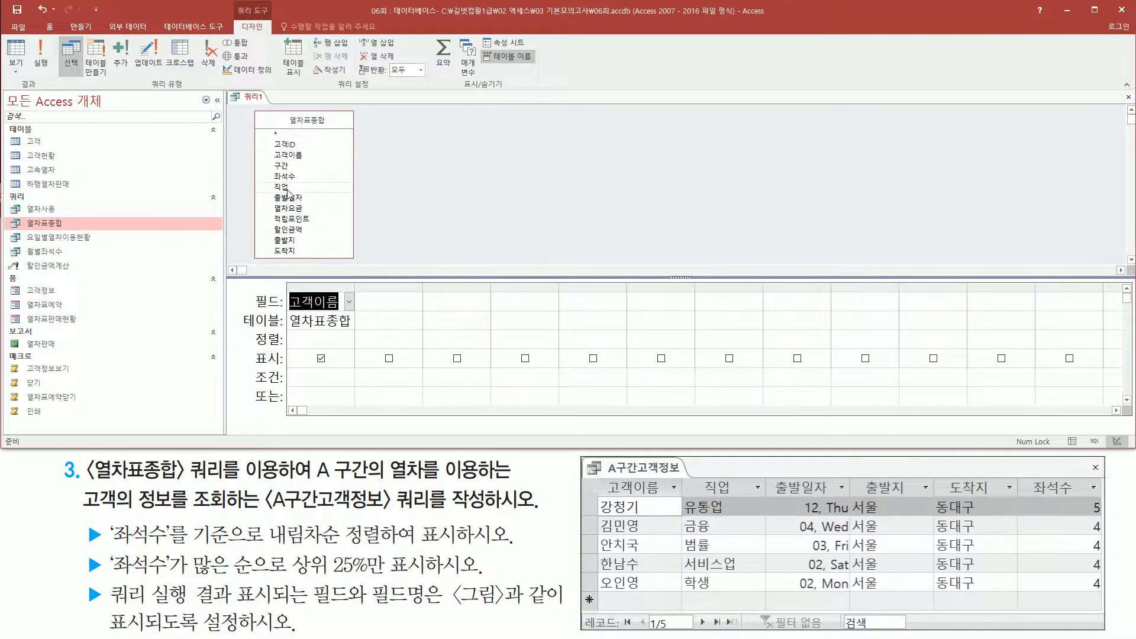
{"action": "left_click", "coordinate": [287, 188]}
{"action": "double_click", "coordinate": [288, 188]}
{"action": "left_click", "coordinate": [294, 199]}
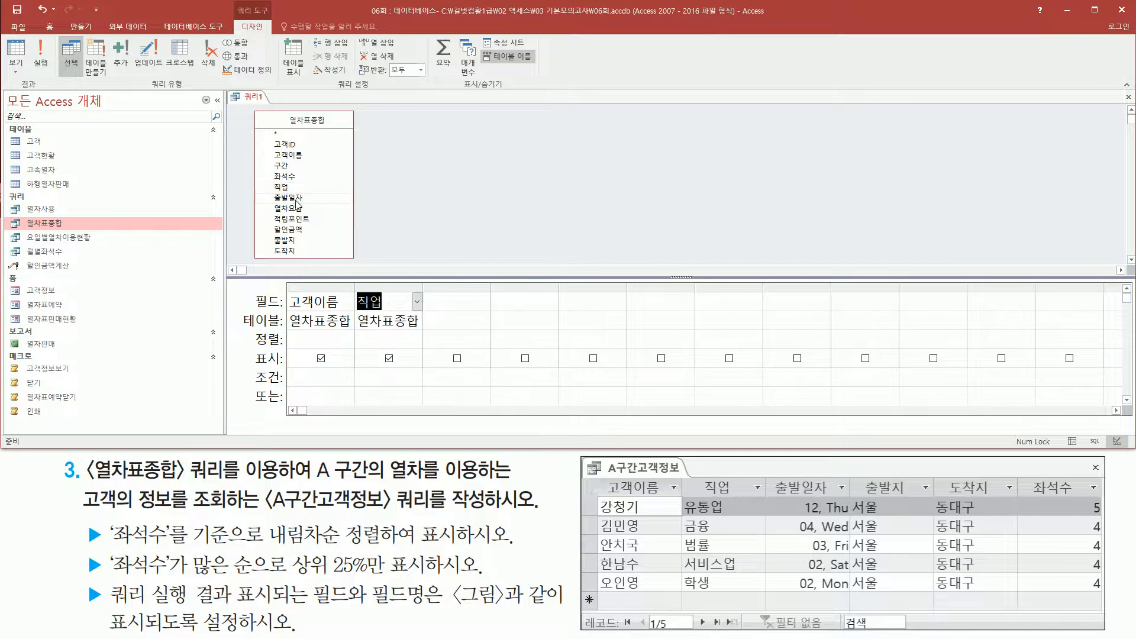
{"action": "left_click", "coordinate": [296, 199]}
{"action": "double_click", "coordinate": [296, 200]}
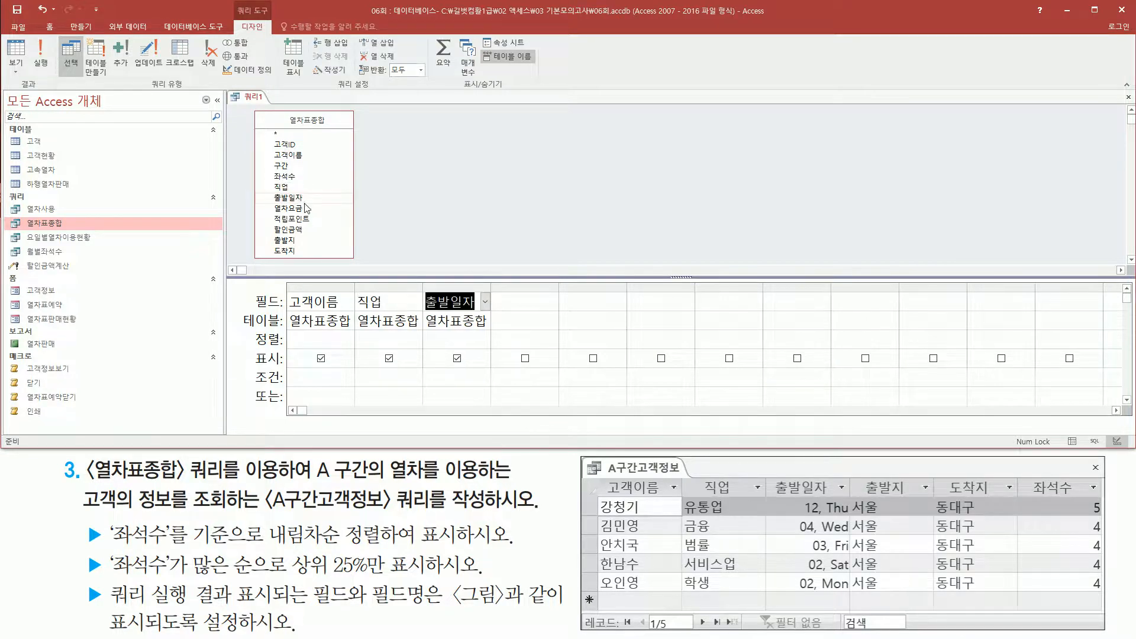
Add the fields 출발지, 도착지 and 좌석수 to the query grid after 출발일자.
{"action": "left_click", "coordinate": [295, 239]}
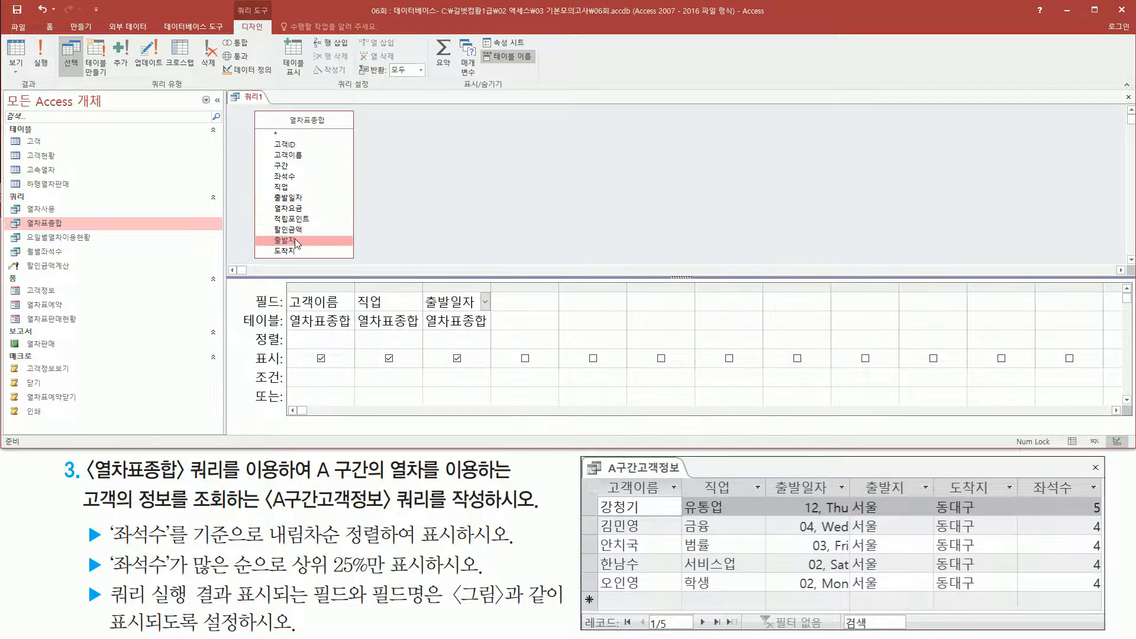
{"action": "double_click", "coordinate": [294, 239]}
{"action": "left_click", "coordinate": [292, 251]}
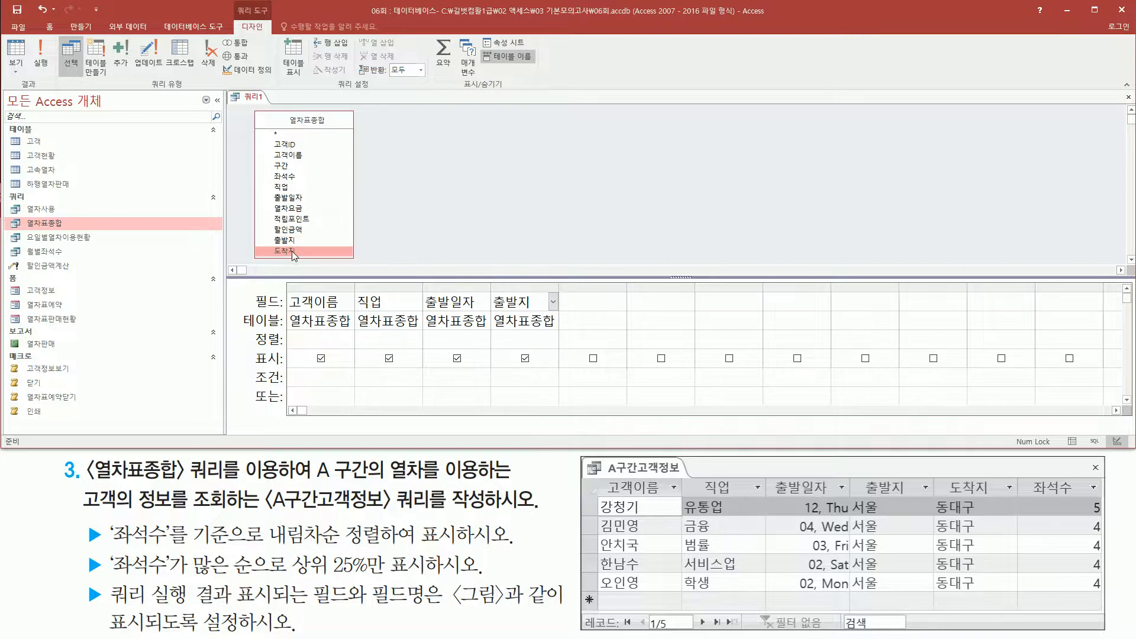
{"action": "double_click", "coordinate": [292, 251]}
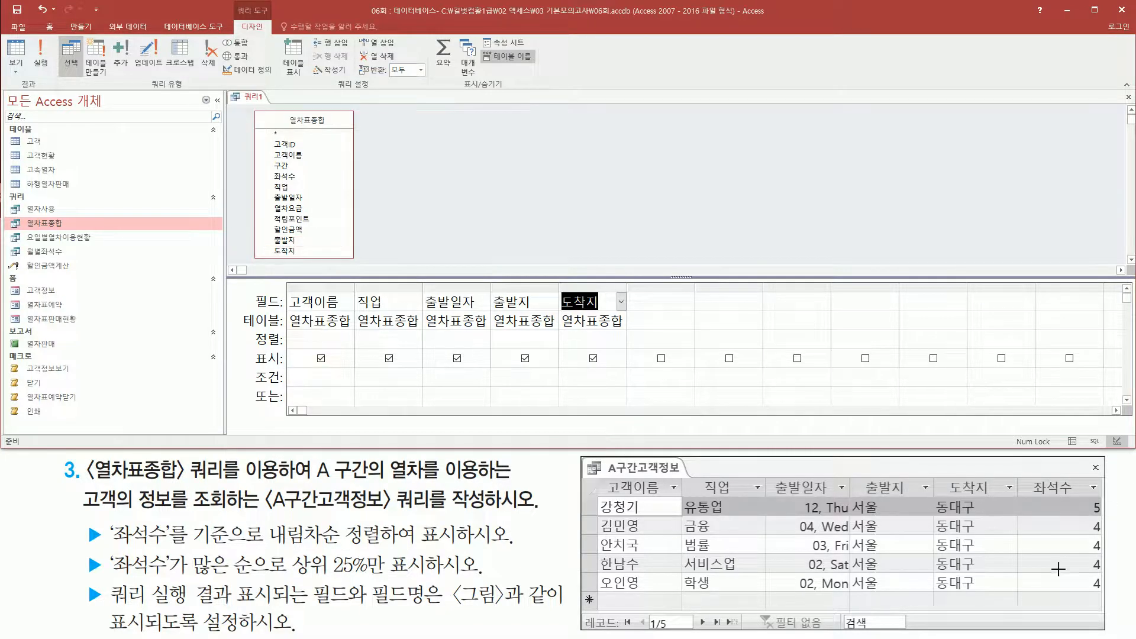
{"action": "left_click", "coordinate": [285, 177]}
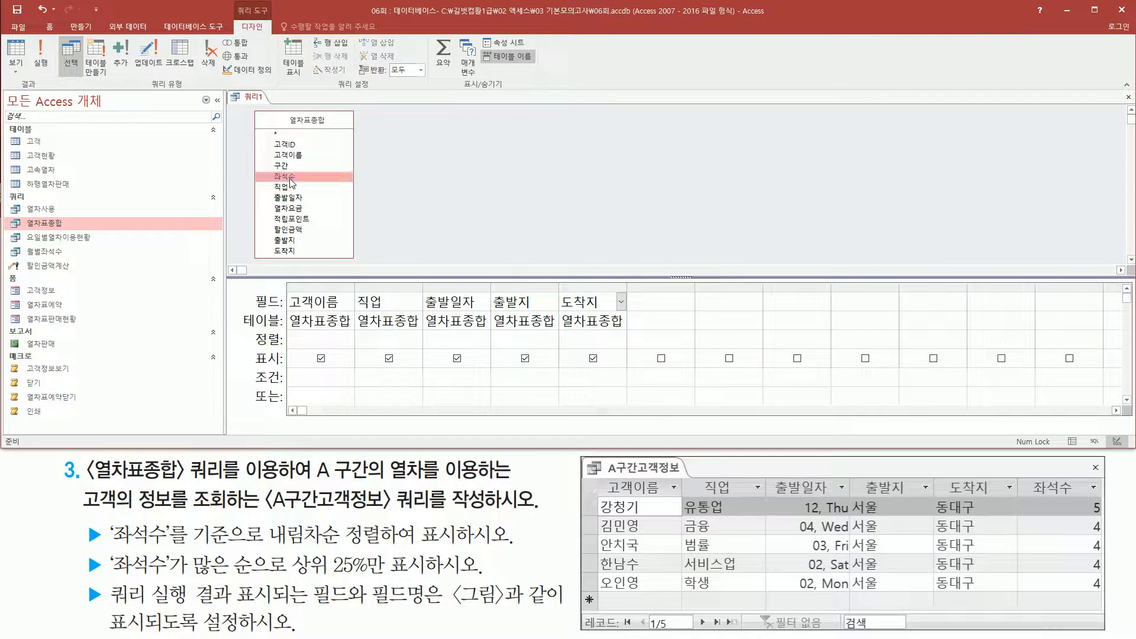
{"action": "double_click", "coordinate": [289, 178]}
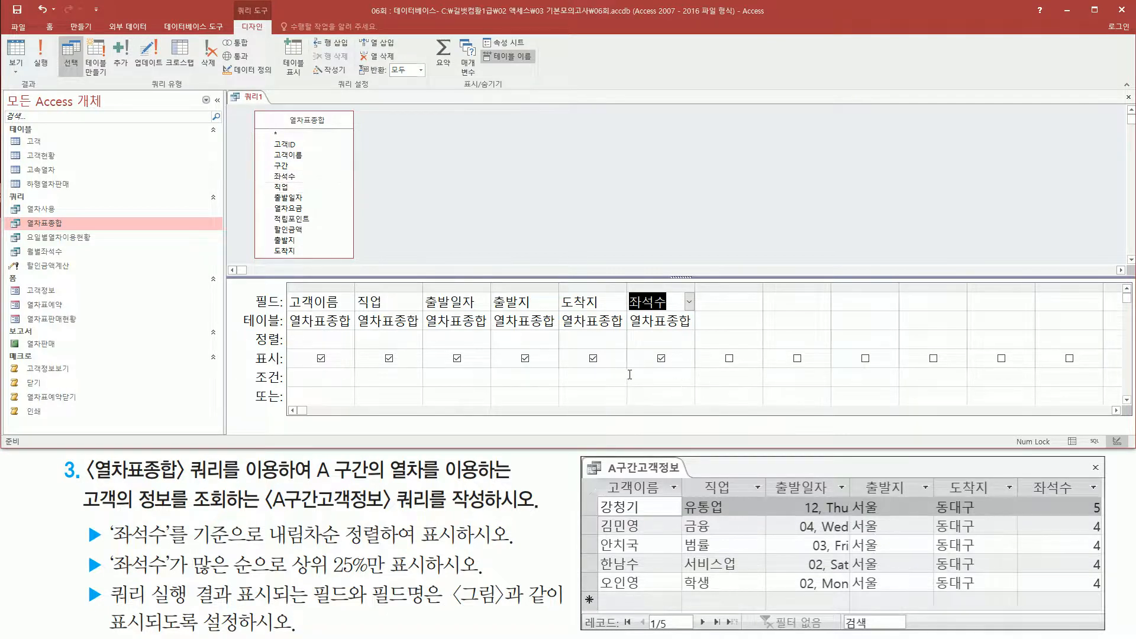
{"action": "left_click_drag", "start_coordinate": [287, 284], "coordinate": [698, 336]}
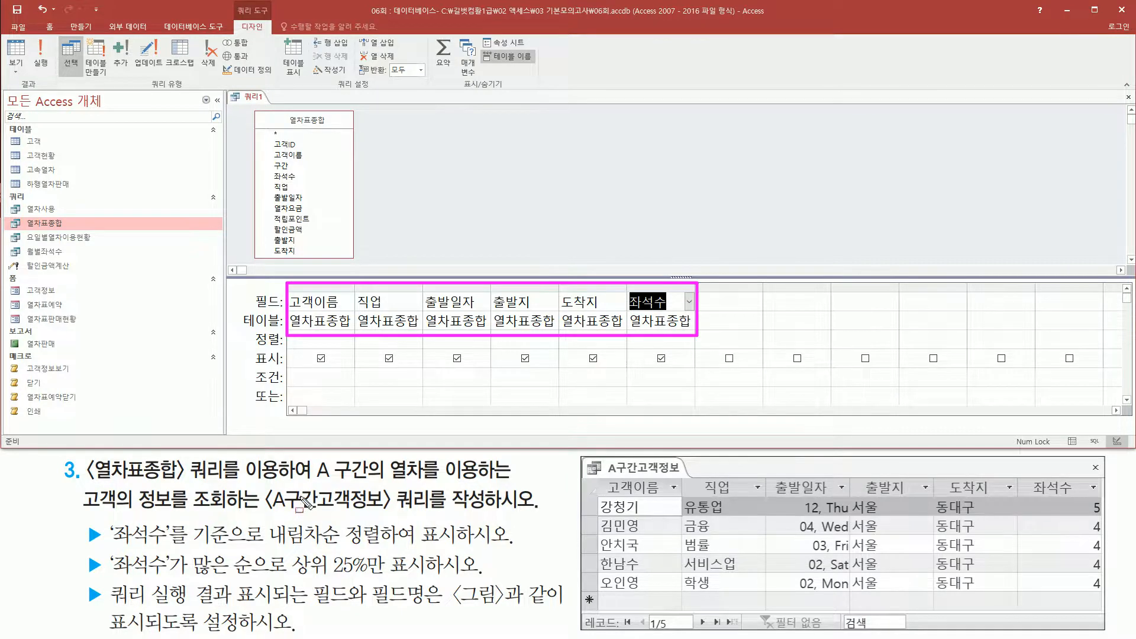
Add the 구간 field after 좌석수 in the query grid to cover the A-section condition.
{"action": "left_click_drag", "start_coordinate": [308, 480], "coordinate": [363, 480]}
{"action": "left_click_drag", "start_coordinate": [269, 156], "coordinate": [295, 177]}
{"action": "key", "text": "Escape"}
{"action": "left_click", "coordinate": [288, 167]}
{"action": "double_click", "coordinate": [288, 167]}
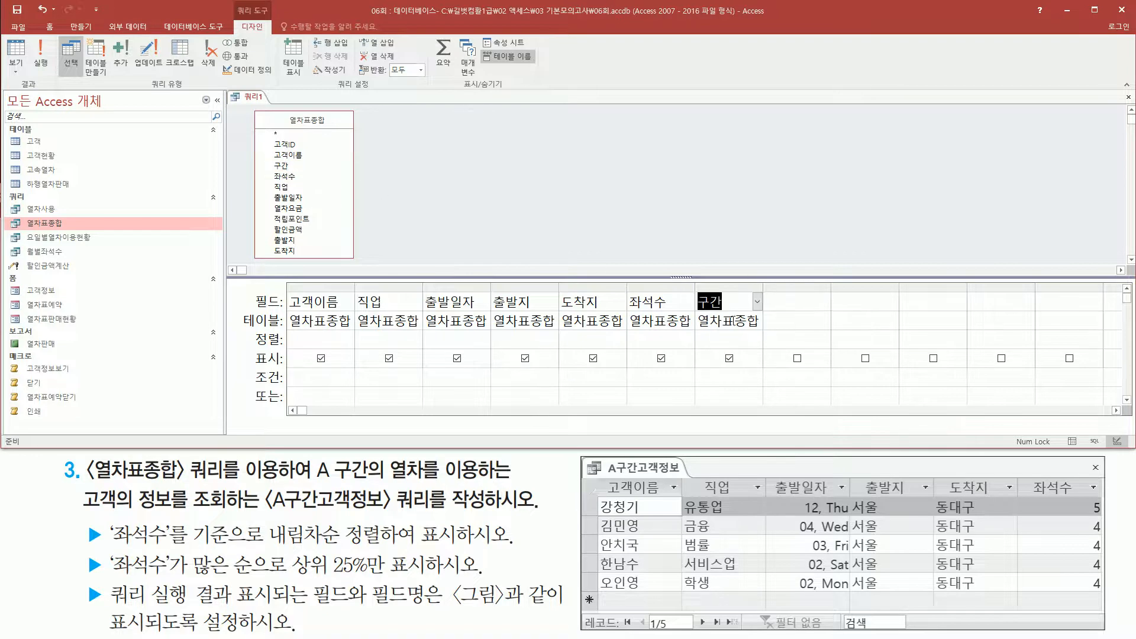
Run the query, compare its column headings with the reference picture and check the A rows in the 구간 column.
{"action": "left_click", "coordinate": [481, 152]}
{"action": "left_click", "coordinate": [43, 64]}
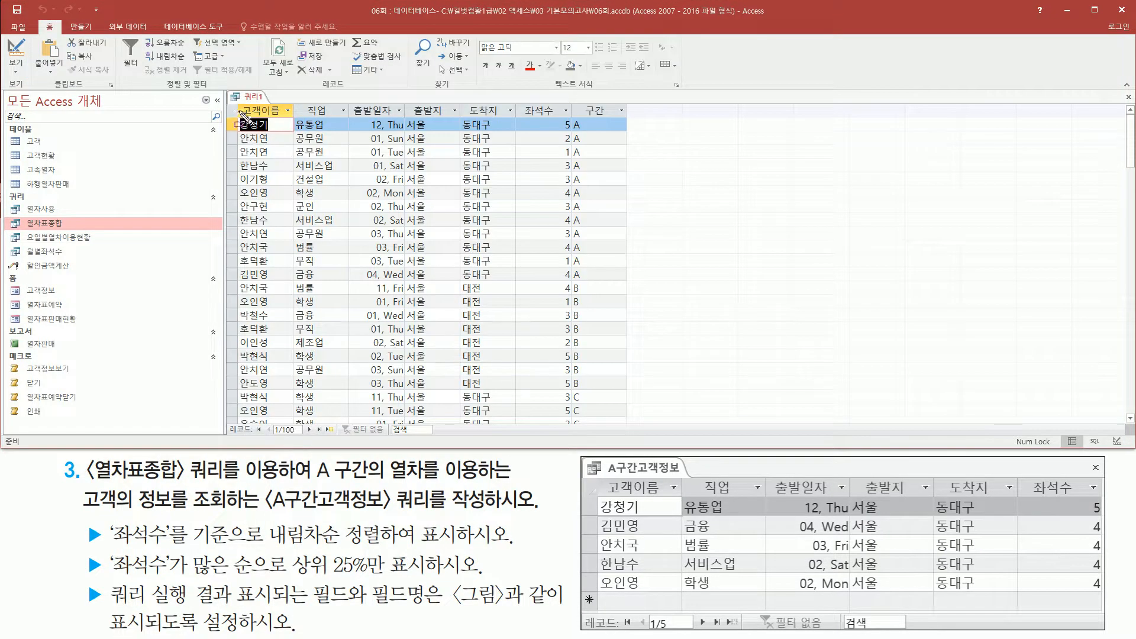
{"action": "mouse_move", "coordinate": [237, 100]}
{"action": "left_mouse_down"}
{"action": "mouse_move", "coordinate": [263, 121]}
{"action": "mouse_move", "coordinate": [567, 122]}
{"action": "left_mouse_up"}
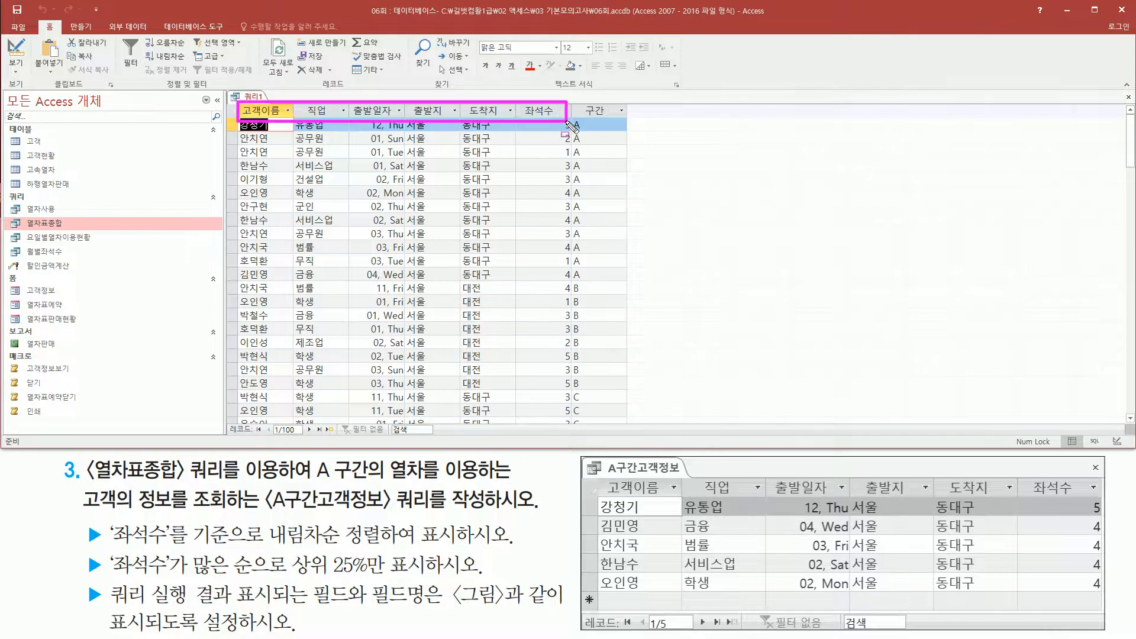
{"action": "left_click_drag", "start_coordinate": [595, 475], "coordinate": [1102, 498]}
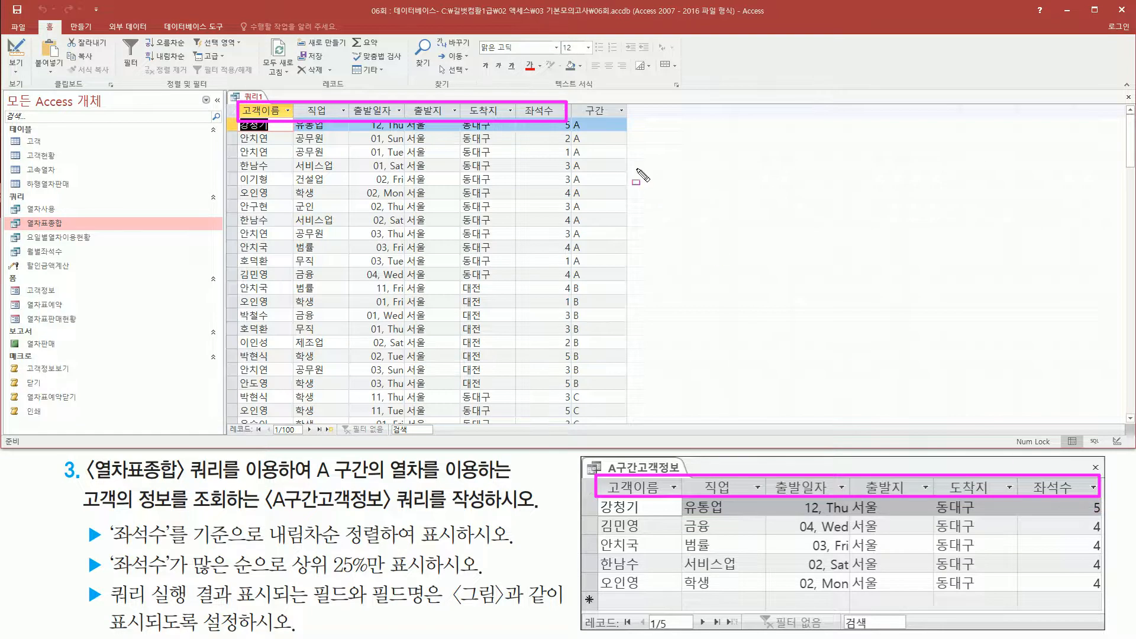
{"action": "mouse_move", "coordinate": [569, 99]}
{"action": "left_mouse_down"}
{"action": "mouse_move", "coordinate": [591, 274]}
{"action": "mouse_move", "coordinate": [629, 282]}
{"action": "left_mouse_up"}
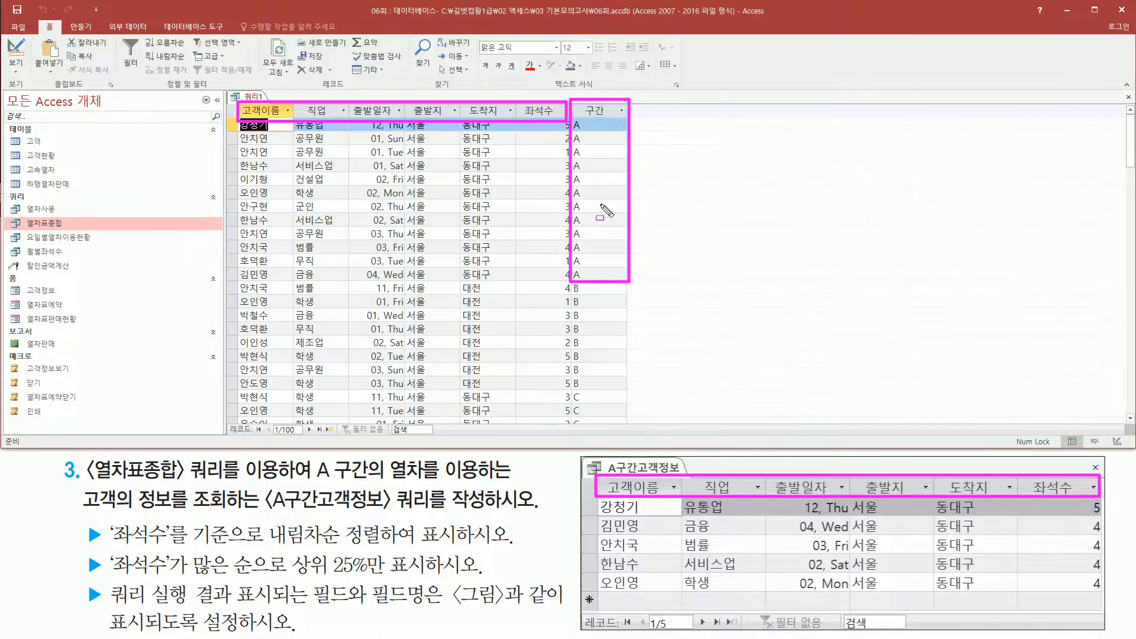
Return the query to design view and enter "A" as the criterion for the 구간 field.
{"action": "right_click", "coordinate": [262, 96]}
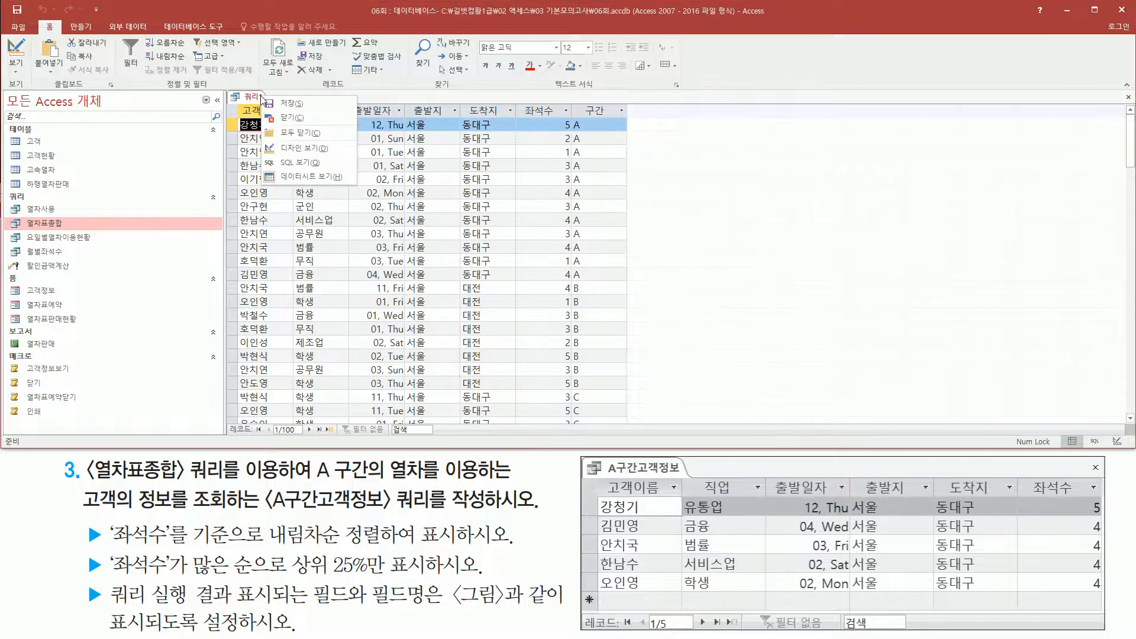
{"action": "left_click", "coordinate": [306, 150]}
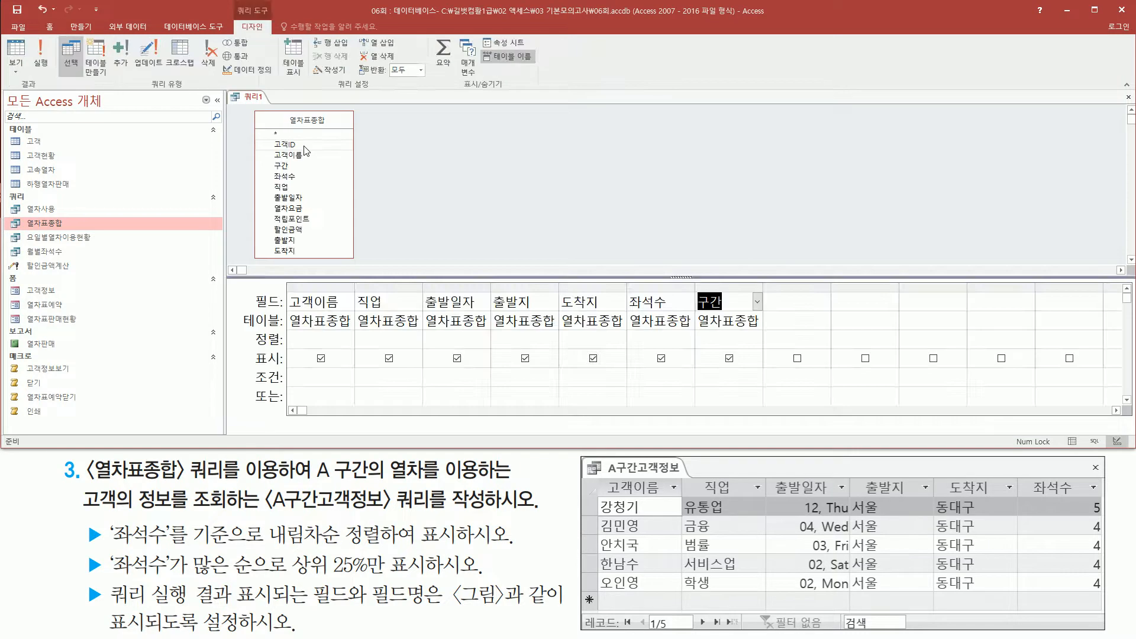
{"action": "mouse_move", "coordinate": [695, 285]}
{"action": "left_mouse_down"}
{"action": "mouse_move", "coordinate": [704, 316]}
{"action": "mouse_move", "coordinate": [761, 333]}
{"action": "left_mouse_up"}
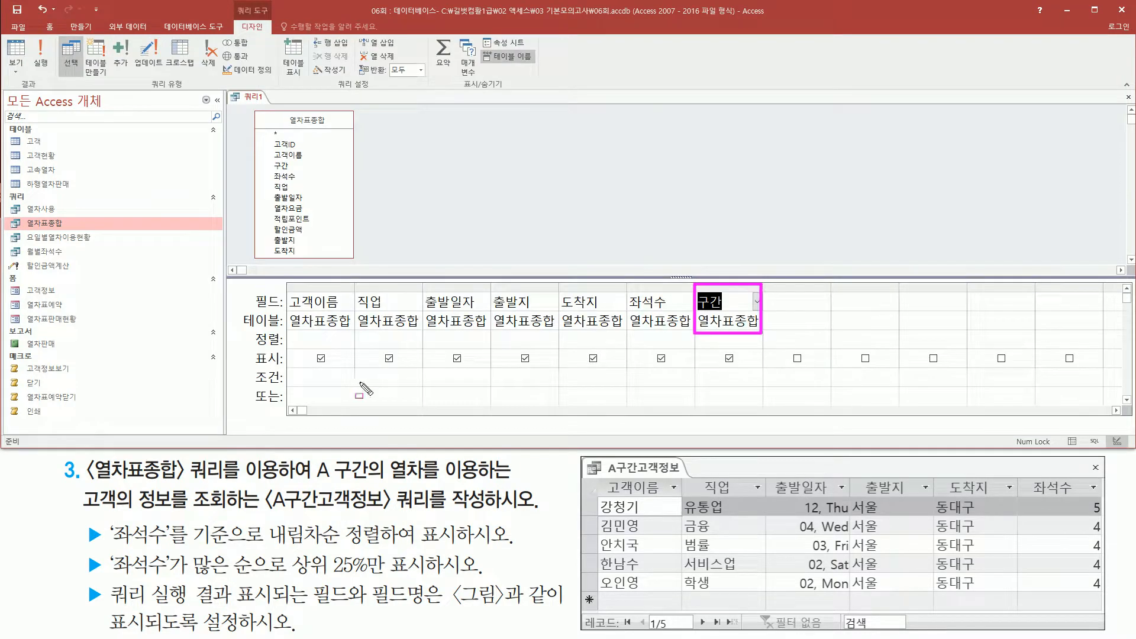
{"action": "left_click_drag", "start_coordinate": [242, 364], "coordinate": [280, 389]}
{"action": "left_click_drag", "start_coordinate": [697, 371], "coordinate": [769, 390]}
{"action": "key", "text": "Escape"}
{"action": "left_click", "coordinate": [741, 378]}
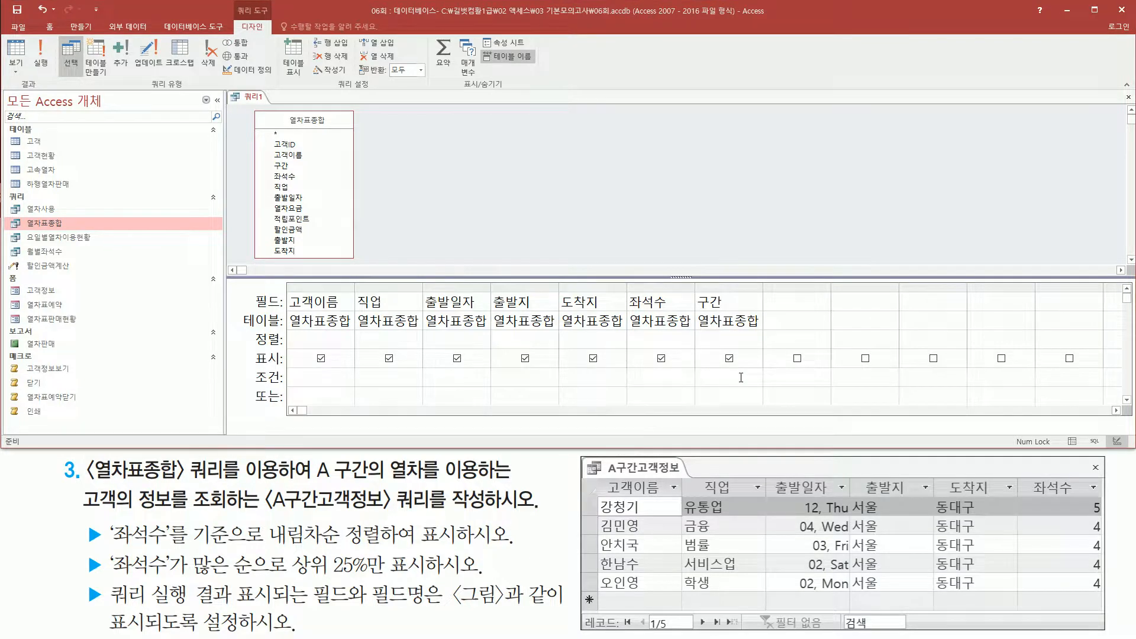
{"action": "type", "text": "\"ㅁ"}
{"action": "left_click_drag", "start_coordinate": [693, 367], "coordinate": [722, 390]}
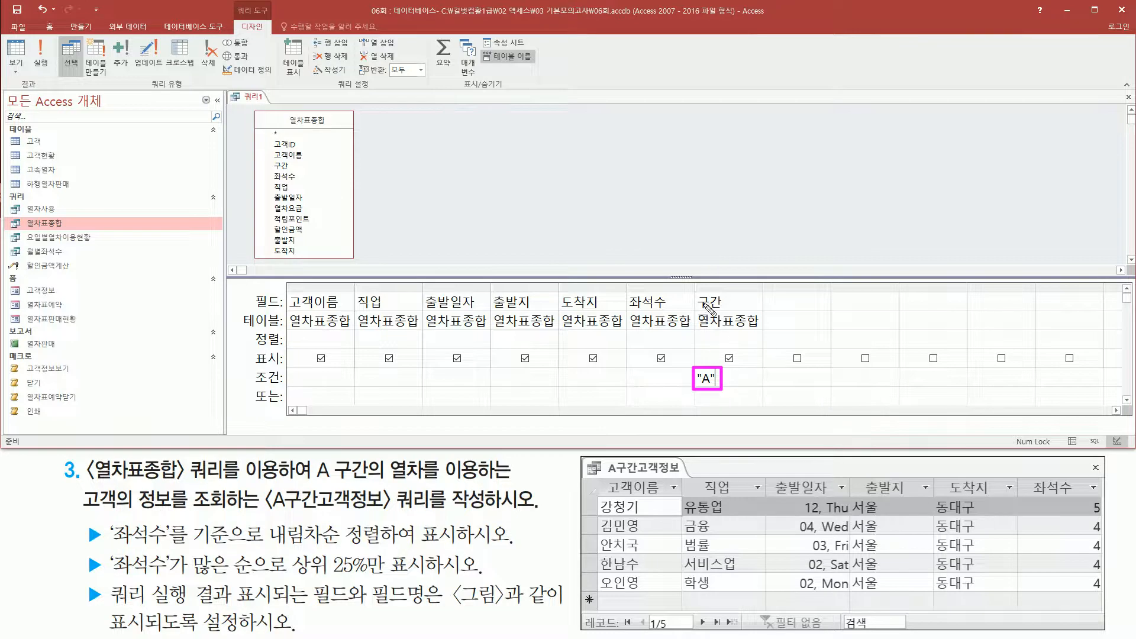
{"action": "left_click_drag", "start_coordinate": [697, 289], "coordinate": [747, 308]}
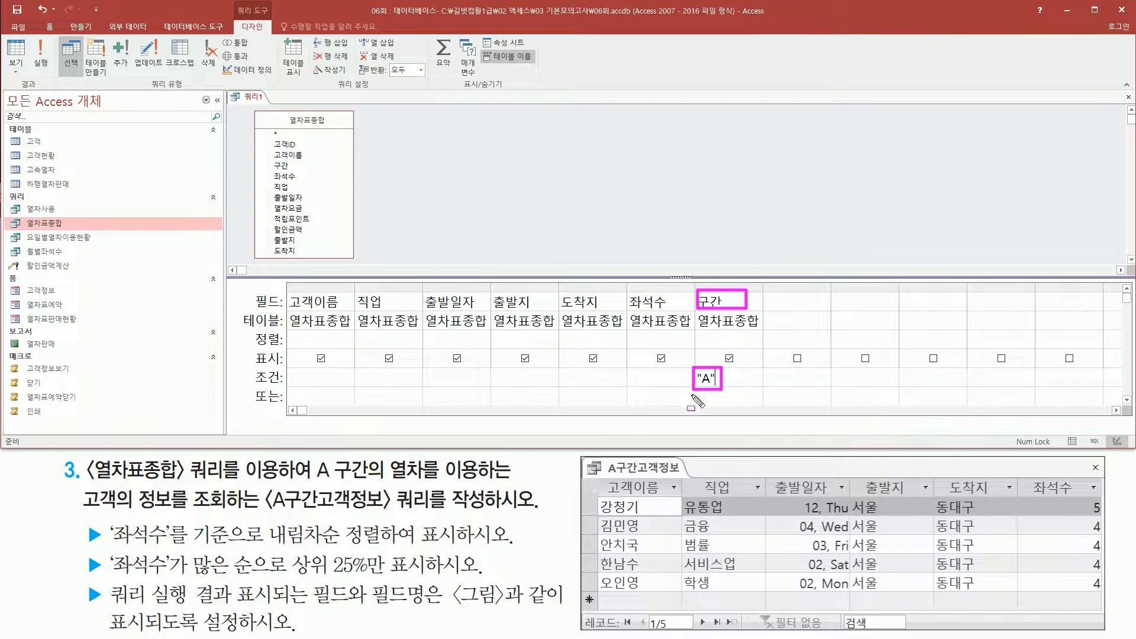
{"action": "left_click_drag", "start_coordinate": [690, 388], "coordinate": [738, 388]}
{"action": "key", "text": "Escape"}
Run the query, check the 구간 column for A rows only, and read the 좌석수 sorting requirement.
{"action": "left_click", "coordinate": [517, 193]}
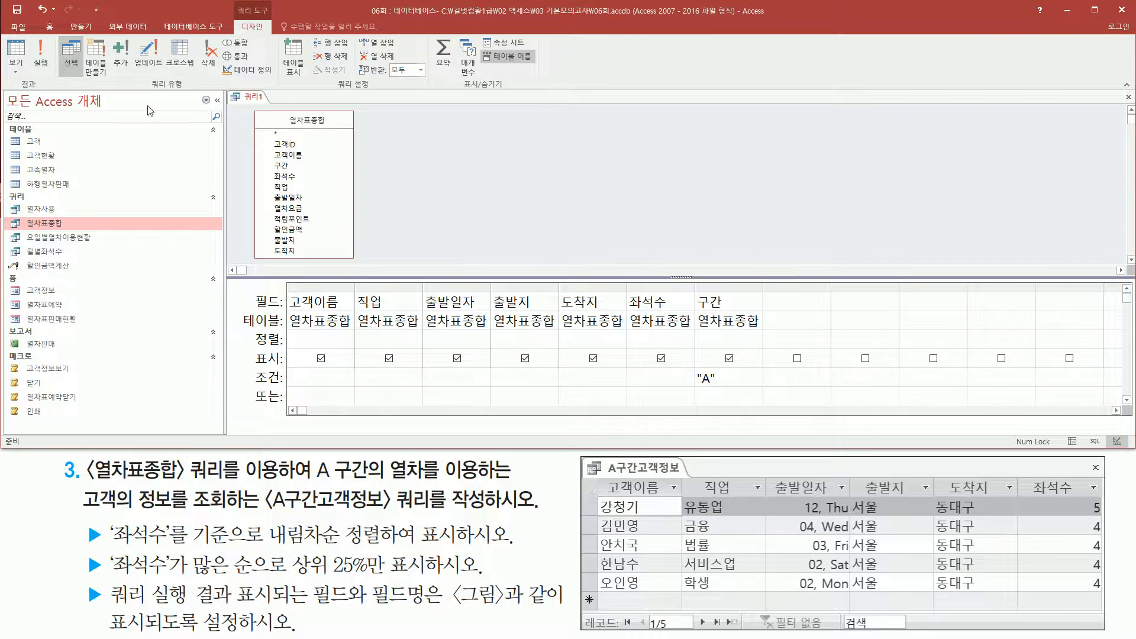
{"action": "left_click_drag", "start_coordinate": [28, 36], "coordinate": [55, 76]}
{"action": "key", "text": "Escape"}
{"action": "left_click", "coordinate": [47, 55]}
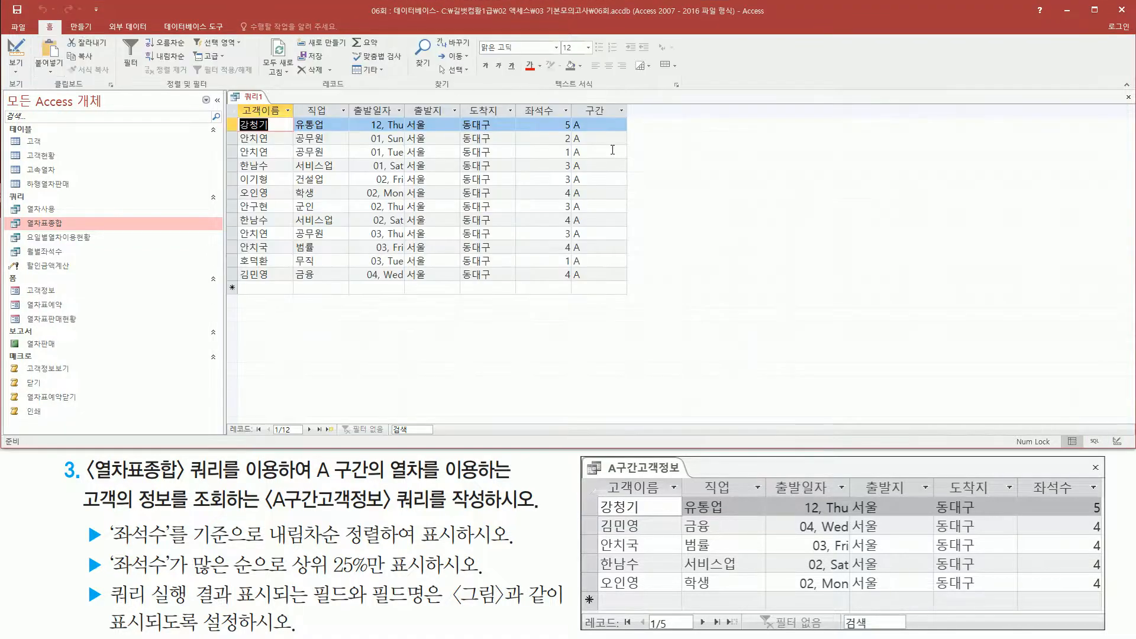
{"action": "mouse_move", "coordinate": [572, 99]}
{"action": "left_mouse_down"}
{"action": "mouse_move", "coordinate": [610, 263]}
{"action": "mouse_move", "coordinate": [626, 283]}
{"action": "left_mouse_up"}
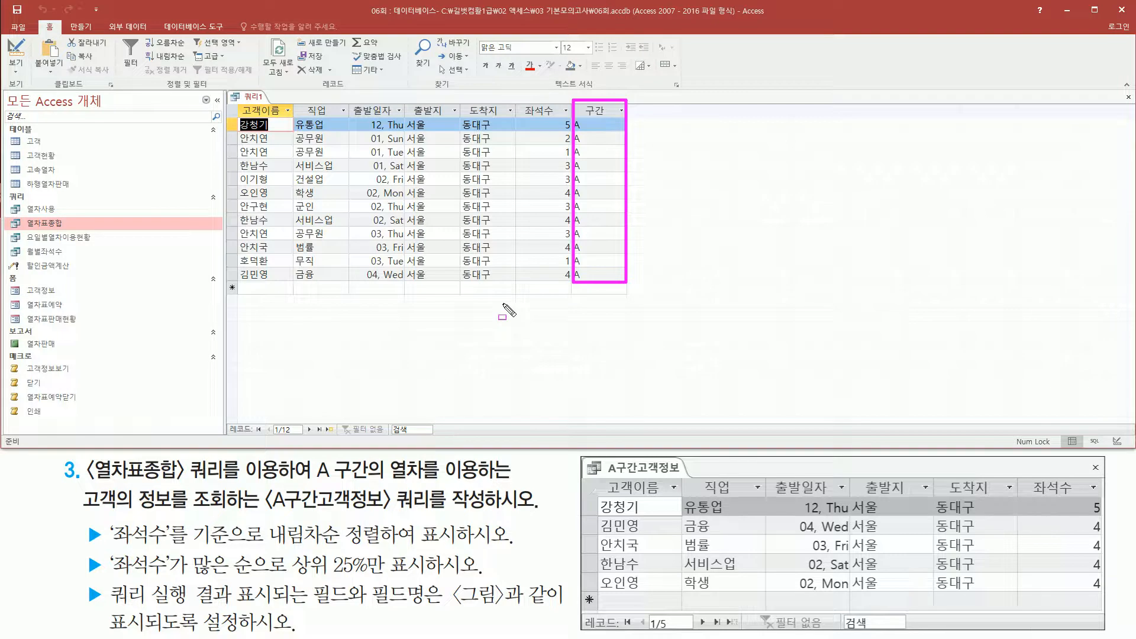
{"action": "left_click_drag", "start_coordinate": [111, 546], "coordinate": [459, 545]}
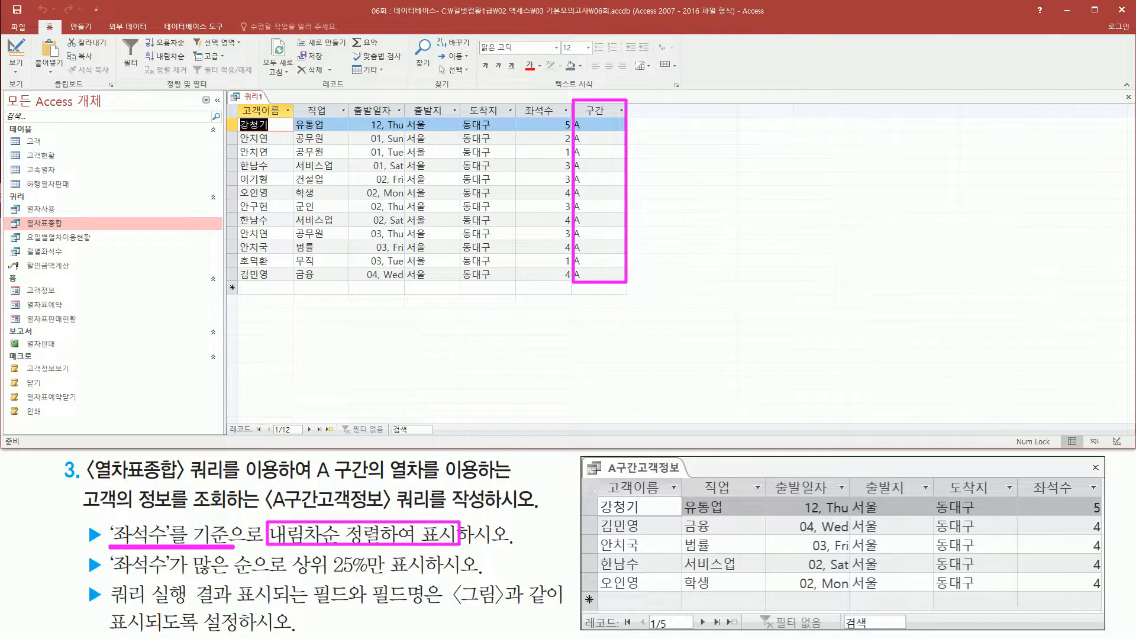
{"action": "key", "text": "Escape"}
Return to the query design and set the 좌석수 field's sort order to 내림차순.
{"action": "right_click", "coordinate": [253, 96]}
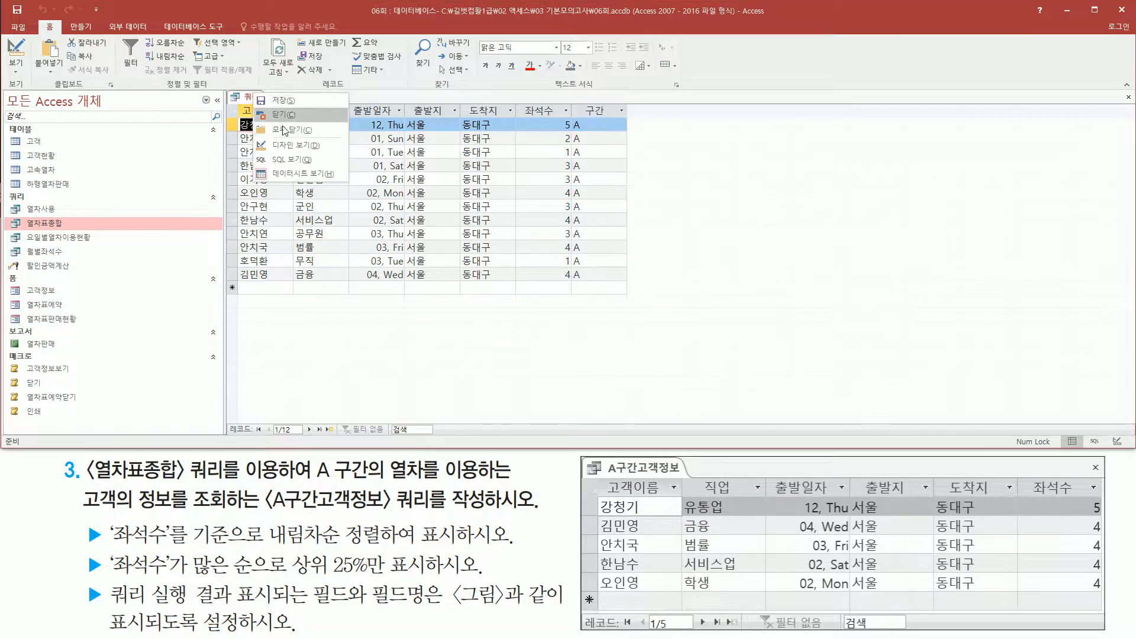
{"action": "left_click", "coordinate": [285, 147]}
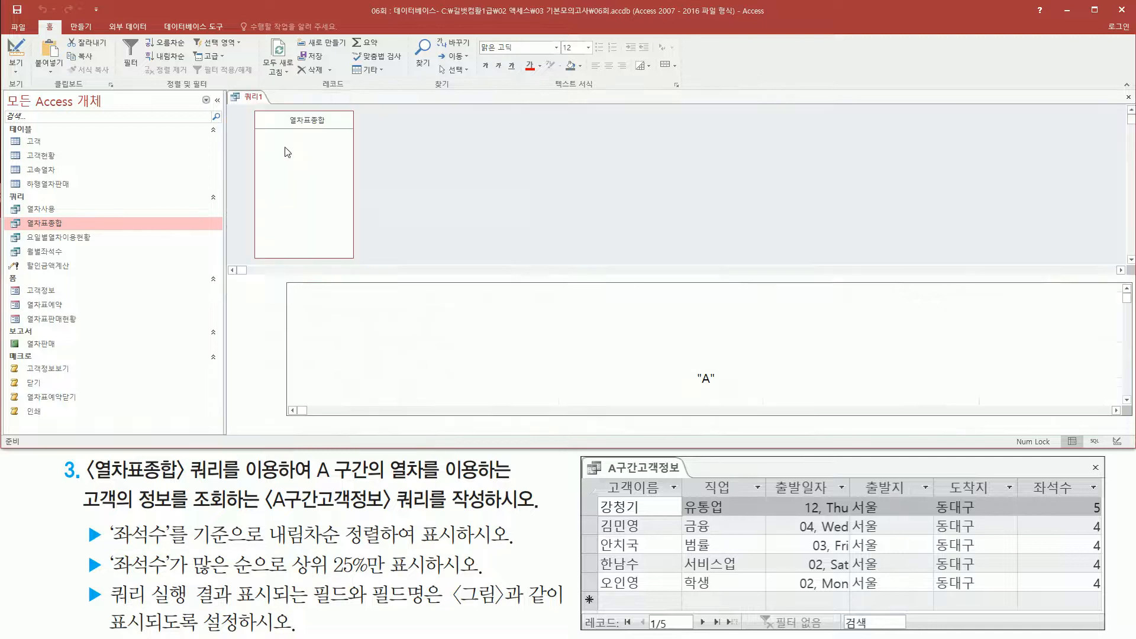
{"action": "left_click_drag", "start_coordinate": [624, 295], "coordinate": [689, 331]}
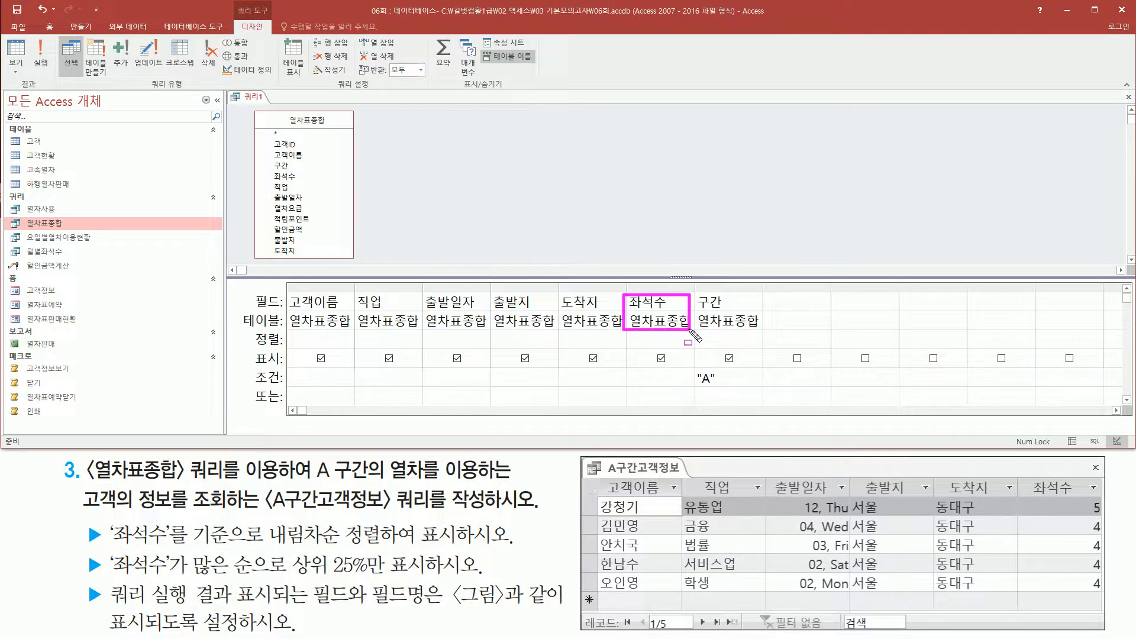
{"action": "left_click_drag", "start_coordinate": [254, 330], "coordinate": [290, 344]}
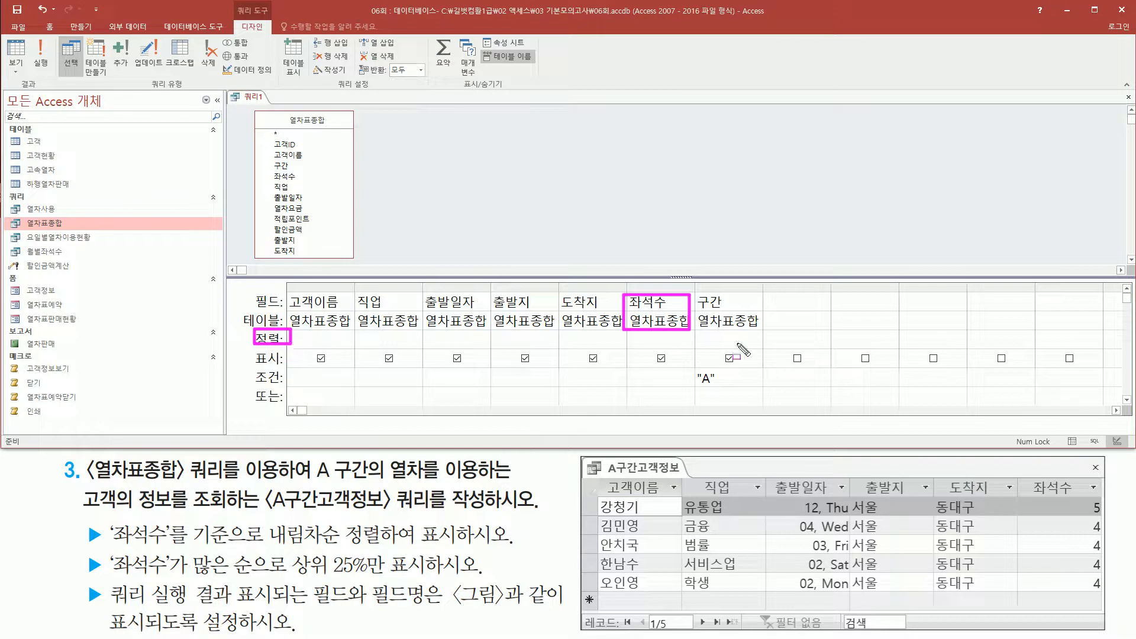
{"action": "left_click_drag", "start_coordinate": [634, 336], "coordinate": [685, 347]}
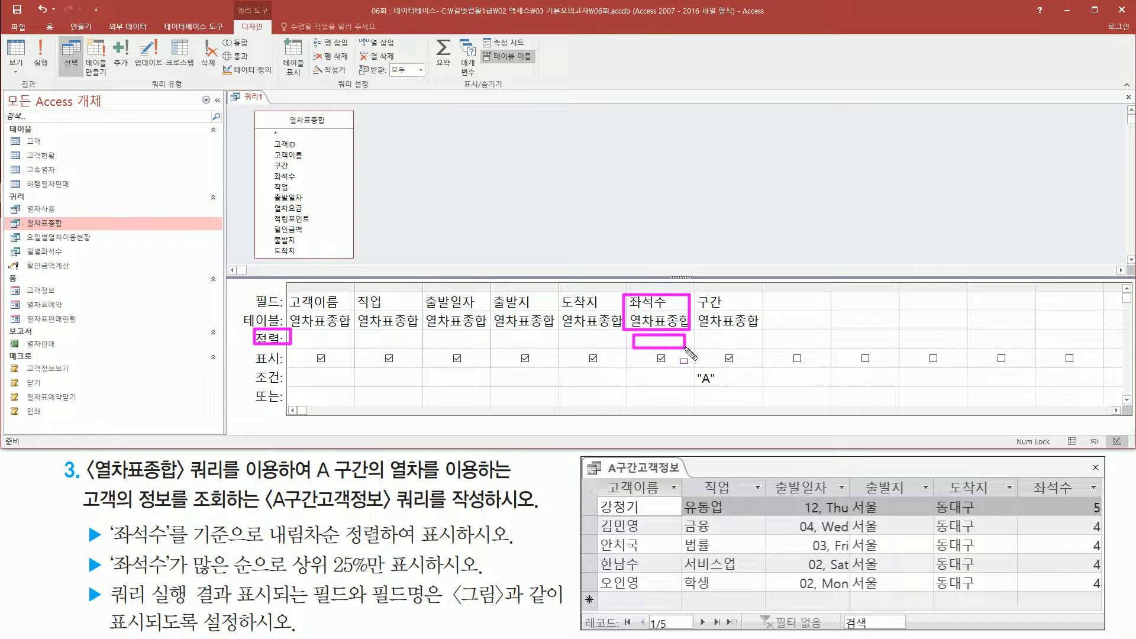
{"action": "left_click", "coordinate": [688, 341]}
{"action": "left_click", "coordinate": [688, 339]}
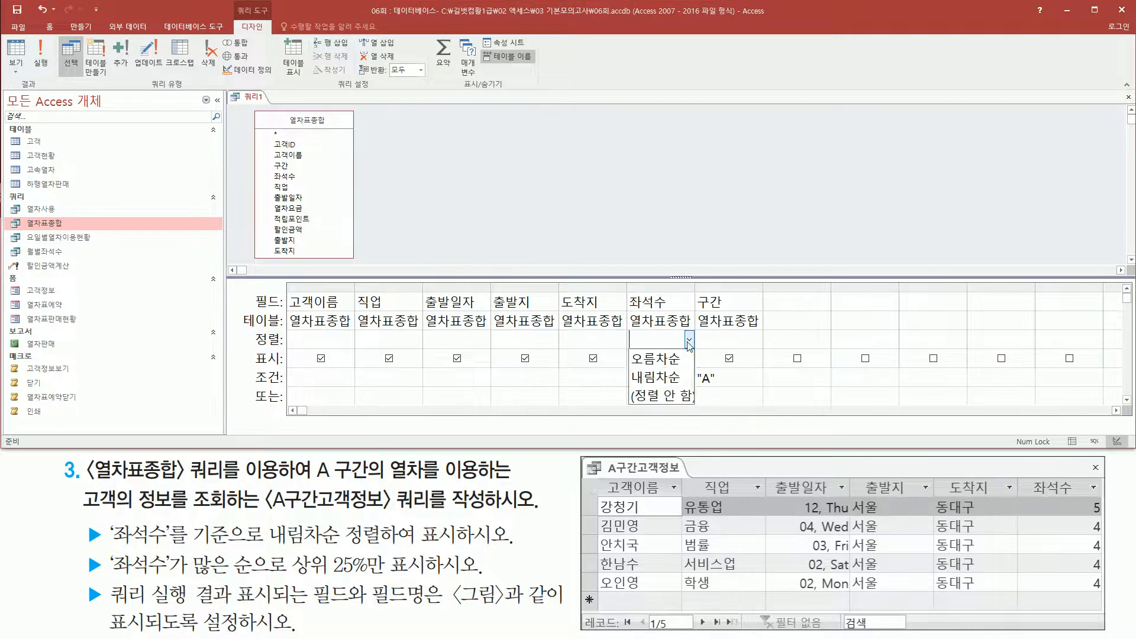
{"action": "left_click", "coordinate": [674, 378]}
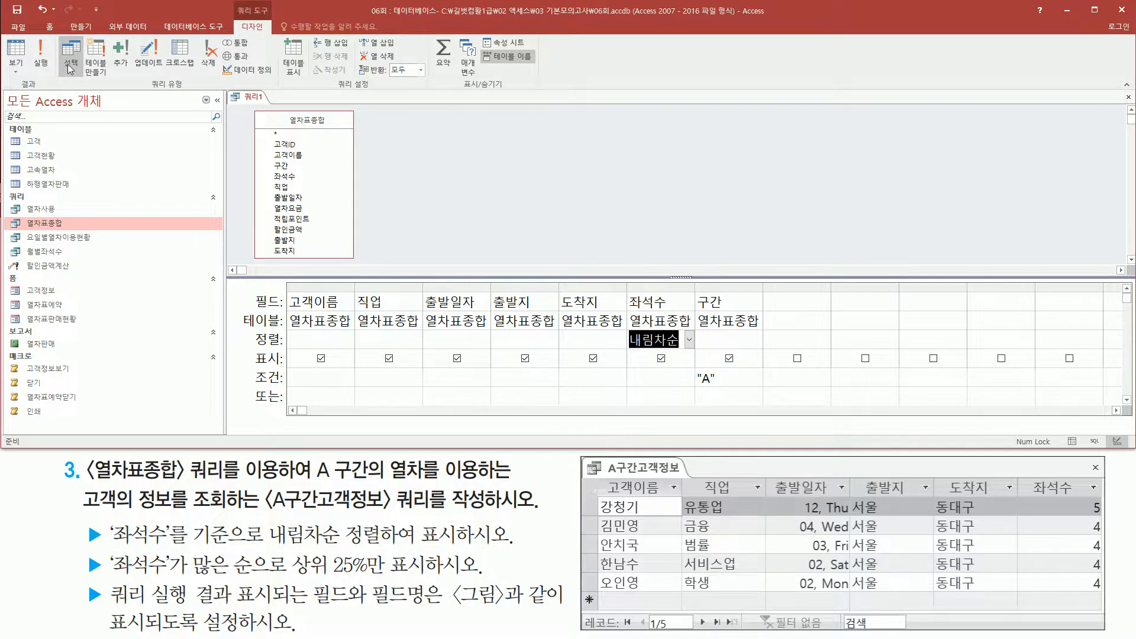
Run the query, check the descending order in the 좌석수 column, and read the top 25% requirement.
{"action": "left_click", "coordinate": [40, 56]}
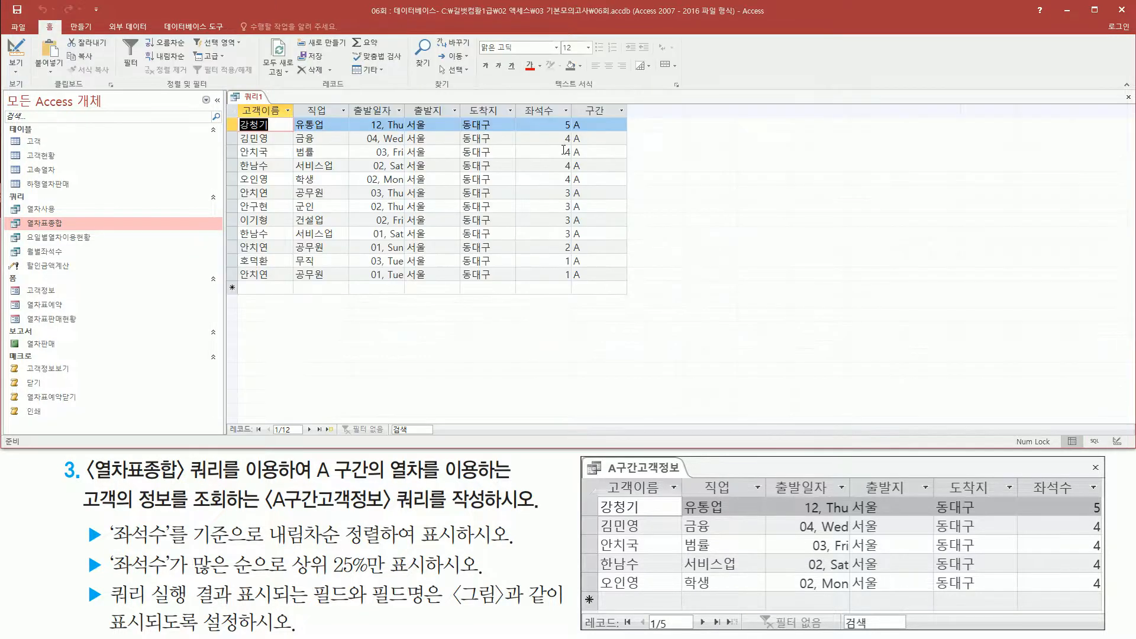
{"action": "left_click_drag", "start_coordinate": [555, 116], "coordinate": [573, 290]}
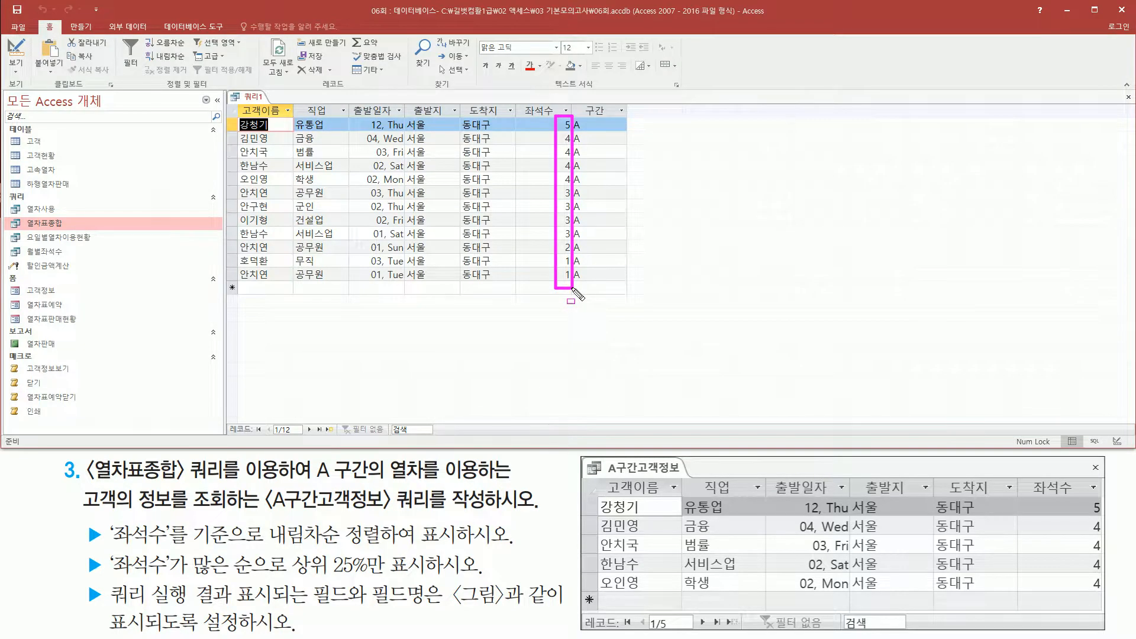
{"action": "mouse_move", "coordinate": [107, 550]}
{"action": "left_mouse_down"}
{"action": "mouse_move", "coordinate": [115, 563]}
{"action": "mouse_move", "coordinate": [107, 552]}
{"action": "left_mouse_up"}
{"action": "left_click_drag", "start_coordinate": [293, 577], "coordinate": [461, 577]}
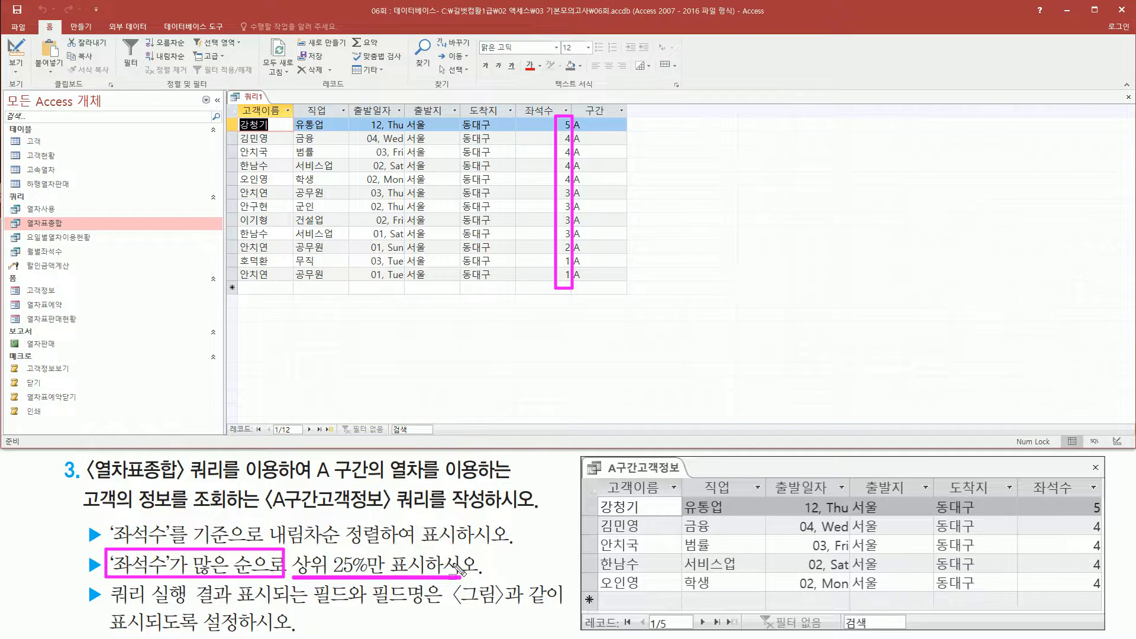
{"action": "key", "text": "Escape"}
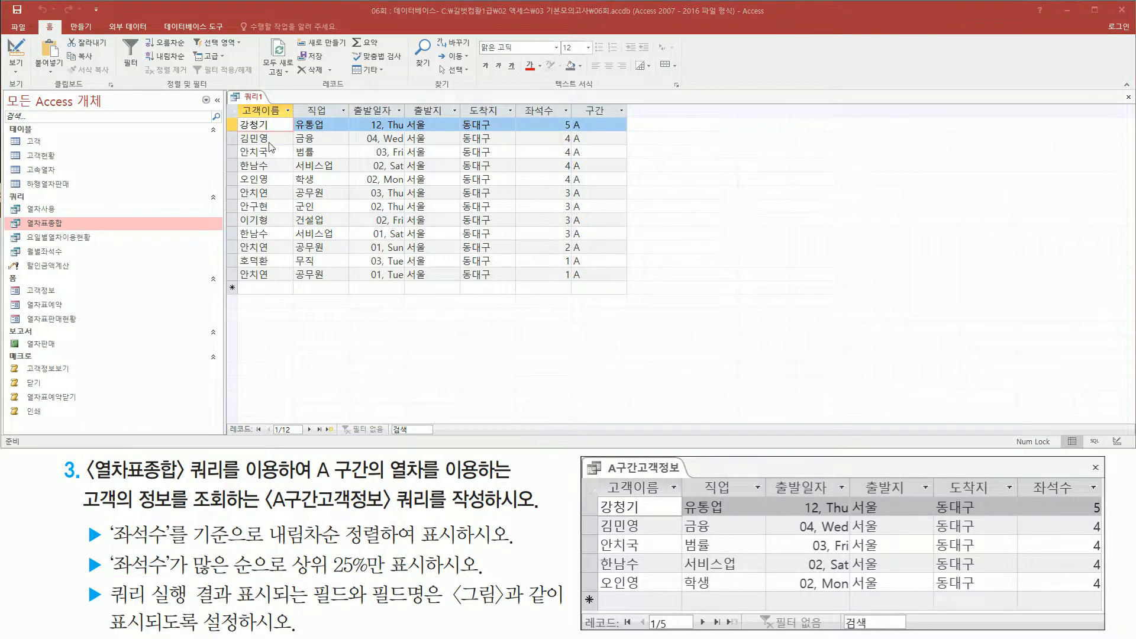
Switch back to query design view and open the query's property sheet from the empty grid column after 구간.
{"action": "right_click", "coordinate": [247, 98]}
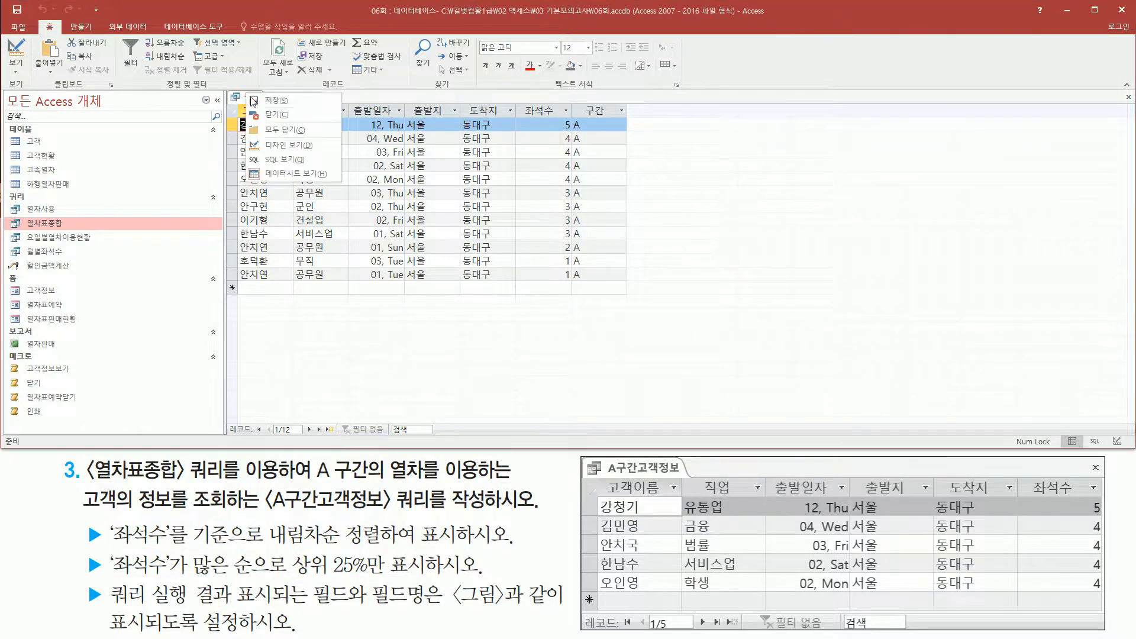
{"action": "left_click", "coordinate": [284, 144]}
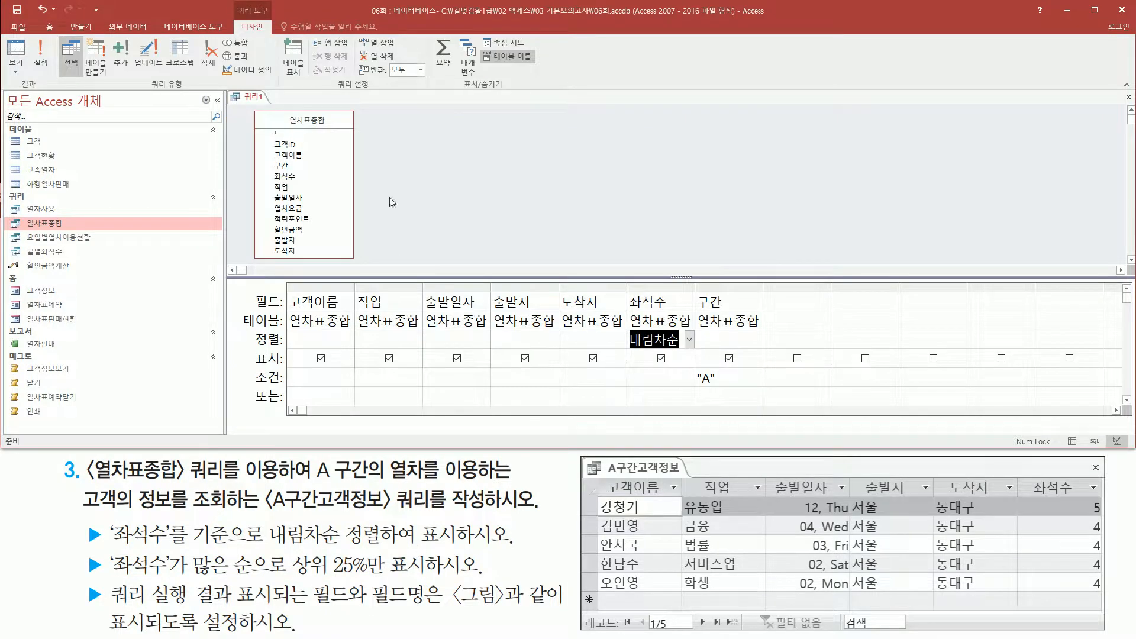
{"action": "left_click", "coordinate": [478, 196]}
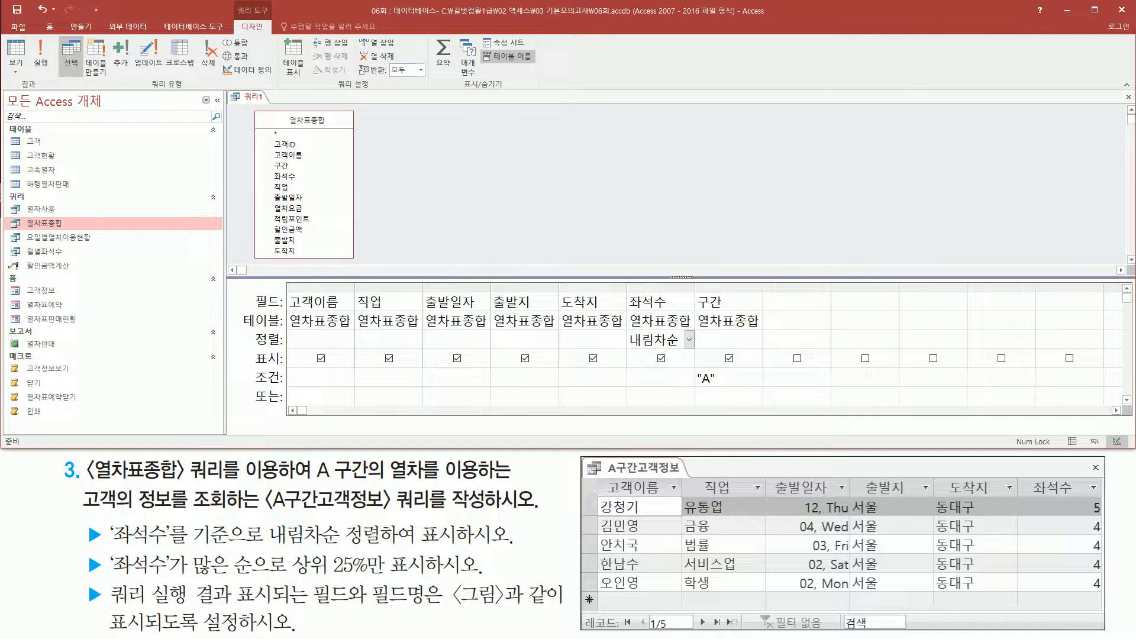
{"action": "right_click", "coordinate": [477, 142]}
{"action": "left_click", "coordinate": [670, 244]}
{"action": "left_click_drag", "start_coordinate": [288, 287], "coordinate": [765, 394]}
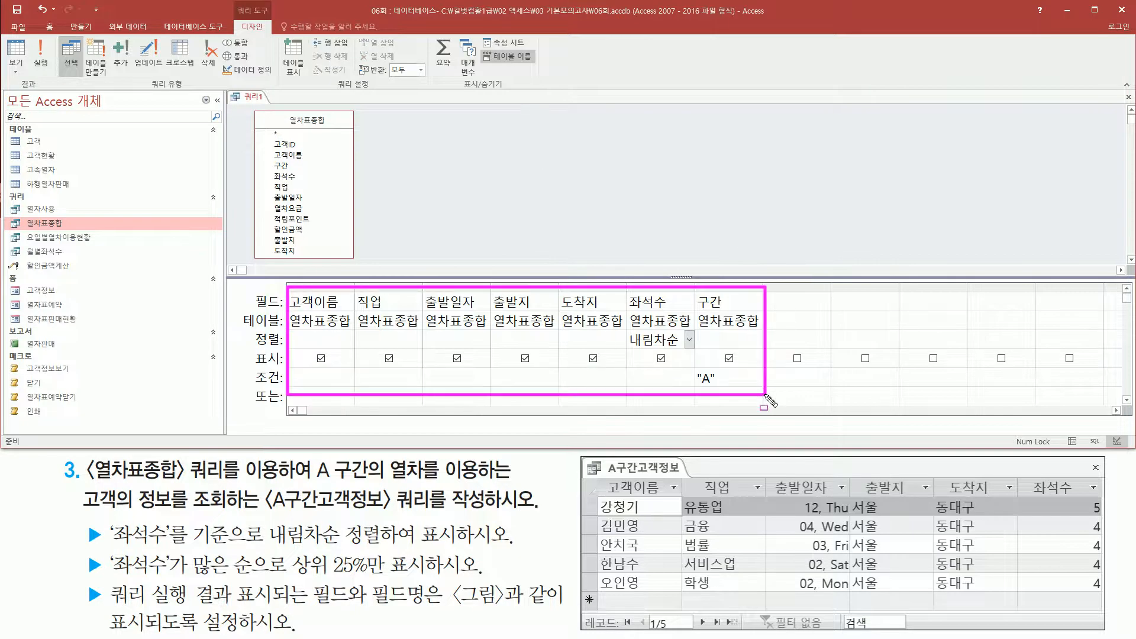
{"action": "mouse_move", "coordinate": [774, 290]}
{"action": "left_mouse_down"}
{"action": "mouse_move", "coordinate": [811, 373]}
{"action": "mouse_move", "coordinate": [836, 396]}
{"action": "left_mouse_up"}
{"action": "key", "text": "Escape"}
{"action": "left_click", "coordinate": [800, 302]}
{"action": "right_click", "coordinate": [800, 303]}
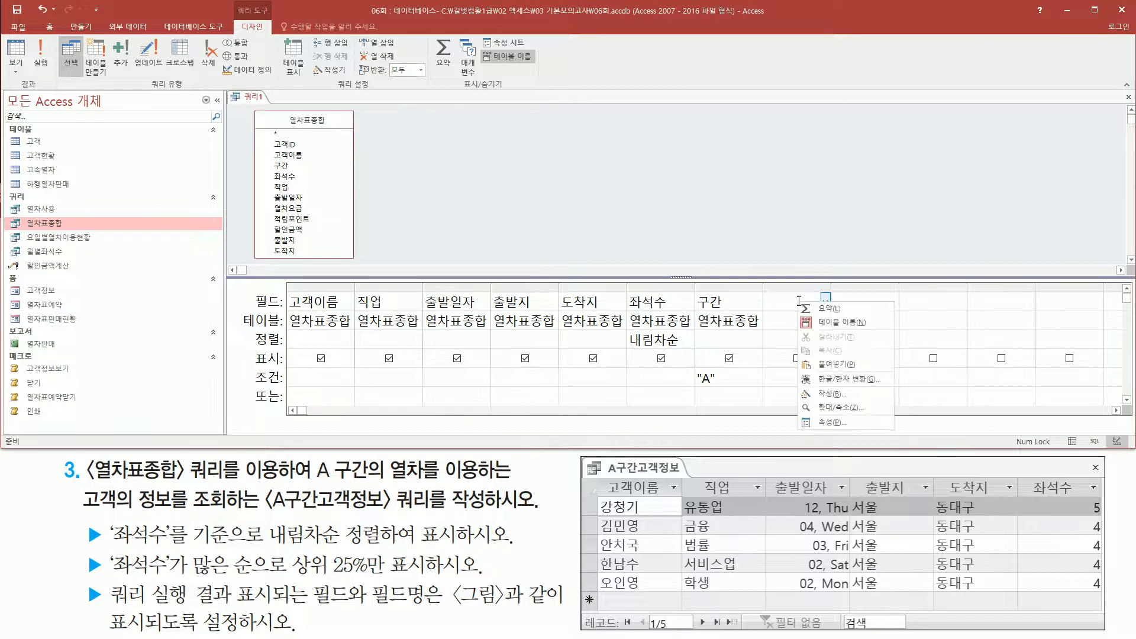
{"action": "left_click", "coordinate": [832, 424]}
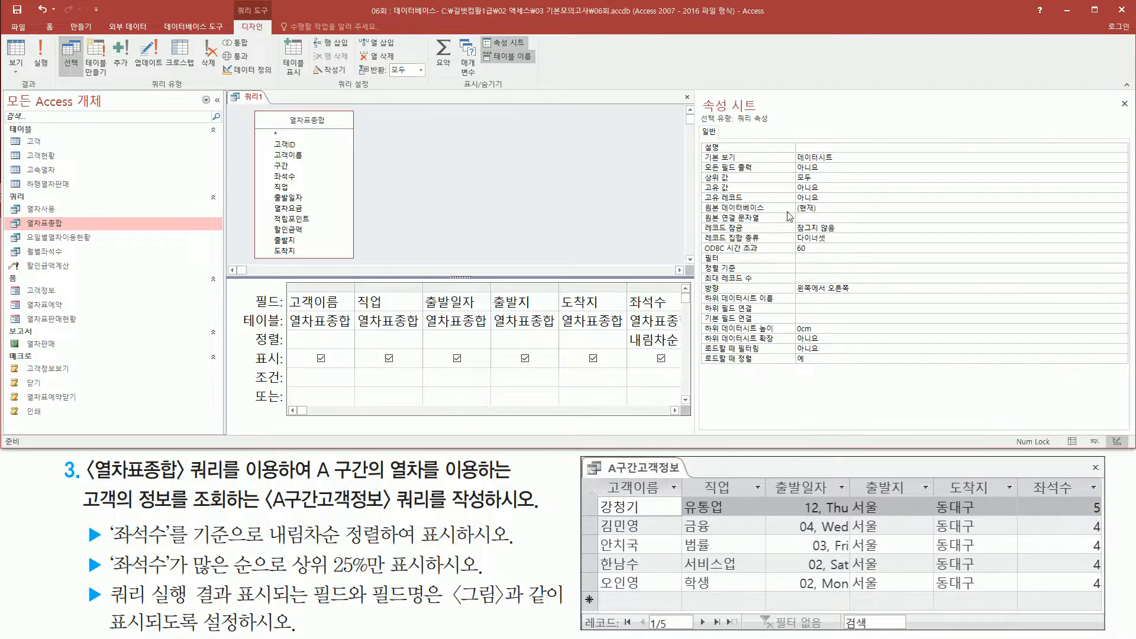
Set the query's 상위 값 property to 25%.
{"action": "left_click_drag", "start_coordinate": [735, 125], "coordinate": [779, 125]}
{"action": "mouse_move", "coordinate": [700, 138]}
{"action": "left_mouse_down"}
{"action": "mouse_move", "coordinate": [709, 204]}
{"action": "mouse_move", "coordinate": [858, 380]}
{"action": "mouse_move", "coordinate": [877, 374]}
{"action": "left_mouse_up"}
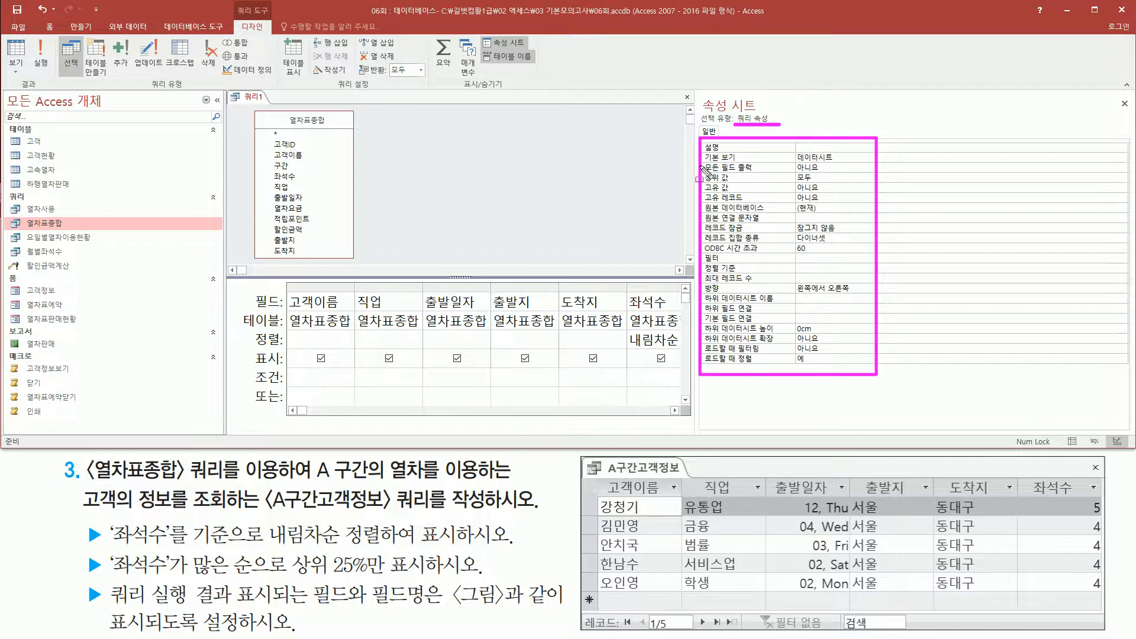
{"action": "mouse_move", "coordinate": [702, 169]}
{"action": "left_mouse_down"}
{"action": "mouse_move", "coordinate": [744, 190]}
{"action": "mouse_move", "coordinate": [819, 181]}
{"action": "left_mouse_up"}
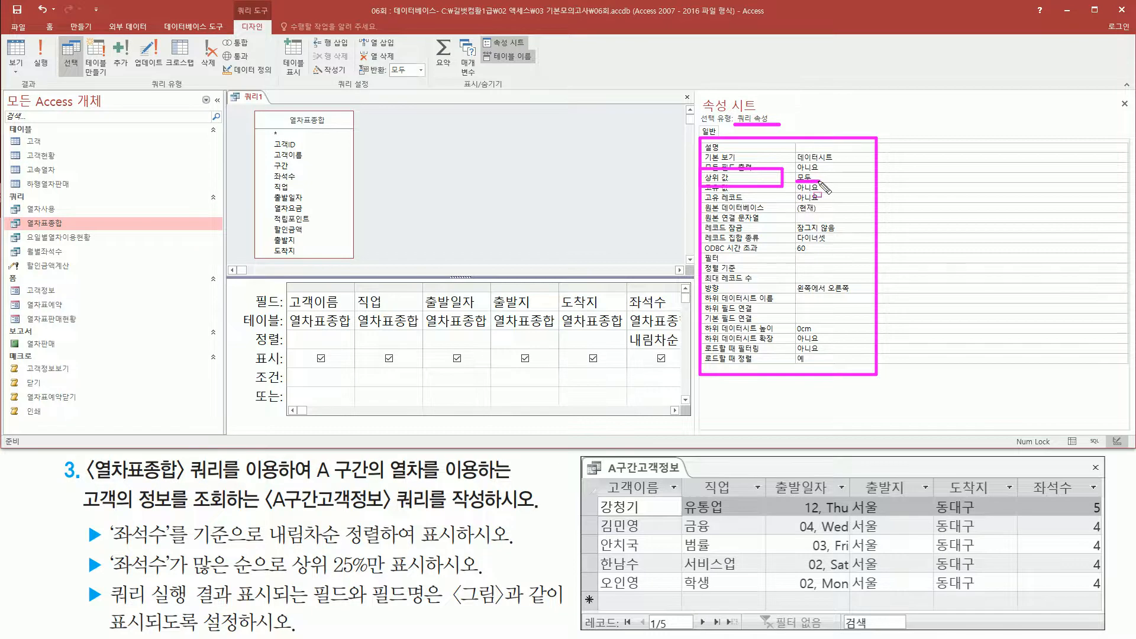
{"action": "key", "text": "Escape"}
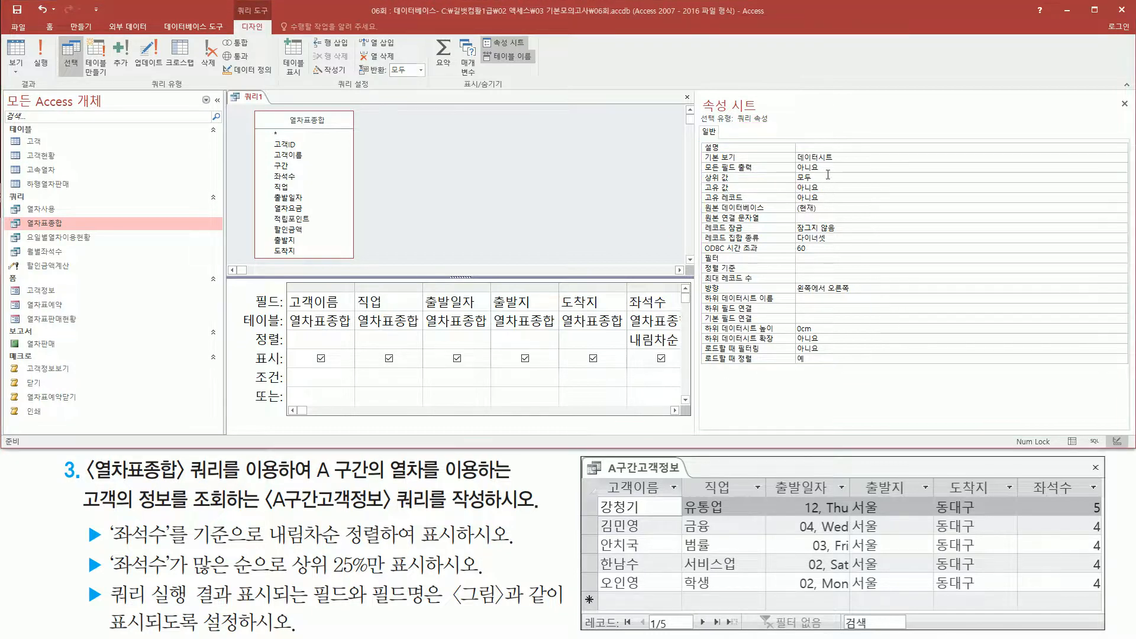
{"action": "left_click", "coordinate": [771, 179]}
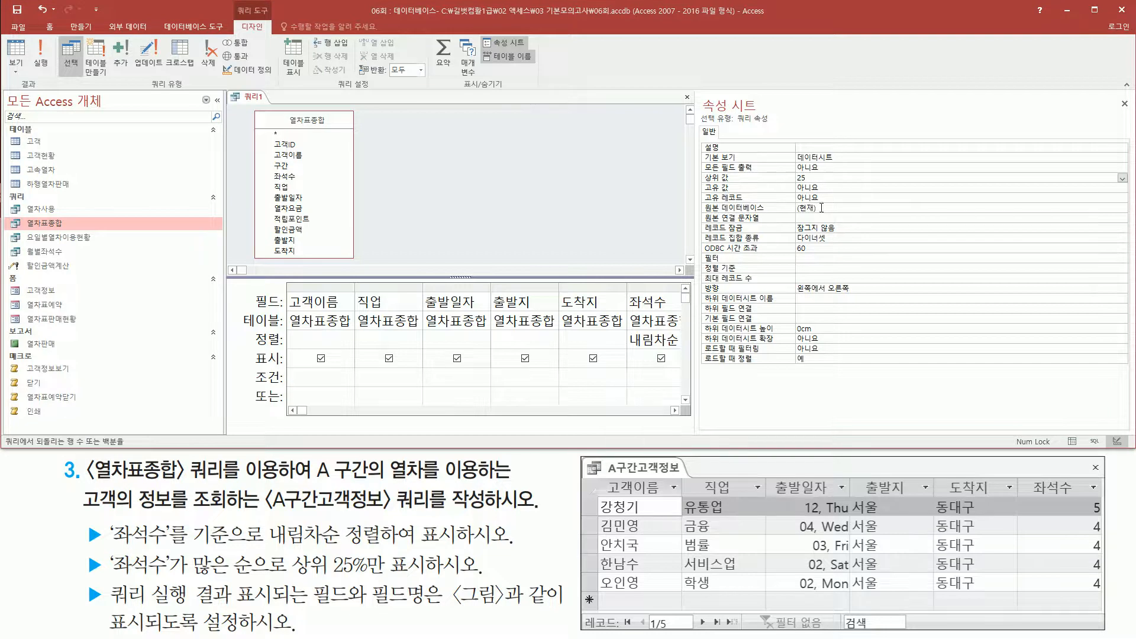
{"action": "left_click_drag", "start_coordinate": [699, 169], "coordinate": [833, 189]}
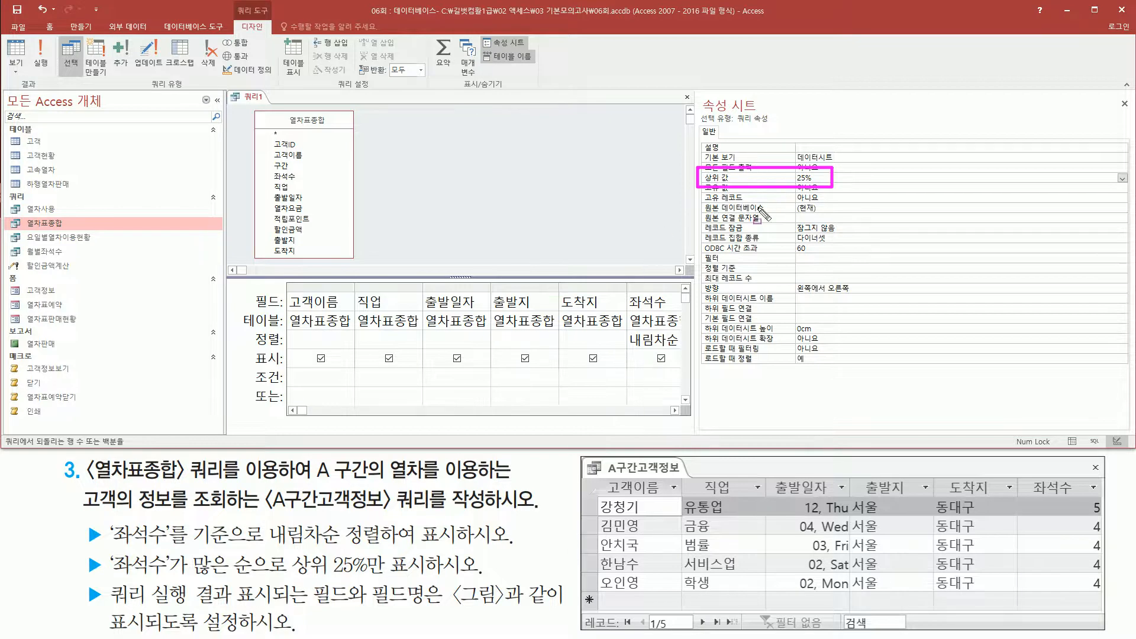
{"action": "key", "text": "Escape"}
Check the 상위 값 setting in the query's property sheet for the empty column after 구간, and close the sheet.
{"action": "left_click", "coordinate": [674, 409]}
{"action": "left_click", "coordinate": [674, 409]}
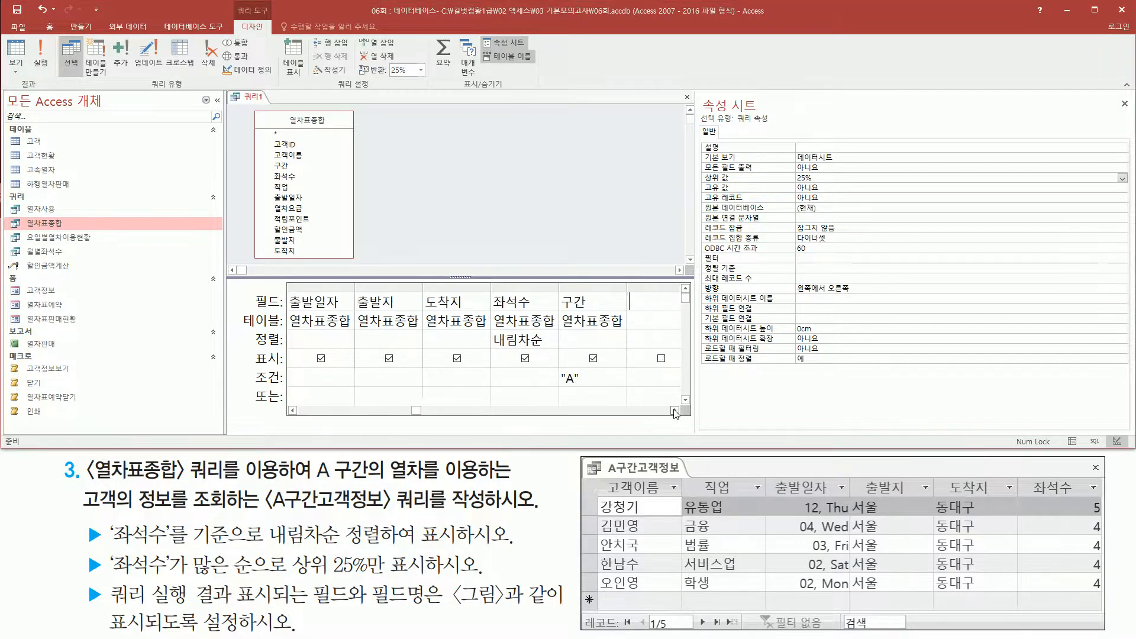
{"action": "left_click", "coordinate": [674, 410]}
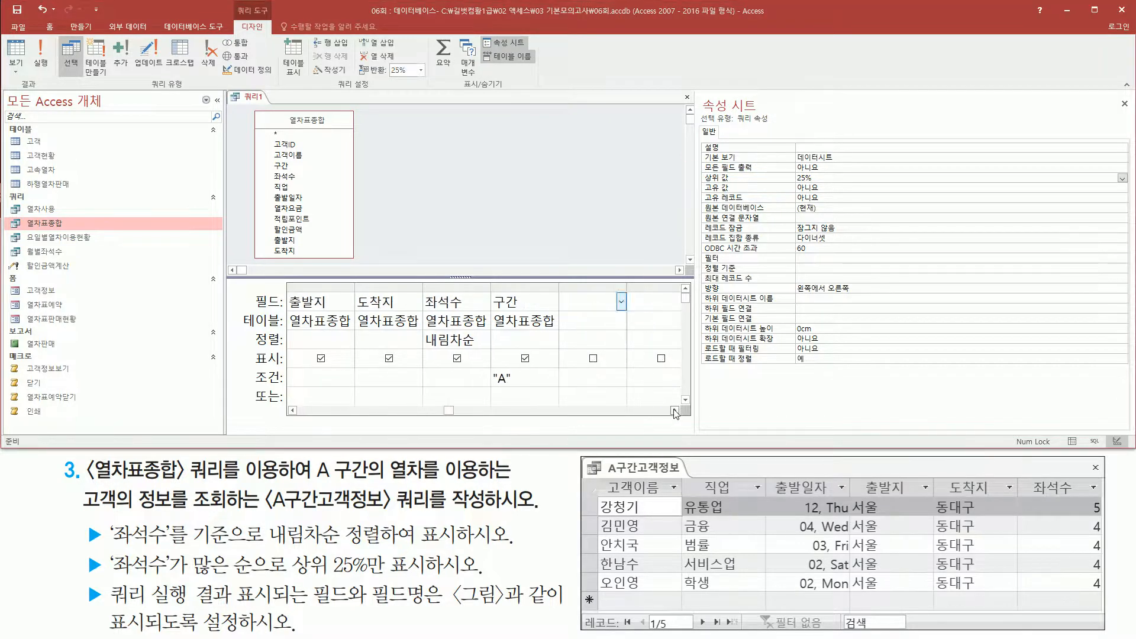
{"action": "left_click_drag", "start_coordinate": [560, 289], "coordinate": [632, 392]}
{"action": "key", "text": "Escape"}
{"action": "right_click", "coordinate": [584, 303]}
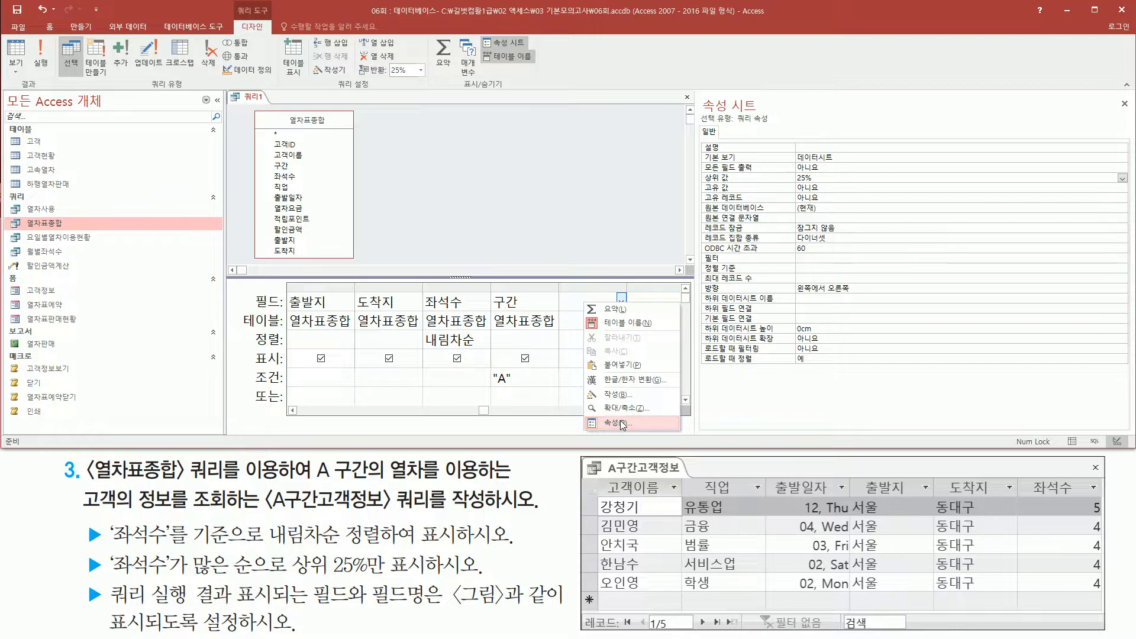
{"action": "mouse_move", "coordinate": [698, 89]}
{"action": "left_mouse_down"}
{"action": "mouse_move", "coordinate": [771, 109]}
{"action": "mouse_move", "coordinate": [773, 122]}
{"action": "left_mouse_up"}
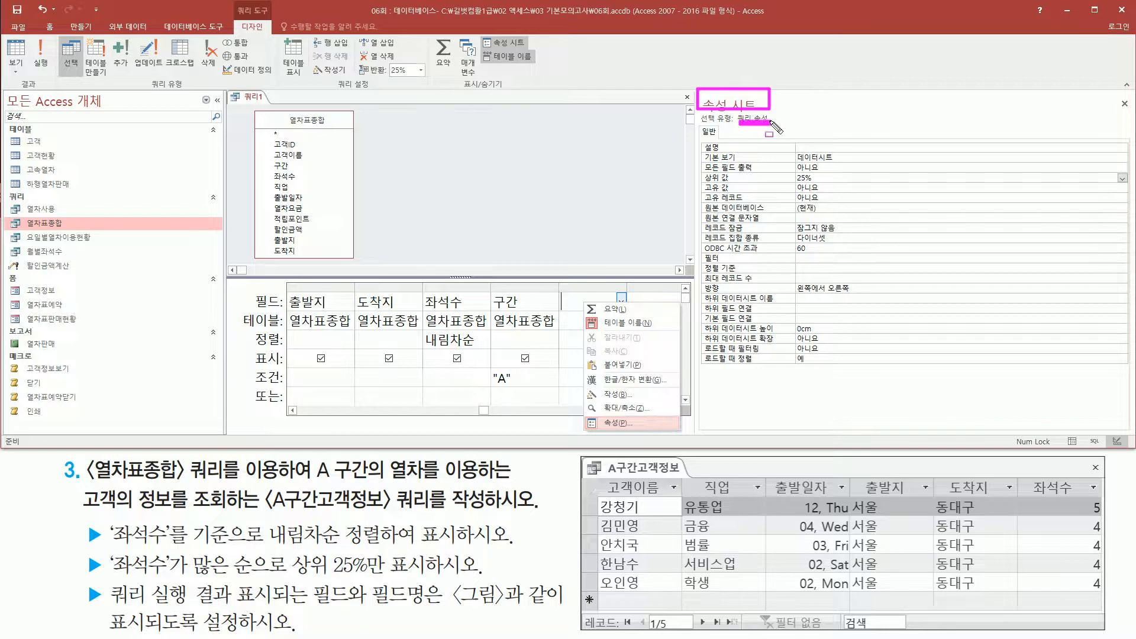
{"action": "mouse_move", "coordinate": [701, 168]}
{"action": "left_mouse_down"}
{"action": "mouse_move", "coordinate": [775, 189]}
{"action": "mouse_move", "coordinate": [828, 184]}
{"action": "left_mouse_up"}
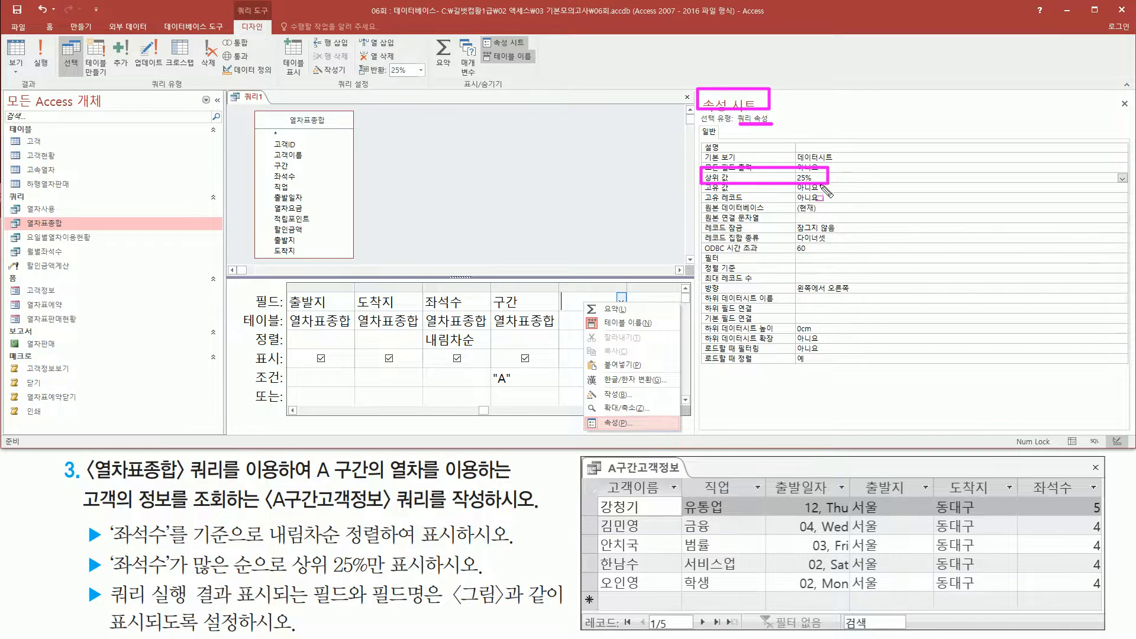
{"action": "left_click_drag", "start_coordinate": [1113, 90], "coordinate": [1135, 110]}
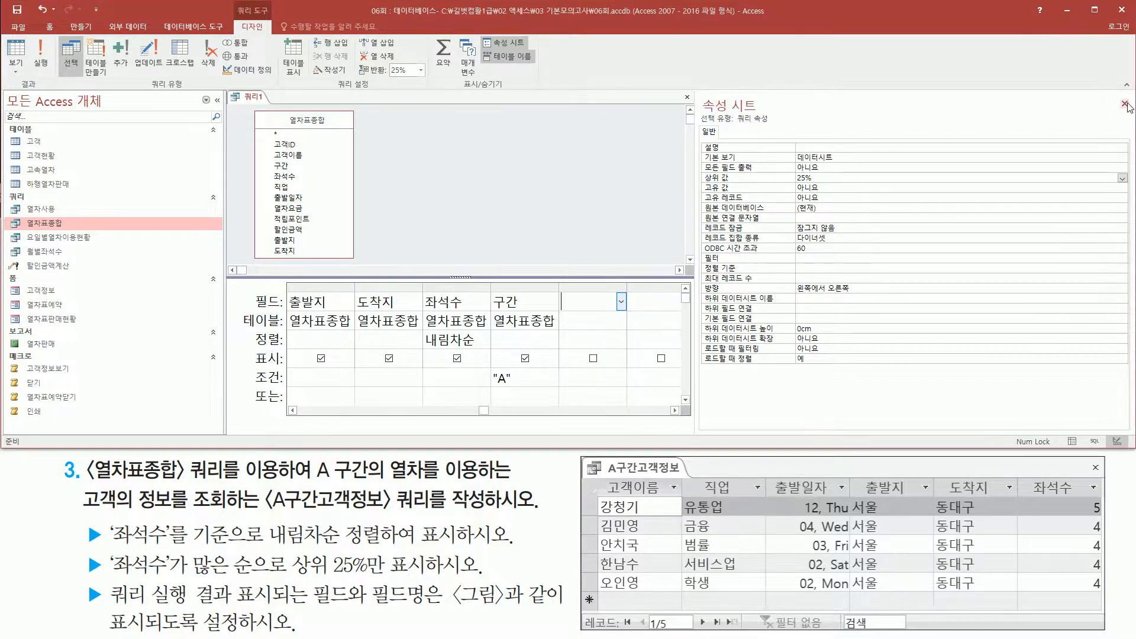
{"action": "left_click", "coordinate": [1125, 104]}
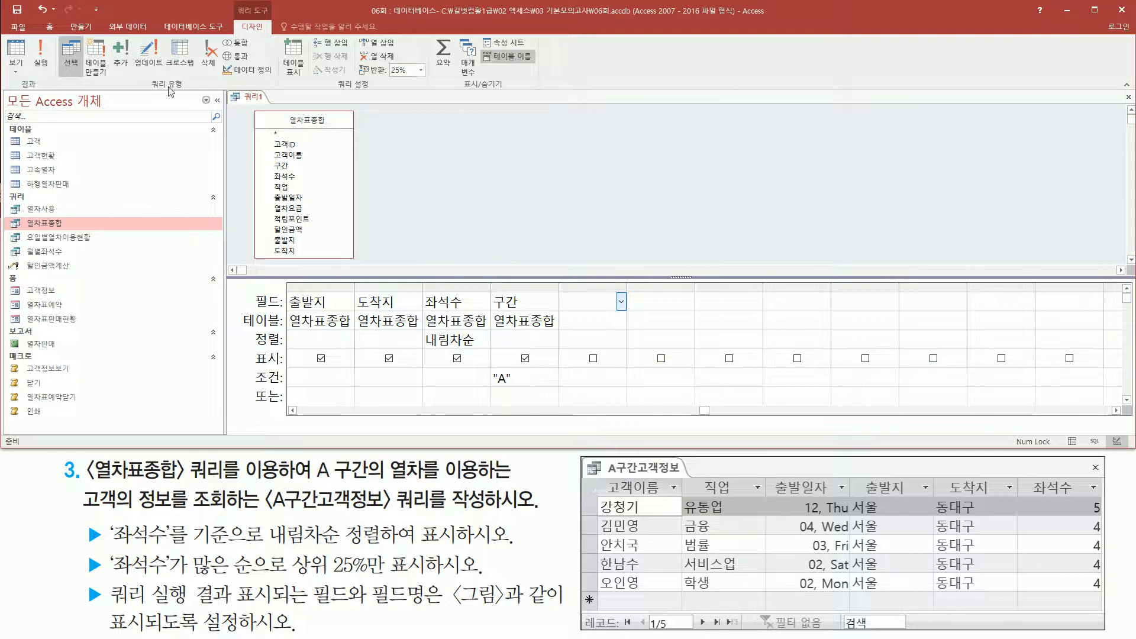
Run the query and compare the 고객이름 rows with the reference figure.
{"action": "left_click", "coordinate": [40, 54]}
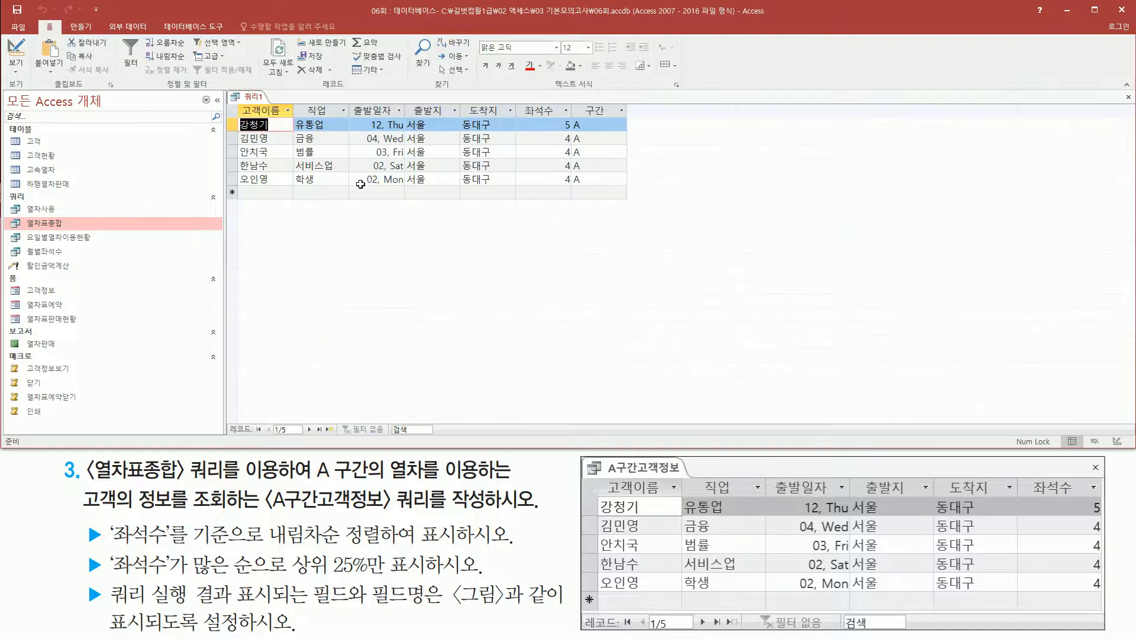
{"action": "mouse_move", "coordinate": [237, 115]}
{"action": "left_mouse_down"}
{"action": "mouse_move", "coordinate": [272, 131]}
{"action": "mouse_move", "coordinate": [282, 188]}
{"action": "left_mouse_up"}
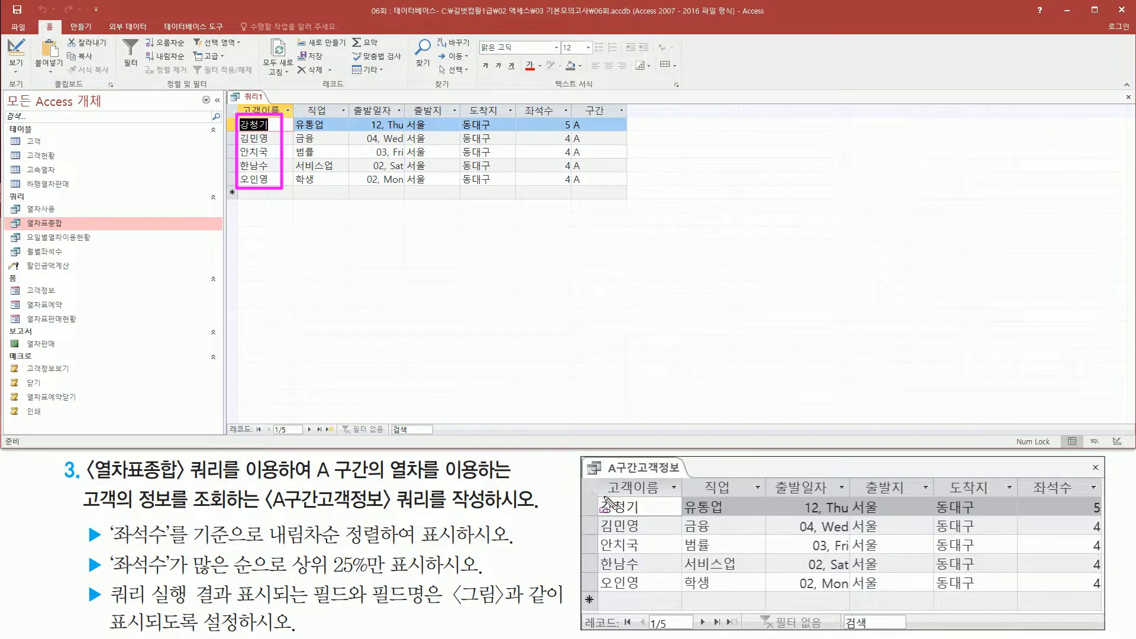
{"action": "left_click_drag", "start_coordinate": [601, 502], "coordinate": [649, 594]}
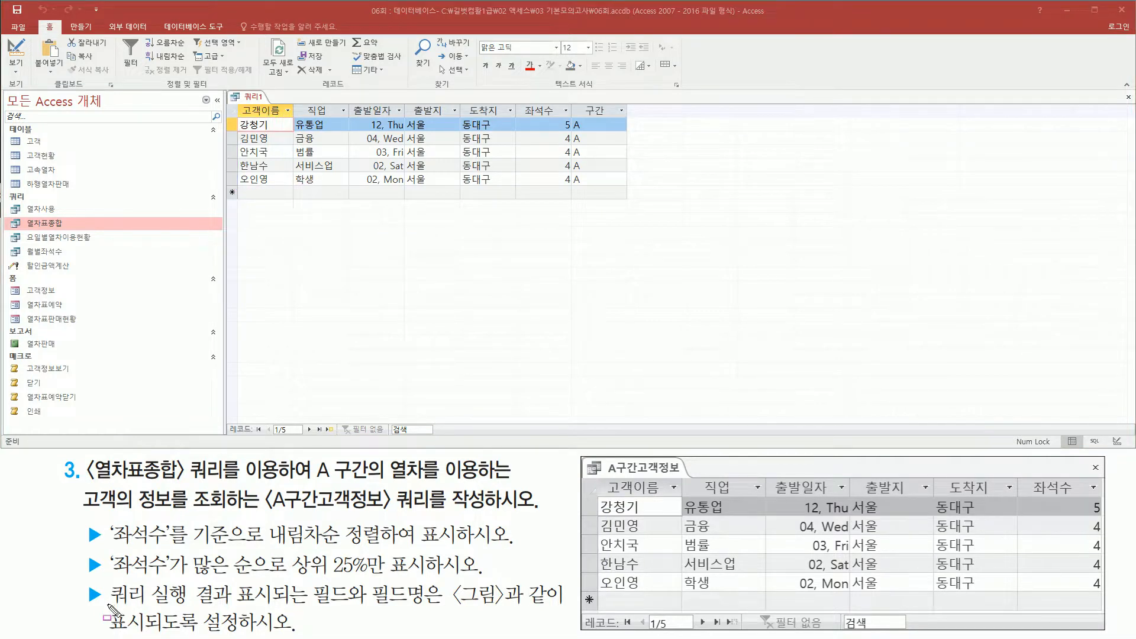
Read the field display requirement and compare the result's headings and column values from 고객이름 to 좌석수 with the reference figure.
{"action": "left_click_drag", "start_coordinate": [106, 604], "coordinate": [439, 608]}
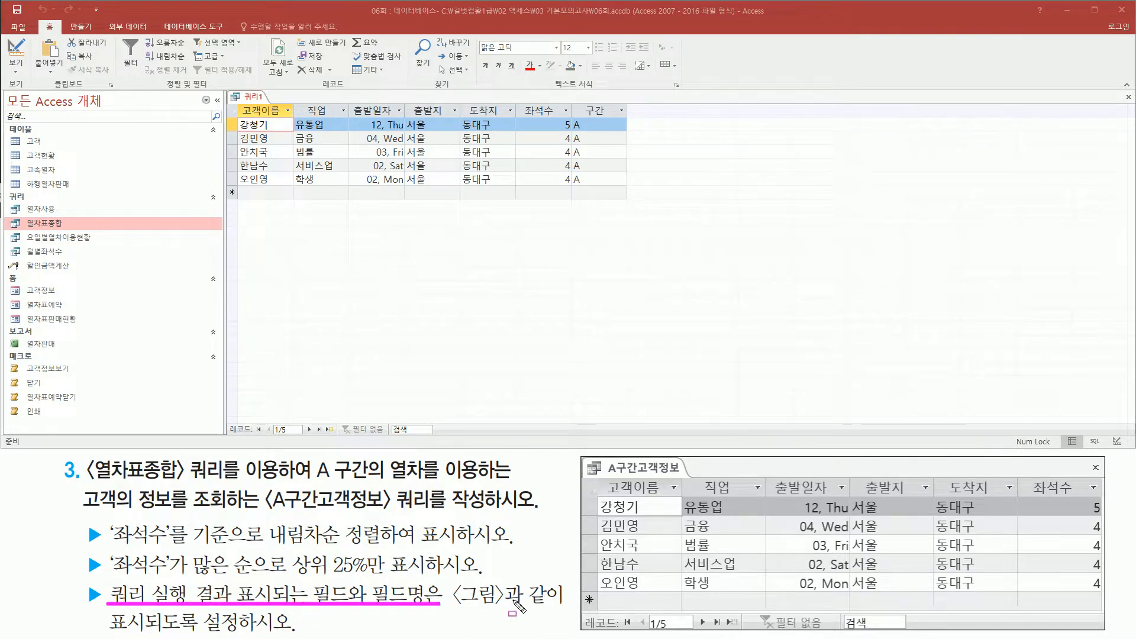
{"action": "key", "text": "Escape"}
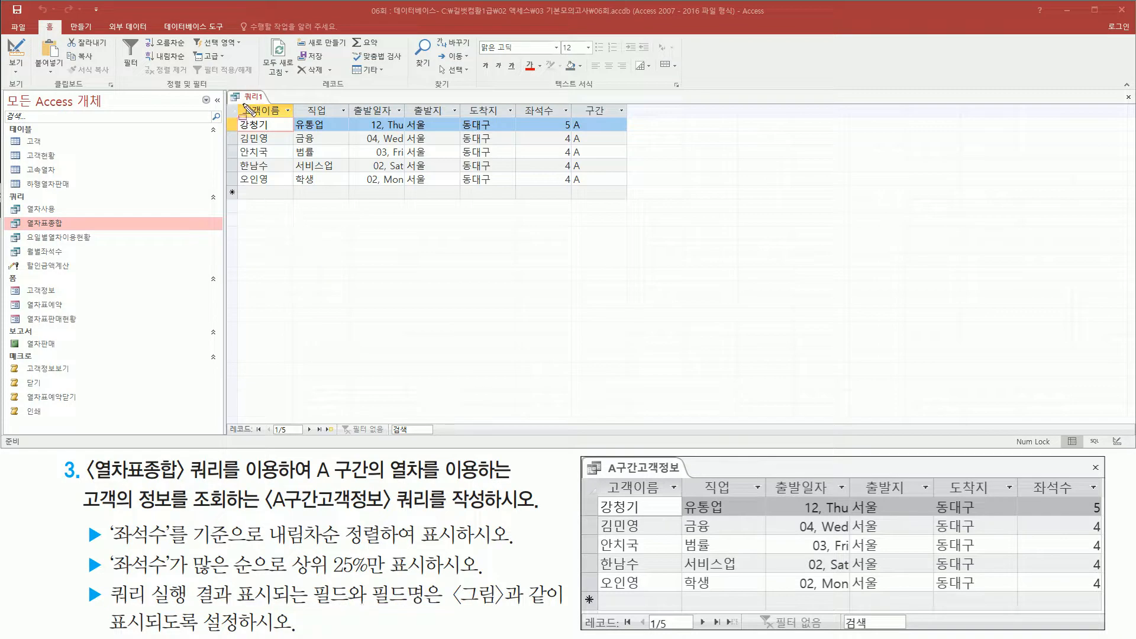
{"action": "mouse_move", "coordinate": [236, 101]}
{"action": "left_mouse_down"}
{"action": "mouse_move", "coordinate": [259, 118]}
{"action": "mouse_move", "coordinate": [568, 120]}
{"action": "left_mouse_up"}
{"action": "mouse_move", "coordinate": [596, 477]}
{"action": "left_mouse_down"}
{"action": "mouse_move", "coordinate": [1119, 484]}
{"action": "mouse_move", "coordinate": [1099, 496]}
{"action": "left_mouse_up"}
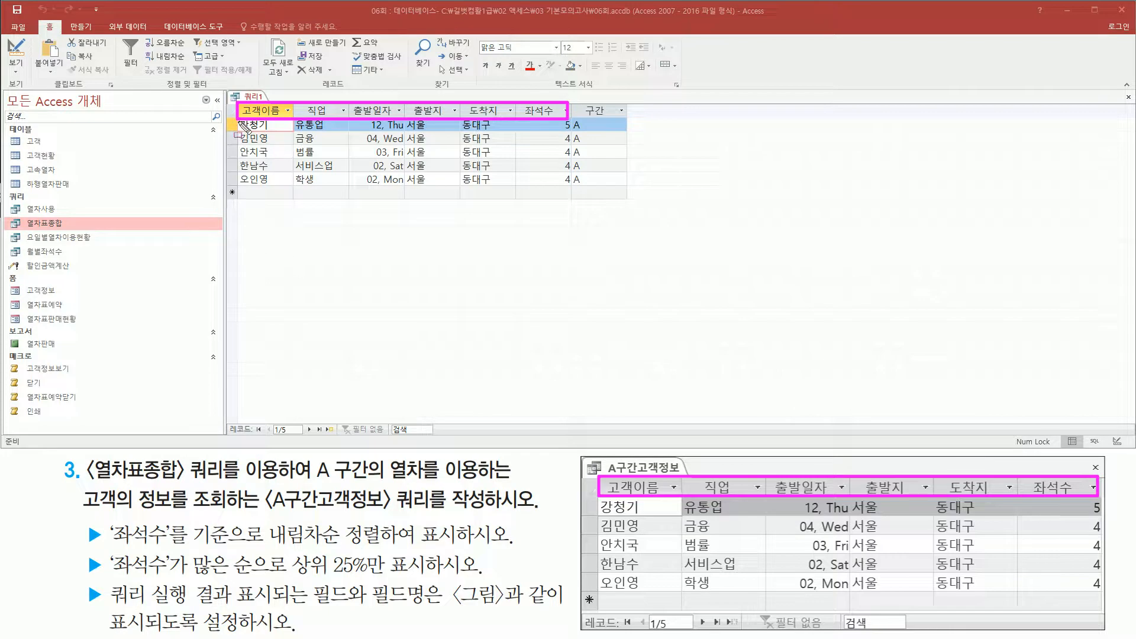
{"action": "left_click_drag", "start_coordinate": [242, 126], "coordinate": [276, 187]}
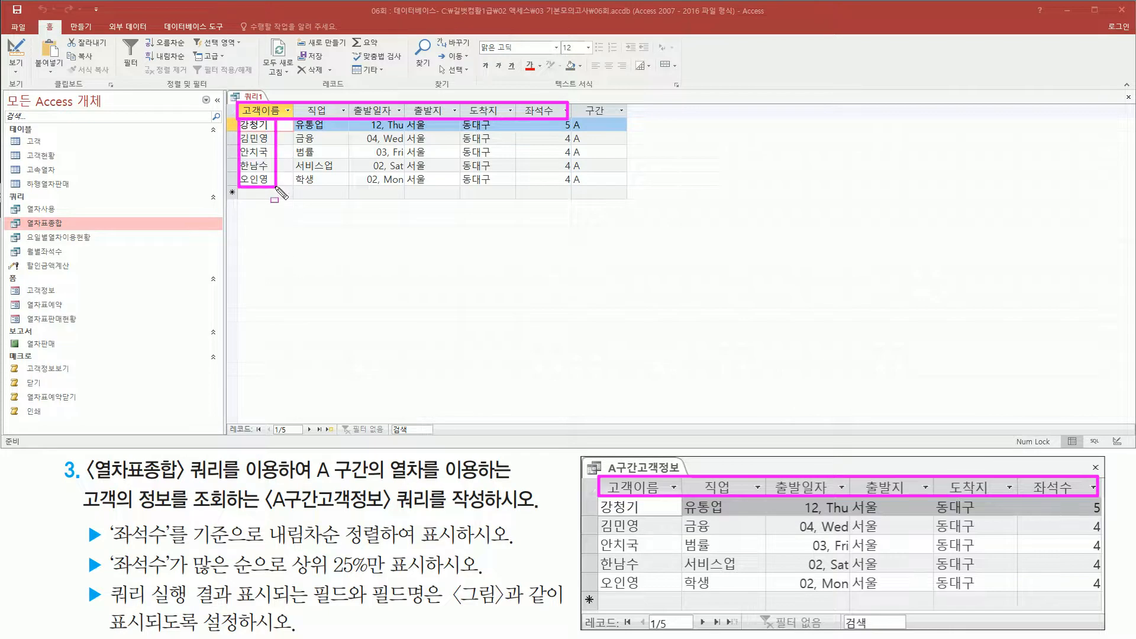
{"action": "left_click_drag", "start_coordinate": [598, 499], "coordinate": [654, 603]}
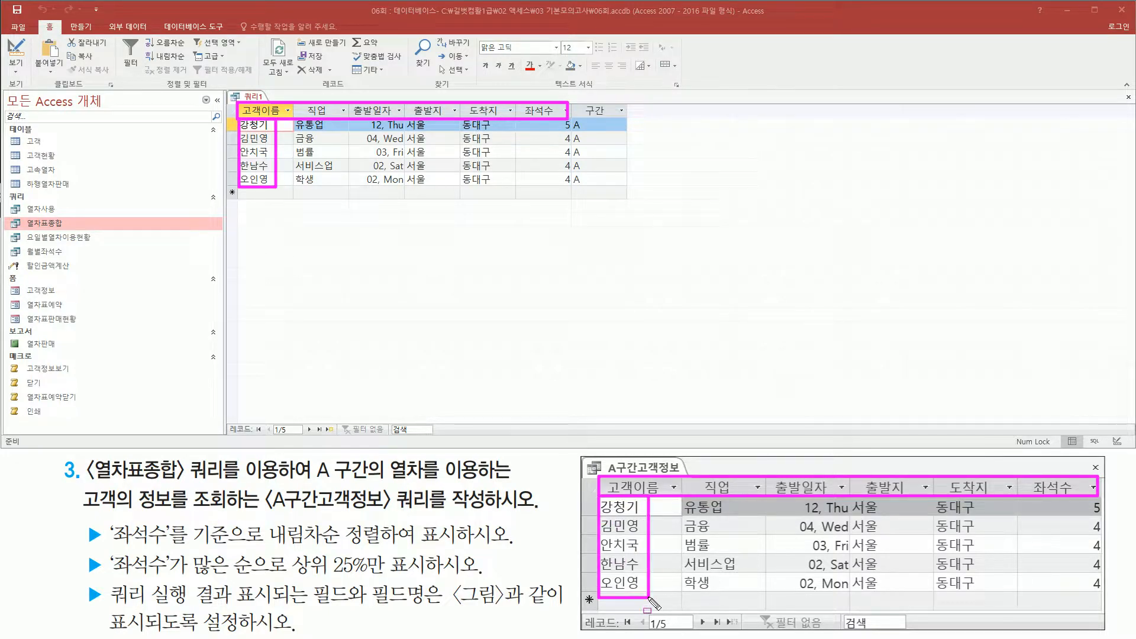
{"action": "left_click_drag", "start_coordinate": [288, 120], "coordinate": [346, 187]}
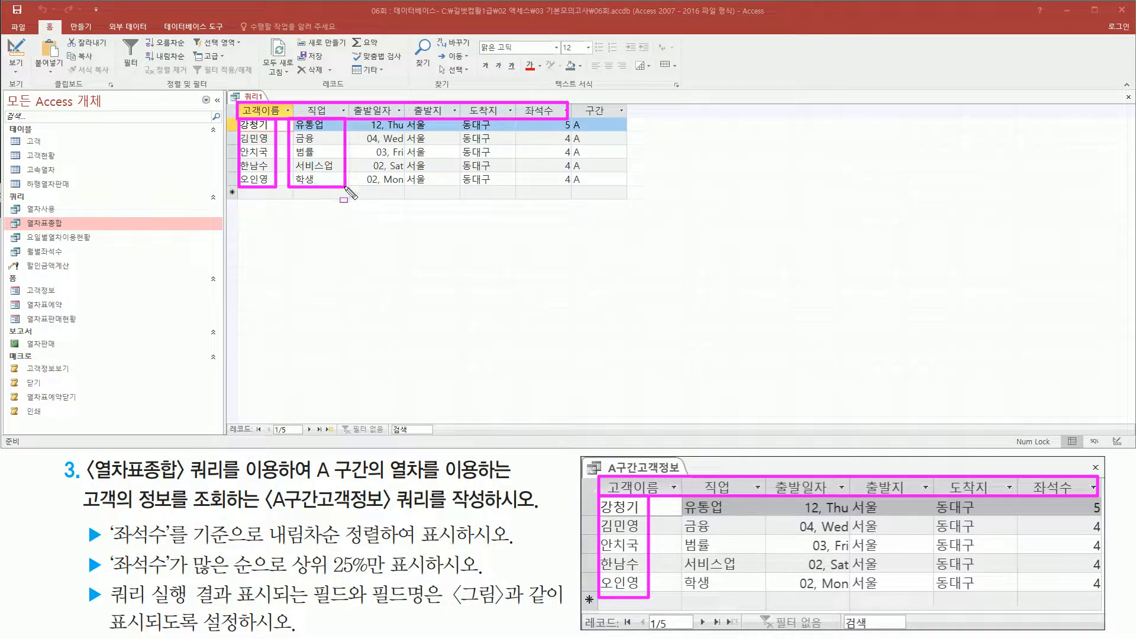
{"action": "left_click_drag", "start_coordinate": [677, 498], "coordinate": [737, 601]}
{"action": "mouse_move", "coordinate": [359, 118]}
{"action": "left_mouse_down"}
{"action": "mouse_move", "coordinate": [388, 184]}
{"action": "mouse_move", "coordinate": [409, 192]}
{"action": "left_mouse_up"}
{"action": "mouse_move", "coordinate": [793, 497]}
{"action": "left_mouse_down"}
{"action": "mouse_move", "coordinate": [831, 594]}
{"action": "mouse_move", "coordinate": [848, 595]}
{"action": "left_mouse_up"}
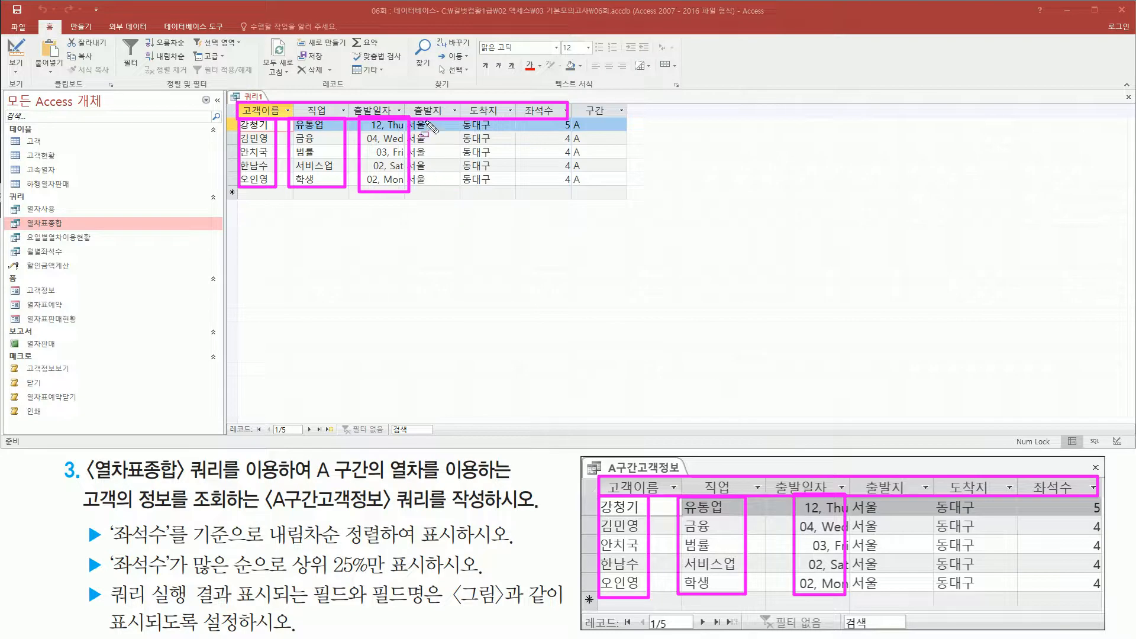
{"action": "mouse_move", "coordinate": [409, 118]}
{"action": "left_mouse_down"}
{"action": "mouse_move", "coordinate": [452, 198]}
{"action": "mouse_move", "coordinate": [443, 190]}
{"action": "left_mouse_up"}
{"action": "left_click_drag", "start_coordinate": [458, 113], "coordinate": [496, 195]}
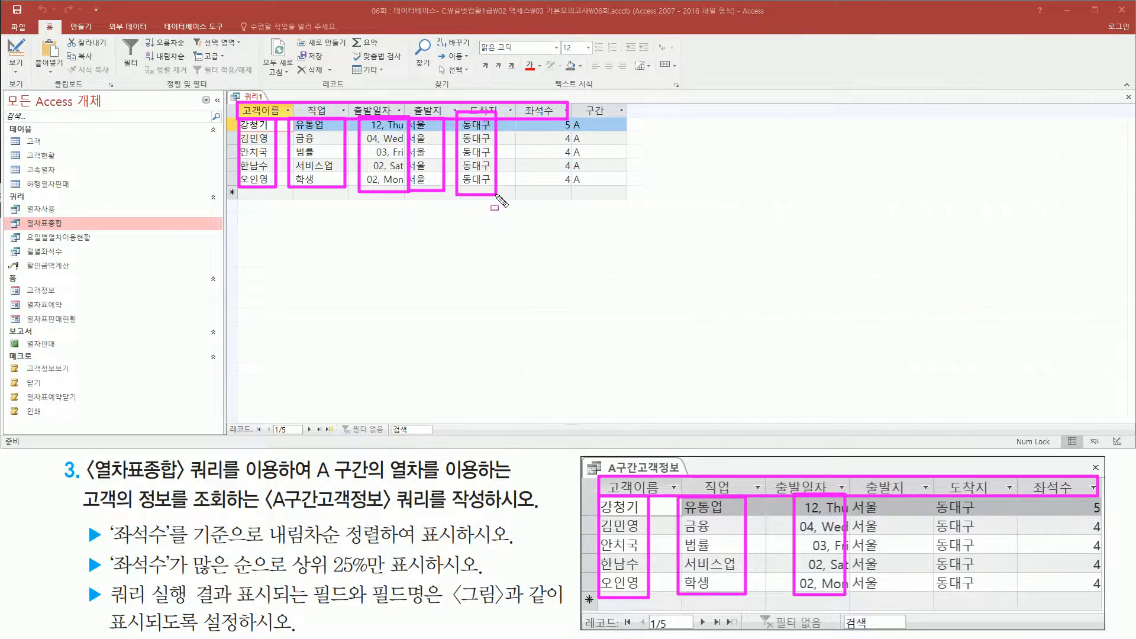
{"action": "mouse_move", "coordinate": [849, 492]}
{"action": "left_mouse_down"}
{"action": "mouse_move", "coordinate": [873, 514]}
{"action": "mouse_move", "coordinate": [896, 599]}
{"action": "mouse_move", "coordinate": [1007, 594]}
{"action": "left_mouse_up"}
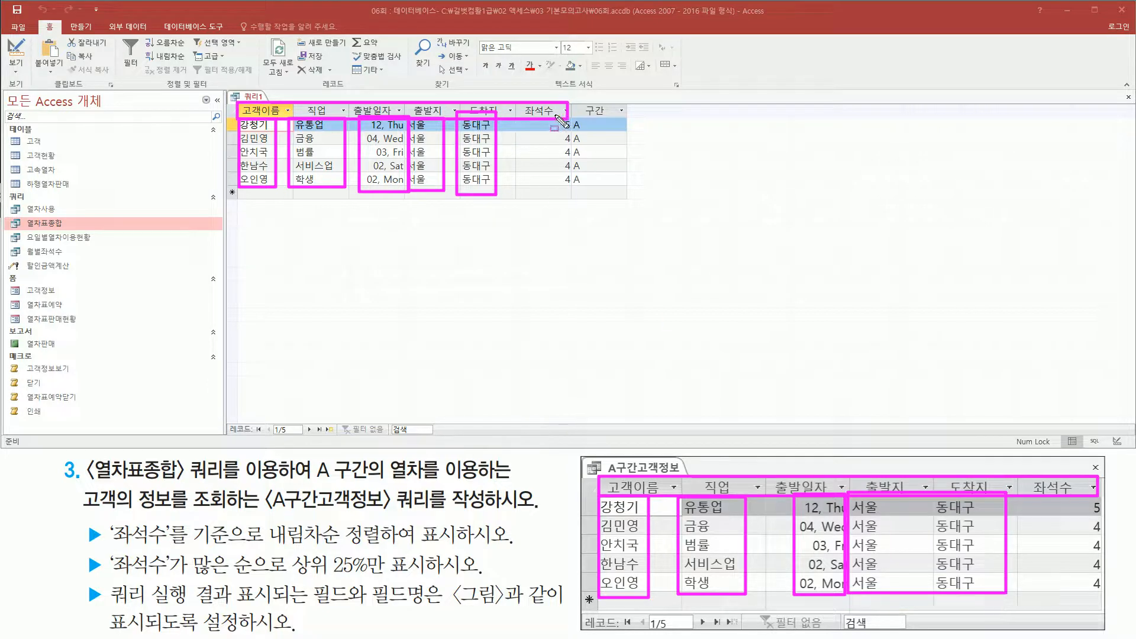
{"action": "left_click_drag", "start_coordinate": [555, 115], "coordinate": [574, 194]}
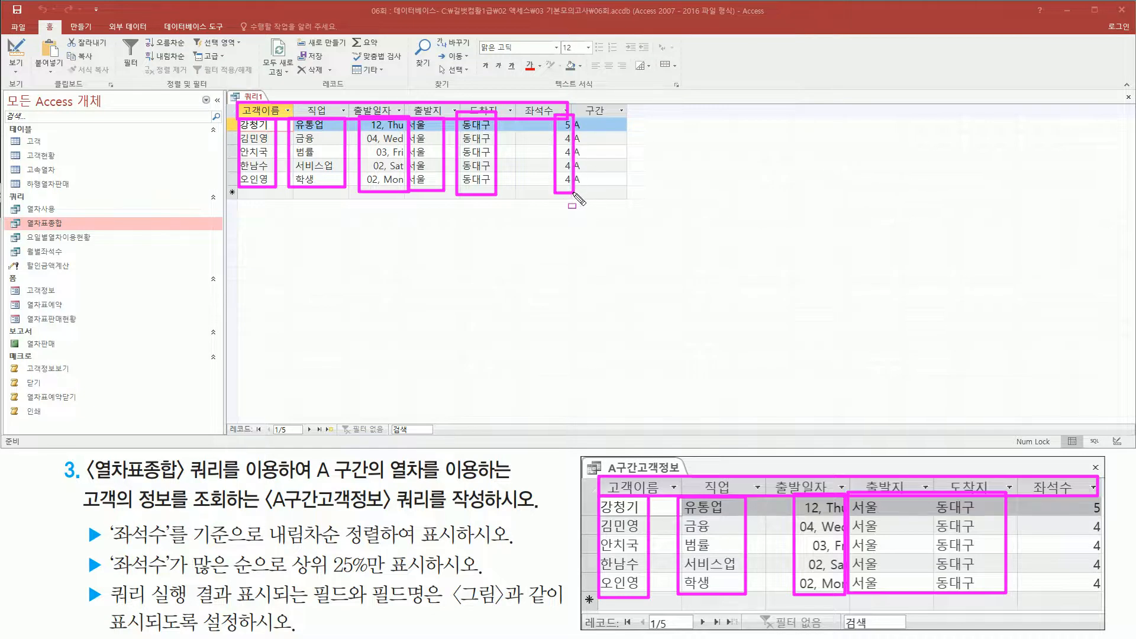
{"action": "left_click_drag", "start_coordinate": [1077, 496], "coordinate": [1112, 599]}
{"action": "key", "text": "Escape"}
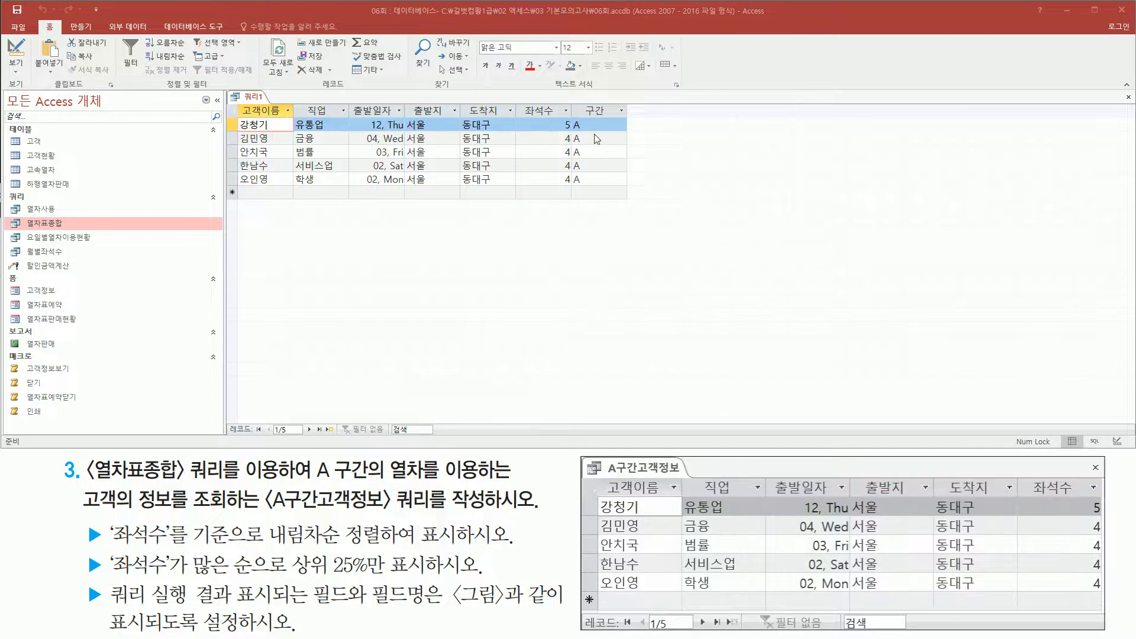
Return to the query design and turn off 표시 for the 구간 field so its column is hidden from the results.
{"action": "left_click_drag", "start_coordinate": [570, 107], "coordinate": [629, 186]}
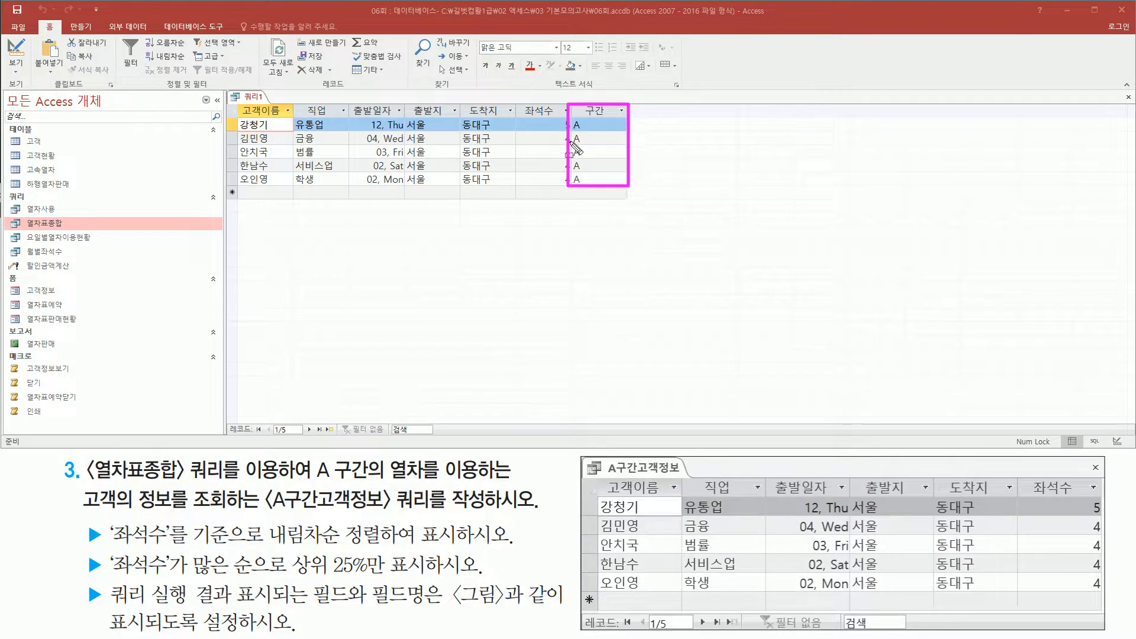
{"action": "key", "text": "Escape"}
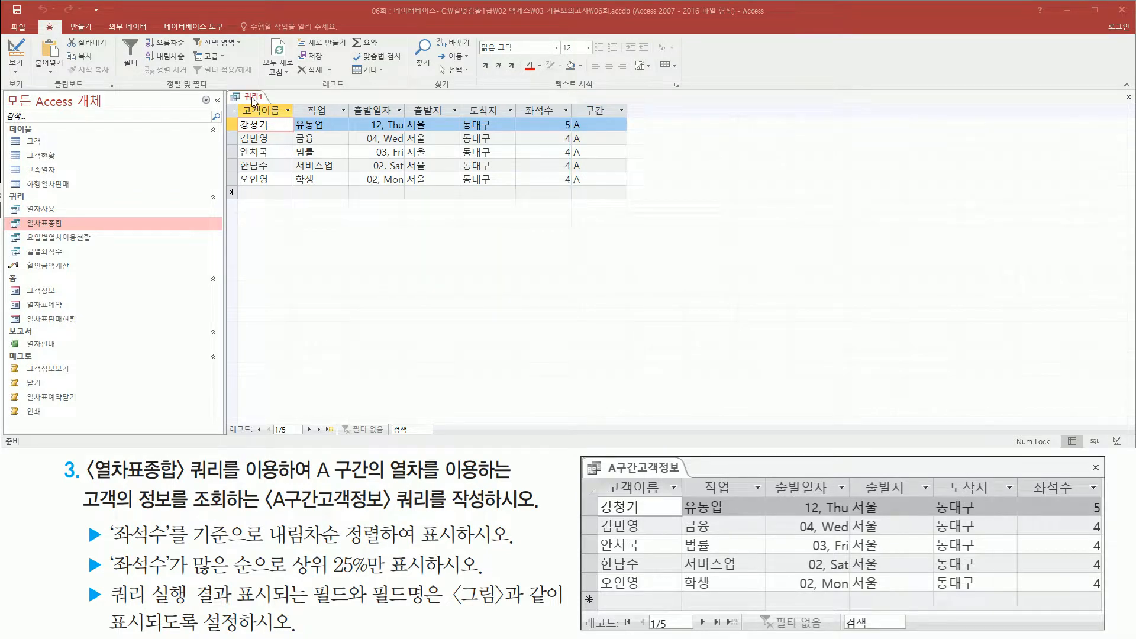
{"action": "right_click", "coordinate": [252, 100]}
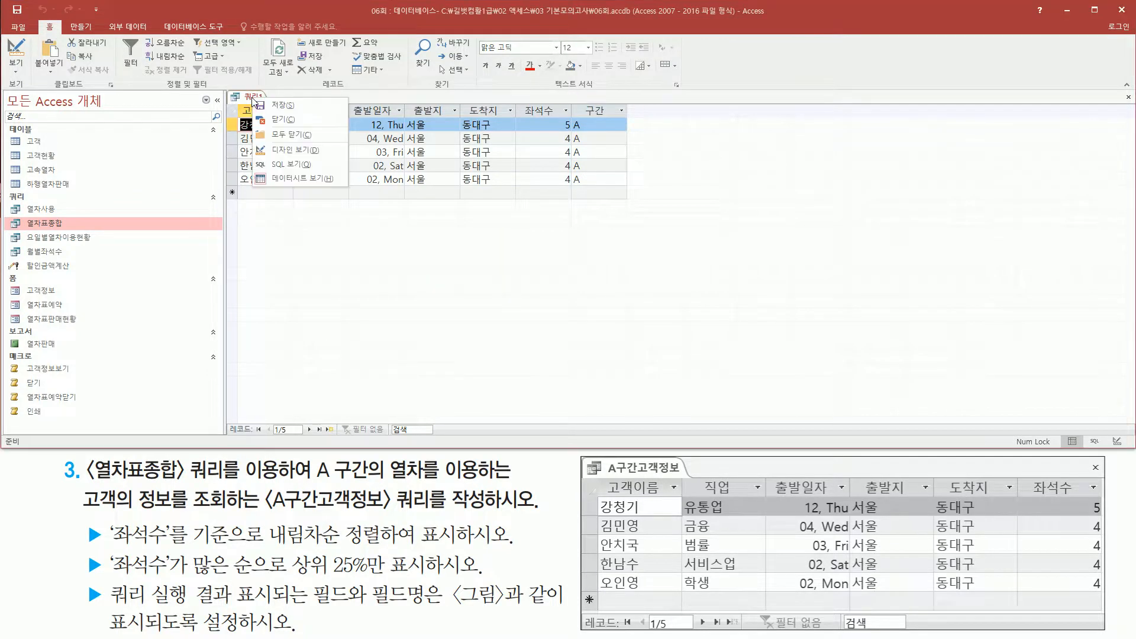
{"action": "left_click", "coordinate": [290, 149]}
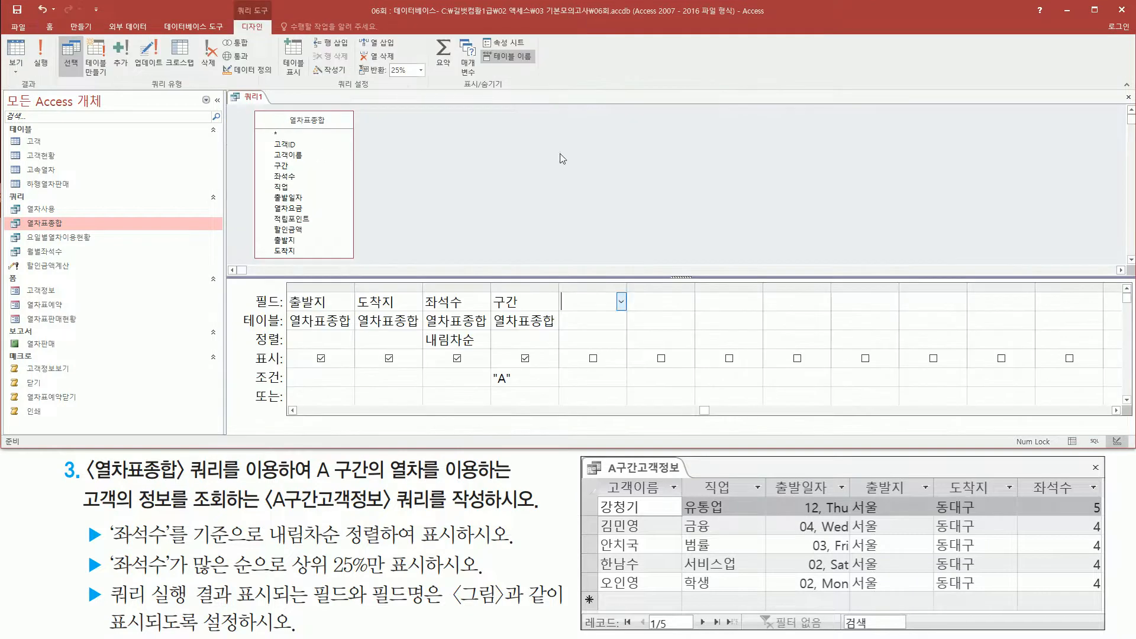
{"action": "mouse_move", "coordinate": [489, 284]}
{"action": "left_mouse_down"}
{"action": "mouse_move", "coordinate": [519, 370]}
{"action": "mouse_move", "coordinate": [560, 392]}
{"action": "left_mouse_up"}
{"action": "left_click_drag", "start_coordinate": [518, 350], "coordinate": [536, 368]}
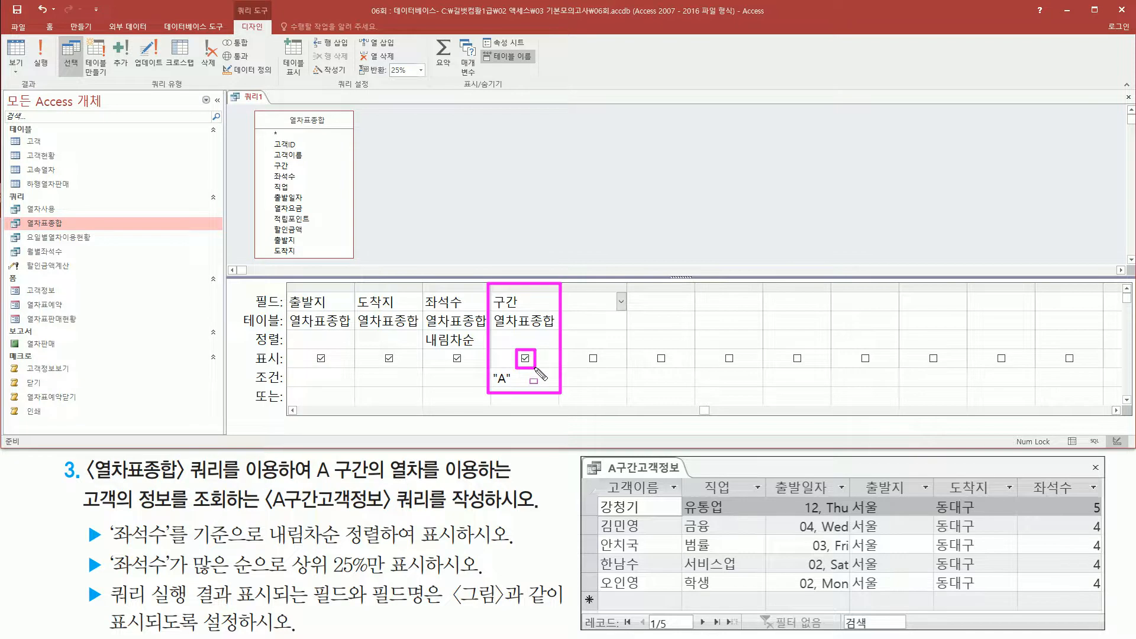
{"action": "key", "text": "Escape"}
{"action": "left_click", "coordinate": [525, 359]}
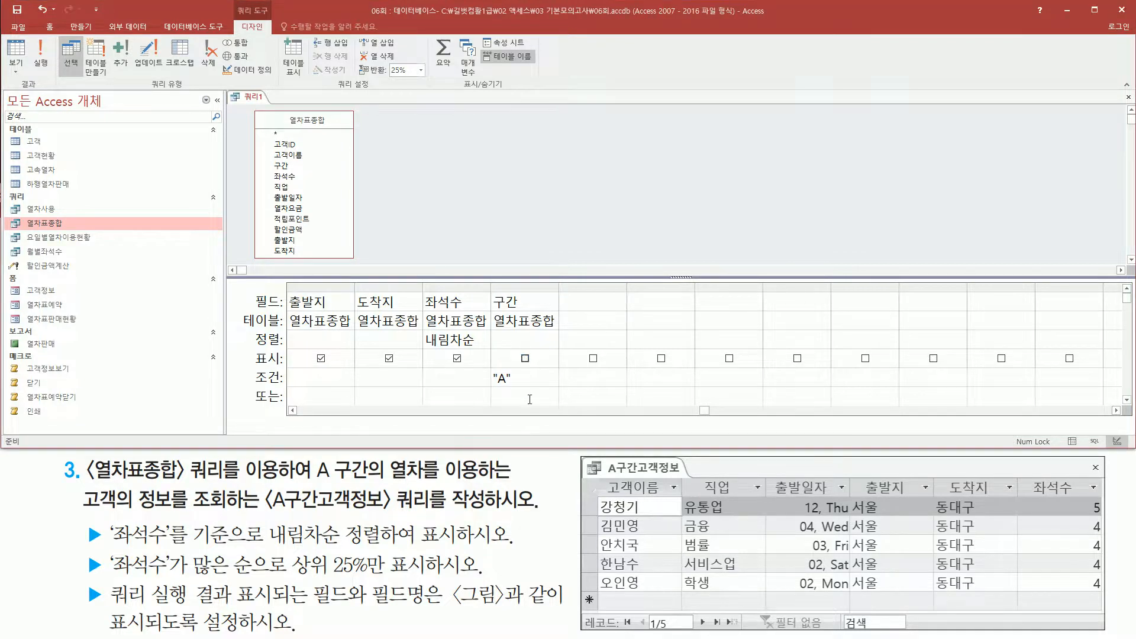
Run the query again and compare the whole result table with the reference figure.
{"action": "left_click", "coordinate": [293, 411]}
{"action": "left_click", "coordinate": [293, 412]}
{"action": "left_click", "coordinate": [307, 413]}
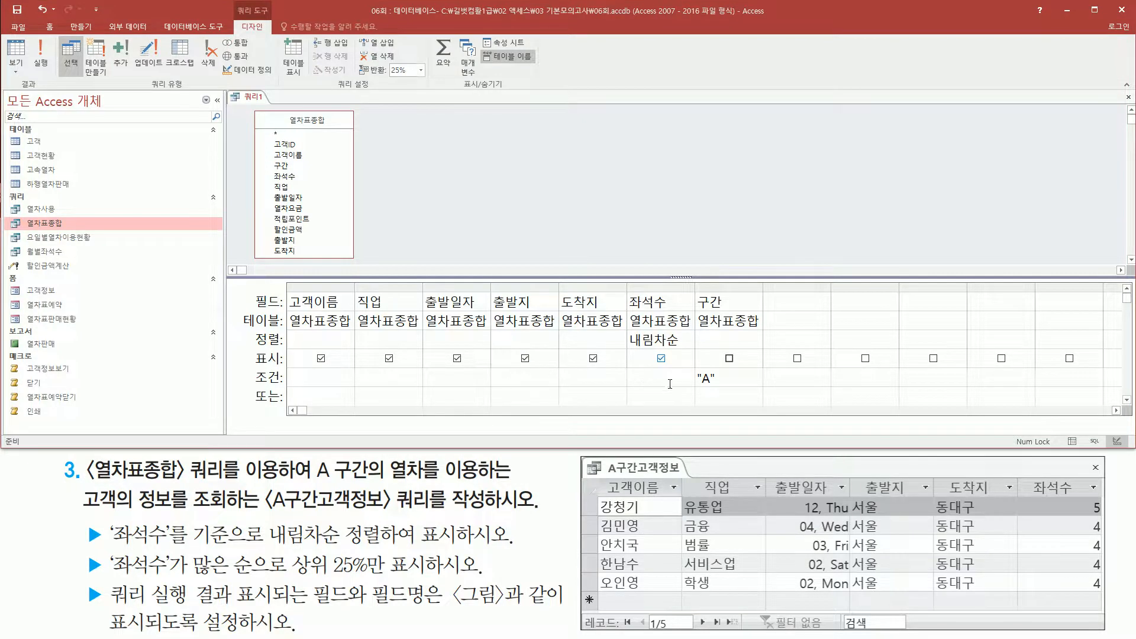
{"action": "left_click", "coordinate": [40, 55]}
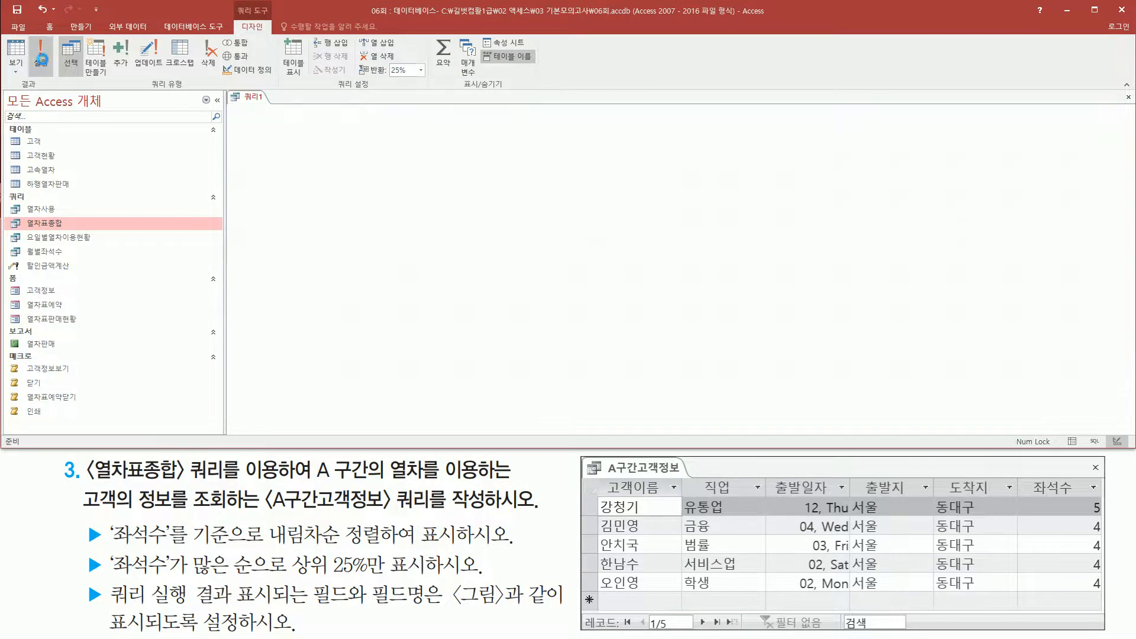
{"action": "mouse_move", "coordinate": [236, 103]}
{"action": "left_mouse_down"}
{"action": "mouse_move", "coordinate": [462, 191]}
{"action": "mouse_move", "coordinate": [577, 194]}
{"action": "left_mouse_up"}
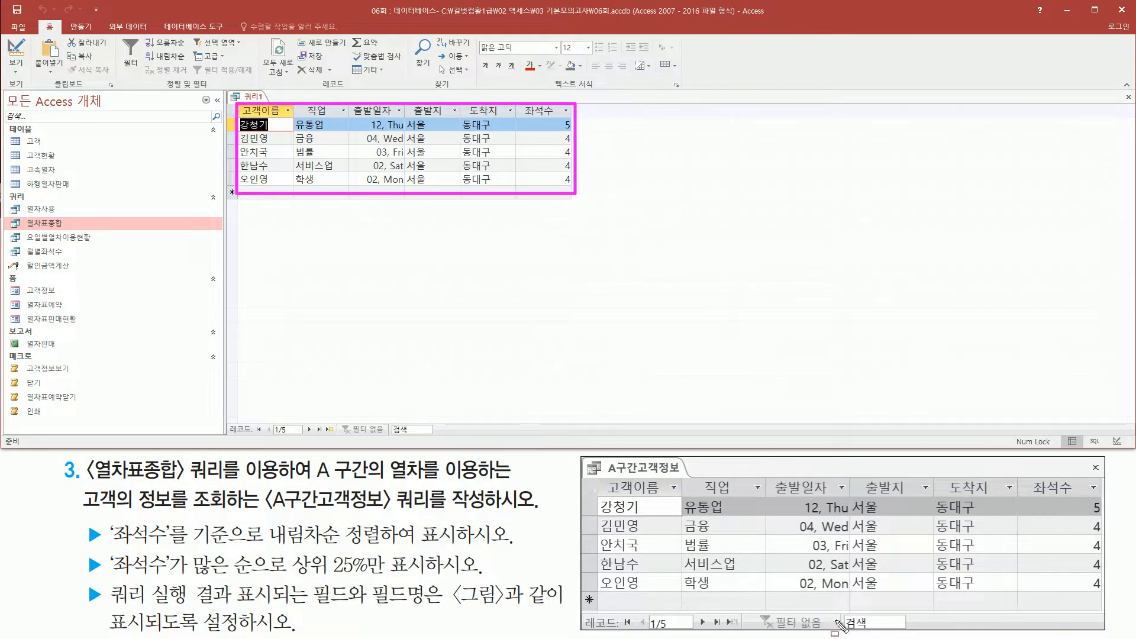
{"action": "key", "text": "Escape"}
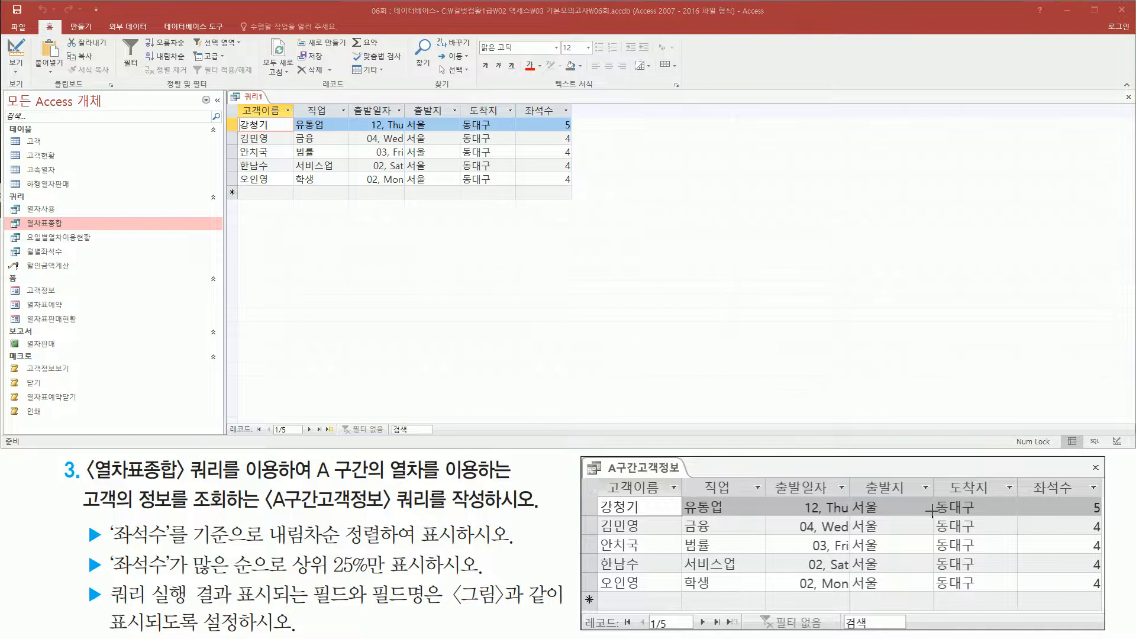
Close the finished query, saving its changes under the name A구간고객정보.
{"action": "right_click", "coordinate": [258, 101]}
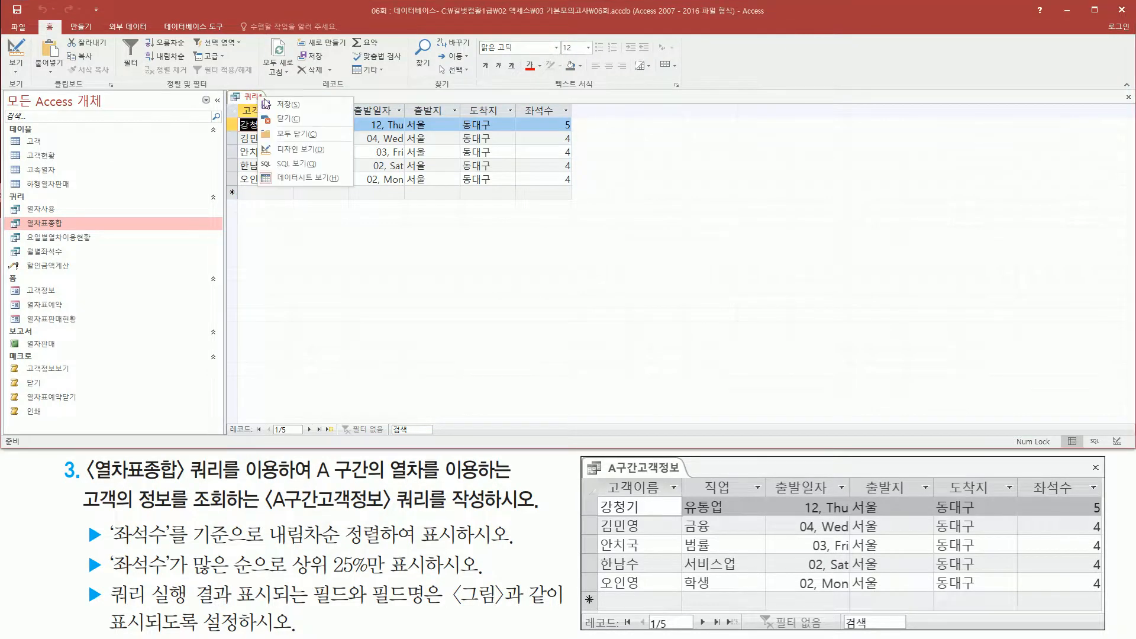
{"action": "left_click", "coordinate": [297, 121]}
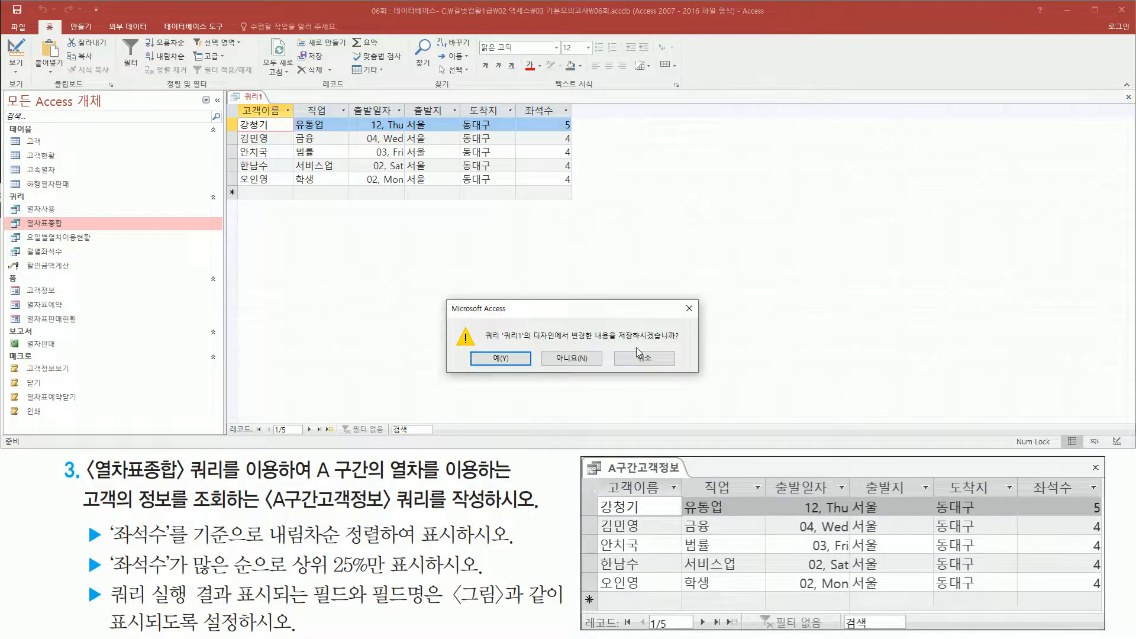
{"action": "left_click", "coordinate": [501, 358]}
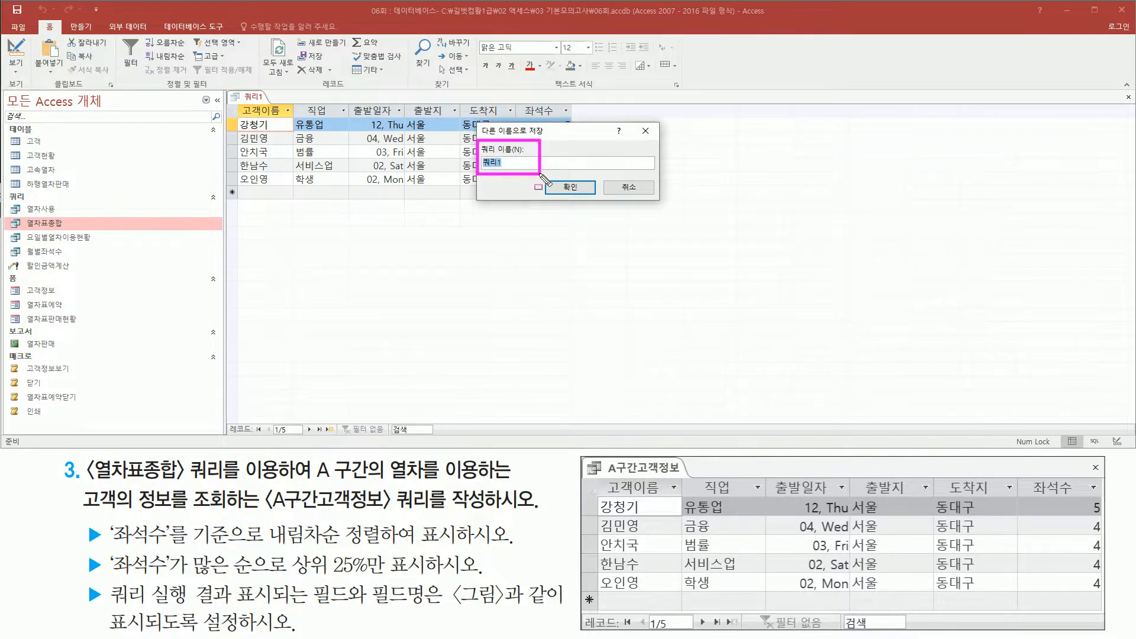
{"action": "left_click_drag", "start_coordinate": [268, 515], "coordinate": [389, 514]}
{"action": "key", "text": "Escape"}
{"action": "left_click", "coordinate": [555, 138]}
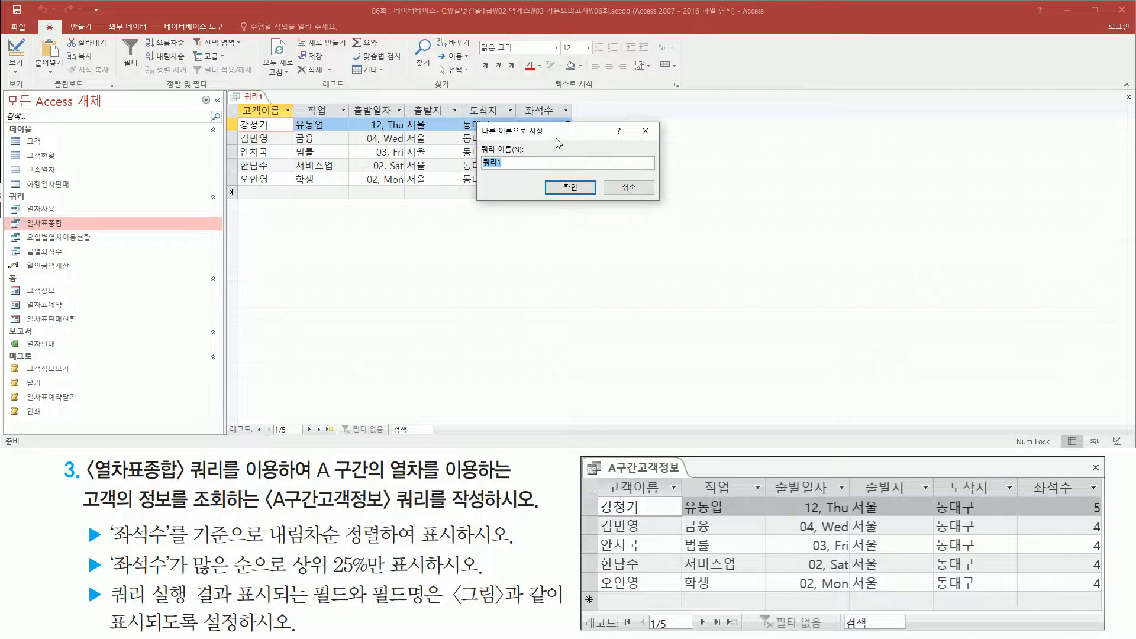
{"action": "type", "text": "ㅁ"}
{"action": "key", "text": "BackSpace"}
{"action": "type", "text": "A구간고객저"}
{"action": "type", "text": "ㅇ보"}
{"action": "left_click", "coordinate": [588, 192]}
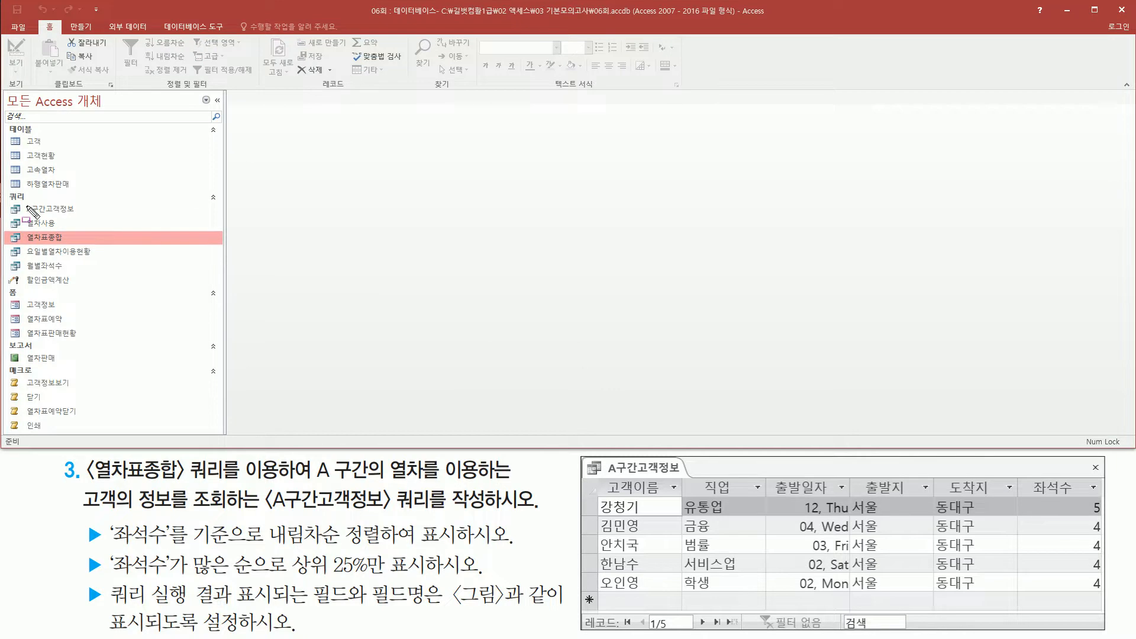
{"action": "mouse_move", "coordinate": [24, 198]}
{"action": "left_mouse_down"}
{"action": "mouse_move", "coordinate": [104, 211]}
{"action": "mouse_move", "coordinate": [90, 218]}
{"action": "left_mouse_up"}
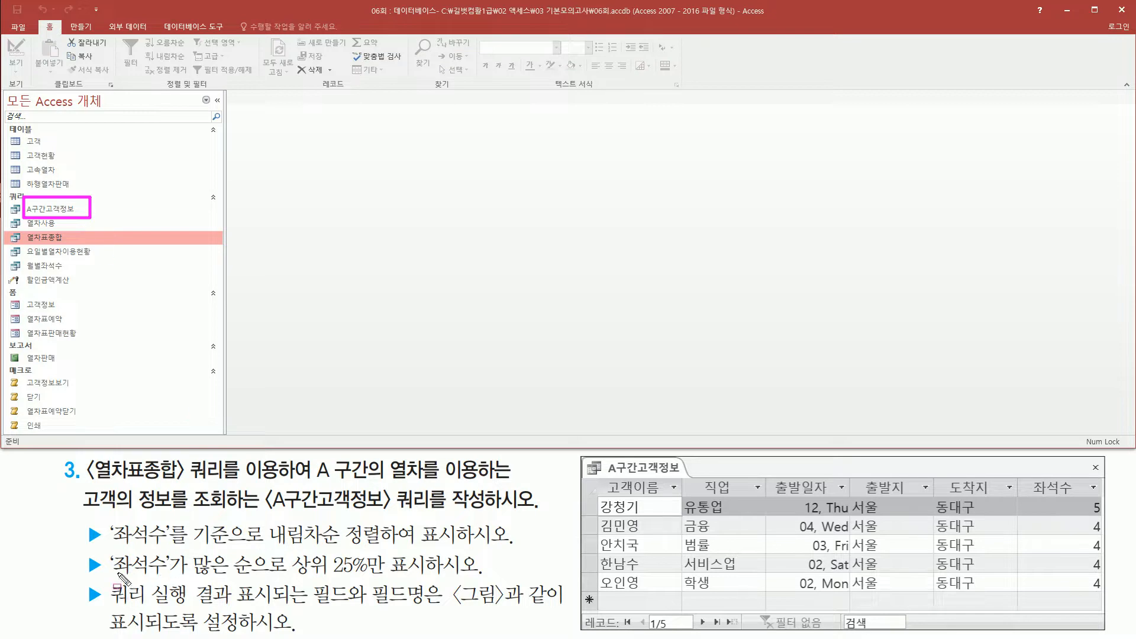
Reopen the saved A구간고객정보 query in design view and reread the top 25% requirement.
{"action": "left_click_drag", "start_coordinate": [285, 550], "coordinate": [431, 581]}
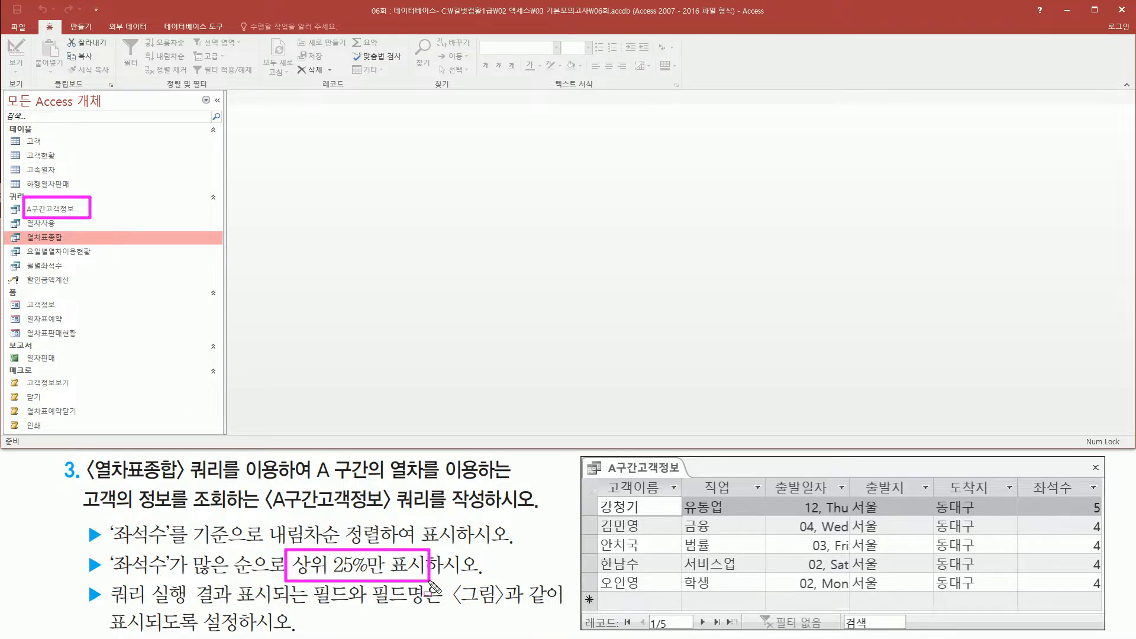
{"action": "key", "text": "Escape"}
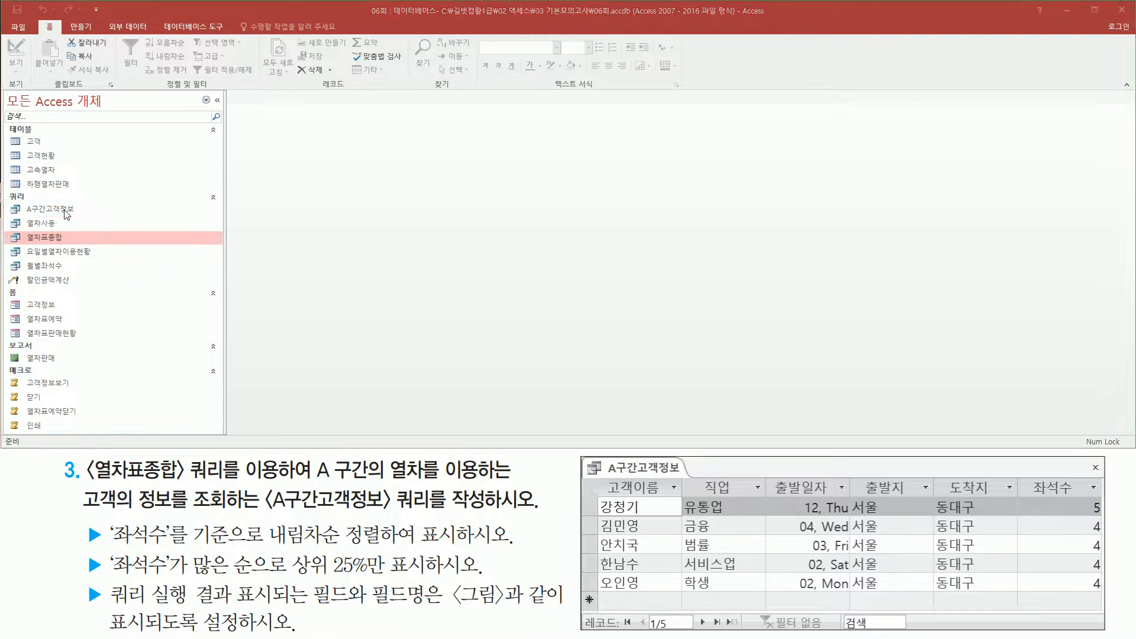
{"action": "left_click", "coordinate": [66, 212]}
{"action": "right_click", "coordinate": [67, 214]}
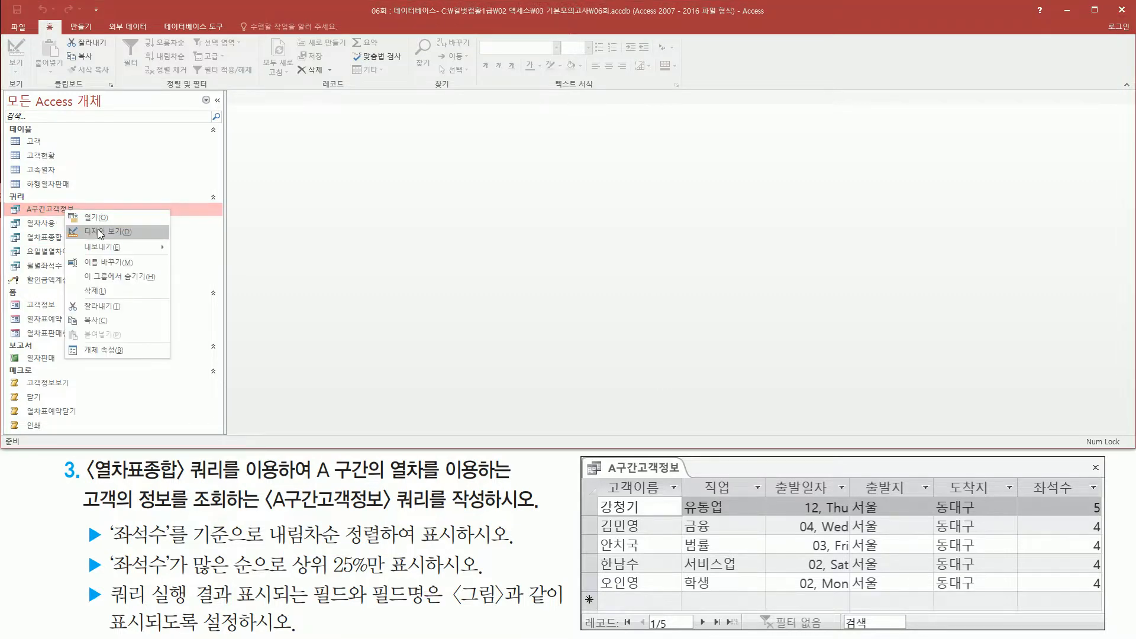
{"action": "left_click", "coordinate": [89, 232]}
{"action": "left_click", "coordinate": [652, 220]}
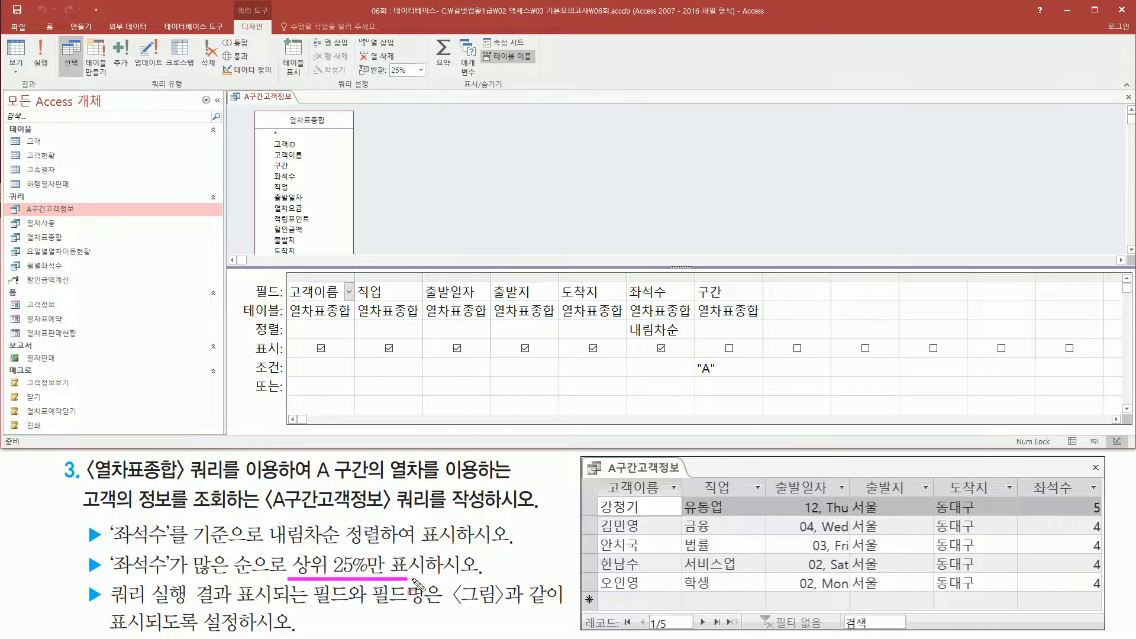
{"action": "left_click_drag", "start_coordinate": [288, 579], "coordinate": [434, 551]}
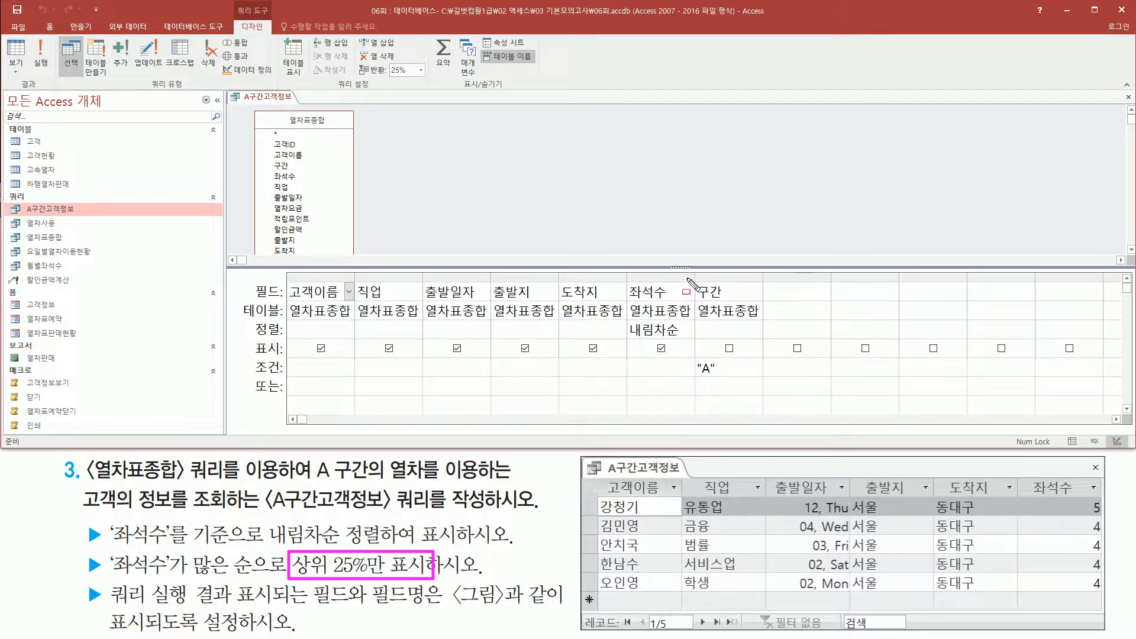
{"action": "key", "text": "Escape"}
{"action": "left_click", "coordinate": [416, 138]}
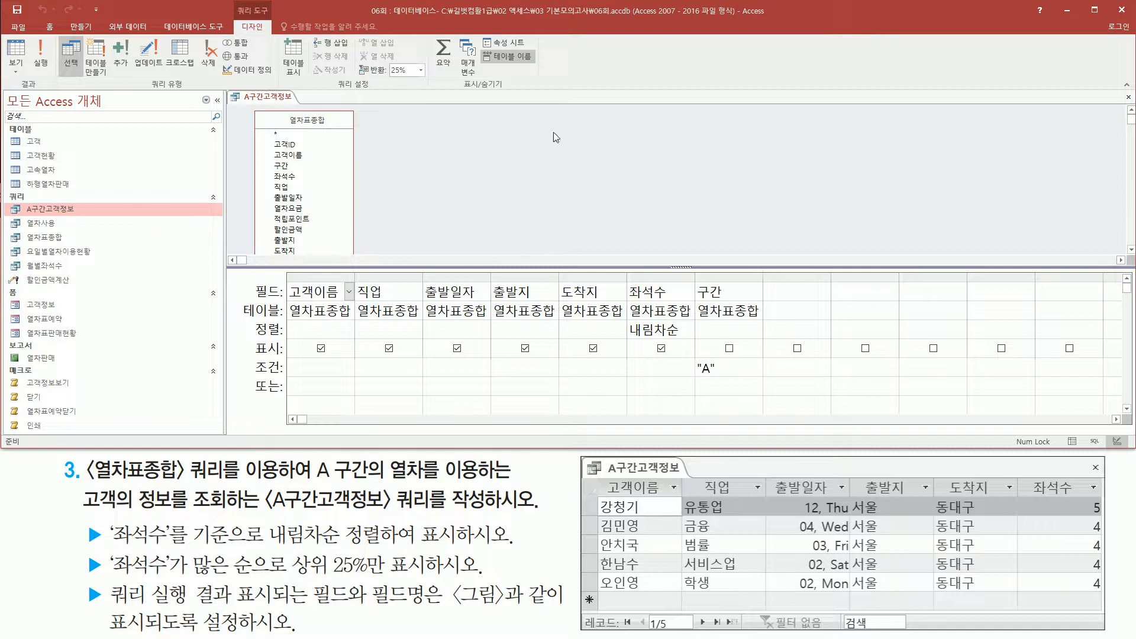
Show the query's SQL statement and compare its TOP 25 PERCENT clause with the top 25% requirement.
{"action": "right_click", "coordinate": [443, 139]}
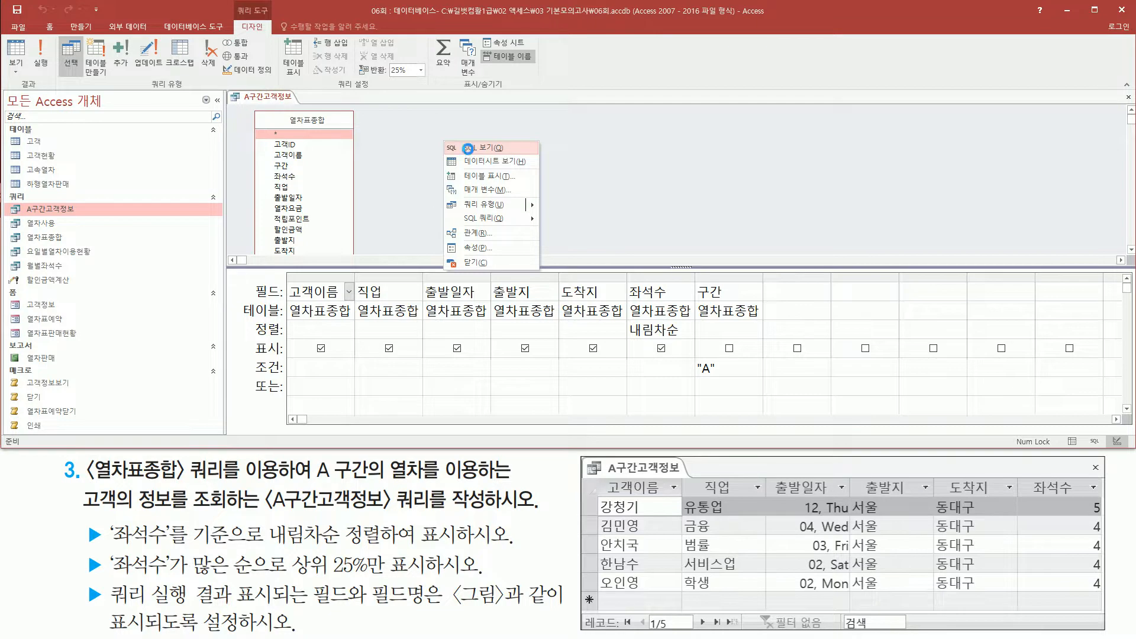
{"action": "left_click", "coordinate": [470, 149]}
{"action": "left_click", "coordinate": [365, 126]}
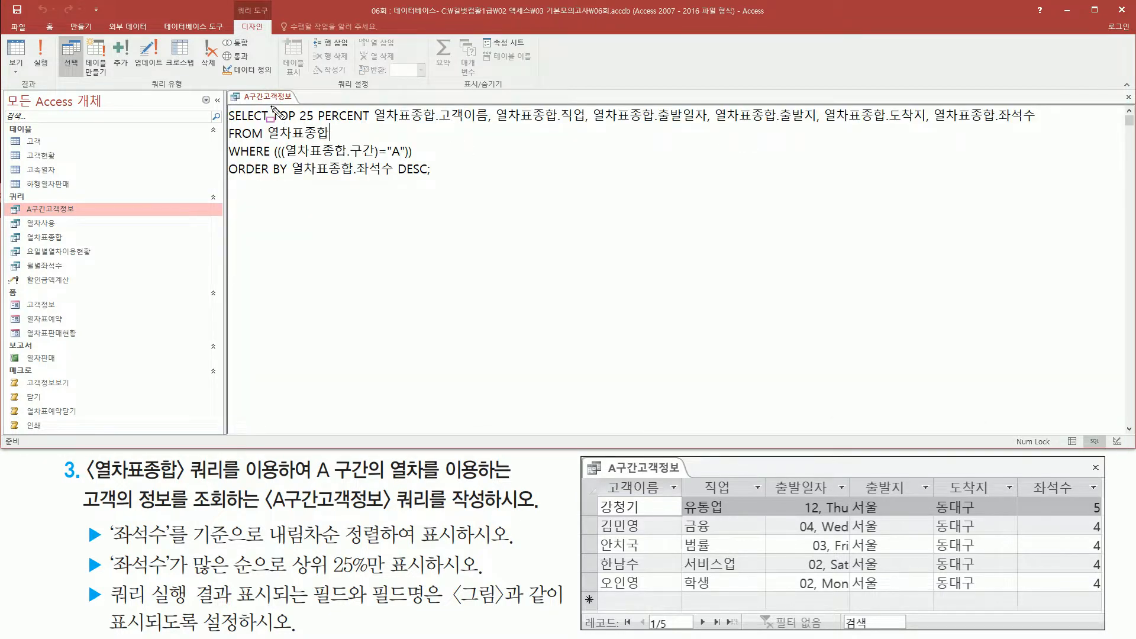
{"action": "mouse_move", "coordinate": [271, 107]}
{"action": "left_mouse_down"}
{"action": "mouse_move", "coordinate": [288, 126]}
{"action": "mouse_move", "coordinate": [375, 127]}
{"action": "left_mouse_up"}
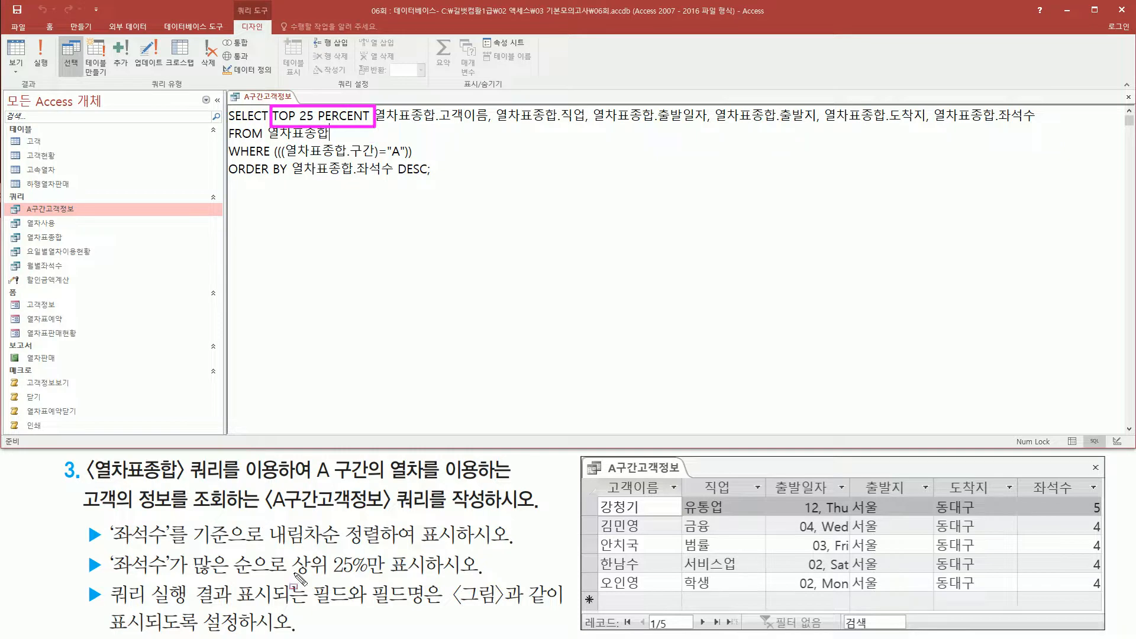
{"action": "left_click_drag", "start_coordinate": [285, 577], "coordinate": [432, 578]}
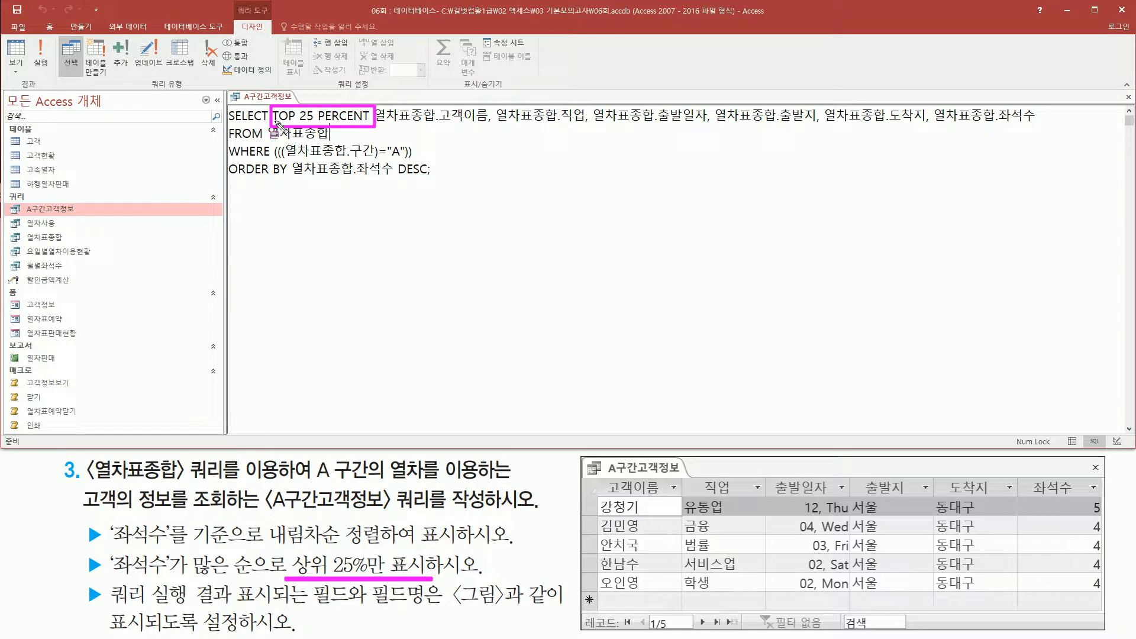
{"action": "left_click_drag", "start_coordinate": [274, 125], "coordinate": [369, 125]}
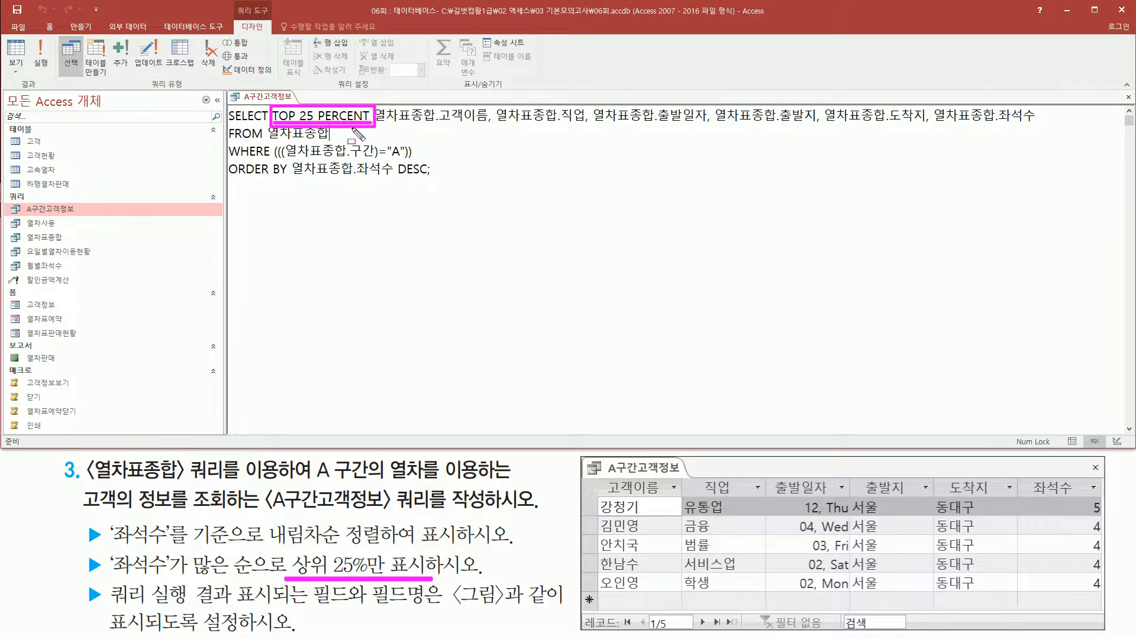
{"action": "key", "text": "Escape"}
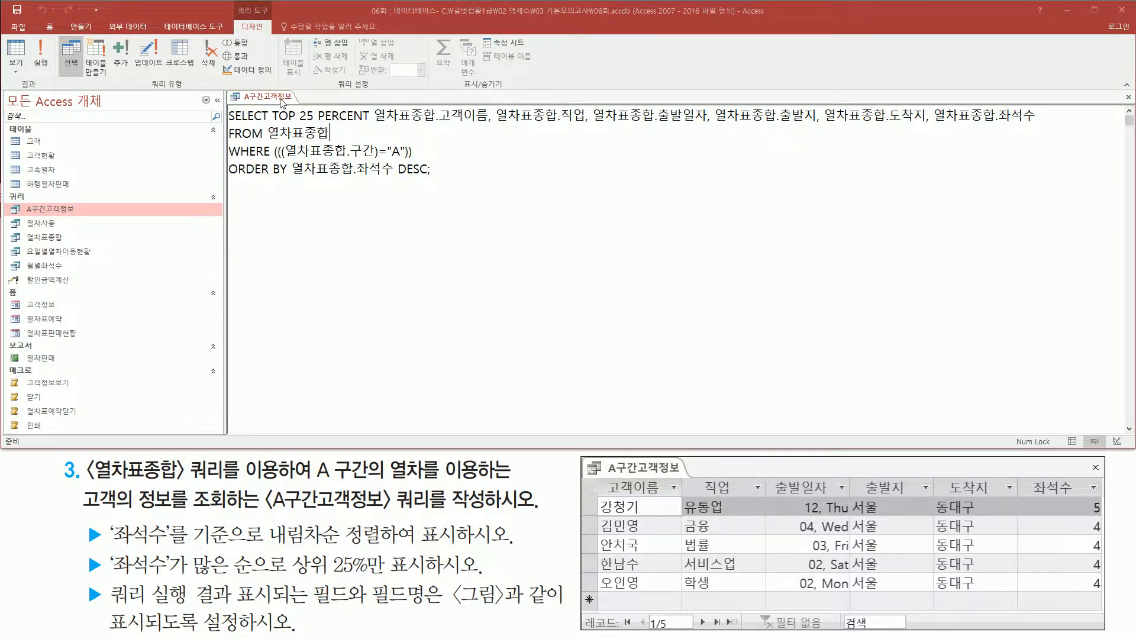
Return to the query design and reset the query's 상위 값 property to 모두.
{"action": "right_click", "coordinate": [283, 102]}
{"action": "left_click", "coordinate": [317, 153]}
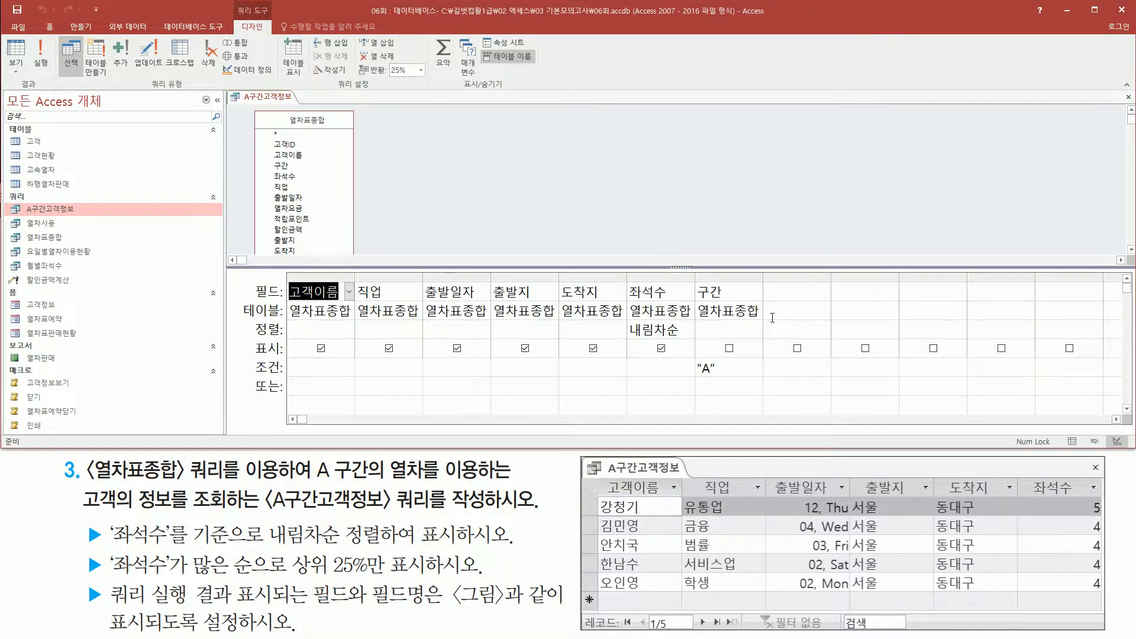
{"action": "left_click", "coordinate": [779, 289]}
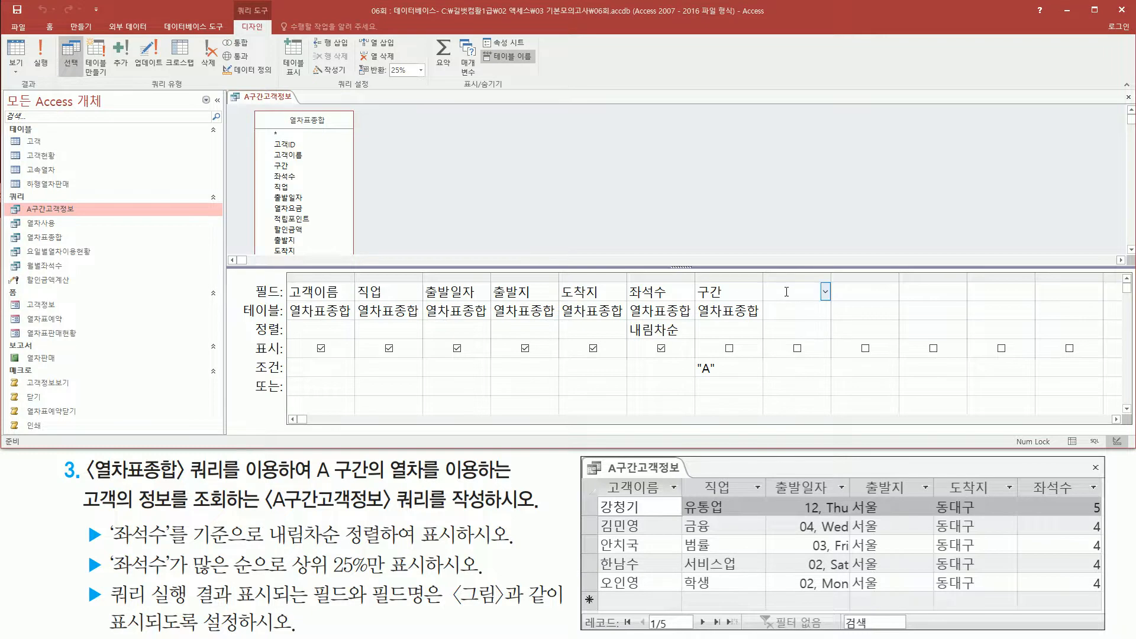
{"action": "right_click", "coordinate": [787, 291]}
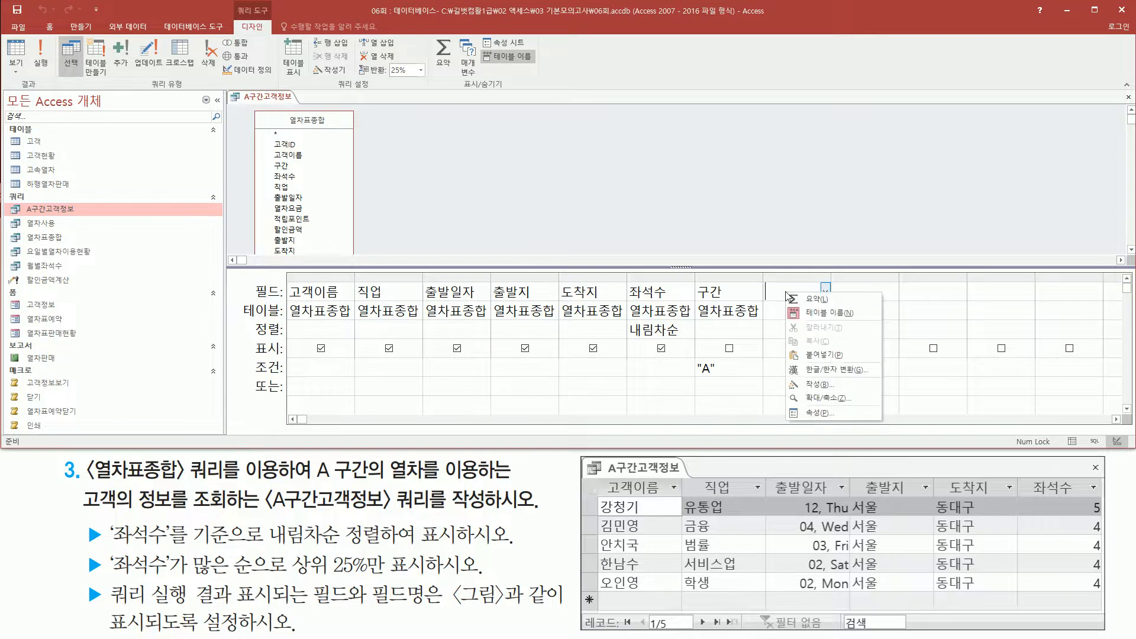
{"action": "left_click", "coordinate": [822, 413]}
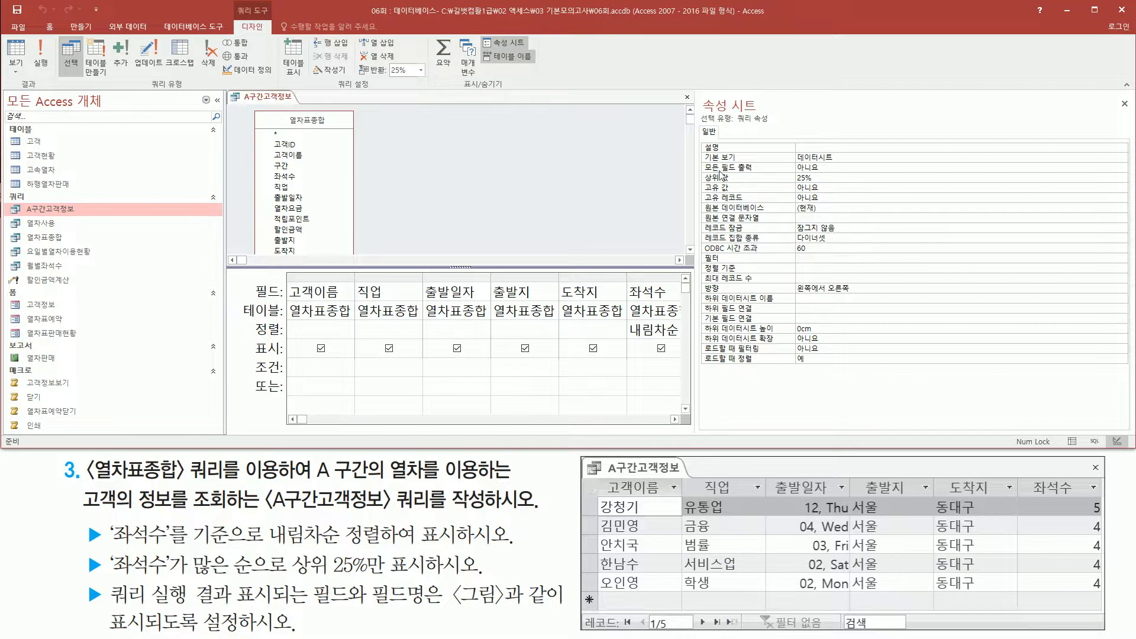
{"action": "left_click_drag", "start_coordinate": [704, 170], "coordinate": [797, 188]}
{"action": "key", "text": "Escape"}
{"action": "left_click", "coordinate": [845, 177]}
{"action": "key", "text": "BackSpace"}
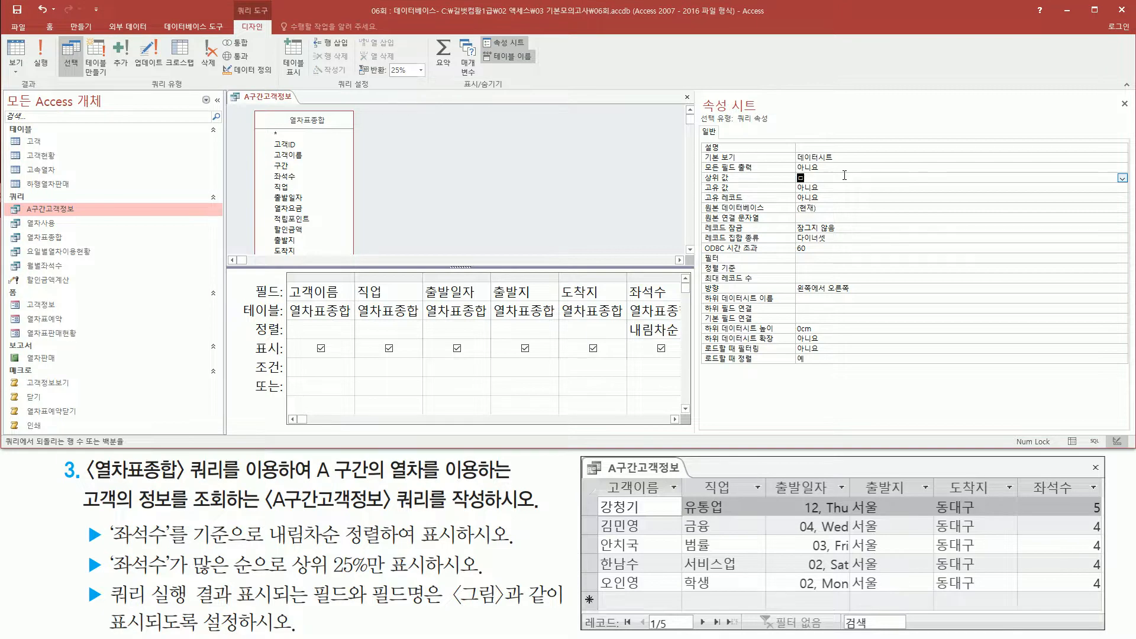
{"action": "key", "text": "Return"}
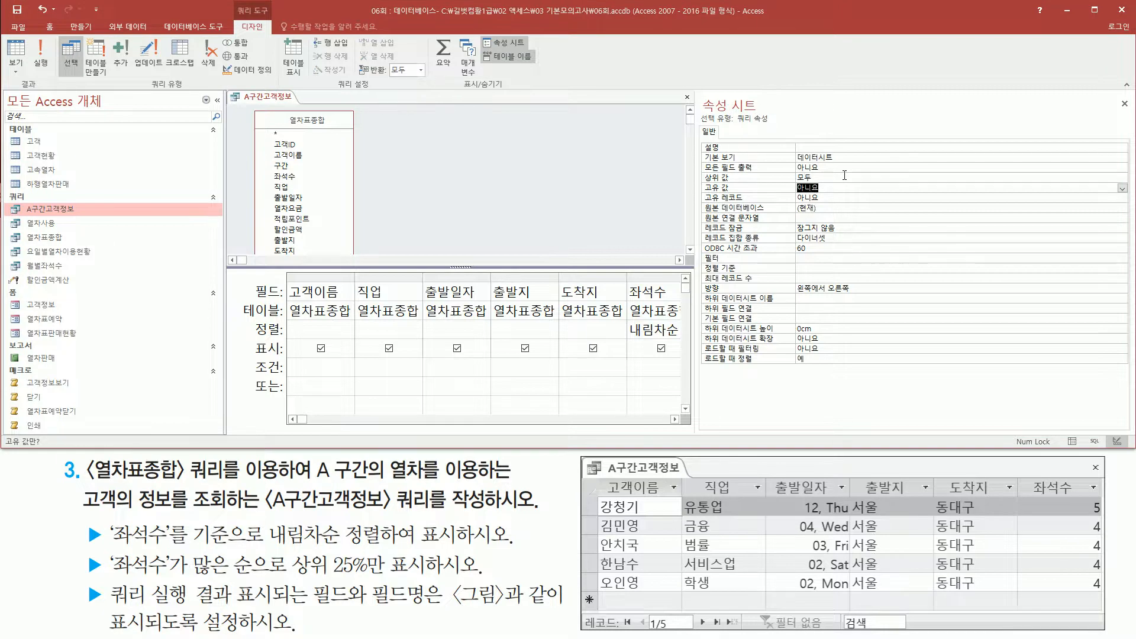
{"action": "left_click", "coordinate": [1124, 104]}
Switch the query to SQL view and insert "top 25 percent" after SELECT, before the field list.
{"action": "key", "text": "ctrl+shift+d"}
{"action": "mouse_move", "coordinate": [282, 277]}
{"action": "left_mouse_down"}
{"action": "mouse_move", "coordinate": [764, 366]}
{"action": "mouse_move", "coordinate": [779, 393]}
{"action": "left_mouse_up"}
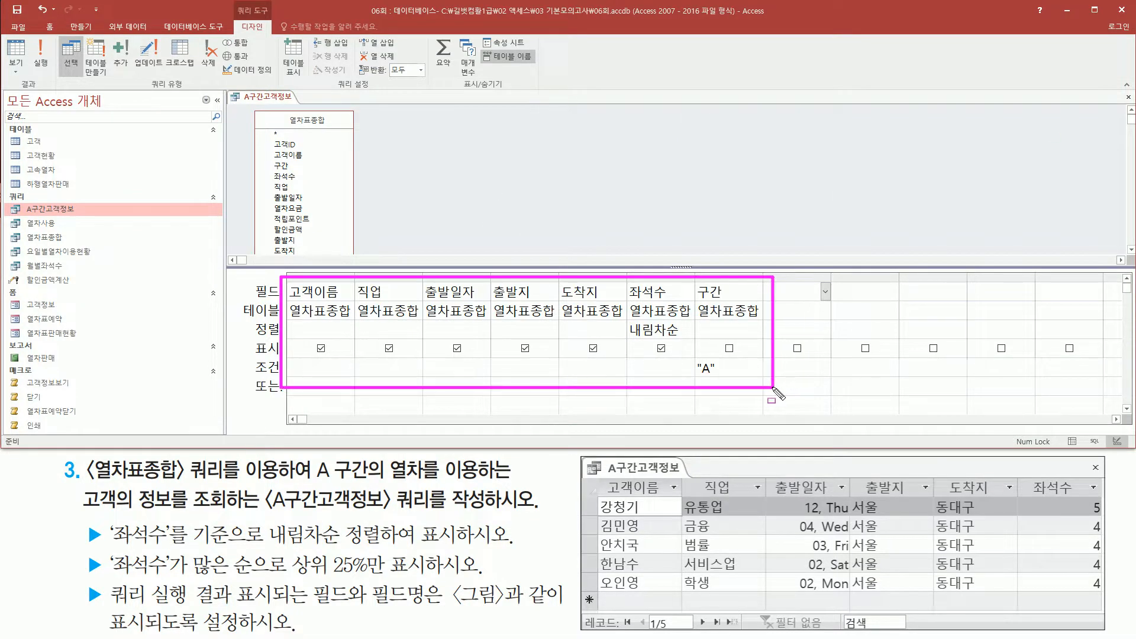
{"action": "key", "text": "Escape"}
{"action": "right_click", "coordinate": [437, 135]}
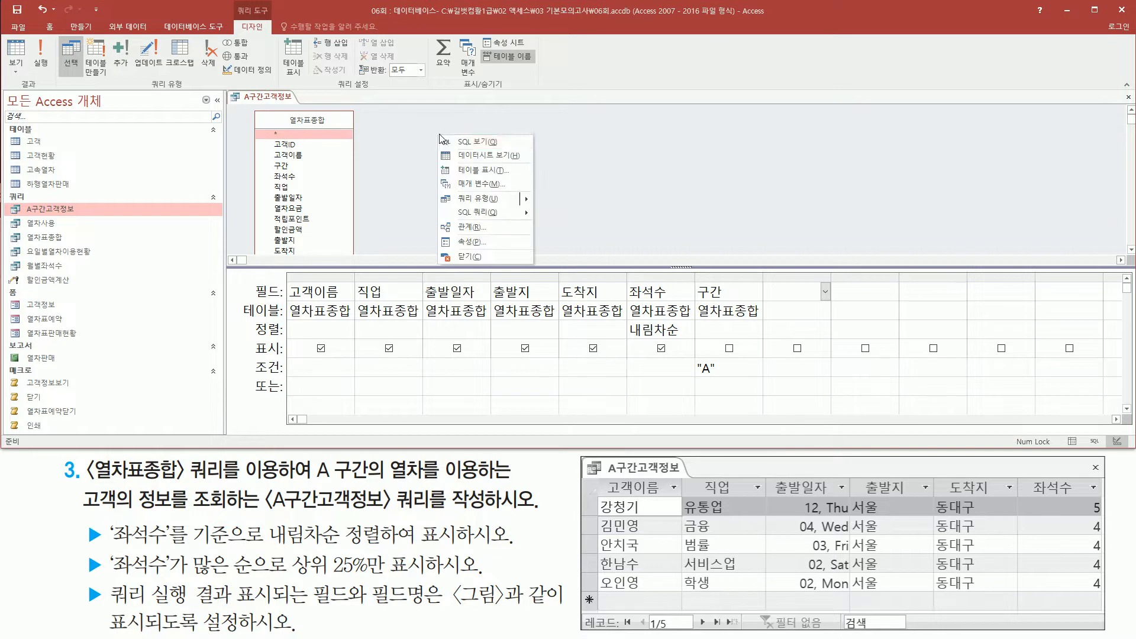
{"action": "left_click", "coordinate": [464, 142]}
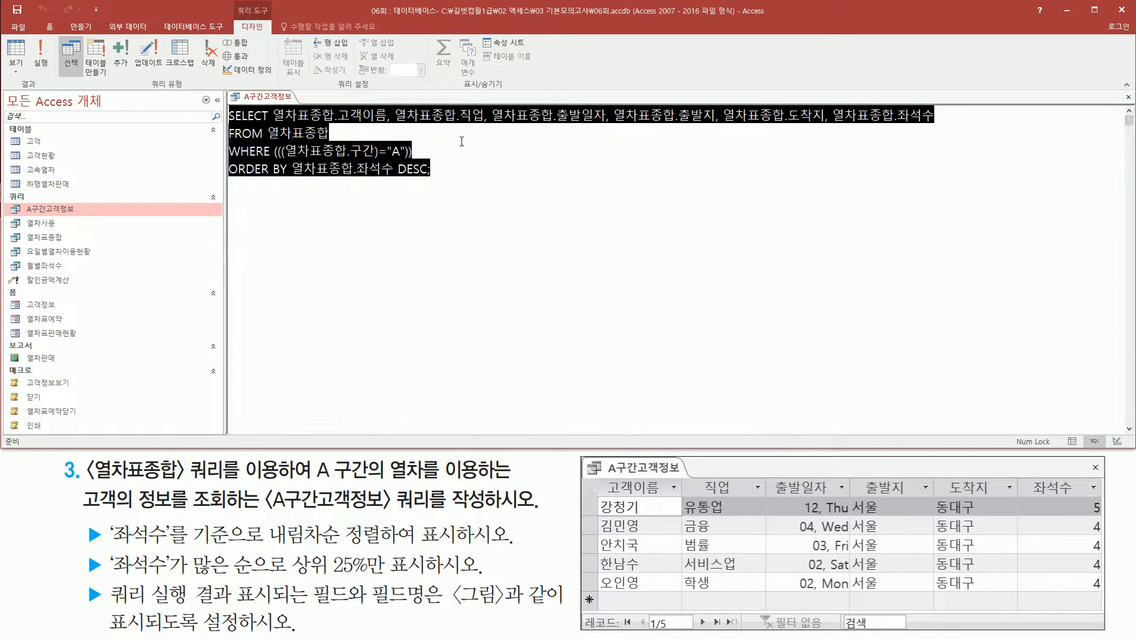
{"action": "left_click", "coordinate": [274, 115]}
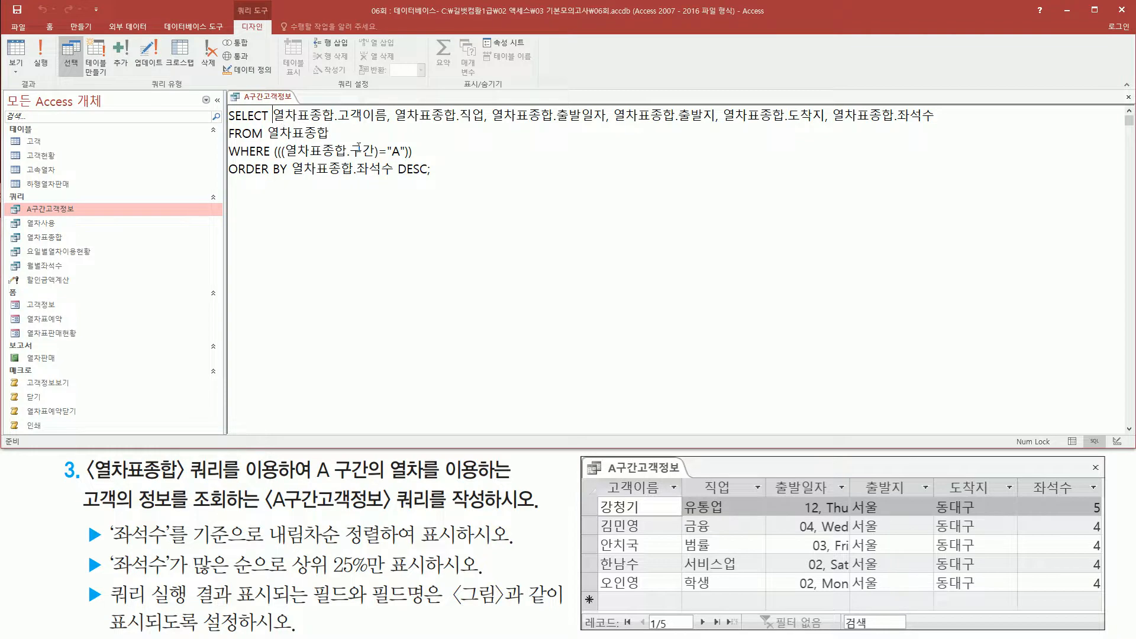
{"action": "type", "text": "top"}
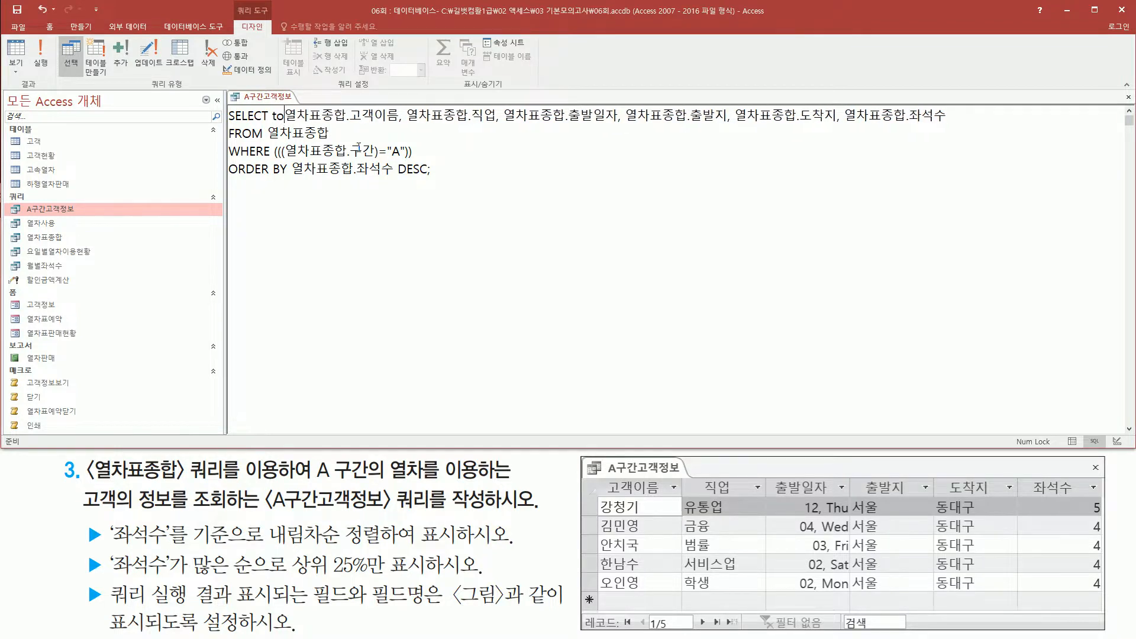
{"action": "type", "text": " 25 p"}
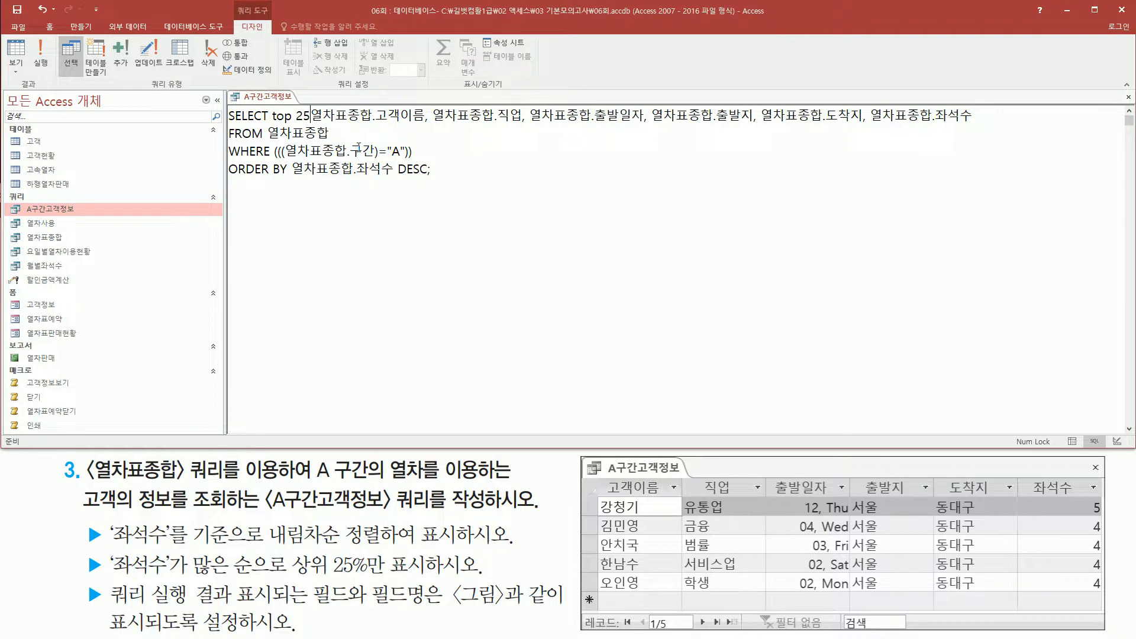
{"action": "type", "text": "ercent"}
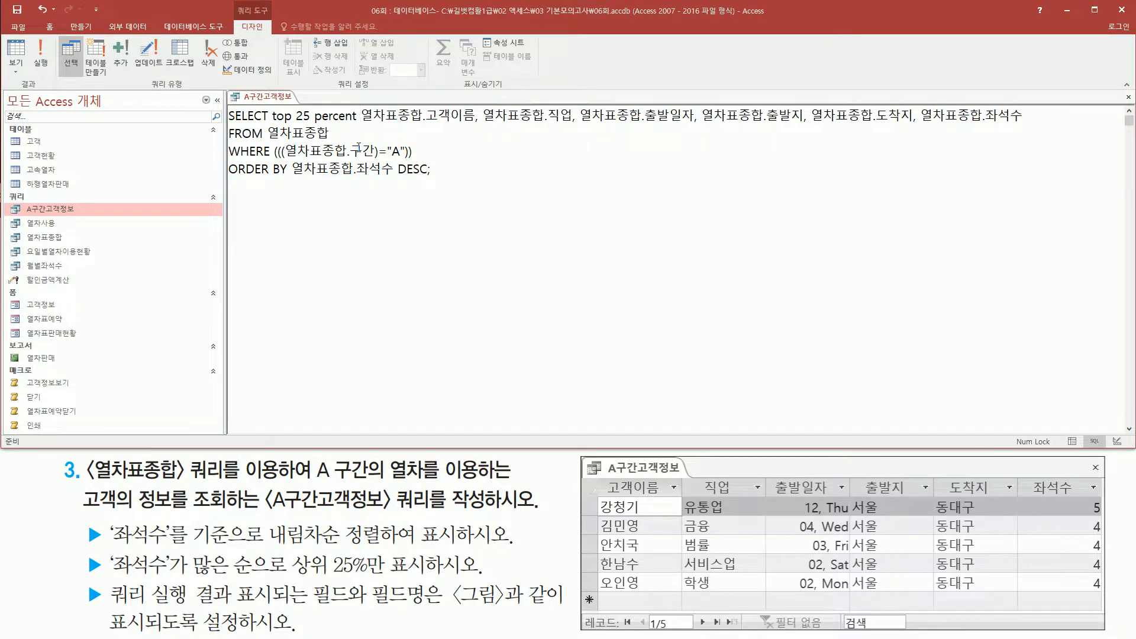
{"action": "mouse_move", "coordinate": [269, 126]}
{"action": "left_mouse_down"}
{"action": "mouse_move", "coordinate": [355, 126]}
{"action": "mouse_move", "coordinate": [358, 106]}
{"action": "left_mouse_up"}
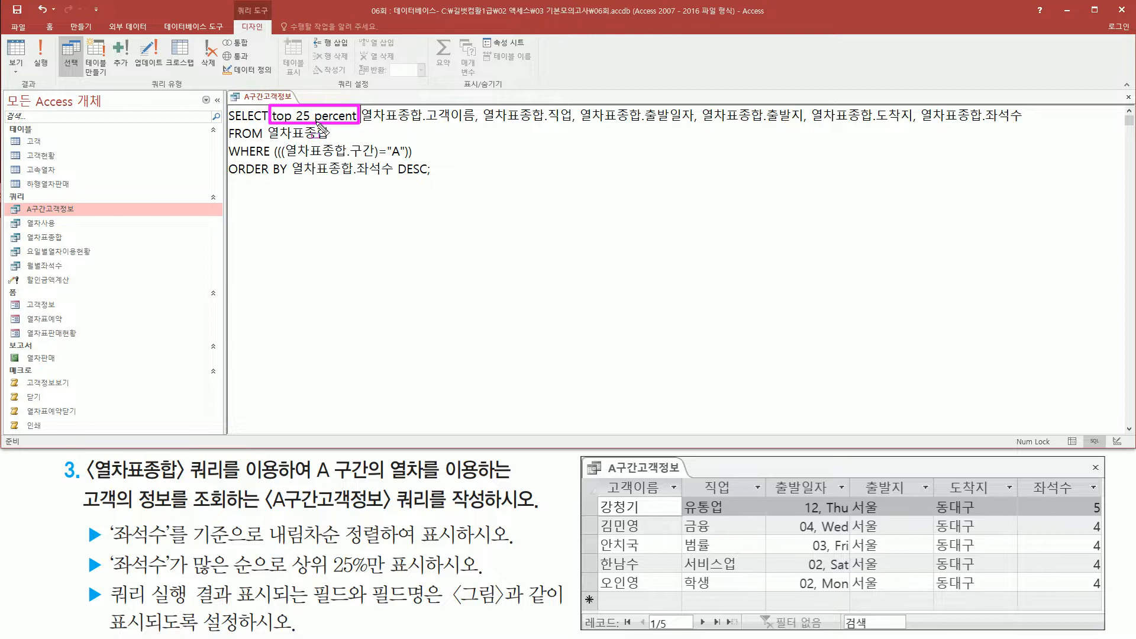
Run the edited A구간고객정보 query and compare its records with the top 25% requirement.
{"action": "key", "text": "Escape"}
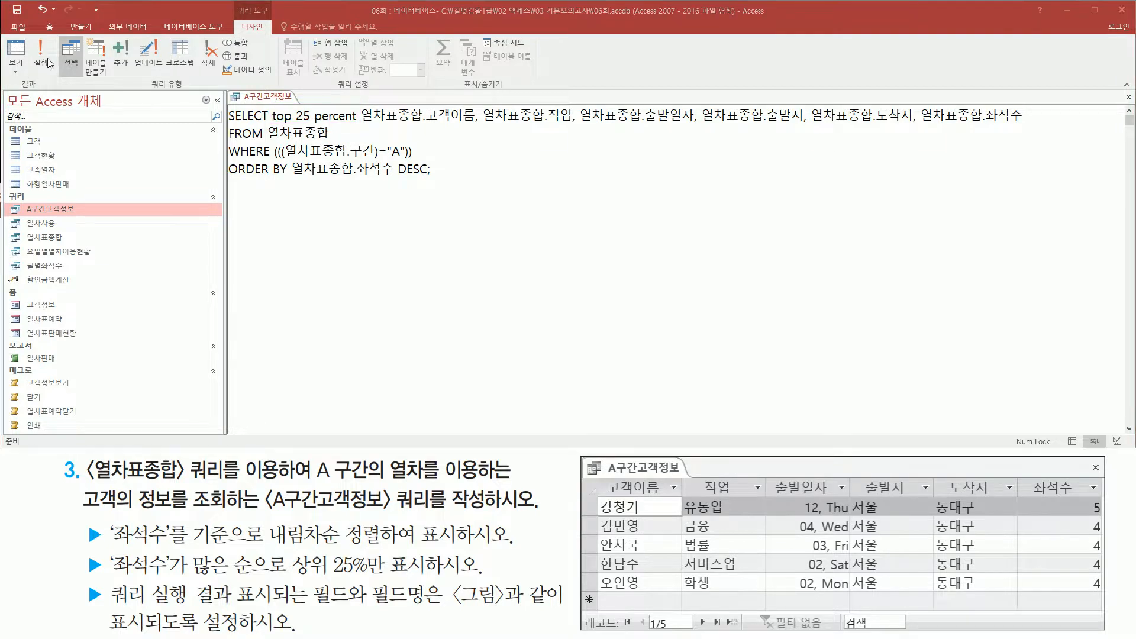
{"action": "left_click", "coordinate": [39, 65]}
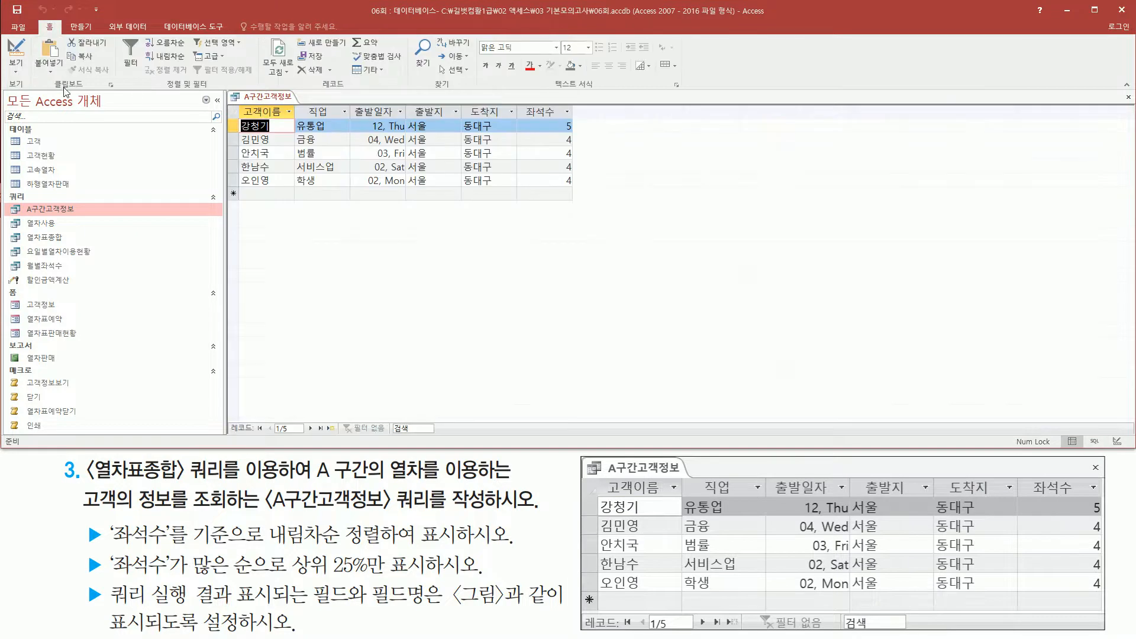
{"action": "left_click_drag", "start_coordinate": [235, 98], "coordinate": [575, 194]}
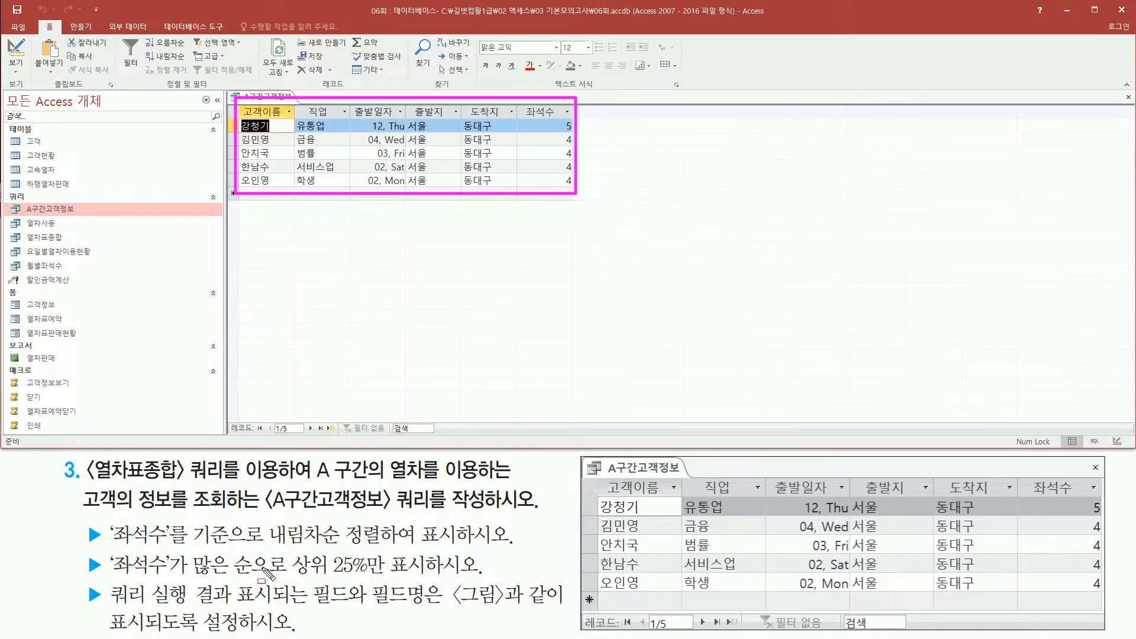
{"action": "mouse_move", "coordinate": [288, 577]}
{"action": "left_mouse_down"}
{"action": "mouse_move", "coordinate": [388, 588]}
{"action": "mouse_move", "coordinate": [397, 562]}
{"action": "mouse_move", "coordinate": [433, 552]}
{"action": "left_mouse_up"}
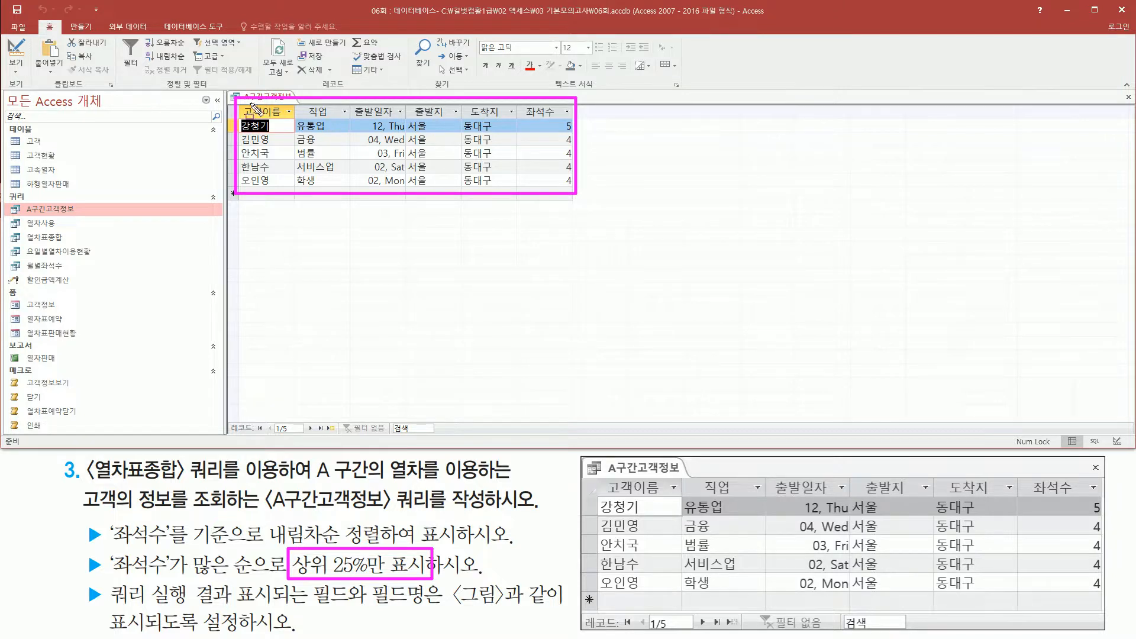
Close the A구간고객정보 query without saving its design changes.
{"action": "right_click", "coordinate": [268, 99]}
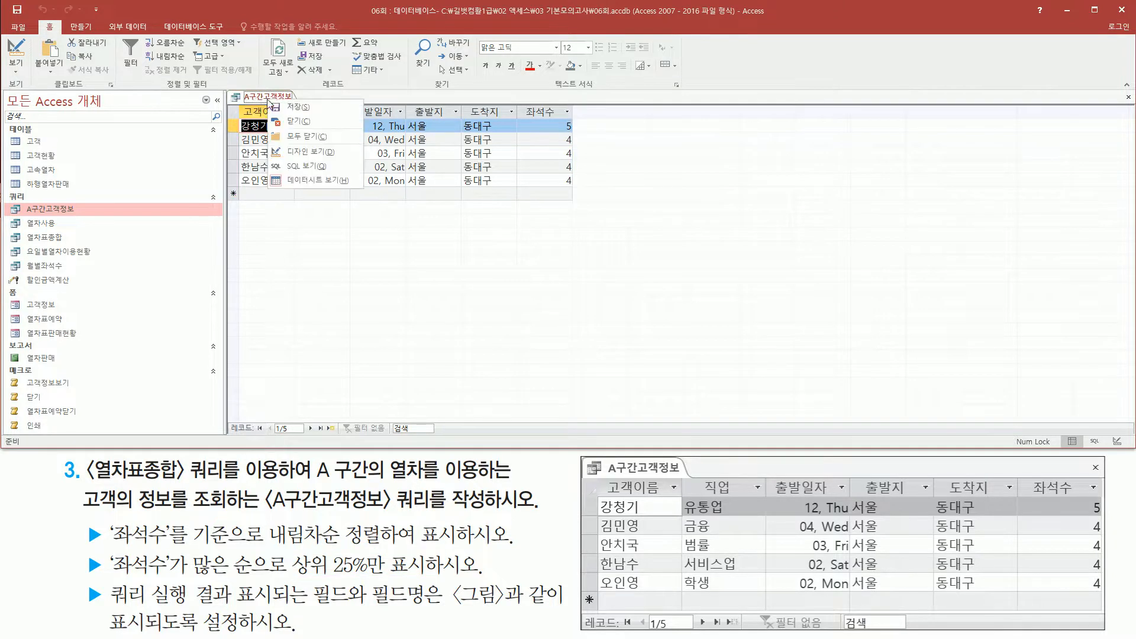
{"action": "left_click", "coordinate": [291, 123]}
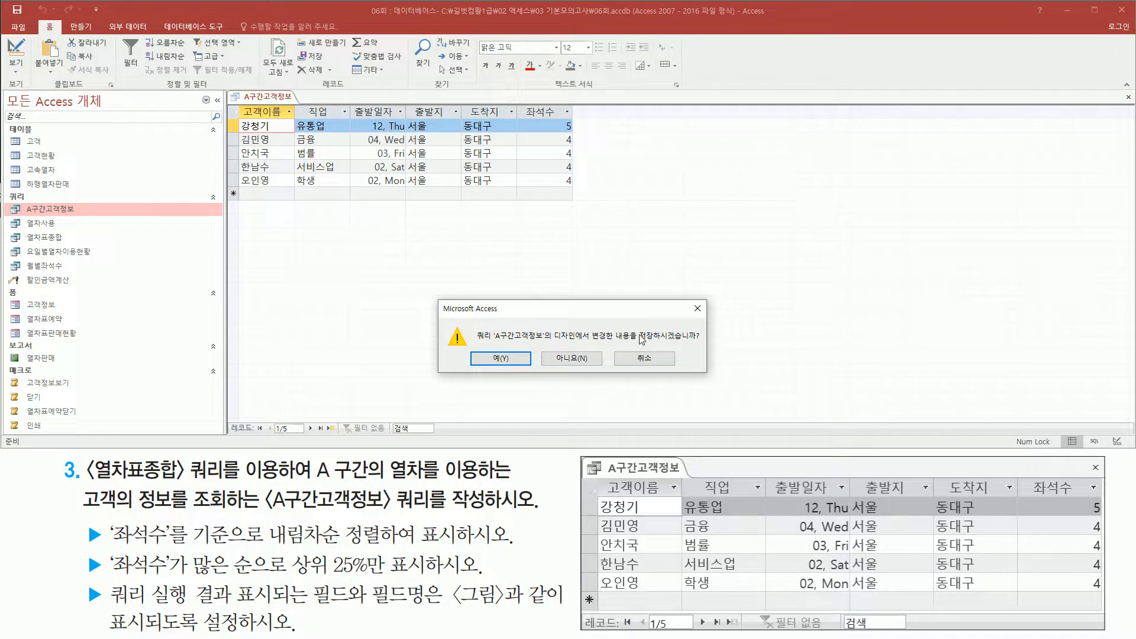
{"action": "left_click", "coordinate": [570, 362]}
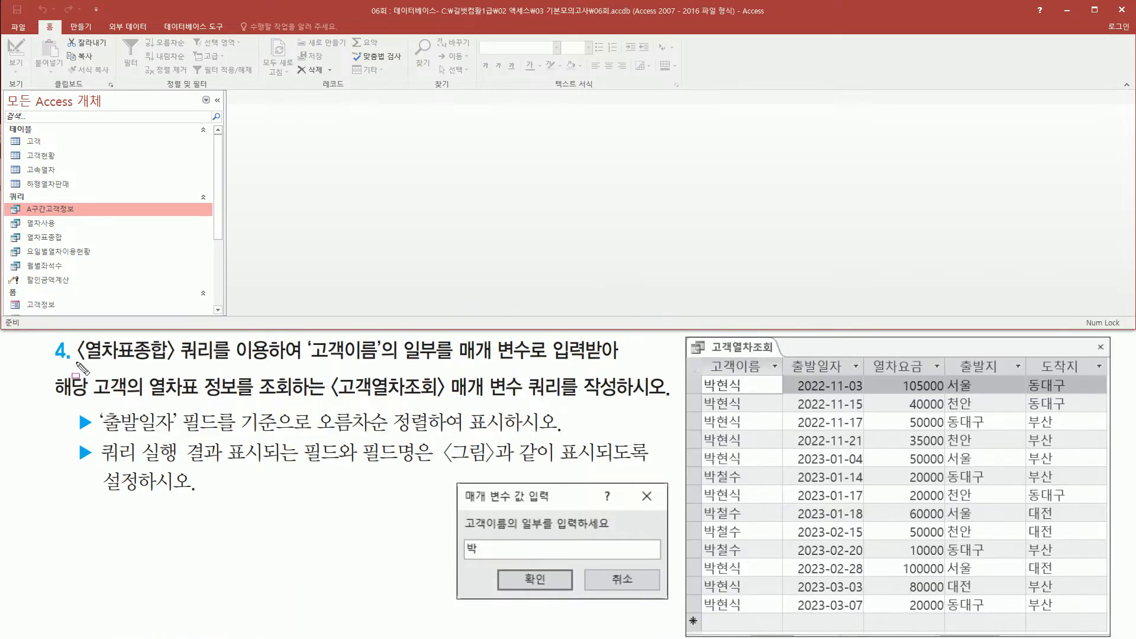
Read task 4's requirements for the 고객열차조회 parameter query, including its source query and the partial 고객이름 input.
{"action": "mouse_move", "coordinate": [73, 364]}
{"action": "left_mouse_down"}
{"action": "mouse_move", "coordinate": [234, 370]}
{"action": "mouse_move", "coordinate": [224, 334]}
{"action": "left_mouse_up"}
{"action": "left_click_drag", "start_coordinate": [303, 365], "coordinate": [385, 365]}
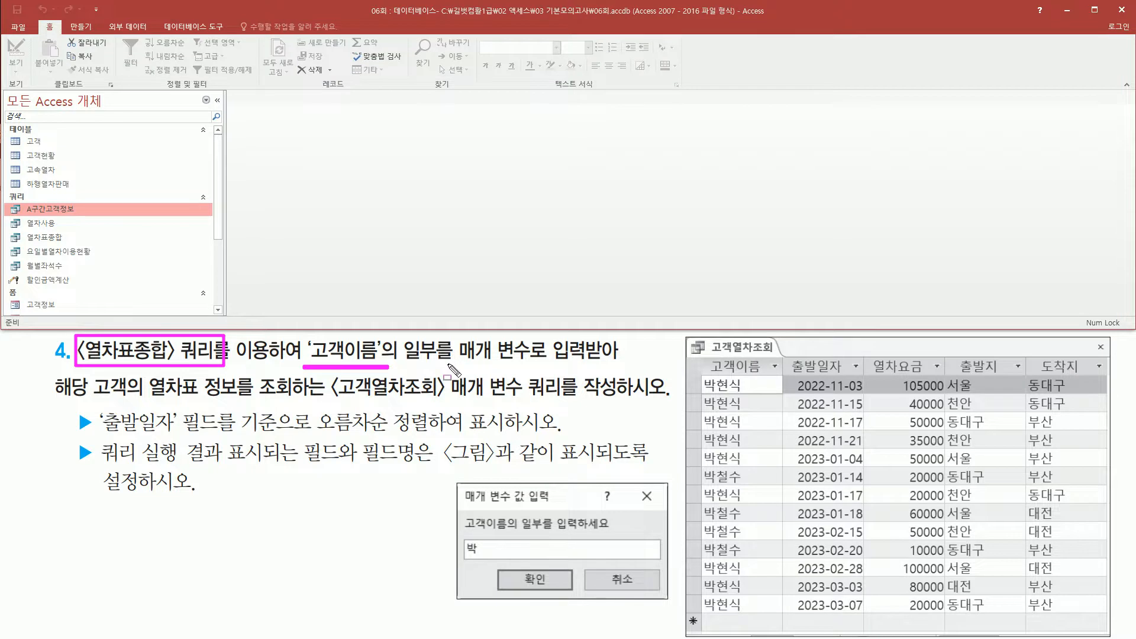
{"action": "left_click_drag", "start_coordinate": [458, 362], "coordinate": [619, 370]}
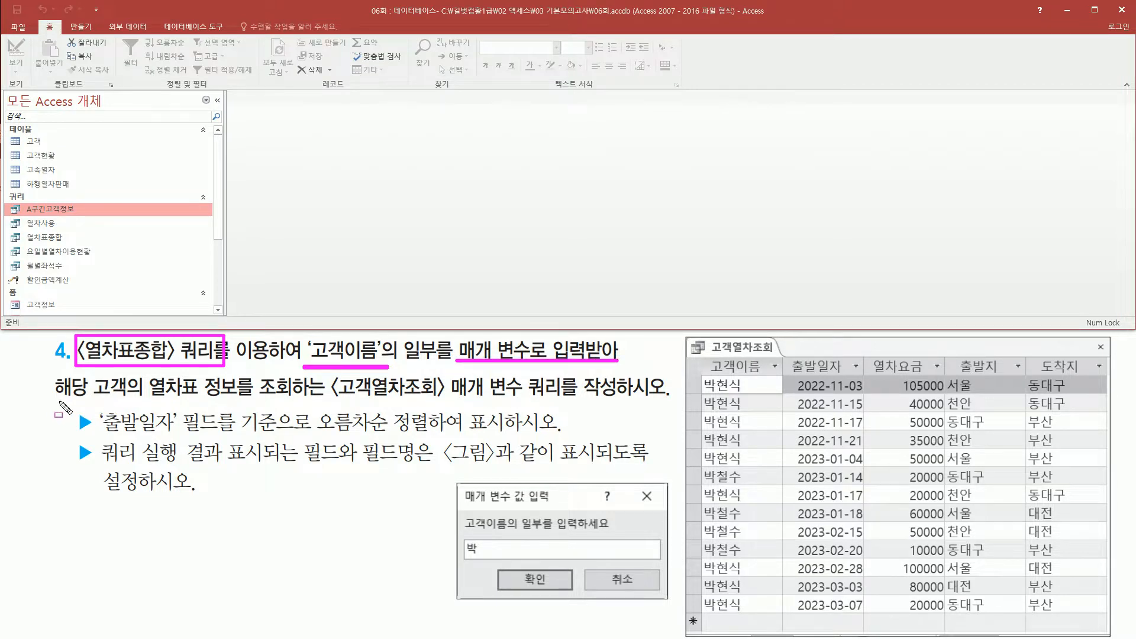
{"action": "left_click_drag", "start_coordinate": [54, 405], "coordinate": [626, 404]}
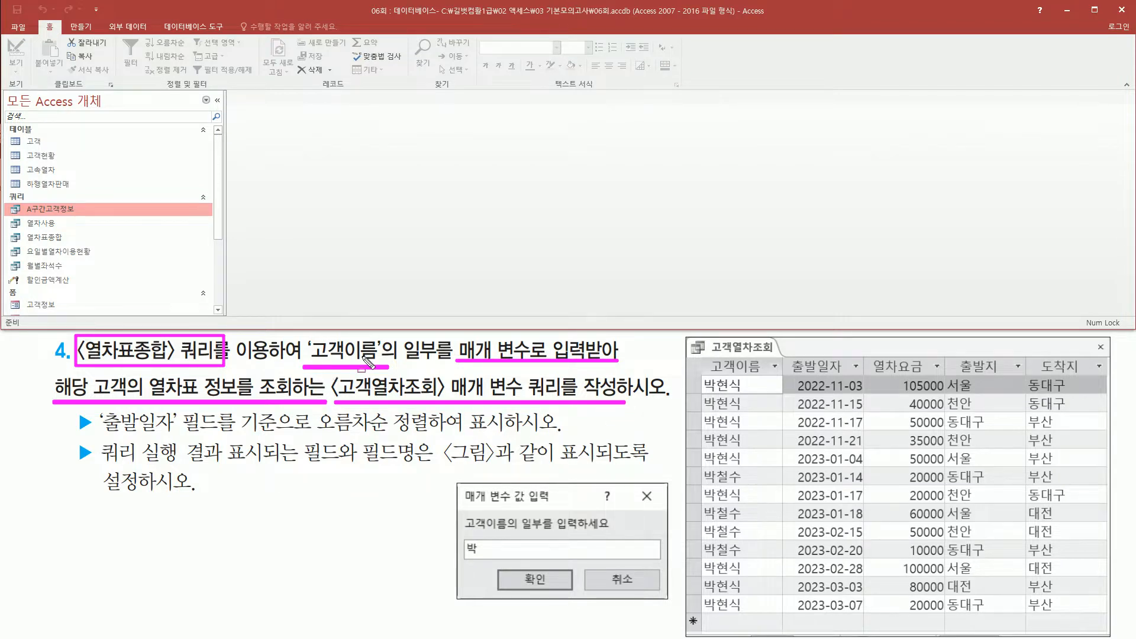
{"action": "key", "text": "Escape"}
{"action": "left_click_drag", "start_coordinate": [404, 340], "coordinate": [455, 363]}
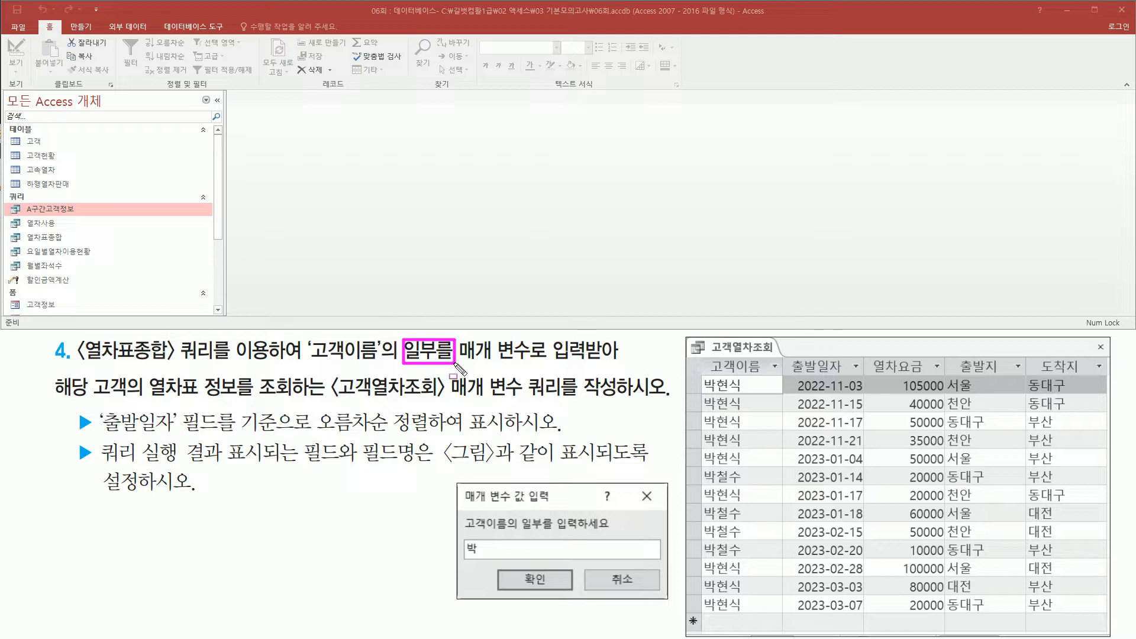
{"action": "key", "text": "Escape"}
Start a new query in design view.
{"action": "left_click", "coordinate": [78, 28]}
{"action": "key", "text": "ctrl+2"}
{"action": "left_click_drag", "start_coordinate": [66, 21], "coordinate": [96, 31]}
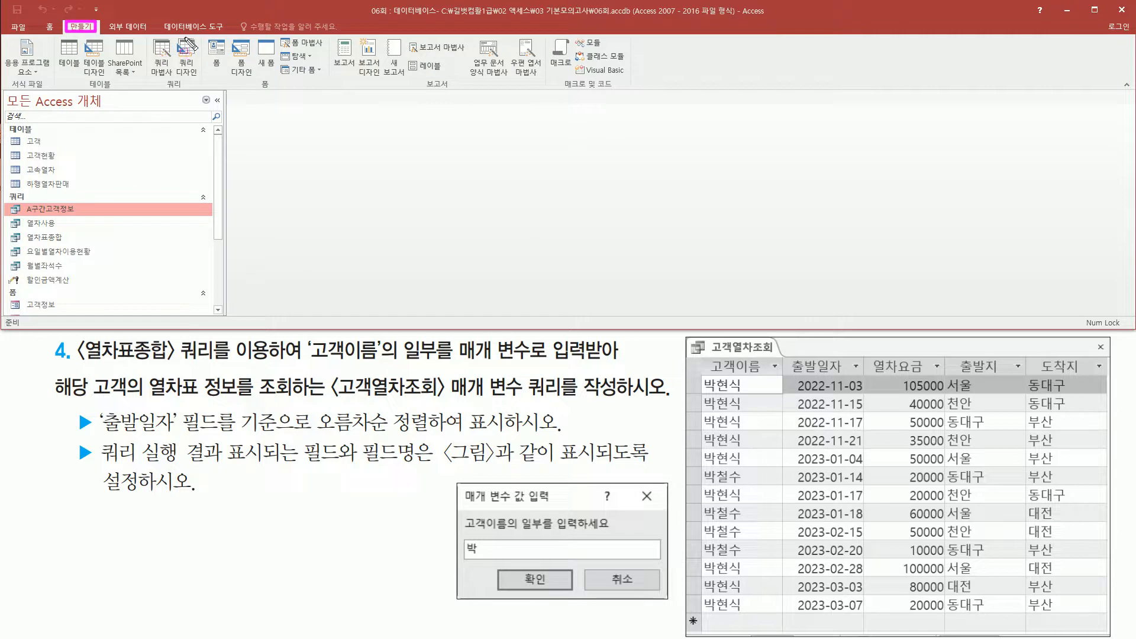
{"action": "left_click_drag", "start_coordinate": [170, 36], "coordinate": [205, 82]}
{"action": "key", "text": "Escape"}
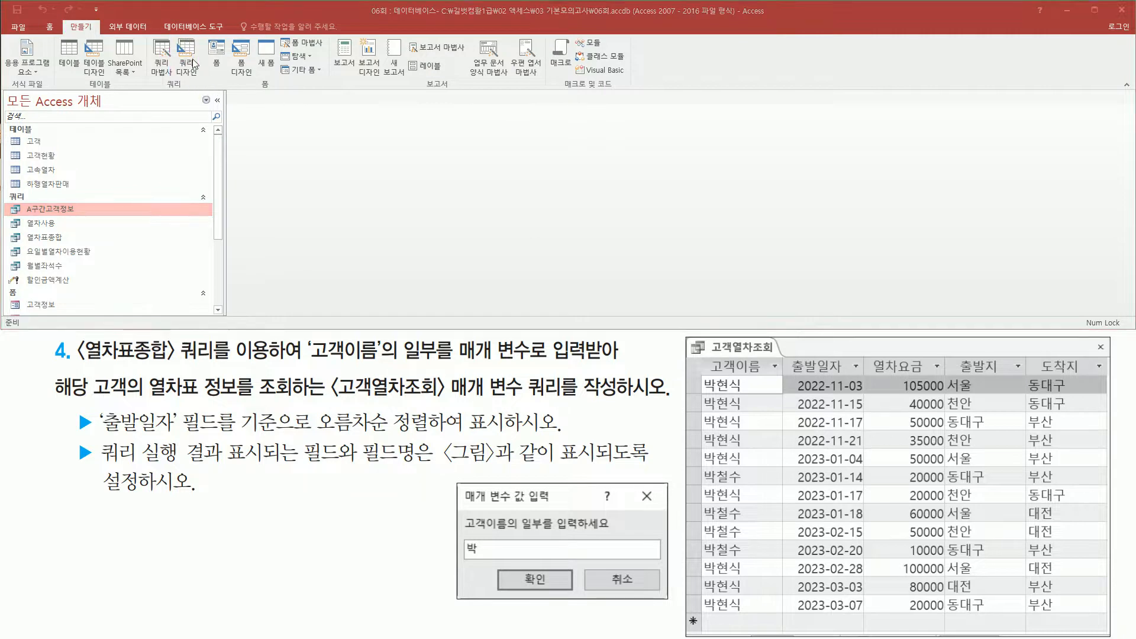
{"action": "left_click", "coordinate": [191, 57]}
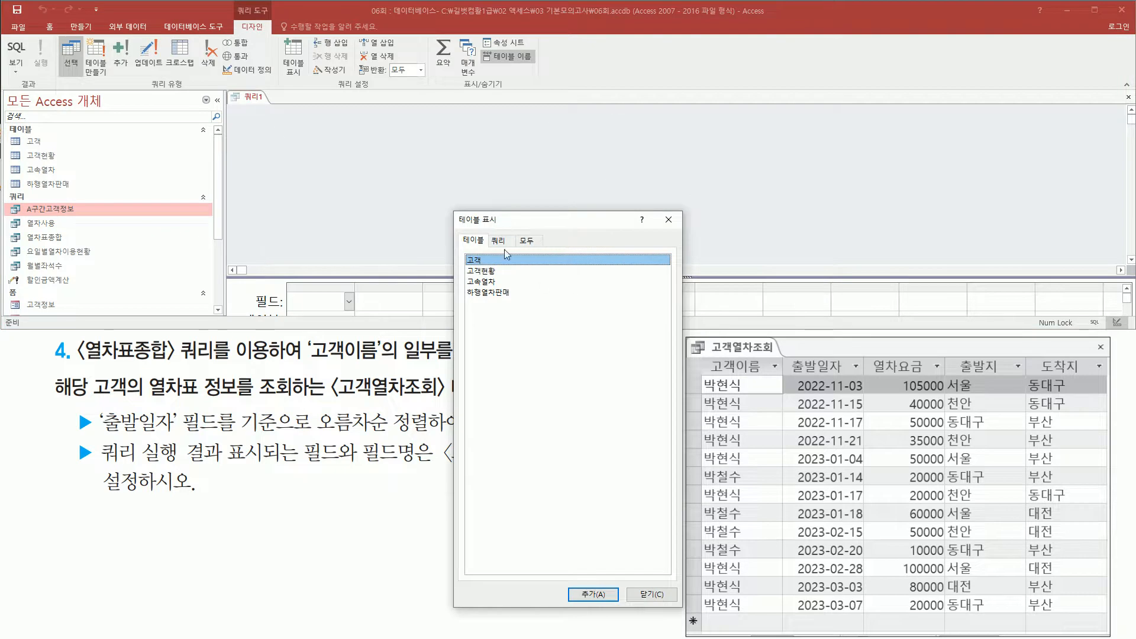
Add the 열차표종합 query as the new query's source and close the source selection dialog.
{"action": "left_click_drag", "start_coordinate": [78, 359], "coordinate": [218, 359]}
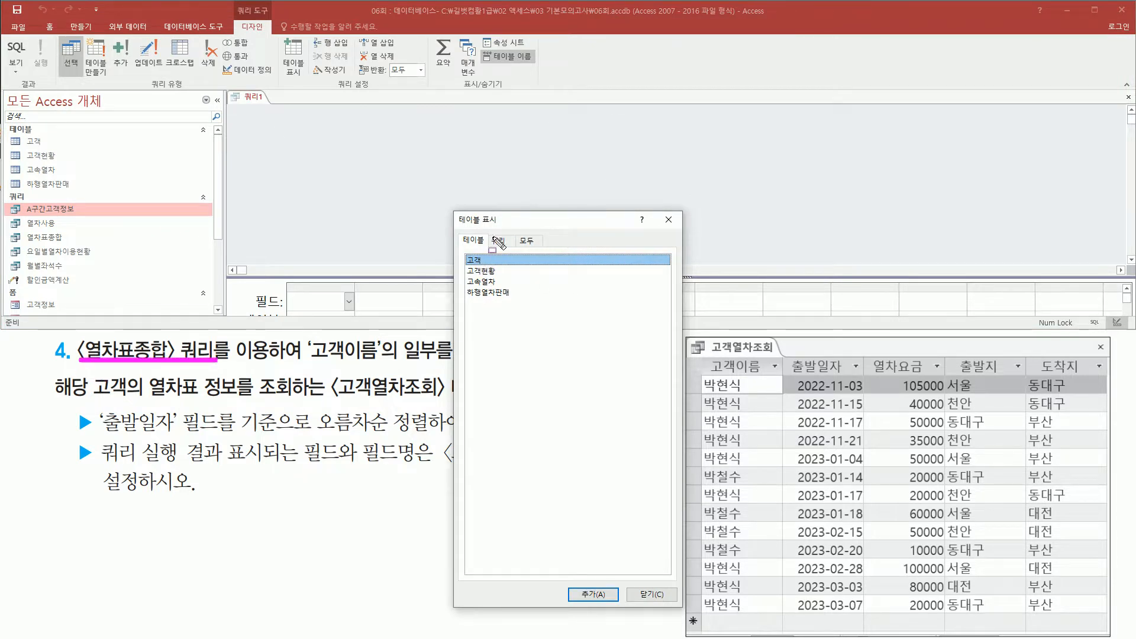
{"action": "left_click_drag", "start_coordinate": [489, 233], "coordinate": [511, 251]}
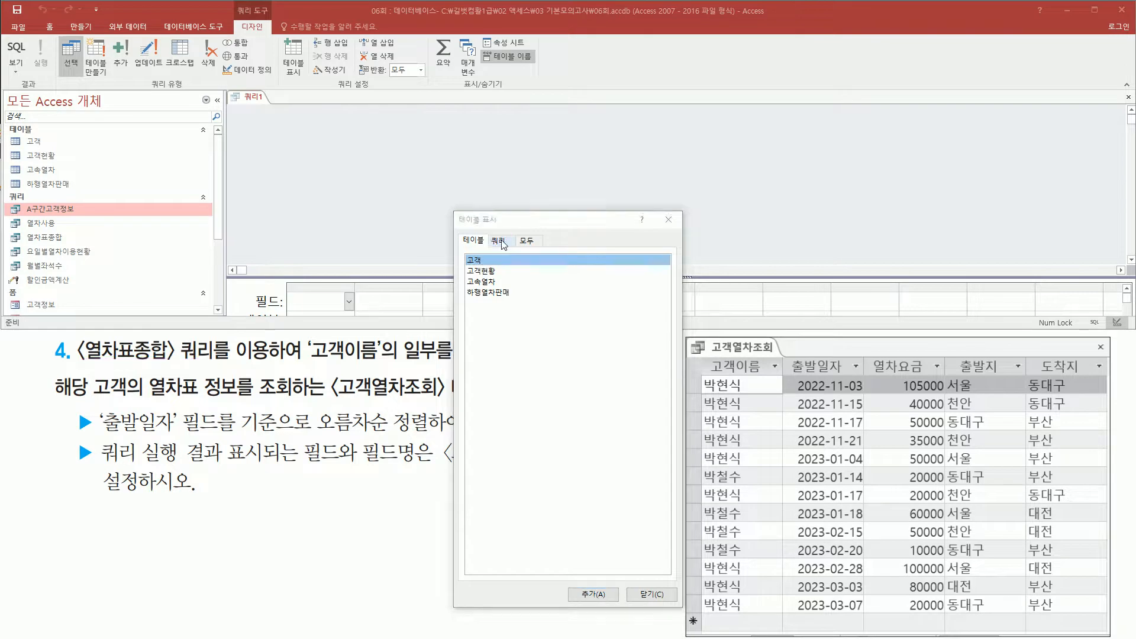
{"action": "left_click", "coordinate": [499, 241]}
{"action": "left_click_drag", "start_coordinate": [461, 265], "coordinate": [512, 279]}
{"action": "key", "text": "Escape"}
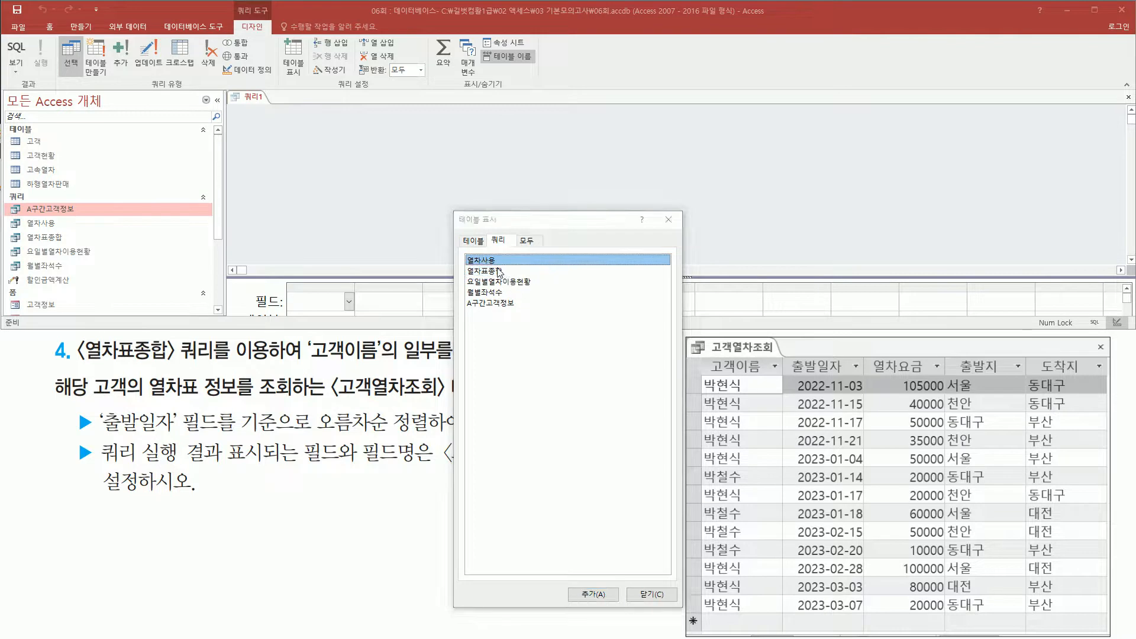
{"action": "left_click", "coordinate": [499, 271]}
{"action": "double_click", "coordinate": [491, 274]}
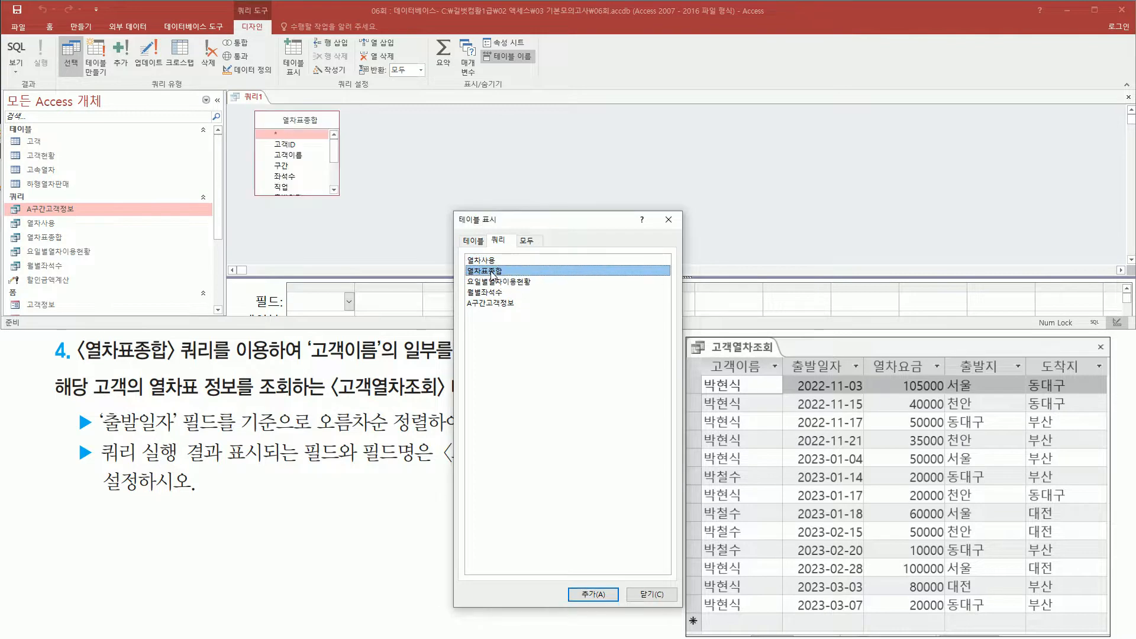
{"action": "key", "text": "ctrl+2"}
{"action": "mouse_move", "coordinate": [246, 105]}
{"action": "left_mouse_down"}
{"action": "mouse_move", "coordinate": [275, 159]}
{"action": "mouse_move", "coordinate": [345, 204]}
{"action": "left_mouse_up"}
{"action": "left_click_drag", "start_coordinate": [664, 210], "coordinate": [679, 231]}
{"action": "key", "text": "Escape"}
{"action": "left_click", "coordinate": [669, 220]}
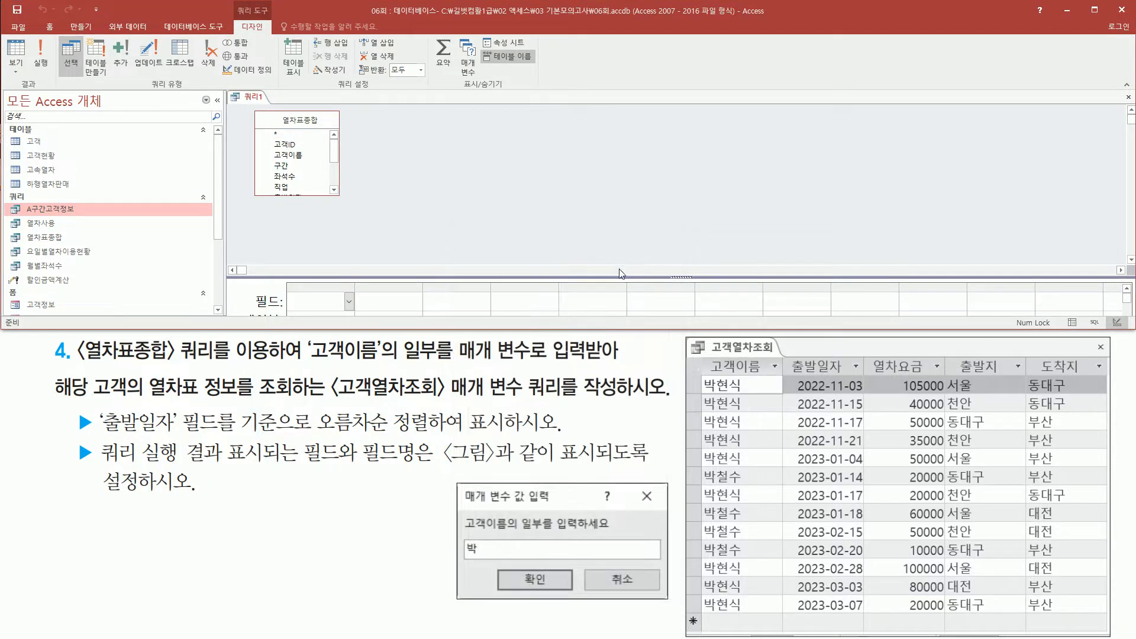
Add the fields 고객이름, 출발일자, 열차요금, 출발지 and 도착지 from 열차표종합 to the design grid, matching the sample result's columns.
{"action": "left_click_drag", "start_coordinate": [616, 275], "coordinate": [613, 217]}
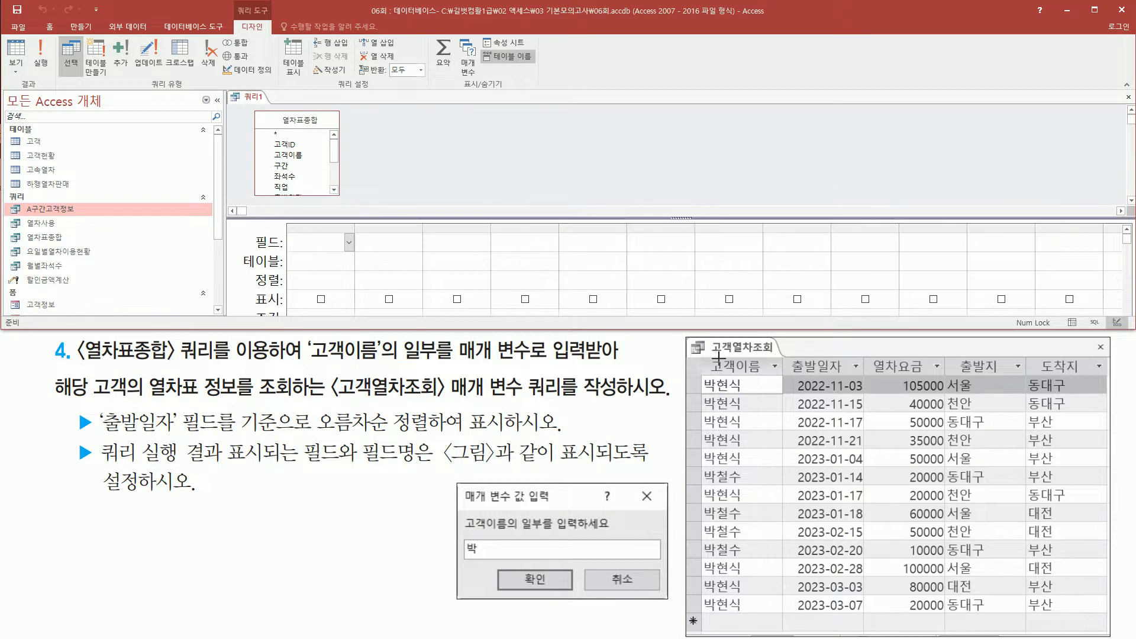
{"action": "mouse_move", "coordinate": [705, 353]}
{"action": "left_mouse_down"}
{"action": "mouse_move", "coordinate": [768, 386]}
{"action": "mouse_move", "coordinate": [1098, 378]}
{"action": "left_mouse_up"}
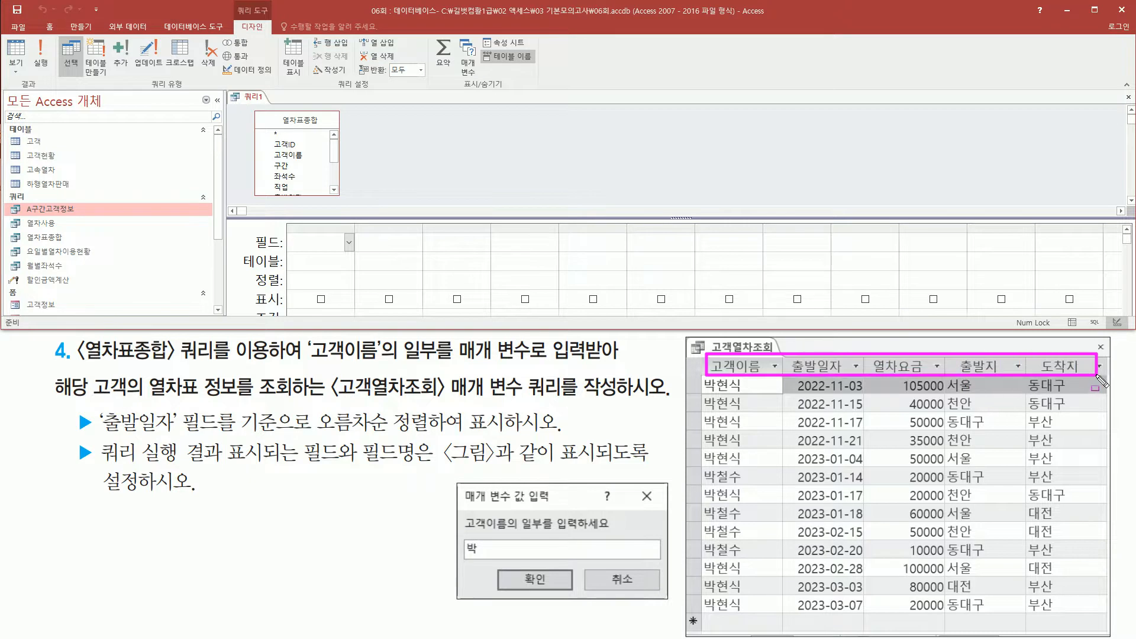
{"action": "key", "text": "Escape"}
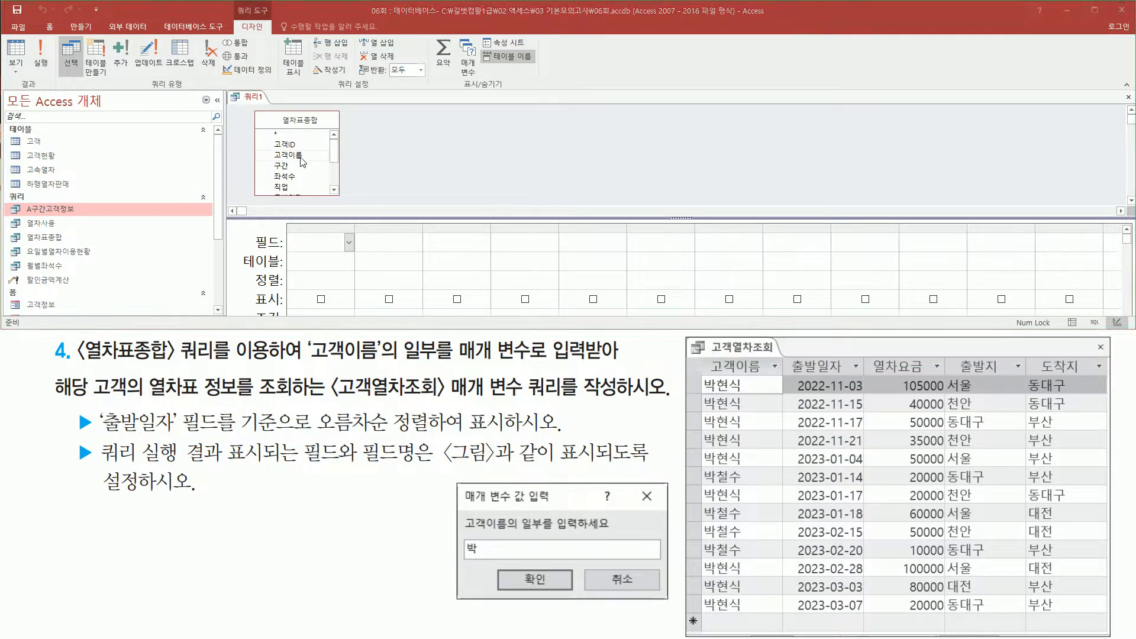
{"action": "left_click", "coordinate": [300, 157]}
{"action": "double_click", "coordinate": [301, 156]}
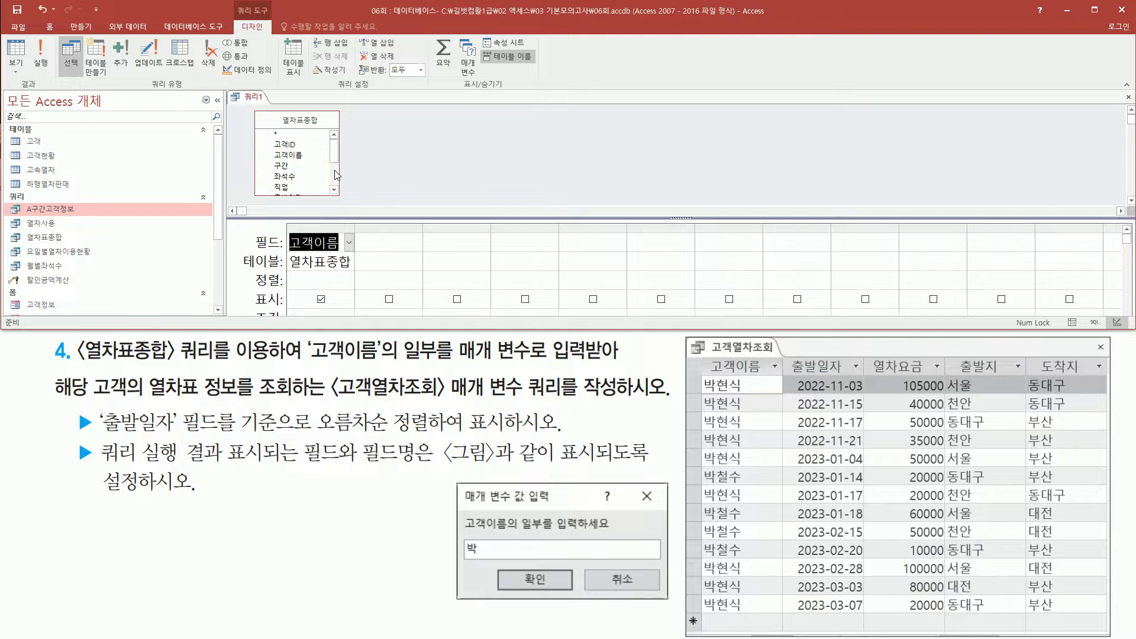
{"action": "scroll", "coordinate": [336, 175], "scroll_direction": "down", "scroll_amount": 2}
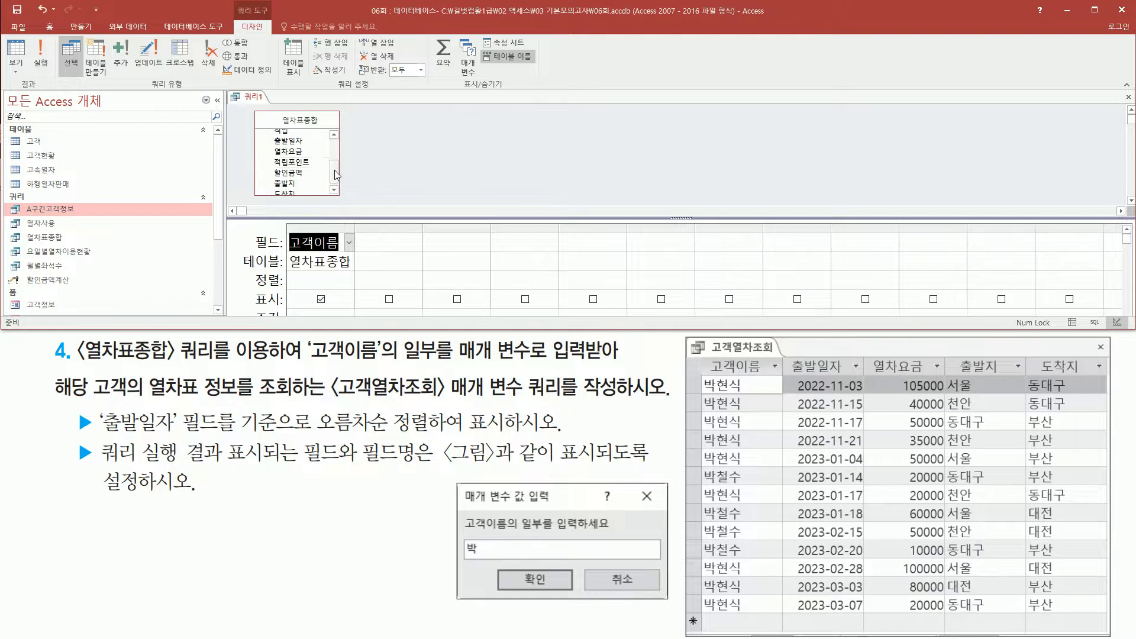
{"action": "left_click", "coordinate": [295, 144]}
{"action": "double_click", "coordinate": [296, 141]}
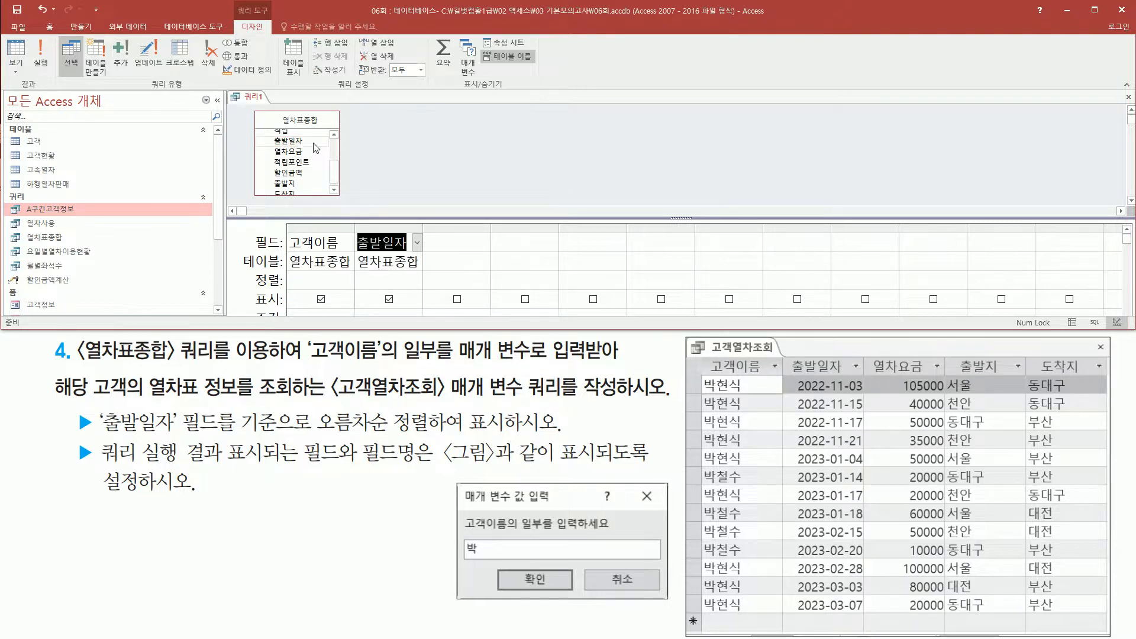
{"action": "left_click", "coordinate": [298, 152]}
{"action": "double_click", "coordinate": [297, 152]}
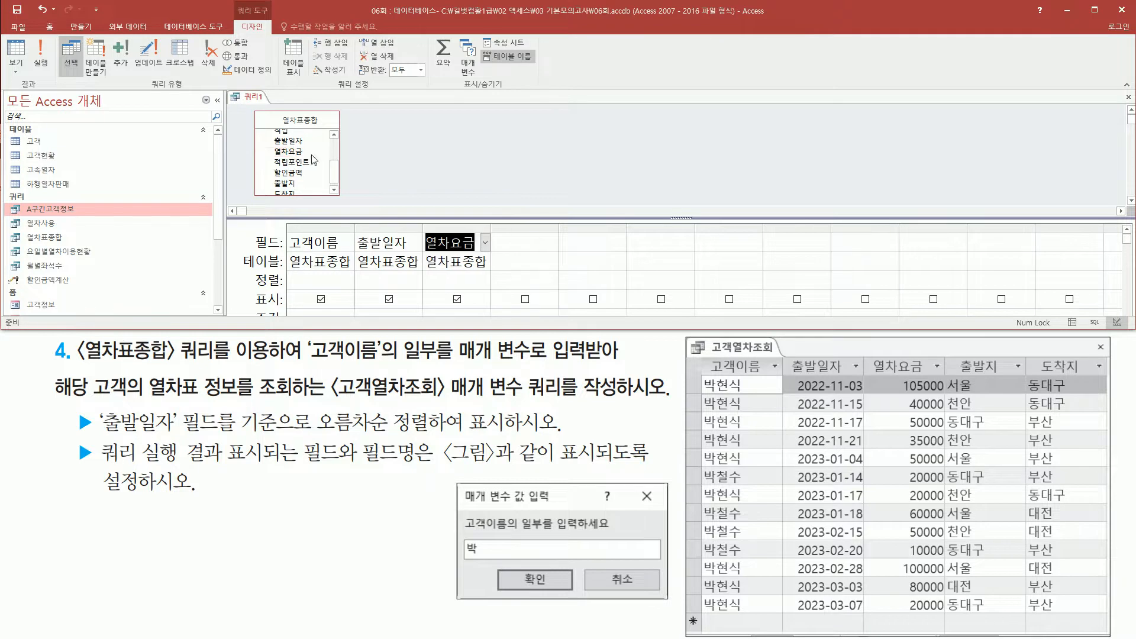
{"action": "left_click", "coordinate": [290, 186]}
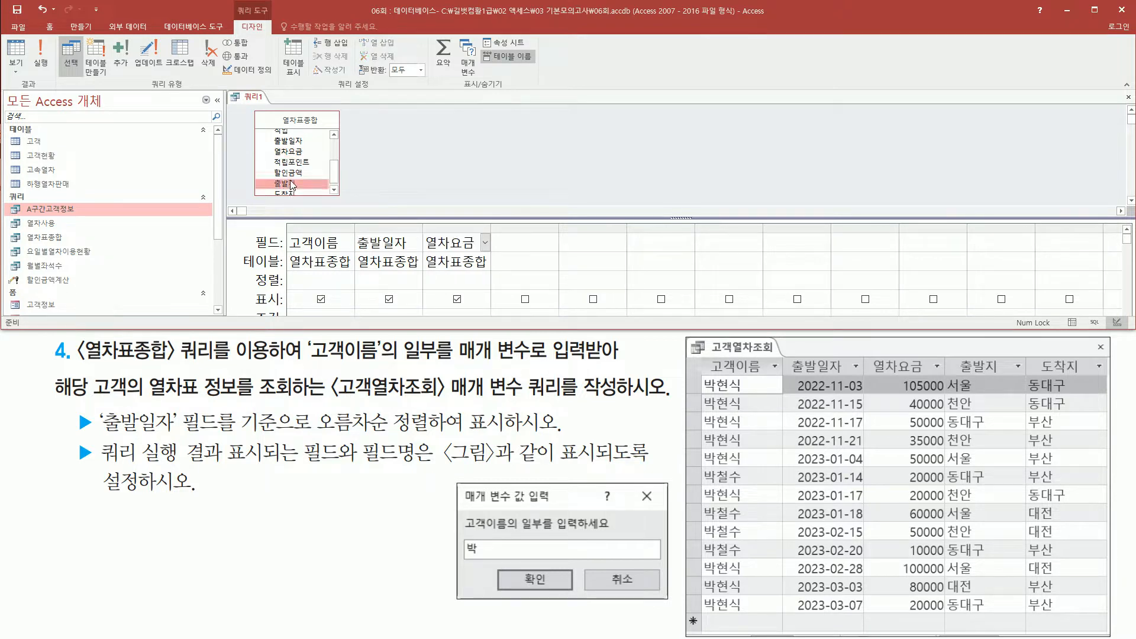
{"action": "double_click", "coordinate": [290, 185]}
{"action": "scroll", "coordinate": [296, 178], "scroll_direction": "down", "scroll_amount": 1}
{"action": "double_click", "coordinate": [296, 189]}
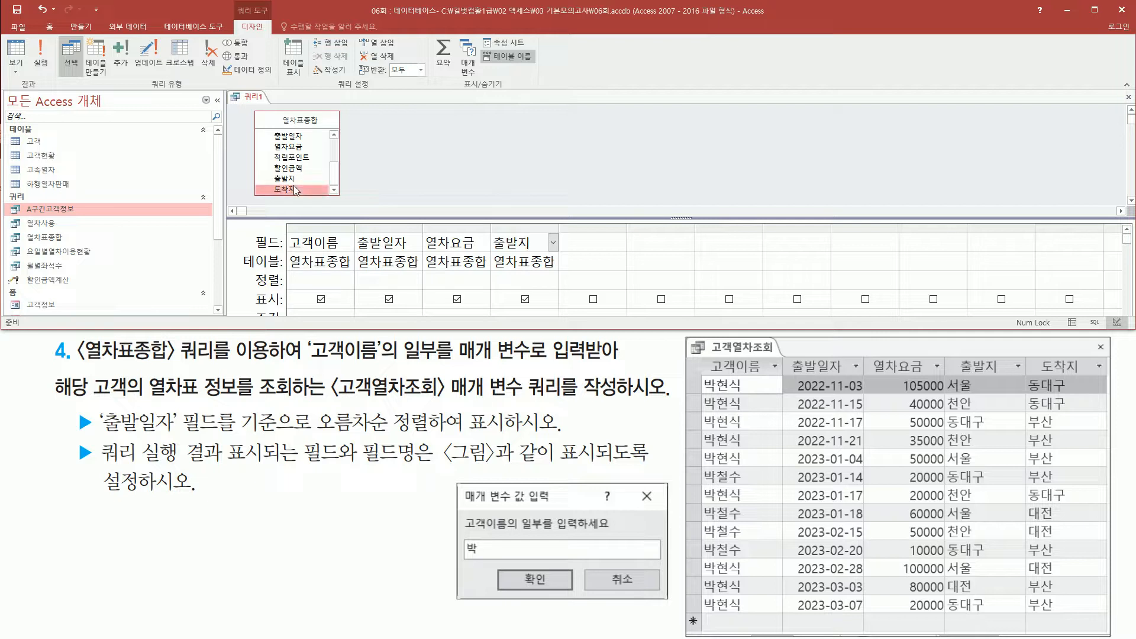
{"action": "mouse_move", "coordinate": [286, 224]}
{"action": "left_mouse_down"}
{"action": "mouse_move", "coordinate": [648, 285]}
{"action": "mouse_move", "coordinate": [632, 276]}
{"action": "left_mouse_up"}
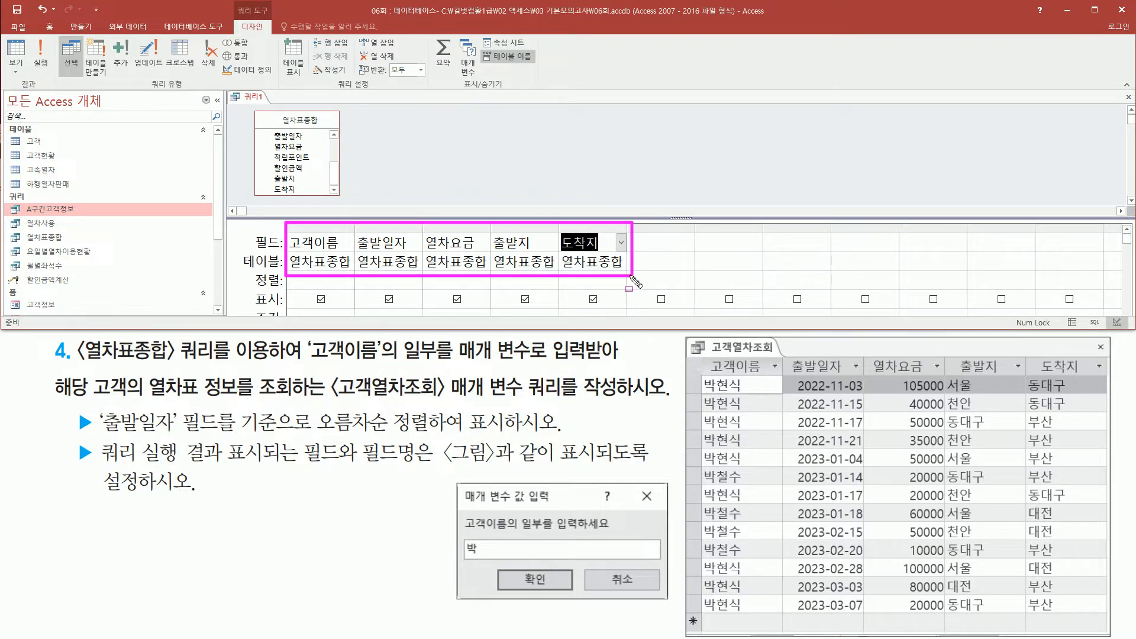
Reread the 고객이름 parameter requirement and the prompt wording in the sample parameter dialog.
{"action": "left_click_drag", "start_coordinate": [309, 359], "coordinate": [379, 359]}
{"action": "left_click_drag", "start_coordinate": [449, 362], "coordinate": [636, 363]}
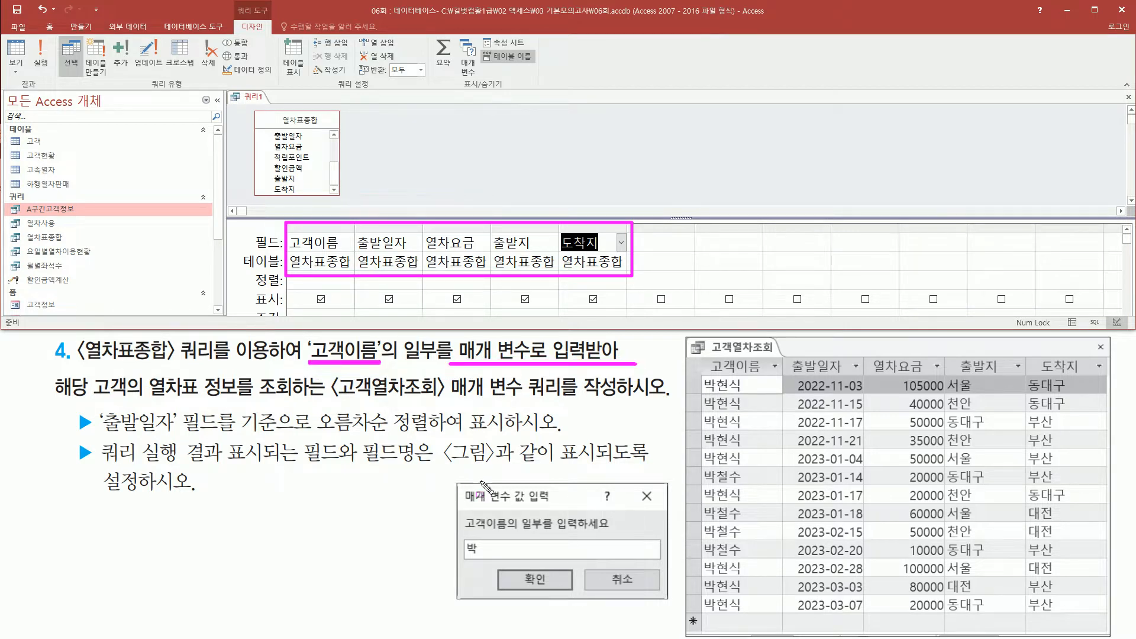
{"action": "mouse_move", "coordinate": [456, 484]}
{"action": "left_mouse_down"}
{"action": "mouse_move", "coordinate": [484, 577]}
{"action": "mouse_move", "coordinate": [670, 601]}
{"action": "left_mouse_up"}
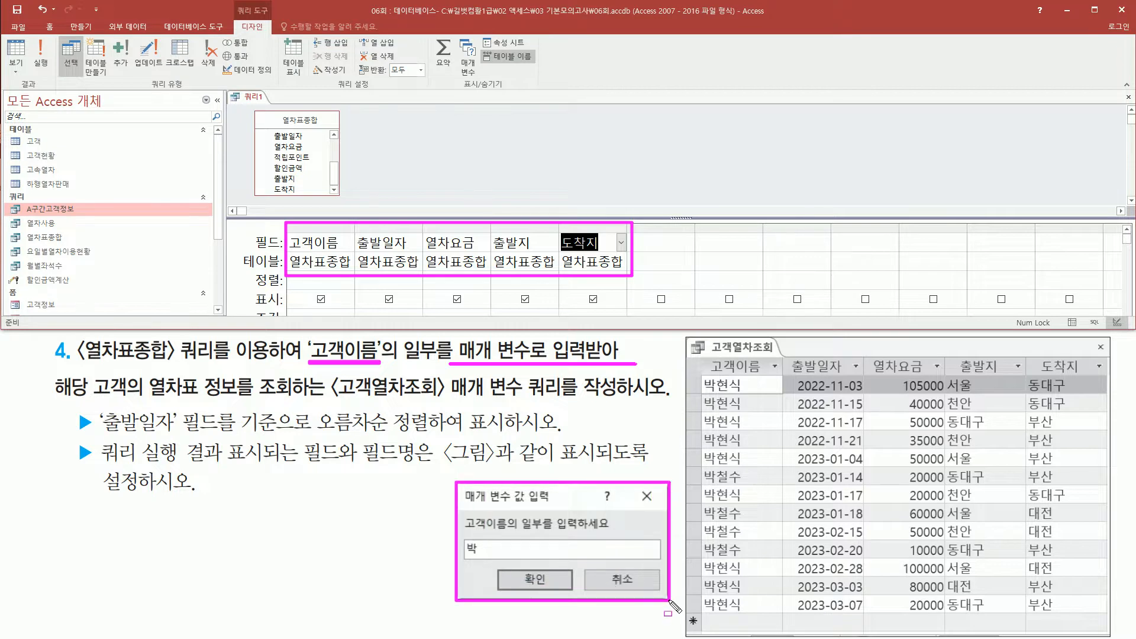
{"action": "left_click_drag", "start_coordinate": [461, 514], "coordinate": [621, 534]}
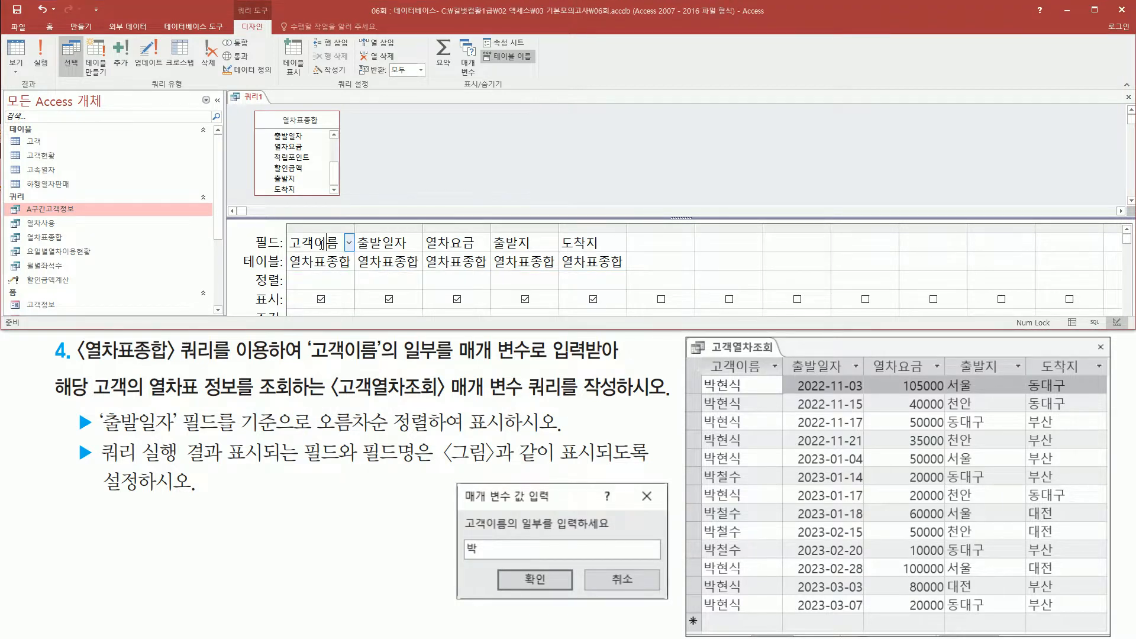
Enter the parameter criterion [고객이름의 일부를 입력하세요] for the 고객이름 field and widen its column to show the whole text.
{"action": "left_click_drag", "start_coordinate": [283, 234], "coordinate": [352, 261]}
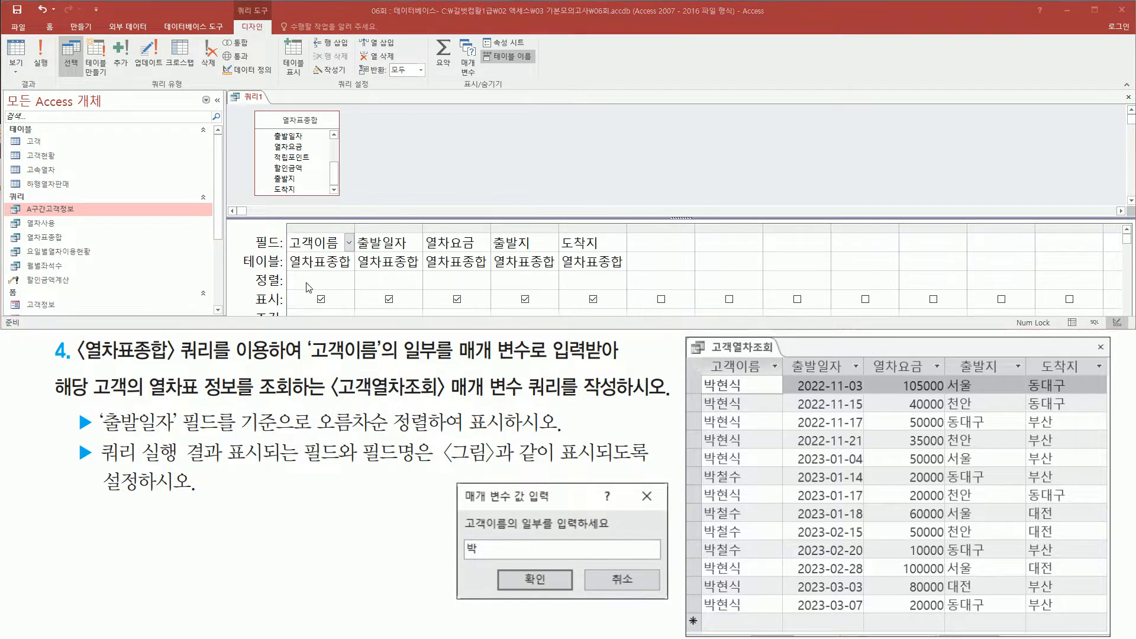
{"action": "left_click_drag", "start_coordinate": [379, 329], "coordinate": [377, 338]}
{"action": "left_click", "coordinate": [314, 314]}
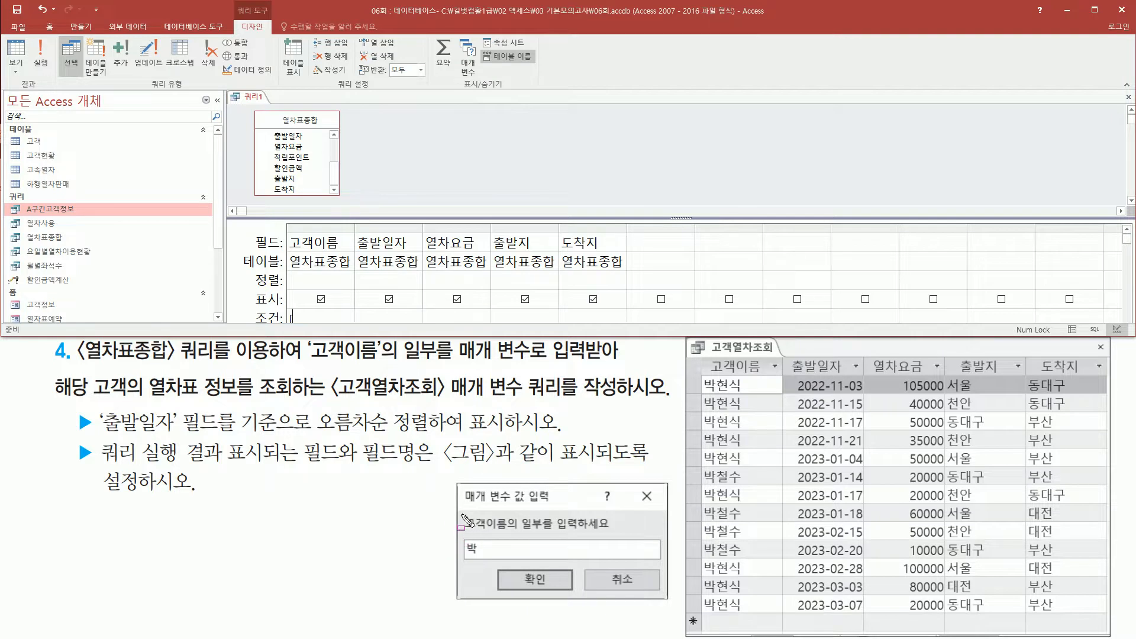
{"action": "left_click_drag", "start_coordinate": [462, 515], "coordinate": [617, 534]}
{"action": "key", "text": "Escape"}
{"action": "left_click", "coordinate": [312, 316]}
{"action": "type", "text": "[고객이름"}
{"action": "type", "text": "의 일부"}
{"action": "type", "text": "를 입력ㅎ"}
{"action": "type", "text": "하세요"}
{"action": "left_click_drag", "start_coordinate": [355, 228], "coordinate": [495, 229]}
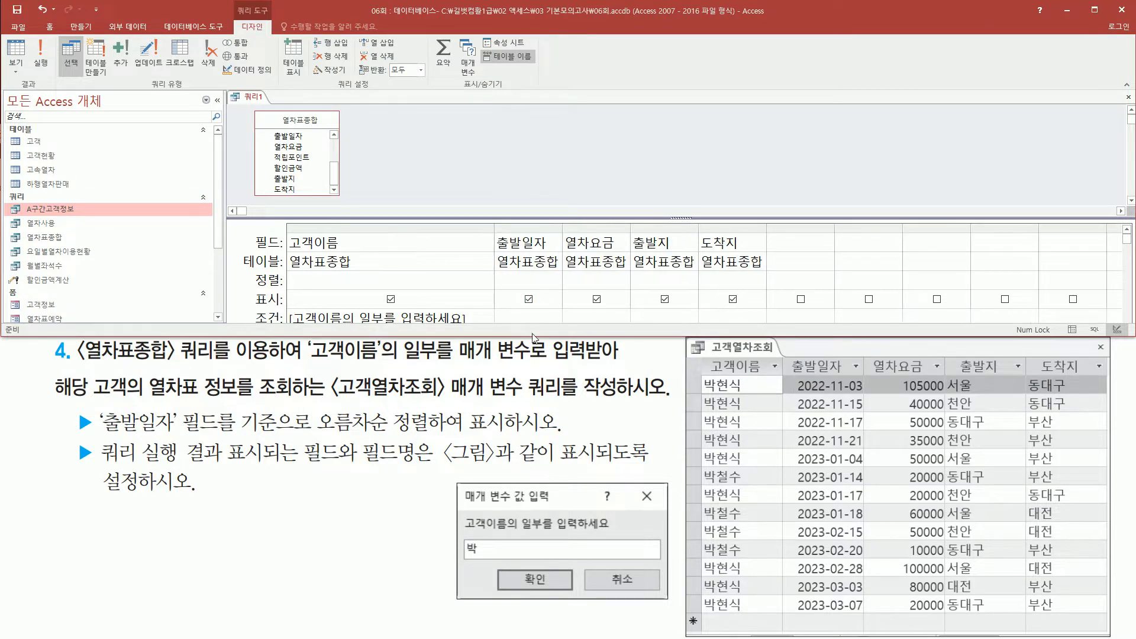
Compare the 고객이름 criterion with the partial-name parameter requirement and the entry in the sample parameter dialog.
{"action": "left_click_drag", "start_coordinate": [533, 338], "coordinate": [537, 372]}
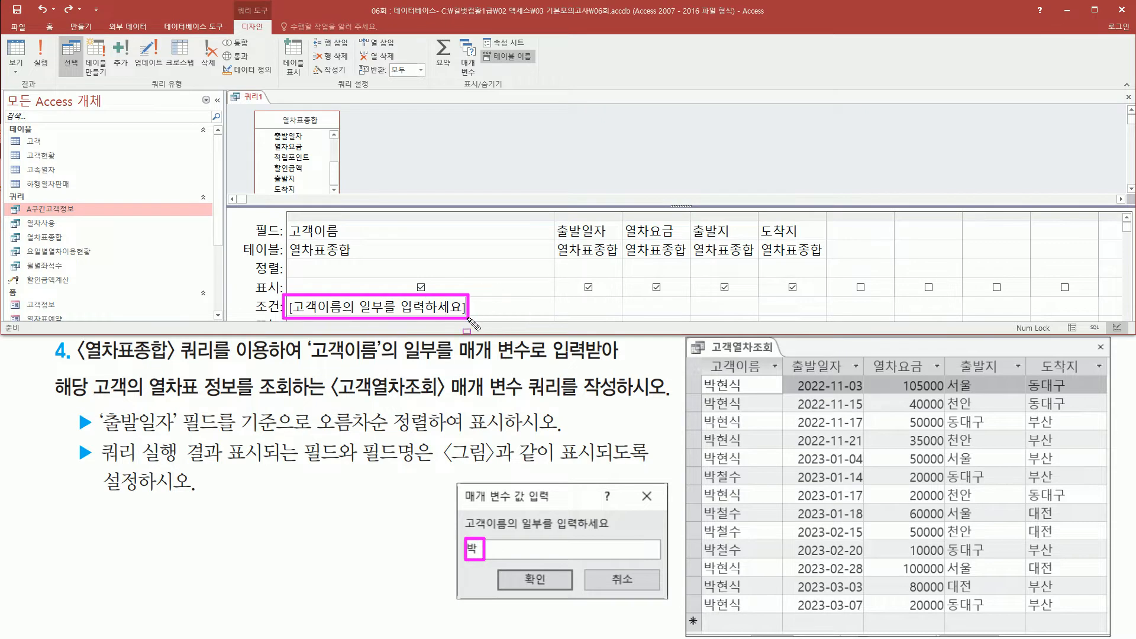
{"action": "left_click_drag", "start_coordinate": [399, 357], "coordinate": [531, 358]}
{"action": "left_click_drag", "start_coordinate": [461, 535], "coordinate": [490, 567]}
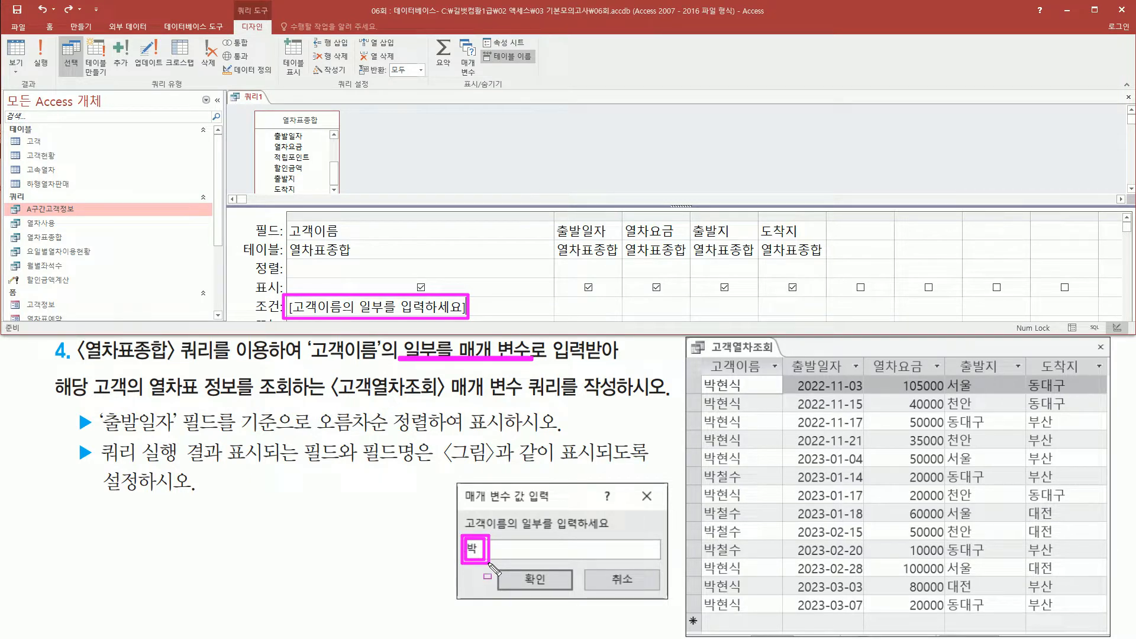
{"action": "key", "text": "Escape"}
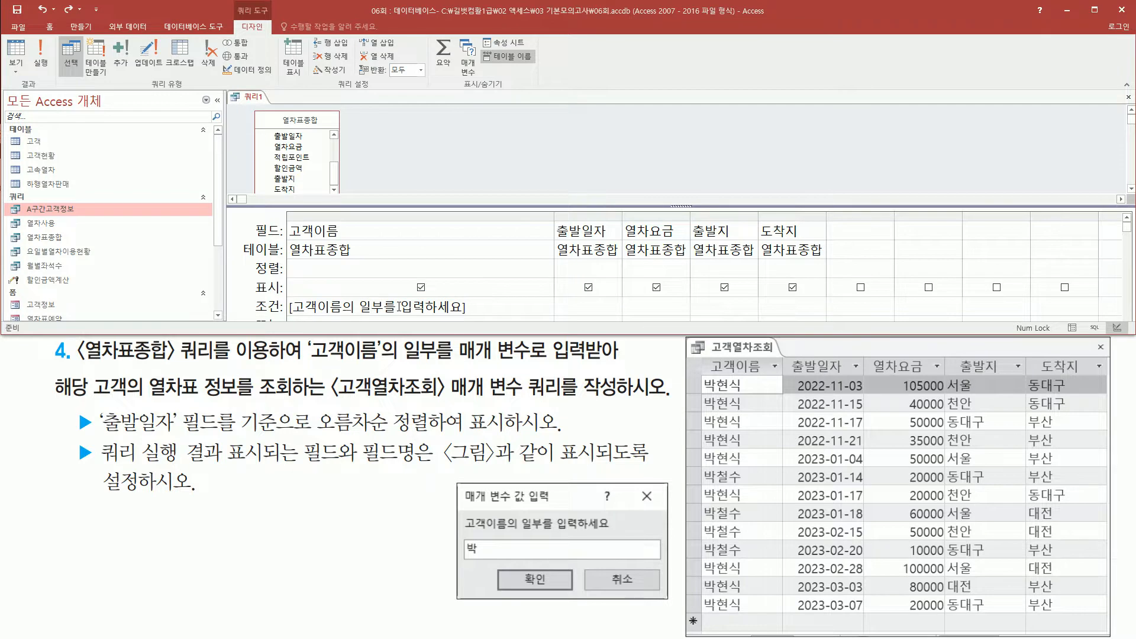
Change the 고객이름 criterion to like "*" & [고객이름의 일부를 입력하세요] & "*" and widen the column to fit the expression.
{"action": "key", "text": "Home"}
{"action": "type", "text": "like"}
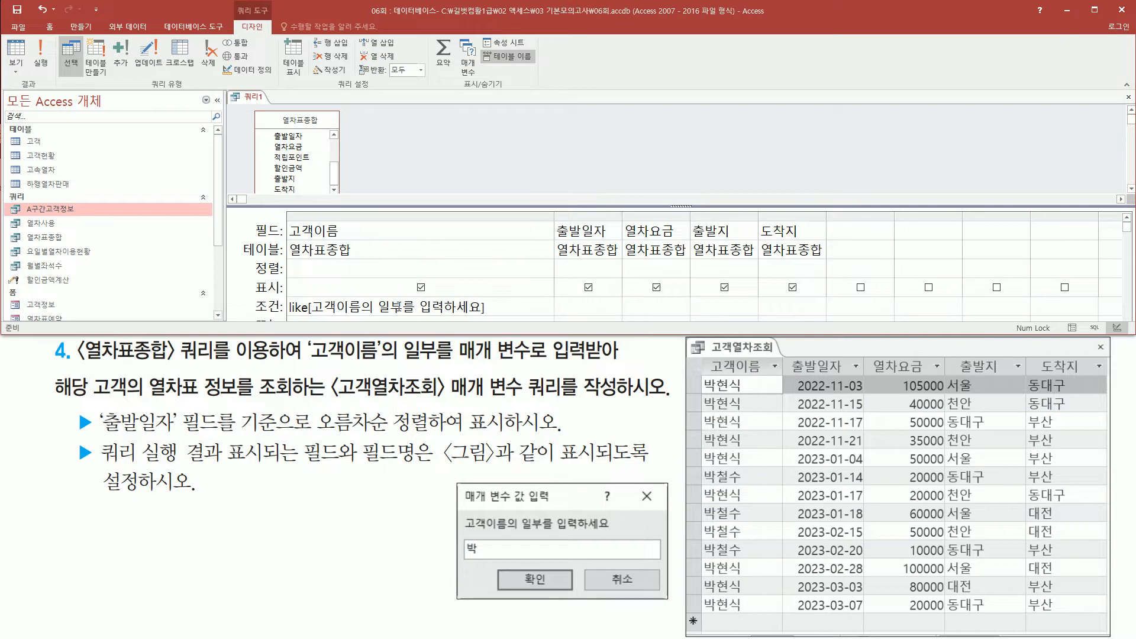
{"action": "type", "text": " \"*\""}
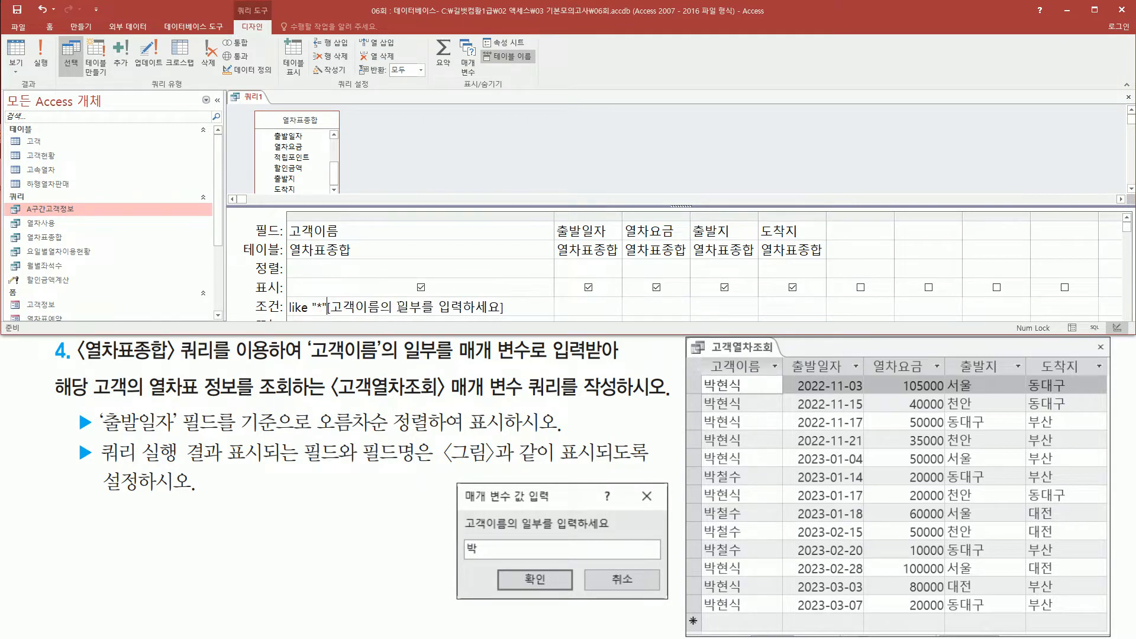
{"action": "type", "text": " &"}
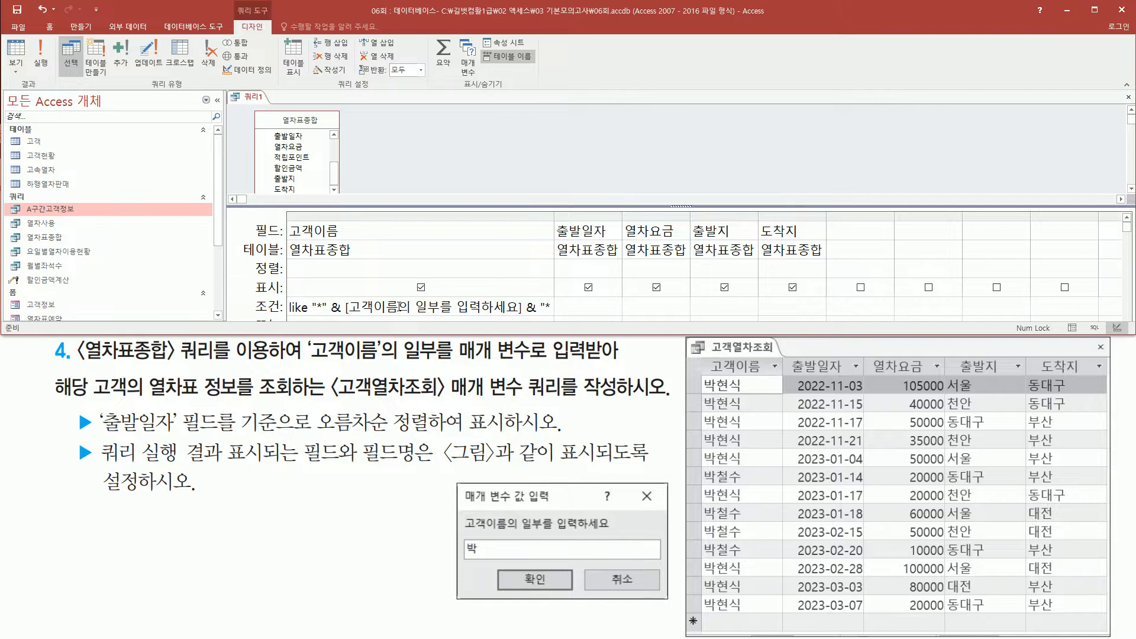
{"action": "key", "text": "End"}
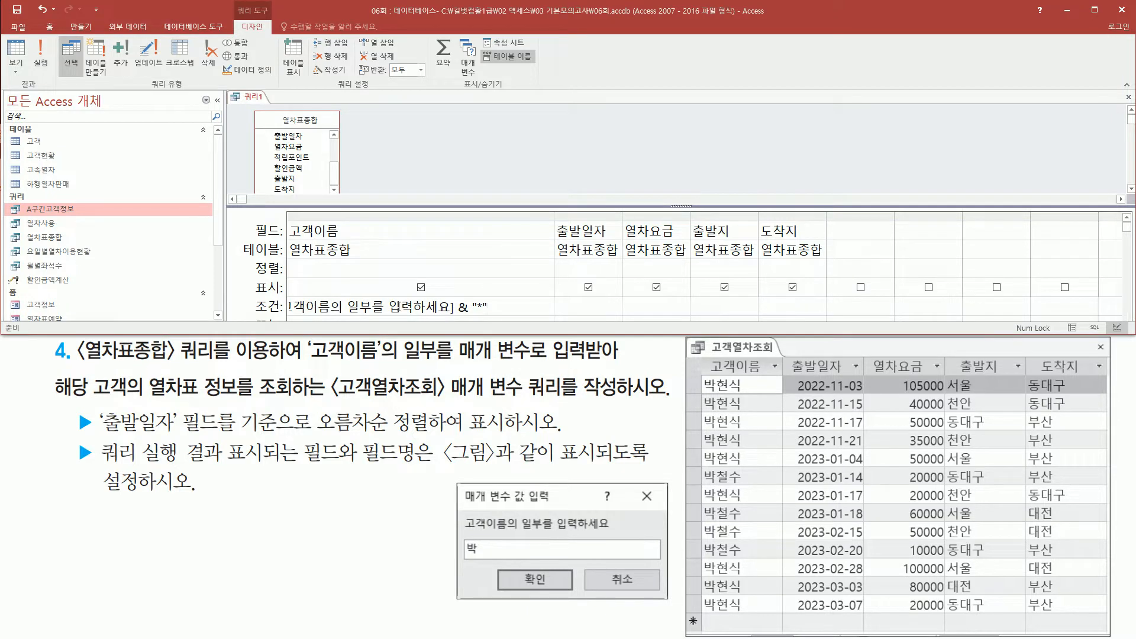
{"action": "left_click_drag", "start_coordinate": [621, 216], "coordinate": [586, 223]}
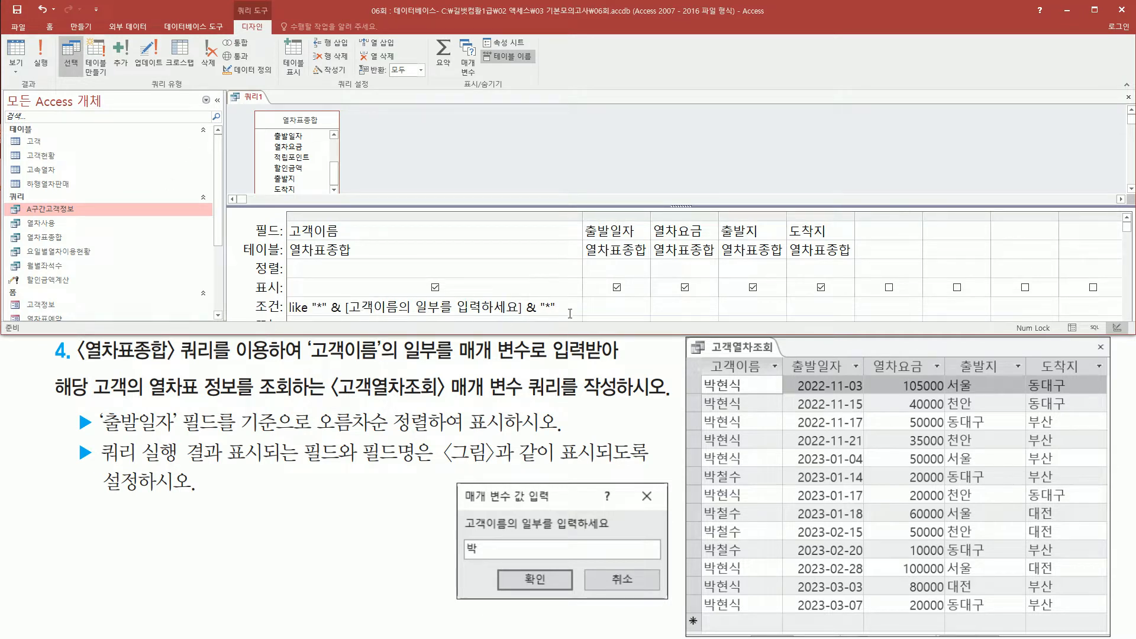
{"action": "left_click_drag", "start_coordinate": [286, 319], "coordinate": [309, 318]}
{"action": "left_click_drag", "start_coordinate": [346, 315], "coordinate": [520, 314]}
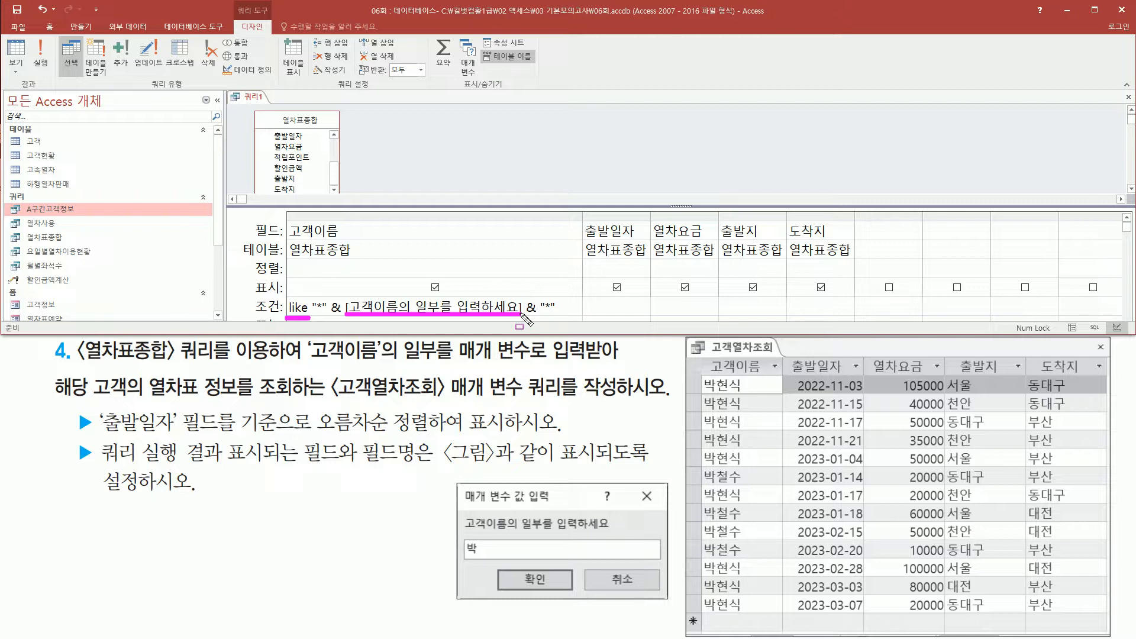
{"action": "left_click_drag", "start_coordinate": [316, 309], "coordinate": [322, 311]}
{"action": "left_click_drag", "start_coordinate": [543, 308], "coordinate": [549, 311]}
Set the sort order of the 출발일자 field to ascending (오름차순), as the first bullet of task 4 requires.
{"action": "mouse_move", "coordinate": [95, 404]}
{"action": "left_mouse_down"}
{"action": "mouse_move", "coordinate": [128, 435]}
{"action": "mouse_move", "coordinate": [242, 436]}
{"action": "left_mouse_up"}
{"action": "left_click_drag", "start_coordinate": [312, 443], "coordinate": [505, 441]}
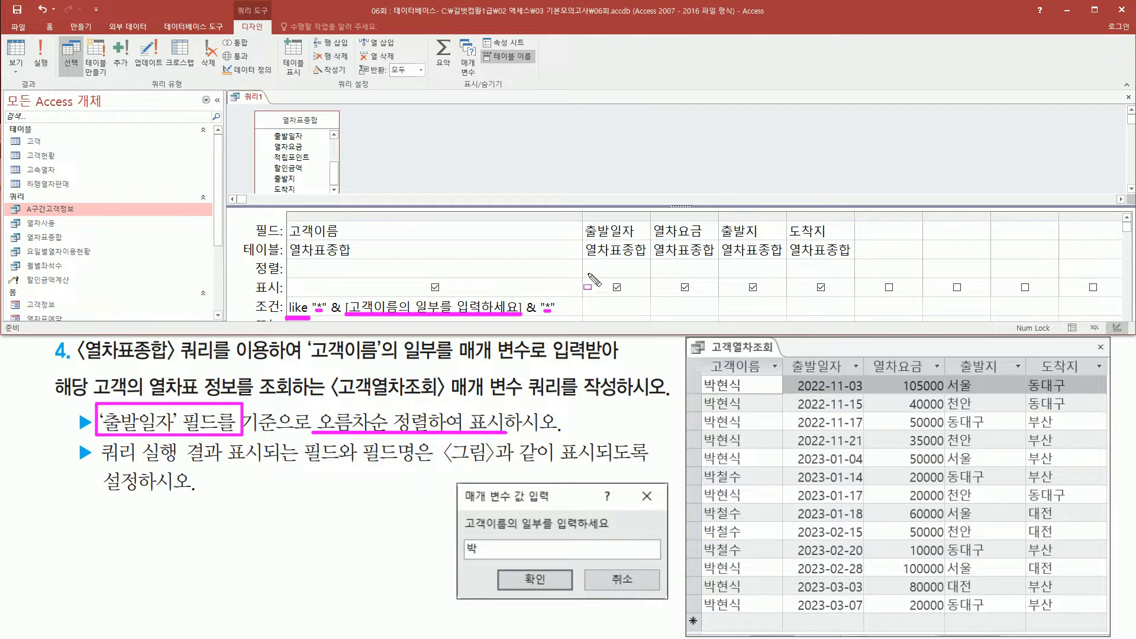
{"action": "mouse_move", "coordinate": [585, 216]}
{"action": "left_mouse_down"}
{"action": "mouse_move", "coordinate": [639, 239]}
{"action": "mouse_move", "coordinate": [647, 281]}
{"action": "left_mouse_up"}
{"action": "key", "text": "Escape"}
{"action": "left_click", "coordinate": [639, 270]}
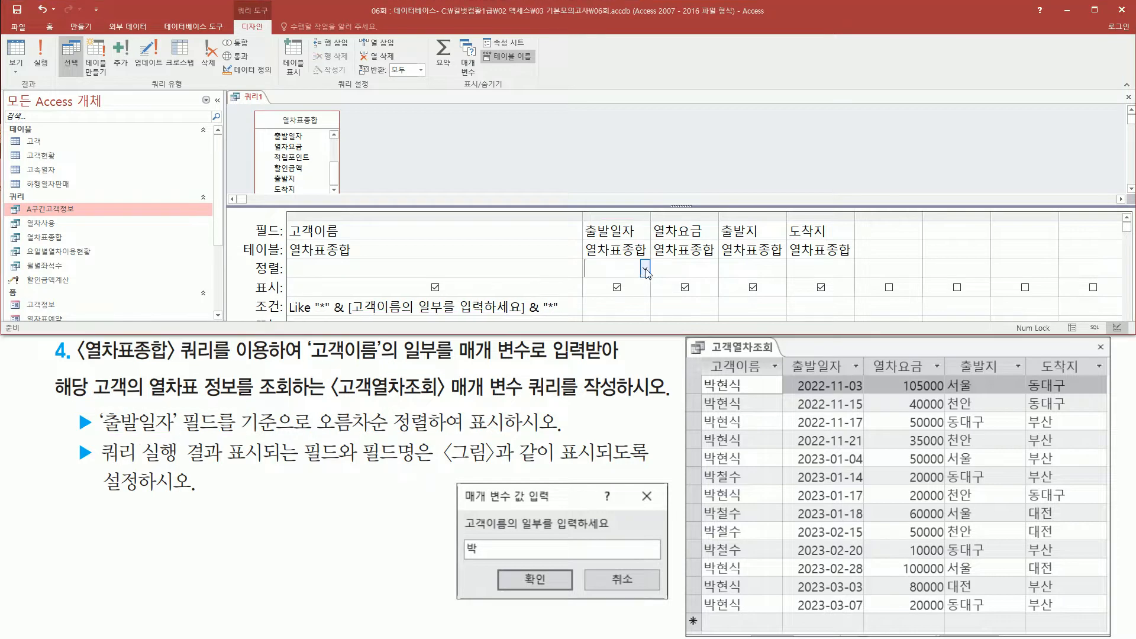
{"action": "left_click", "coordinate": [645, 268]}
{"action": "left_click", "coordinate": [618, 289]}
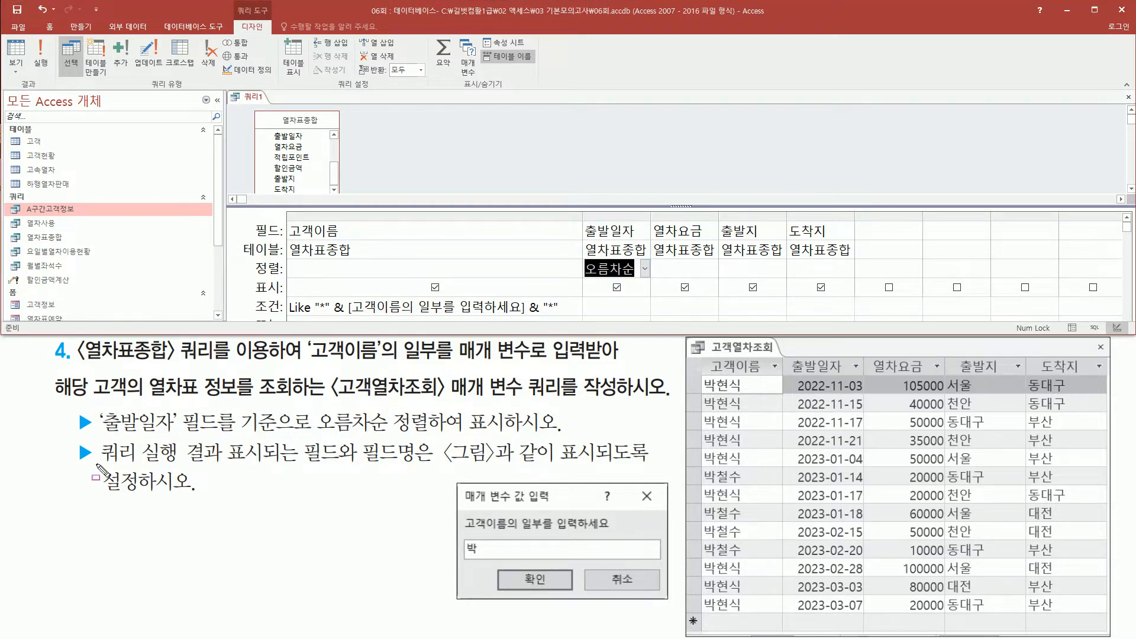
Run the query, entering the sample dialog's partial customer name as the parameter value.
{"action": "left_click_drag", "start_coordinate": [95, 463], "coordinate": [654, 465]}
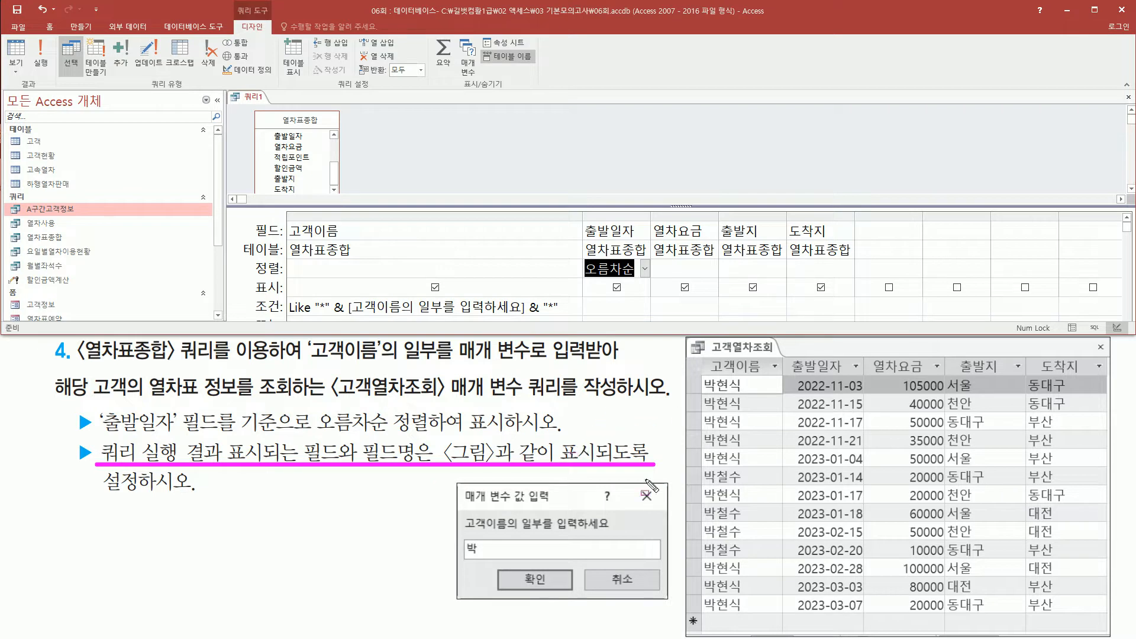
{"action": "key", "text": "Escape"}
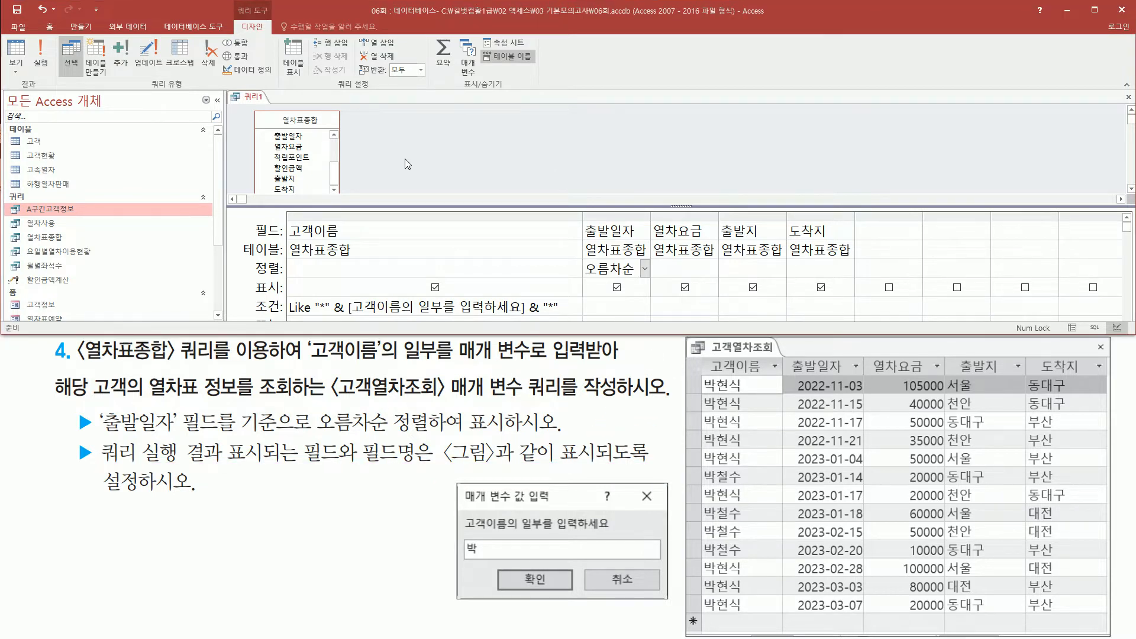
{"action": "left_click", "coordinate": [45, 72]}
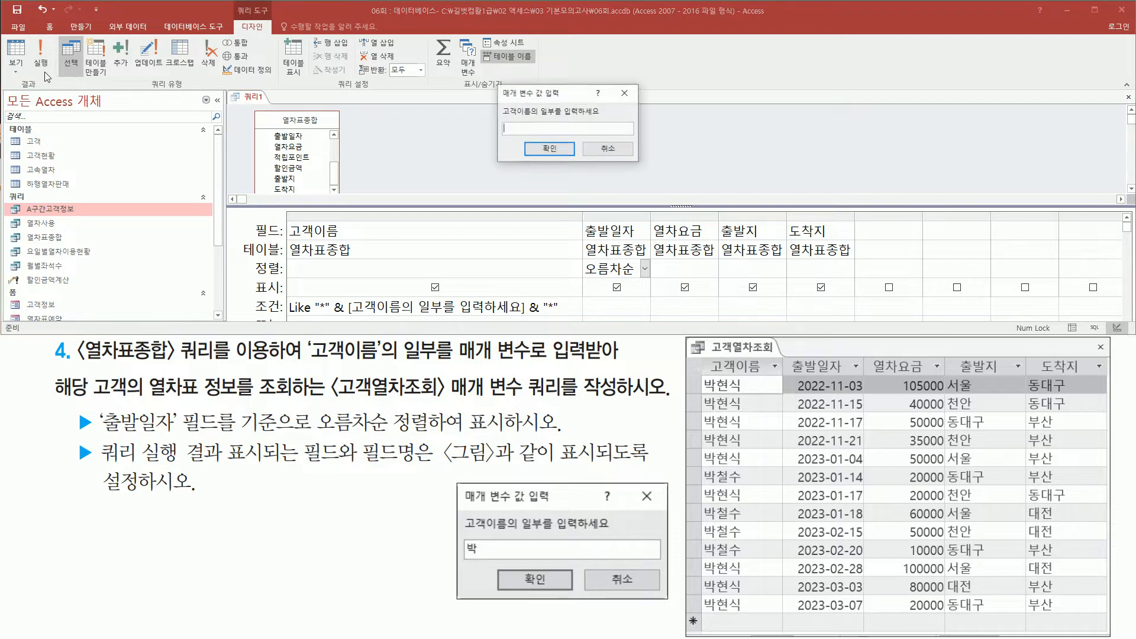
{"action": "key", "text": "ctrl+2"}
{"action": "mouse_move", "coordinate": [496, 79]}
{"action": "left_mouse_down"}
{"action": "mouse_move", "coordinate": [516, 164]}
{"action": "mouse_move", "coordinate": [644, 168]}
{"action": "left_mouse_up"}
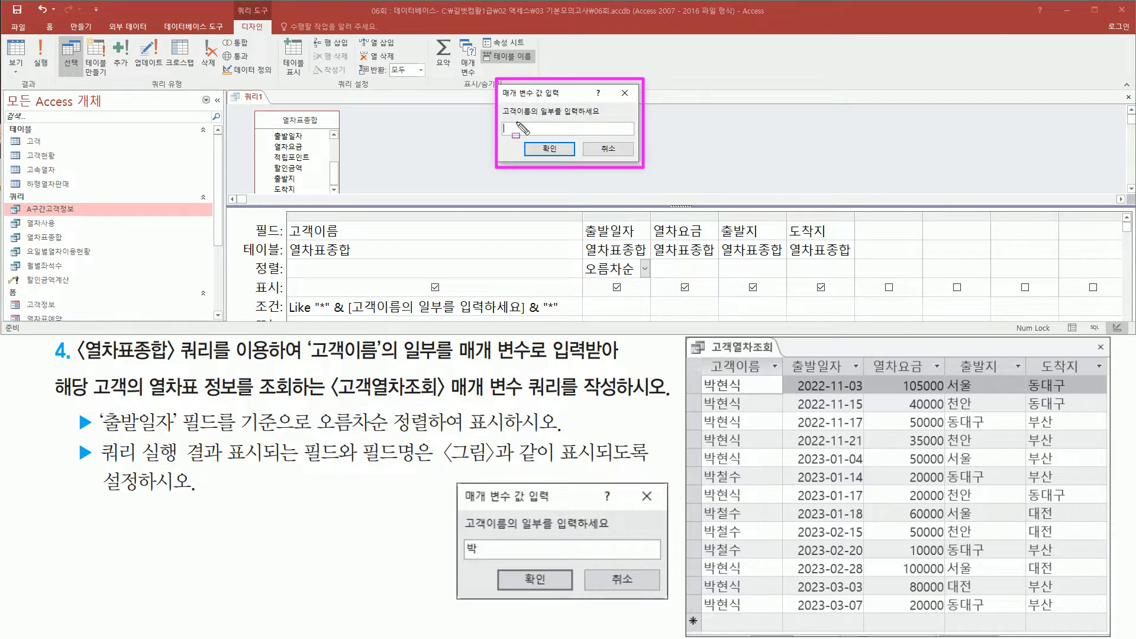
{"action": "left_click_drag", "start_coordinate": [504, 119], "coordinate": [604, 119]}
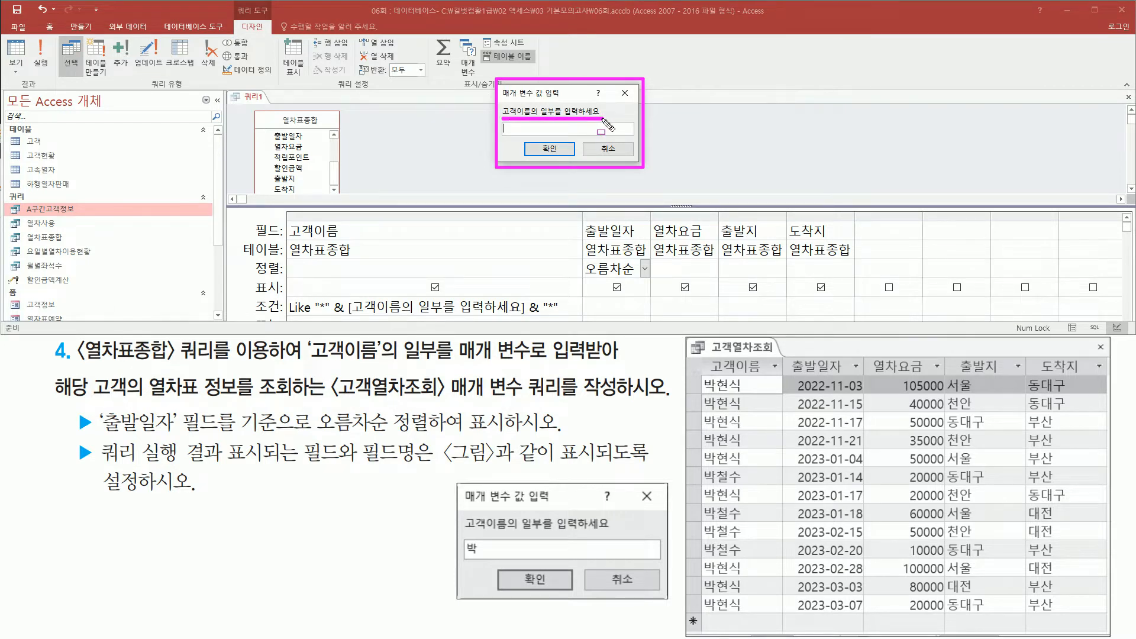
{"action": "left_click_drag", "start_coordinate": [463, 536], "coordinate": [488, 563]}
{"action": "key", "text": "Escape"}
{"action": "left_click", "coordinate": [534, 134]}
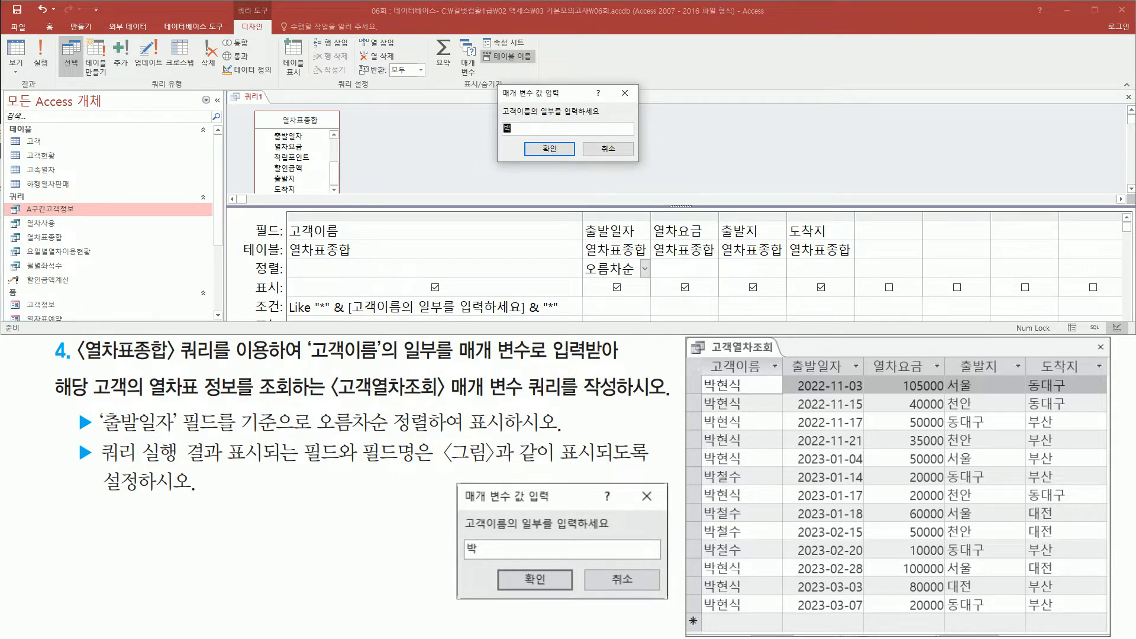
{"action": "left_click", "coordinate": [543, 149]}
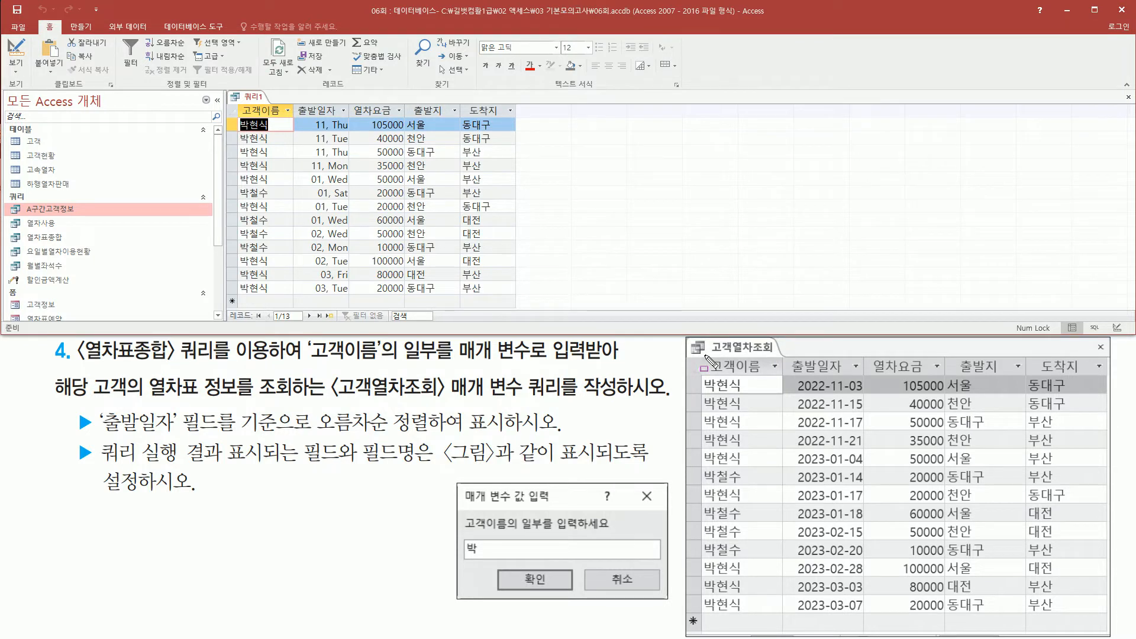
Compare the results' column headings, 고객이름 values and 출발일자 date format with the sample result.
{"action": "mouse_move", "coordinate": [706, 357]}
{"action": "left_mouse_down"}
{"action": "mouse_move", "coordinate": [777, 373]}
{"action": "mouse_move", "coordinate": [1116, 375]}
{"action": "left_mouse_up"}
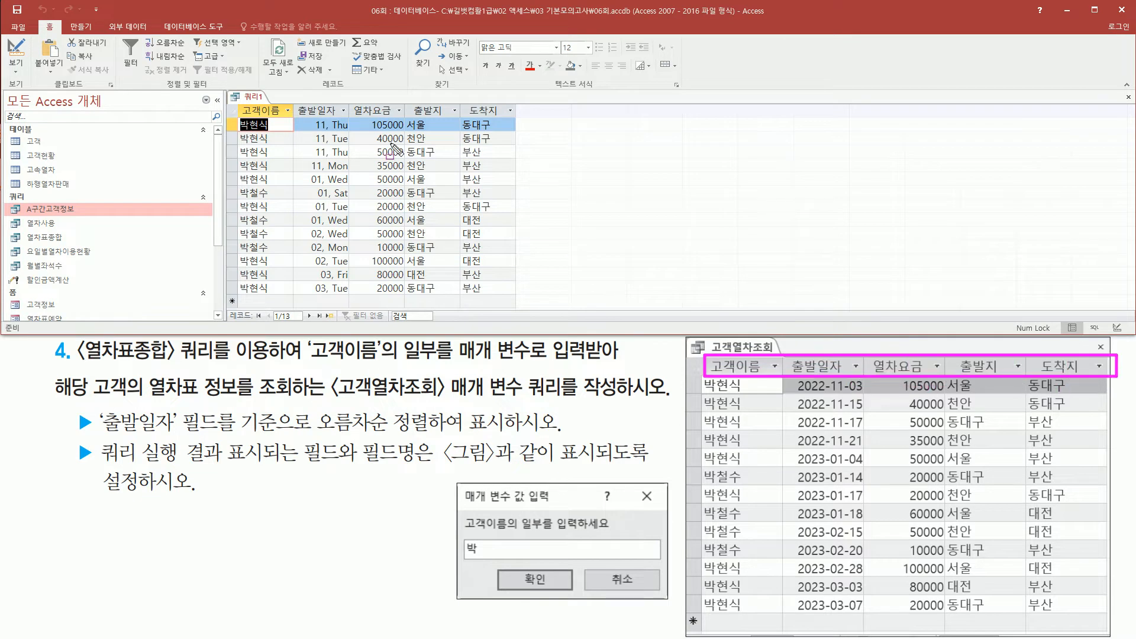
{"action": "mouse_move", "coordinate": [237, 99]}
{"action": "left_mouse_down"}
{"action": "mouse_move", "coordinate": [320, 121]}
{"action": "mouse_move", "coordinate": [519, 117]}
{"action": "left_mouse_up"}
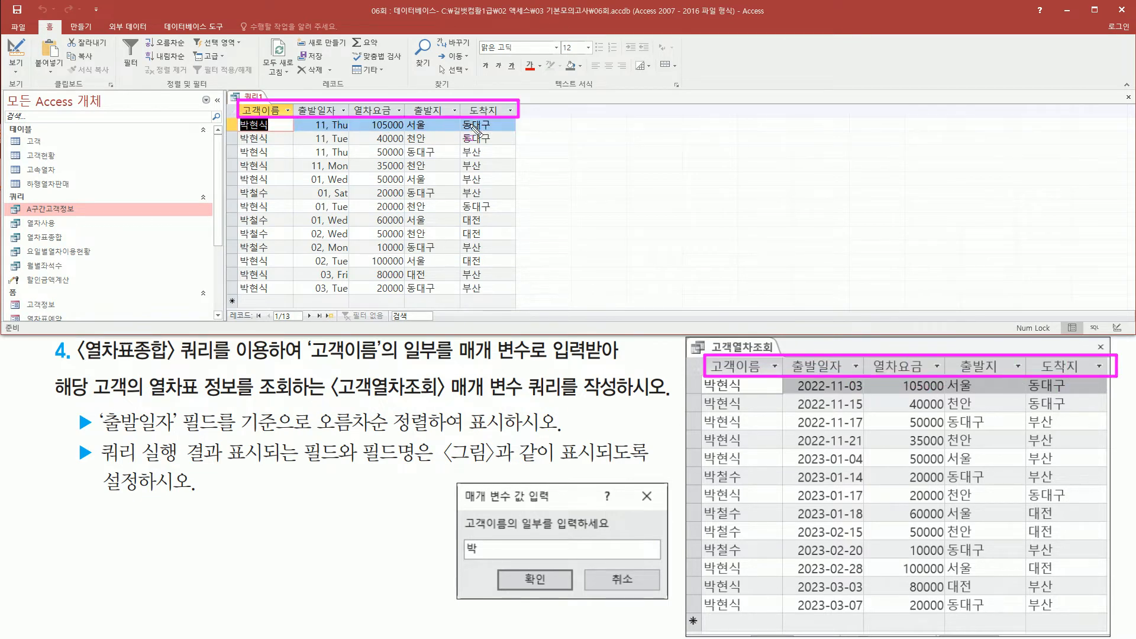
{"action": "left_click_drag", "start_coordinate": [236, 118], "coordinate": [248, 300]}
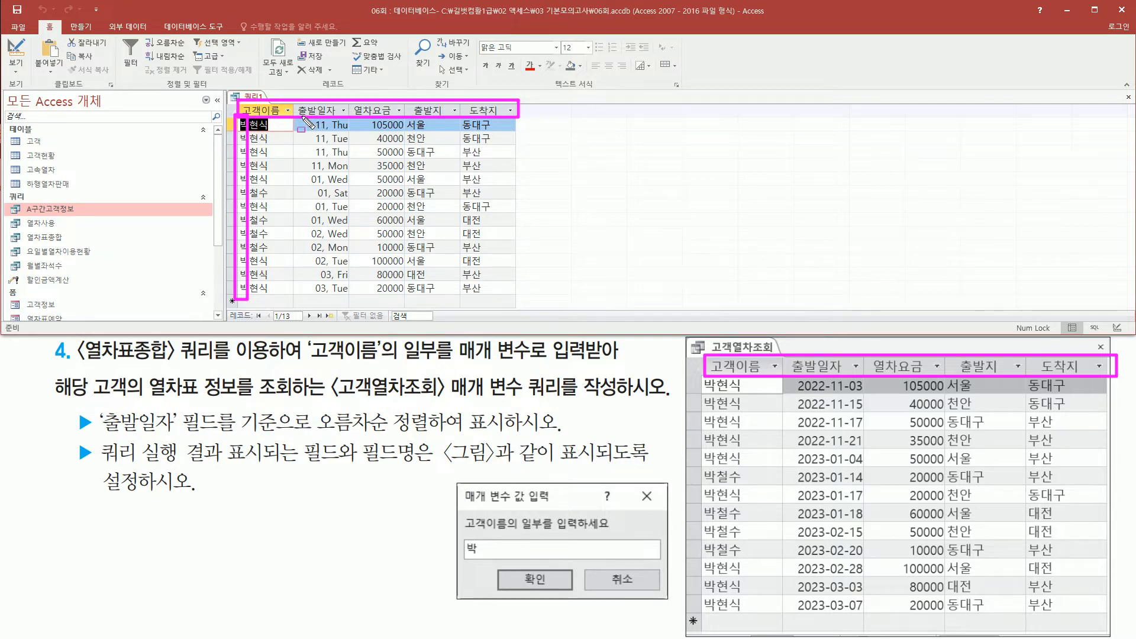
{"action": "mouse_move", "coordinate": [301, 120]}
{"action": "left_mouse_down"}
{"action": "mouse_move", "coordinate": [340, 293]}
{"action": "mouse_move", "coordinate": [352, 296]}
{"action": "left_mouse_up"}
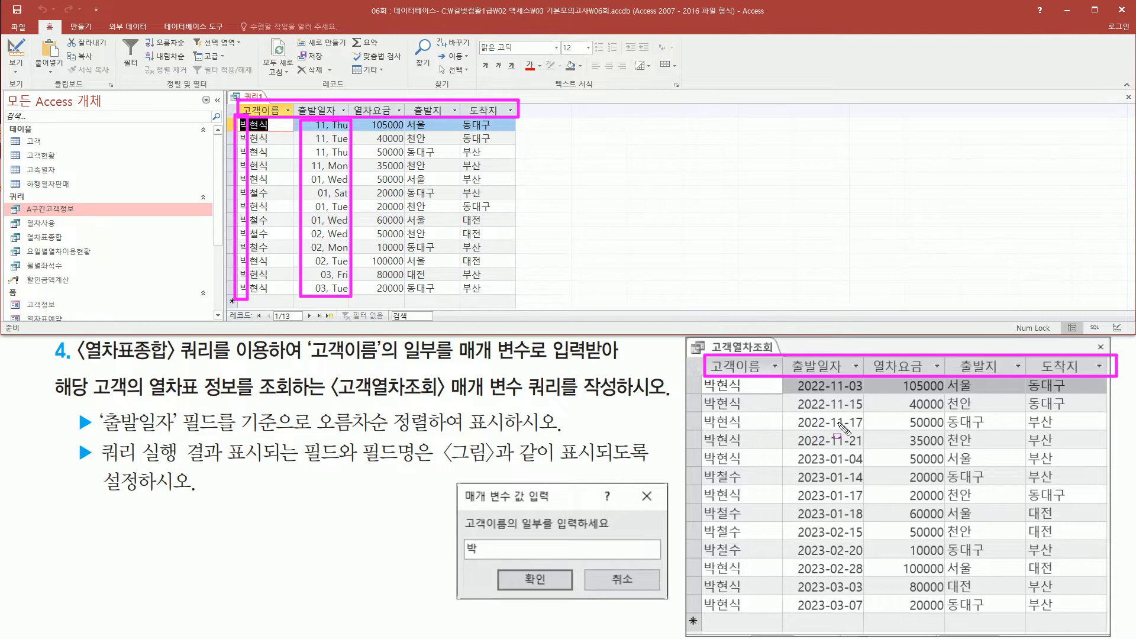
{"action": "mouse_move", "coordinate": [796, 380]}
{"action": "left_mouse_down"}
{"action": "mouse_move", "coordinate": [881, 621]}
{"action": "mouse_move", "coordinate": [865, 616]}
{"action": "left_mouse_up"}
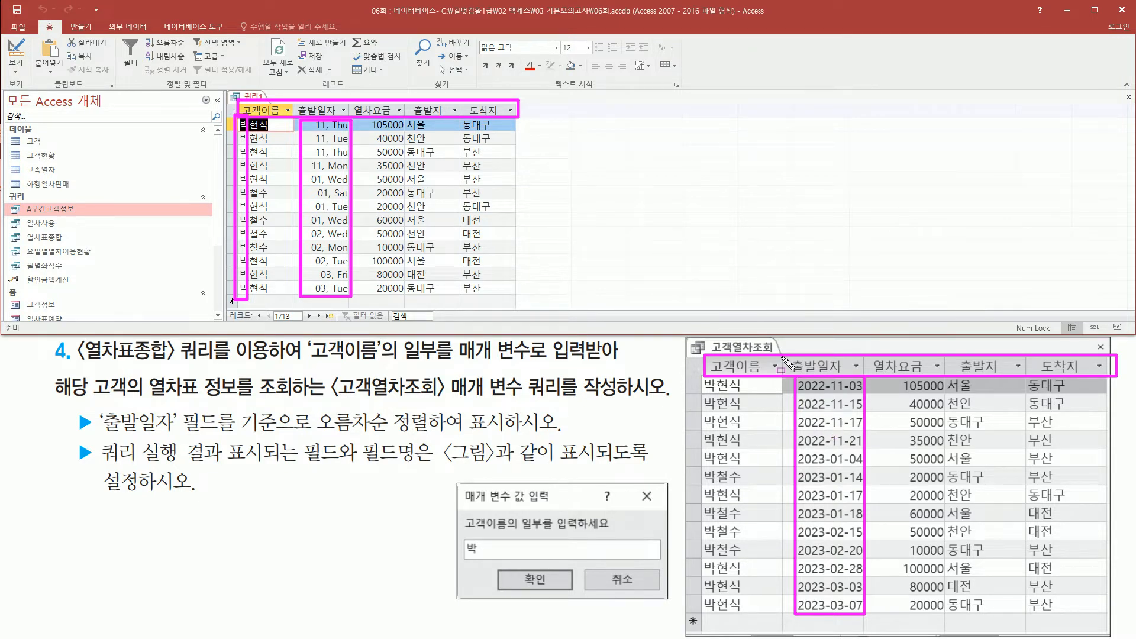
{"action": "key", "text": "Escape"}
Compare the 열차요금, 출발지 and 도착지 values with the sample result and recheck the 출발일자 column.
{"action": "mouse_move", "coordinate": [358, 117]}
{"action": "left_mouse_down"}
{"action": "mouse_move", "coordinate": [409, 236]}
{"action": "mouse_move", "coordinate": [411, 309]}
{"action": "left_mouse_up"}
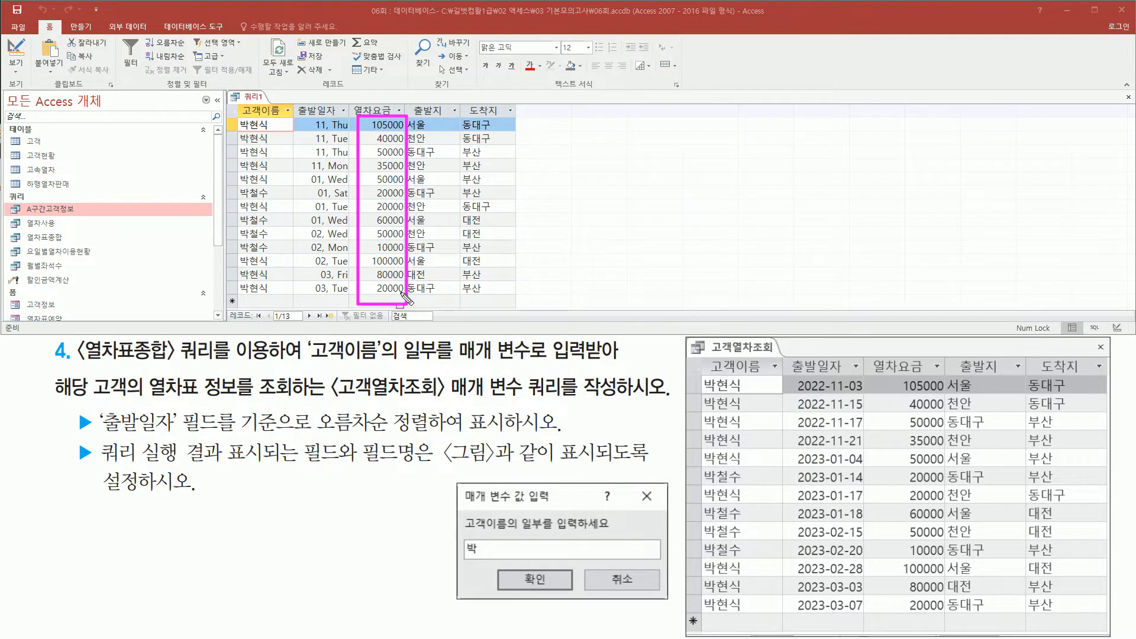
{"action": "mouse_move", "coordinate": [892, 373]}
{"action": "left_mouse_down"}
{"action": "mouse_move", "coordinate": [951, 577]}
{"action": "mouse_move", "coordinate": [949, 619]}
{"action": "left_mouse_up"}
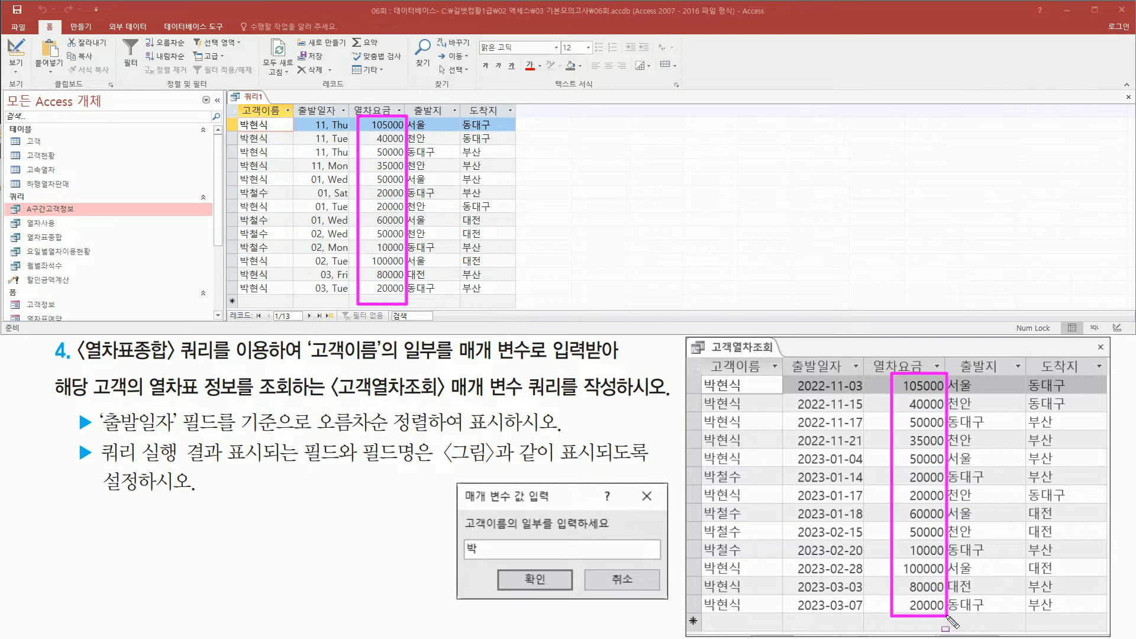
{"action": "mouse_move", "coordinate": [408, 115]}
{"action": "left_mouse_down"}
{"action": "mouse_move", "coordinate": [436, 145]}
{"action": "mouse_move", "coordinate": [459, 301]}
{"action": "left_mouse_up"}
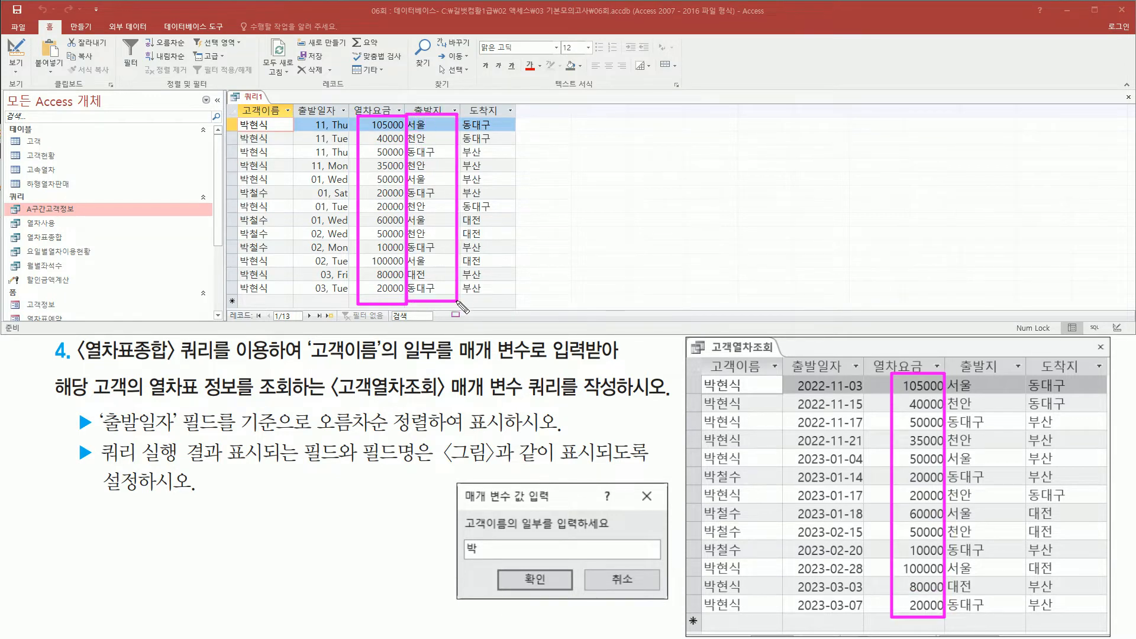
{"action": "left_click_drag", "start_coordinate": [947, 373], "coordinate": [1001, 612]}
{"action": "mouse_move", "coordinate": [461, 113]}
{"action": "left_mouse_down"}
{"action": "mouse_move", "coordinate": [510, 155]}
{"action": "mouse_move", "coordinate": [500, 324]}
{"action": "mouse_move", "coordinate": [504, 298]}
{"action": "left_mouse_up"}
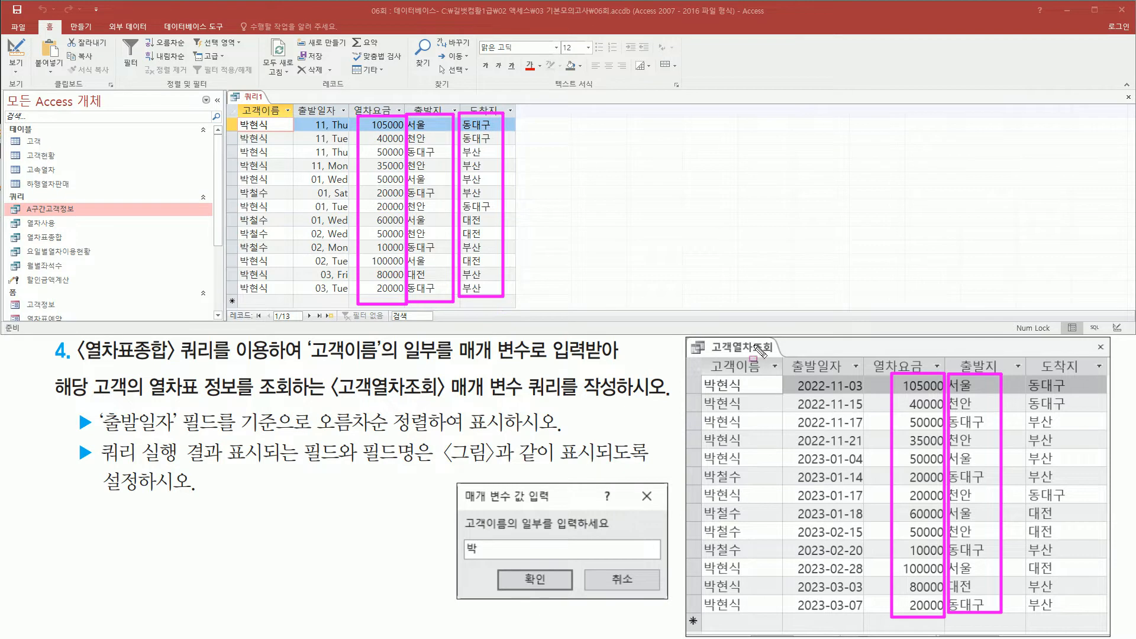
{"action": "mouse_move", "coordinate": [1017, 368]}
{"action": "left_mouse_down"}
{"action": "mouse_move", "coordinate": [1085, 568]}
{"action": "mouse_move", "coordinate": [1084, 615]}
{"action": "left_mouse_up"}
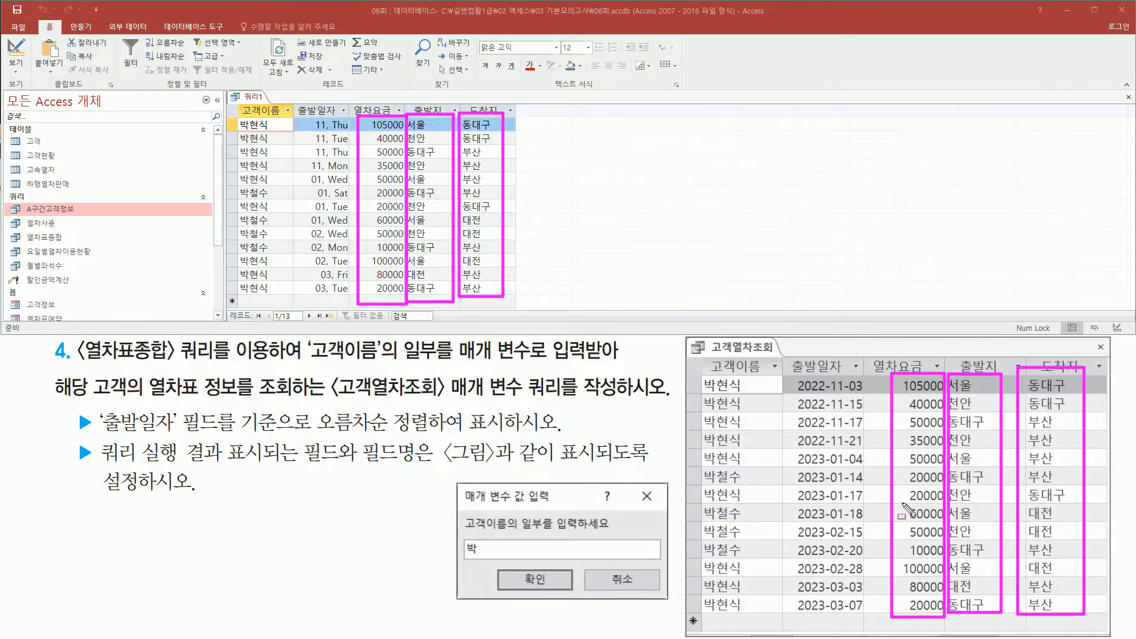
{"action": "left_click", "coordinate": [311, 122]}
{"action": "left_click_drag", "start_coordinate": [318, 152], "coordinate": [350, 302]}
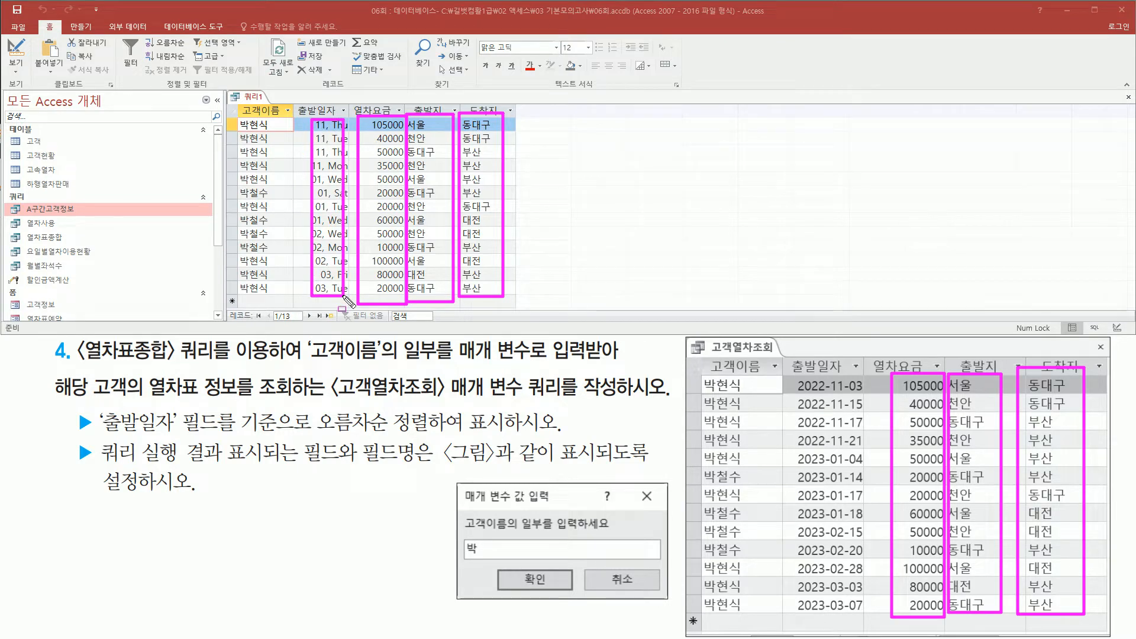
{"action": "key", "text": "Escape"}
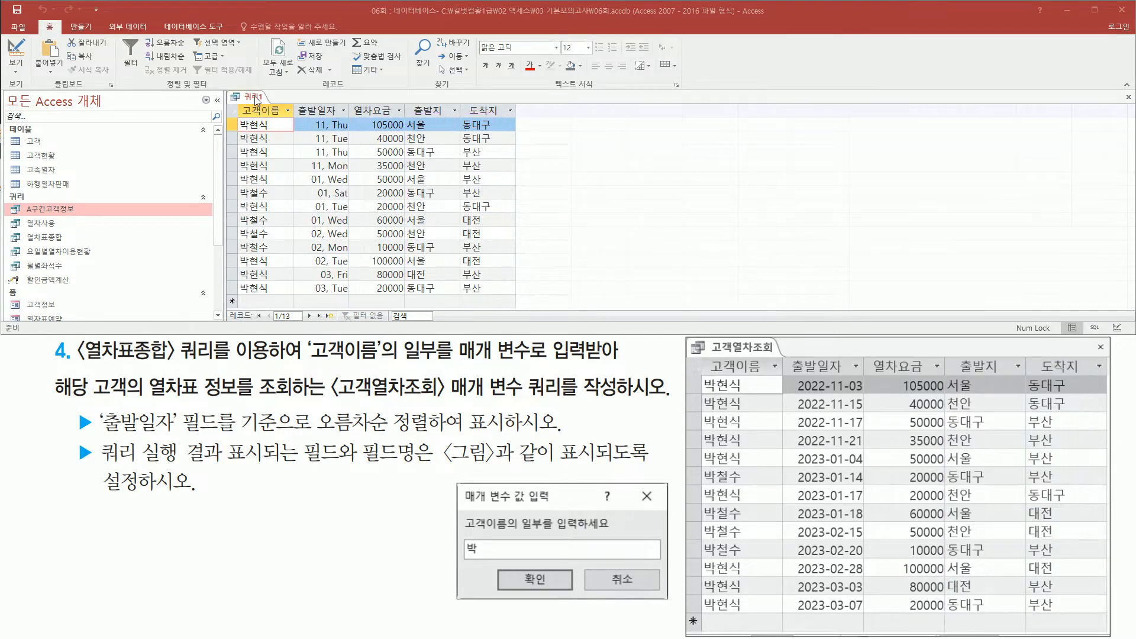
Return the query to design view and open the field properties of 출발일자.
{"action": "right_click", "coordinate": [256, 100]}
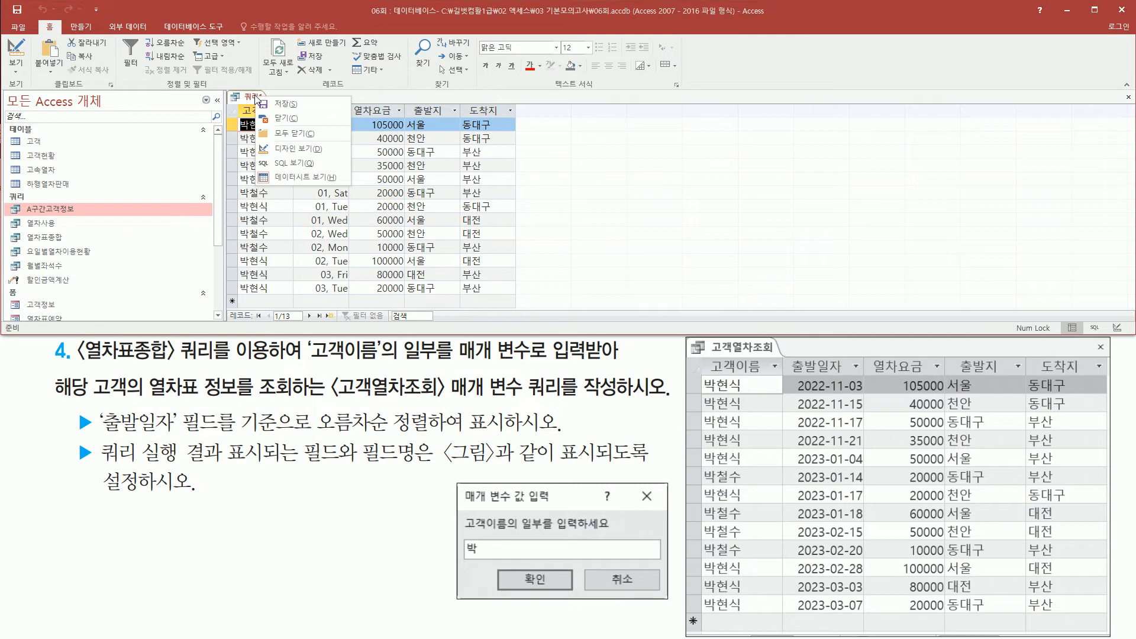
{"action": "left_click", "coordinate": [303, 149]}
{"action": "key", "text": "ctrl+2"}
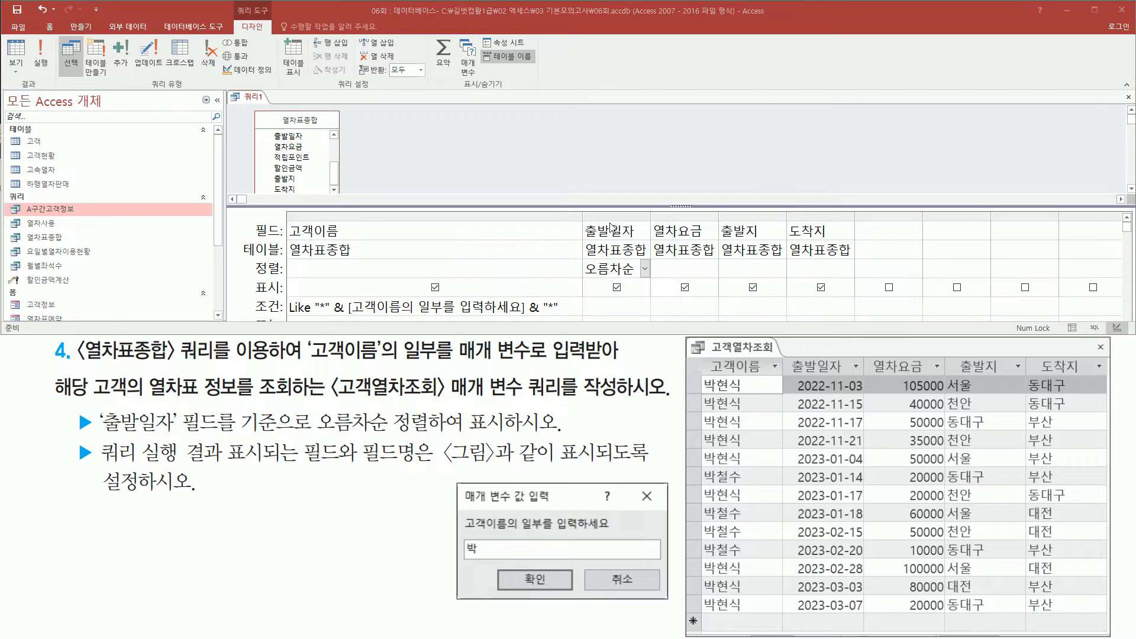
{"action": "left_click", "coordinate": [626, 232]}
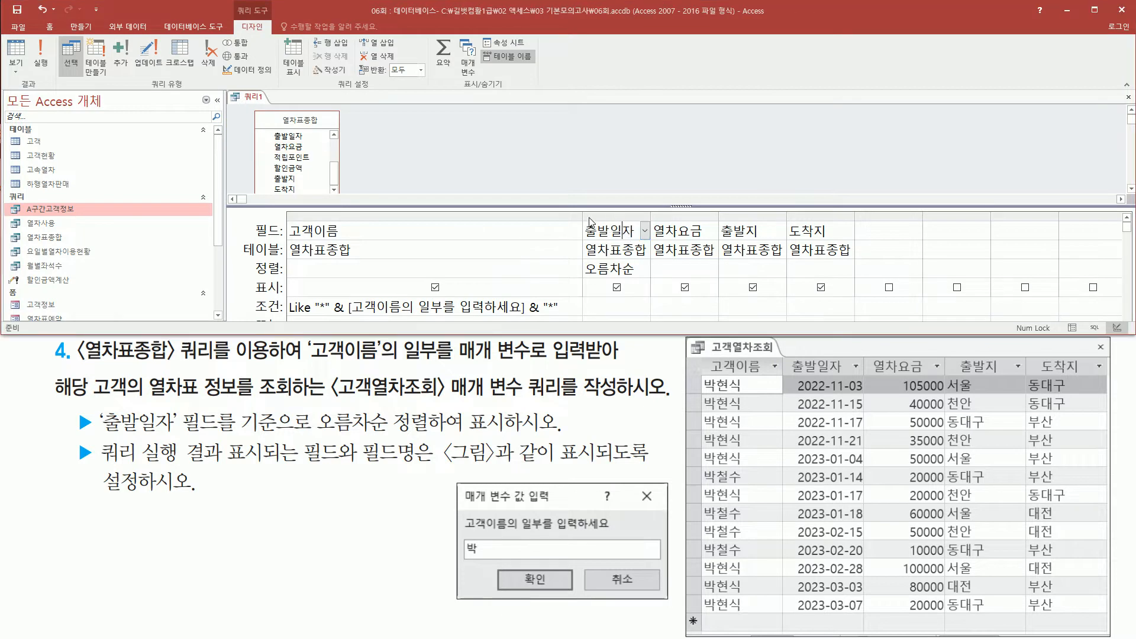
{"action": "key", "text": "ctrl+2"}
{"action": "left_click_drag", "start_coordinate": [582, 211], "coordinate": [645, 307]}
{"action": "key", "text": "Escape"}
{"action": "left_click", "coordinate": [614, 230]}
{"action": "right_click", "coordinate": [614, 231]}
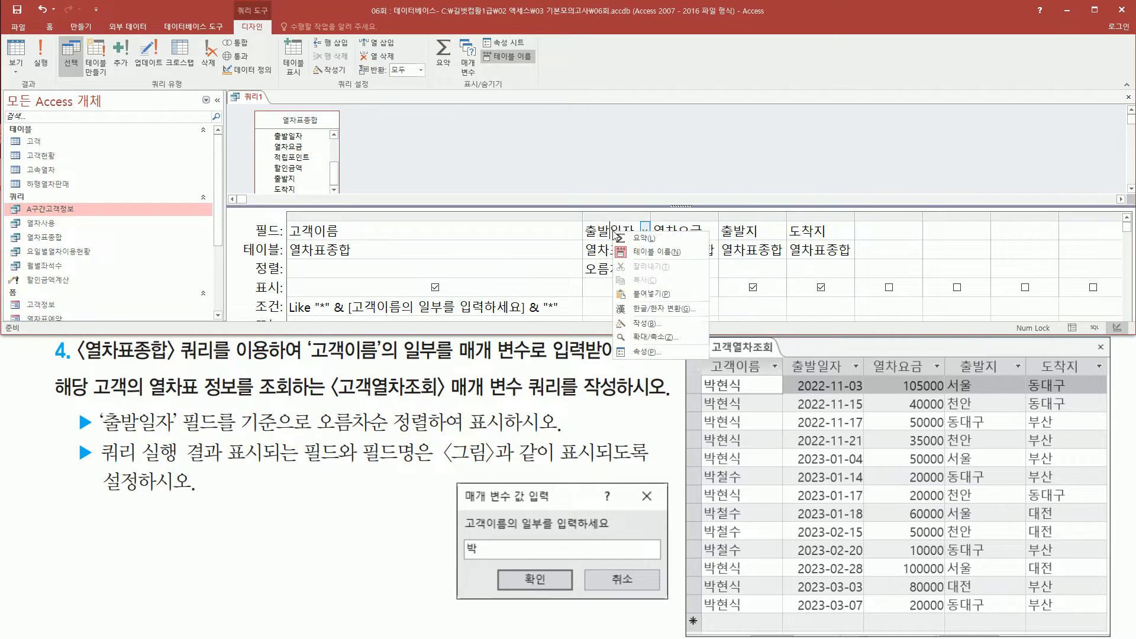
{"action": "left_click", "coordinate": [652, 352]}
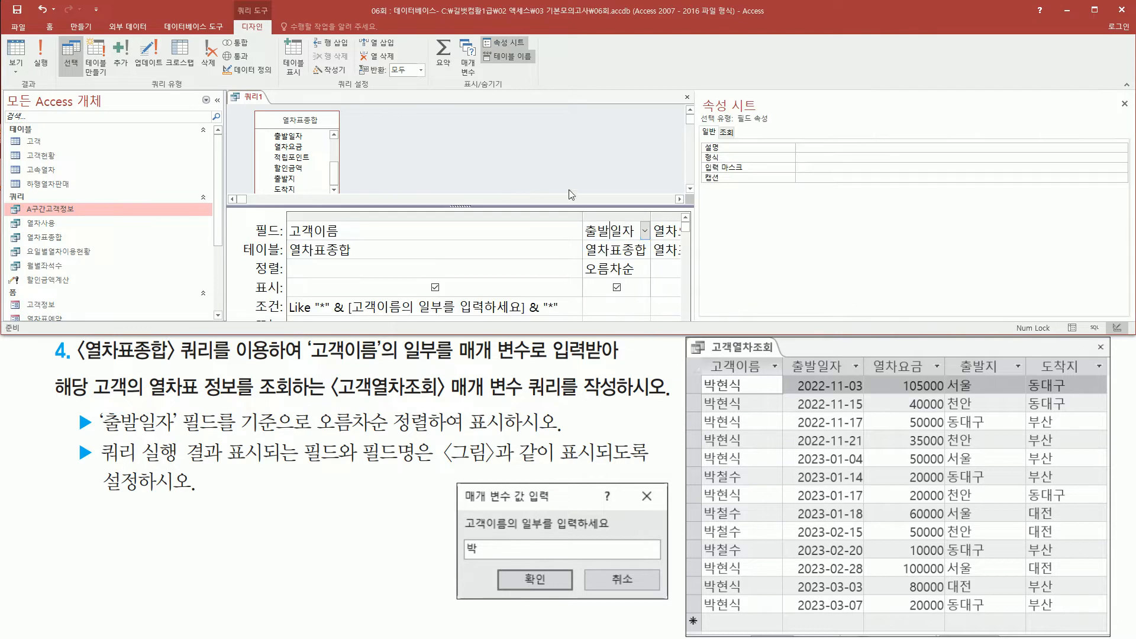
Set the 출발일자 field's format (형식) to 간단한 날짜 and close its property sheet.
{"action": "mouse_move", "coordinate": [703, 150]}
{"action": "left_mouse_down"}
{"action": "mouse_move", "coordinate": [710, 165]}
{"action": "mouse_move", "coordinate": [1128, 166]}
{"action": "left_mouse_up"}
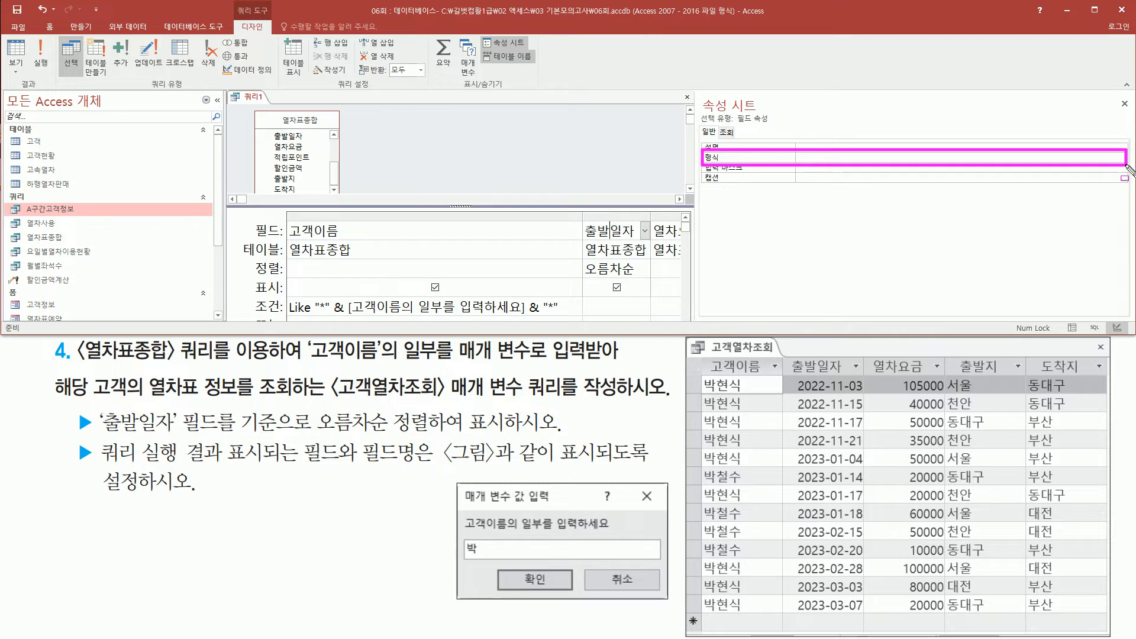
{"action": "key", "text": "Escape"}
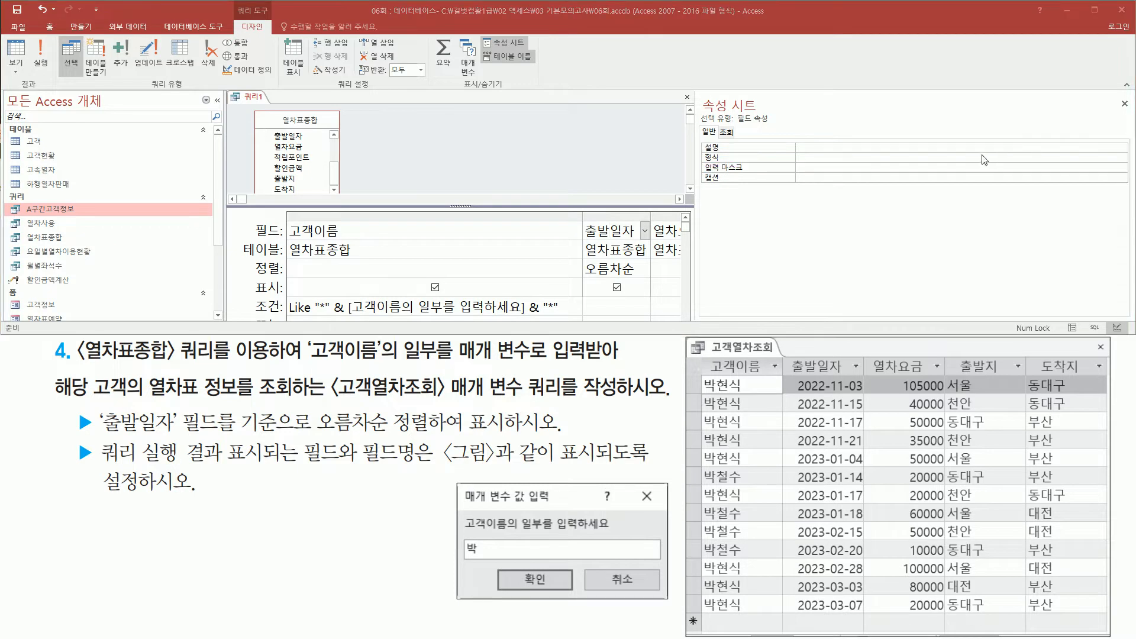
{"action": "left_click", "coordinate": [1031, 156]}
{"action": "left_click", "coordinate": [1122, 158]}
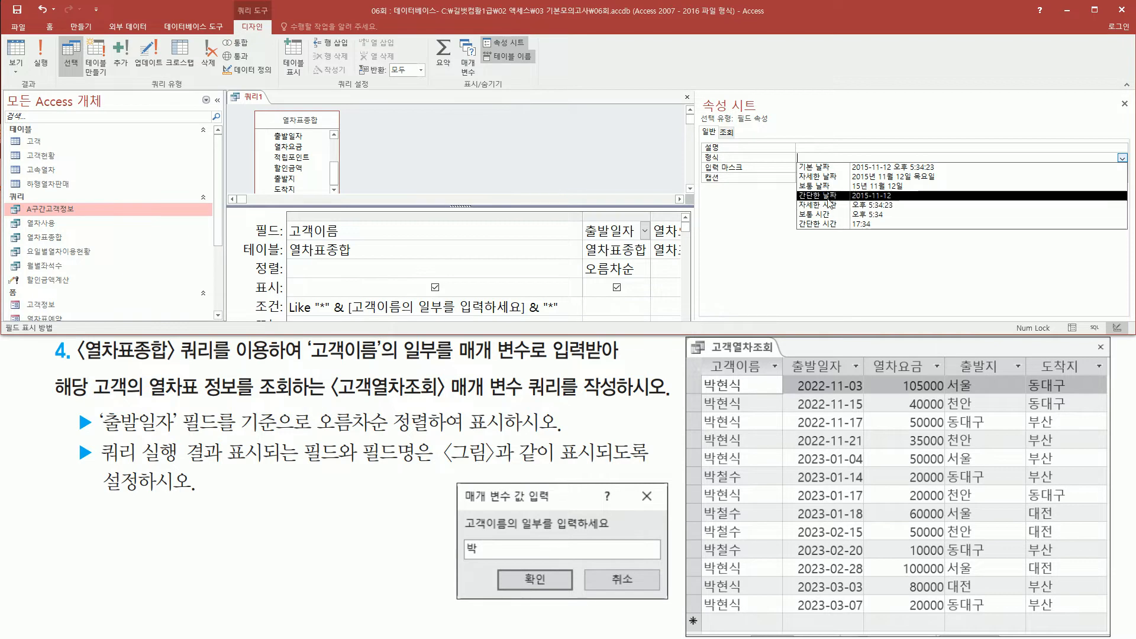
{"action": "left_click", "coordinate": [898, 197]}
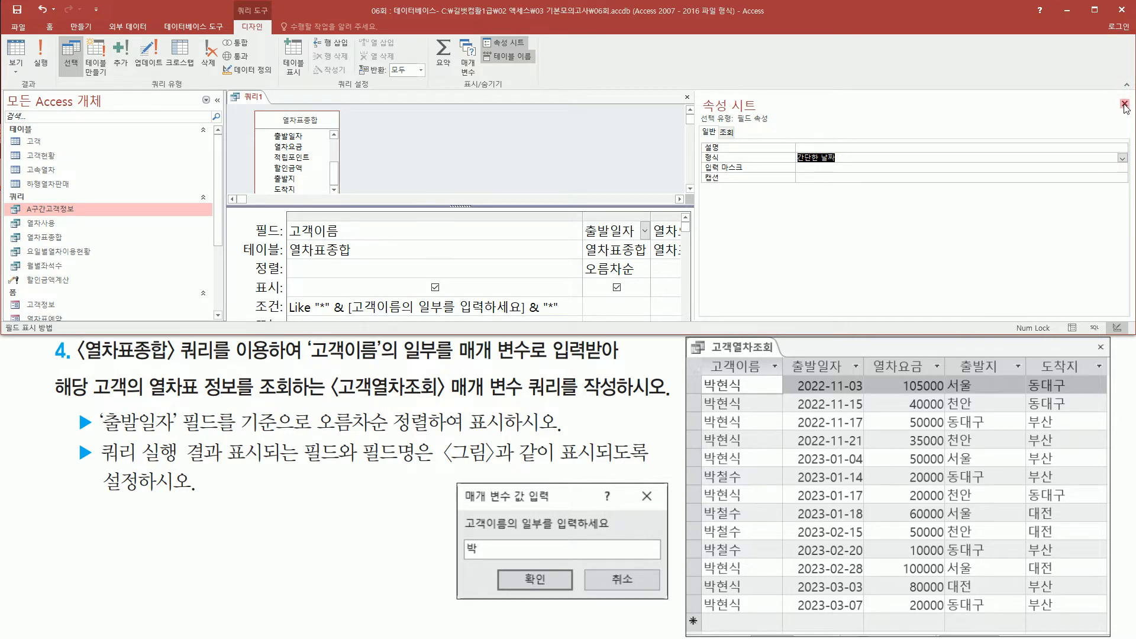
{"action": "left_click_drag", "start_coordinate": [1113, 96], "coordinate": [1134, 123]}
{"action": "key", "text": "Escape"}
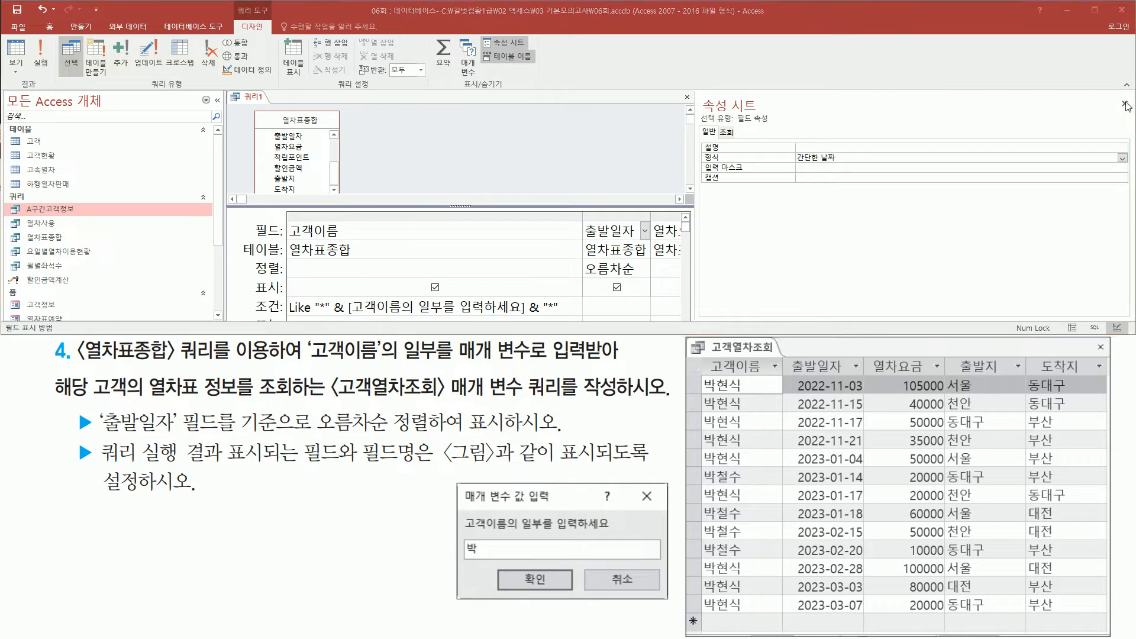
{"action": "left_click", "coordinate": [1125, 104]}
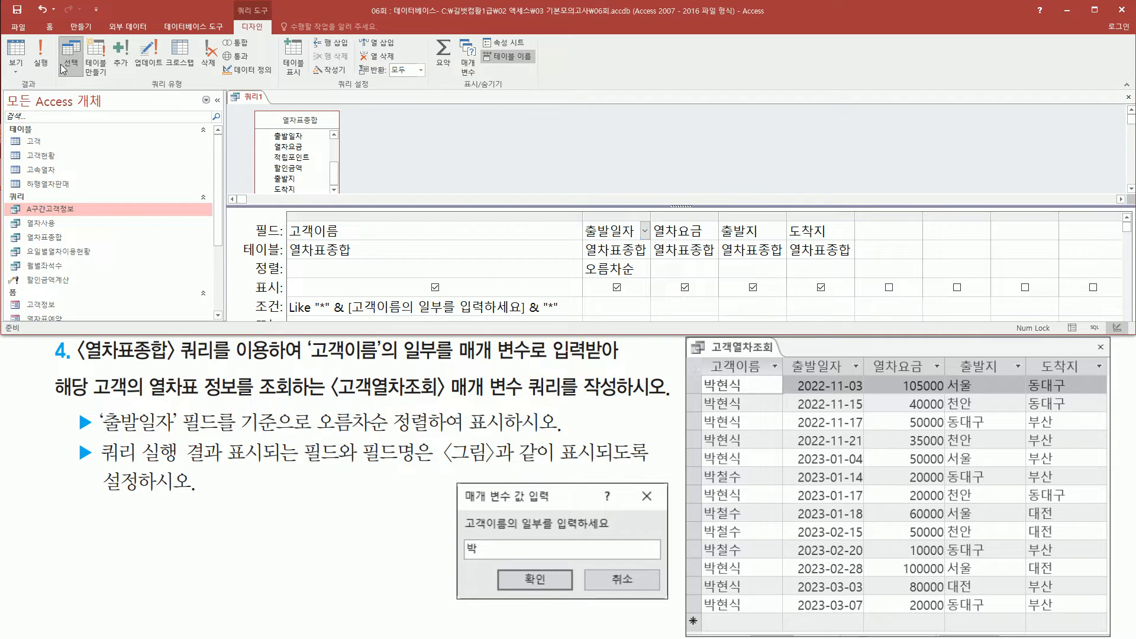
Rerun the query with the sample's partial customer name and compare the 출발일자 dates with the sample result.
{"action": "left_click", "coordinate": [41, 64]}
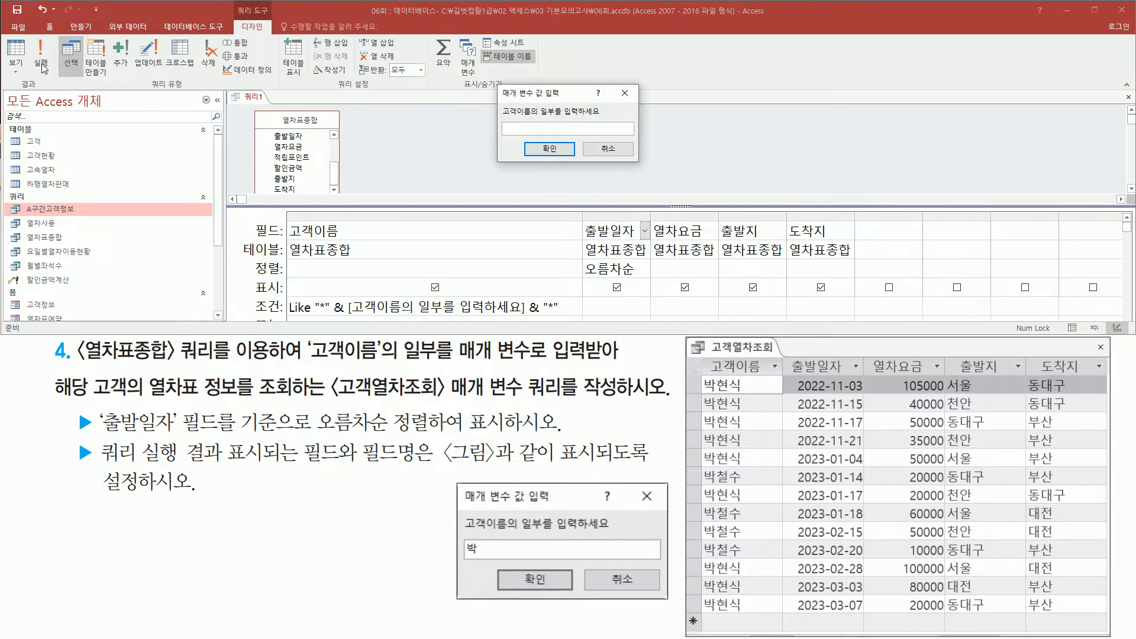
{"action": "mouse_move", "coordinate": [499, 81]}
{"action": "left_mouse_down"}
{"action": "mouse_move", "coordinate": [517, 128]}
{"action": "mouse_move", "coordinate": [670, 169]}
{"action": "mouse_move", "coordinate": [645, 174]}
{"action": "left_mouse_up"}
{"action": "key", "text": "Escape"}
{"action": "left_click_drag", "start_coordinate": [523, 139], "coordinate": [576, 161]}
{"action": "key", "text": "Escape"}
{"action": "left_click", "coordinate": [564, 153]}
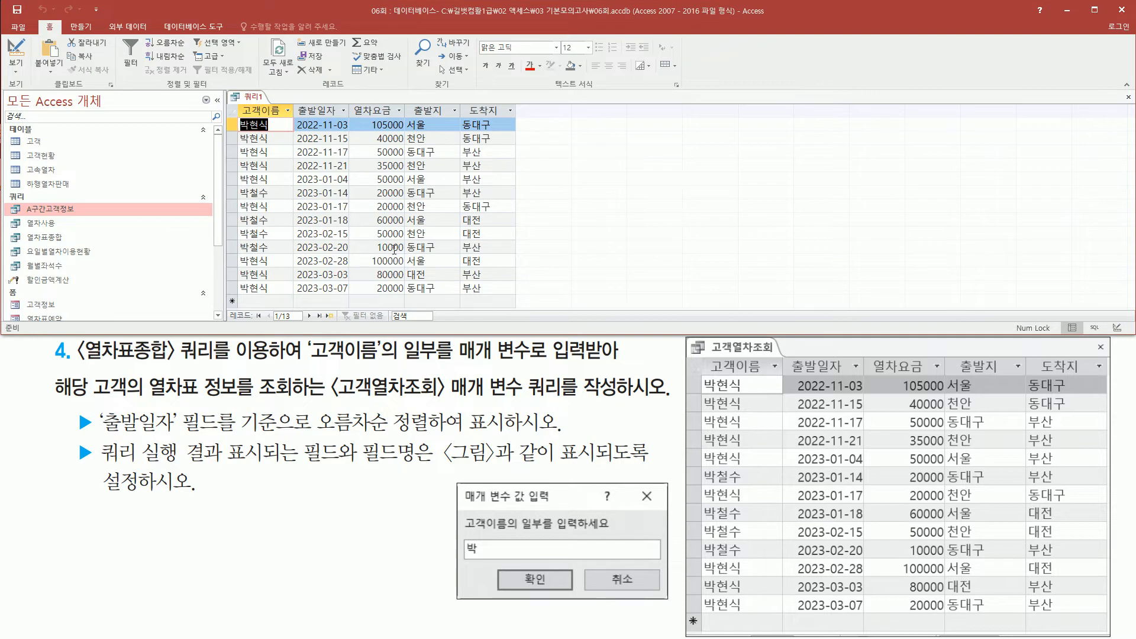
{"action": "left_click_drag", "start_coordinate": [292, 116], "coordinate": [354, 299]}
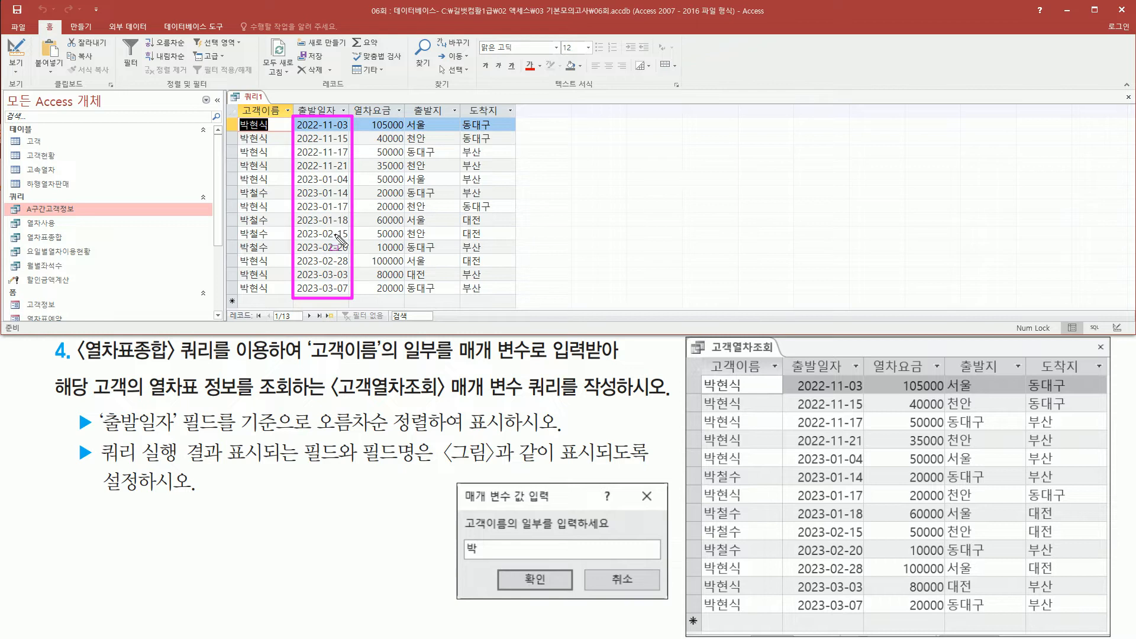
{"action": "left_click_drag", "start_coordinate": [793, 371], "coordinate": [868, 620]}
{"action": "key", "text": "Escape"}
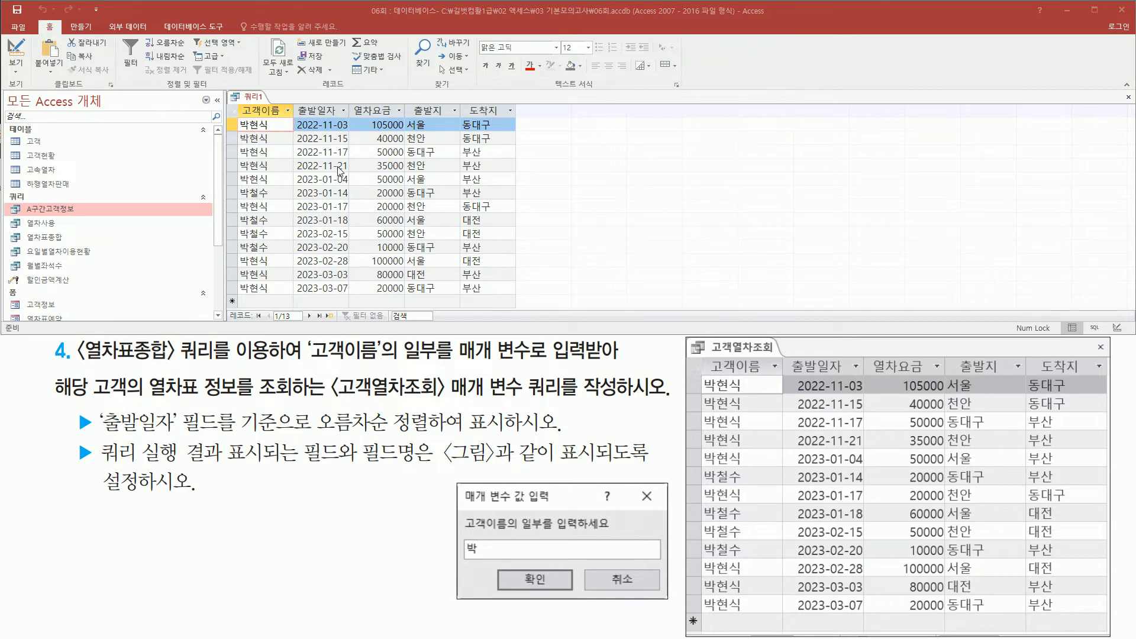
Close the query, saving it under the name 고객열차조회, and check for it in the query list.
{"action": "right_click", "coordinate": [255, 100]}
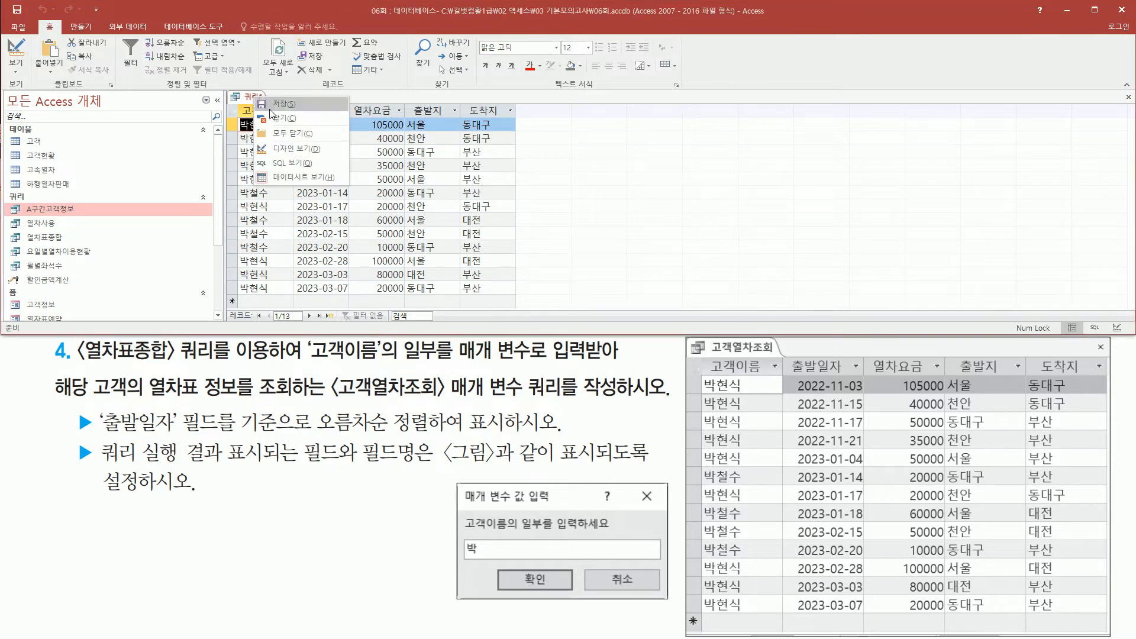
{"action": "left_click", "coordinate": [281, 120]}
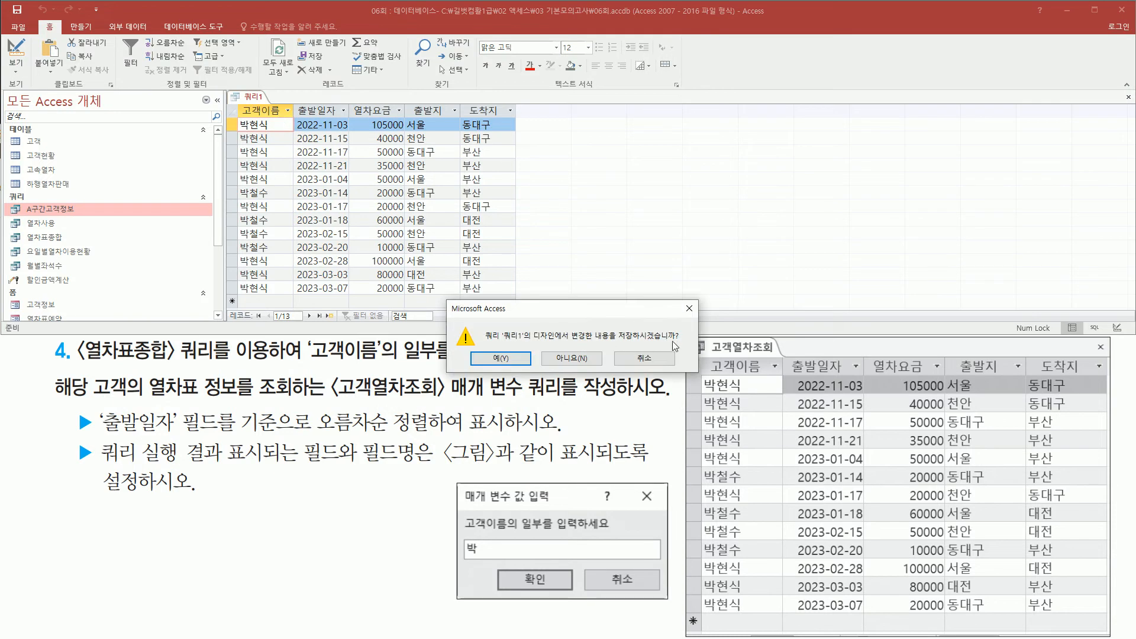
{"action": "left_click", "coordinate": [514, 364]}
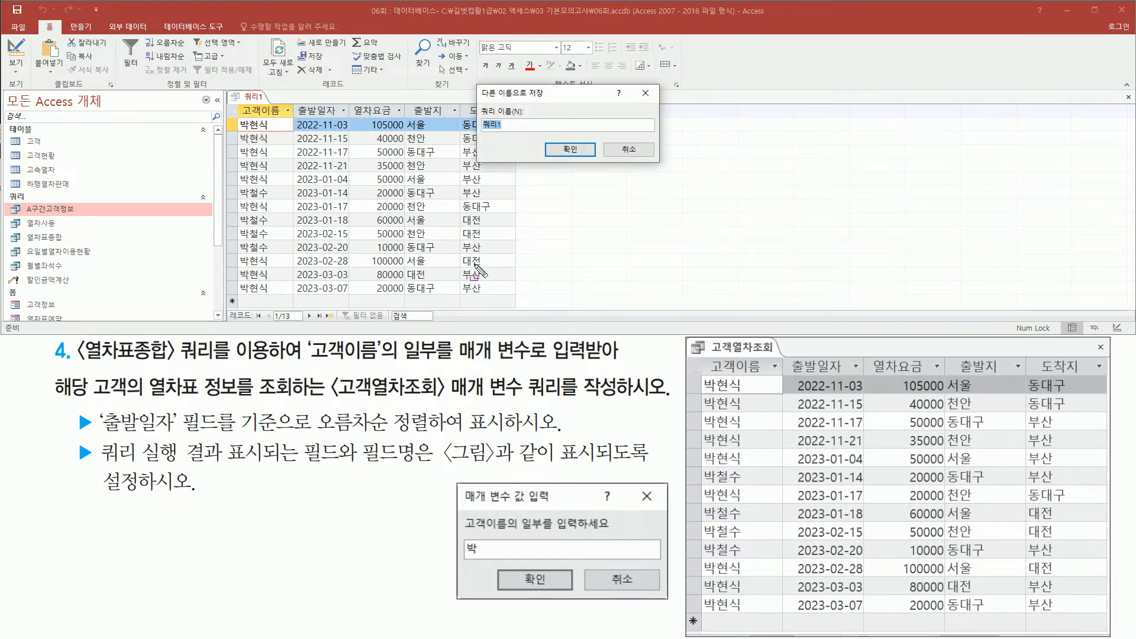
{"action": "left_click_drag", "start_coordinate": [329, 400], "coordinate": [443, 401]}
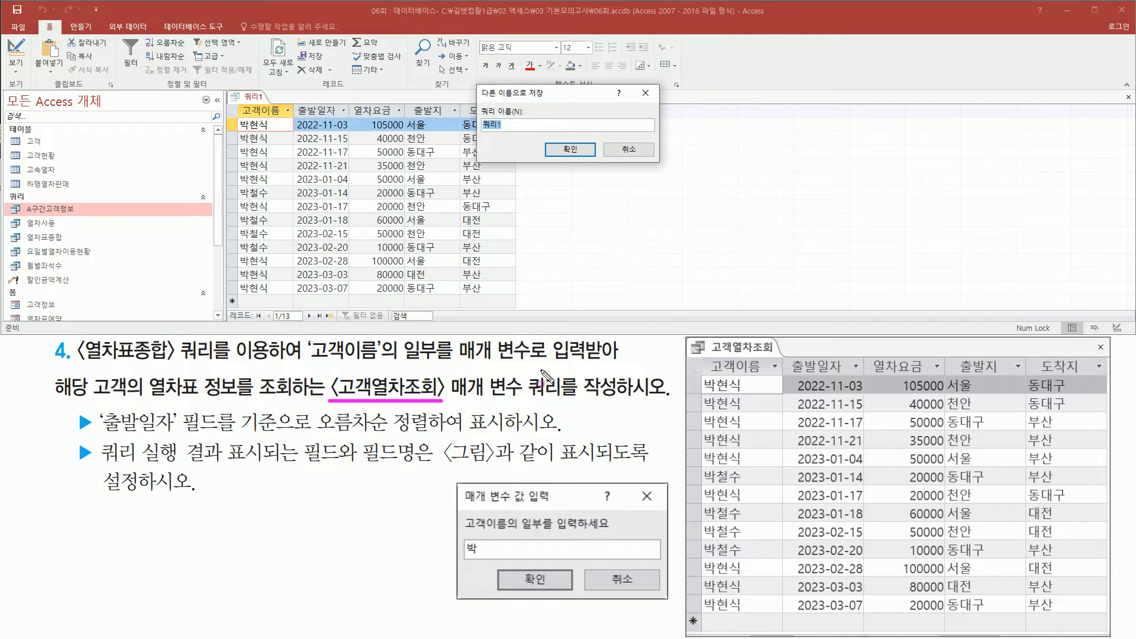
{"action": "key", "text": "Escape"}
{"action": "left_click", "coordinate": [544, 97]}
{"action": "type", "text": "고객ㅇ"}
{"action": "type", "text": "열차조회"}
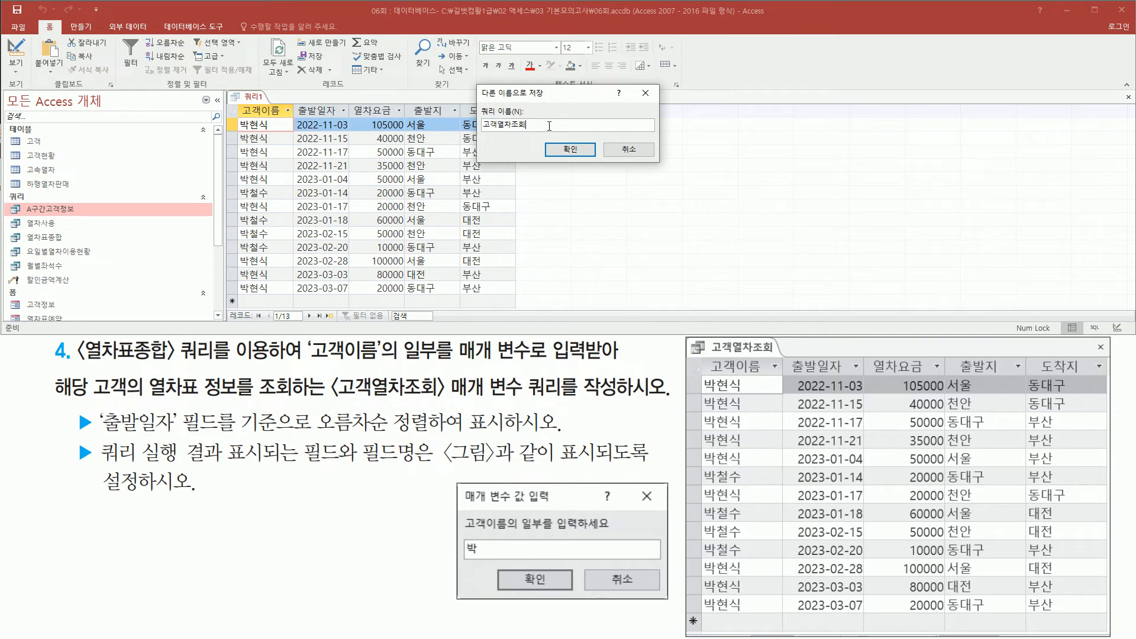
{"action": "left_click", "coordinate": [580, 152]}
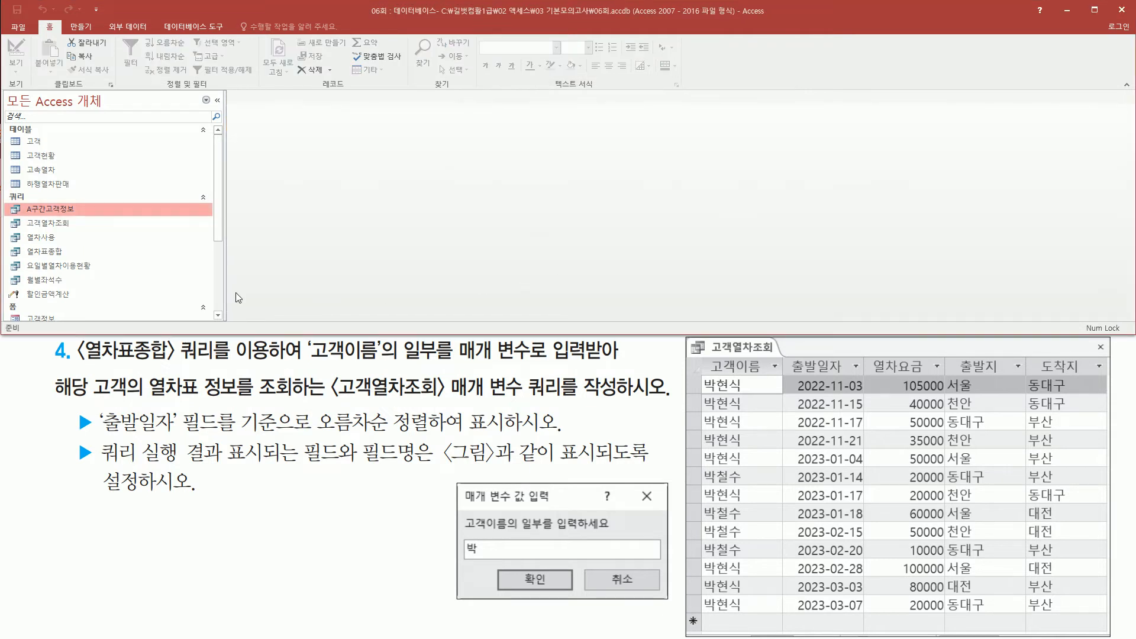
{"action": "left_click_drag", "start_coordinate": [23, 232], "coordinate": [76, 220]}
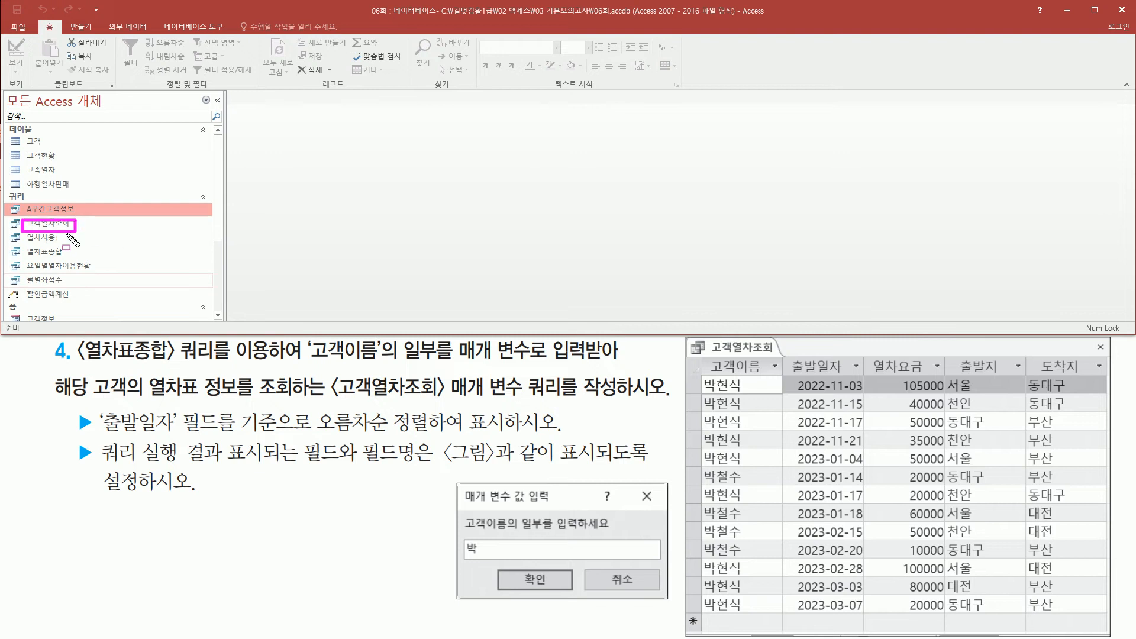
{"action": "key", "text": "Escape"}
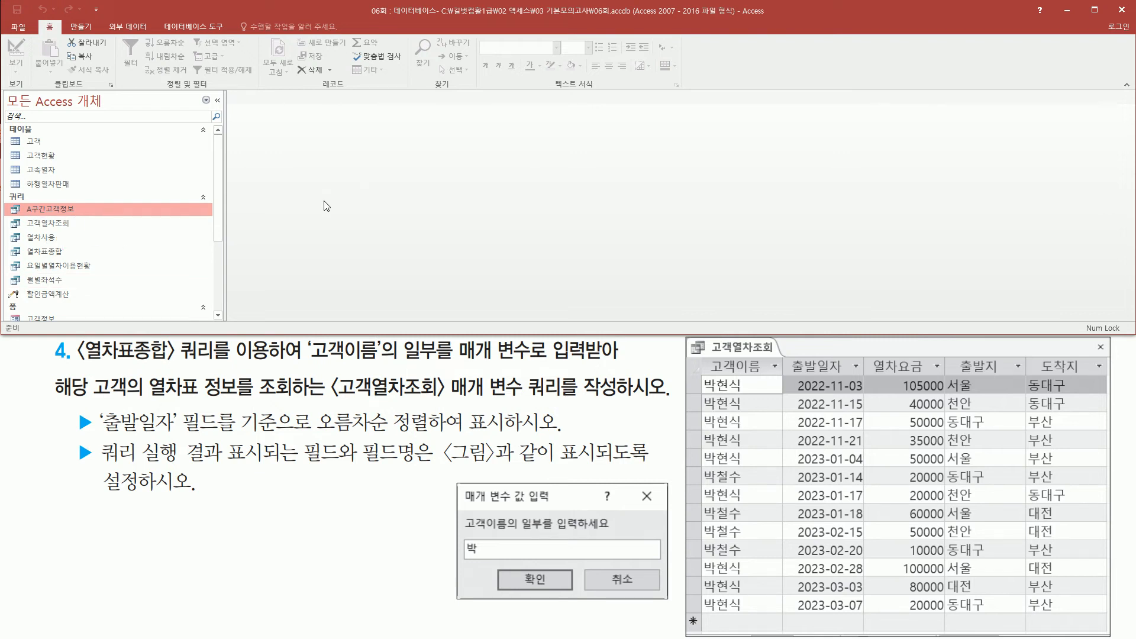